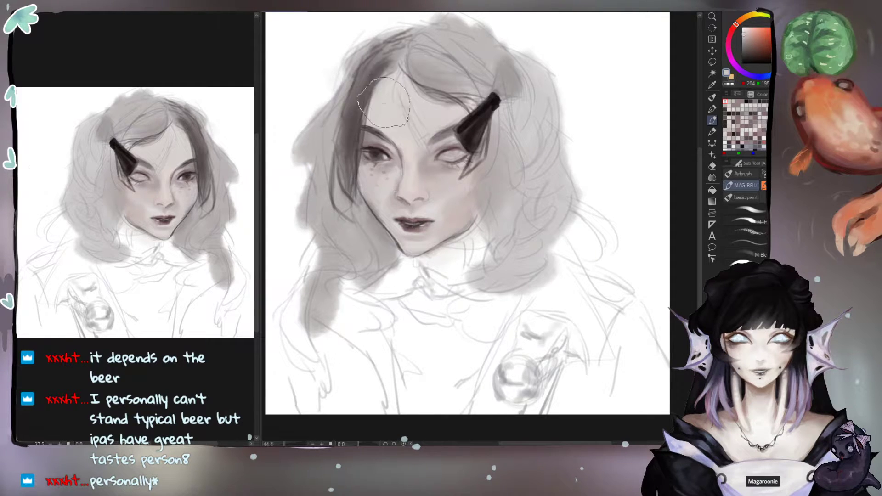
Step: Sample the near-black of the hair clip and sketch a fine strand at the hair parting with the first MAG brush
left_click(492, 102, "alt")
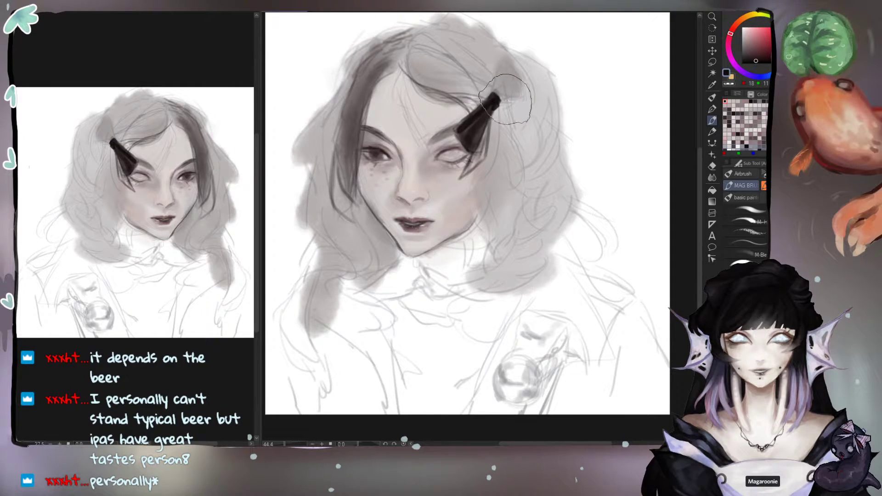
left_click(745, 210)
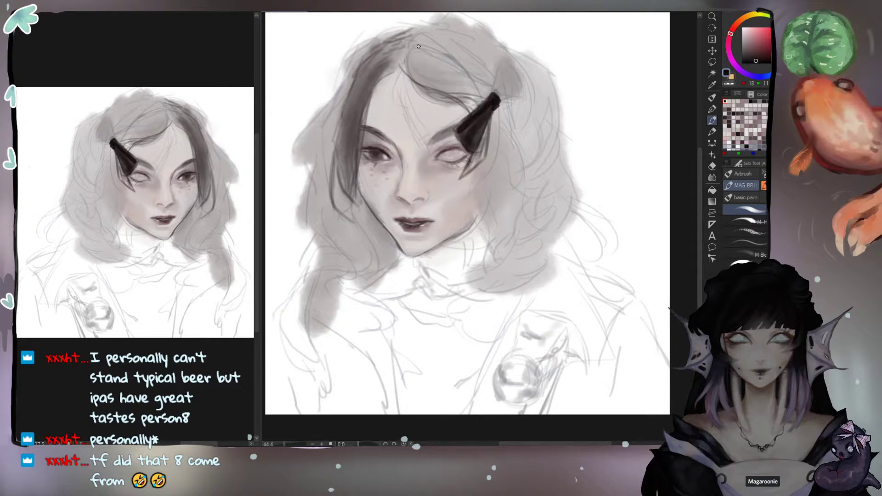
left_click_drag(406, 53, 392, 75)
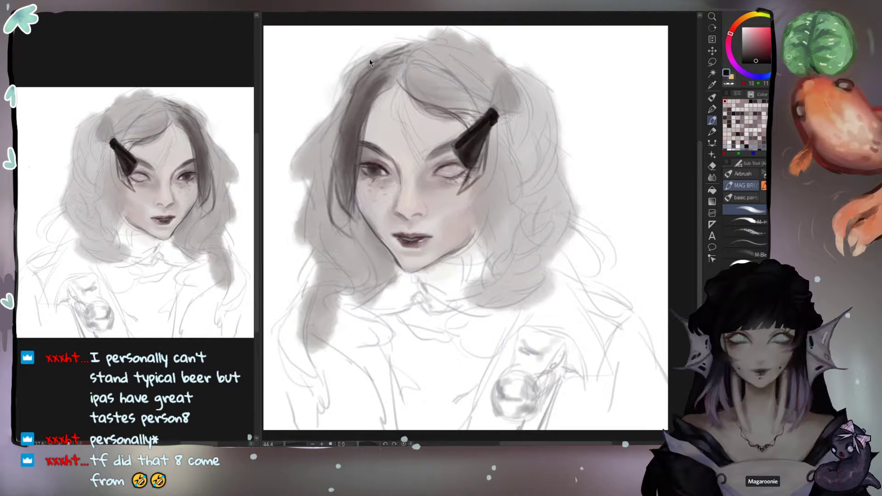
Step: Sample the skin and jaw shadow tones and retouch the contour along the underside of the chin
left_click(399, 256, "alt")
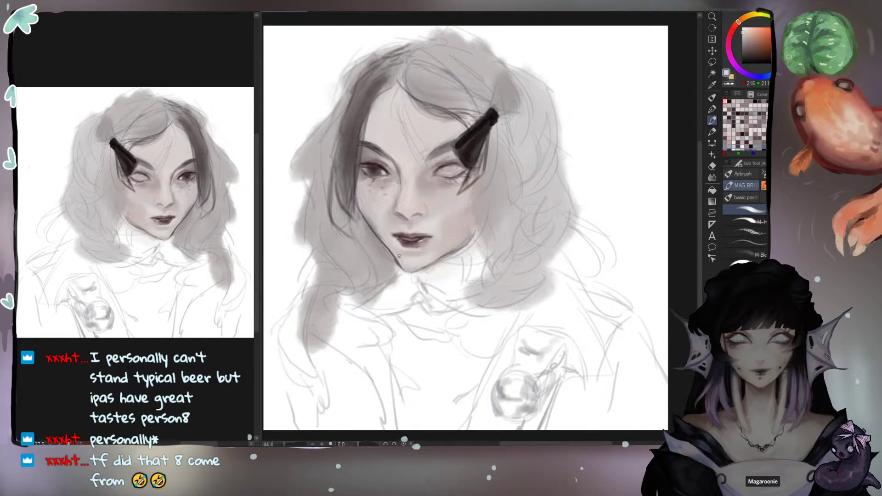
left_click(397, 260, "alt")
left_click_drag(398, 262, 416, 272)
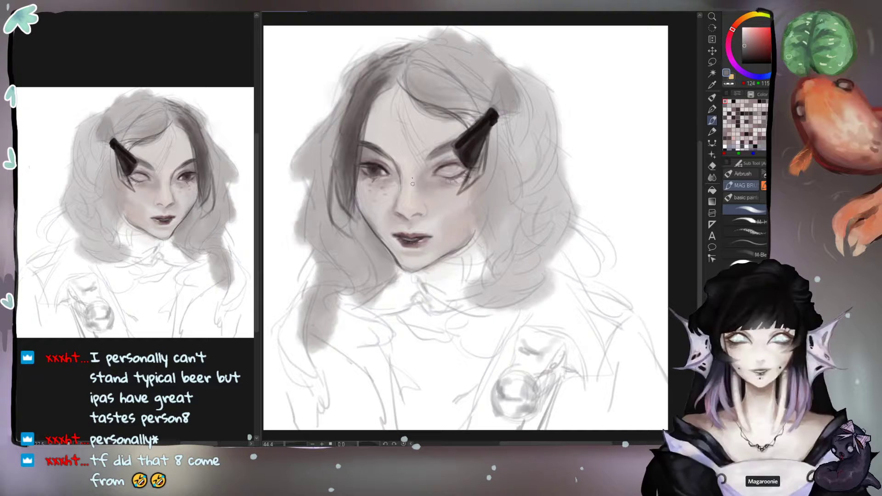
Step: Sample the dark hair tone, flip the canvas horizontally and sketch a strand on the outer side of the dark lock
left_click(372, 97, "alt")
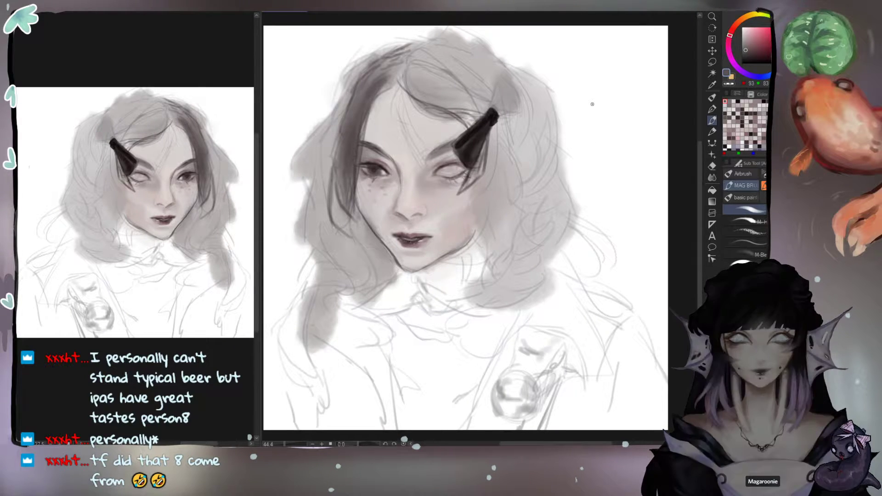
key("h")
mouse_move(258, 88)
left_mouse_down()
mouse_move(298, 134)
mouse_move(349, 126)
mouse_move(380, 97)
left_mouse_up()
left_click_drag(568, 147, 581, 171)
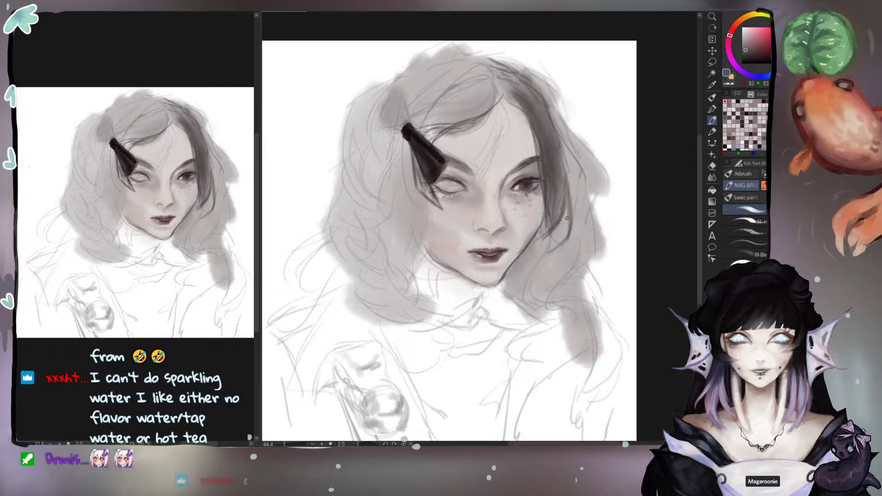
Step: Sketch the wavy lock from beside the cheek down toward the shoulder, redoing the first stroke
left_click_drag(568, 213, 557, 240)
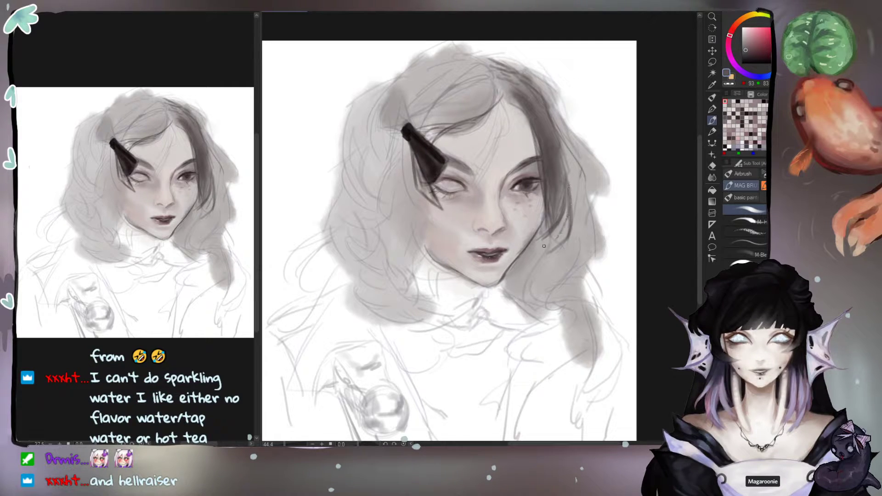
key("ctrl+z")
left_click_drag(554, 251, 545, 273)
mouse_move(548, 234)
left_mouse_down()
mouse_move(533, 266)
mouse_move(568, 284)
left_mouse_up()
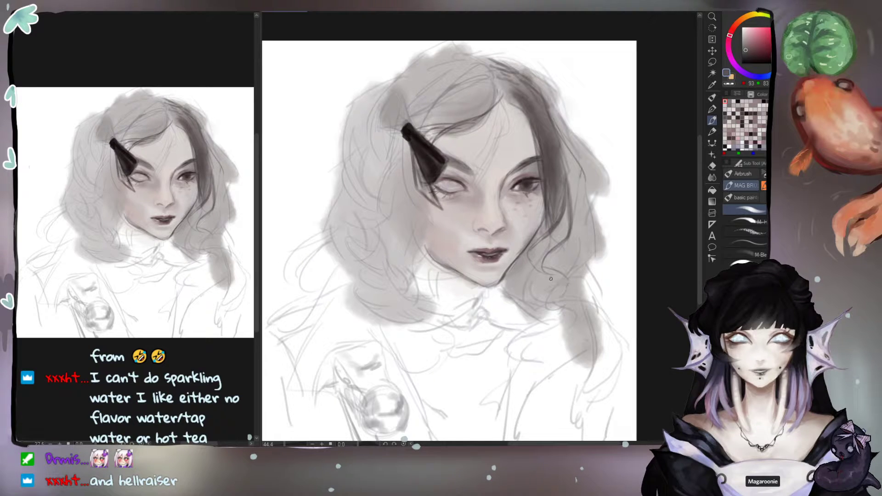
mouse_move(556, 281)
left_mouse_down()
mouse_move(535, 303)
mouse_move(541, 308)
mouse_move(567, 296)
mouse_move(553, 335)
left_mouse_up()
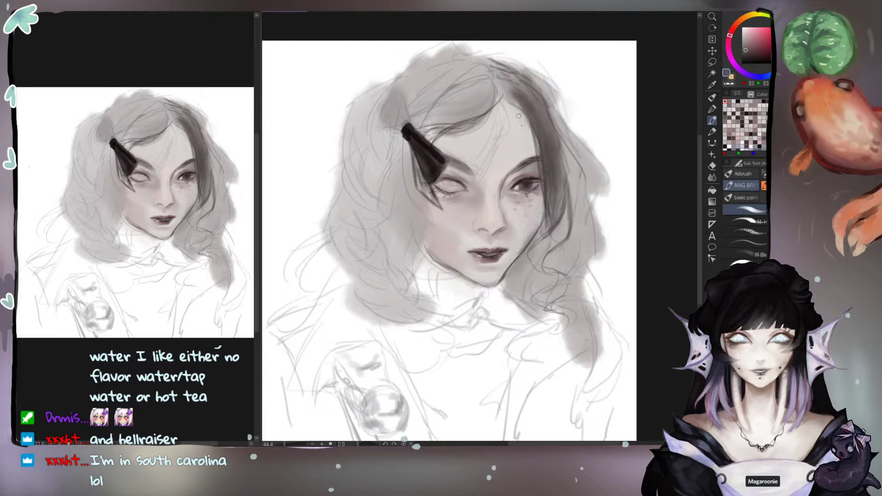
Step: Darken the wave of hair beside the jaw, undoing the misplaced strokes and repainting them
left_click_drag(561, 197, 538, 250)
key("ctrl+z")
left_click_drag(568, 195, 549, 245)
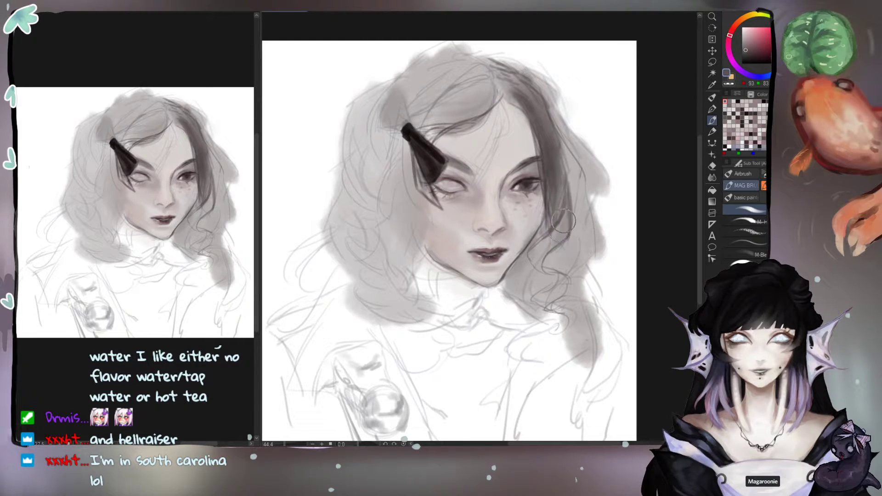
key("ctrl+z")
left_click_drag(554, 239, 537, 257)
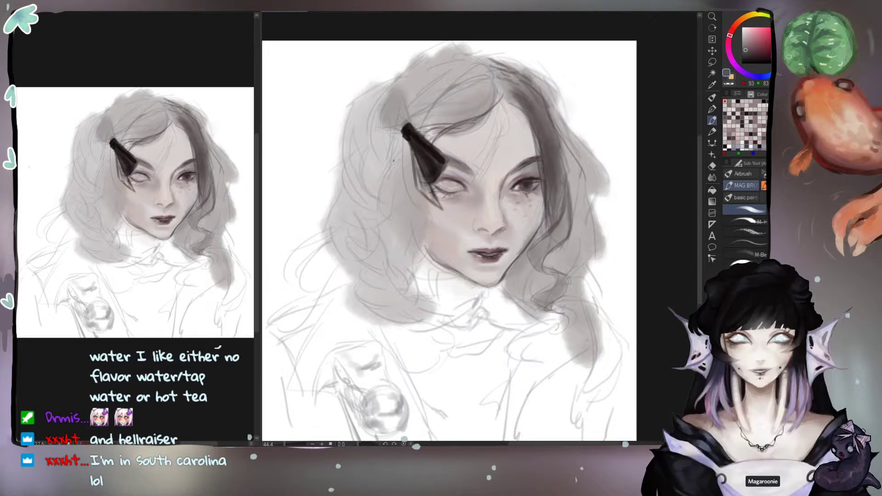
Step: Sketch long loose strands below the hair clip, framing the cheek down to the neck
mouse_move(385, 213)
left_mouse_down()
mouse_move(392, 189)
mouse_move(426, 213)
left_mouse_up()
left_click_drag(412, 158, 426, 275)
mouse_move(413, 179)
left_mouse_down()
mouse_move(419, 255)
mouse_move(410, 300)
left_mouse_up()
left_click_drag(423, 266, 410, 301)
left_click_drag(412, 217, 413, 240)
left_click_drag(405, 207, 414, 238)
mouse_move(401, 154)
left_mouse_down()
mouse_move(383, 195)
mouse_move(395, 227)
mouse_move(393, 202)
mouse_move(413, 234)
mouse_move(406, 230)
mouse_move(407, 253)
left_mouse_up()
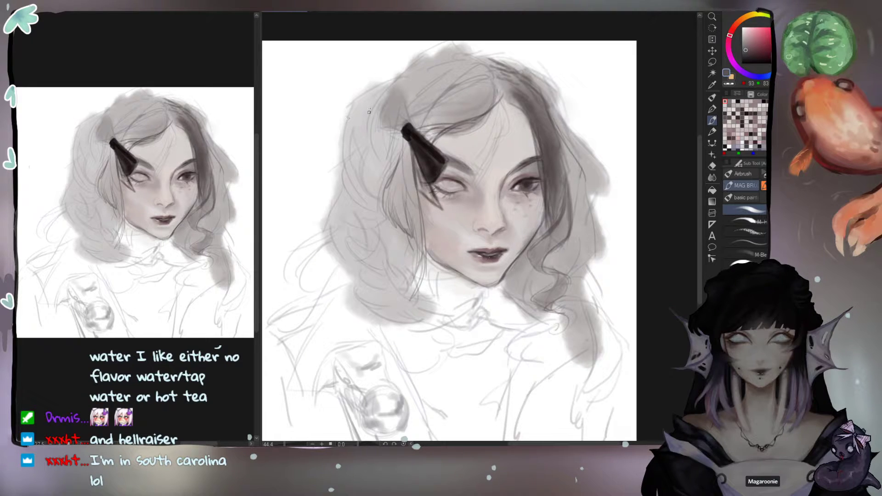
Step: Sample the clip's near-black and draw a thin line upward from its narrow end, redoing it until it fits
left_click(409, 133, "alt")
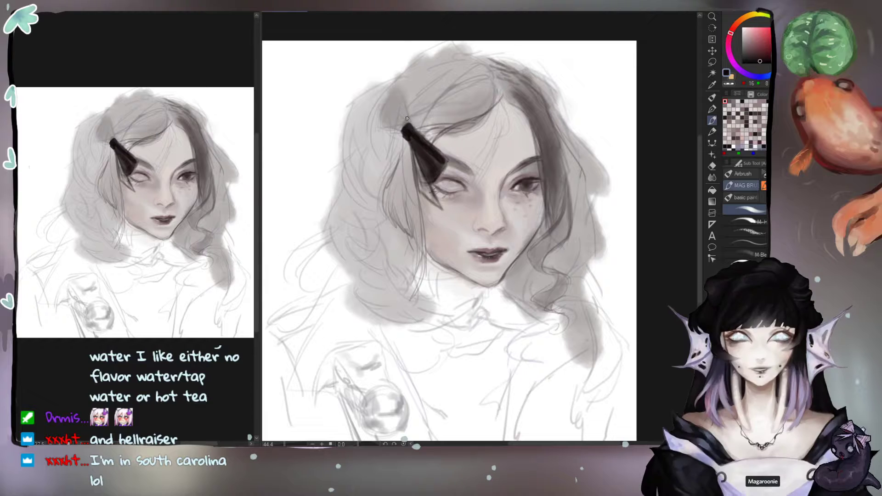
left_click_drag(399, 100, 410, 123)
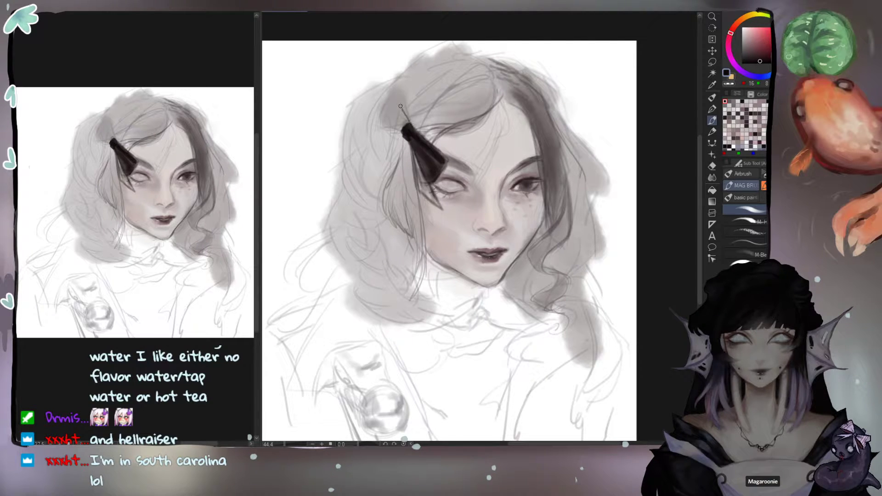
key("ctrl+z")
left_click_drag(397, 91, 409, 125)
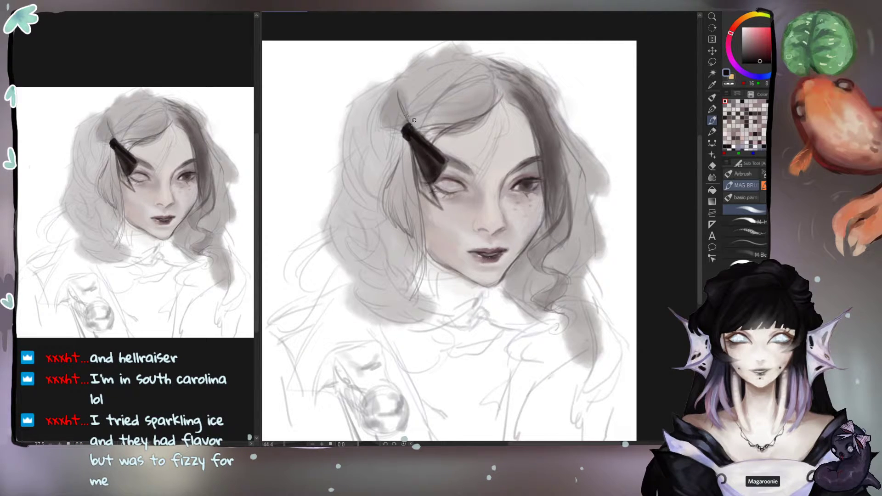
key("ctrl+z")
left_click_drag(397, 93, 409, 126)
left_click_drag(406, 86, 405, 95)
left_click_drag(406, 122, 387, 95)
mouse_move(407, 126)
left_mouse_down()
mouse_move(391, 91)
mouse_move(404, 122)
mouse_move(400, 86)
mouse_move(385, 100)
mouse_move(380, 125)
mouse_move(386, 116)
mouse_move(393, 131)
mouse_move(376, 109)
mouse_move(390, 97)
left_mouse_up()
key("ctrl+z")
key("ctrl+z")
key("ctrl+z")
key("ctrl+z")
key("ctrl+z")
key("ctrl+z")
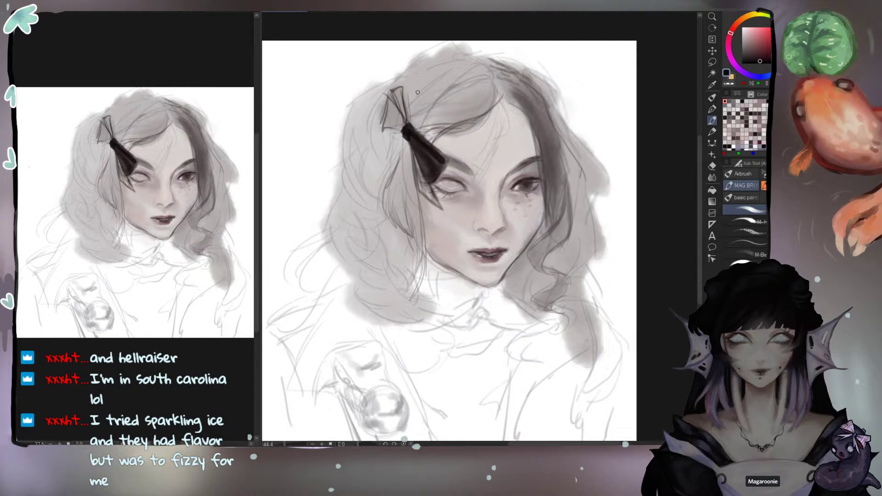
key("ctrl+z")
key("ctrl+z")
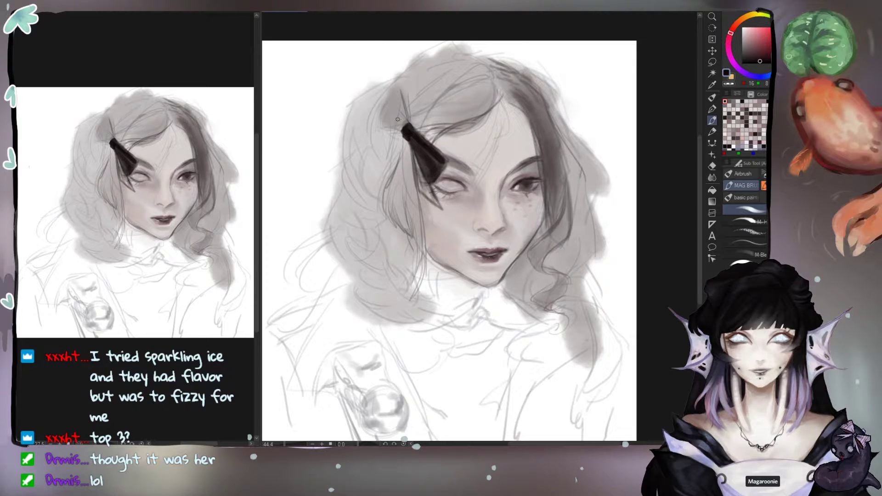
Step: Outline a fanned loop extending upward from the narrow end of the black hair clip
mouse_move(404, 138)
left_mouse_down()
mouse_move(386, 135)
mouse_move(378, 121)
left_mouse_up()
mouse_move(402, 133)
left_mouse_down()
mouse_move(375, 114)
mouse_move(392, 132)
mouse_move(386, 113)
mouse_move(406, 100)
mouse_move(408, 124)
mouse_move(392, 86)
mouse_move(377, 107)
mouse_move(401, 91)
left_mouse_up()
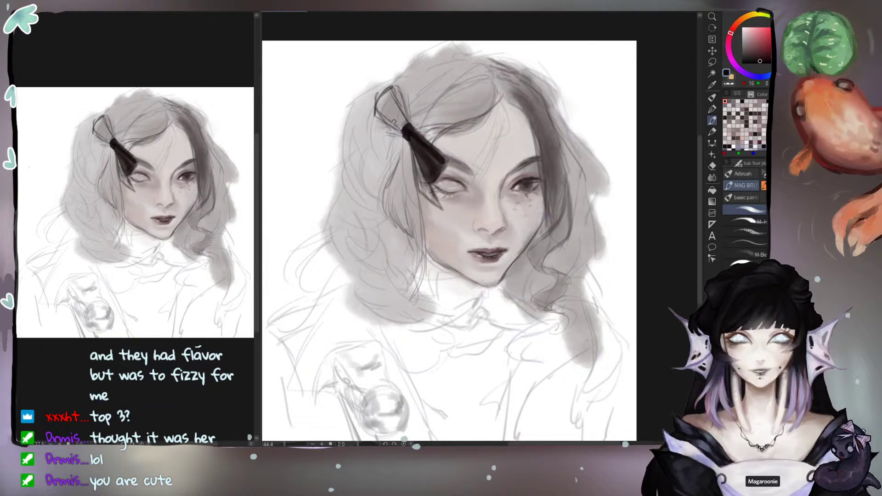
mouse_move(396, 129)
left_mouse_down()
mouse_move(375, 116)
mouse_move(380, 95)
left_mouse_up()
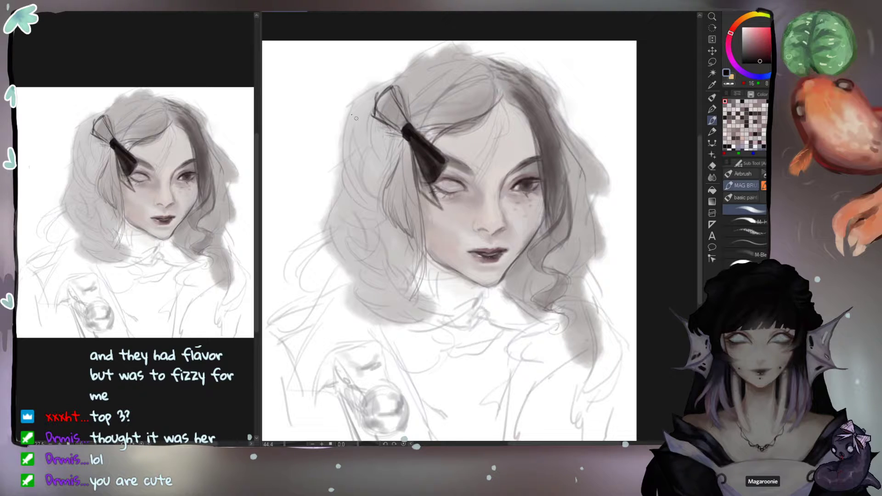
Step: Sketch inner strands and the outer contour of the upper hair bunch beside the clip
left_click_drag(376, 129, 379, 185)
mouse_move(380, 155)
left_mouse_down()
mouse_move(368, 201)
mouse_move(387, 219)
left_mouse_up()
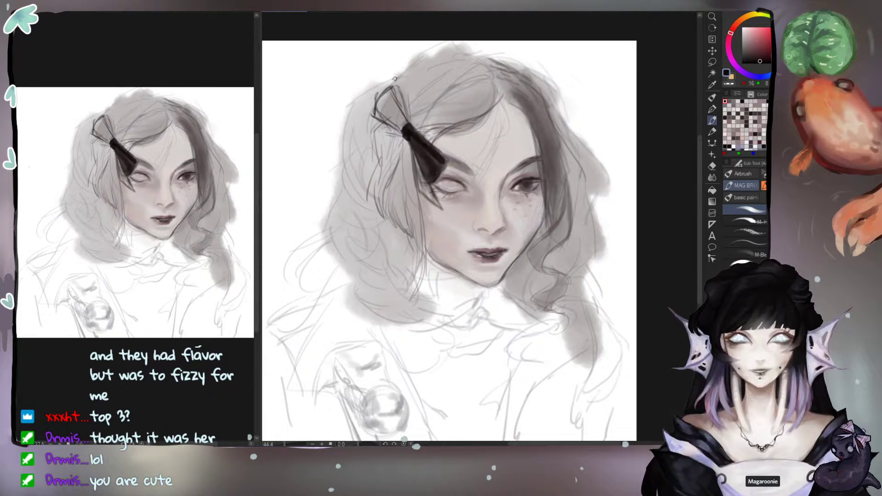
left_click_drag(378, 97, 347, 142)
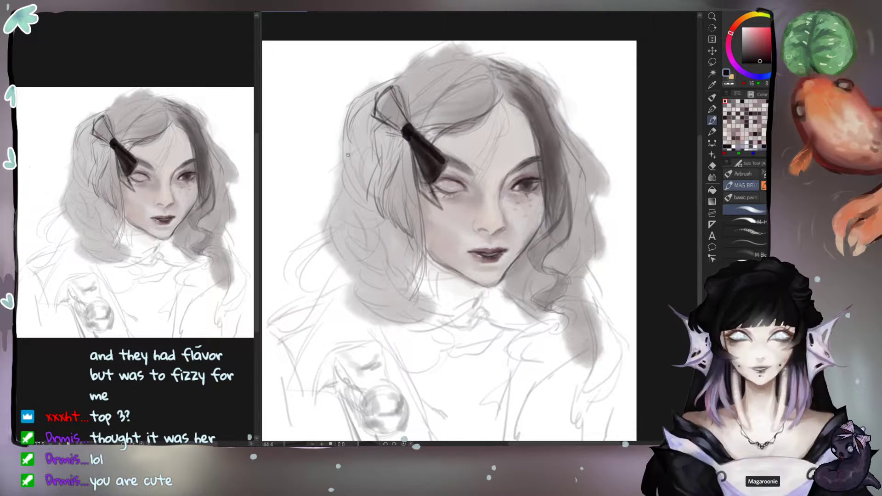
left_click_drag(353, 117, 340, 158)
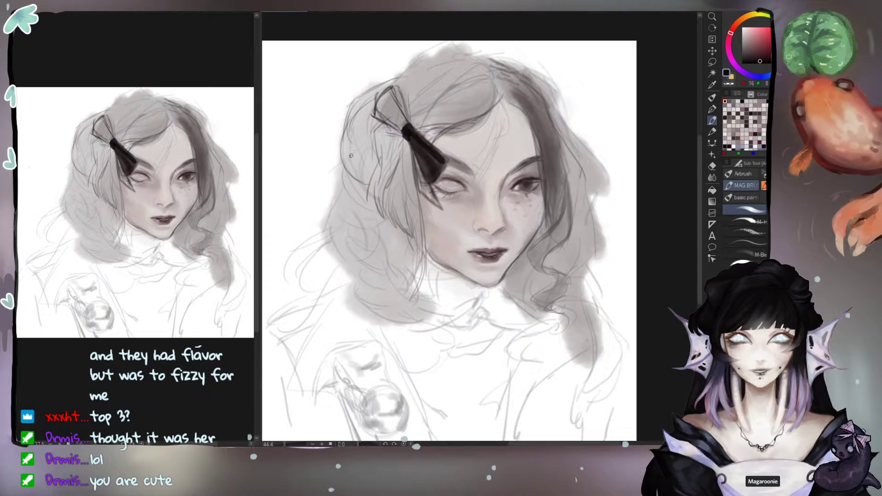
mouse_move(343, 135)
left_mouse_down()
mouse_move(329, 164)
mouse_move(332, 190)
left_mouse_up()
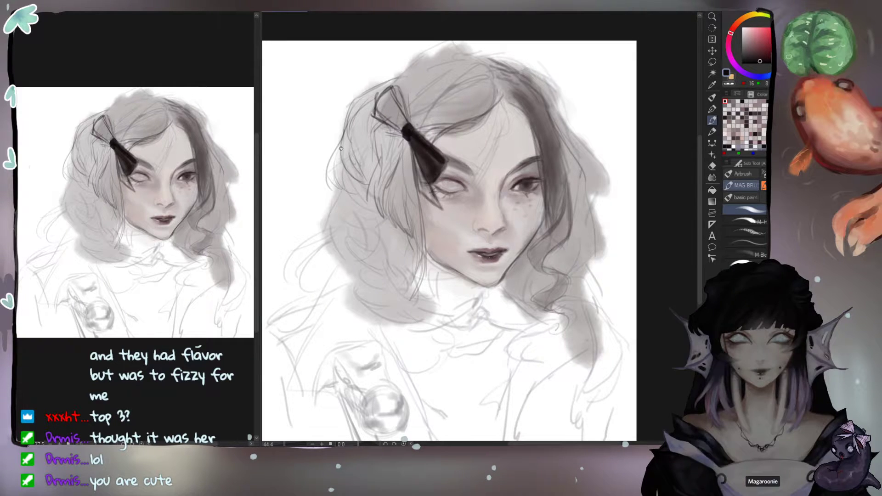
Step: Sketch the gathered fold where the upper hair bunch narrows beside the cheek
mouse_move(369, 189)
left_mouse_down()
mouse_move(346, 187)
mouse_move(341, 207)
mouse_move(340, 191)
mouse_move(333, 212)
left_mouse_up()
left_click_drag(336, 210, 363, 227)
mouse_move(350, 184)
left_mouse_down()
mouse_move(366, 226)
mouse_move(384, 228)
mouse_move(353, 222)
mouse_move(403, 229)
left_mouse_up()
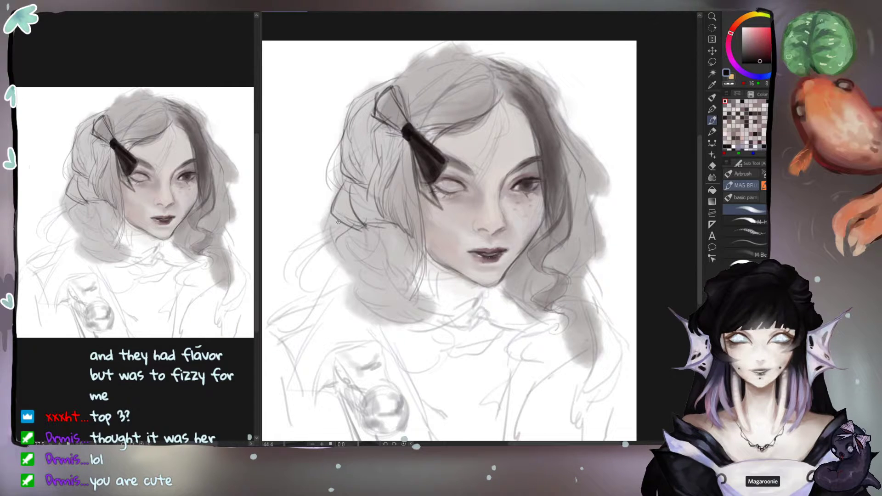
Step: Draw the loose outer curls of the hair bunch falling over the shoulder
mouse_move(328, 232)
left_mouse_down()
mouse_move(312, 261)
mouse_move(324, 232)
mouse_move(305, 250)
mouse_move(317, 282)
left_mouse_up()
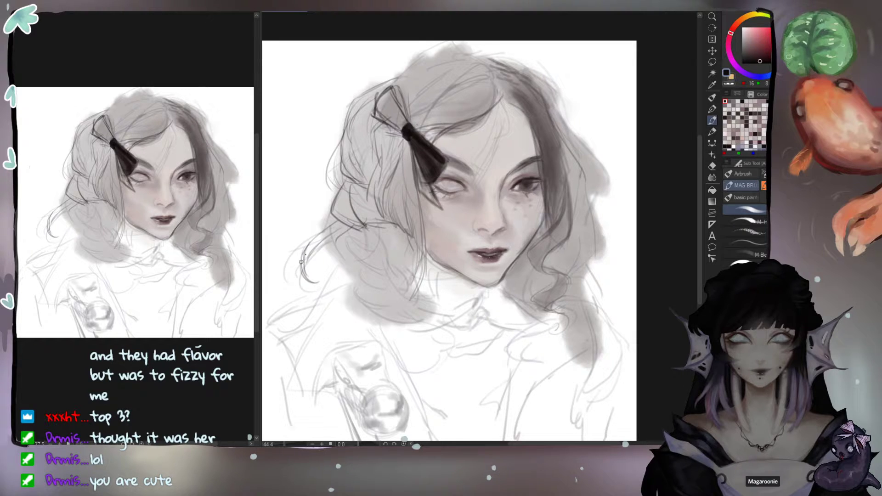
mouse_move(296, 262)
left_mouse_down()
mouse_move(325, 293)
mouse_move(301, 288)
mouse_move(322, 286)
mouse_move(297, 293)
mouse_move(273, 323)
left_mouse_up()
left_click_drag(286, 313, 272, 334)
mouse_move(334, 240)
left_mouse_down()
mouse_move(323, 280)
mouse_move(343, 276)
mouse_move(339, 269)
mouse_move(330, 281)
left_mouse_up()
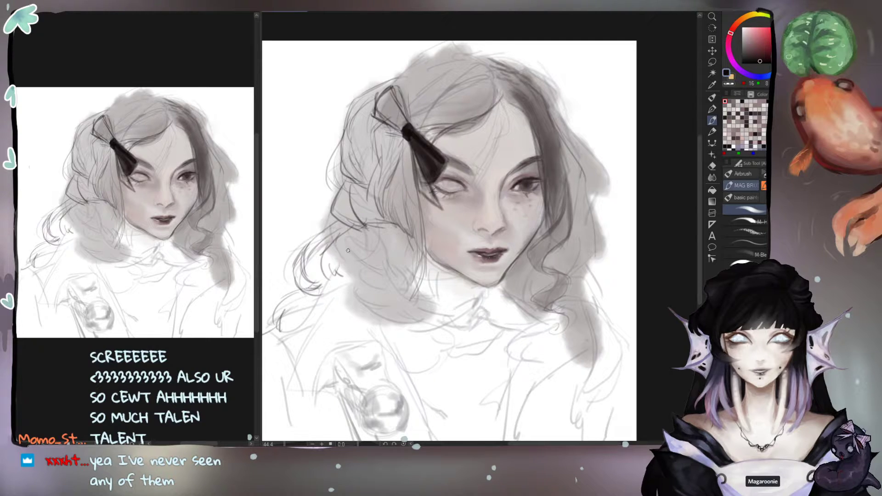
mouse_move(338, 246)
left_mouse_down()
mouse_move(362, 235)
mouse_move(334, 276)
left_mouse_up()
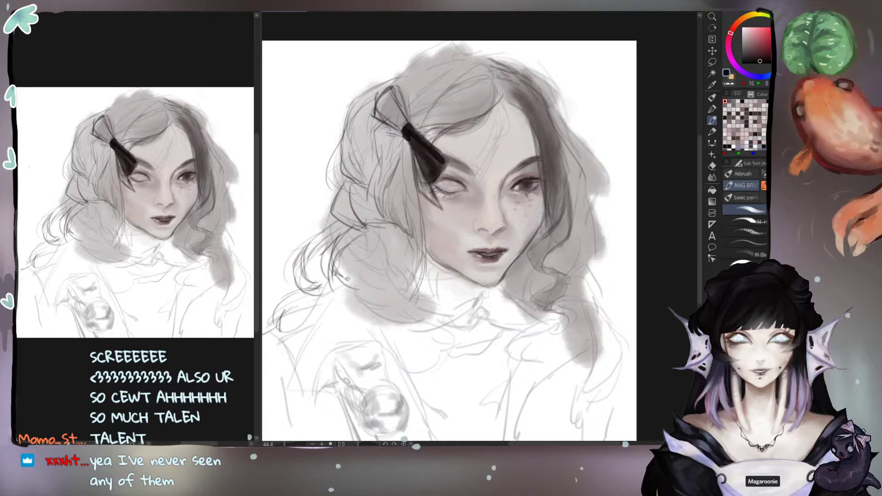
Step: Fill the lower hair bunch with curved strands and add small curl ends beside the collar
mouse_move(364, 288)
left_mouse_down()
mouse_move(329, 311)
mouse_move(342, 305)
mouse_move(332, 312)
mouse_move(351, 316)
mouse_move(321, 334)
left_mouse_up()
mouse_move(367, 228)
left_mouse_down()
mouse_move(356, 273)
mouse_move(380, 284)
left_mouse_up()
left_click_drag(380, 229, 376, 293)
left_click_drag(381, 271, 416, 319)
left_click_drag(394, 255, 401, 305)
left_click_drag(409, 244, 392, 296)
mouse_move(384, 235)
left_mouse_down()
mouse_move(368, 302)
mouse_move(398, 315)
left_mouse_up()
left_click_drag(393, 278, 385, 305)
mouse_move(430, 323)
left_mouse_down()
mouse_move(404, 341)
mouse_move(421, 346)
left_mouse_up()
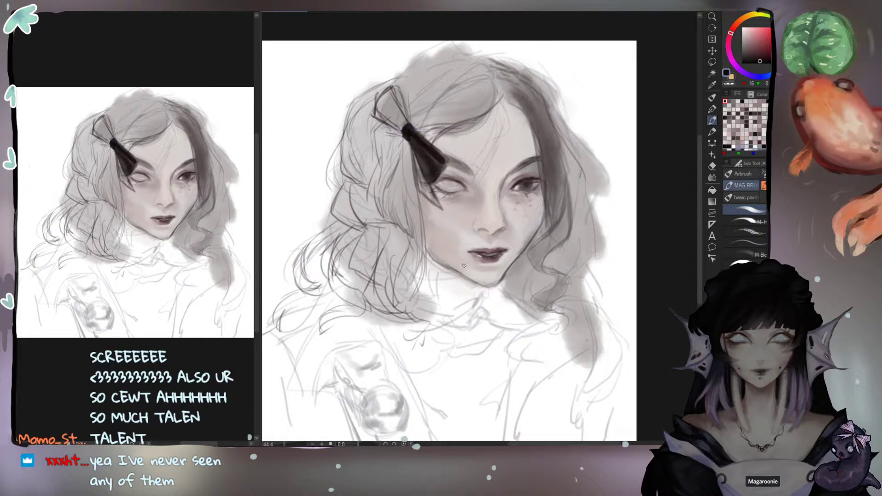
Step: Sample tones around the finished eye and draw the iris of the blank eye beneath the hair clip, redoing it once
left_click(517, 188, "alt")
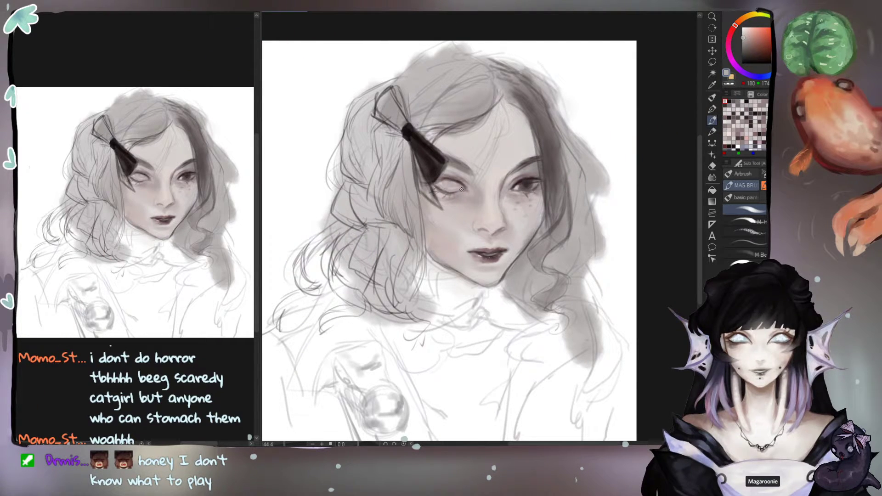
left_click(518, 185, "alt")
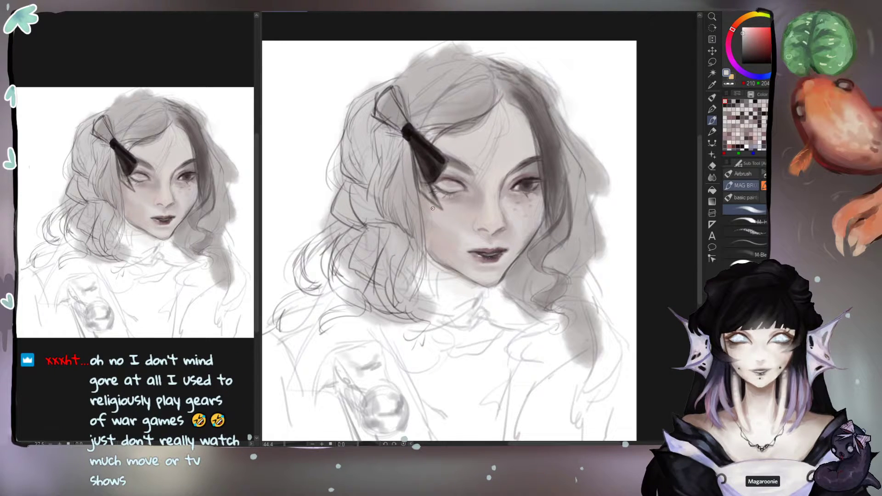
left_click(524, 187, "alt")
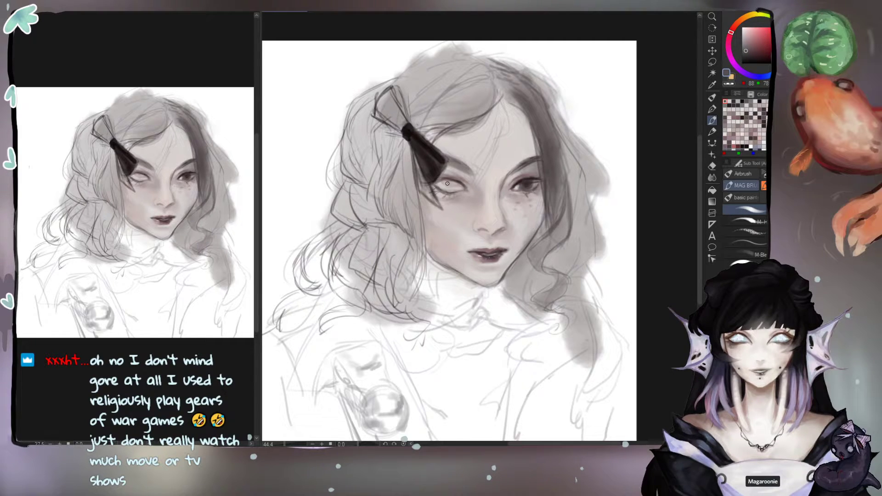
left_click_drag(435, 179, 442, 181)
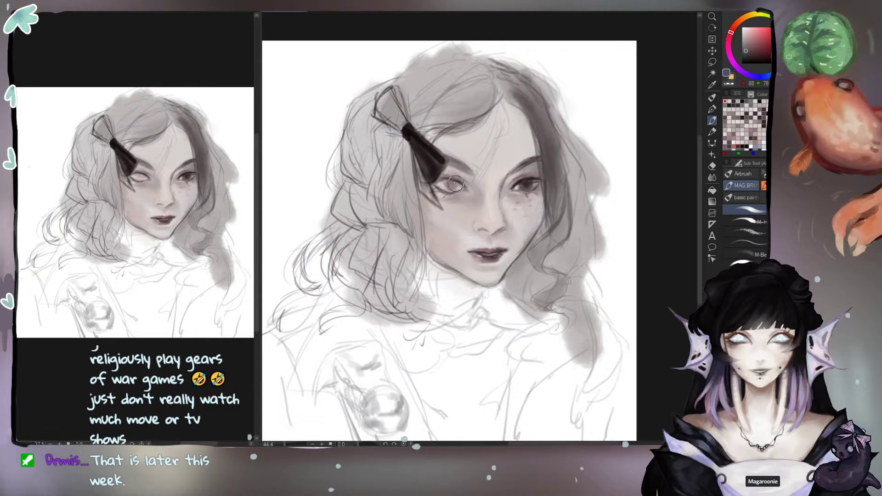
key("ctrl+z")
left_click_drag(451, 187, 450, 184)
Step: Sample dark and mid tones from the finished eye and paint the iris and pupil of the eye beneath the hair clip
left_click(526, 186, "alt")
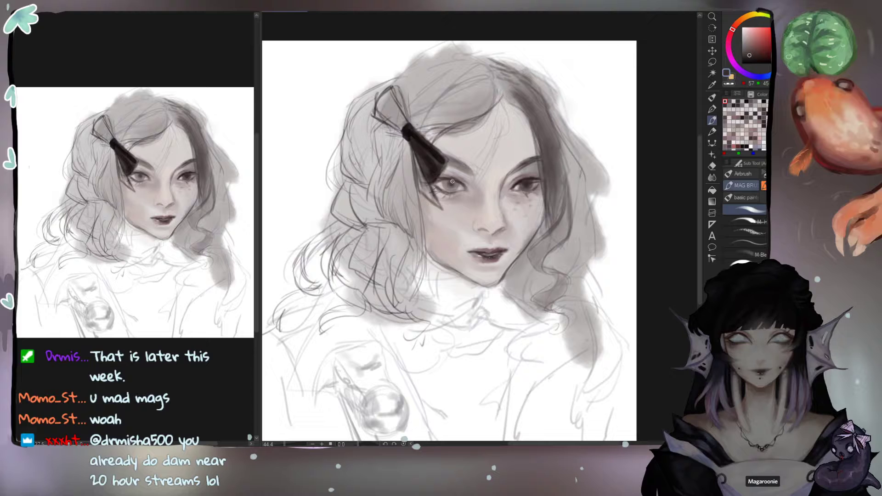
left_click(518, 184, "alt")
left_click_drag(518, 184, 525, 177)
left_click(521, 181, "alt")
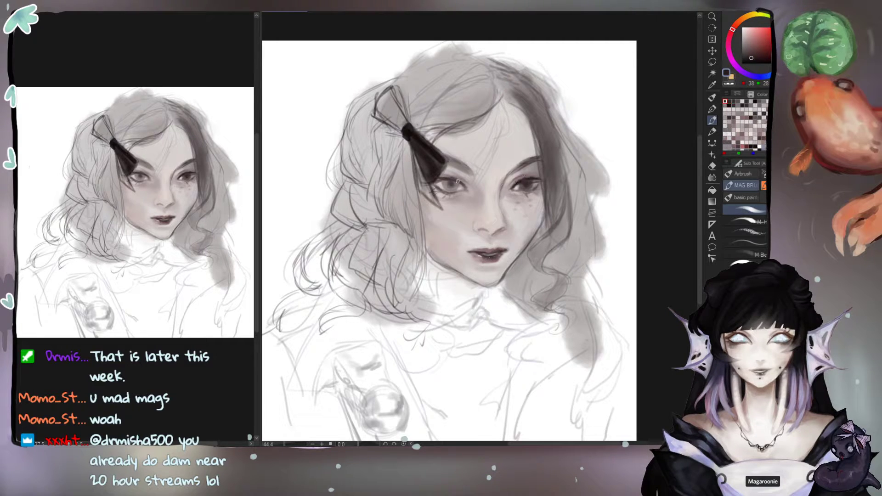
left_click(522, 187, "alt")
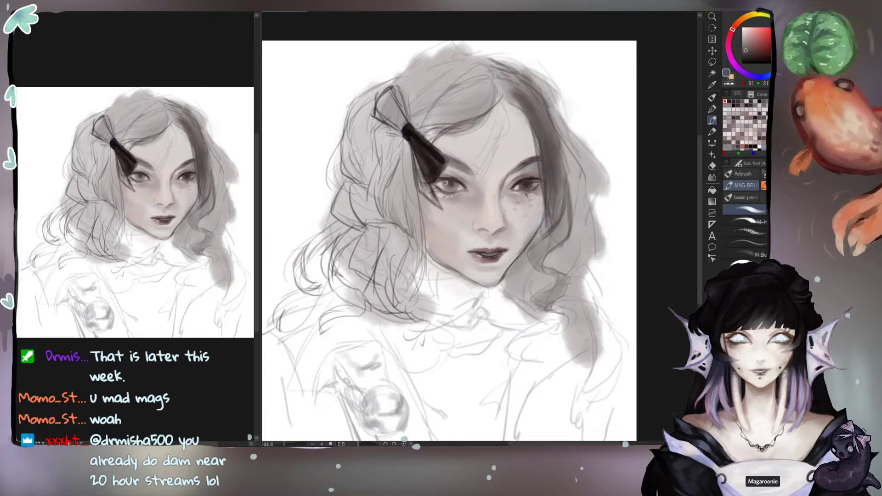
left_click(530, 182, "alt")
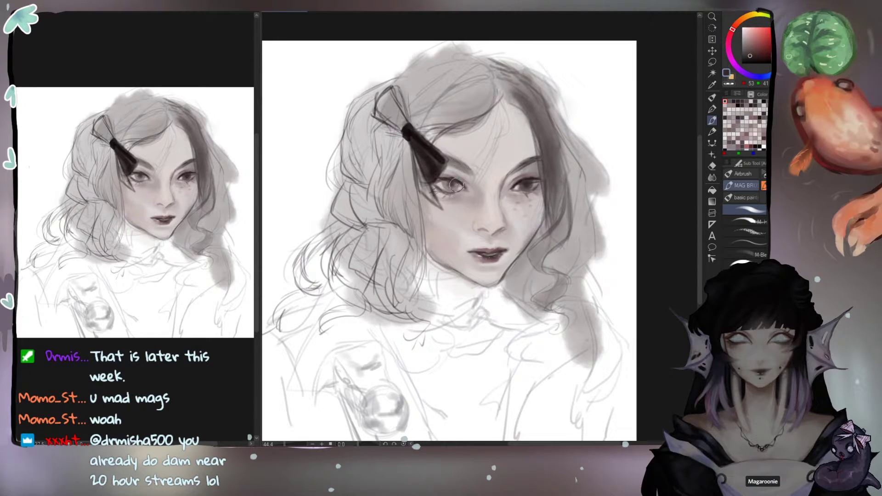
left_click_drag(440, 185, 450, 194)
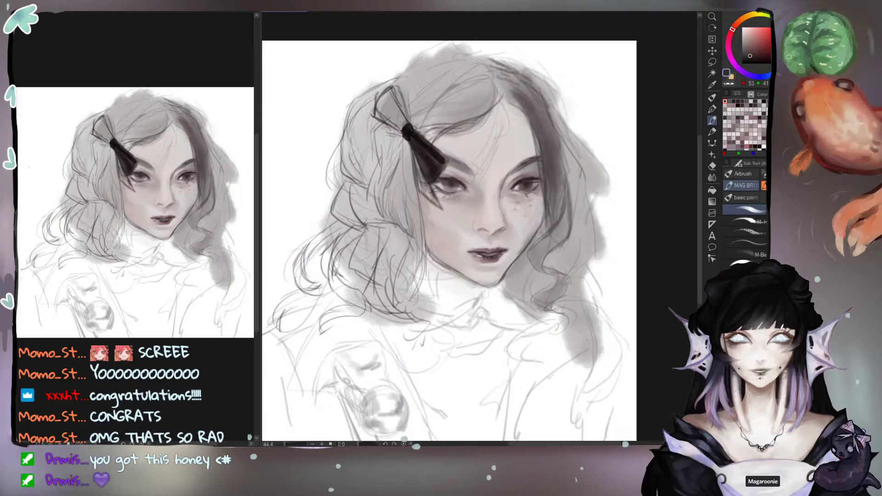
Step: Try sketching long curved strands over the crown between the hair clip and the parting, and undo them
left_click_drag(416, 128, 440, 94)
left_click_drag(488, 72, 456, 83)
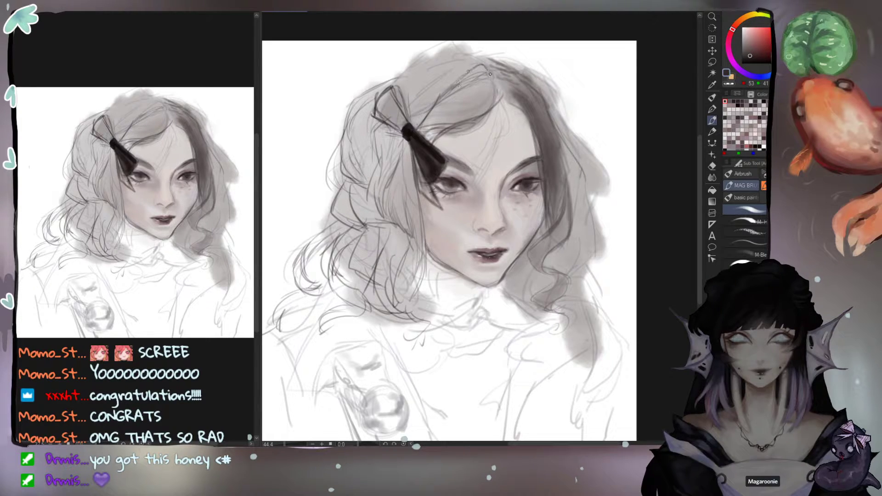
key("ctrl+z")
key("ctrl+z")
key("ctrl+z")
key("ctrl+z")
Step: Draw curved strands across the swept fringe and crown, and along the outer edge of the hair beside the clip
left_click_drag(444, 106, 486, 78)
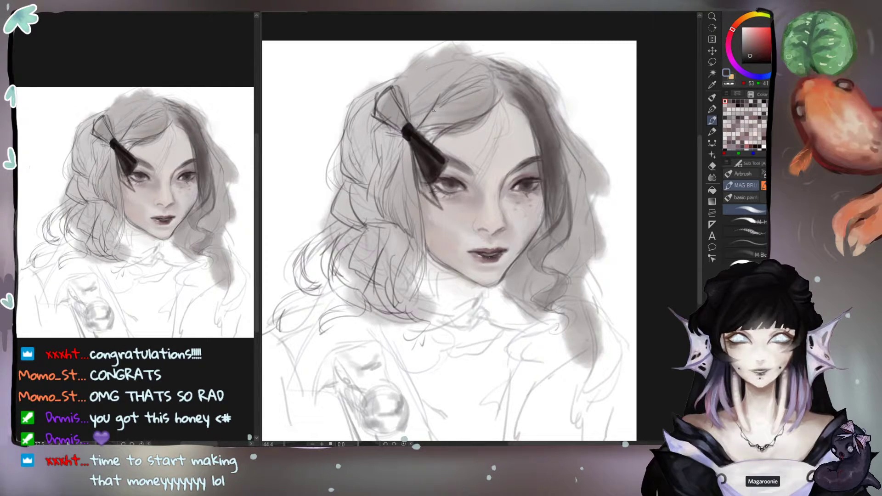
mouse_move(452, 107)
left_mouse_down()
mouse_move(432, 115)
mouse_move(439, 97)
left_mouse_up()
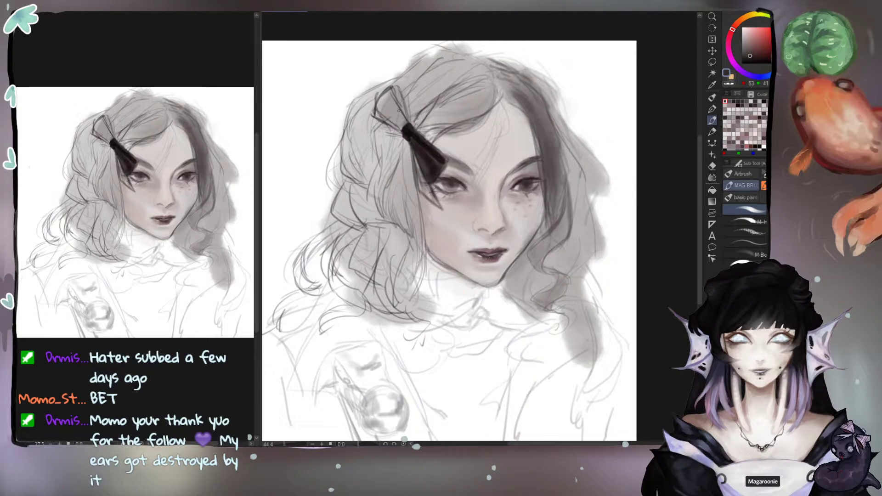
mouse_move(366, 96)
left_mouse_down()
mouse_move(346, 117)
mouse_move(344, 154)
left_mouse_up()
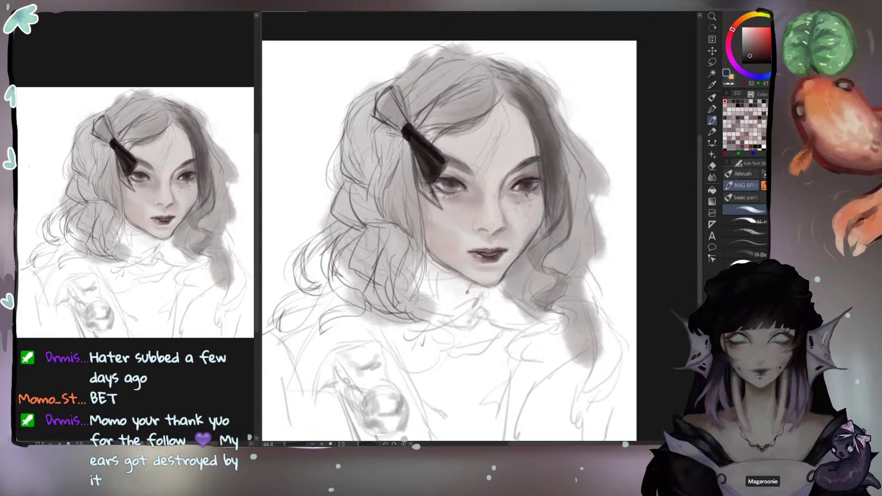
Step: Sample skin tones from the face and block in the neck below the jaw, redoing the first stroke
left_click(469, 200, "alt")
left_click(462, 226, "alt")
mouse_move(449, 267)
left_mouse_down()
mouse_move(416, 296)
mouse_move(435, 297)
mouse_move(454, 282)
mouse_move(463, 288)
mouse_move(447, 291)
mouse_move(435, 275)
mouse_move(425, 293)
mouse_move(432, 304)
mouse_move(457, 287)
mouse_move(436, 284)
mouse_move(449, 307)
mouse_move(439, 303)
mouse_move(433, 313)
mouse_move(448, 304)
mouse_move(433, 291)
mouse_move(447, 237)
mouse_move(473, 232)
mouse_move(477, 244)
mouse_move(440, 303)
mouse_move(447, 274)
mouse_move(443, 296)
left_mouse_up()
key("ctrl+z")
left_click(476, 241, "alt")
key("bracketleft")
key("bracketleft")
key("bracketleft")
key("bracketleft")
key("bracketleft")
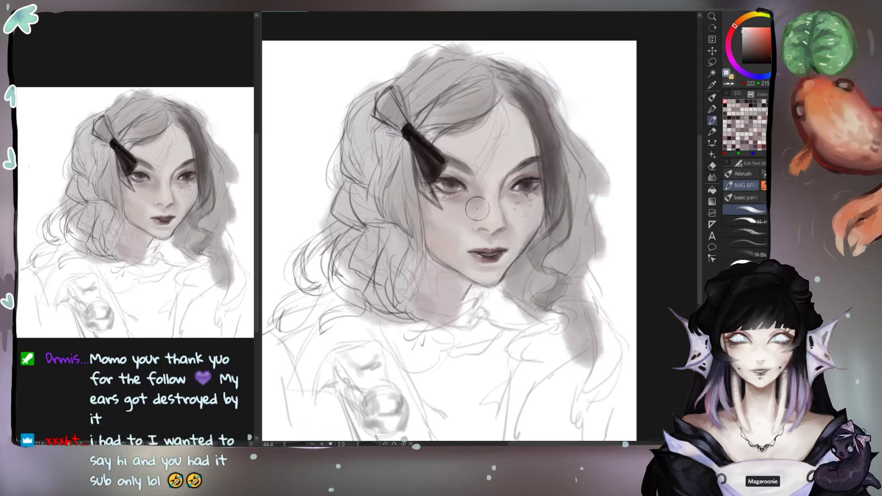
Step: Blend sampled skin tones down the side of the nose bridge
left_click(490, 193, "alt")
left_click_drag(490, 194, 490, 212)
left_click(492, 210, "alt")
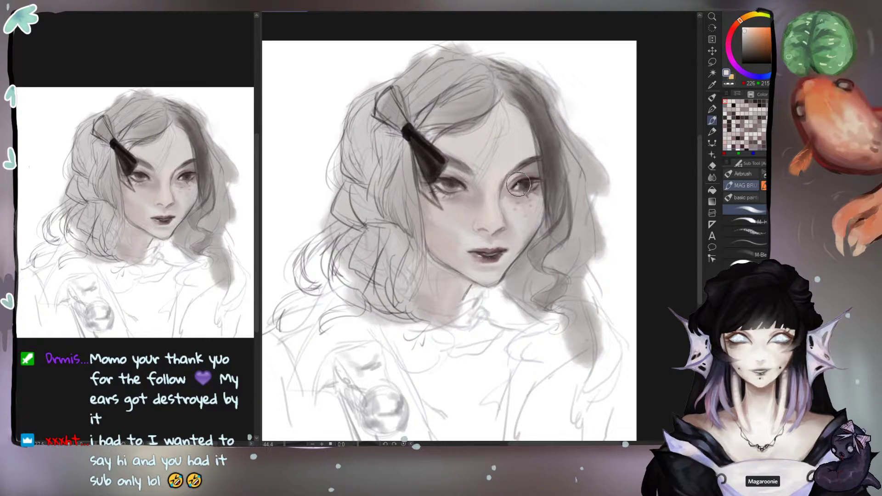
Step: Sample the dark eye tone and shade the hair on the clip side darker with a large brush, undoing stray strokes
left_click(518, 185, "alt")
mouse_move(414, 149)
left_mouse_down()
mouse_move(415, 134)
mouse_move(401, 213)
mouse_move(406, 209)
left_mouse_up()
key("bracketright")
key("bracketright")
key("bracketright")
key("bracketright")
key("bracketright")
key("bracketright")
key("bracketright")
key("bracketright")
key("bracketright")
key("bracketright")
key("bracketright")
key("ctrl+z")
mouse_move(378, 174)
left_mouse_down()
mouse_move(379, 232)
mouse_move(364, 229)
mouse_move(379, 262)
mouse_move(383, 242)
mouse_move(390, 280)
mouse_move(379, 183)
mouse_move(367, 190)
mouse_move(363, 165)
mouse_move(427, 88)
left_mouse_up()
key("bracketleft")
key("bracketleft")
key("bracketleft")
key("bracketleft")
key("bracketleft")
key("bracketleft")
key("bracketleft")
key("bracketleft")
key("bracketleft")
key("bracketleft")
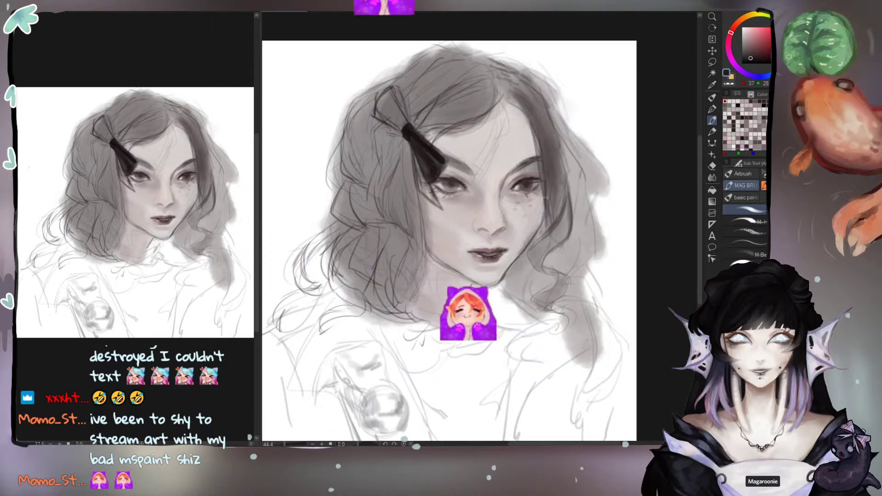
key("ctrl+z")
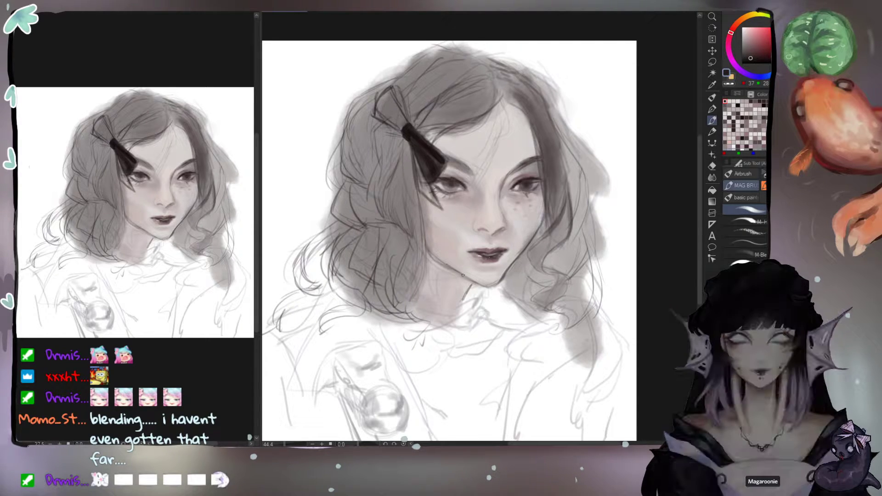
Step: Block in the shirt front with a muted blue and outline the collar in a darker blue-grey
left_click(473, 265, "alt")
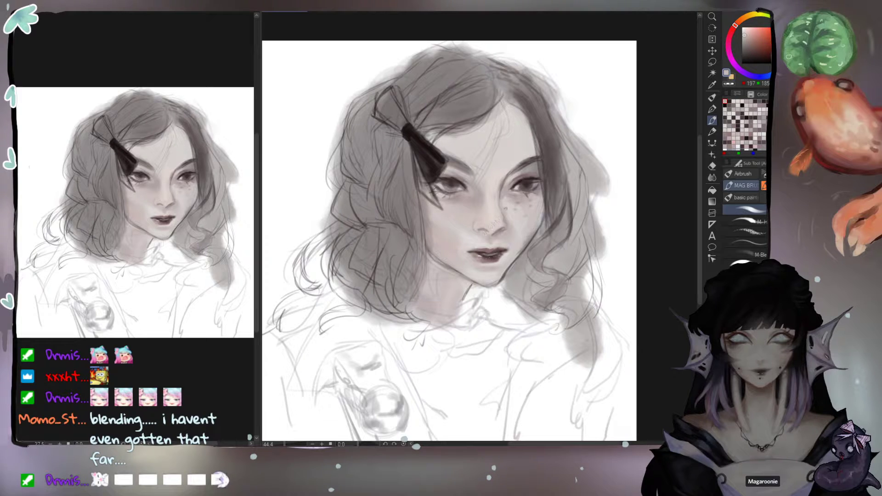
left_click(748, 40)
left_click(761, 76)
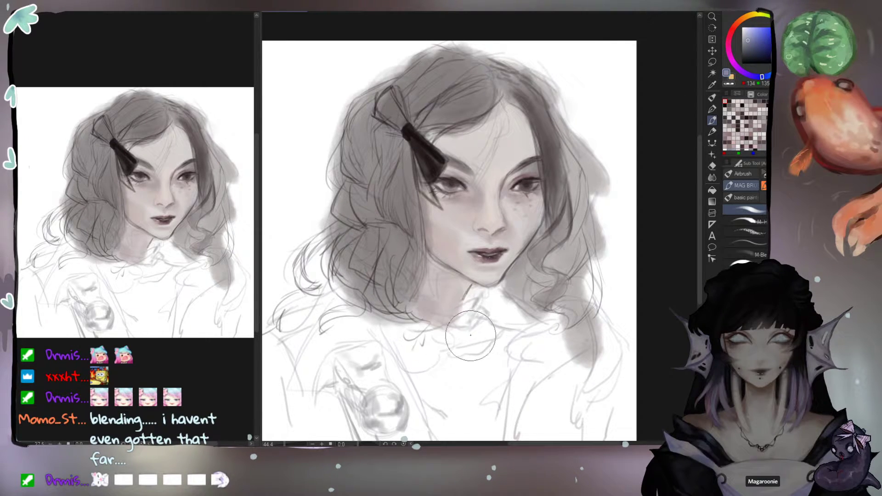
mouse_move(460, 338)
left_mouse_down()
mouse_move(467, 268)
mouse_move(441, 335)
mouse_move(457, 371)
mouse_move(508, 291)
mouse_move(437, 336)
mouse_move(450, 294)
mouse_move(412, 274)
mouse_move(437, 294)
mouse_move(457, 295)
mouse_move(444, 315)
mouse_move(462, 379)
left_mouse_up()
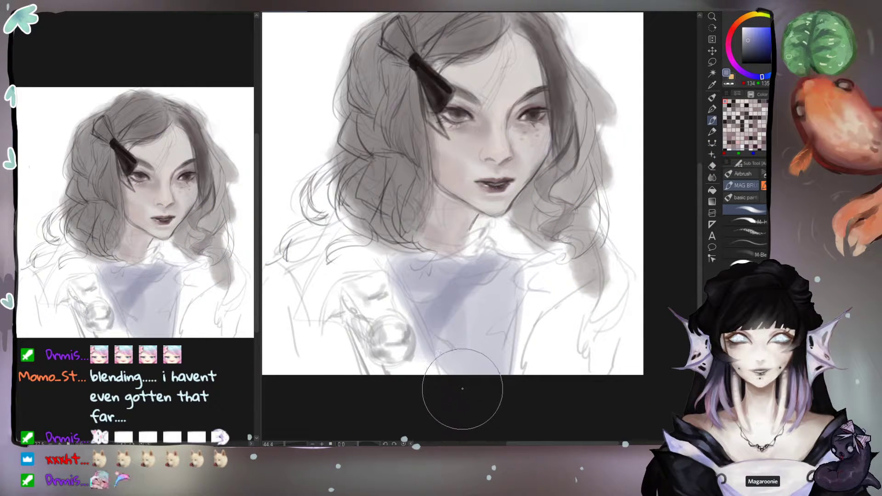
left_click(749, 48)
left_click(746, 52)
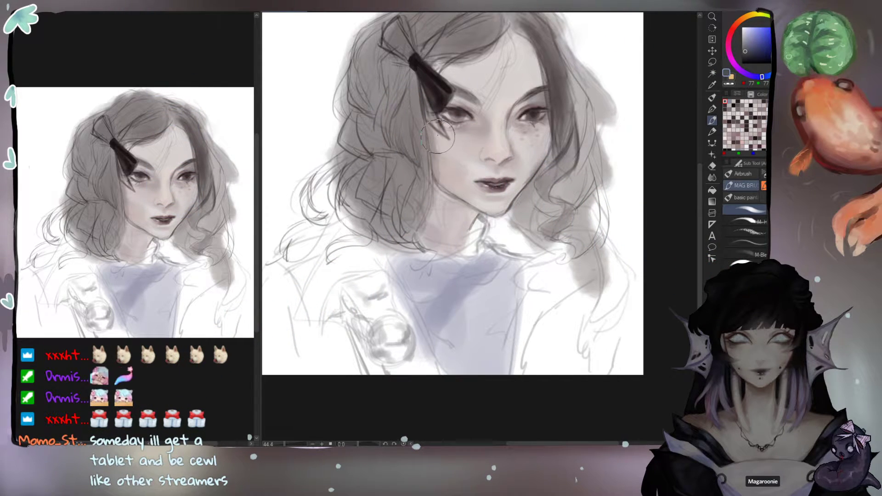
Step: Sample skin tones around the jaw and redraw the jawline beside the hair with a thin dark line
left_click(466, 196, "alt")
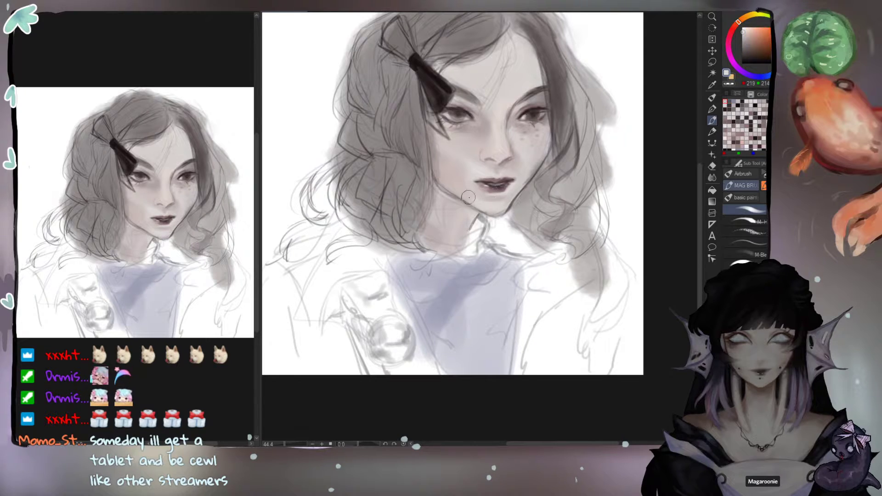
left_click(465, 109, "alt")
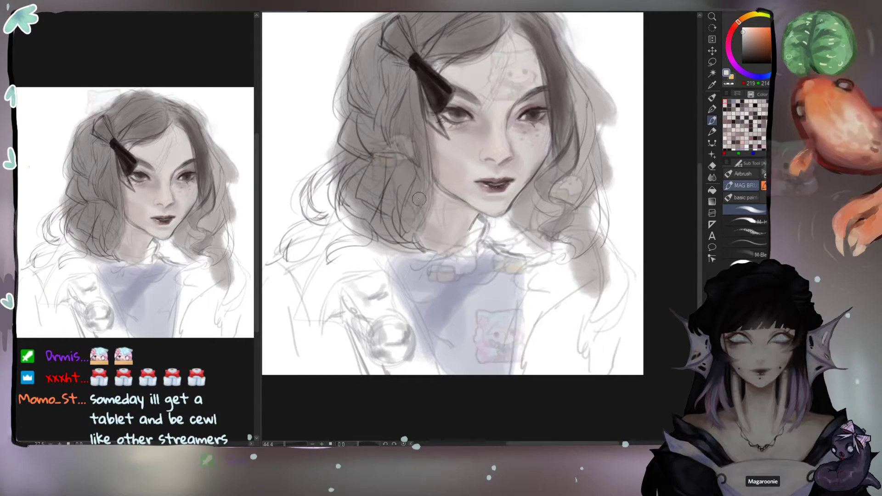
left_click(750, 58)
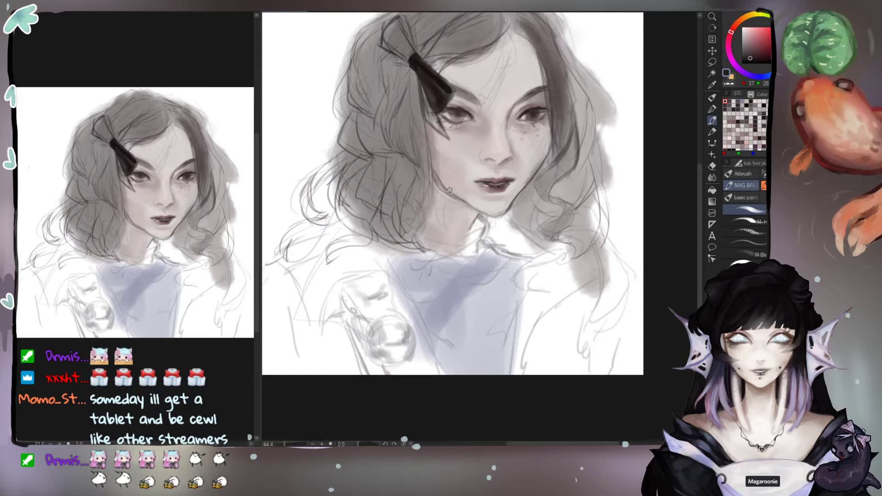
left_click_drag(434, 172, 461, 204)
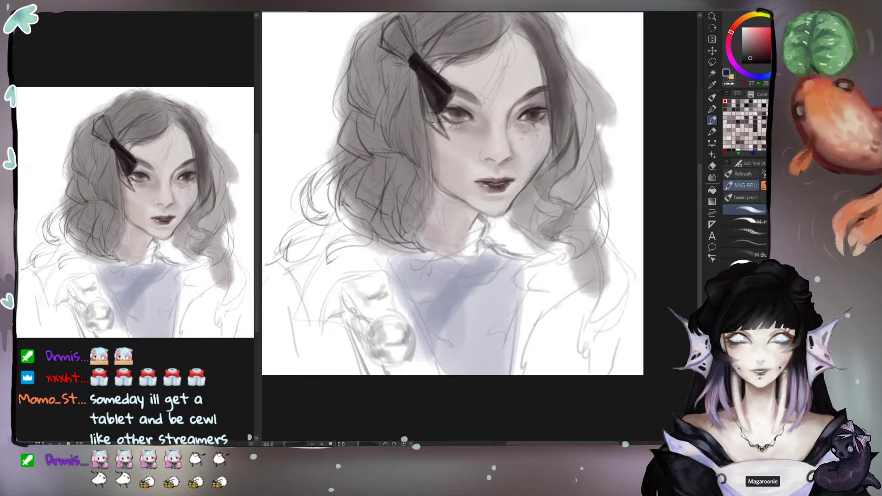
Step: Select the head and hair freehand, leaving out the neck, and try to enlarge and shift the selection
mouse_move(461, 92)
left_mouse_down()
mouse_move(474, 140)
mouse_move(484, 138)
left_mouse_up()
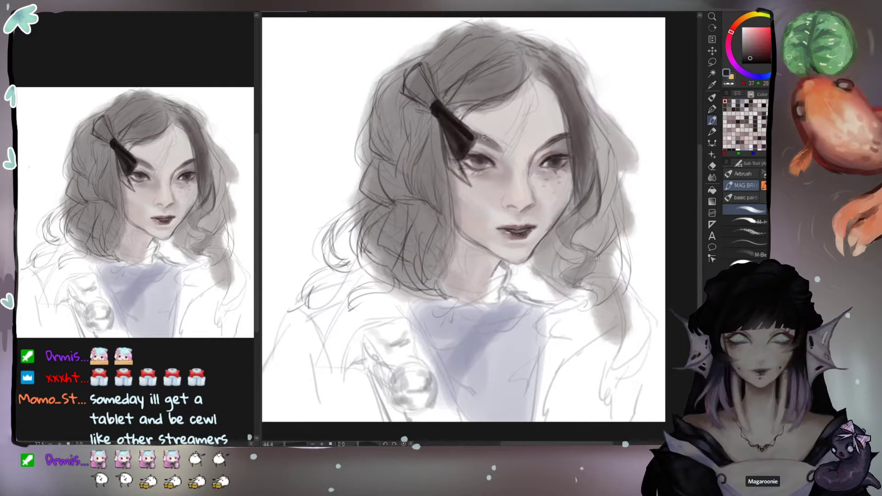
key("m")
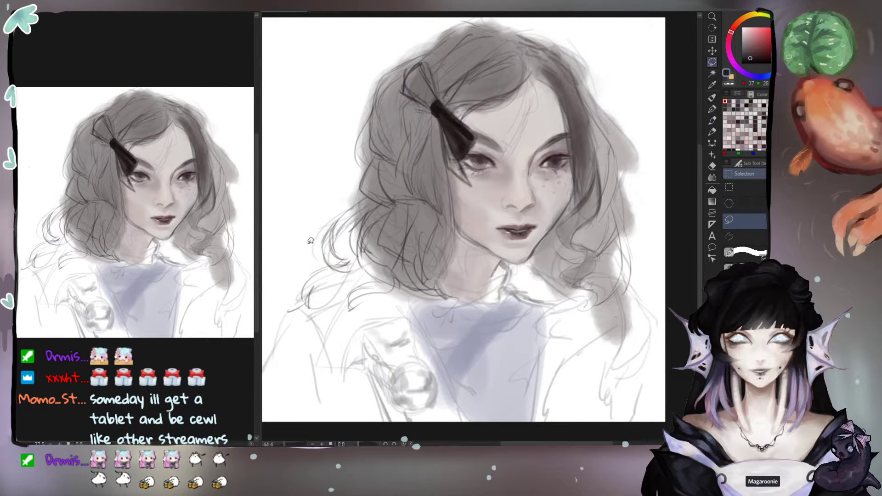
mouse_move(304, 307)
left_mouse_down()
mouse_move(342, 314)
mouse_move(391, 295)
left_mouse_up()
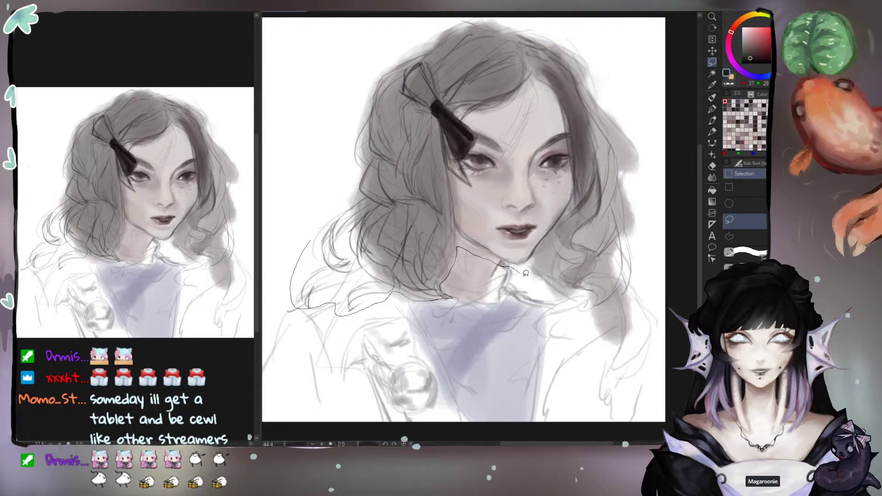
mouse_move(555, 278)
left_mouse_down()
mouse_move(600, 334)
mouse_move(634, 310)
mouse_move(645, 270)
mouse_move(639, 104)
mouse_move(279, 149)
mouse_move(266, 265)
left_mouse_up()
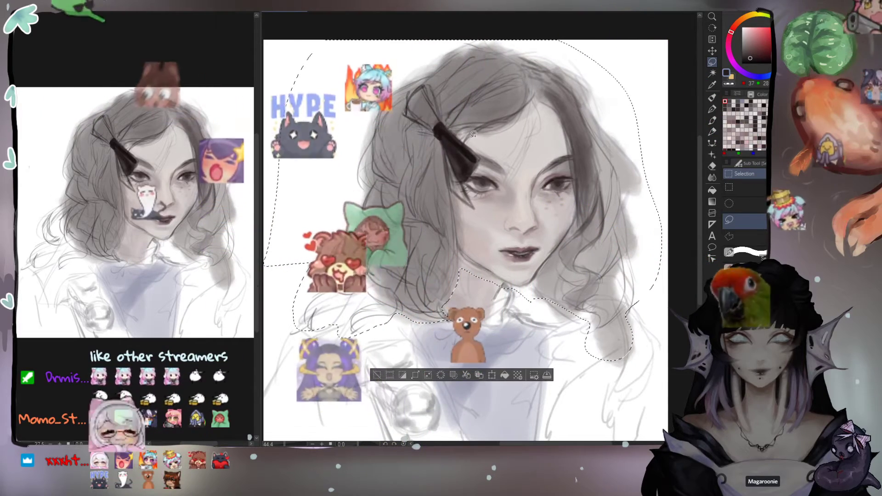
key("ctrl+t")
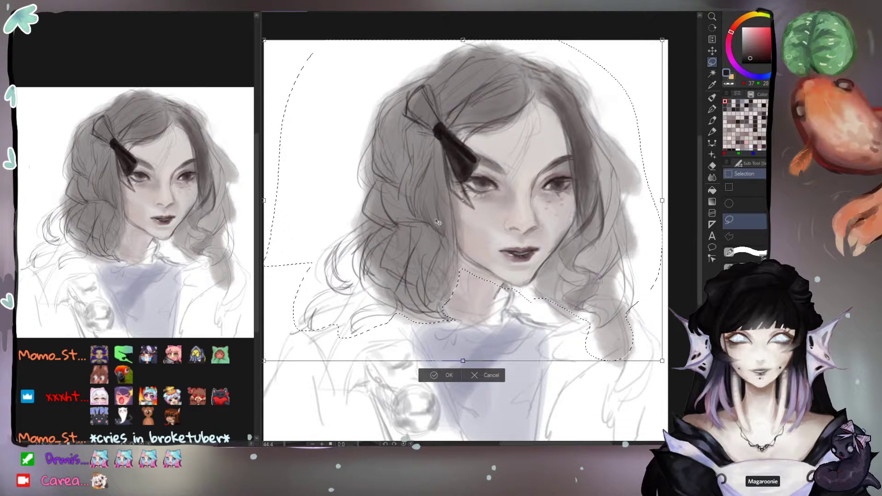
left_click_drag(662, 361, 685, 380)
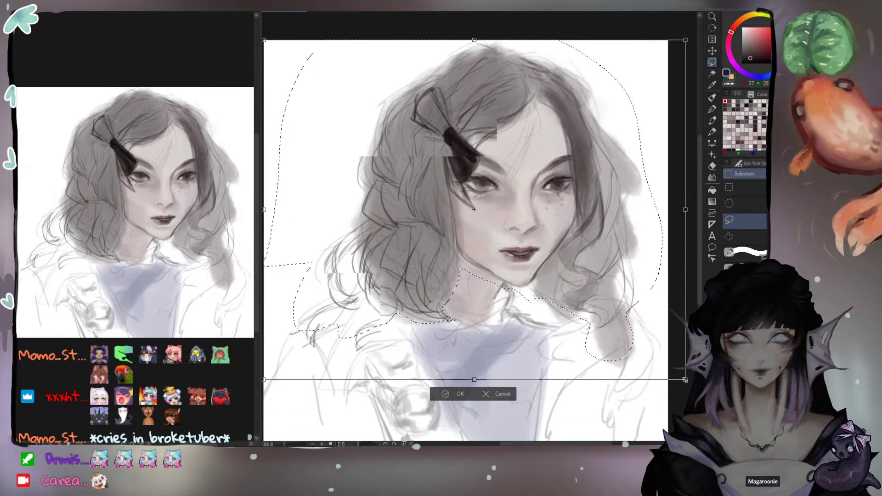
left_click_drag(641, 317, 620, 316)
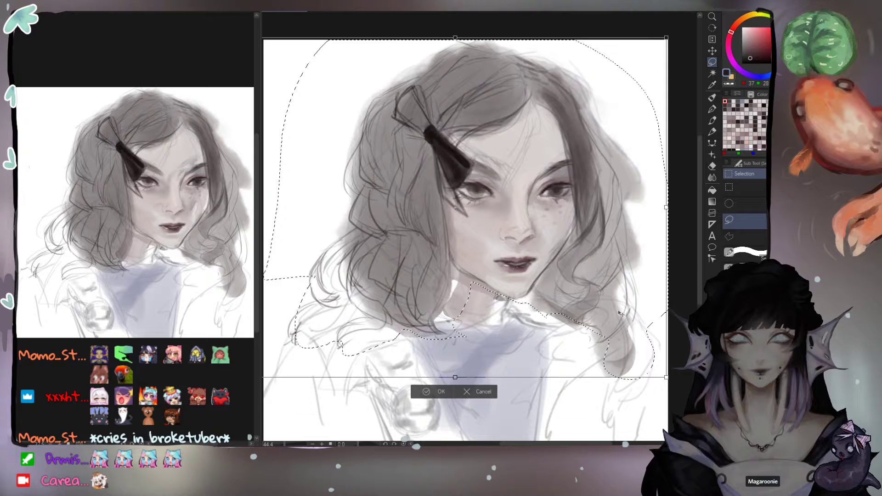
left_click(467, 393)
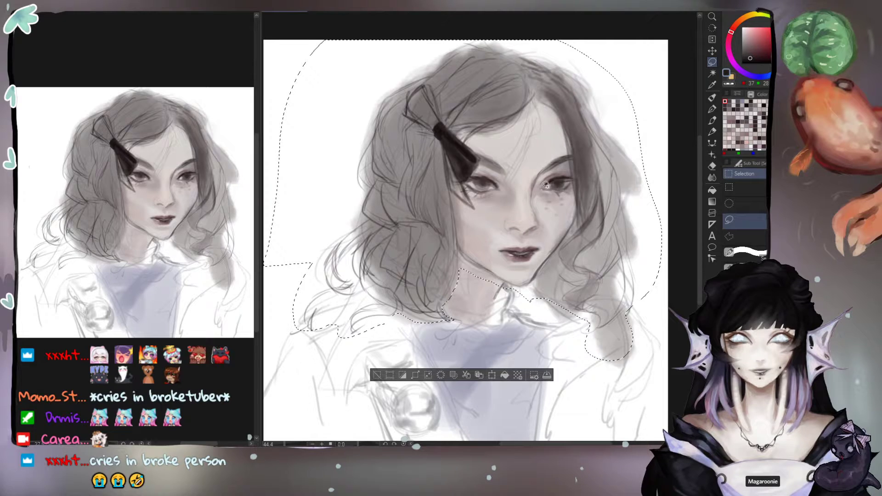
Step: Try enlarging the selected head from its upper corner and moving it down over the neck
key("ctrl+t")
left_click_drag(264, 41, 248, 27)
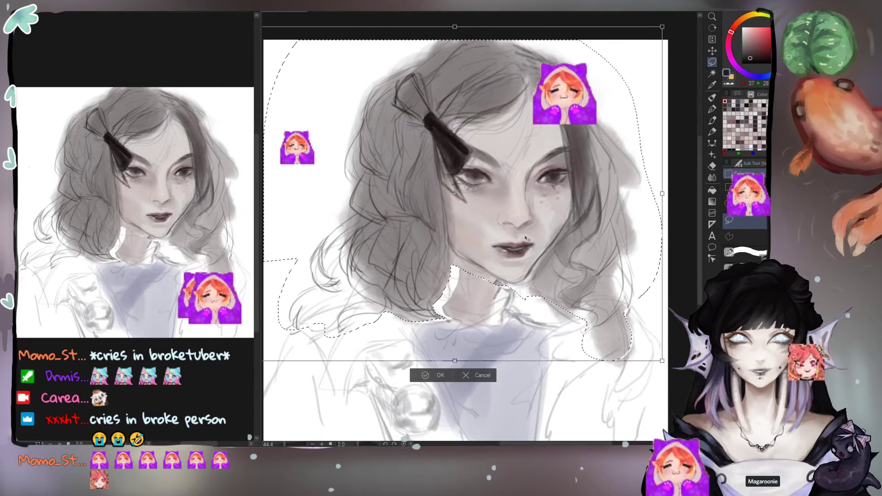
left_click_drag(526, 237, 527, 257)
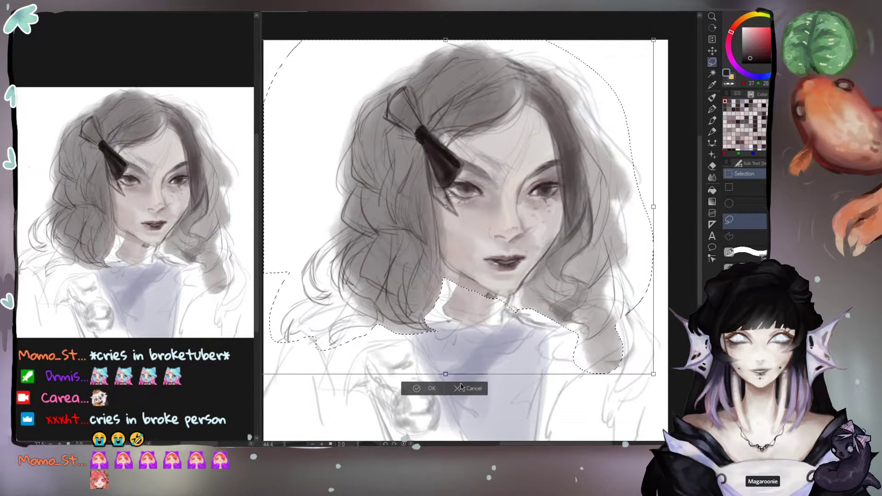
key("Return")
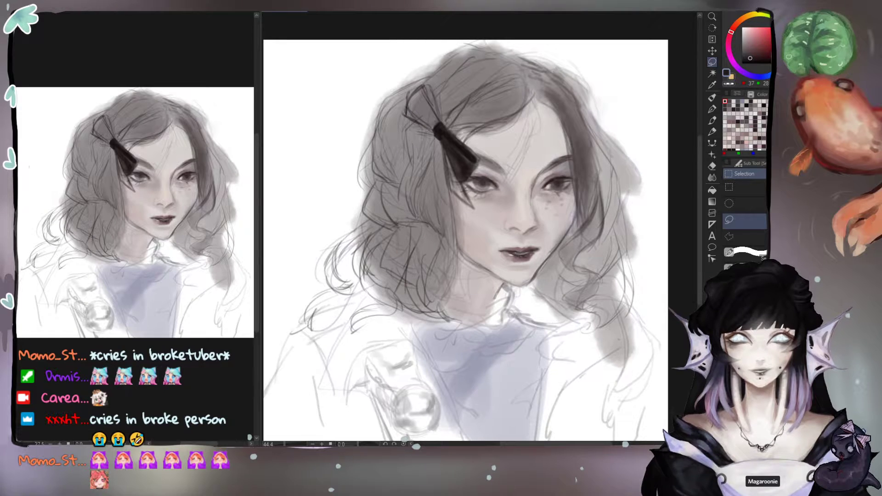
key("ctrl+r")
key("ctrl+r")
key("ctrl+t")
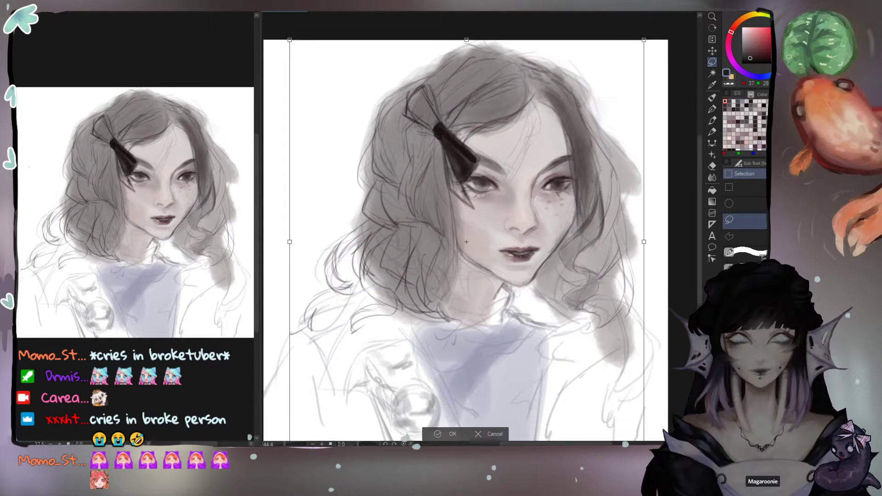
key("Escape")
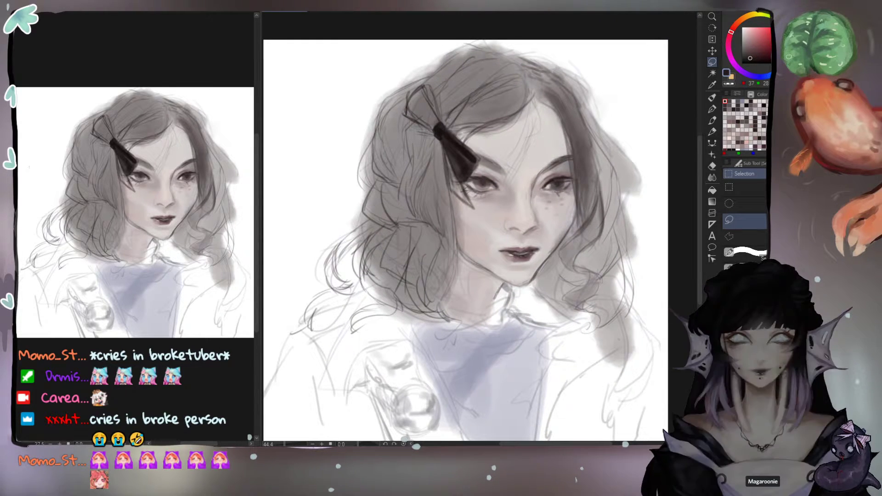
key("ctrl+t")
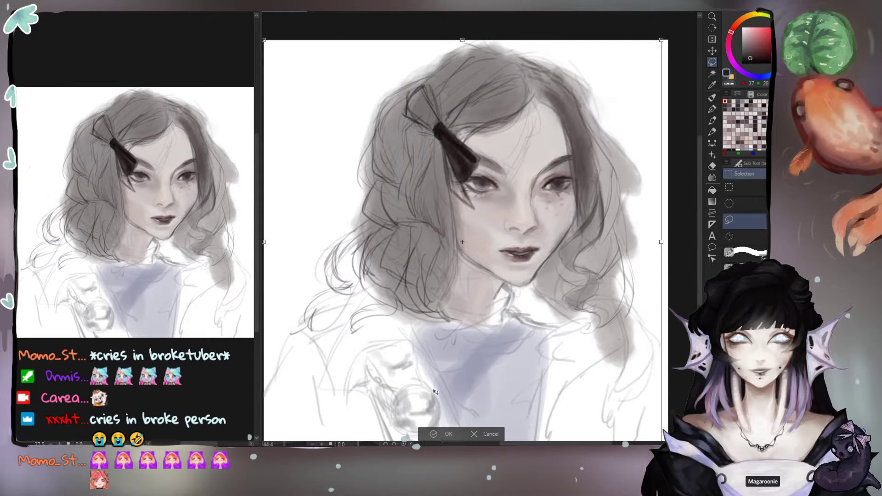
left_click_drag(667, 40, 670, 31)
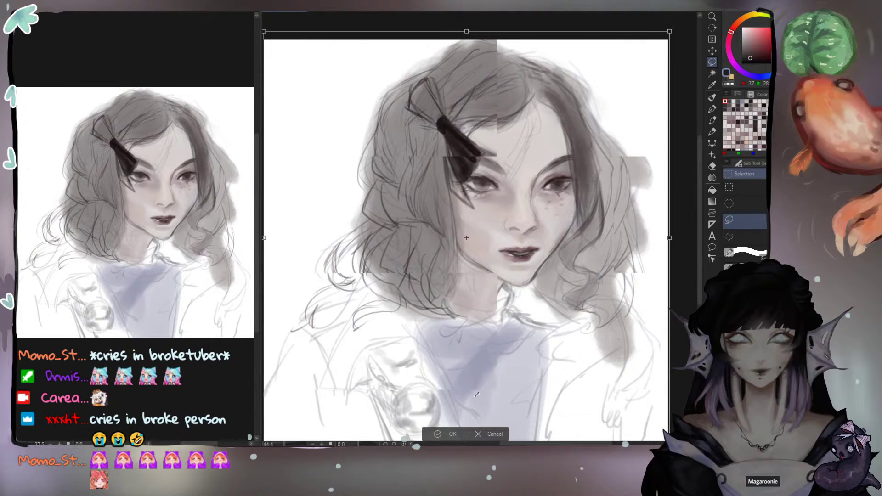
left_click(483, 435)
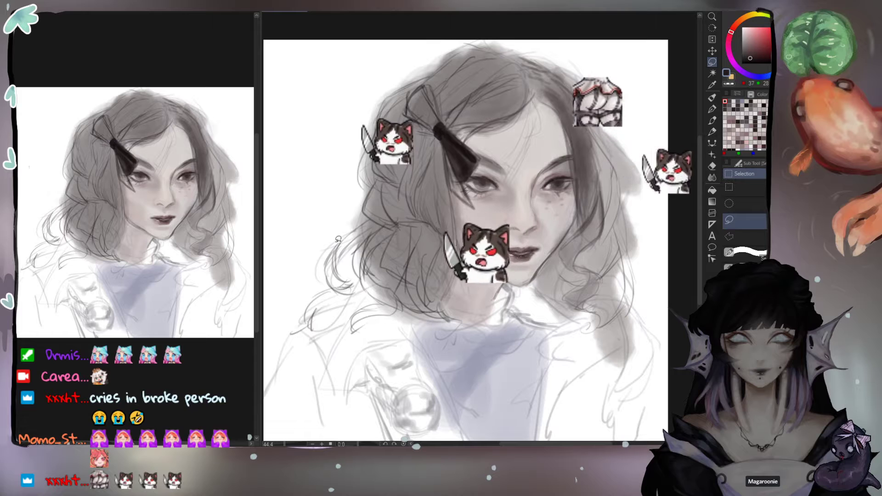
left_click_drag(333, 220, 350, 206)
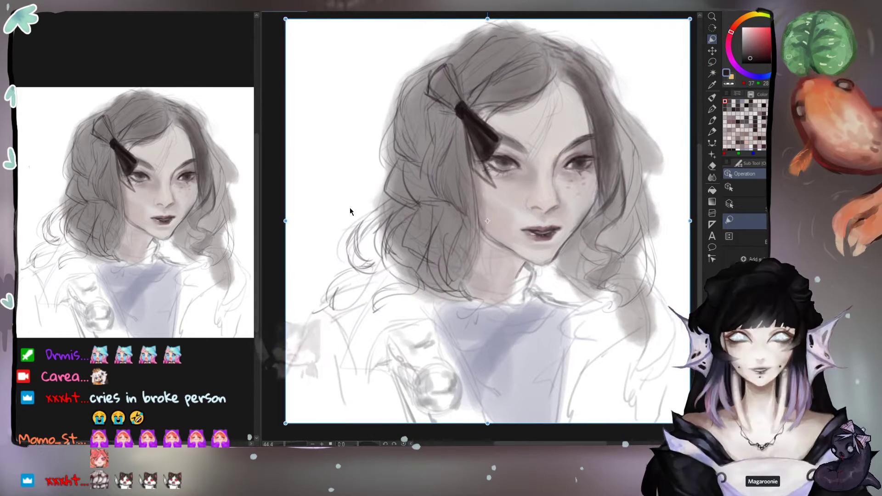
key("o")
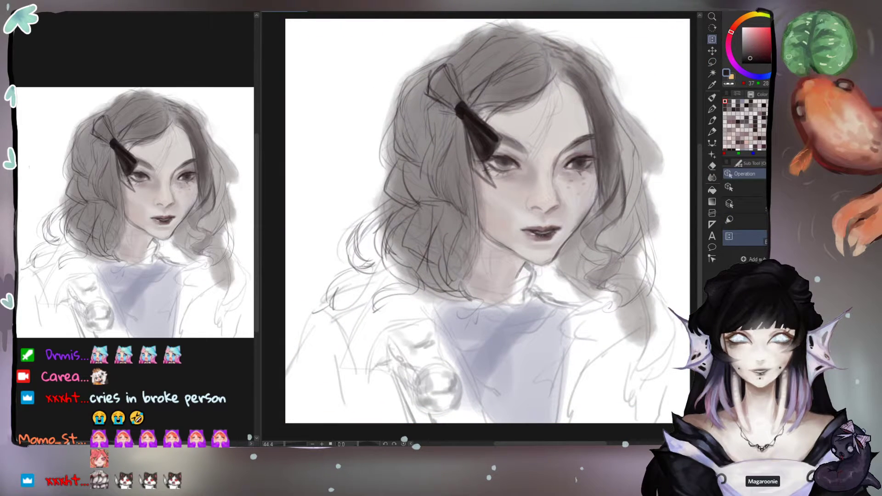
Step: Select the head and hair freehand, running the selection edge along the jawline so the neck stays out
key("m")
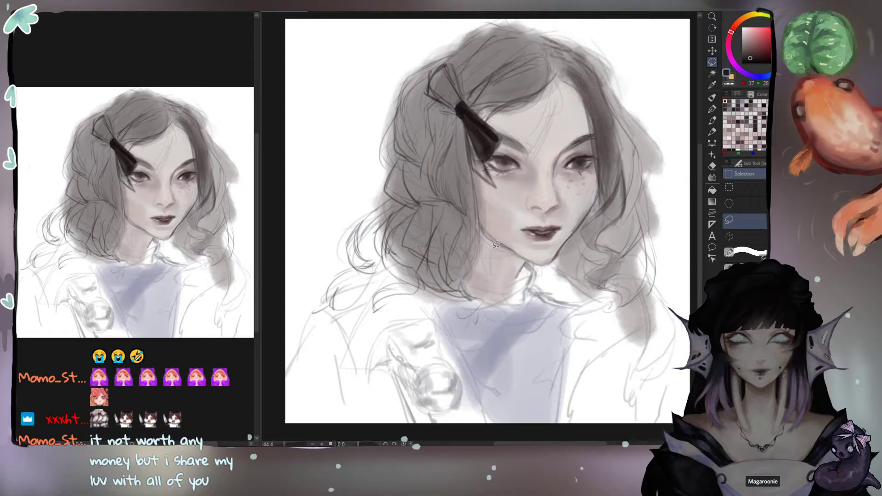
left_click_drag(347, 215, 312, 282)
mouse_move(386, 314)
left_mouse_down()
mouse_move(417, 295)
mouse_move(484, 307)
mouse_move(480, 274)
left_mouse_up()
mouse_move(551, 276)
left_mouse_down()
mouse_move(591, 299)
mouse_move(661, 84)
mouse_move(299, 138)
mouse_move(340, 251)
left_mouse_up()
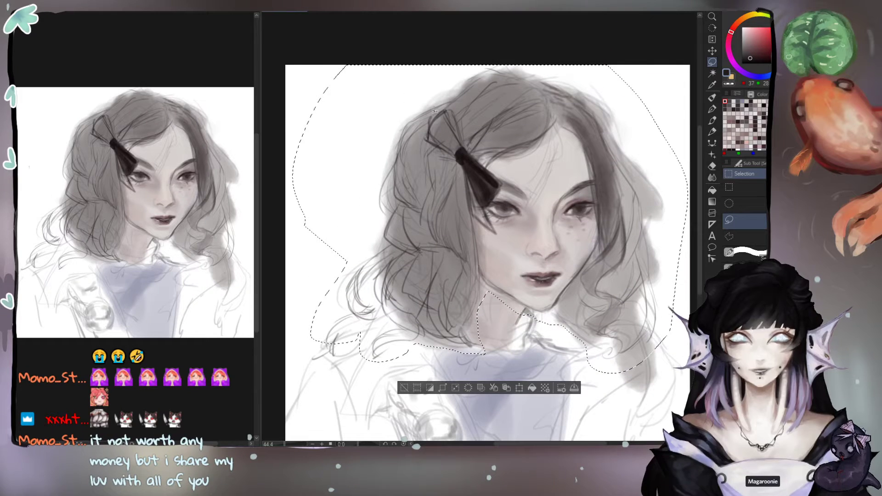
Step: Enlarge the selected head slightly from its corners, move it down over the neck, and apply the transformation
key("ctrl+t")
left_click_drag(290, 65, 286, 61)
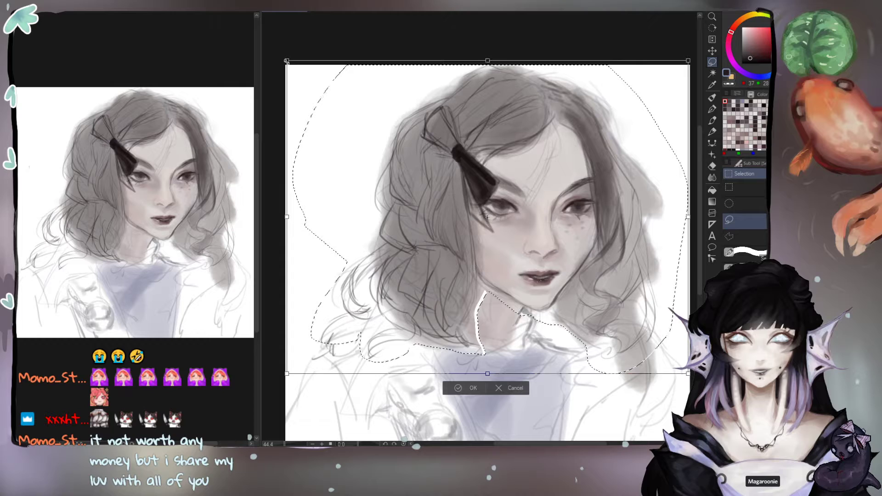
left_click_drag(286, 61, 280, 55)
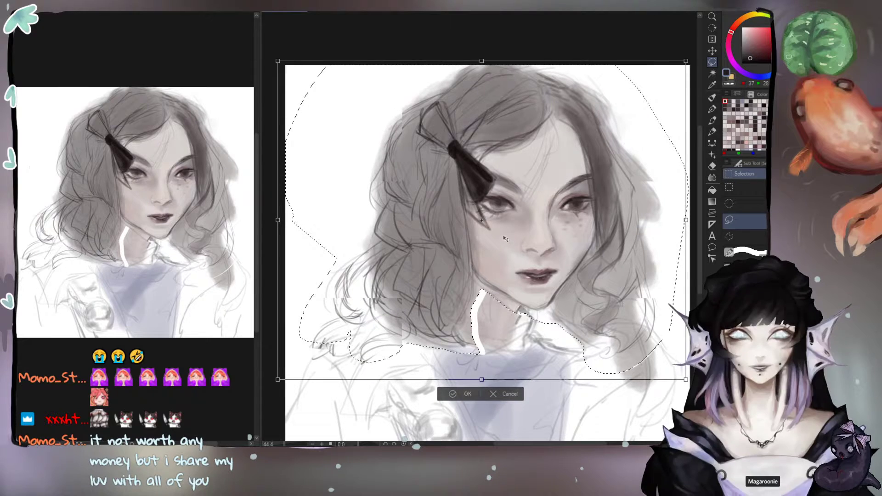
left_click_drag(508, 220, 505, 226)
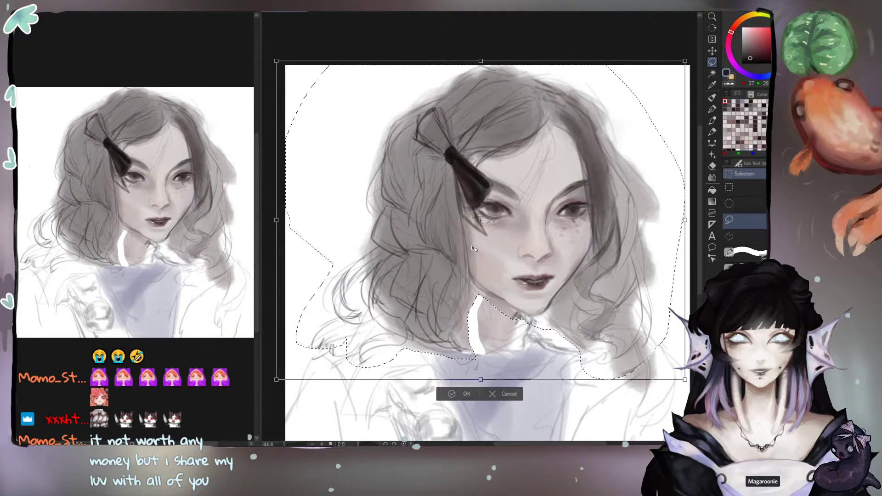
scroll(474, 248, "down", 1)
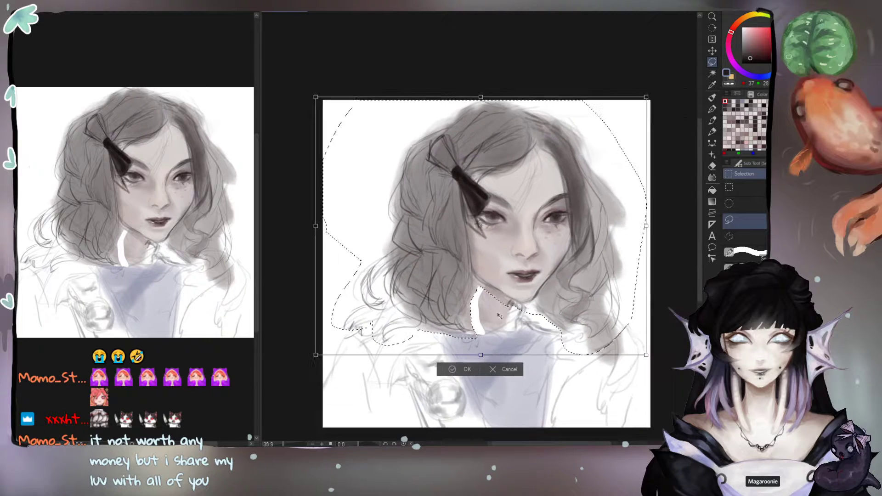
scroll(500, 315, "down", 1)
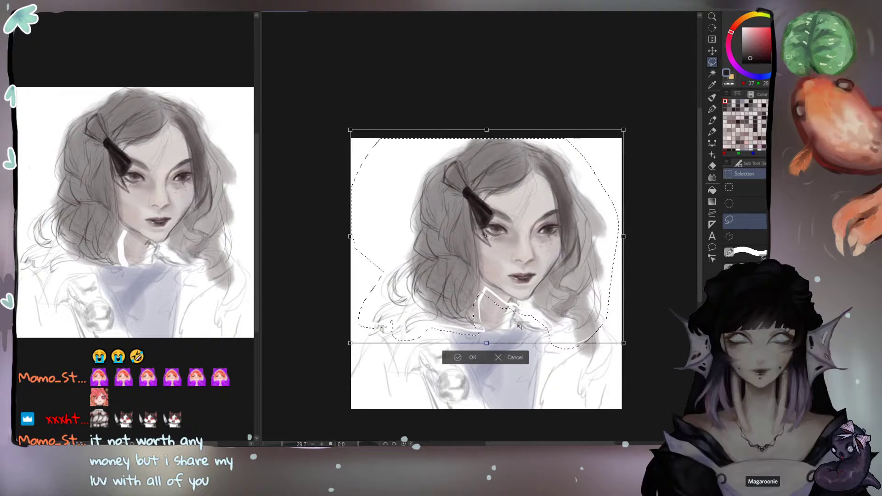
left_click_drag(521, 328, 520, 329)
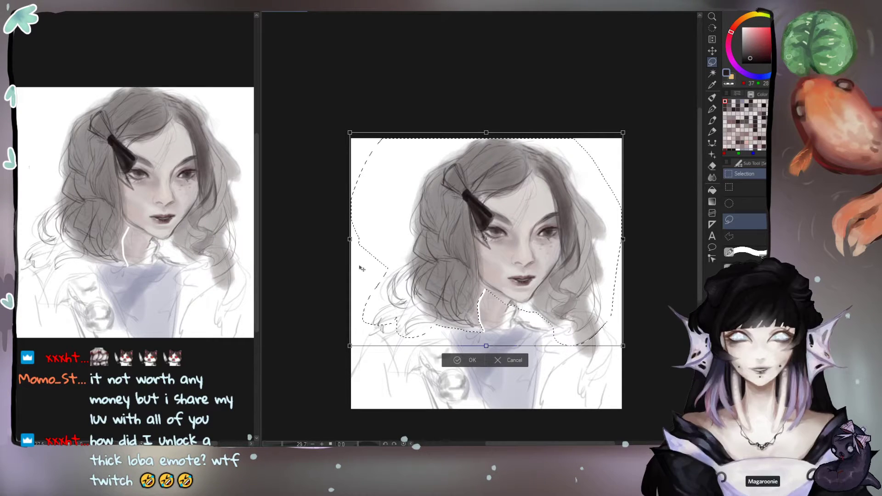
left_click_drag(347, 345, 338, 354)
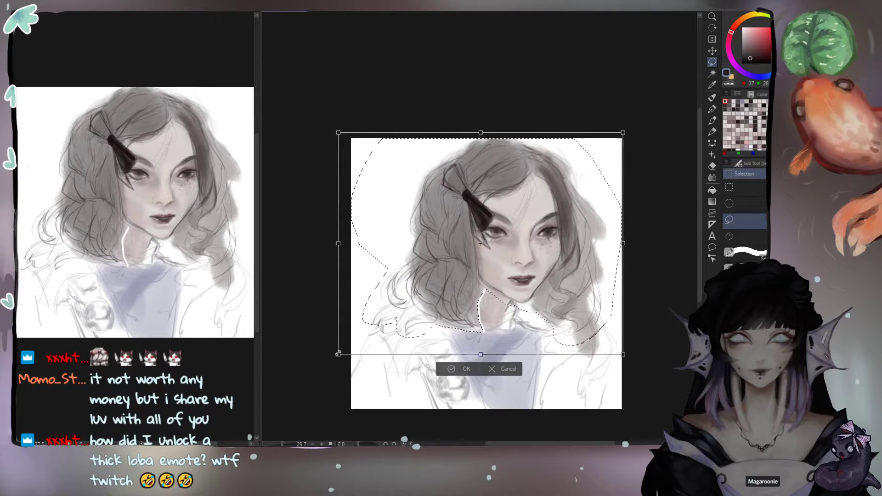
mouse_move(526, 311)
left_mouse_down()
mouse_move(533, 313)
mouse_move(524, 312)
left_mouse_up()
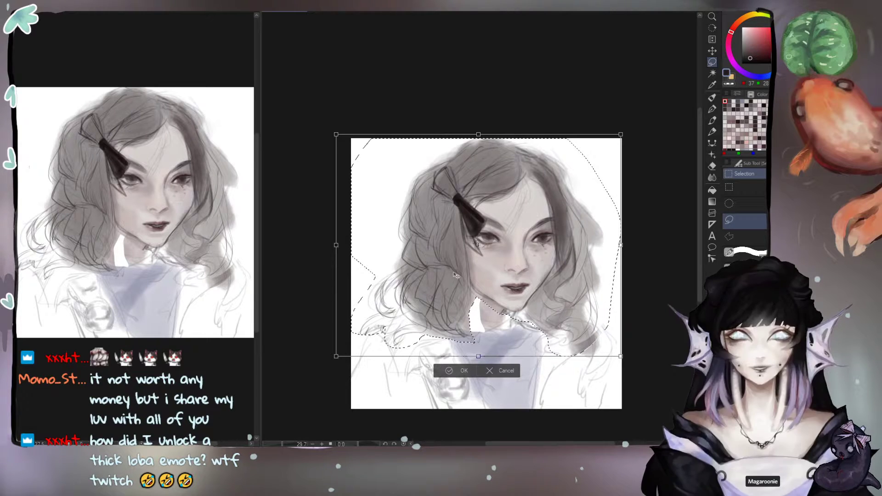
key("Return")
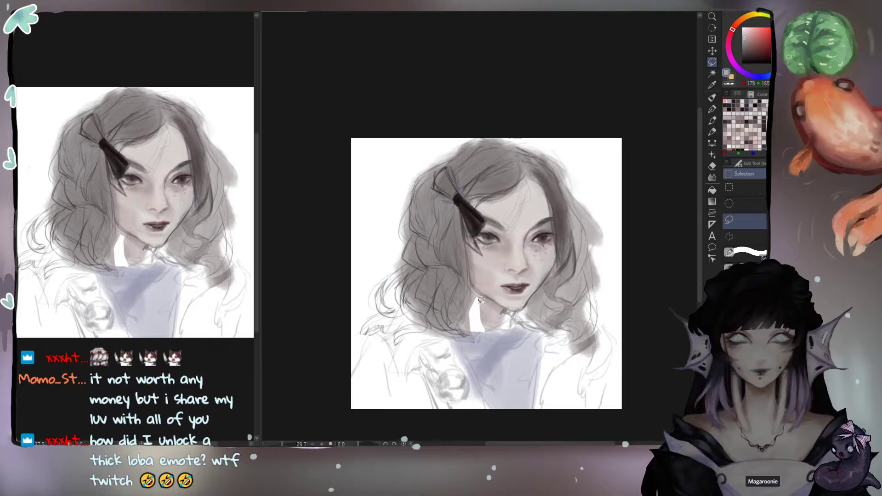
Step: Paint over the white gap between the hair and the neck with a shaded skin tone
key("b")
left_click_drag(480, 306, 485, 321)
key("ctrl+z")
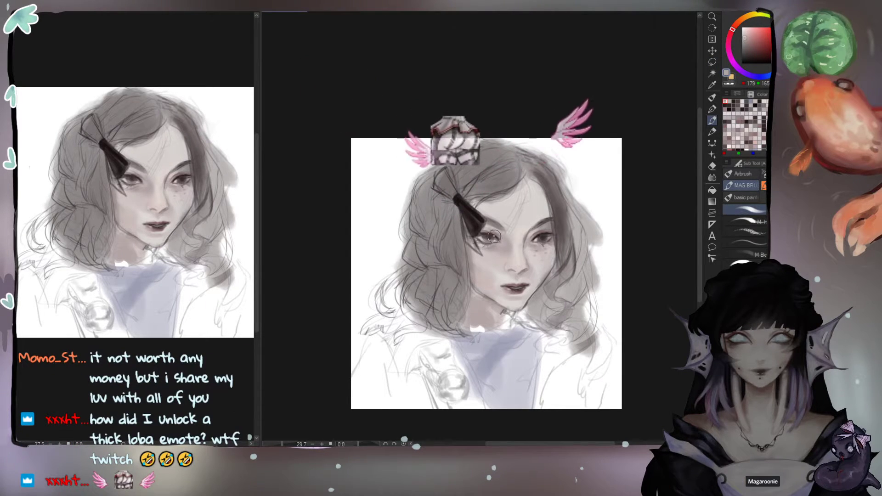
Step: Sample a dark brown-grey and shade the hair masses on both sides of the face with a large soft brush
left_click(468, 216, "alt")
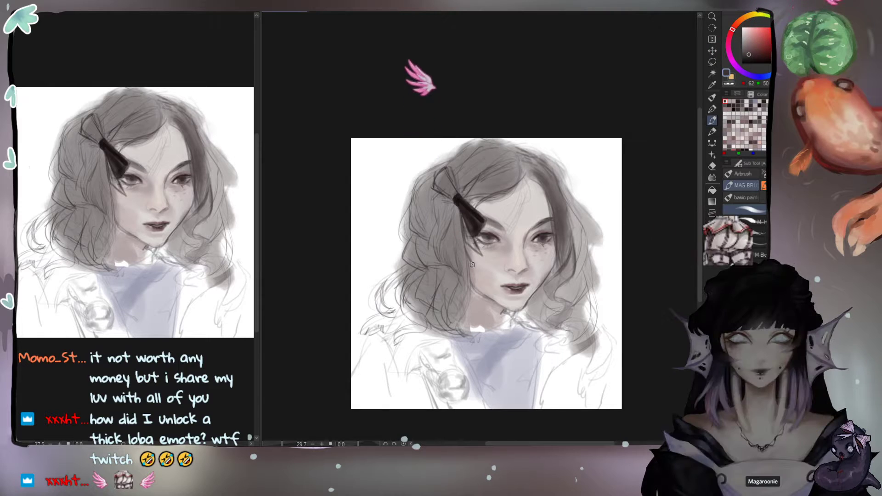
key("]")
key("]")
key("]")
key("]")
key("]")
key("]")
key("]")
key("]")
key("]")
key("]")
mouse_move(434, 271)
left_mouse_down()
mouse_move(429, 303)
mouse_move(450, 310)
mouse_move(415, 307)
mouse_move(369, 330)
mouse_move(393, 325)
mouse_move(385, 328)
mouse_move(383, 294)
mouse_move(402, 274)
mouse_move(411, 270)
mouse_move(415, 304)
mouse_move(421, 269)
left_mouse_up()
key("[")
key("[")
key("[")
key("[")
key("[")
key("[")
key("[")
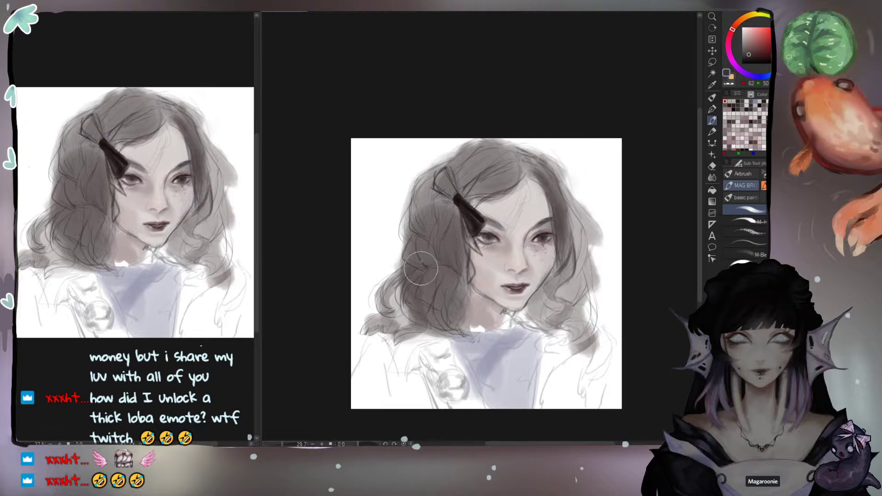
left_click_drag(414, 211, 403, 293)
left_click_drag(451, 301, 467, 249)
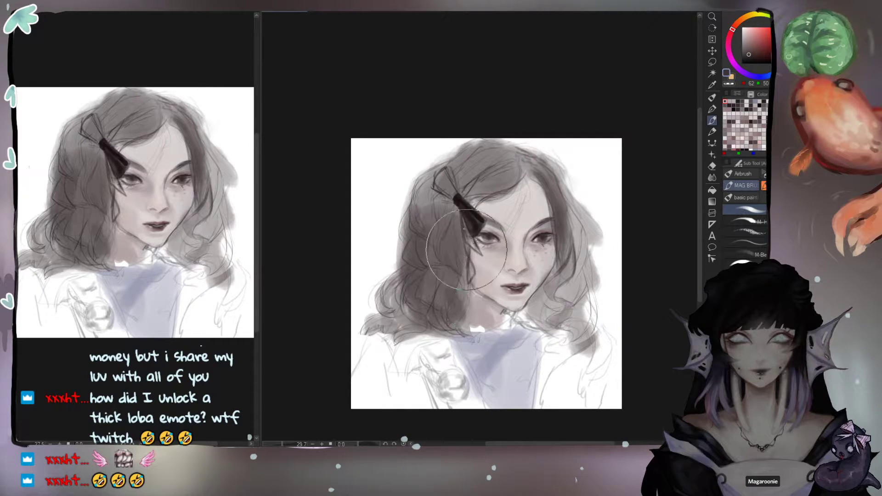
mouse_move(555, 332)
left_mouse_down()
mouse_move(583, 334)
mouse_move(598, 346)
mouse_move(569, 303)
left_mouse_up()
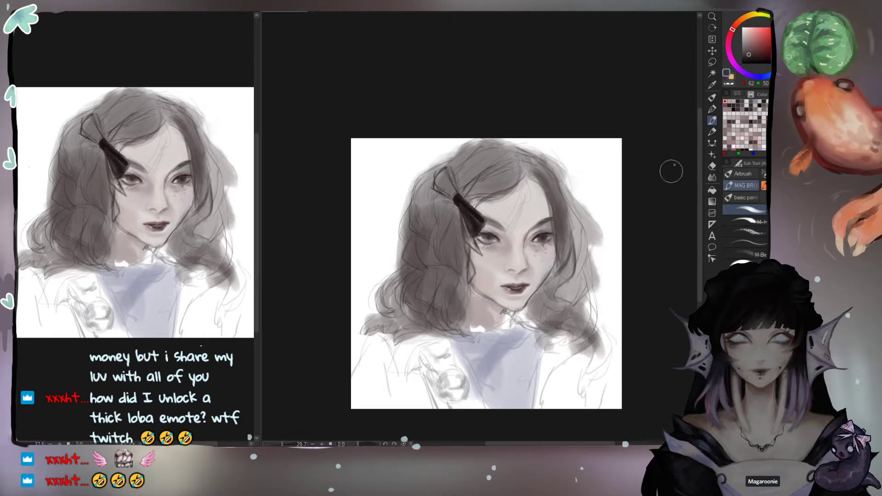
Step: Block in both sides of the jacket around the blue shirt with a lighter brown-grey
left_click(746, 50)
mouse_move(378, 363)
left_mouse_down()
mouse_move(368, 391)
mouse_move(364, 381)
mouse_move(370, 363)
mouse_move(381, 414)
left_mouse_up()
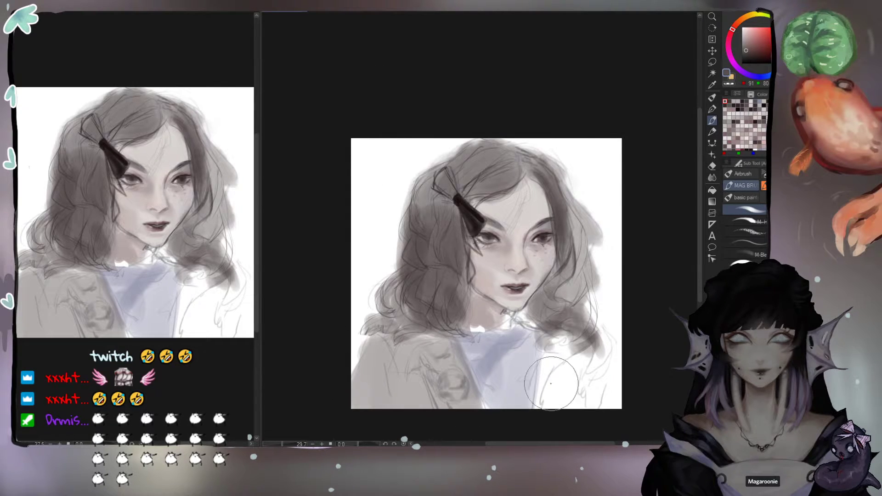
mouse_move(560, 409)
left_mouse_down()
mouse_move(597, 349)
mouse_move(608, 388)
left_mouse_up()
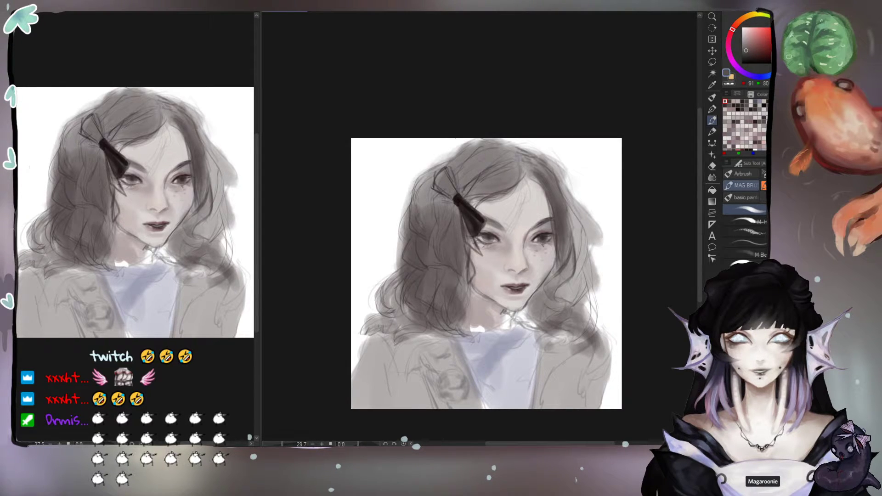
Step: Sample skin and shadow tones from the face and refine the jaw, cheek and neck with a smaller brush
key("bracketleft")
key("bracketleft")
key("bracketleft")
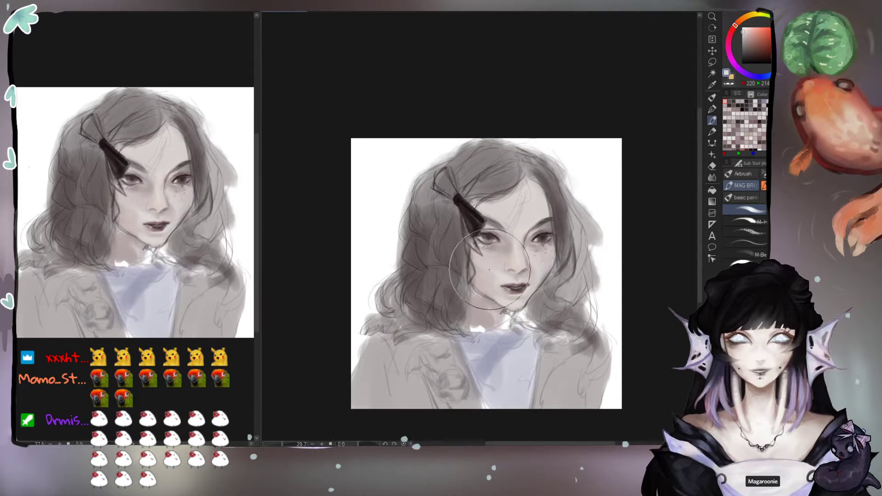
left_click(505, 280, "alt")
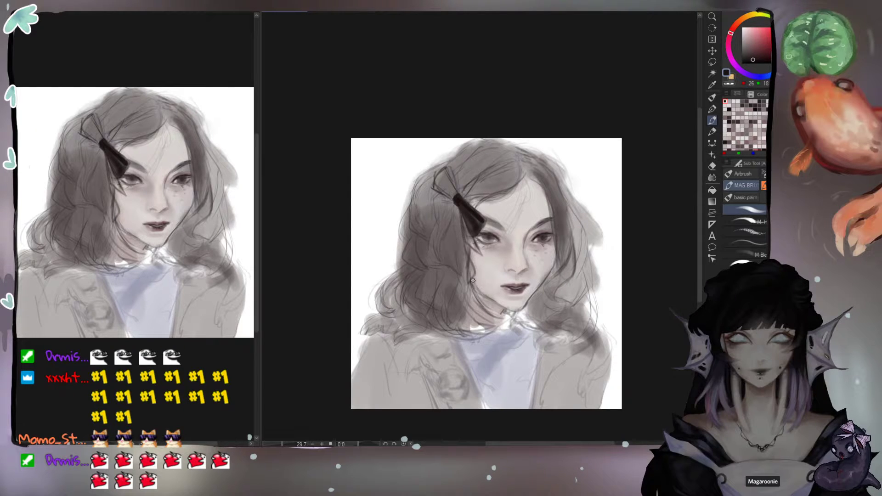
left_click(497, 302, "alt")
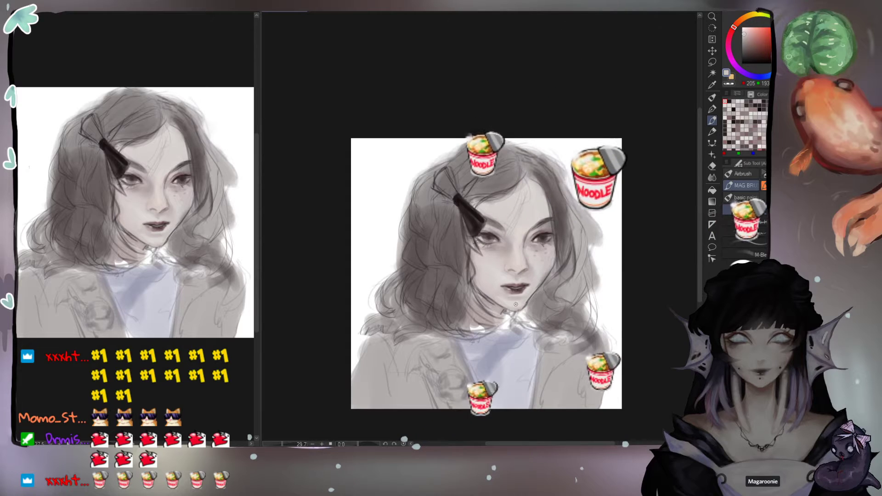
left_click(535, 283, "alt")
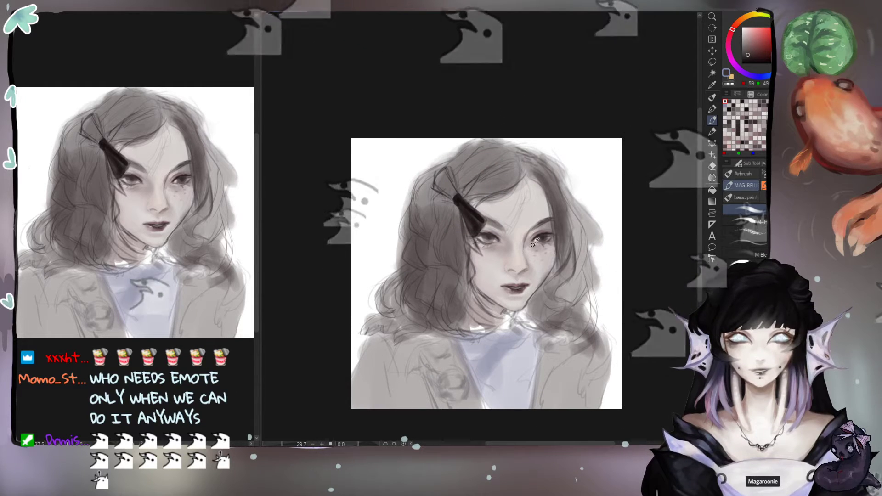
Step: Try tinting the hair beside the face with muted orange-brown tones
left_click(743, 36)
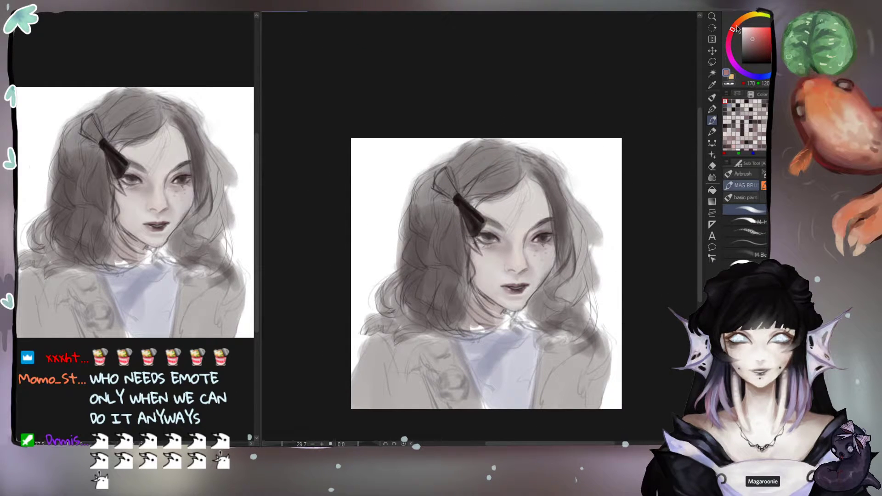
left_click_drag(738, 27, 739, 21)
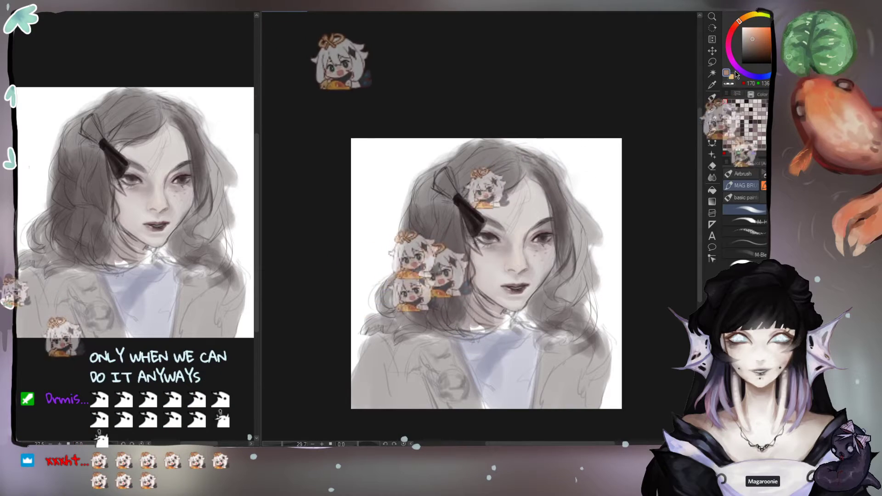
left_click(758, 36)
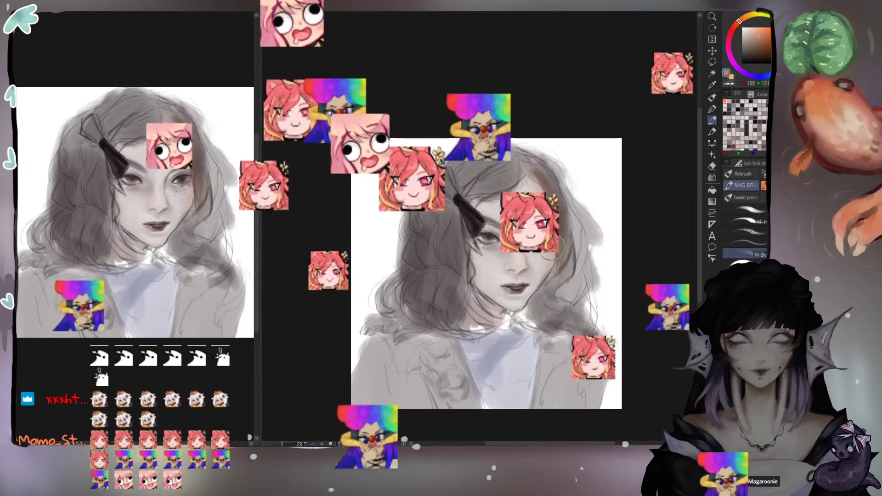
left_click(759, 49)
left_click(753, 52)
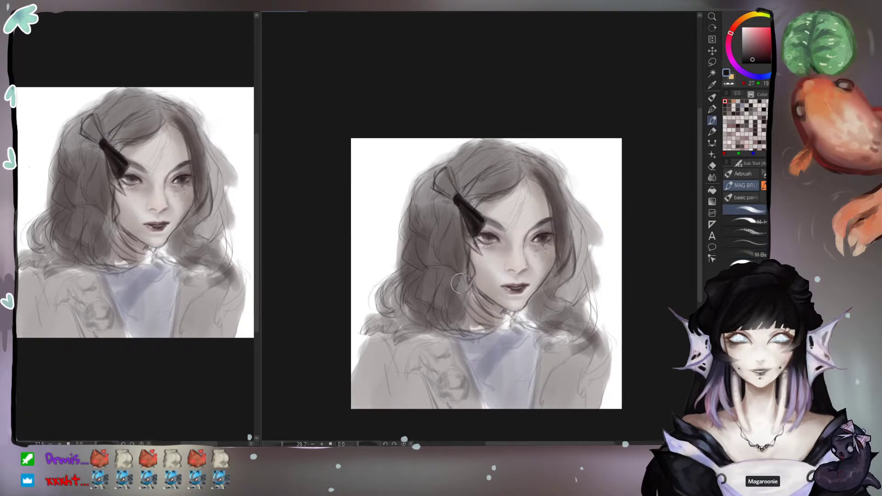
Step: Undo the last stroke and paint dark hair strands falling from beside the neck over the collar and jacket
key("ctrl+z")
left_click_drag(468, 298, 444, 361)
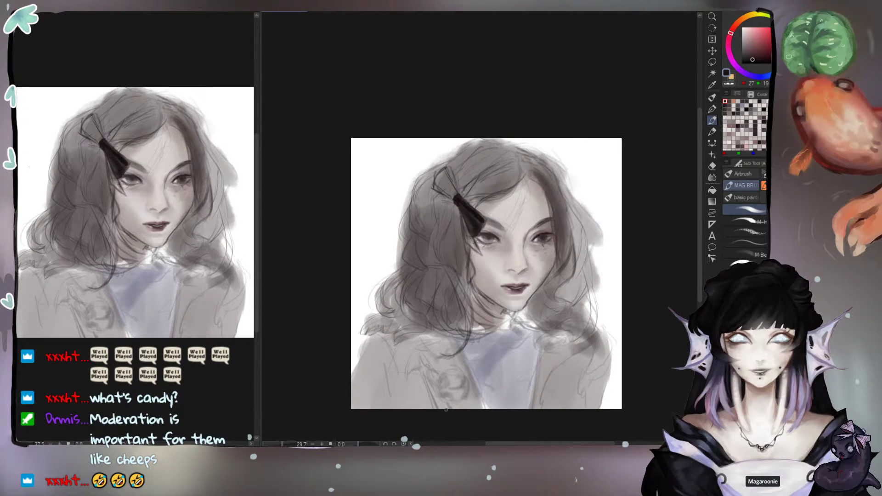
left_click_drag(427, 332, 434, 339)
Step: Darken the hair at the crown and around the hair clip with broad strokes of a larger brush
key("bracketright")
key("bracketright")
key("bracketright")
key("bracketright")
left_click_drag(516, 175, 502, 163)
key("ctrl+z")
mouse_move(468, 193)
left_mouse_down()
mouse_move(513, 190)
mouse_move(471, 190)
mouse_move(463, 159)
mouse_move(475, 142)
mouse_move(432, 197)
mouse_move(446, 204)
mouse_move(443, 271)
mouse_move(465, 315)
mouse_move(437, 305)
mouse_move(437, 213)
left_mouse_up()
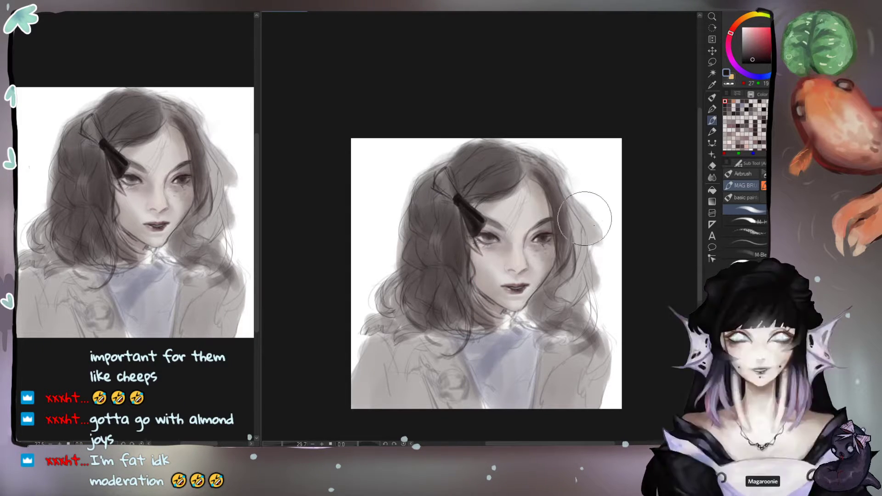
Step: Darken the loose curls on the outer side of the face with broad strokes, undoing the strokes that do not fit
mouse_move(538, 288)
left_mouse_down()
mouse_move(537, 313)
mouse_move(554, 284)
mouse_move(537, 317)
mouse_move(577, 333)
mouse_move(570, 286)
mouse_move(557, 290)
mouse_move(584, 262)
mouse_move(559, 172)
mouse_move(590, 236)
mouse_move(590, 325)
left_mouse_up()
key("ctrl+z")
mouse_move(590, 280)
left_mouse_down()
mouse_move(592, 325)
mouse_move(563, 342)
mouse_move(564, 340)
left_mouse_up()
key("ctrl+z")
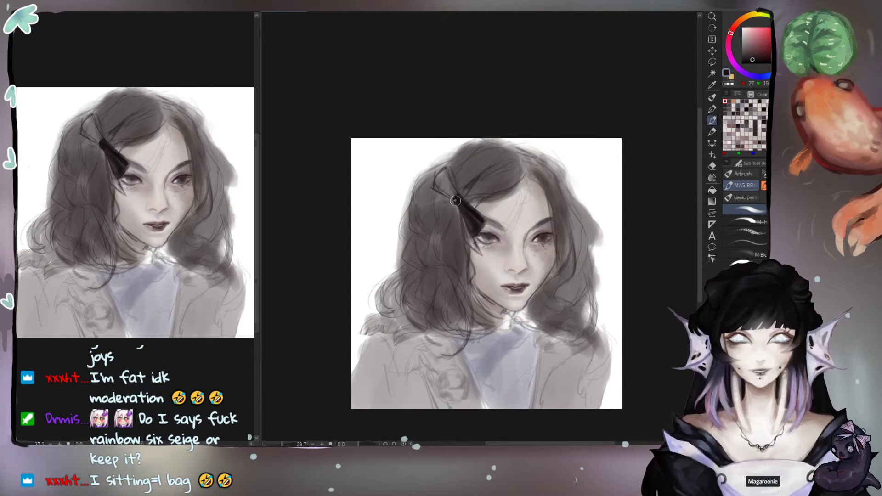
Step: Fill the bow of the hair clip with dark tones sampled from the clip and undo the last stroke
left_click(465, 215, "alt")
left_click_drag(452, 197, 444, 173)
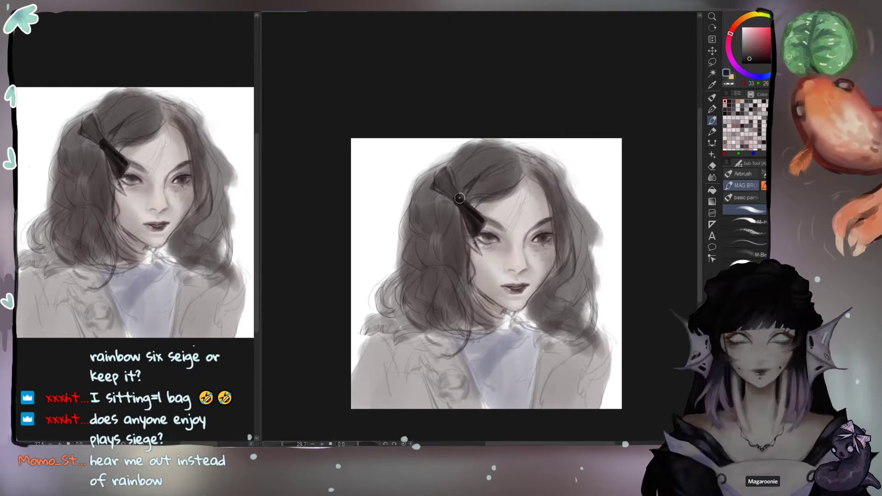
left_click(459, 200, "alt")
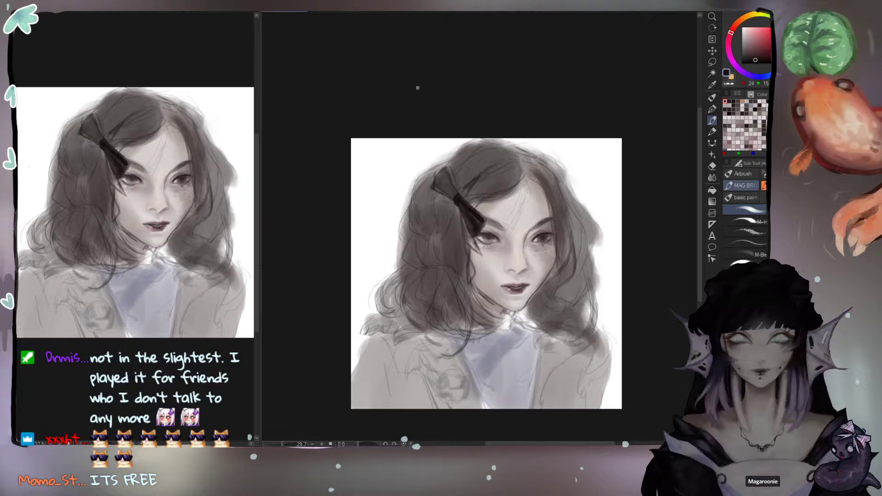
left_click(456, 201, "alt")
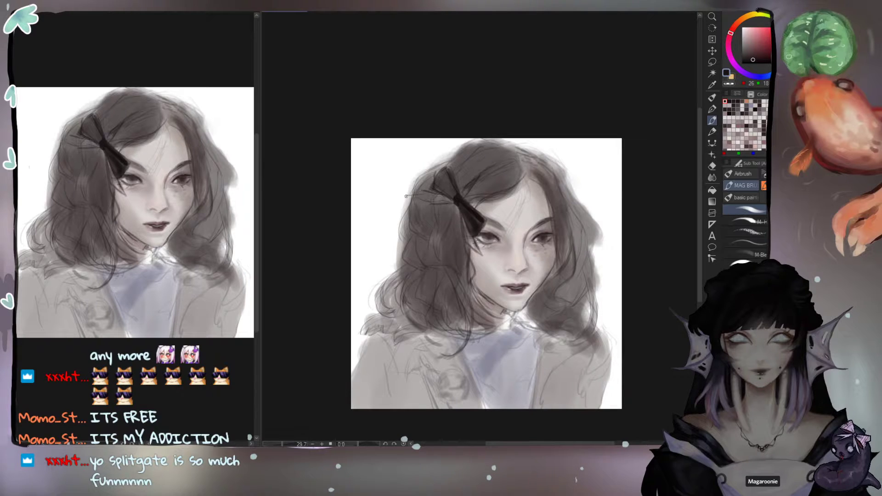
key("ctrl+z")
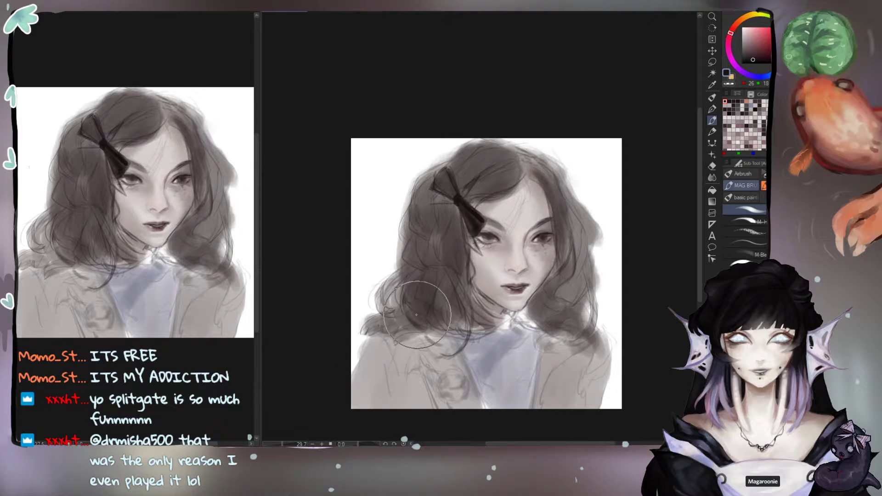
Step: Darken the lower curls on both sides of the face with a large brush, then reduce the brush size
mouse_move(417, 302)
left_mouse_down()
mouse_move(417, 225)
mouse_move(439, 277)
mouse_move(453, 279)
mouse_move(468, 304)
mouse_move(450, 316)
mouse_move(412, 295)
mouse_move(391, 305)
left_mouse_up()
mouse_move(555, 294)
left_mouse_down()
mouse_move(526, 317)
mouse_move(516, 311)
mouse_move(531, 308)
mouse_move(525, 283)
mouse_move(552, 298)
mouse_move(521, 312)
mouse_move(536, 327)
mouse_move(569, 328)
mouse_move(591, 300)
left_mouse_up()
key("bracketleft")
key("bracketleft")
key("bracketleft")
key("bracketleft")
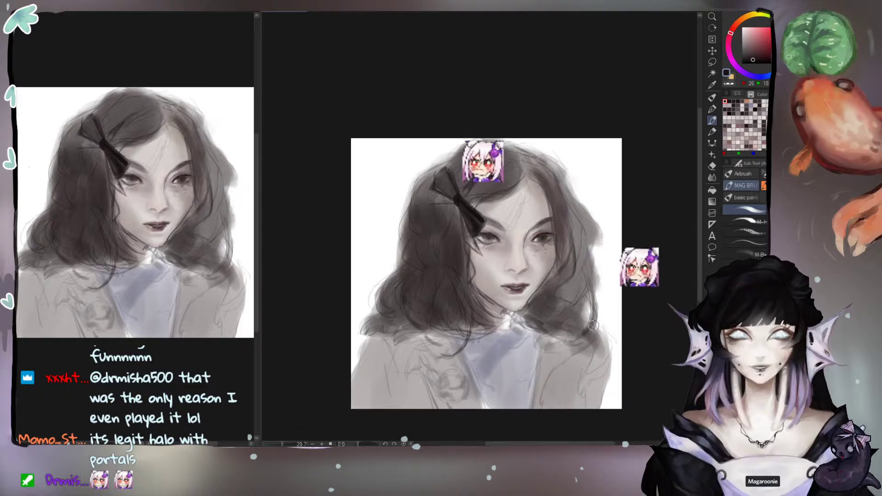
Step: Deepen the hair beside the cheek and across the crown toward the clip using an enlarged brush, then shrink the brush
key("bracketright")
key("bracketright")
key("bracketright")
key("bracketright")
key("bracketright")
mouse_move(562, 283)
left_mouse_down()
mouse_move(579, 244)
mouse_move(576, 267)
mouse_move(566, 197)
left_mouse_up()
mouse_move(532, 146)
left_mouse_down()
mouse_move(543, 169)
mouse_move(493, 159)
mouse_move(490, 180)
mouse_move(451, 181)
mouse_move(456, 168)
mouse_move(478, 177)
mouse_move(438, 178)
mouse_move(429, 201)
mouse_move(492, 214)
mouse_move(434, 201)
left_mouse_up()
key("bracketleft")
key("bracketleft")
key("bracketleft")
key("bracketleft")
key("bracketleft")
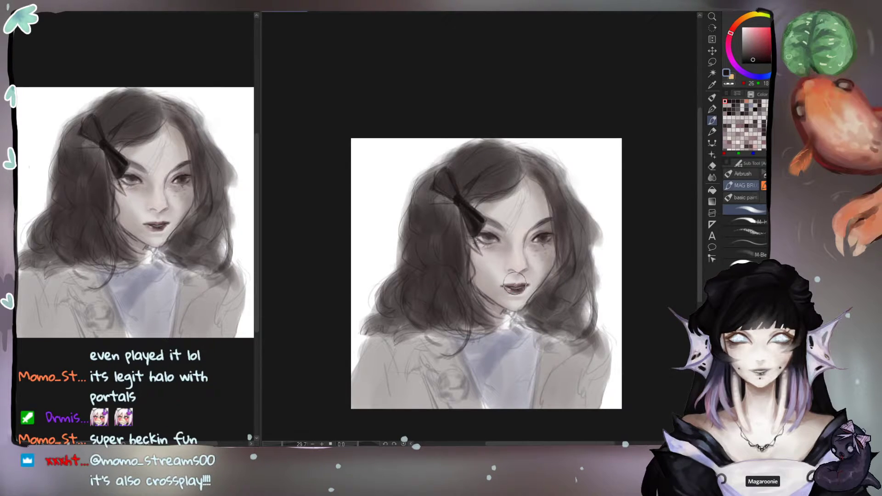
Step: Sample dark tones from the hair clip and touch up the clip's knot and the corner of the mouth
left_click(459, 200, "alt")
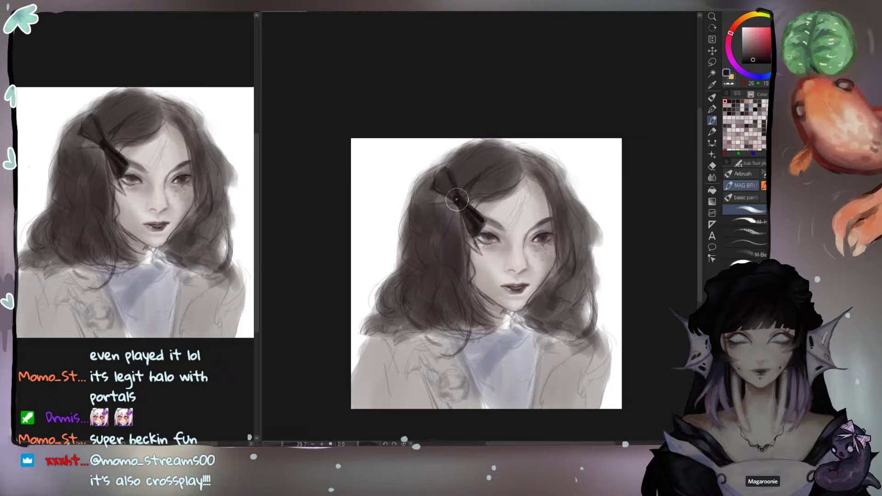
left_click_drag(459, 199, 457, 202)
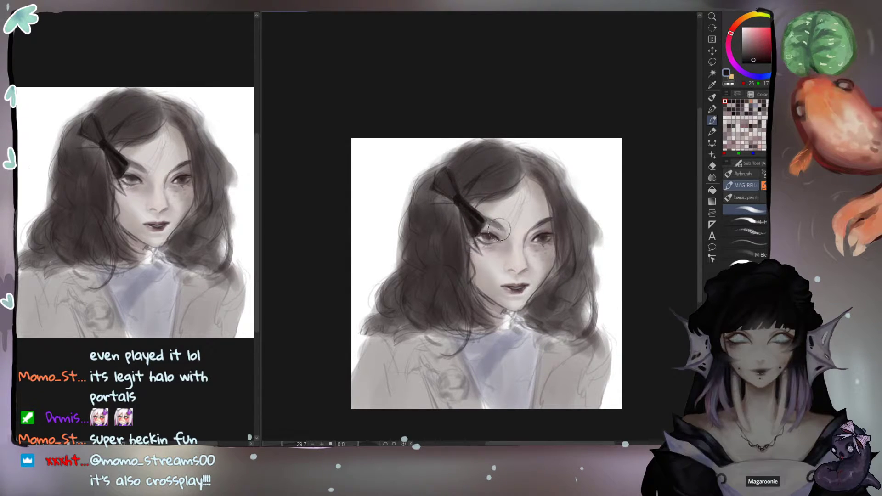
left_click(471, 214, "alt")
left_click_drag(510, 288, 500, 286)
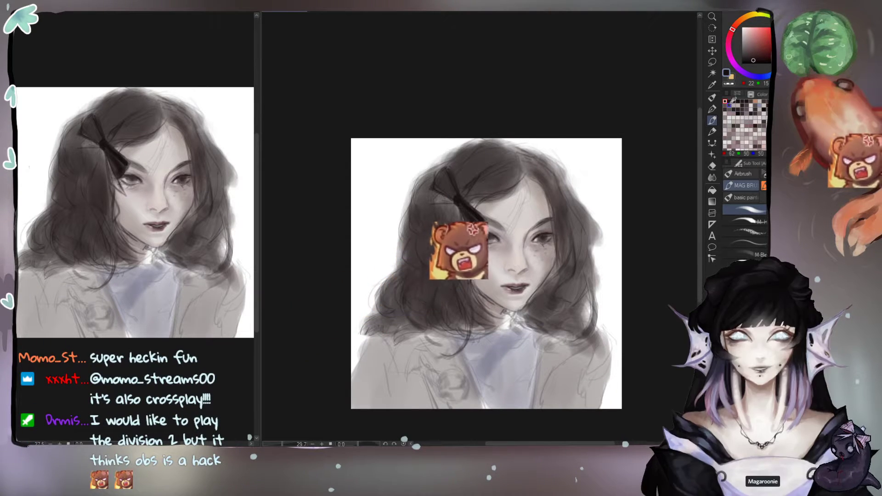
Step: Paint a dark band across the neck below the jaw with the mouth's dark tone, undoing the first attempt
left_click(511, 289, "alt")
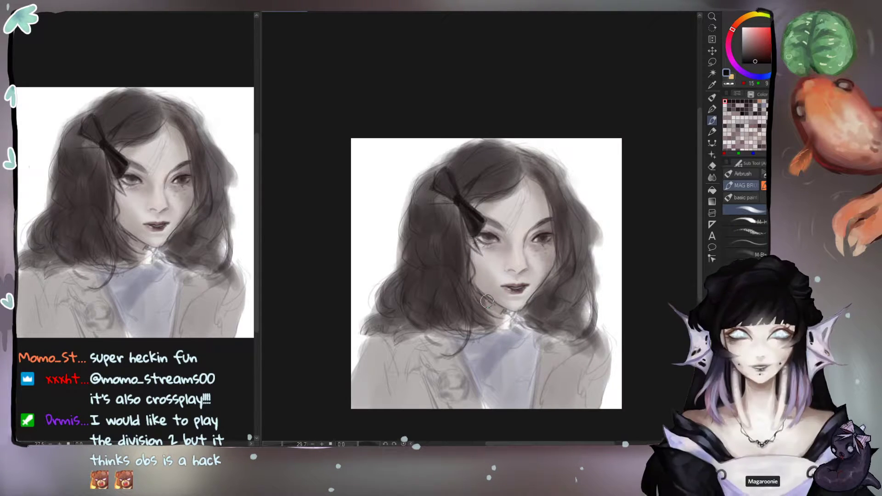
left_click_drag(479, 297, 496, 309)
key("ctrl+z")
key("ctrl+z")
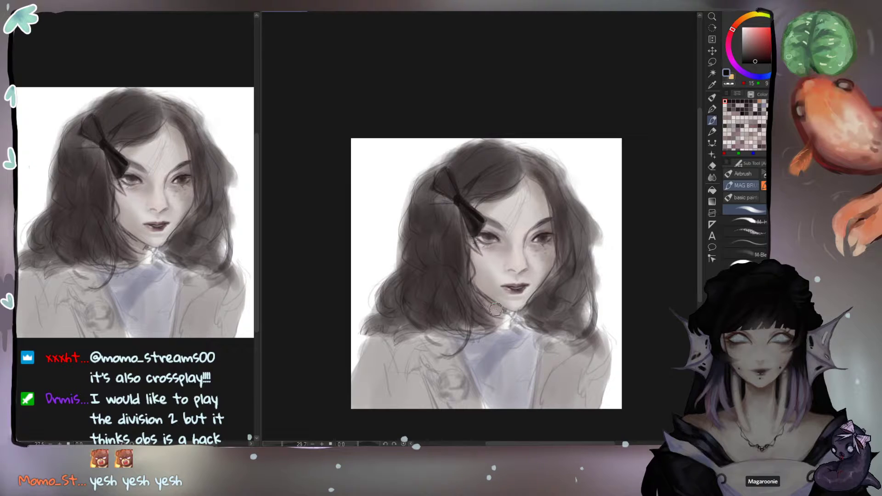
mouse_move(476, 291)
left_mouse_down()
mouse_move(497, 306)
mouse_move(477, 289)
left_mouse_up()
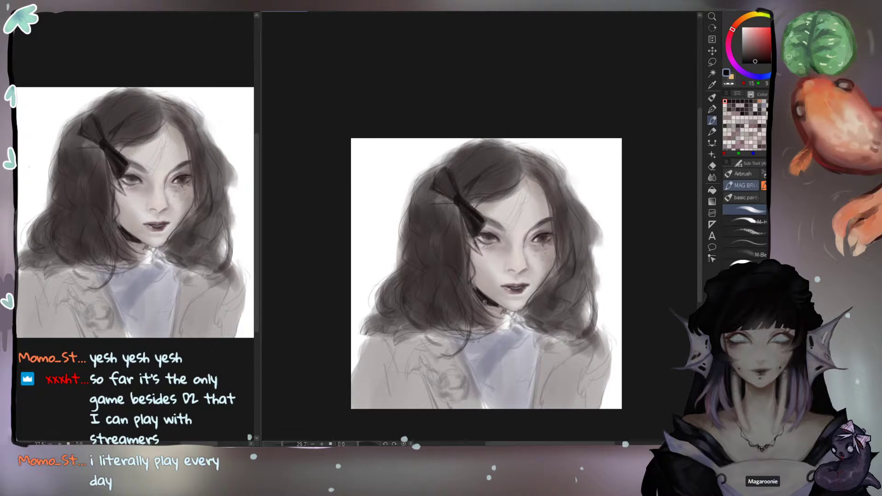
Step: Extend the blue-grey collar up under the chin with sampled tones and add a curved strand over the jacket's lapel
left_click(510, 340, "alt")
mouse_move(515, 316)
left_mouse_down()
mouse_move(498, 330)
mouse_move(514, 315)
left_mouse_up()
left_click(515, 311, "alt")
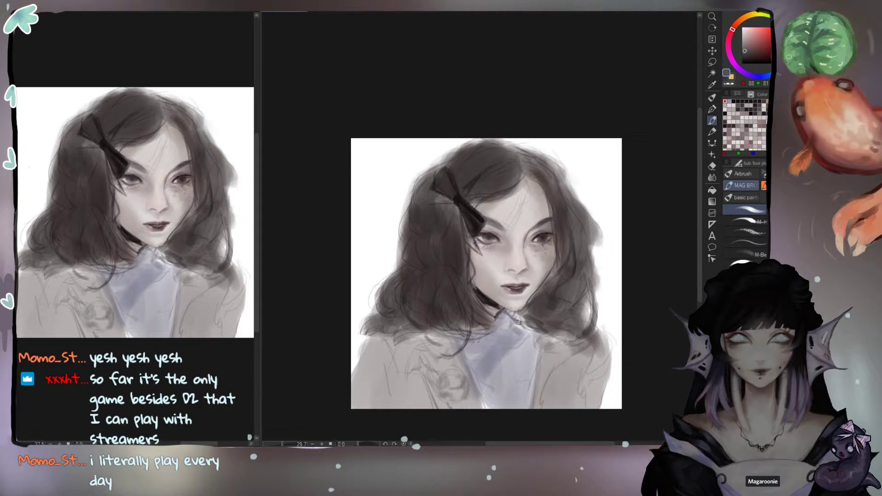
mouse_move(524, 335)
left_mouse_down()
mouse_move(544, 363)
mouse_move(540, 340)
mouse_move(559, 344)
left_mouse_up()
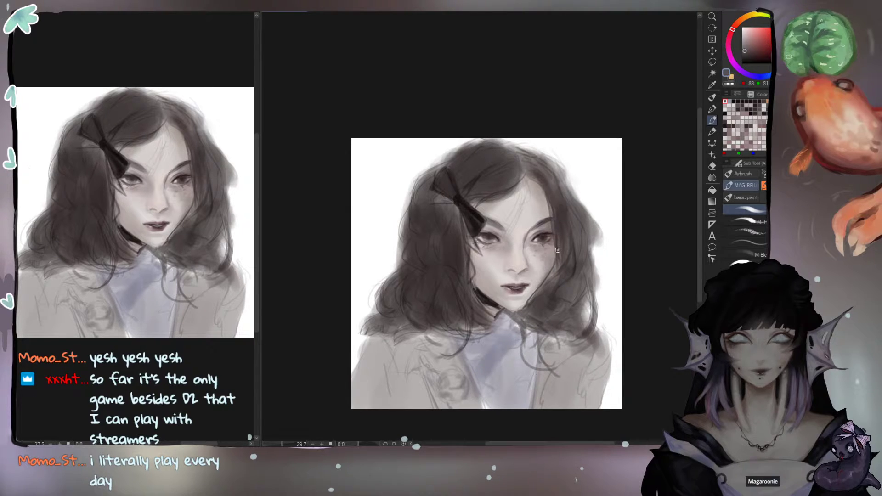
Step: Try painting hair strands along the outer edge of the cheek with a tone sampled near the temple
left_click(555, 229, "alt")
left_click_drag(555, 242, 550, 276)
left_click_drag(554, 235, 545, 289)
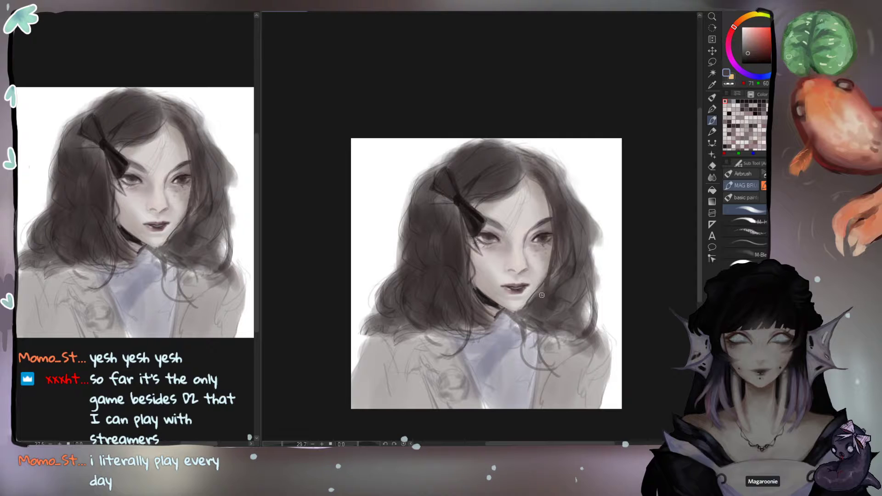
key("ctrl+z")
key("ctrl+z")
Step: Paint darker brown strands along the hairline at the temple, beside the cheek and across the swept fringe
left_click_drag(539, 183, 551, 216)
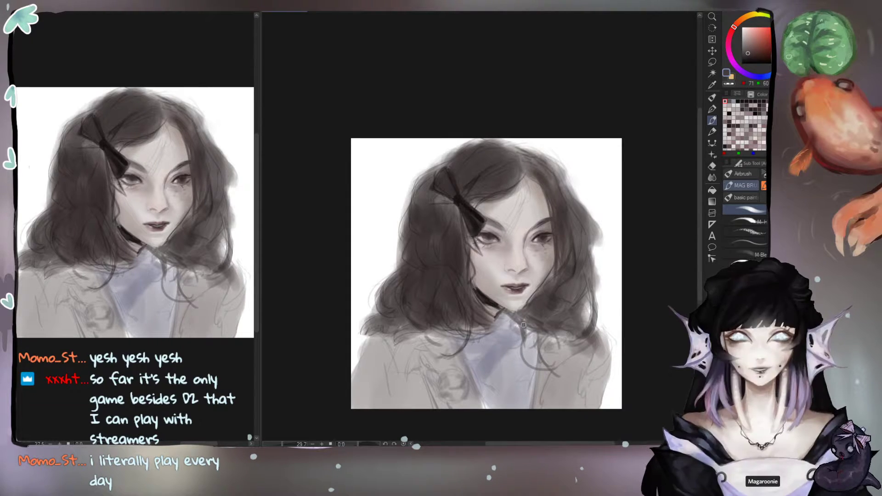
left_click(757, 55)
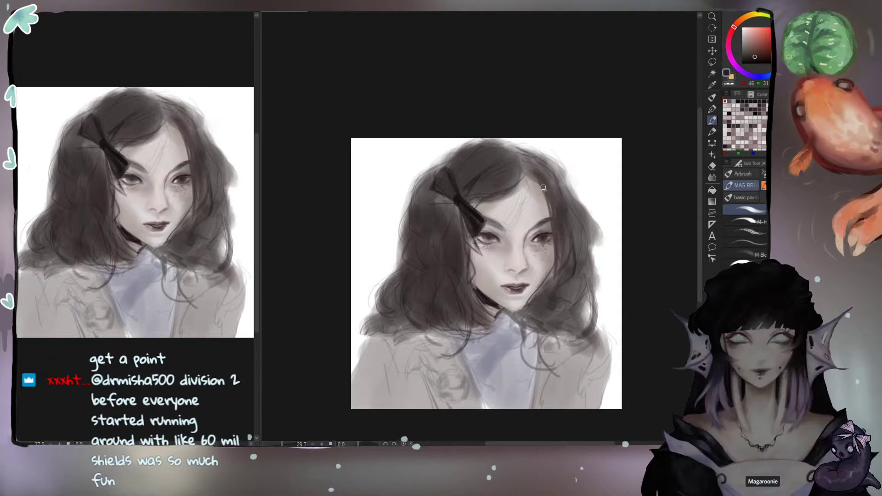
left_click_drag(544, 196, 536, 182)
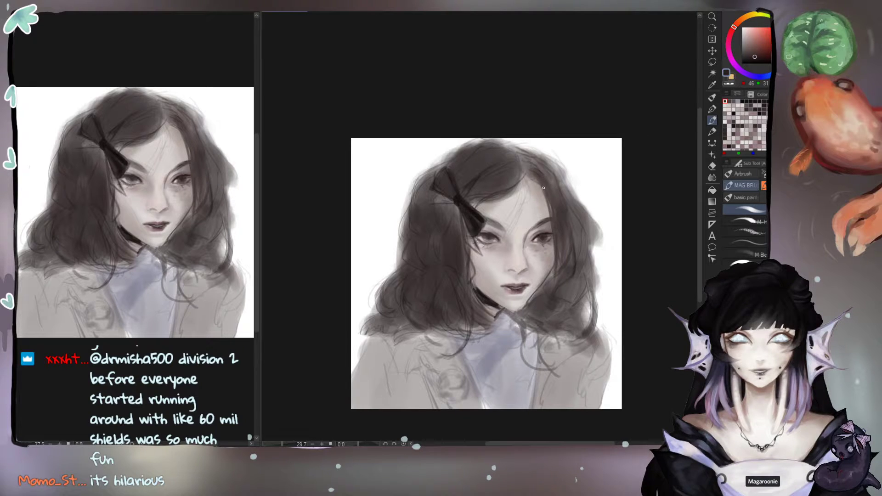
left_click_drag(555, 243, 551, 283)
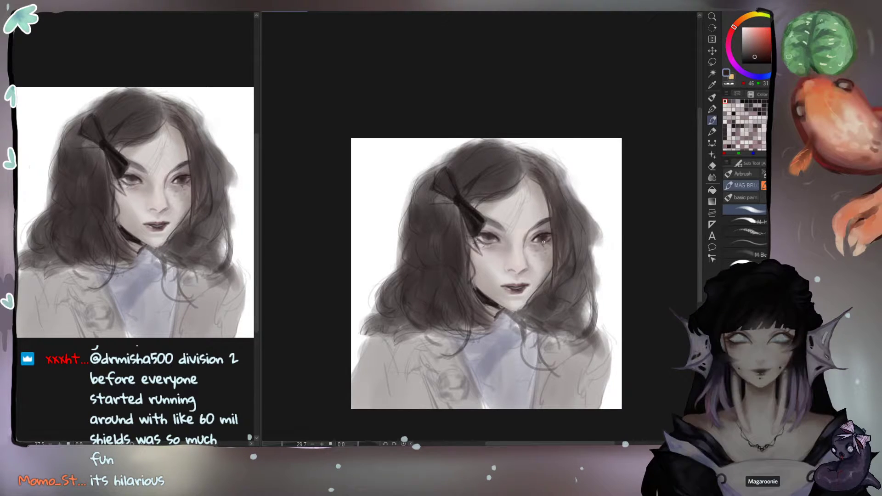
left_click_drag(511, 191, 482, 206)
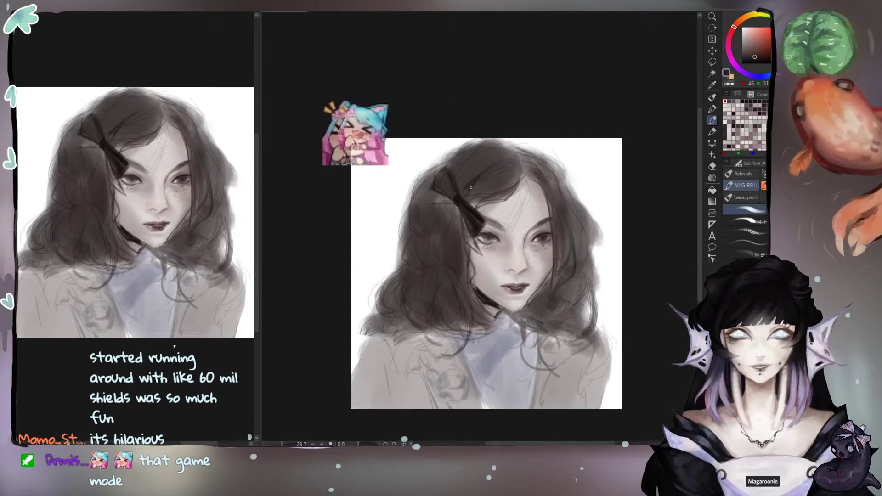
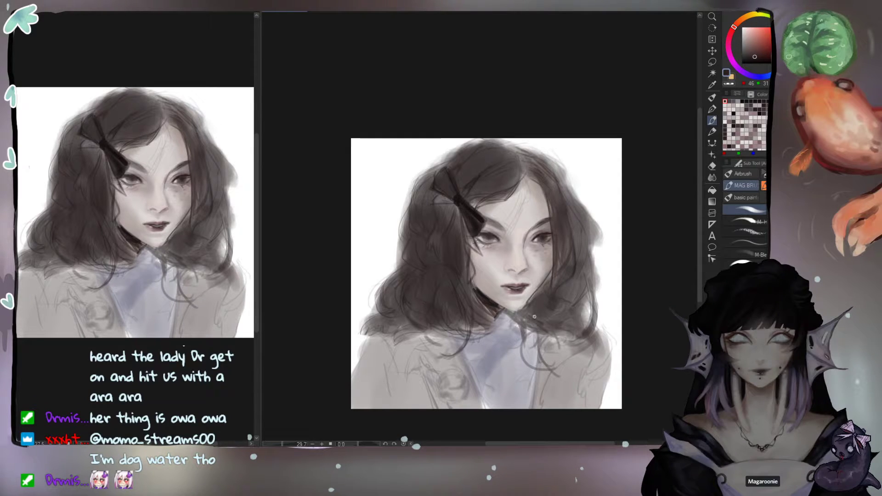
Step: Undo a test stroke under the chin and brighten the chin's lower edge with a light skin tone sampled from the nose
mouse_move(526, 306)
left_mouse_down()
mouse_move(495, 306)
mouse_move(523, 307)
left_mouse_up()
key("ctrl+z")
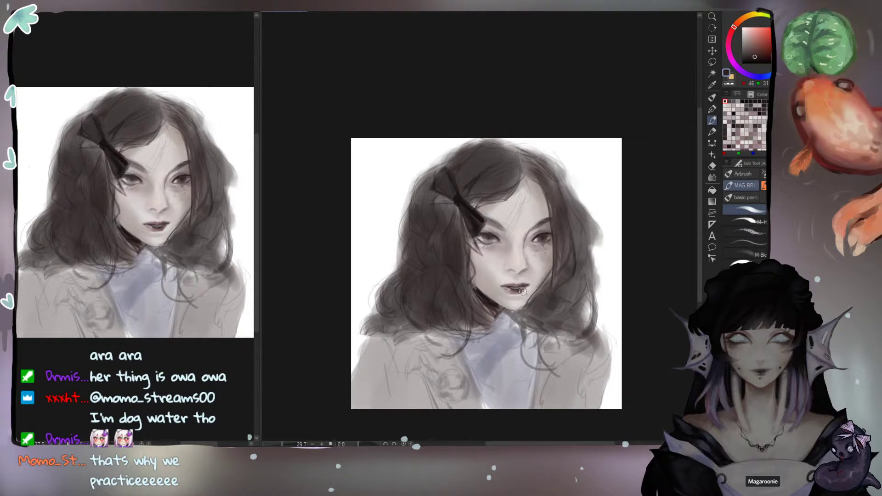
left_click(516, 242, "alt")
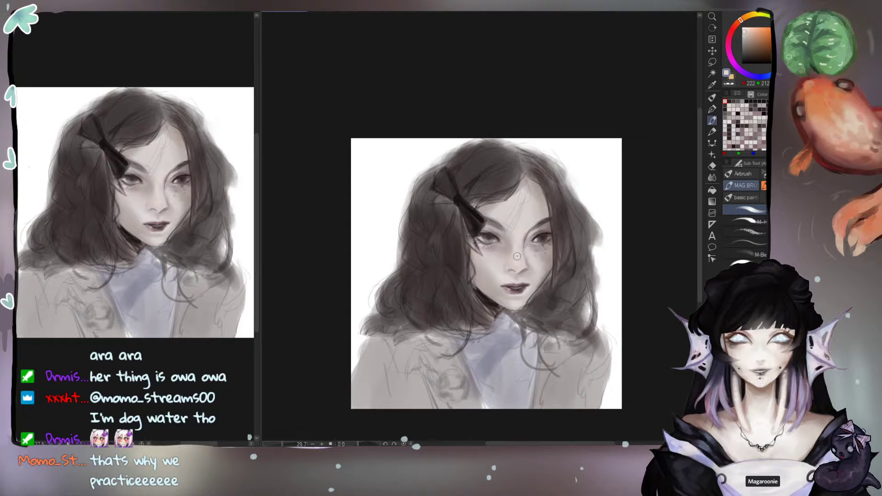
left_click(517, 256, "alt")
left_click_drag(523, 306, 513, 309)
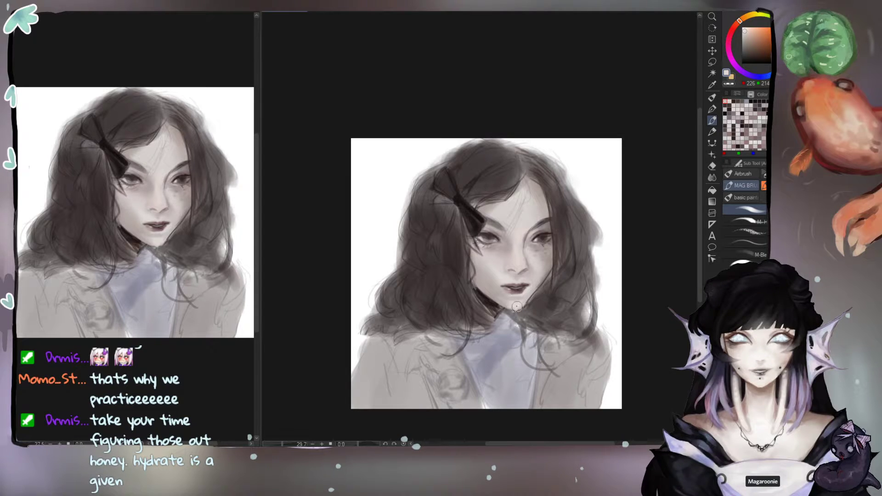
Step: Sample shadow tones beside the eye and temple and blend the hairline around the forehead's parting
left_click(539, 246, "alt")
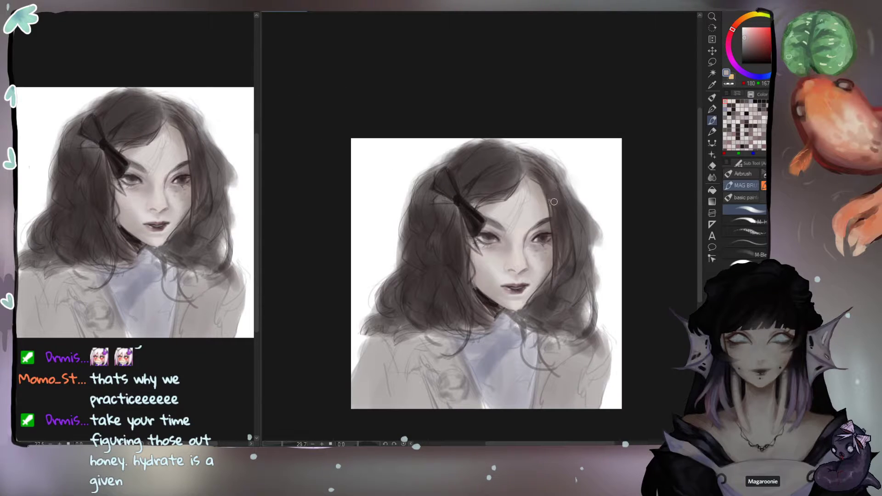
left_click(548, 223, "alt")
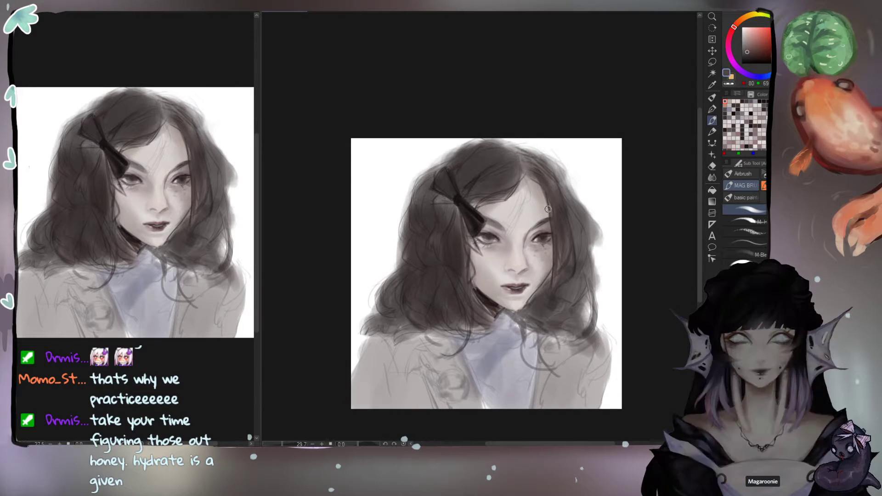
mouse_move(541, 187)
left_mouse_down()
mouse_move(548, 221)
mouse_move(538, 184)
mouse_move(523, 173)
mouse_move(504, 191)
left_mouse_up()
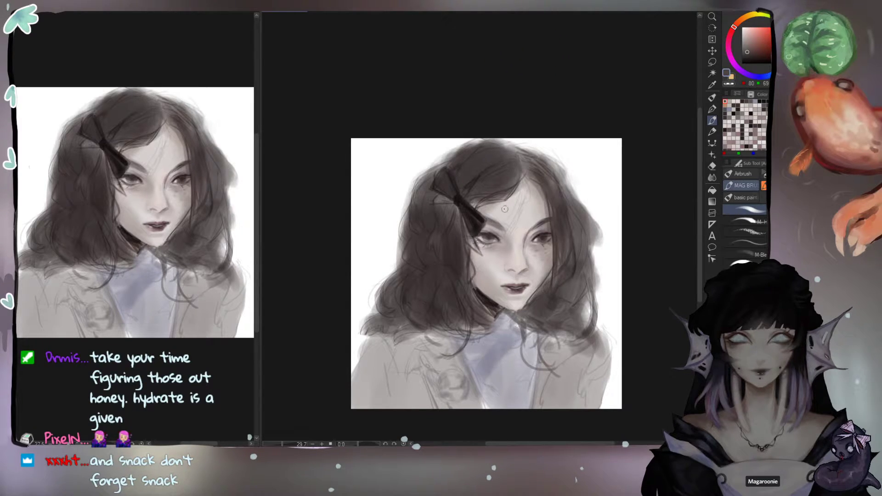
Step: Paint thin dark strands below the hair clip and along the outer cheek with tones sampled from the clip
left_click(459, 203, "alt")
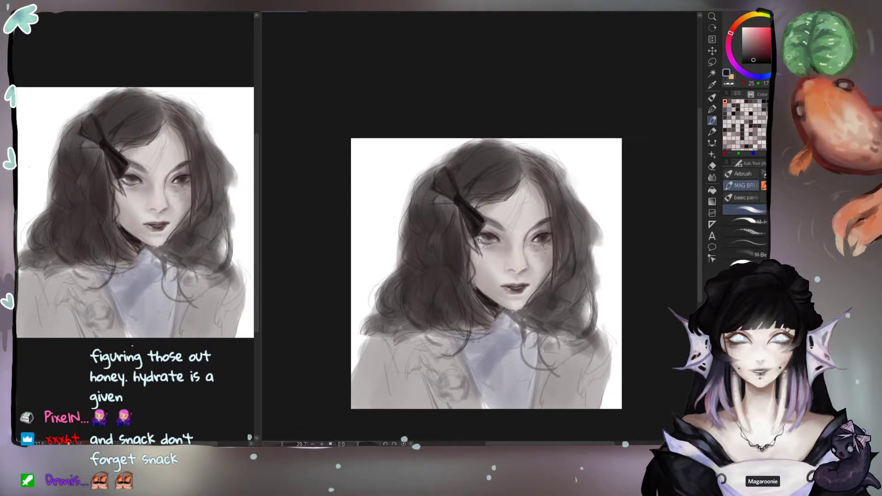
left_click_drag(479, 240, 471, 221)
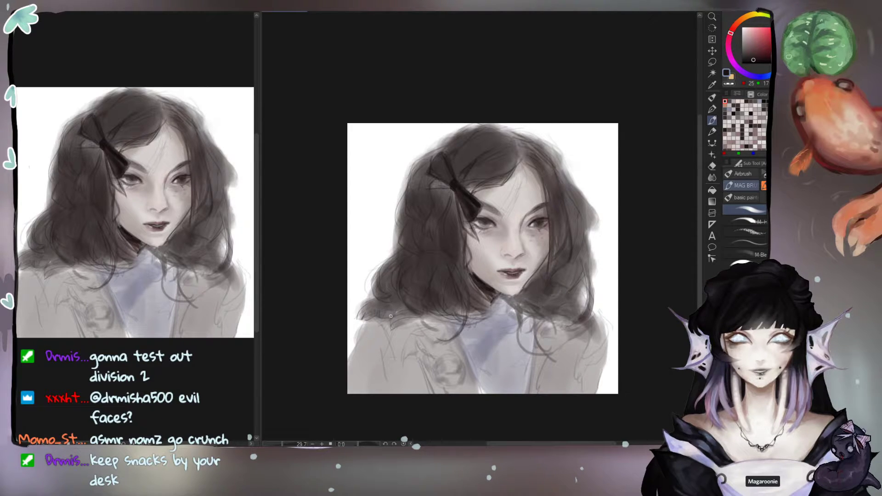
left_click(455, 188, "alt")
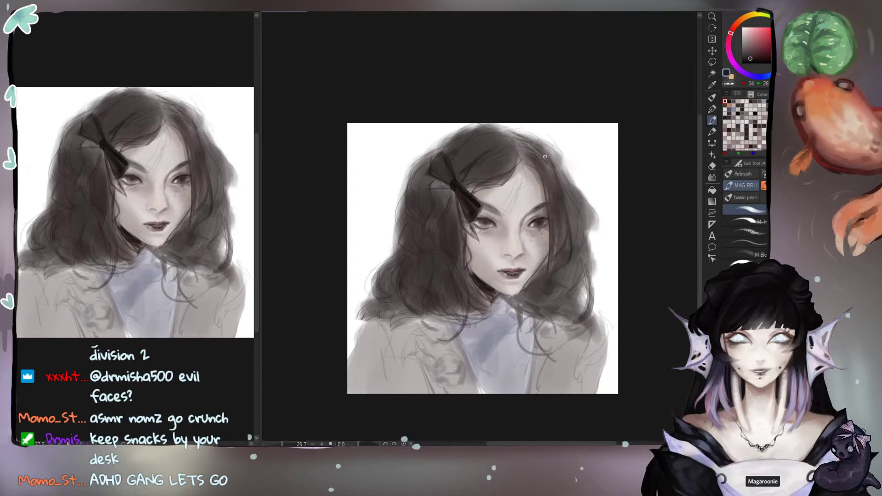
left_click_drag(548, 215, 546, 245)
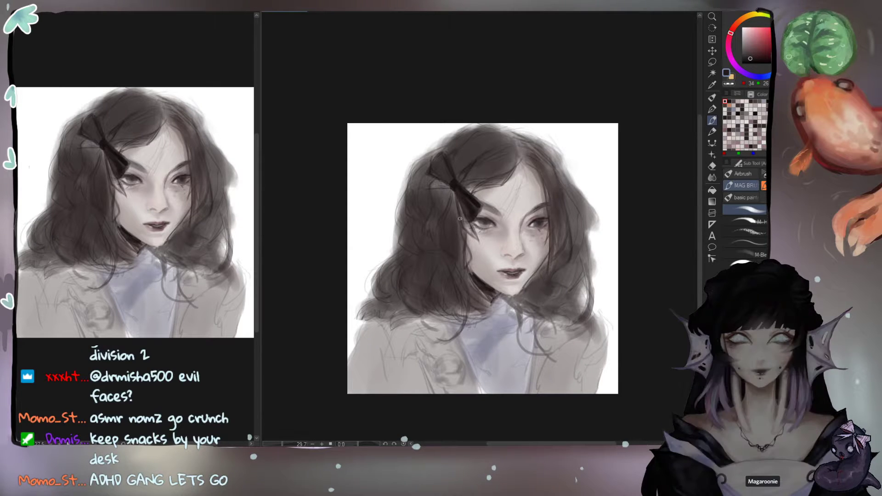
Step: Sample tones from the neck shadow and the clip, and darken the bow of the hair clip
left_click(486, 296, "alt")
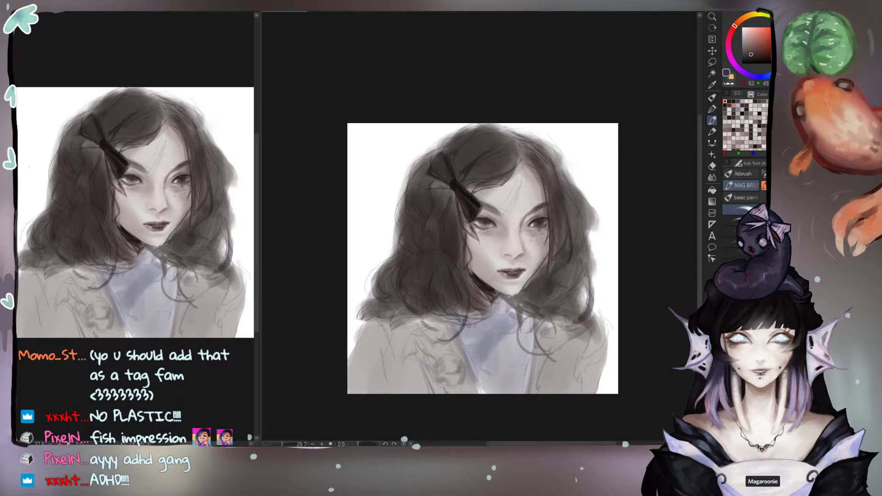
left_click(454, 181, "alt")
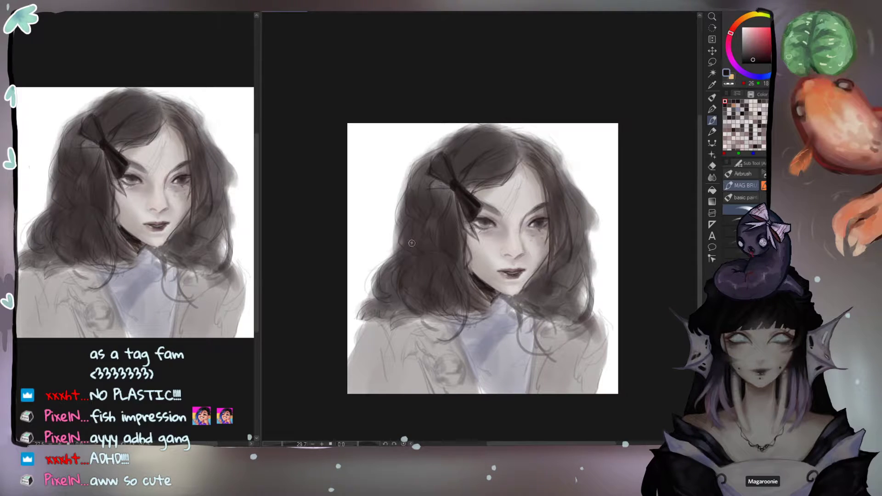
left_click_drag(447, 175, 451, 186)
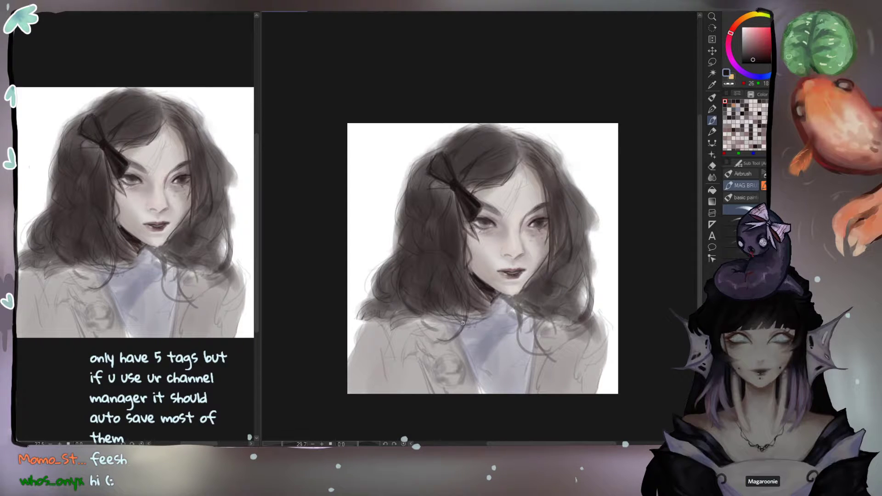
Step: Sample shadow tones from the neck and deepen the dark shadow beneath the jaw
scroll(486, 271, "up", 3)
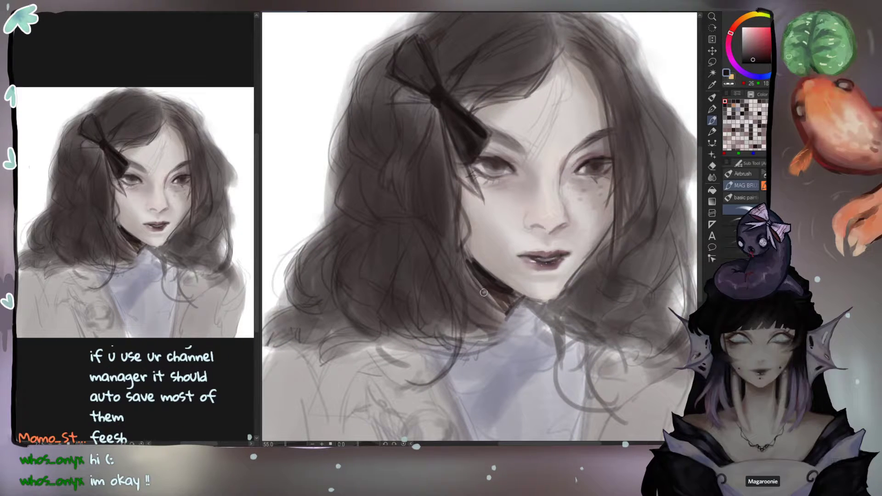
left_click_drag(548, 146, 548, 171)
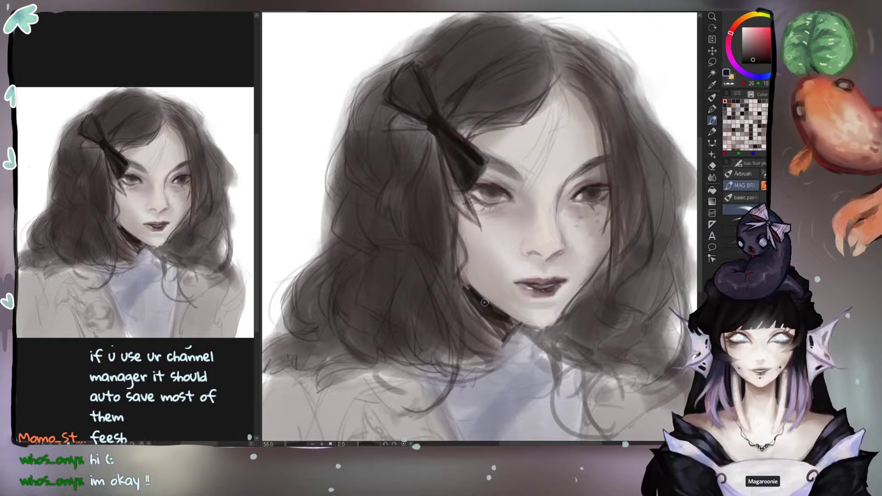
left_click(465, 288, "alt")
left_click(501, 321, "alt")
mouse_move(498, 329)
left_mouse_down()
mouse_move(482, 313)
mouse_move(499, 331)
left_mouse_up()
left_click(497, 318, "alt")
left_click_drag(478, 300, 512, 325)
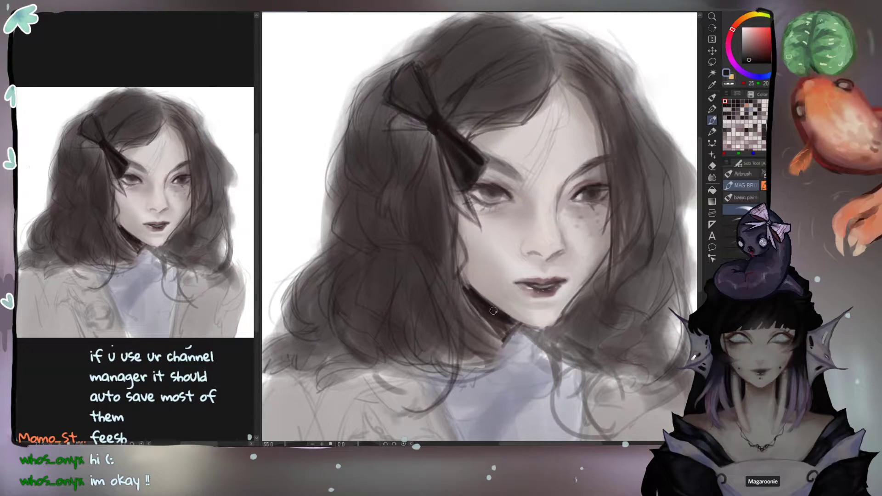
Step: Sample light skin tones from the jaw edge and cheek and clean up the jawline above the neck shadow
left_click(468, 292, "alt")
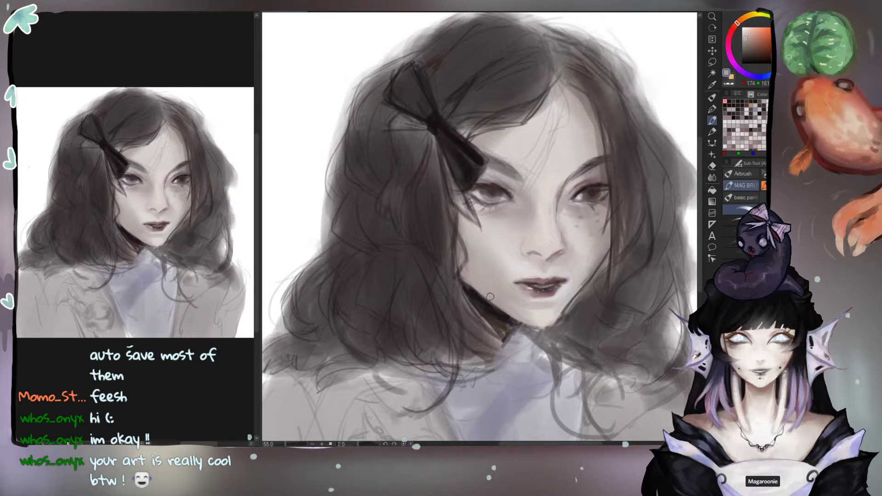
left_click(507, 258, "alt")
left_click_drag(475, 232, 487, 248)
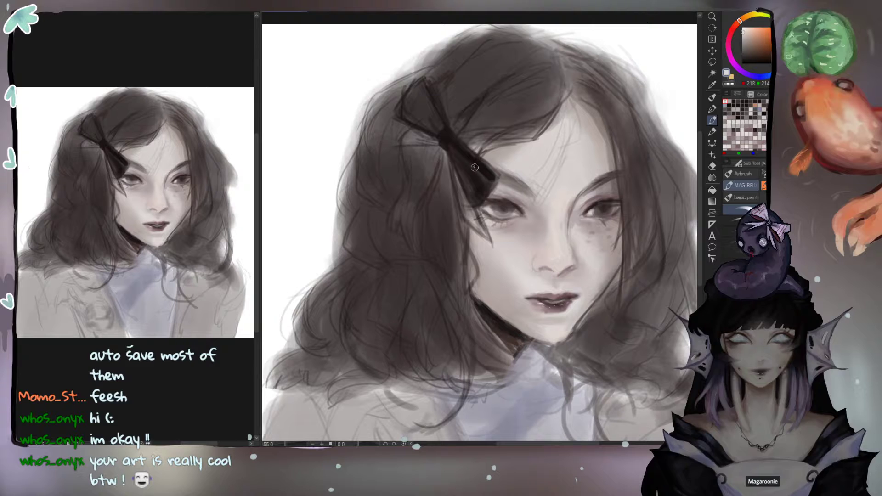
Step: Sample dark tones from the hair clip's knot and sharpen the knot and the hair-side edge of the lower bow
left_click(446, 145, "alt")
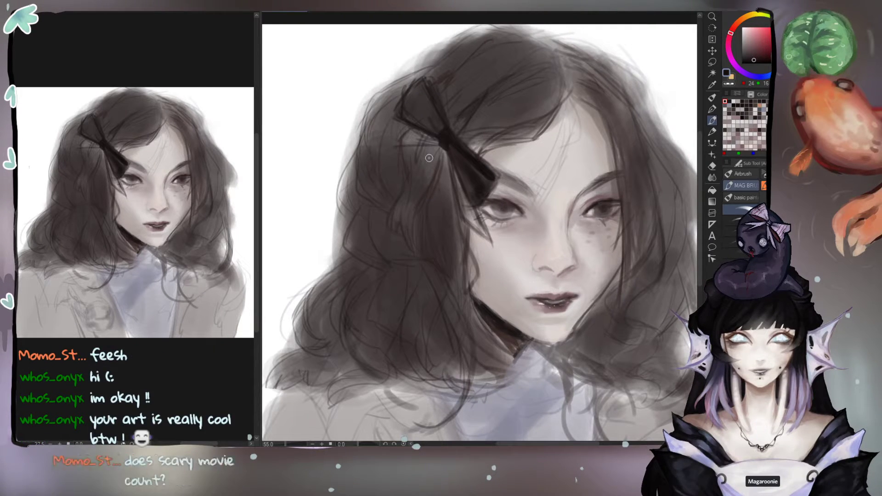
left_click(449, 138, "alt")
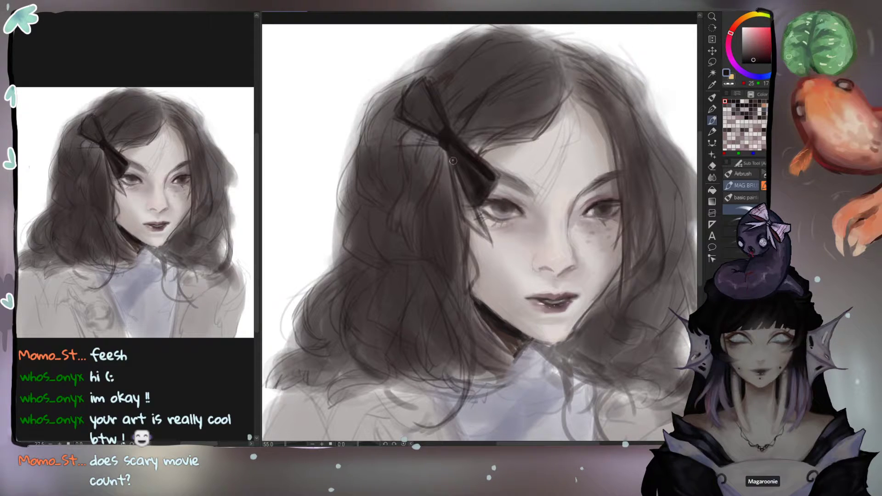
mouse_move(455, 182)
left_mouse_down()
mouse_move(465, 204)
mouse_move(468, 189)
left_mouse_up()
left_click(465, 192, "alt")
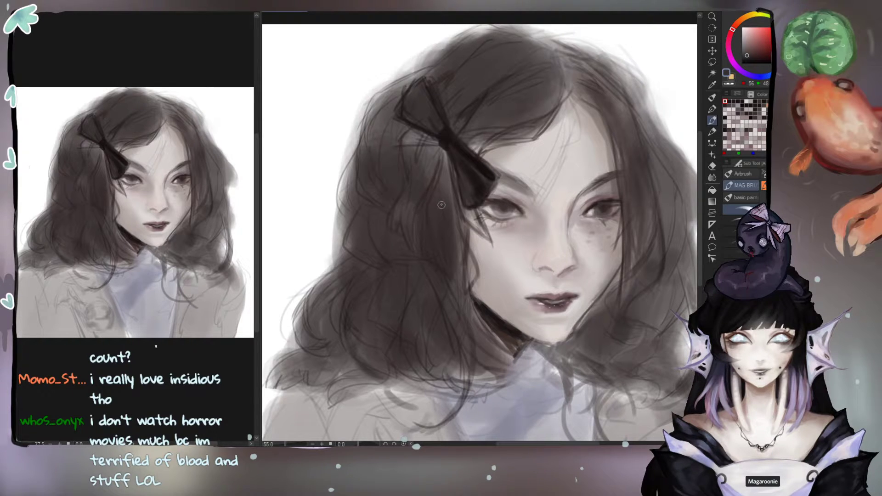
left_click(445, 137, "alt")
left_click(444, 124, "alt")
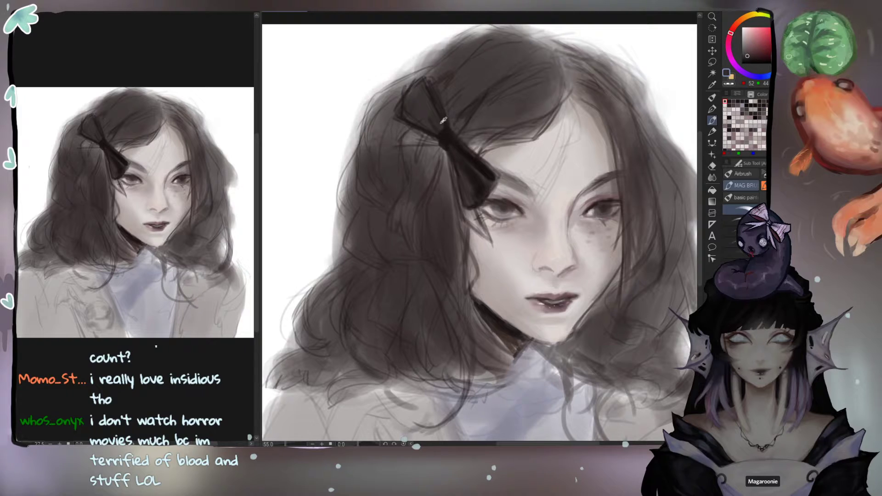
left_click(444, 134, "alt")
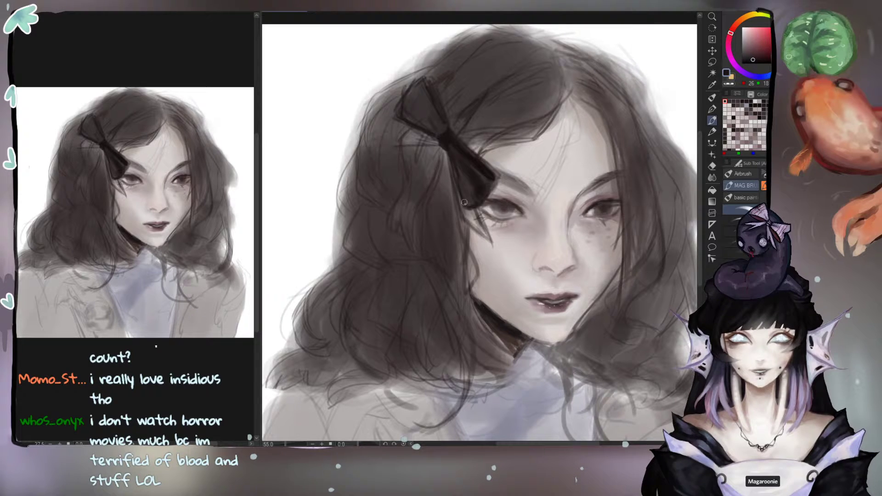
Step: Sample alternating dark and lighter tones within the clip and shade the folds and end of its lower bow
left_click(465, 179, "alt")
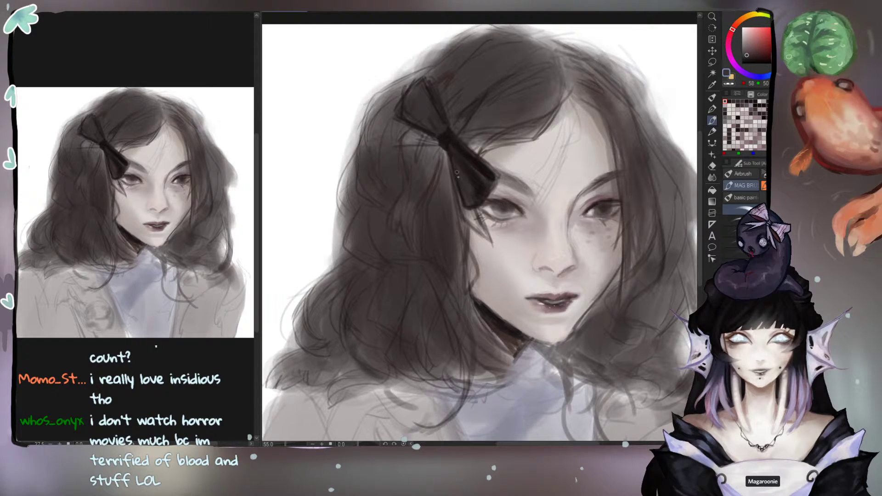
left_click(456, 153, "alt")
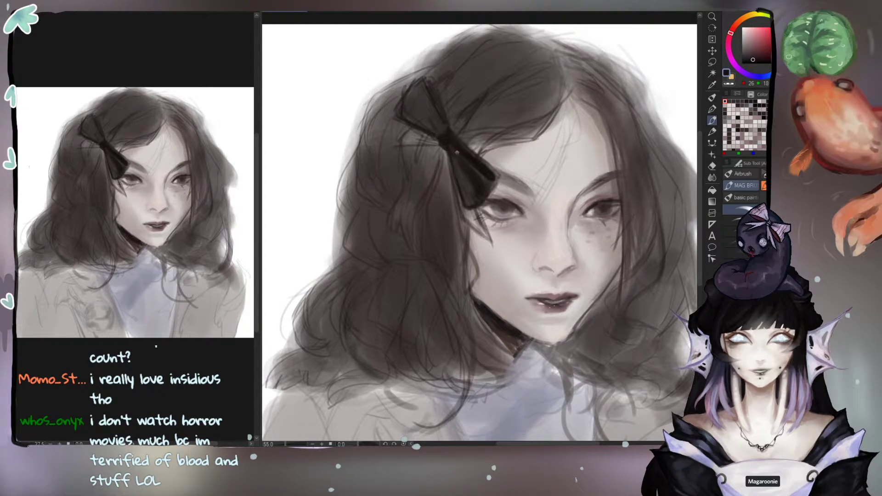
left_click(477, 202, "alt")
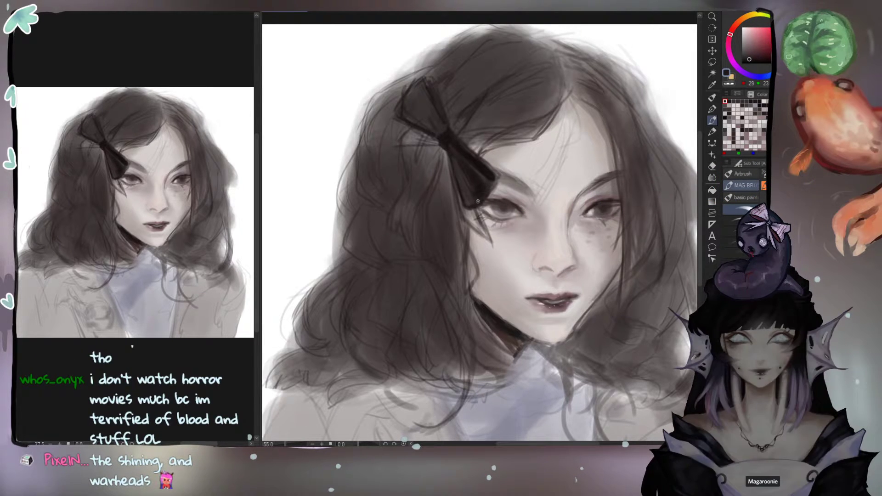
left_click(485, 192, "alt")
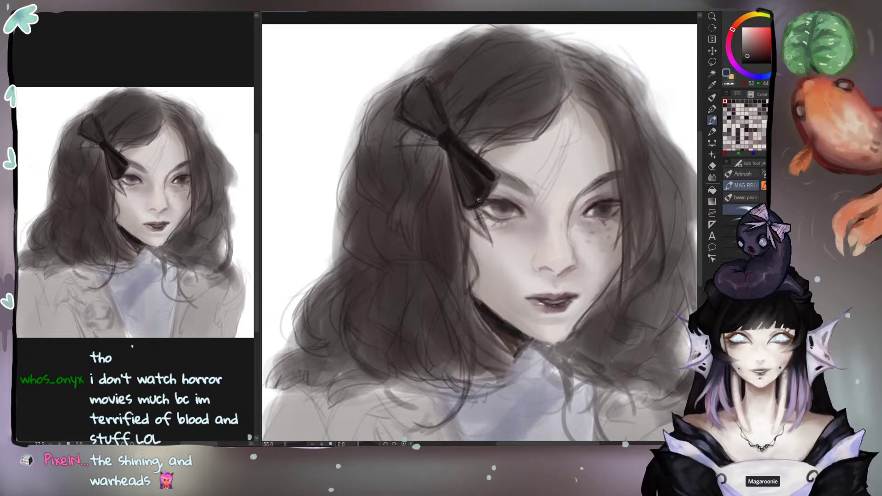
left_click_drag(492, 184, 483, 193)
left_click(480, 178, "alt")
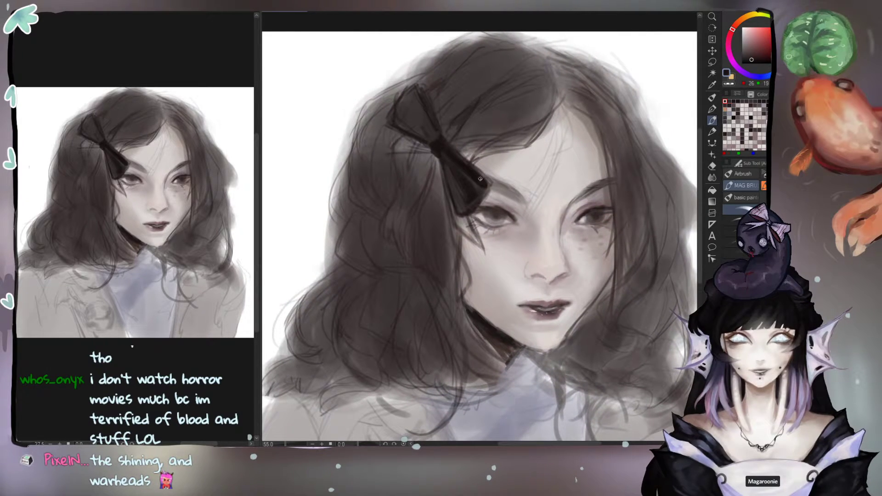
left_click(480, 187, "alt")
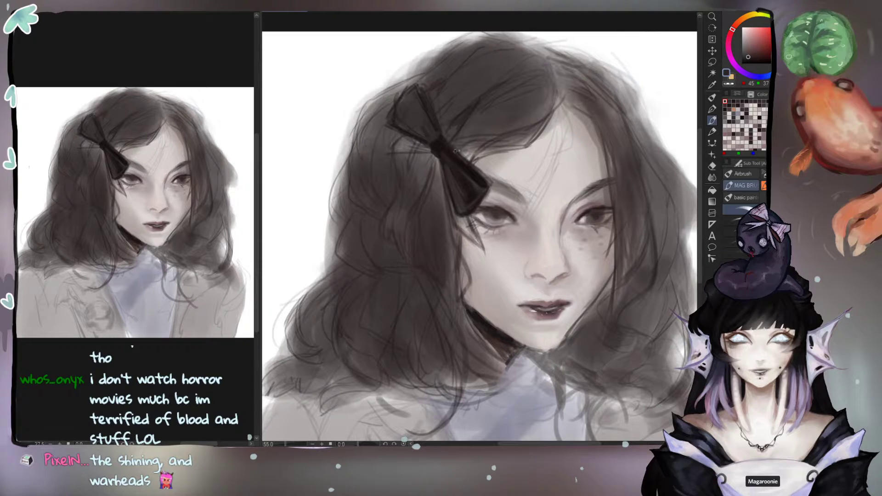
left_click(476, 186, "alt")
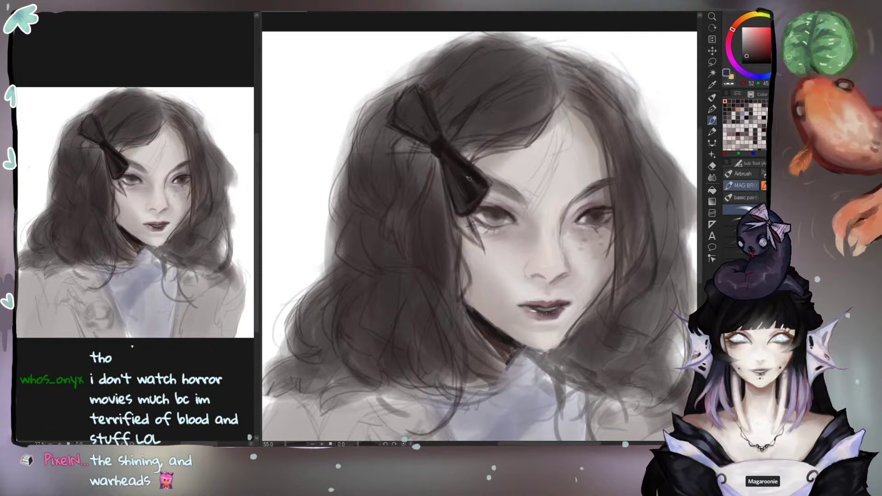
Step: Enlarge the brush and fill the upper bow of the hair clip with a dark tone sampled from its knot
left_click(440, 151, "alt")
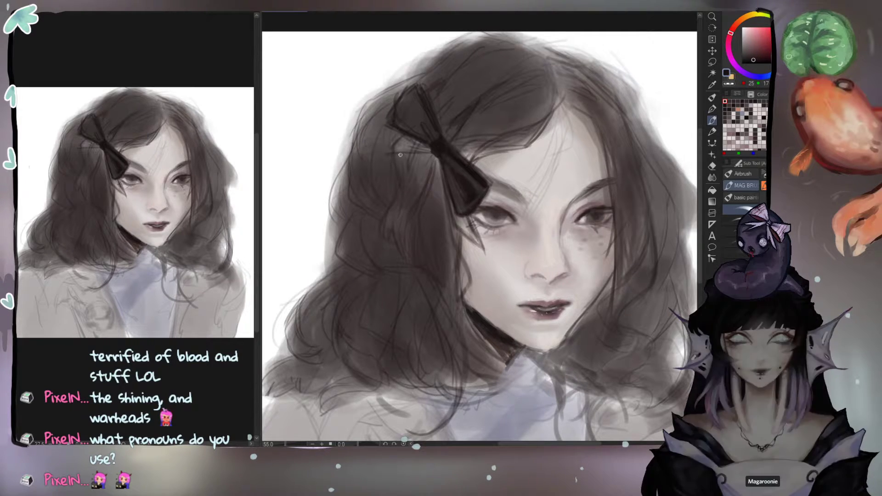
key("]")
key("]")
key("]")
key("]")
key("]")
mouse_move(418, 139)
left_mouse_down()
mouse_move(419, 103)
mouse_move(426, 120)
mouse_move(407, 99)
mouse_move(439, 149)
mouse_move(423, 109)
mouse_move(447, 148)
mouse_move(441, 168)
mouse_move(446, 130)
mouse_move(432, 117)
mouse_move(420, 148)
mouse_move(411, 135)
mouse_move(433, 137)
mouse_move(423, 127)
mouse_move(443, 149)
mouse_move(426, 99)
left_mouse_up()
Step: Sample brown tones from the hair below the clip and blend the hair around and beneath the bow
left_click(415, 205, "alt")
left_click_drag(414, 201, 428, 222)
left_click(429, 224, "alt")
mouse_move(426, 184)
left_mouse_down()
mouse_move(421, 160)
mouse_move(388, 158)
mouse_move(373, 142)
left_mouse_up()
left_click_drag(433, 183, 415, 134)
mouse_move(440, 206)
left_mouse_down()
mouse_move(436, 164)
mouse_move(467, 173)
mouse_move(448, 170)
mouse_move(463, 228)
left_mouse_up()
Step: Sample the clip's darkest tone, reduce the brush size and outline a pointed ribbon tail below the lower bow
left_click(465, 187, "alt")
left_click(468, 174, "alt")
key("bracketleft")
key("bracketleft")
key("bracketleft")
key("bracketleft")
mouse_move(443, 172)
left_mouse_down()
mouse_move(437, 155)
mouse_move(461, 231)
mouse_move(486, 256)
mouse_move(476, 245)
left_mouse_up()
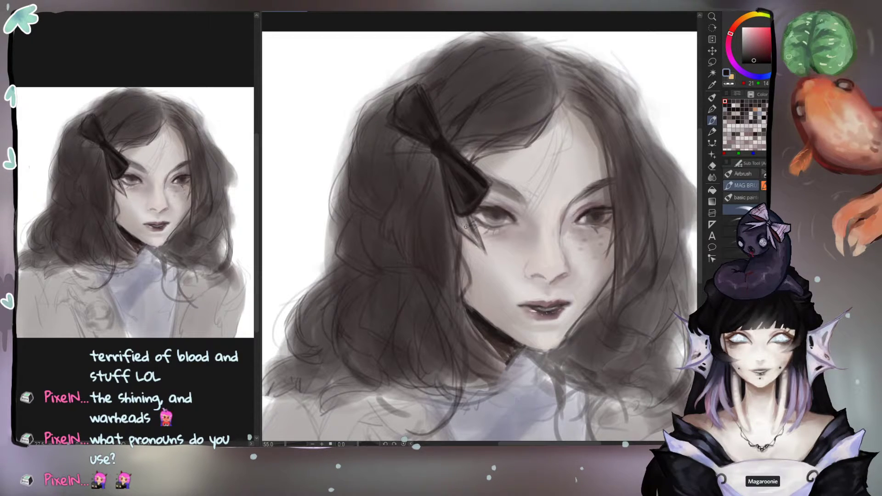
mouse_move(457, 215)
left_mouse_down()
mouse_move(446, 186)
mouse_move(456, 229)
mouse_move(412, 134)
mouse_move(447, 197)
mouse_move(444, 174)
mouse_move(455, 220)
mouse_move(458, 225)
left_mouse_up()
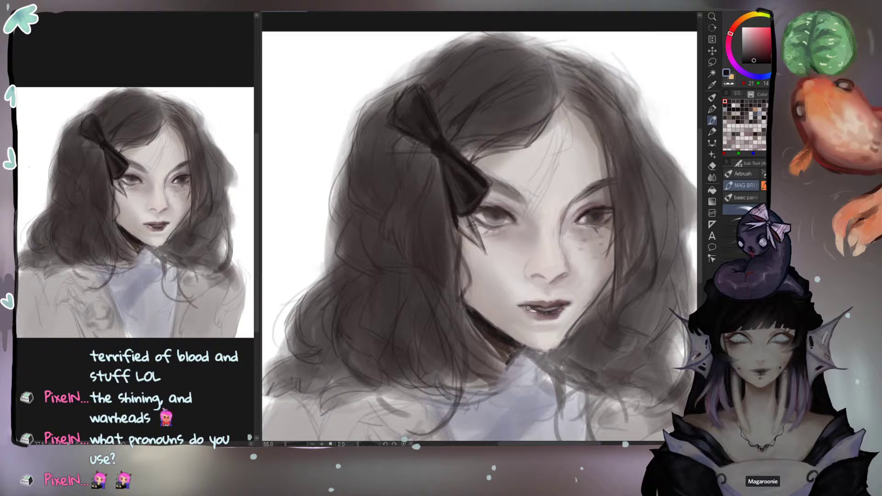
Step: Fill the pointed ribbon tail below the clip with solid dark paint and undo the stray dark strands beside it
left_click_drag(508, 284, 504, 254)
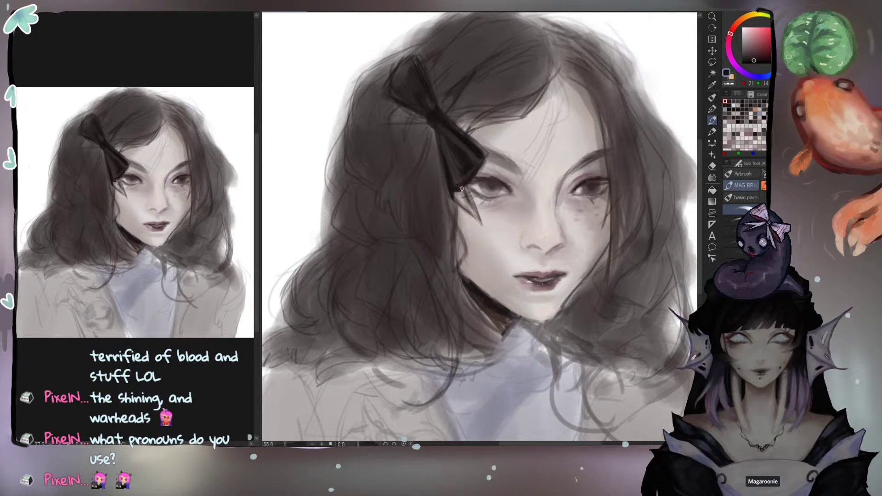
mouse_move(455, 195)
left_mouse_down()
mouse_move(483, 226)
mouse_move(471, 195)
mouse_move(477, 215)
mouse_move(458, 197)
left_mouse_up()
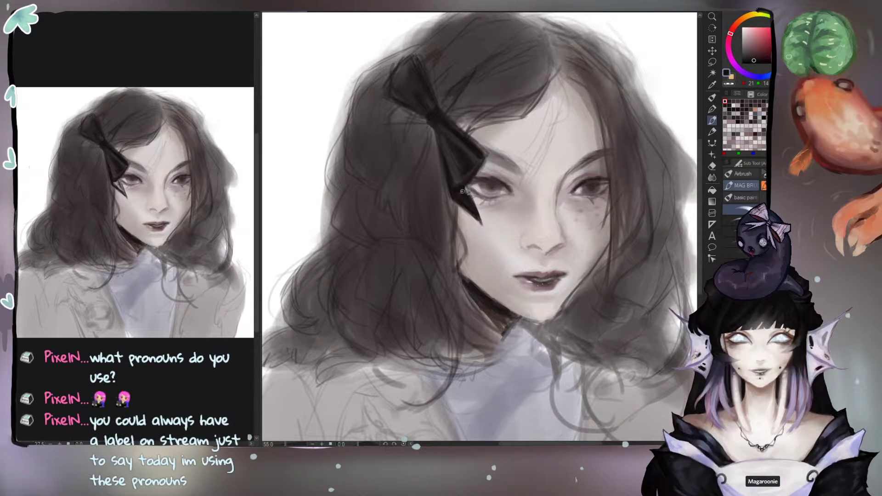
mouse_move(464, 188)
left_mouse_down()
mouse_move(472, 205)
mouse_move(469, 199)
left_mouse_up()
left_click_drag(446, 190, 452, 204)
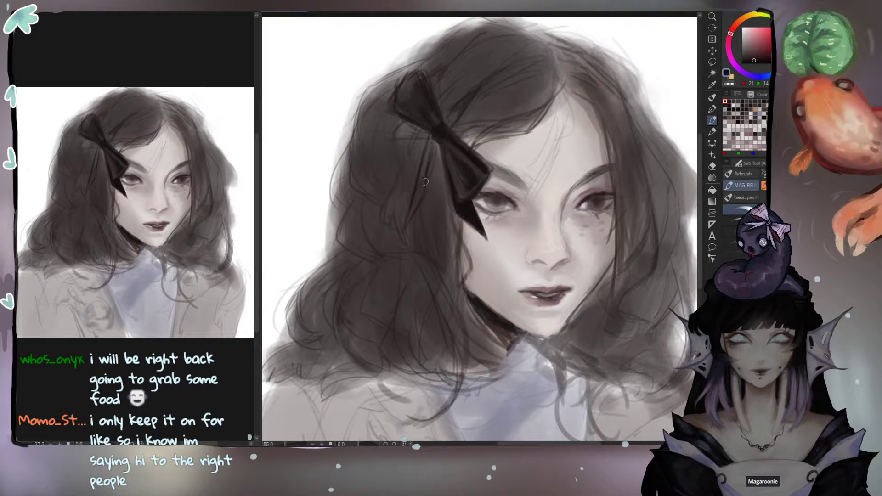
key("ctrl+z")
Step: Darken the crown hair between the clip and the parting with a deeper brown, stepping back from the heavy black passes to a lighter coat
left_click(458, 104, "alt")
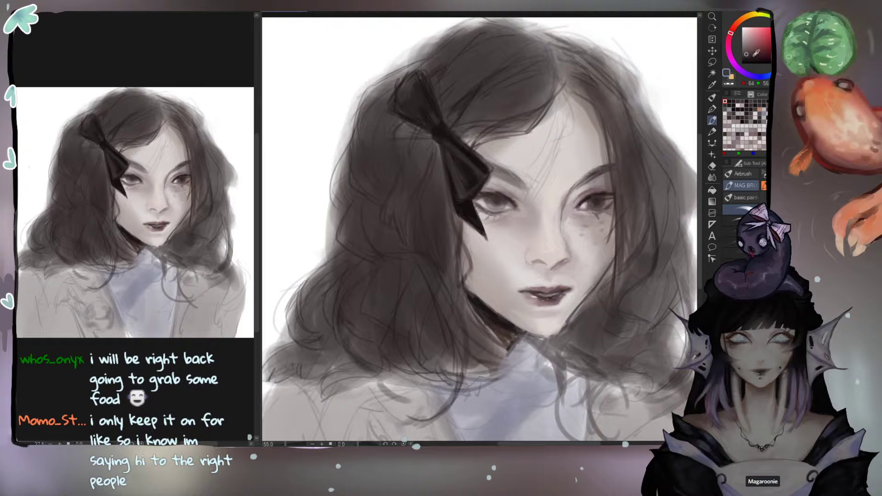
left_click(748, 59)
mouse_move(466, 73)
left_mouse_down()
mouse_move(484, 83)
mouse_move(496, 72)
mouse_move(487, 55)
mouse_move(466, 54)
mouse_move(458, 89)
mouse_move(444, 66)
mouse_move(467, 131)
mouse_move(520, 118)
mouse_move(544, 72)
mouse_move(522, 88)
left_mouse_up()
mouse_move(536, 59)
left_mouse_down()
mouse_move(481, 34)
mouse_move(432, 60)
mouse_move(450, 91)
left_mouse_up()
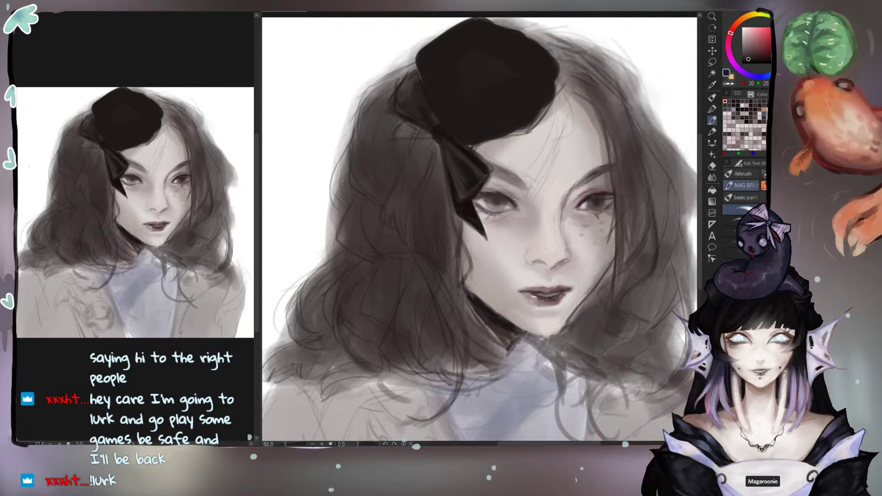
key("ctrl+z")
key("ctrl+z")
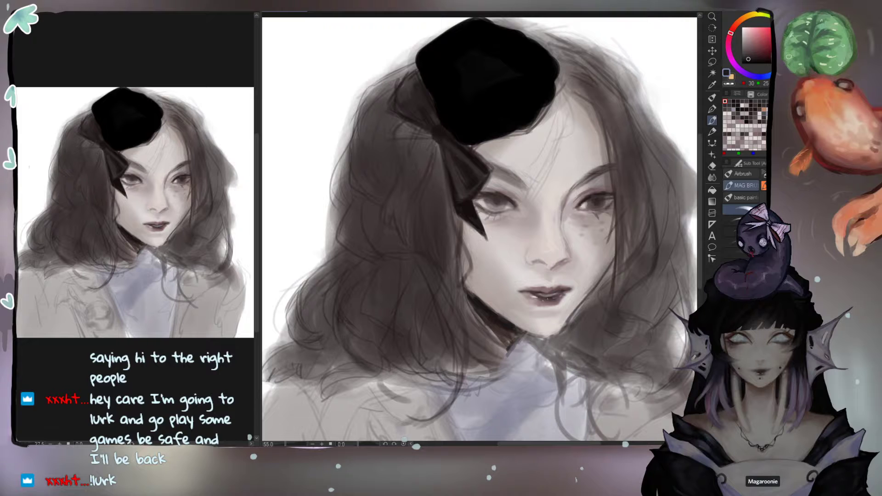
key("ctrl+z")
key("ctrl+z")
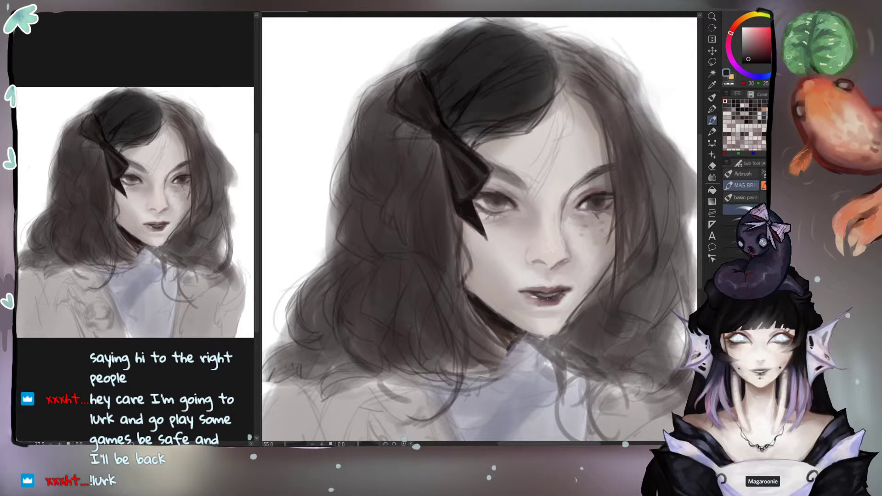
key("ctrl+y")
key("ctrl+y")
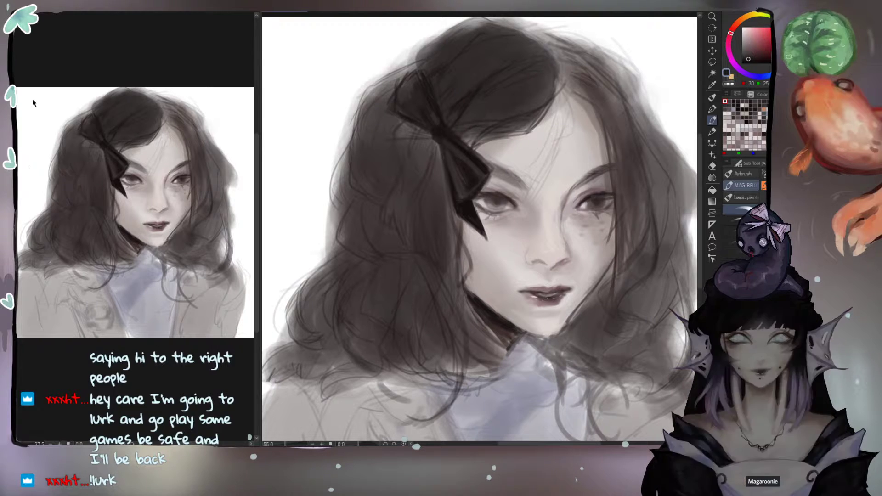
Step: Darken the hair mass on the clip's side with broad deep-brown strokes, from the crown down to the curls beside the neck
mouse_move(402, 163)
left_mouse_down()
mouse_move(401, 141)
mouse_move(411, 141)
mouse_move(388, 127)
mouse_move(395, 166)
mouse_move(378, 175)
mouse_move(380, 166)
mouse_move(361, 167)
mouse_move(344, 193)
mouse_move(353, 194)
mouse_move(361, 227)
mouse_move(381, 178)
mouse_move(401, 184)
mouse_move(410, 162)
mouse_move(406, 171)
mouse_move(424, 182)
mouse_move(420, 174)
mouse_move(432, 168)
mouse_move(439, 198)
mouse_move(421, 242)
left_mouse_up()
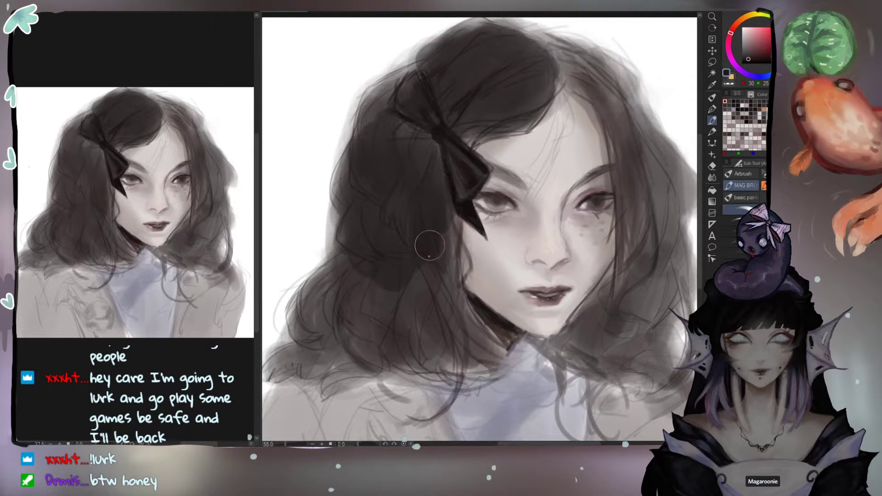
mouse_move(375, 121)
left_mouse_down()
mouse_move(363, 140)
mouse_move(391, 79)
left_mouse_up()
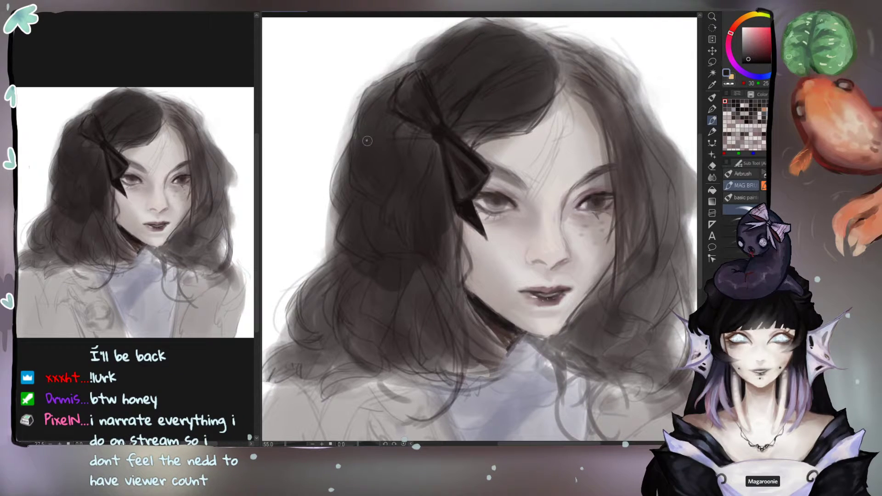
mouse_move(368, 266)
left_mouse_down()
mouse_move(322, 303)
mouse_move(308, 299)
mouse_move(331, 280)
mouse_move(289, 367)
mouse_move(383, 361)
mouse_move(338, 335)
mouse_move(403, 267)
mouse_move(423, 216)
mouse_move(428, 272)
left_mouse_up()
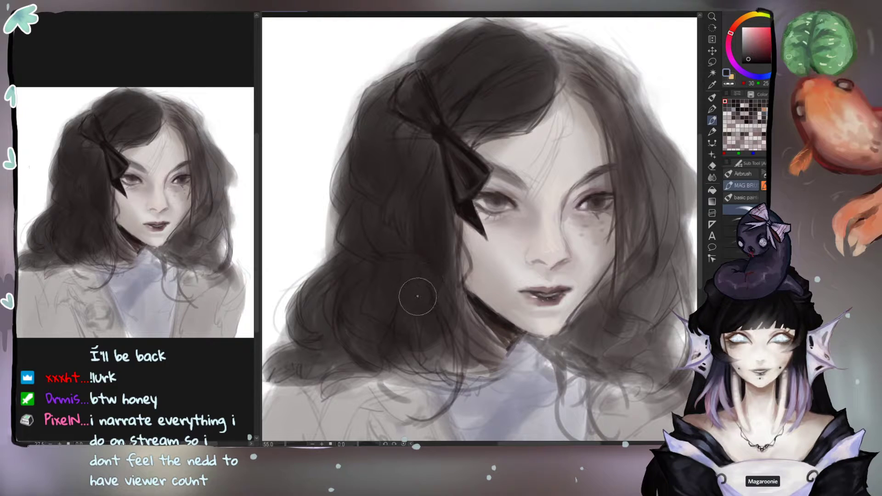
mouse_move(447, 302)
left_mouse_down()
mouse_move(447, 319)
mouse_move(467, 333)
mouse_move(452, 350)
mouse_move(470, 355)
left_mouse_up()
left_click_drag(456, 324, 485, 343)
Step: Darken the parting and the hair along the far side of the face, and deepen the hair below the clip with a larger brush
mouse_move(631, 281)
left_mouse_down()
mouse_move(626, 295)
mouse_move(641, 276)
mouse_move(638, 138)
mouse_move(637, 220)
mouse_move(635, 160)
mouse_move(647, 223)
left_mouse_up()
mouse_move(613, 94)
left_mouse_down()
mouse_move(604, 125)
mouse_move(578, 60)
mouse_move(554, 49)
left_mouse_up()
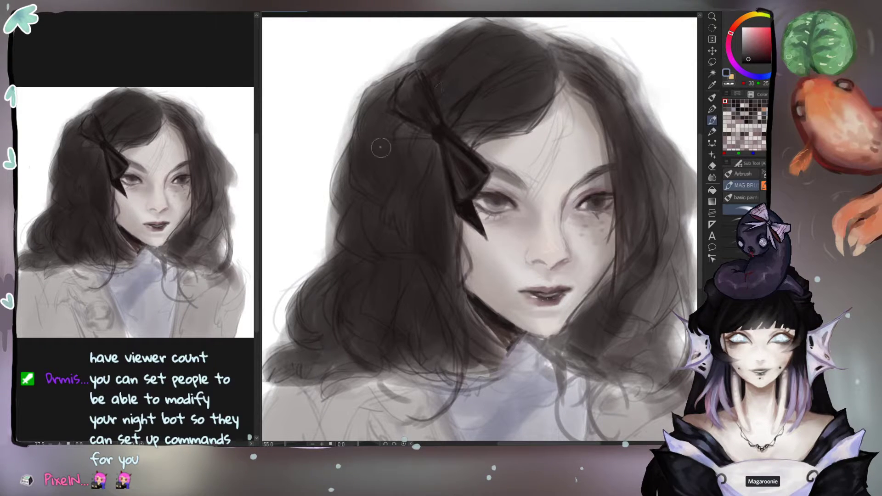
key("]")
key("]")
key("]")
mouse_move(402, 130)
left_mouse_down()
mouse_move(384, 145)
mouse_move(392, 223)
left_mouse_up()
mouse_move(549, 82)
left_mouse_down()
mouse_move(557, 61)
mouse_move(583, 75)
mouse_move(553, 49)
left_mouse_up()
mouse_move(648, 174)
left_mouse_down()
mouse_move(651, 141)
mouse_move(613, 71)
mouse_move(559, 50)
left_mouse_up()
Step: Enlarge the brush and darken the lower curls on the far side of the face
key("]")
key("]")
key("]")
key("]")
mouse_move(646, 232)
left_mouse_down()
mouse_move(629, 289)
mouse_move(641, 300)
left_mouse_up()
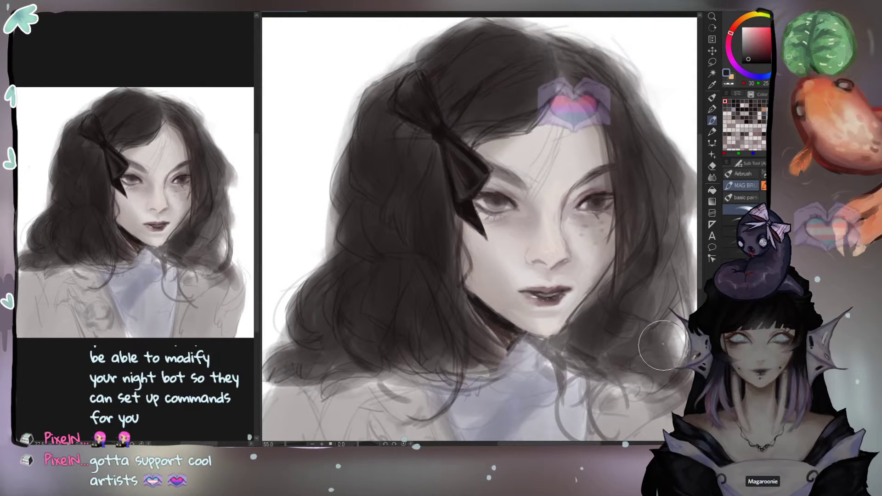
Step: Darken the hair on the far side of the face, from the outer edge to the lower curls, and the strand over the collar
key("[")
key("[")
key("[")
key("[")
key("[")
key("[")
key("[")
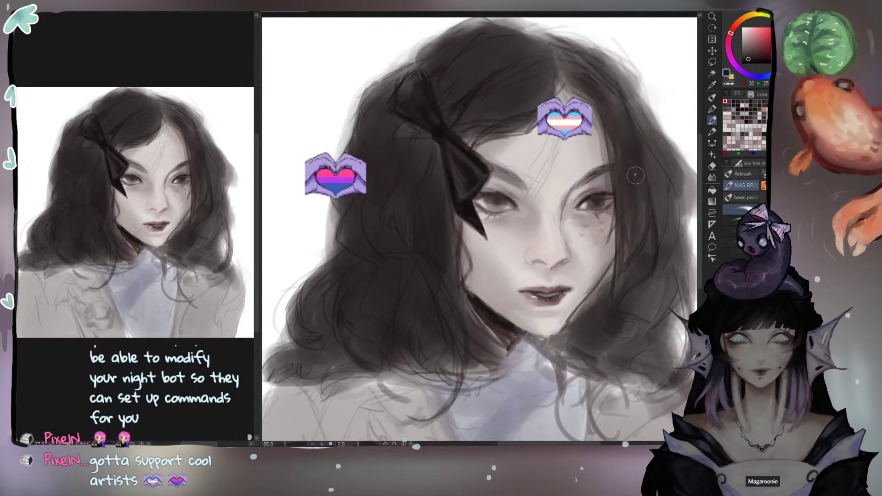
left_click_drag(633, 208, 576, 190)
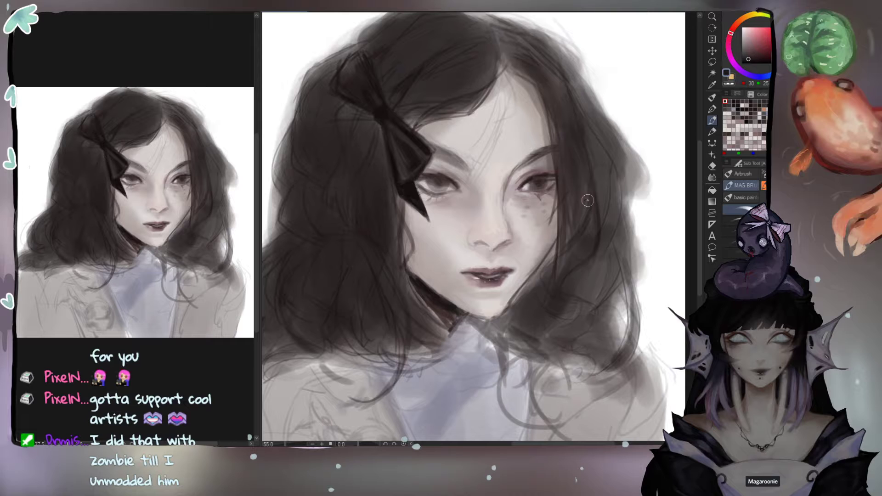
key("]")
key("]")
left_click_drag(620, 172, 633, 359)
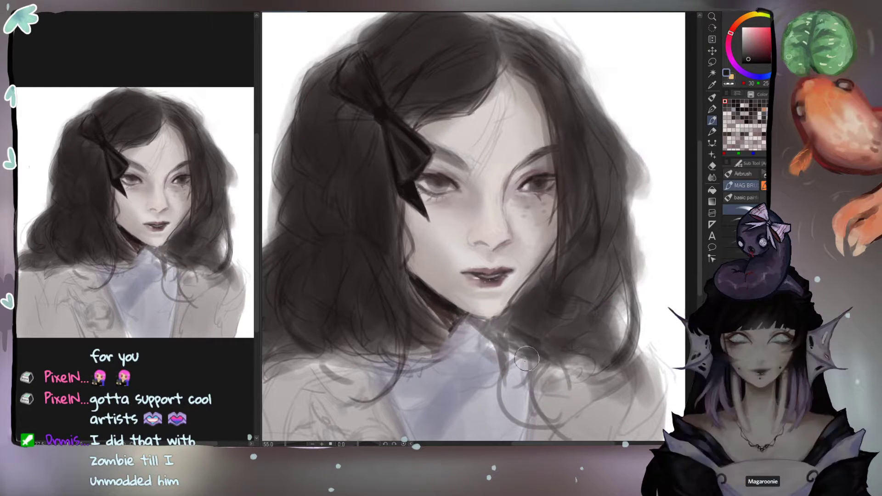
mouse_move(527, 361)
left_mouse_down()
mouse_move(523, 416)
mouse_move(515, 382)
mouse_move(538, 406)
left_mouse_up()
Step: Try a thin dark loose strand falling from the parting across the forehead
left_click_drag(504, 206, 549, 219)
left_click(755, 60)
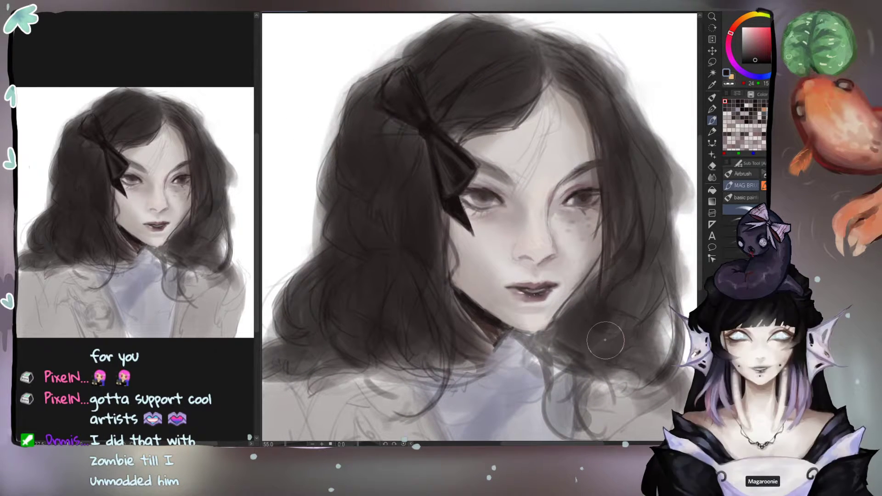
left_click_drag(548, 87, 529, 186)
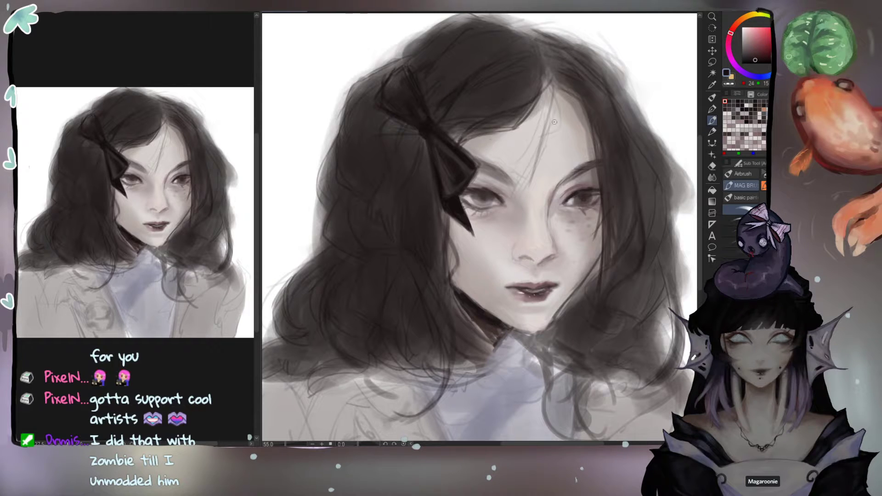
key("ctrl+z")
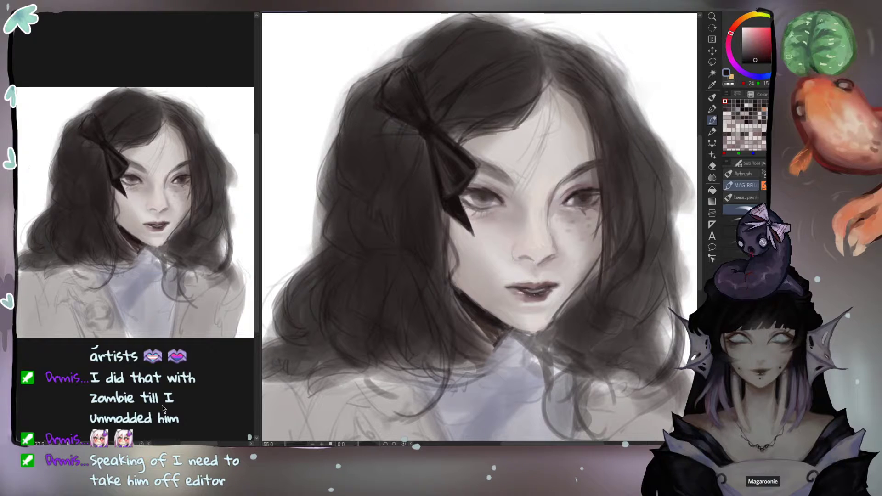
Step: Shade the hair just under the bow's knot with a larger brush and near-black tones sampled from the bow and its shadow
left_click(450, 200, "alt")
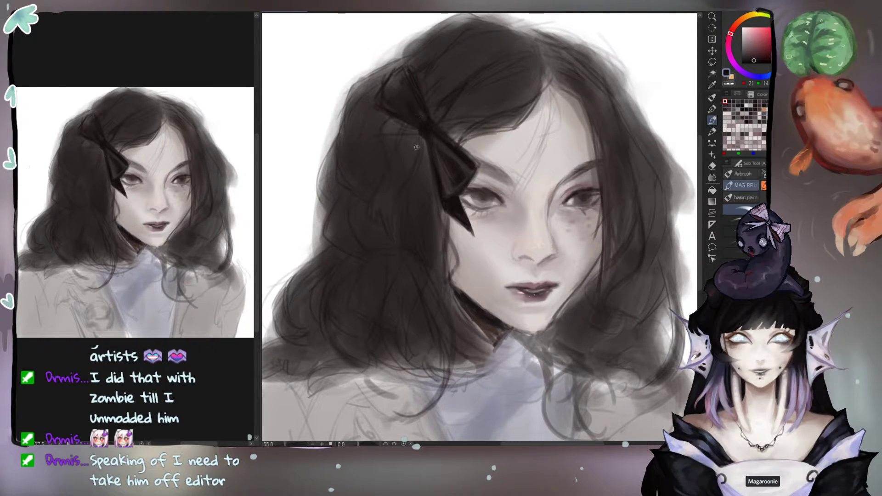
left_click(427, 122, "alt")
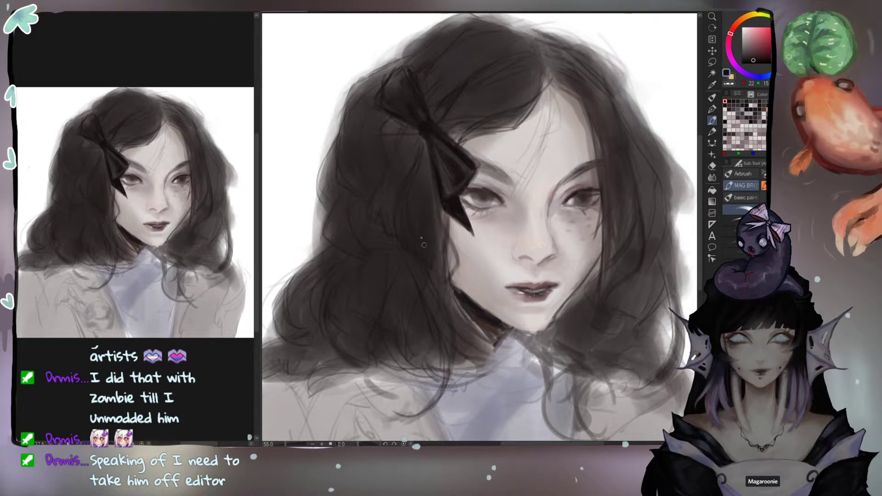
key("bracketright")
key("bracketright")
mouse_move(414, 142)
left_mouse_down()
mouse_move(406, 139)
mouse_move(390, 199)
mouse_move(405, 159)
mouse_move(394, 169)
left_mouse_up()
key("bracketright")
key("bracketright")
key("bracketright")
left_click(396, 175, "alt")
Step: Shrink the brush and deepen the small shadow under the bow's outer loop with a sampled near-black
left_click(413, 133, "alt")
key("bracketleft")
key("bracketleft")
key("bracketleft")
key("bracketleft")
key("bracketleft")
key("bracketleft")
left_click_drag(407, 130, 396, 133)
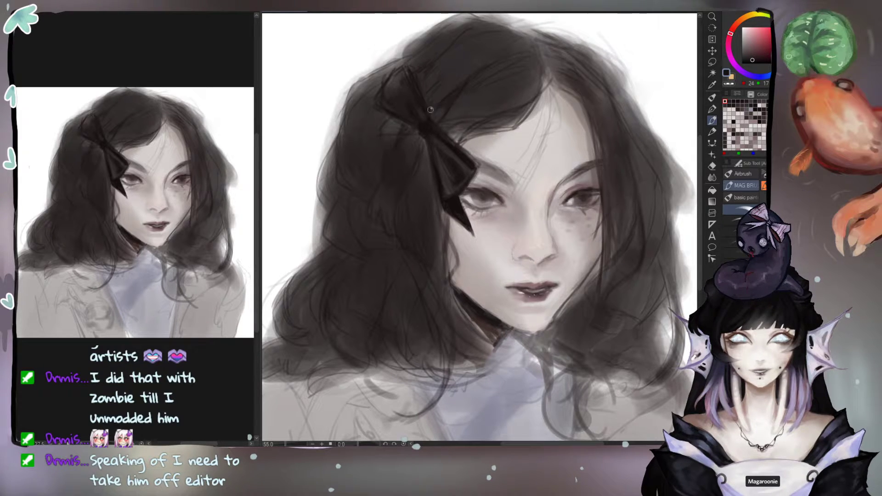
Step: Rework the hair around the bow's loops and knot with sampled hair and bow tones, clarifying the edges against the hair
left_click(403, 137, "alt")
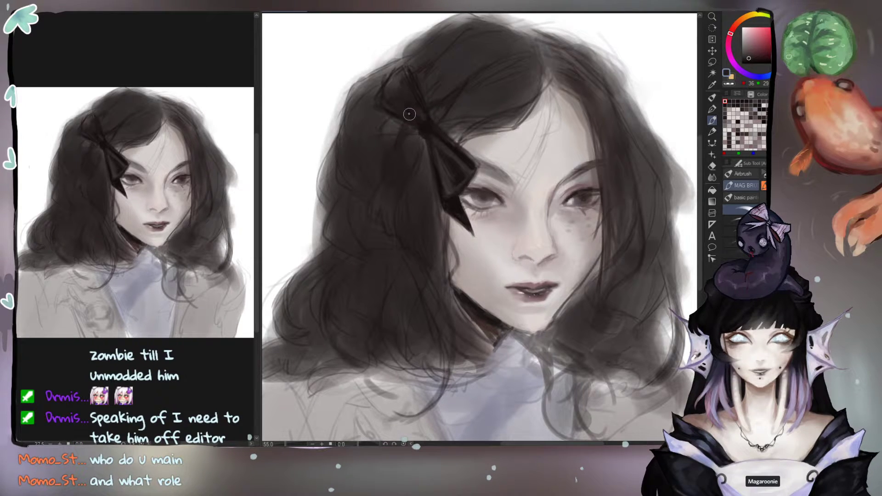
left_click_drag(458, 83, 409, 148)
left_click(398, 137, "alt")
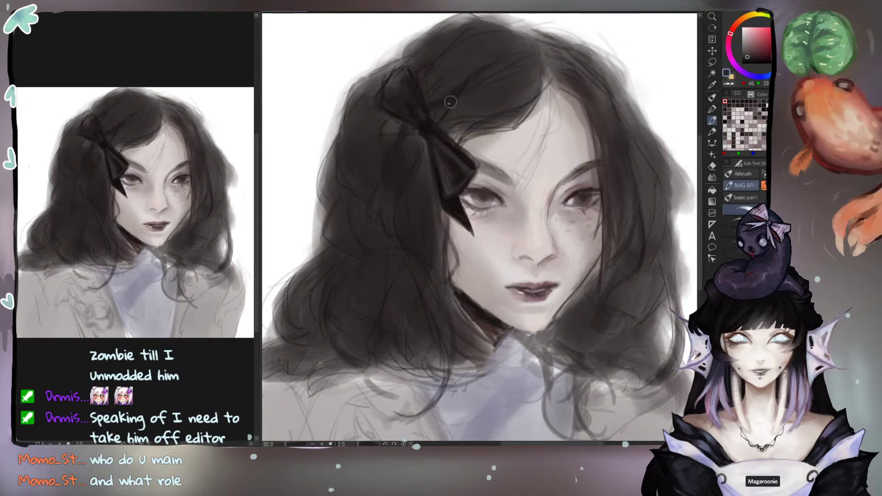
left_click(433, 107, "alt")
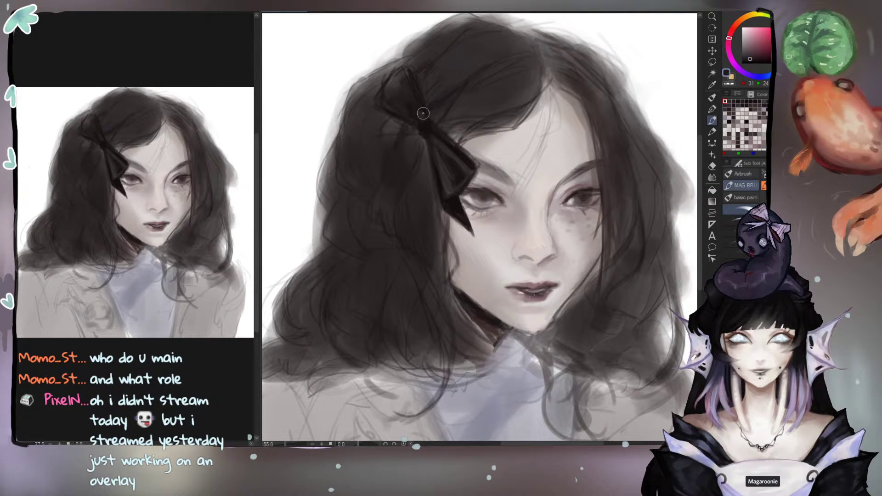
left_click(436, 106, "alt")
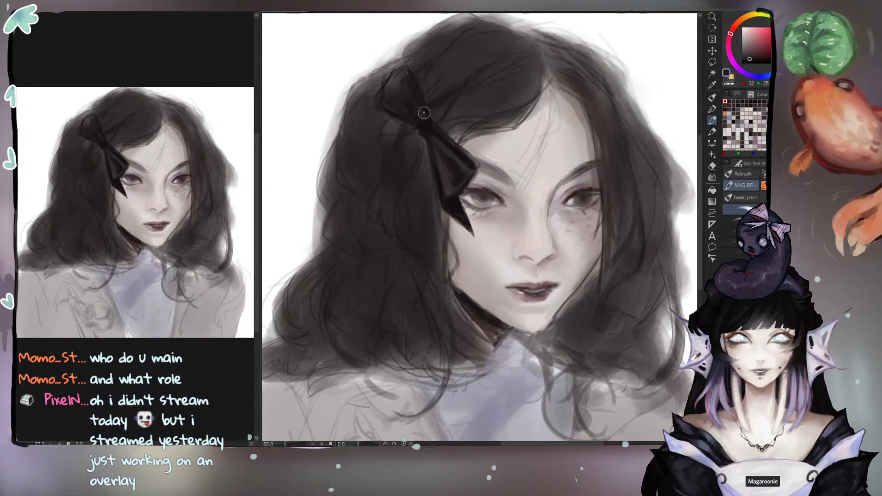
left_click(421, 127, "alt")
left_click_drag(390, 166, 408, 142)
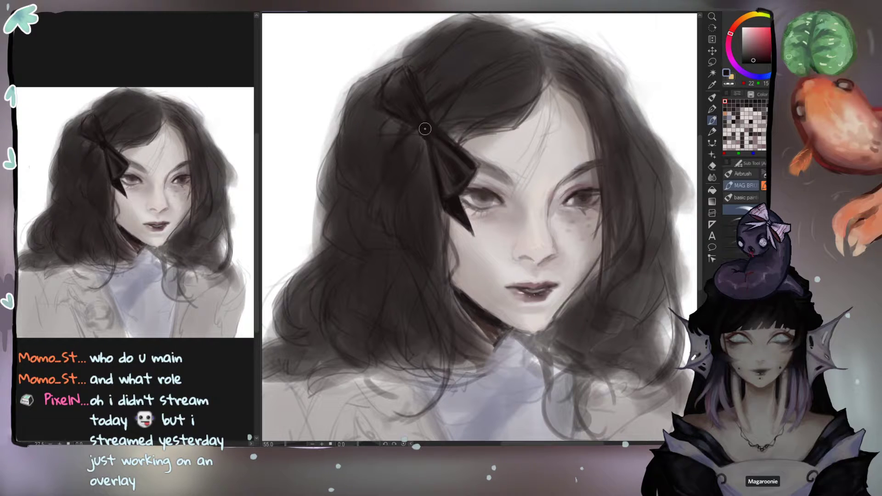
left_click(425, 129, "alt")
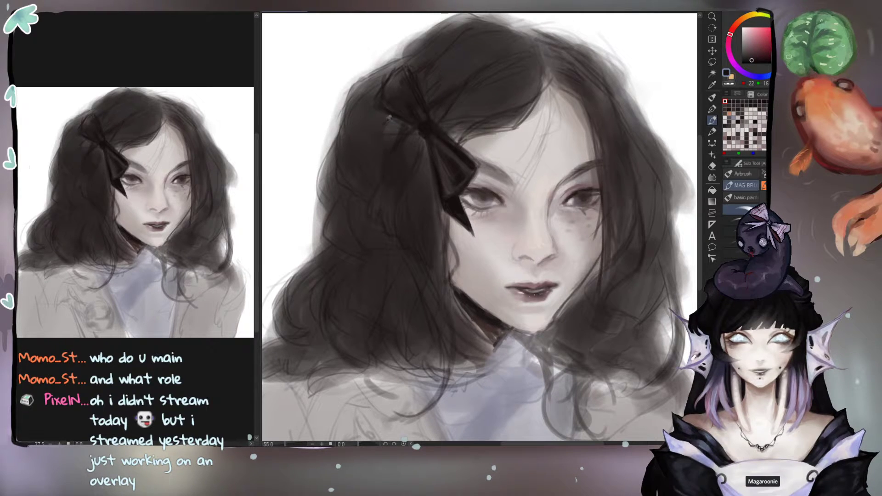
left_click_drag(383, 127, 381, 131)
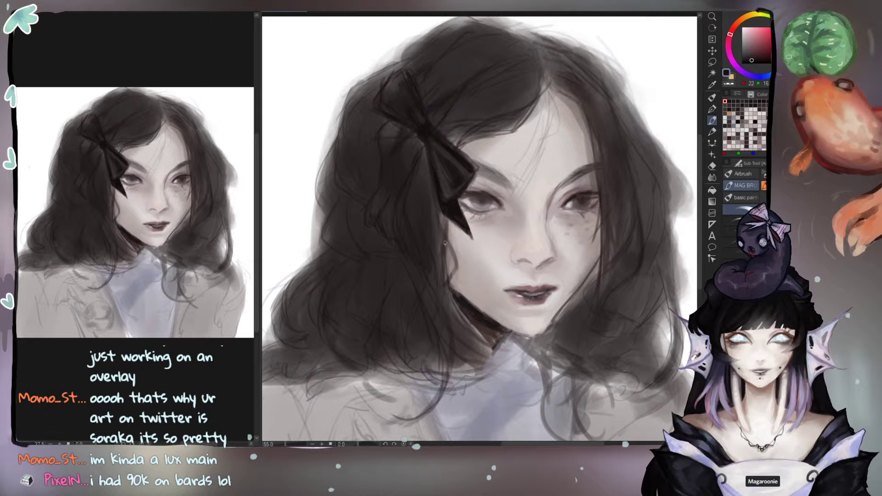
Step: Paint dark strands from the bow's tail along the cheek to frame the clip side of the face
mouse_move(439, 218)
left_mouse_down()
mouse_move(448, 237)
mouse_move(438, 212)
mouse_move(456, 278)
left_mouse_up()
key("ctrl+z")
mouse_move(444, 229)
left_mouse_down()
mouse_move(457, 263)
mouse_move(448, 288)
left_mouse_up()
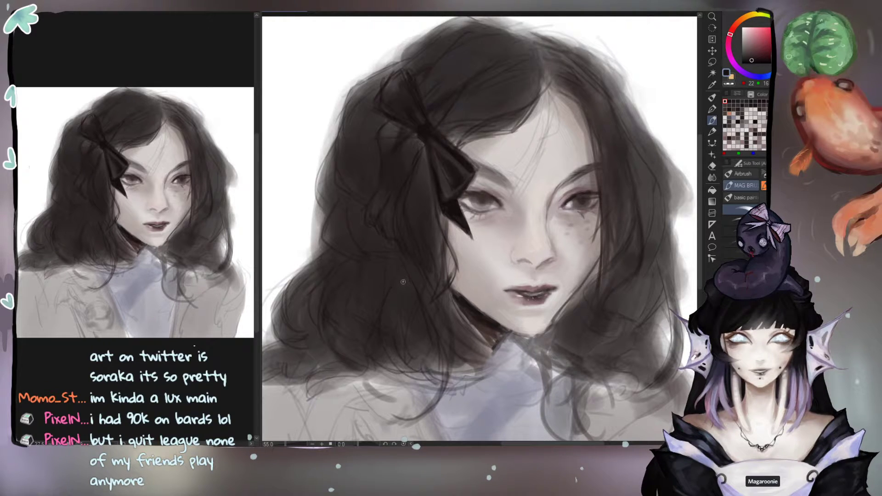
left_click(430, 204, "alt")
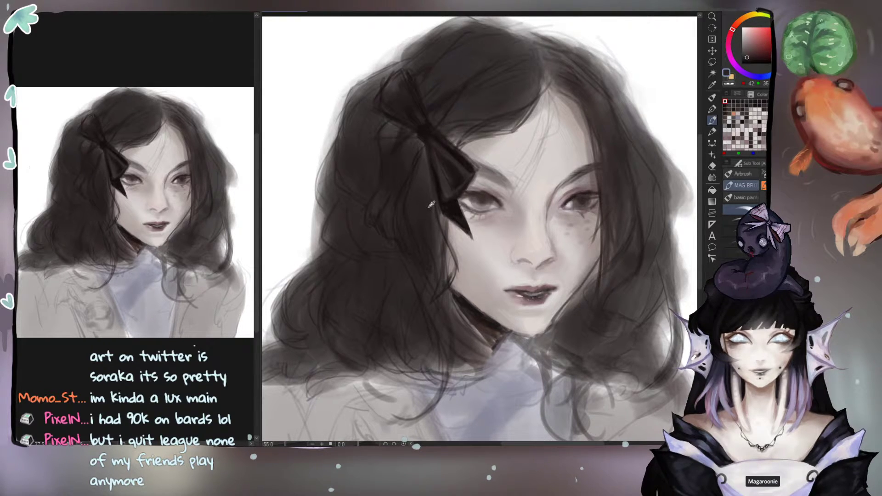
left_click_drag(434, 220, 446, 281)
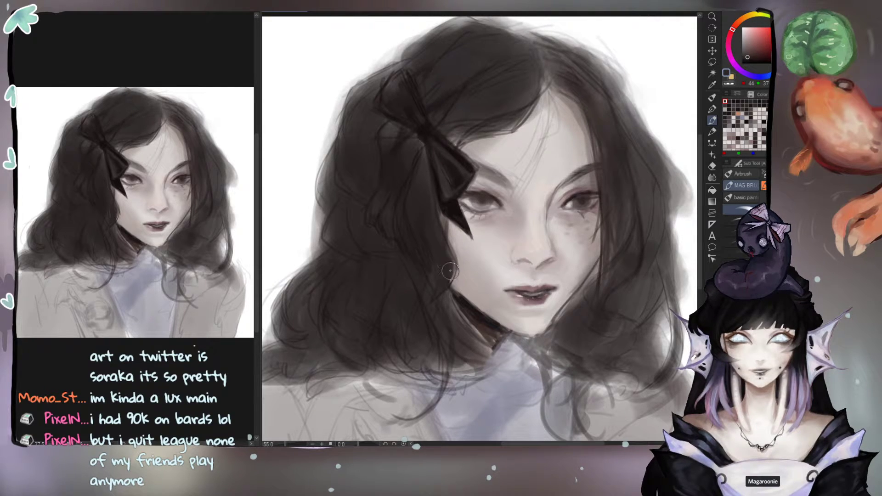
Step: Paint near-black strands from beneath the bow down beside the cheek and into the curls below
left_click(452, 207, "alt")
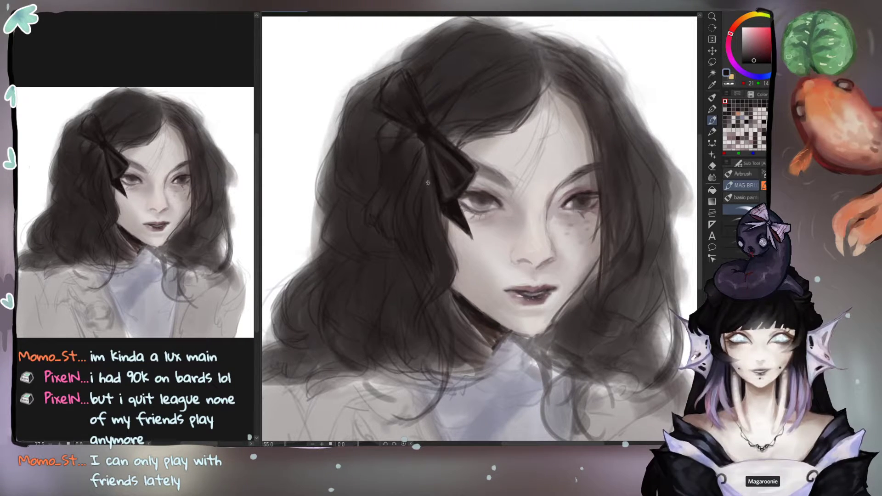
mouse_move(419, 147)
left_mouse_down()
mouse_move(427, 183)
mouse_move(409, 209)
left_mouse_up()
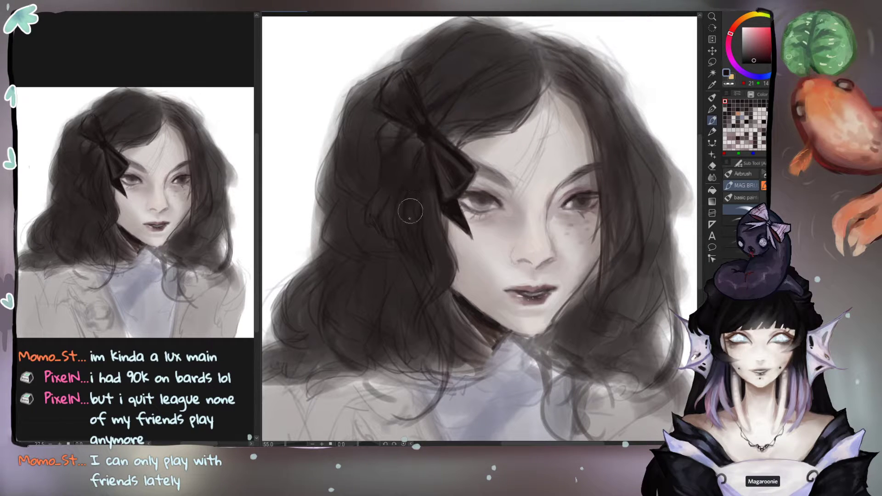
key("ctrl+z")
mouse_move(420, 151)
left_mouse_down()
mouse_move(441, 182)
mouse_move(439, 217)
left_mouse_up()
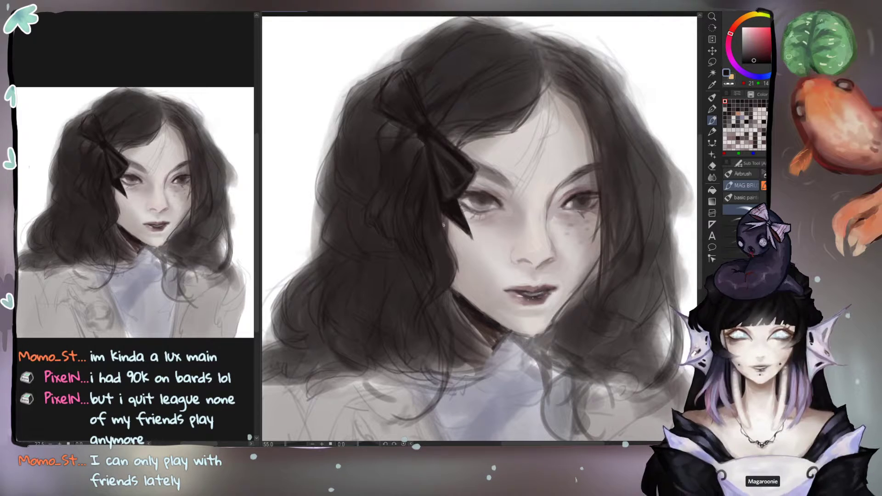
left_click_drag(447, 236, 457, 275)
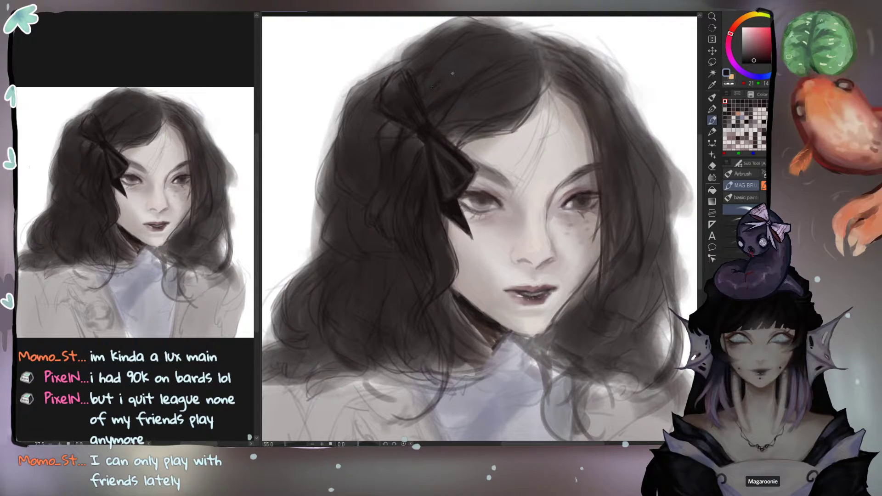
left_click_drag(413, 148, 398, 173)
mouse_move(393, 230)
left_mouse_down()
mouse_move(394, 256)
mouse_move(413, 272)
left_mouse_up()
Step: Shrink the brush and paint a dark strand through the outer hair on the clip's side, beside the bow
key("[")
key("[")
key("[")
key("[")
key("[")
key("[")
left_click_drag(369, 115, 358, 172)
key("ctrl+z")
left_click_drag(369, 107, 358, 145)
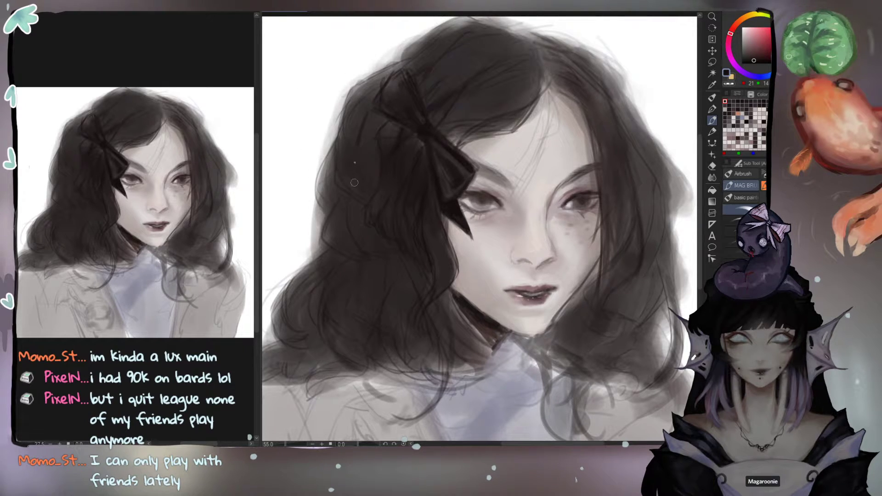
Step: Add finer dark strands along the hair's outer edge on the clip's side with a smaller brush
key("[")
key("[")
key("[")
key("[")
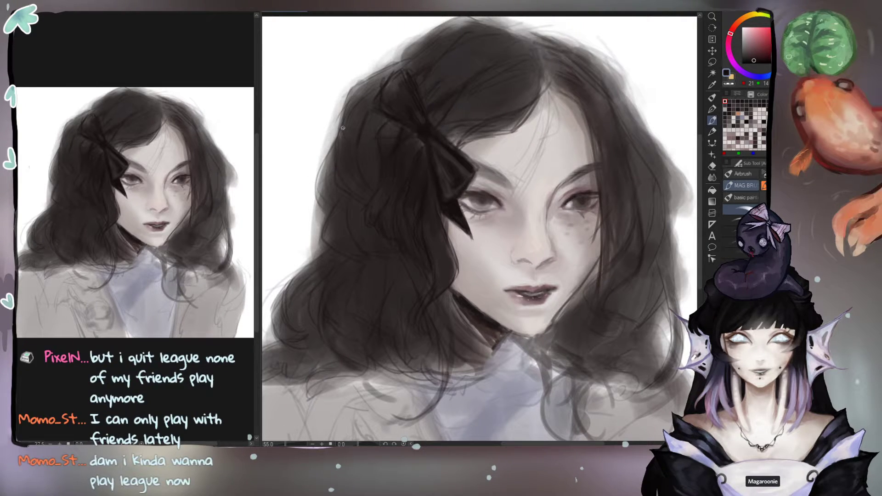
left_click_drag(351, 108, 347, 126)
left_click_drag(372, 91, 360, 157)
left_click_drag(349, 225, 371, 195)
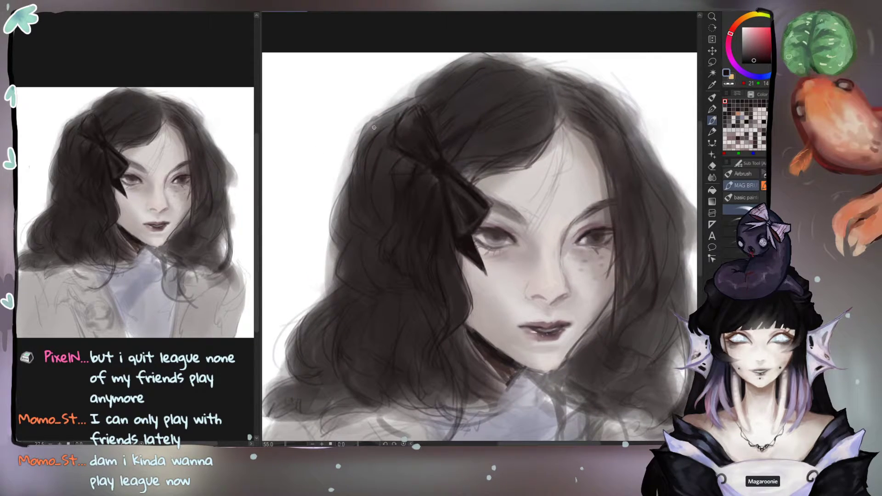
Step: Sharpen the hair's outline from above the bow toward the crown, and darken the fringe edge near the parting
mouse_move(416, 97)
left_mouse_down()
mouse_move(359, 130)
mouse_move(389, 111)
mouse_move(361, 132)
mouse_move(357, 169)
left_mouse_up()
mouse_move(410, 104)
left_mouse_down()
mouse_move(428, 79)
mouse_move(419, 77)
left_mouse_up()
key("ctrl+z")
key("ctrl+z")
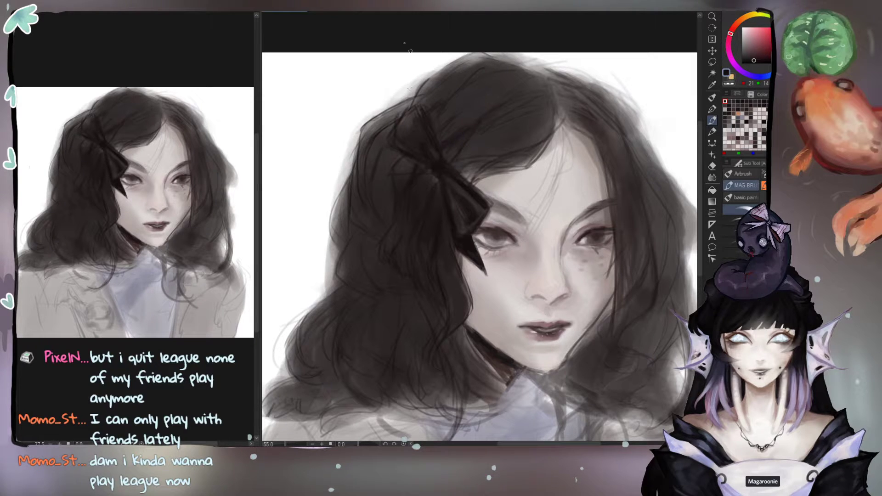
left_click_drag(416, 91, 447, 67)
left_click_drag(554, 131, 533, 156)
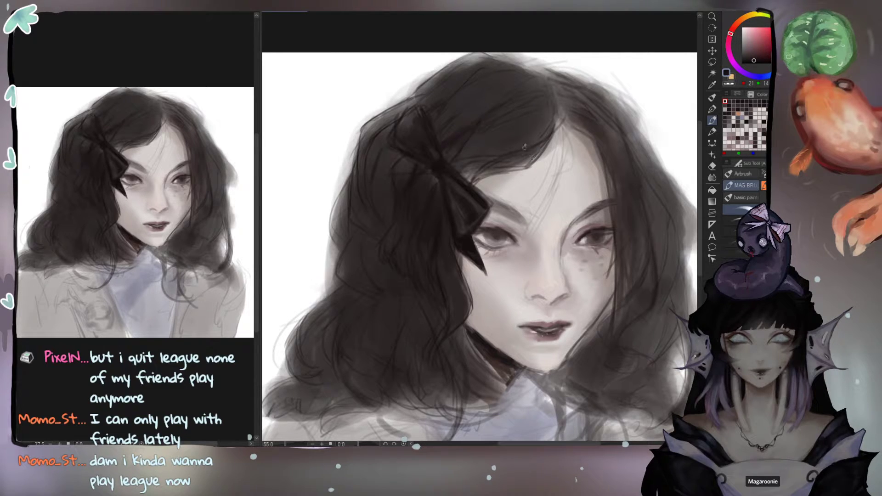
Step: Soften the hairline at the parting with a light skin tone sampled from the forehead, adjusting the brush size
left_click(579, 147, "alt")
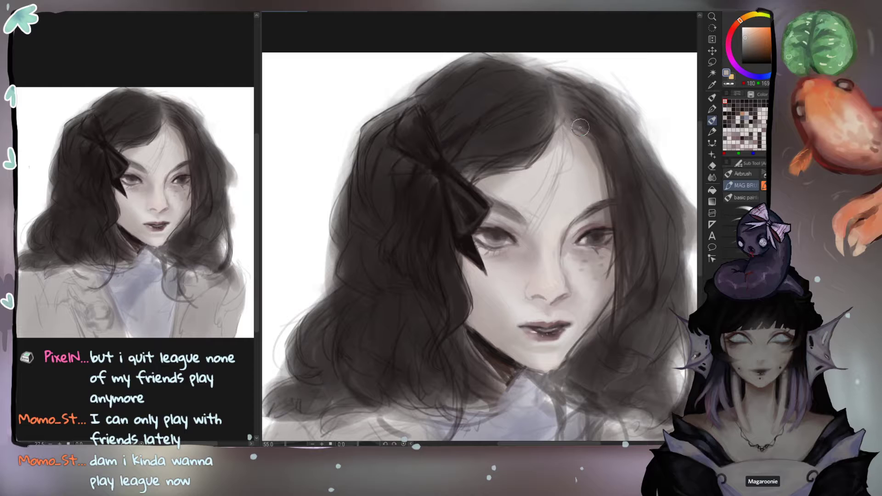
key("bracketright")
key("bracketright")
key("bracketright")
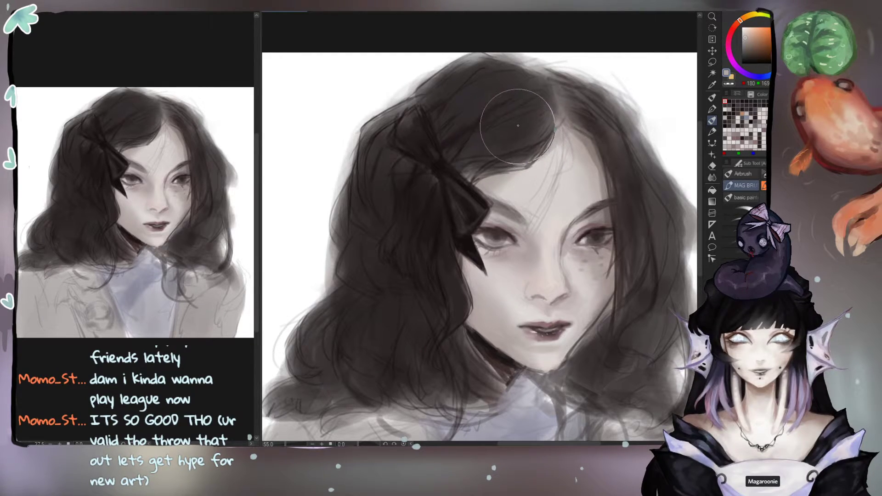
key("bracketleft")
key("bracketleft")
key("bracketleft")
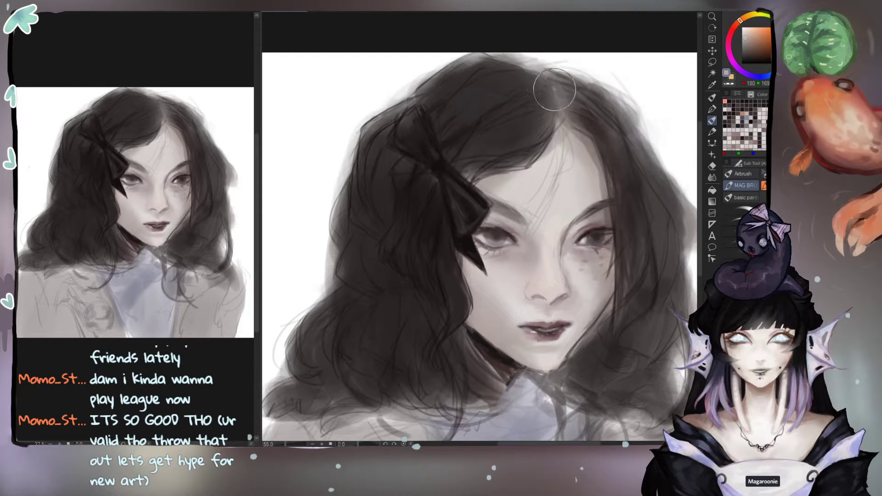
left_click(517, 135, "alt")
left_click(579, 160, "alt")
left_click_drag(578, 136, 559, 114)
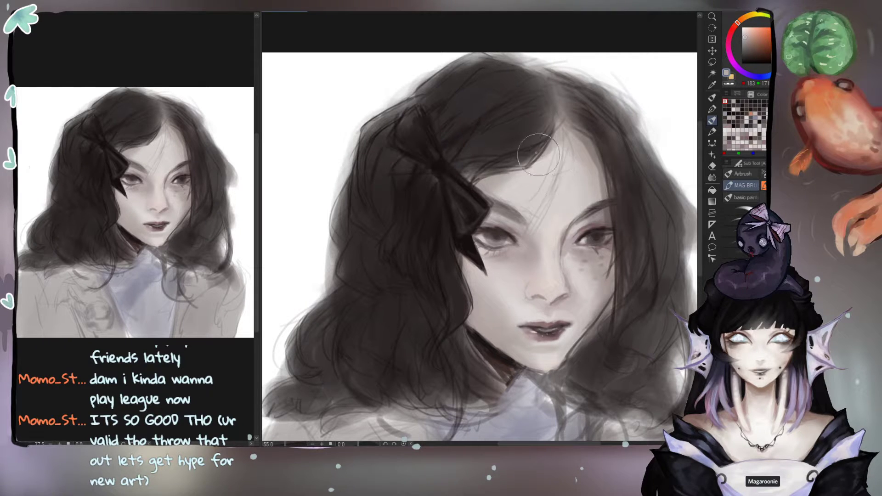
Step: Clean up the fringe edge where it meets the forehead beside the bow, using tones sampled from the hairline and forehead
left_click(589, 157, "alt")
left_click_drag(502, 179, 510, 170)
left_click(593, 146, "alt")
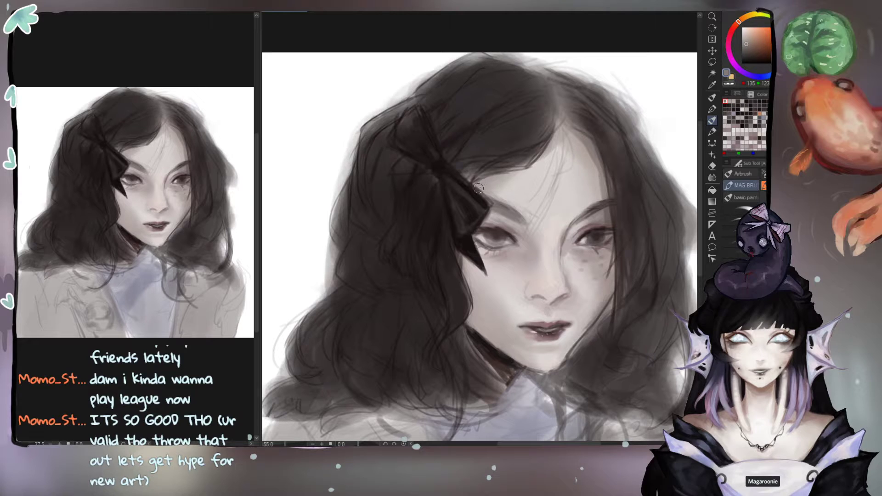
left_click(574, 147, "alt")
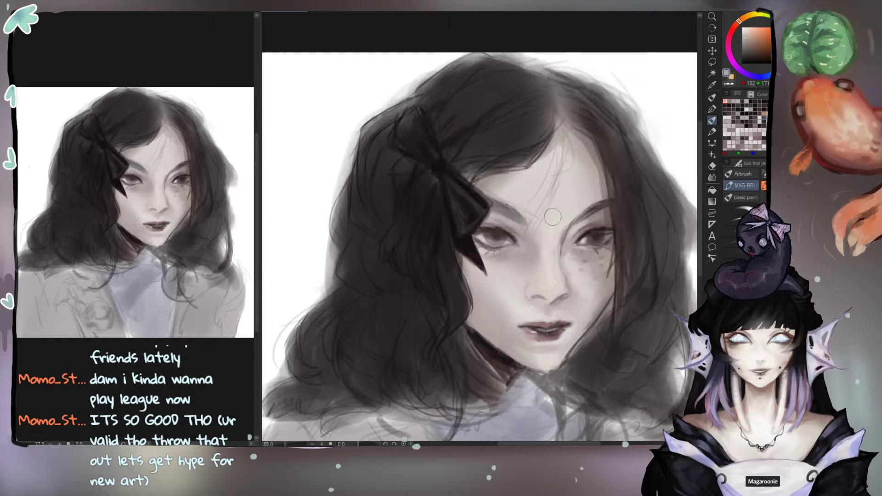
left_click(587, 235, "alt")
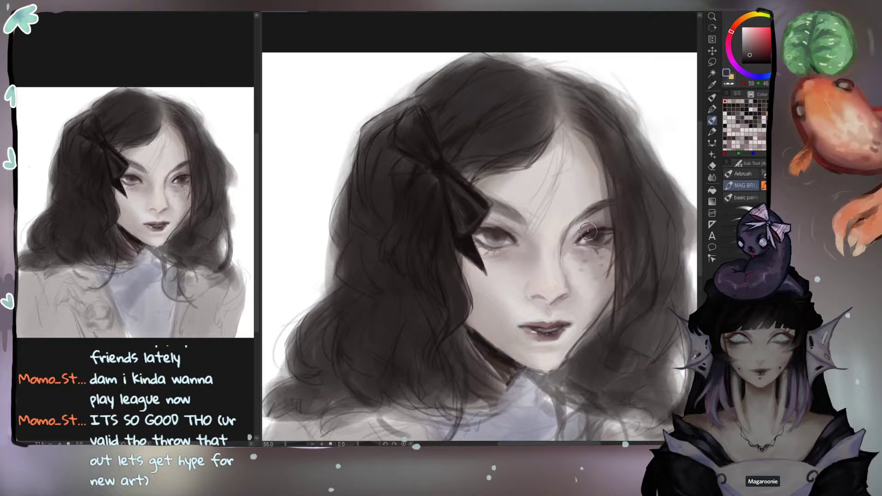
mouse_move(587, 234)
left_mouse_down()
mouse_move(594, 225)
mouse_move(590, 240)
mouse_move(612, 242)
mouse_move(584, 249)
left_mouse_up()
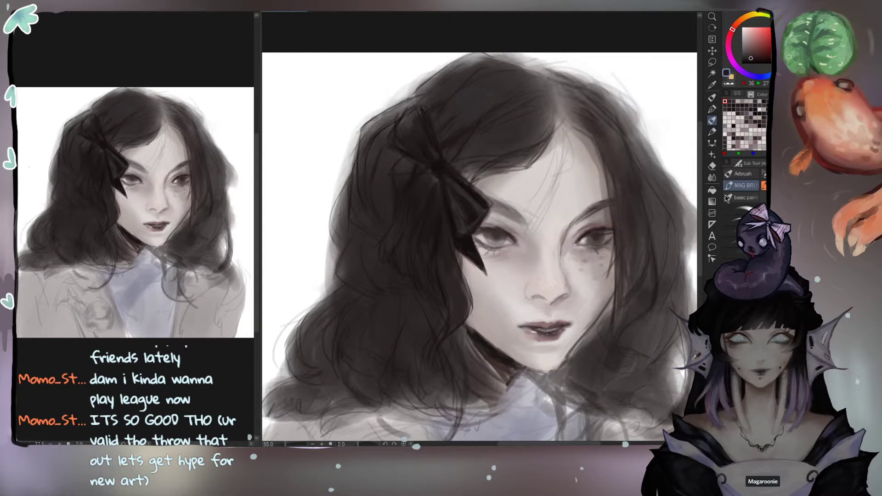
key("ctrl+z")
Step: Darken the bow's knot and upper loop with a small brush and a dark tone sampled from the knot
left_click(738, 210)
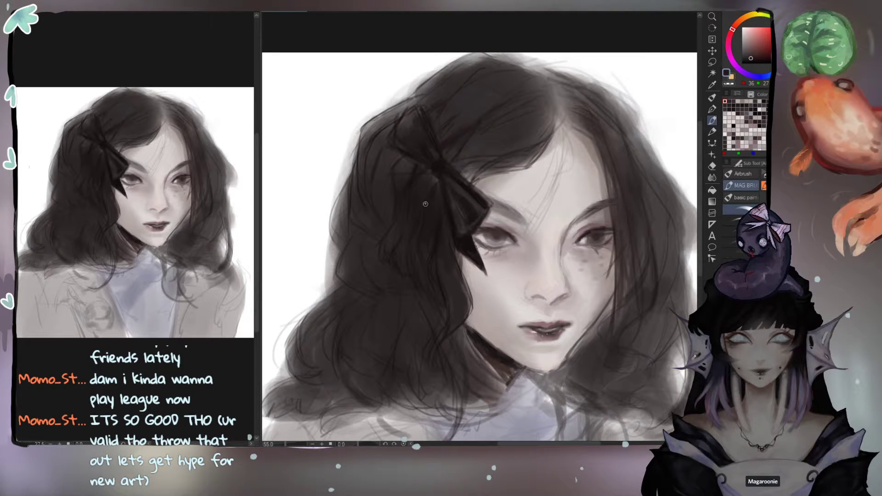
left_click(439, 174, "alt")
left_click_drag(438, 173, 418, 162)
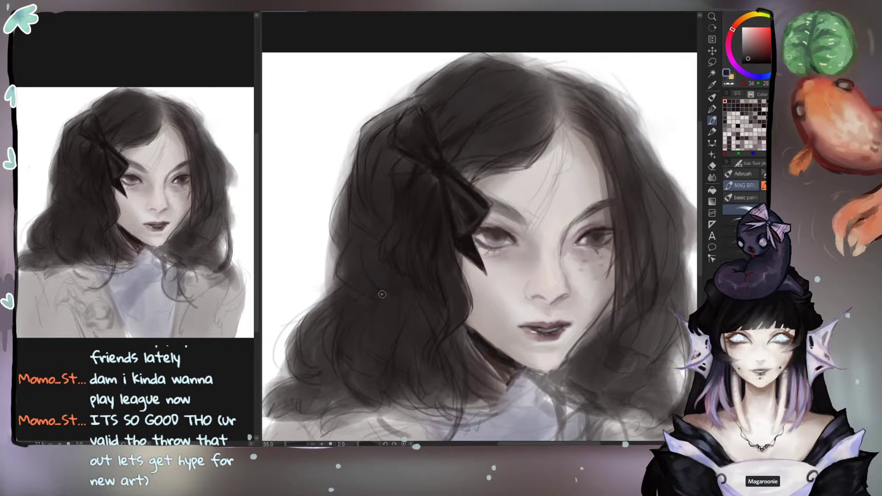
Step: Enlarge the brush and paint broad dark strands through the lower hair below the bow, down to the collar
key("]")
key("]")
key("]")
key("]")
key("]")
key("]")
left_click_drag(430, 313, 454, 365)
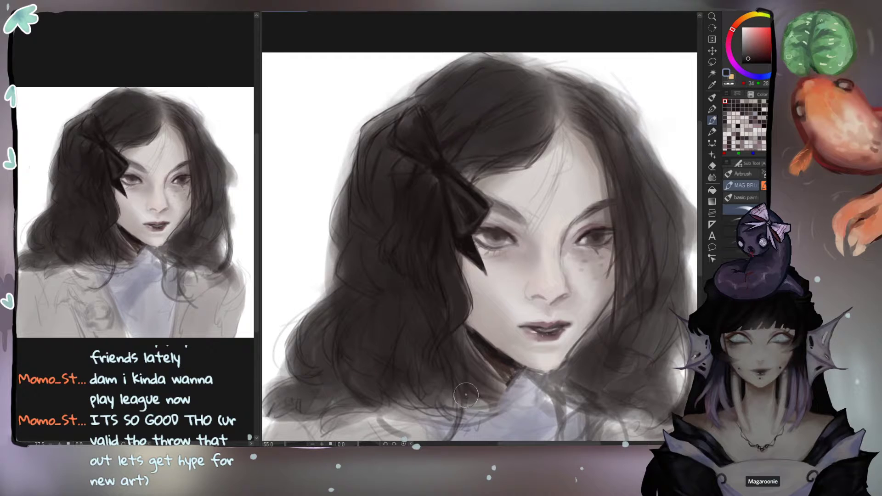
mouse_move(464, 385)
left_mouse_down()
mouse_move(460, 432)
mouse_move(449, 428)
left_mouse_up()
Step: With near-black sampled from the bow, deepen its lower loop and paint thin strands in the front lock curling over the collar
left_click(457, 242, "alt")
left_click_drag(458, 232, 465, 239)
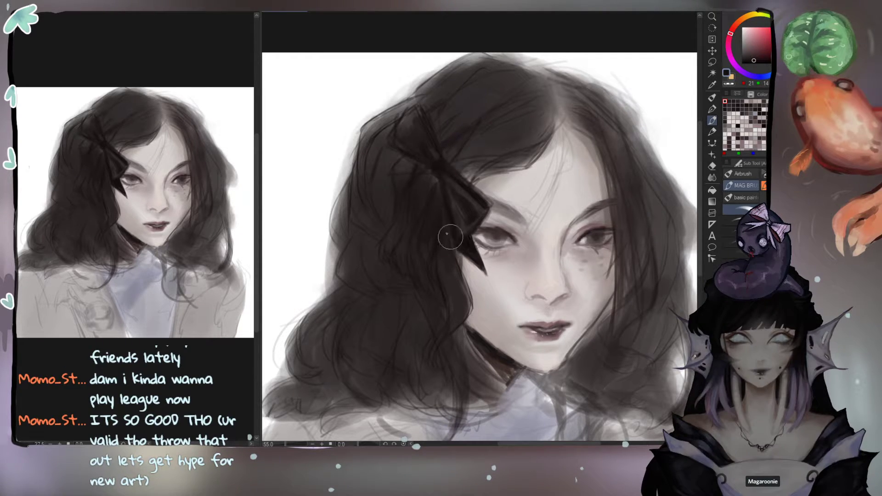
key("[")
key("[")
key("[")
key("[")
key("[")
key("[")
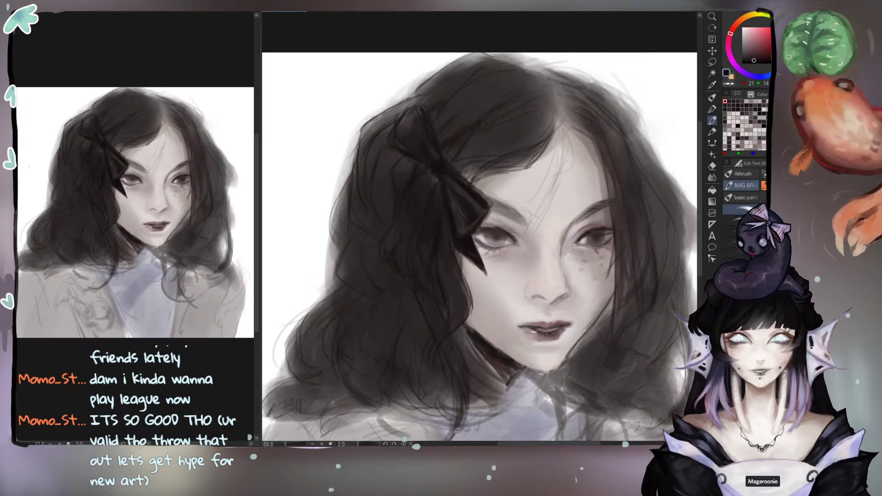
left_click_drag(469, 368, 478, 310)
mouse_move(478, 349)
left_mouse_down()
mouse_move(456, 378)
mouse_move(474, 360)
mouse_move(467, 378)
mouse_move(433, 398)
left_mouse_up()
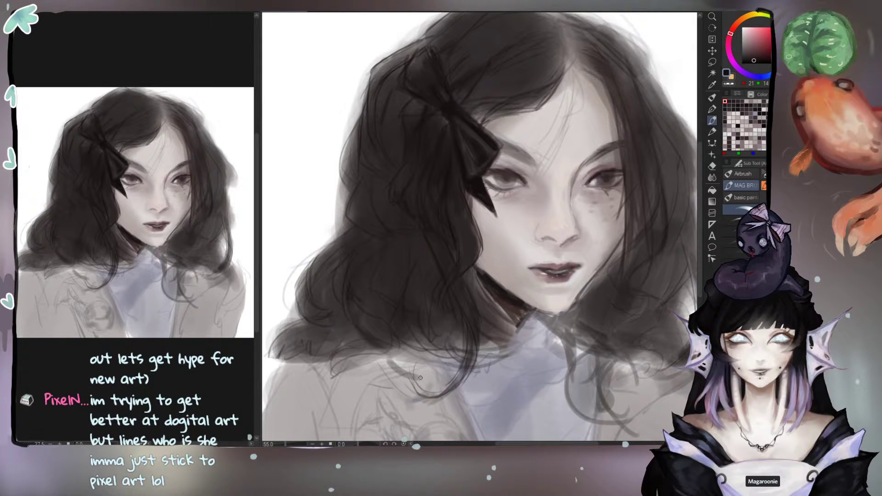
Step: Draw a loose curl along the lower outer hair on the clip's side and add dark strokes to the fringe beside the bow
left_click_drag(476, 182, 467, 208)
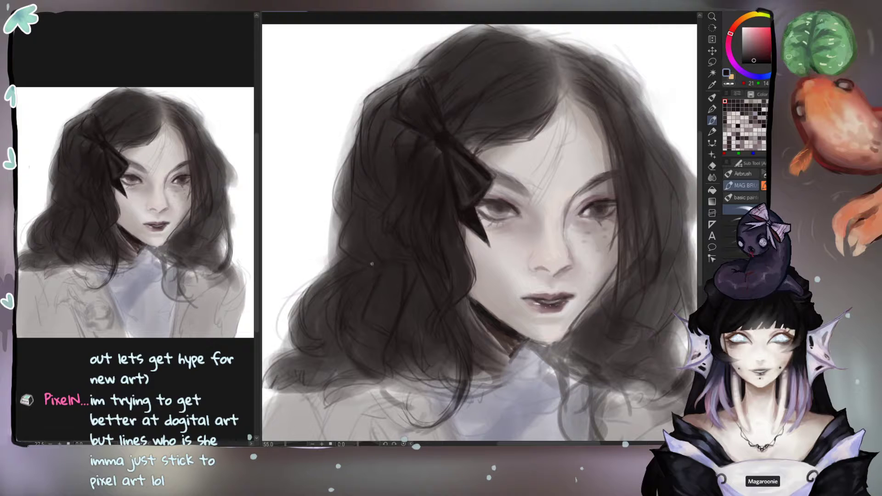
mouse_move(334, 262)
left_mouse_down()
mouse_move(306, 282)
mouse_move(317, 278)
mouse_move(280, 319)
left_mouse_up()
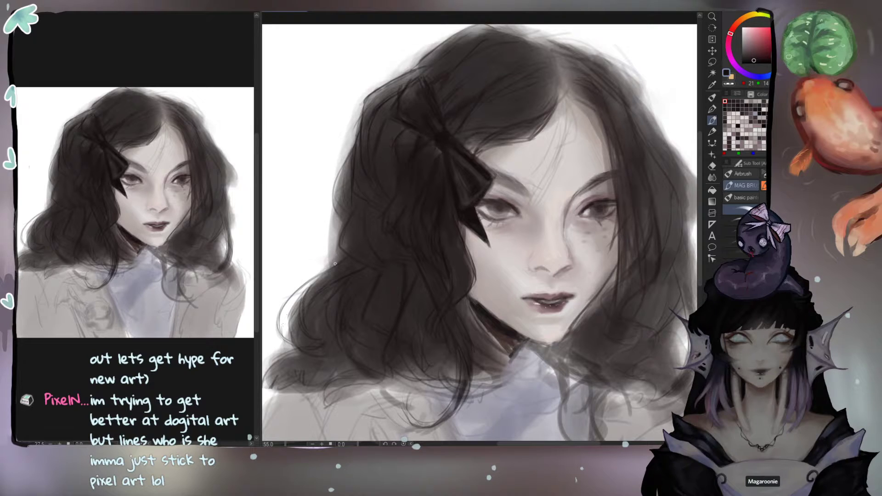
key("ctrl+z")
mouse_move(503, 139)
left_mouse_down()
mouse_move(484, 157)
mouse_move(524, 128)
left_mouse_up()
mouse_move(466, 146)
left_mouse_down()
mouse_move(536, 94)
mouse_move(478, 120)
left_mouse_up()
Step: Erase a gap inside the loose outer curl and clean the hair's silhouette on the clip's side up toward the crown
key("e")
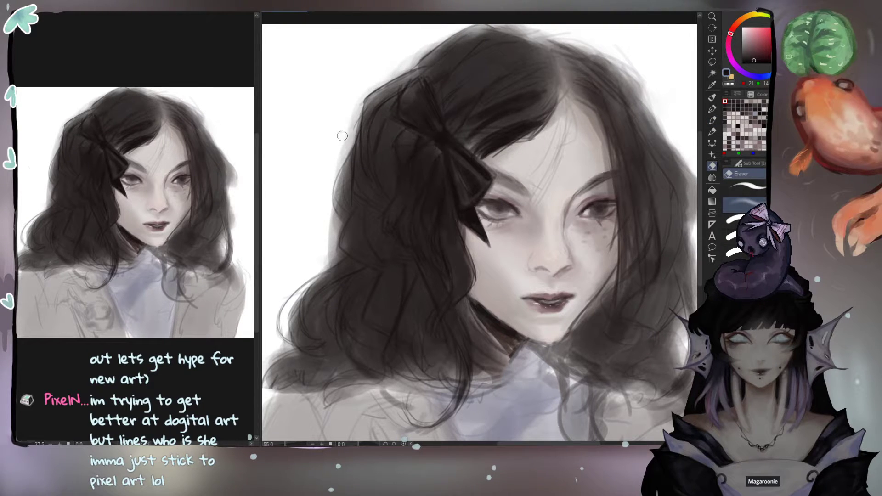
mouse_move(310, 310)
left_mouse_down()
mouse_move(325, 339)
mouse_move(315, 302)
mouse_move(328, 287)
left_mouse_up()
mouse_move(335, 285)
left_mouse_down()
mouse_move(314, 306)
mouse_move(310, 334)
mouse_move(317, 321)
mouse_move(308, 304)
mouse_move(313, 340)
mouse_move(332, 288)
mouse_move(327, 340)
mouse_move(320, 300)
mouse_move(340, 280)
mouse_move(327, 338)
mouse_move(317, 298)
mouse_move(333, 287)
left_mouse_up()
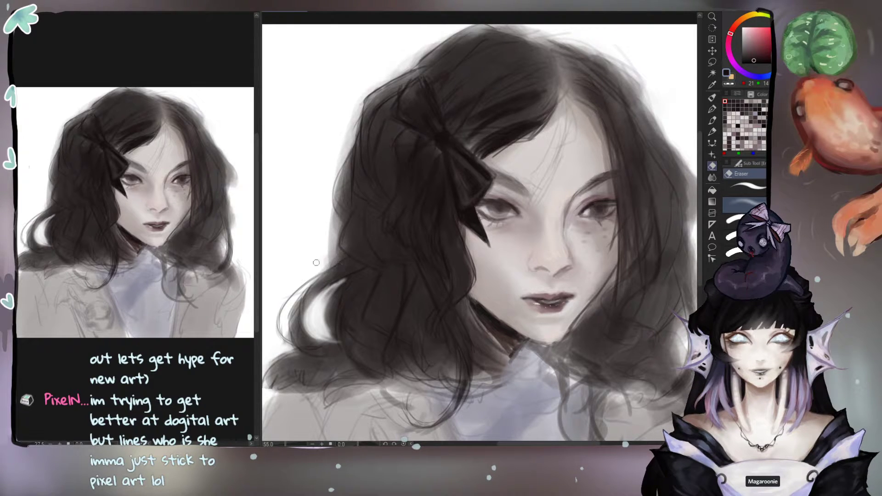
mouse_move(342, 257)
left_mouse_down()
mouse_move(329, 256)
mouse_move(331, 220)
mouse_move(338, 242)
left_mouse_up()
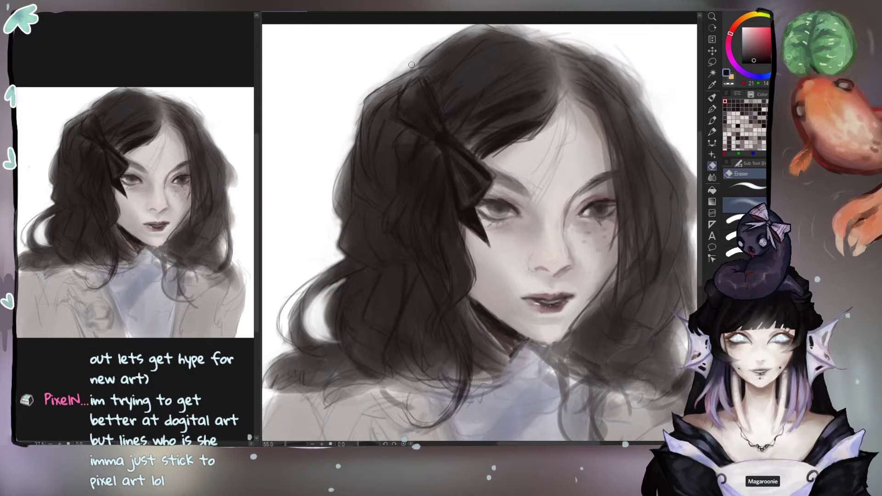
left_click_drag(419, 50, 430, 50)
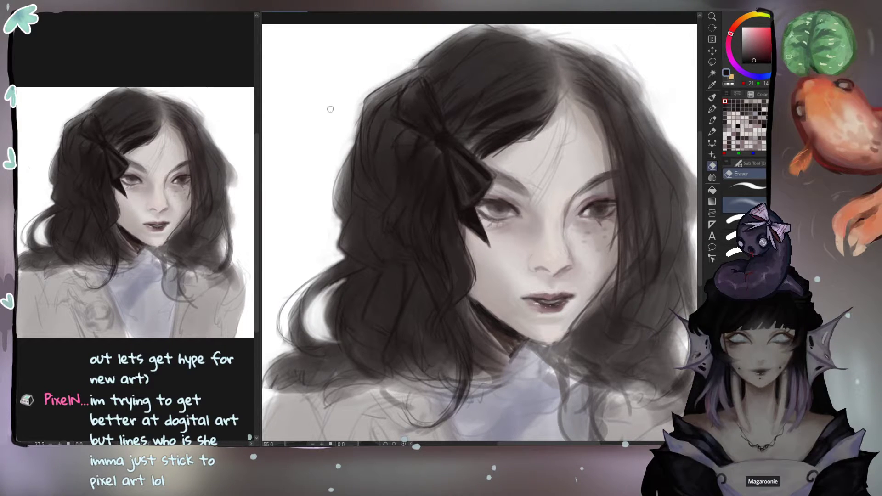
Step: Return to the brush and deepen the fringe strands above the bow with dark tones sampled from the fringe
left_click(500, 141, "alt")
key("b")
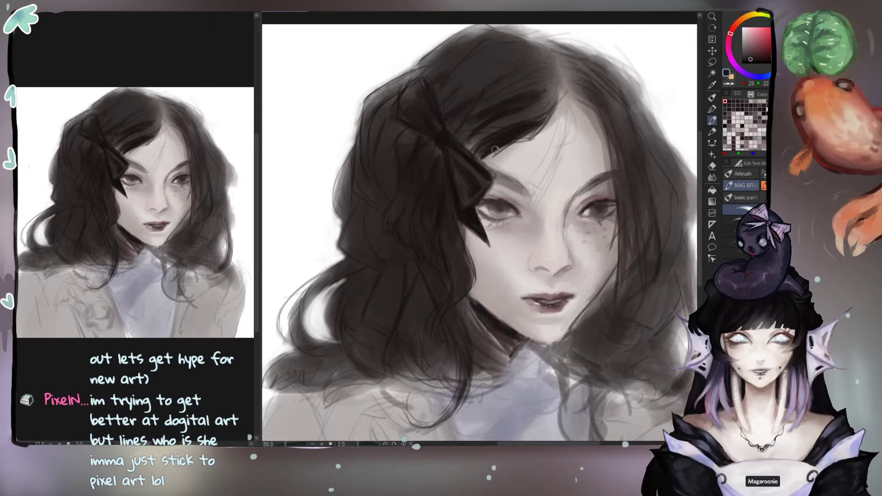
left_click(486, 150, "alt")
left_click_drag(491, 83, 486, 104)
left_click_drag(471, 155, 472, 132)
left_click_drag(494, 102, 487, 124)
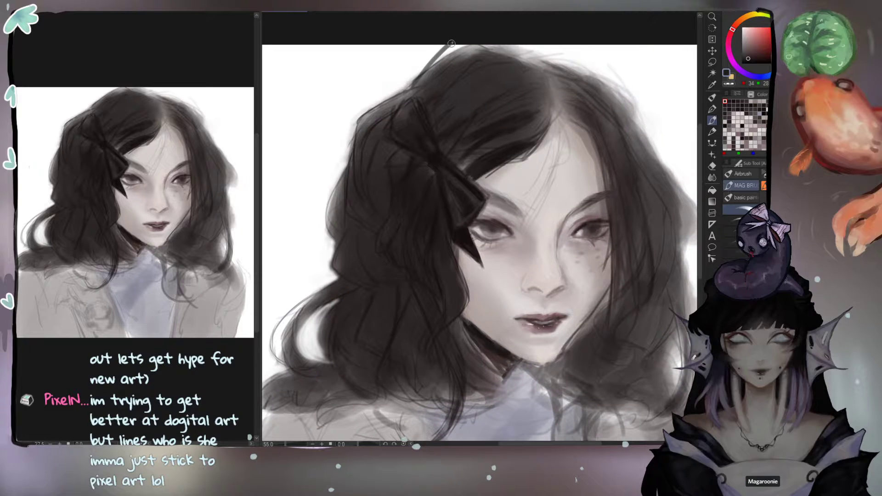
Step: Extend the hair's outline with dark strokes from the crown down to the hair above the bow
mouse_move(496, 49)
left_mouse_down()
mouse_move(517, 66)
mouse_move(420, 77)
left_mouse_up()
mouse_move(447, 45)
left_mouse_down()
mouse_move(416, 78)
mouse_move(463, 44)
mouse_move(394, 92)
mouse_move(380, 117)
left_mouse_up()
left_click_drag(428, 67, 409, 81)
Step: Enlarge the brush and darken the top of the hair around the crown and the far side of the parting
key("bracketright")
key("bracketright")
key("bracketright")
key("bracketright")
key("bracketright")
mouse_move(607, 92)
left_mouse_down()
mouse_move(552, 57)
mouse_move(611, 102)
left_mouse_up()
key("ctrl+z")
key("ctrl+z")
mouse_move(545, 59)
left_mouse_down()
mouse_move(600, 85)
mouse_move(540, 53)
mouse_move(634, 124)
mouse_move(547, 51)
mouse_move(565, 50)
mouse_move(616, 133)
mouse_move(652, 166)
mouse_move(634, 129)
mouse_move(574, 69)
mouse_move(513, 68)
left_mouse_up()
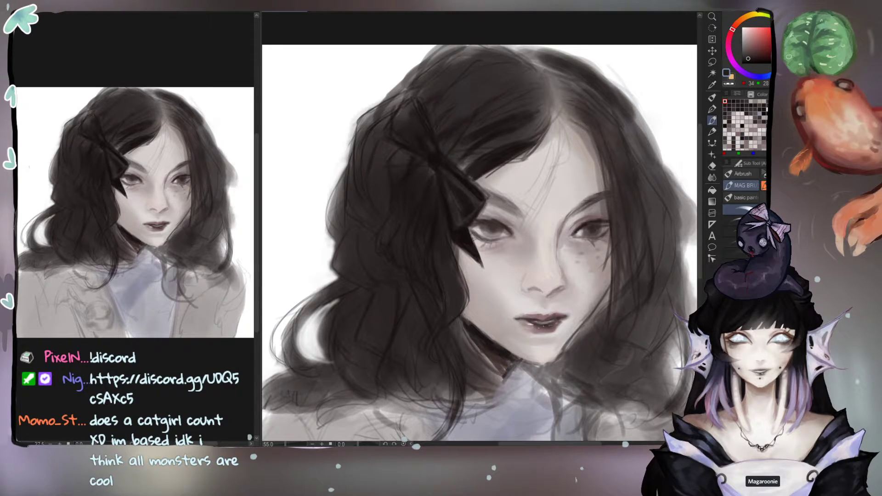
Step: Deepen the shadow on the neck below the jaw with dark tones sampled from the bow and neck
left_click(462, 230, "alt")
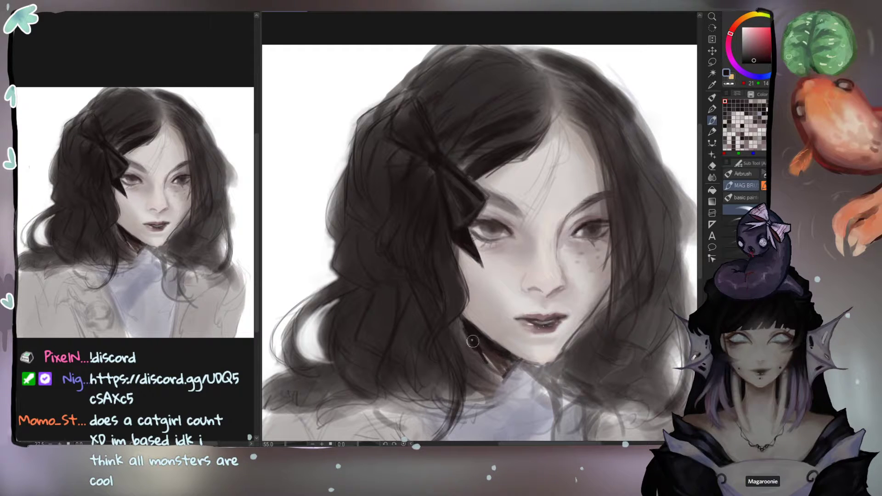
left_click(487, 358, "alt")
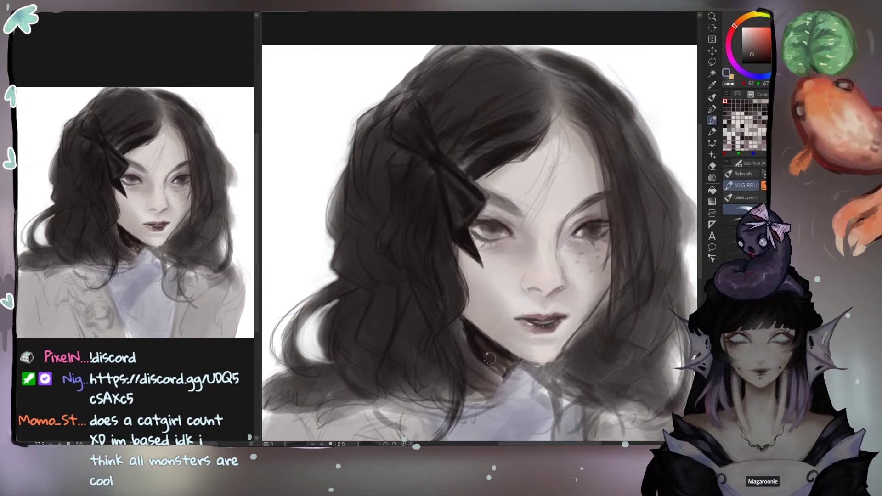
left_click(487, 360, "alt")
left_click(472, 331, "alt")
left_click_drag(471, 332, 485, 352)
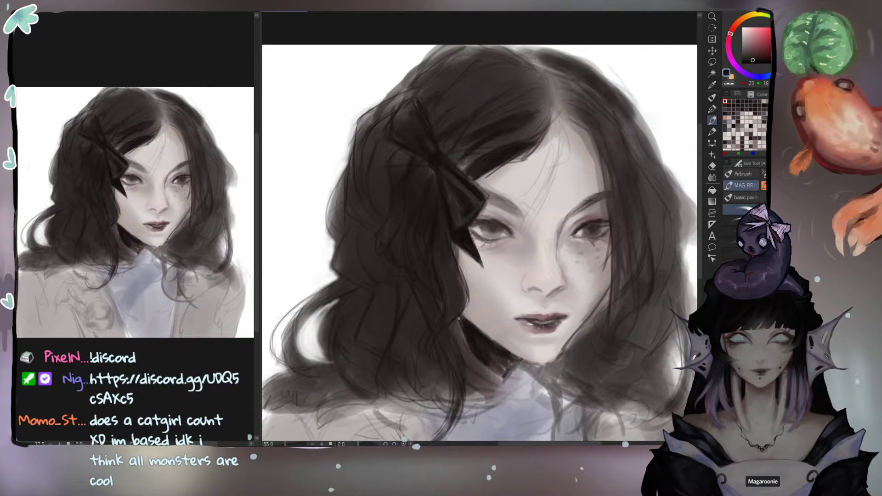
Step: Touch up the chin, jaw edge and far eye with tones sampled from each area
left_click(547, 358, "alt")
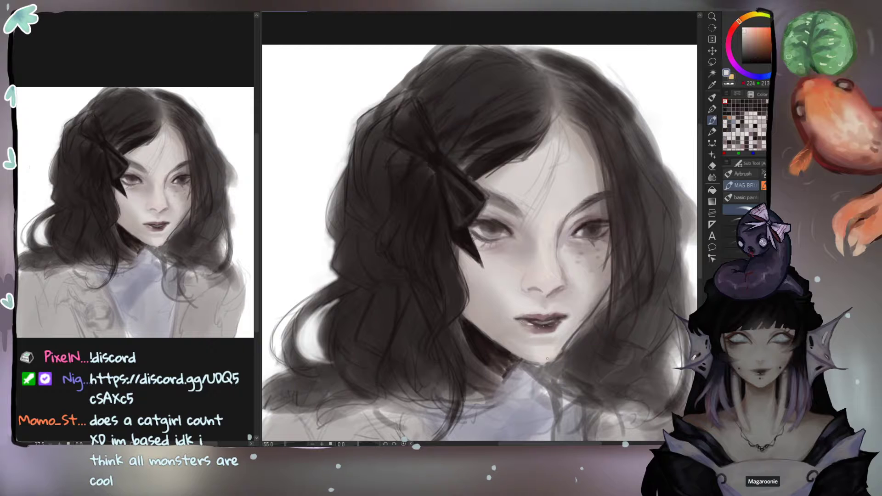
left_click(575, 333, "alt")
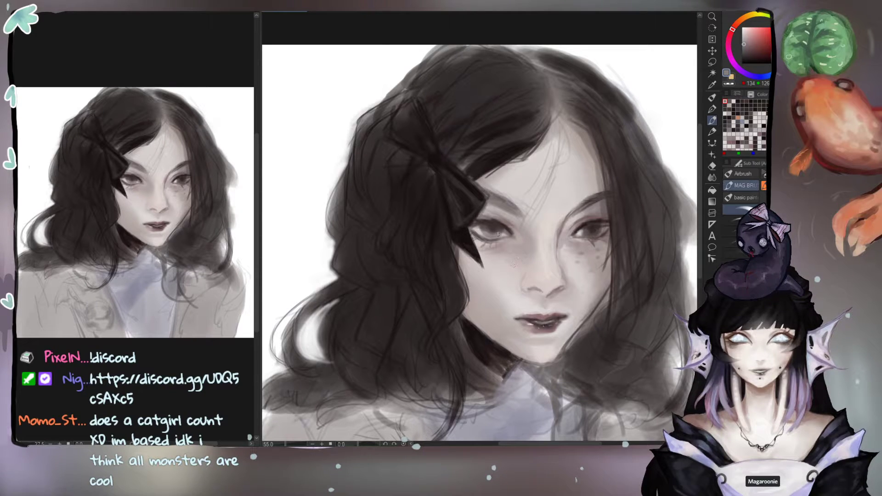
left_click(581, 228, "alt")
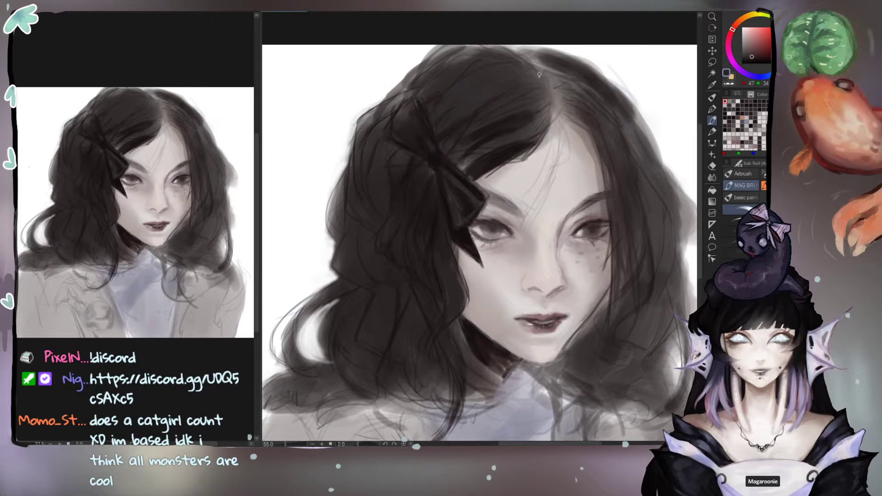
Step: Soften the parting and nearby roots with a light tone sampled from the hairline, trying larger brush sizes and undoing unwanted strokes
left_click(599, 129, "alt")
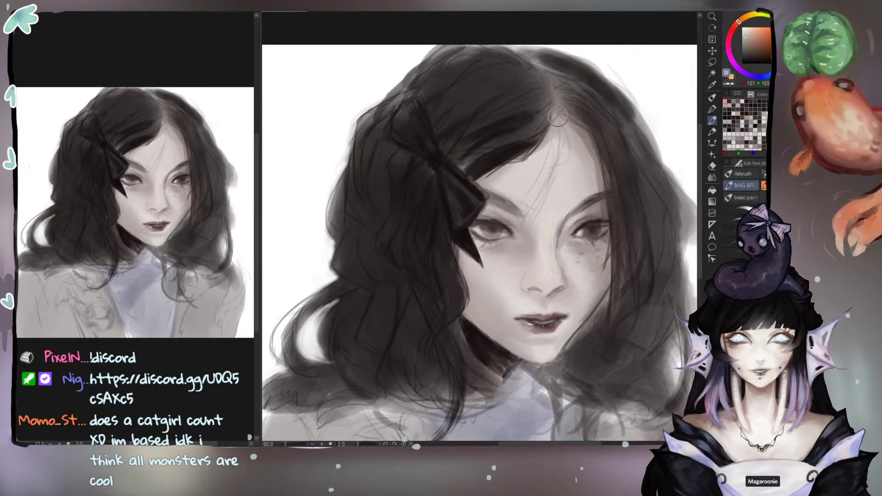
left_click(573, 137, "alt")
mouse_move(572, 133)
left_mouse_down()
mouse_move(562, 96)
mouse_move(554, 102)
mouse_move(559, 109)
mouse_move(563, 99)
mouse_move(562, 146)
mouse_move(562, 121)
mouse_move(577, 100)
mouse_move(544, 65)
left_mouse_up()
key("]")
key("]")
key("]")
key("]")
key("]")
key("]")
key("]")
key("ctrl+z")
key("[")
key("ctrl+z")
key("ctrl+z")
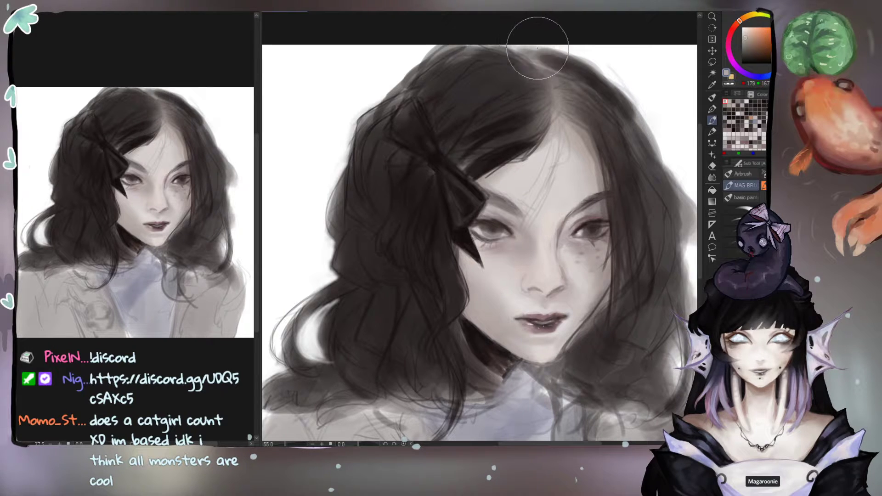
key("[")
key("[")
key("[")
key("[")
key("[")
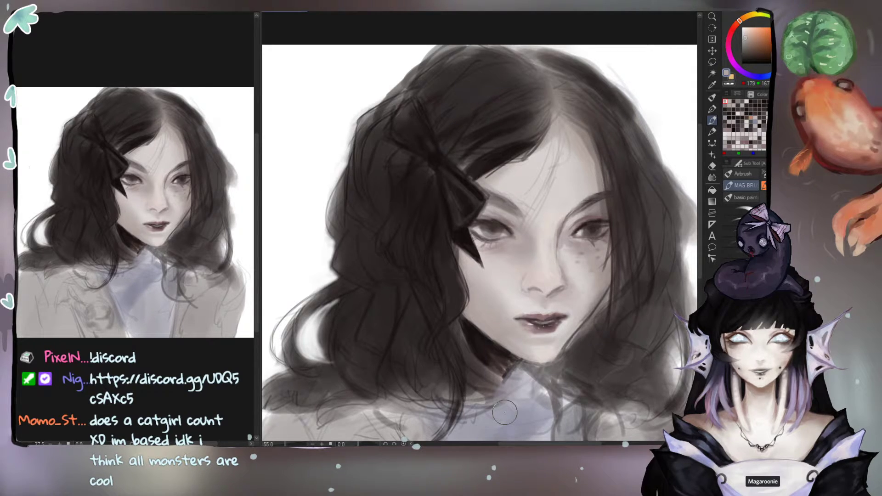
Step: Darken the eyebrow nearest the bow with near-black sampled from the bow, and touch up the other eyebrow
left_click(465, 238, "alt")
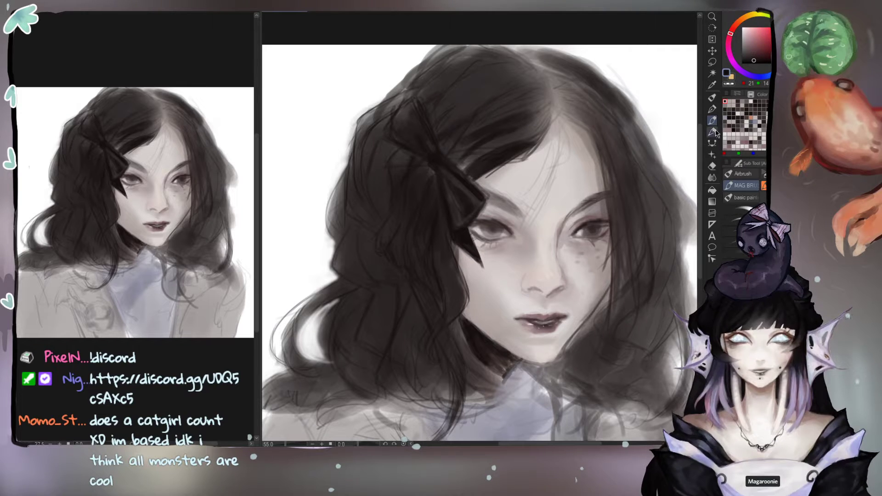
left_click(712, 108)
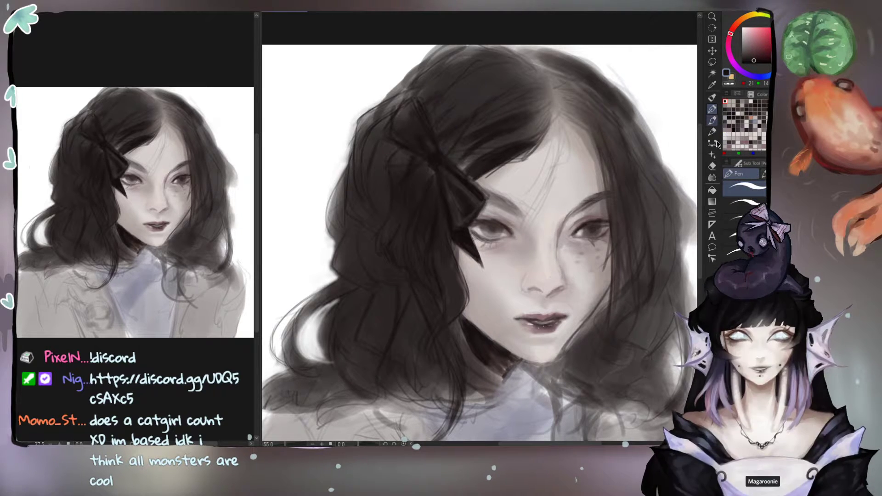
left_click(712, 121)
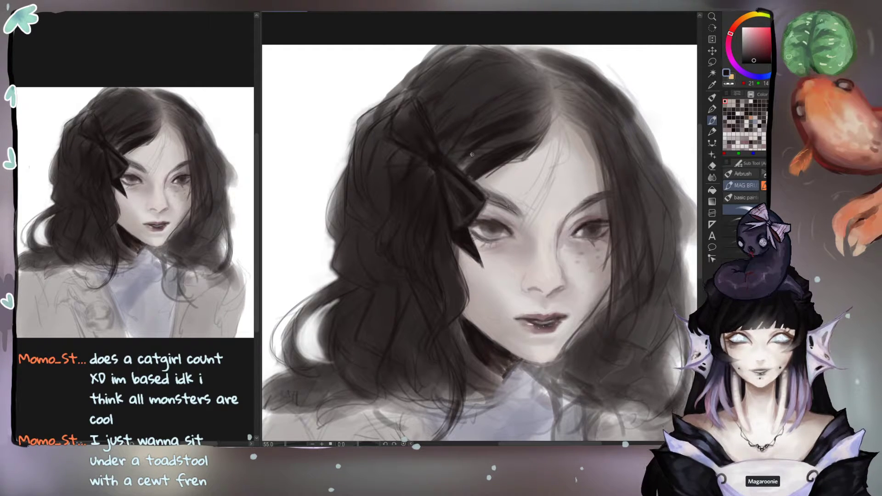
left_click_drag(492, 198, 505, 207)
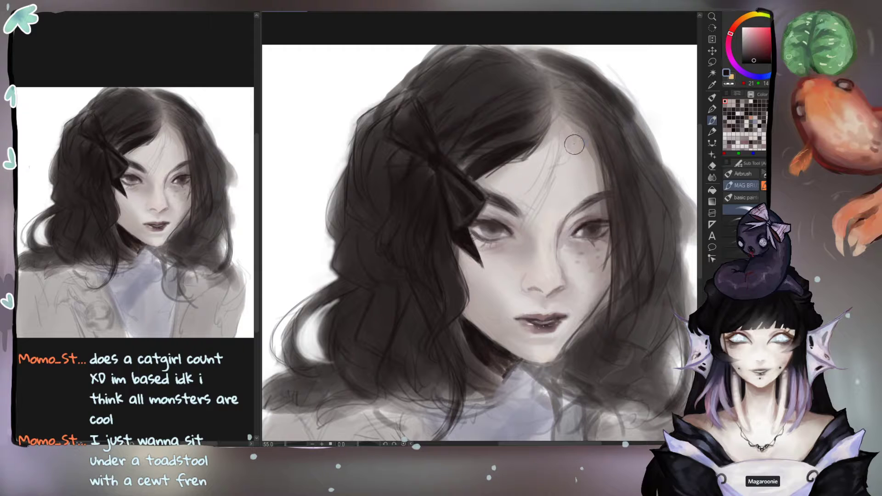
left_click(572, 144, "alt")
left_click(597, 202, "alt")
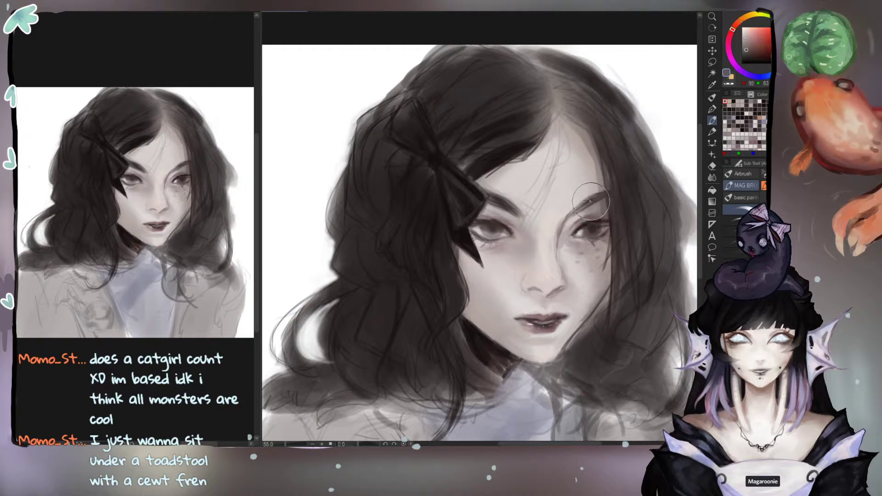
Step: Darken the fringe edge near the parting and the hair between the crown and bow with a dark fringe tone
left_click(494, 159, "alt")
mouse_move(549, 121)
left_mouse_down()
mouse_move(508, 116)
mouse_move(512, 143)
mouse_move(543, 129)
mouse_move(534, 147)
mouse_move(547, 125)
left_mouse_up()
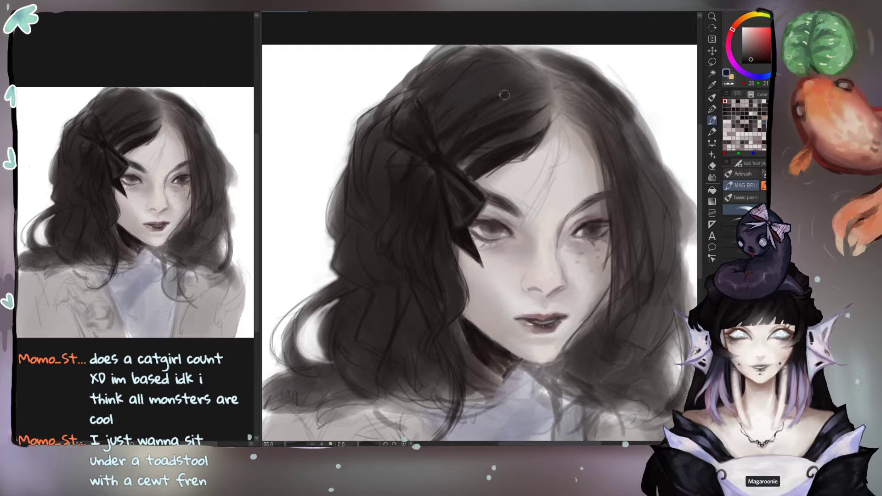
mouse_move(489, 150)
left_mouse_down()
mouse_move(480, 94)
mouse_move(446, 82)
mouse_move(440, 69)
mouse_move(415, 91)
mouse_move(428, 70)
mouse_move(418, 74)
mouse_move(451, 57)
mouse_move(471, 60)
mouse_move(461, 58)
mouse_move(487, 115)
mouse_move(465, 88)
mouse_move(447, 115)
mouse_move(440, 78)
mouse_move(463, 63)
mouse_move(417, 160)
mouse_move(407, 129)
mouse_move(362, 156)
mouse_move(390, 236)
mouse_move(345, 304)
left_mouse_up()
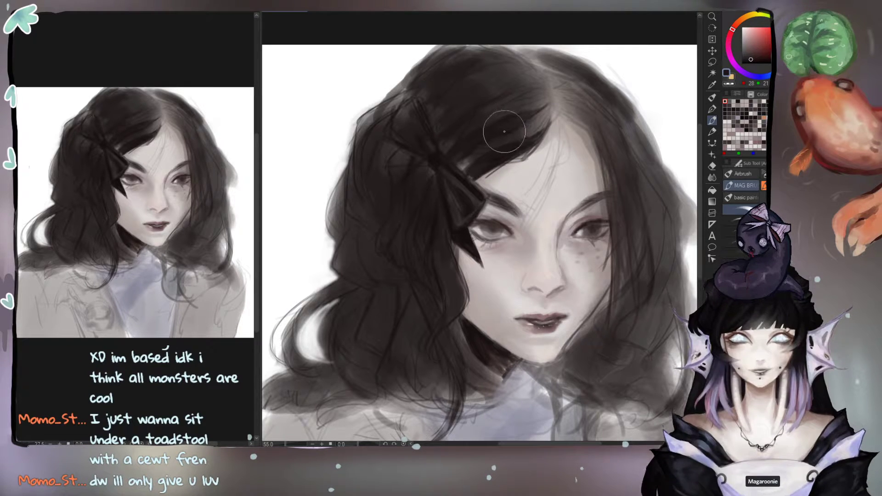
Step: Fill in the hair between the bow and fringe with dark tones sampled nearby, using a smaller brush
left_click(489, 154, "alt")
key("bracketleft")
key("bracketleft")
key("bracketleft")
left_click_drag(462, 159, 469, 171)
left_click(457, 242, "alt")
left_click(446, 209, "alt")
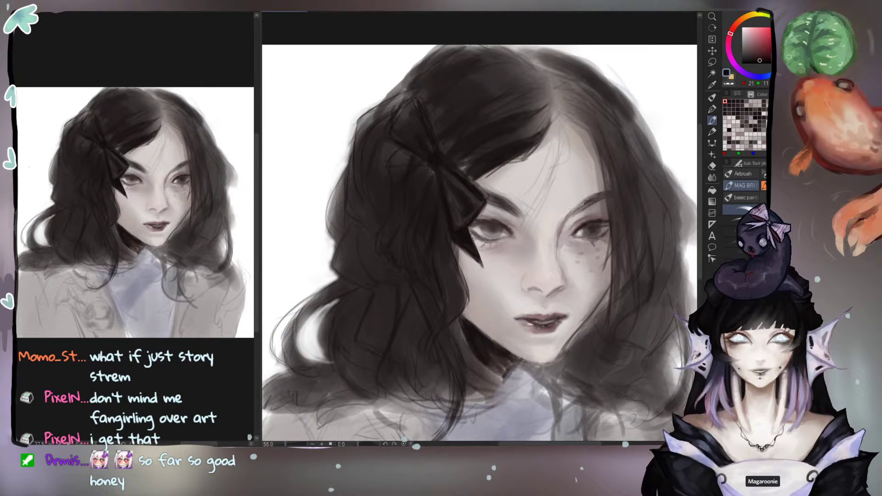
Step: Refine the fringe's lower edge where it meets the bow, alternating between sampled forehead and dark hair tones
left_click(504, 180, "alt")
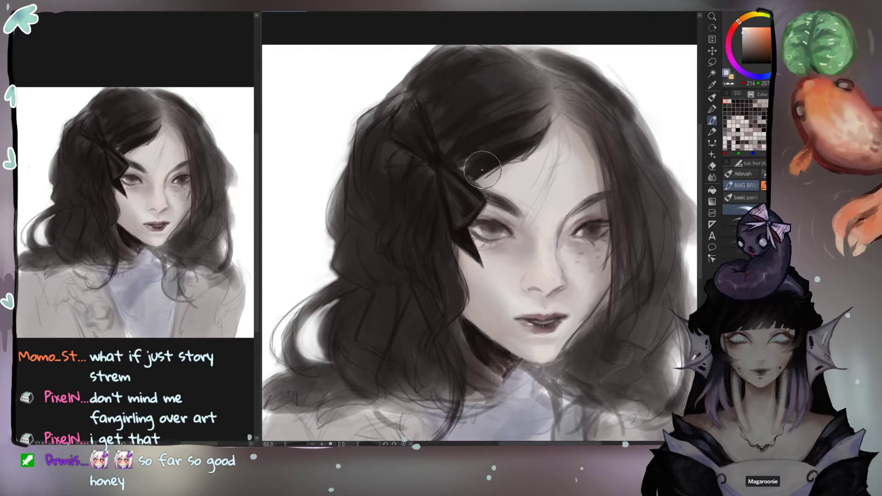
left_click(468, 172, "alt")
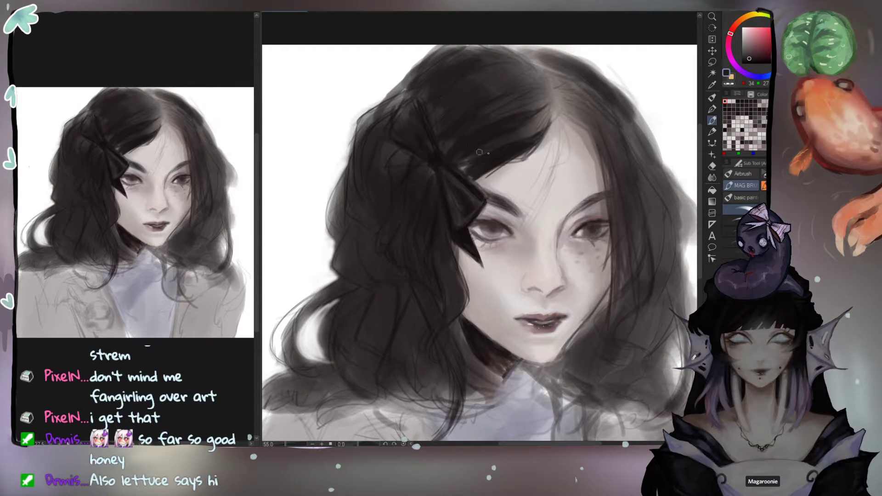
left_click(509, 141, "alt")
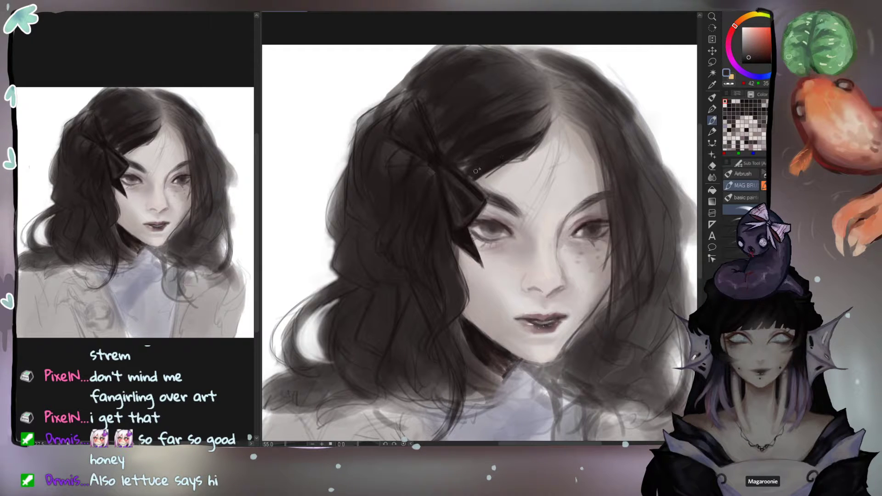
left_click(505, 153, "alt")
left_click(504, 153, "alt")
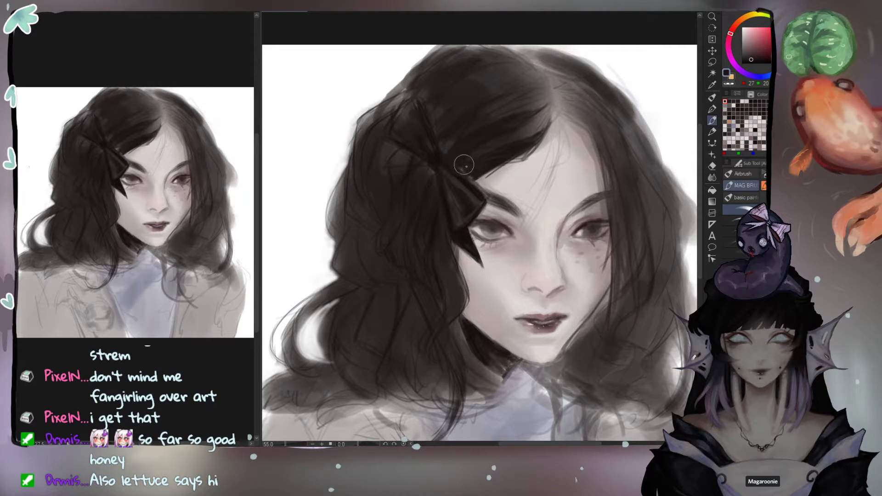
left_click(496, 149, "alt")
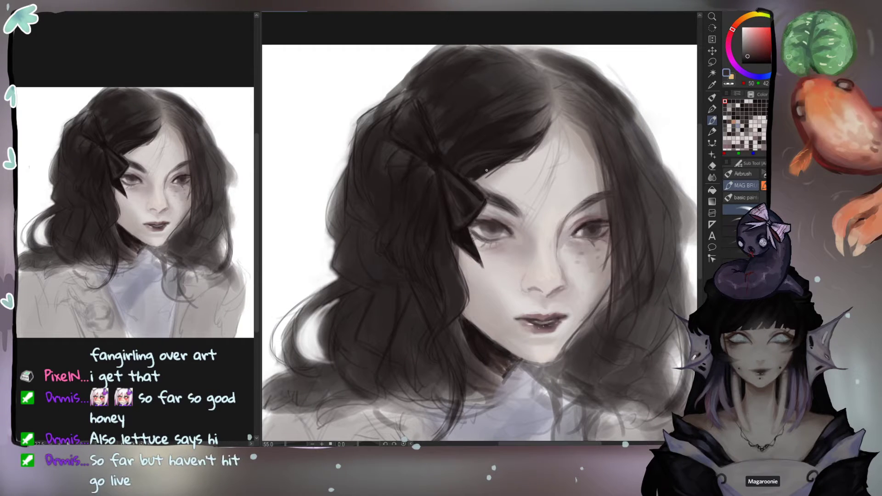
left_click(469, 161, "alt")
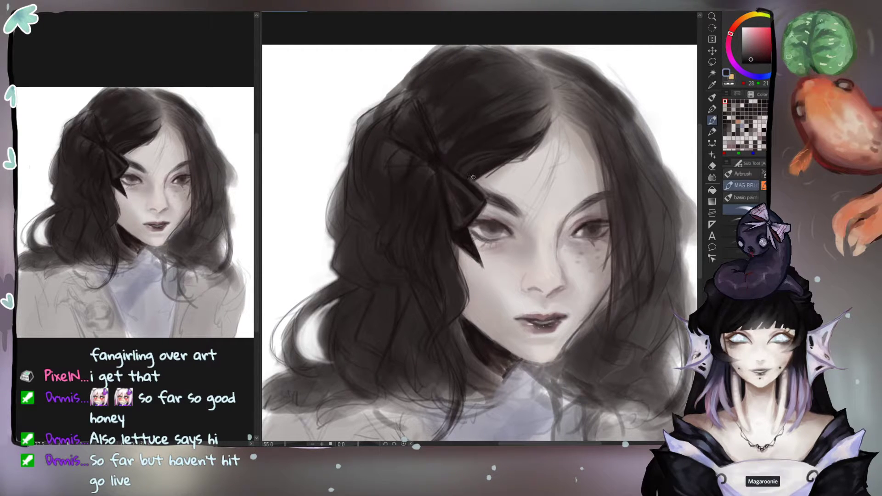
left_click(478, 178, "alt")
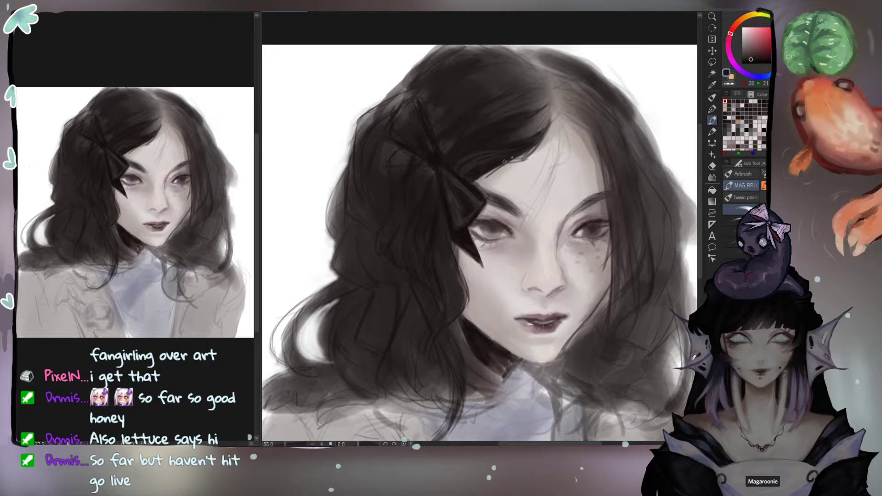
Step: Clean up the forehead skin beneath the fringe edge with light and mid skin tones sampled from the forehead
left_click(505, 173, "alt")
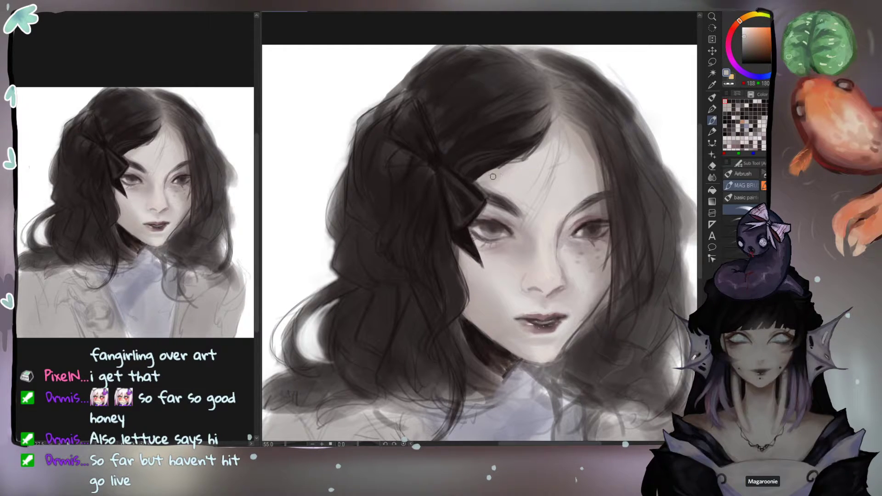
left_click_drag(503, 170, 478, 181)
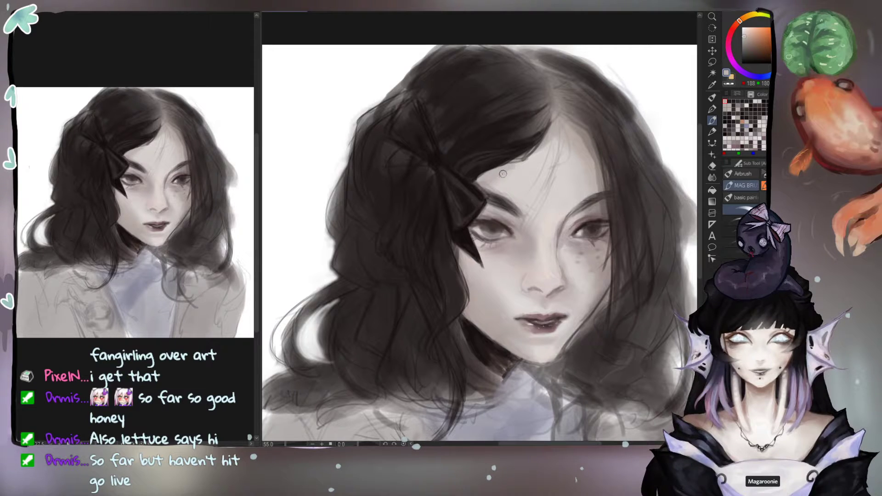
left_click(483, 185, "alt")
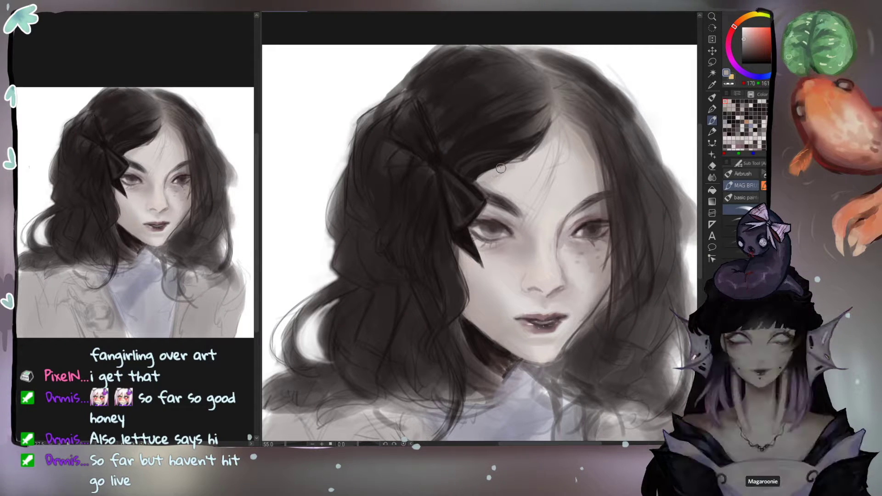
left_click(506, 175, "alt")
mouse_move(505, 174)
left_mouse_down()
mouse_move(479, 203)
mouse_move(486, 198)
mouse_move(481, 223)
mouse_move(501, 222)
left_mouse_up()
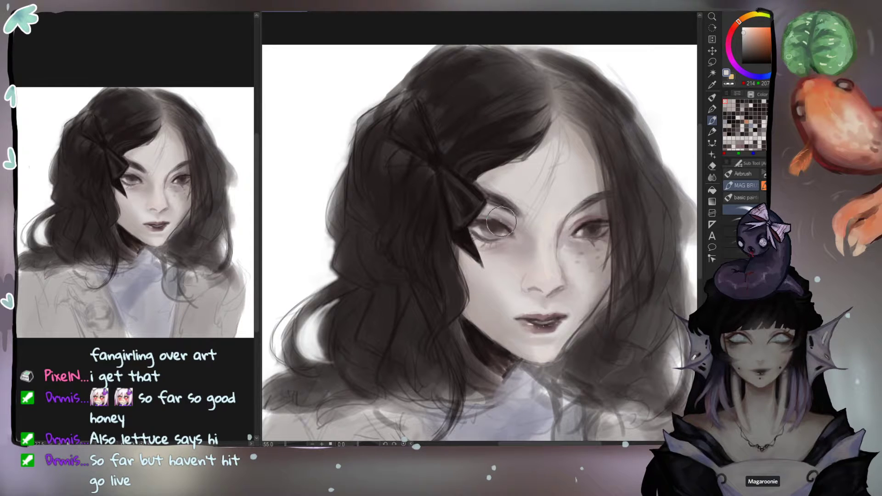
left_click(495, 175, "alt")
mouse_move(495, 175)
left_mouse_down()
mouse_move(520, 163)
mouse_move(527, 144)
mouse_move(490, 176)
mouse_move(532, 144)
mouse_move(524, 140)
mouse_move(554, 109)
mouse_move(561, 86)
mouse_move(491, 91)
mouse_move(533, 123)
mouse_move(540, 145)
mouse_move(543, 137)
mouse_move(529, 155)
mouse_move(522, 148)
mouse_move(507, 160)
mouse_move(537, 146)
mouse_move(523, 156)
left_mouse_up()
Step: Darken the fringe's lower edge with a sampled hair tone, and deepen the bow's knot with a near-black
left_click(543, 137, "alt")
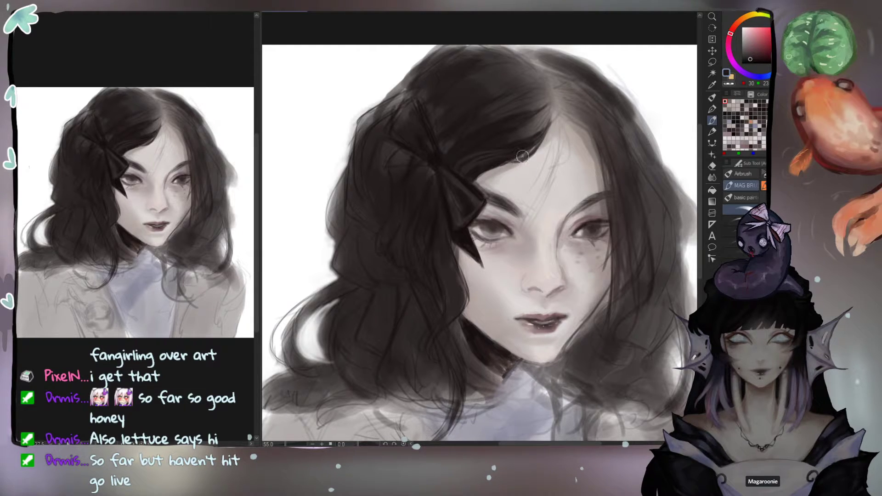
left_click(539, 143, "alt")
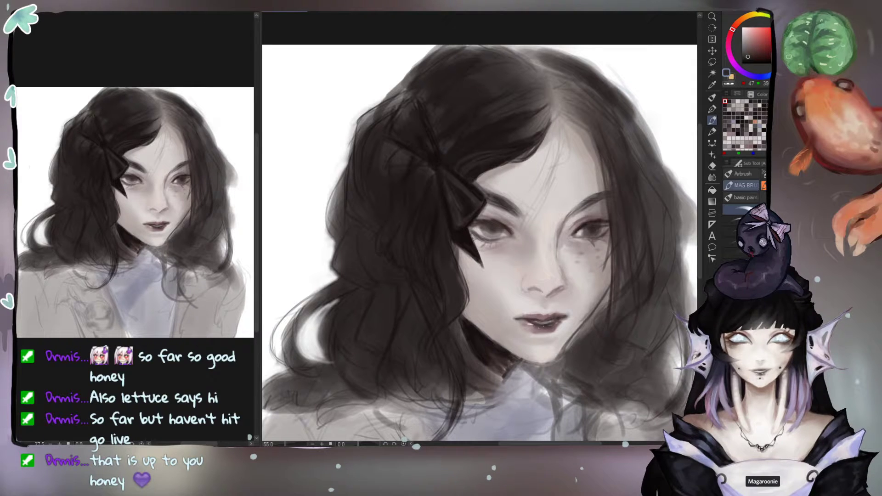
left_click(466, 189, "alt")
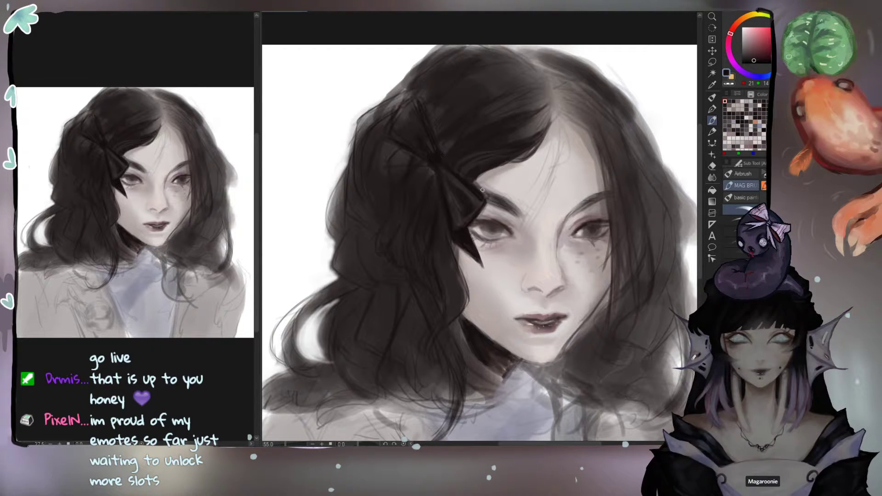
left_click(437, 158, "alt")
left_click_drag(756, 59, 760, 61)
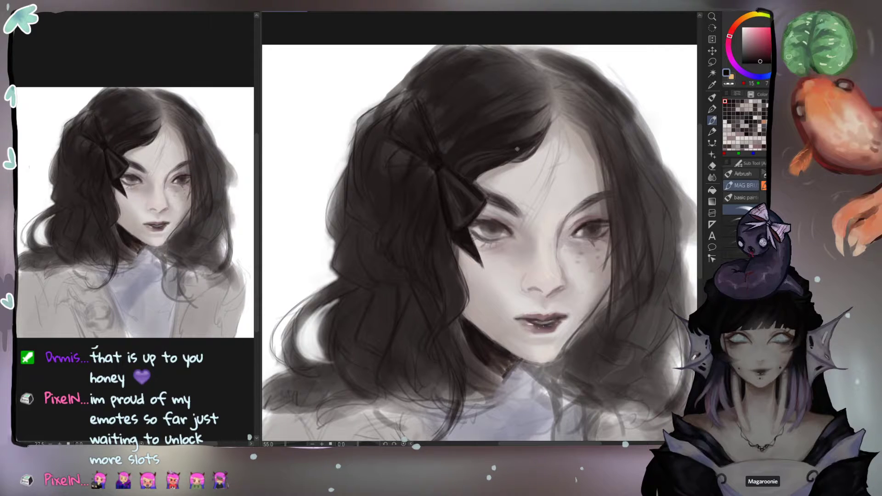
left_click(767, 60)
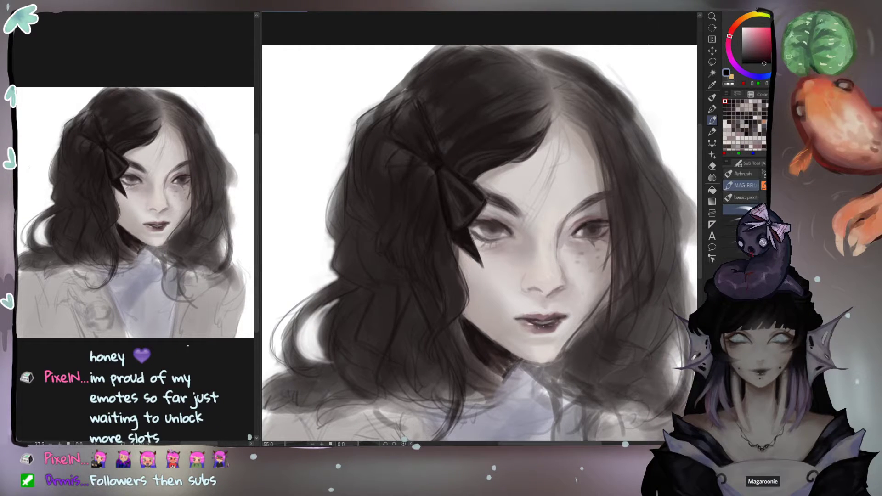
Step: Switch to the basic paint brush, undo a test stroke, and block in the bow's lower loop in near-black at a smaller size
left_click(742, 197)
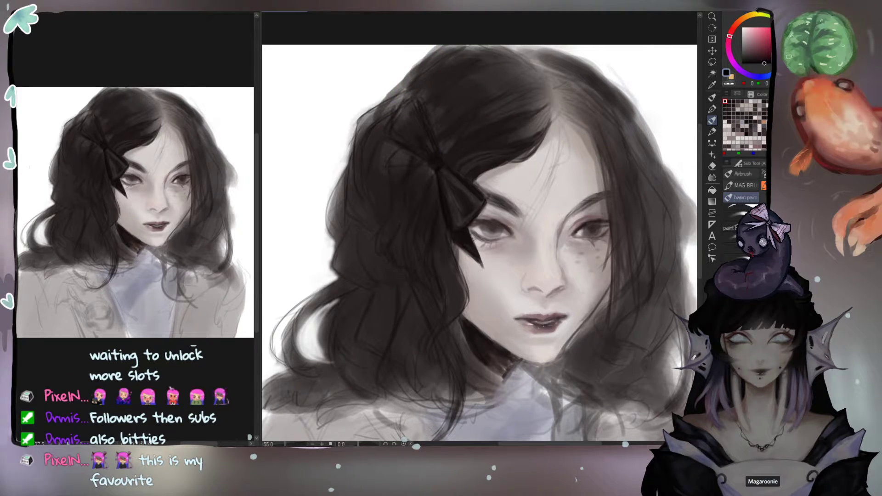
key("b")
mouse_move(519, 198)
left_mouse_down()
mouse_move(541, 190)
mouse_move(554, 154)
mouse_move(590, 193)
left_mouse_up()
key("ctrl+z")
key("[")
key("[")
key("[")
mouse_move(458, 203)
left_mouse_down()
mouse_move(439, 166)
mouse_move(469, 212)
mouse_move(460, 211)
mouse_move(480, 203)
left_mouse_up()
Step: Fill the bow's upper loop, knot and remaining lower loop with solid near-black, adjusting the brush size
key("[")
key("[")
key("]")
key("]")
mouse_move(430, 174)
left_mouse_down()
mouse_move(416, 121)
mouse_move(406, 123)
mouse_move(399, 131)
mouse_move(428, 156)
mouse_move(446, 205)
mouse_move(412, 126)
mouse_move(397, 130)
mouse_move(412, 112)
left_mouse_up()
left_click_drag(470, 207, 471, 230)
left_click(759, 62)
mouse_move(448, 184)
left_mouse_down()
mouse_move(459, 227)
mouse_move(470, 214)
left_mouse_up()
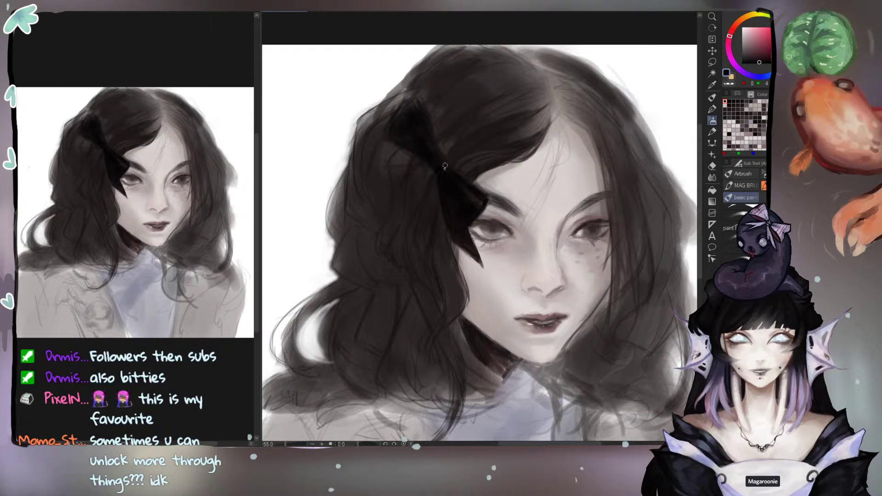
Step: Refine the bow's knot and lower loop edges with near-black tones sampled from the bow
left_click(448, 179, "alt")
left_click_drag(447, 179, 442, 175)
left_click(465, 206, "alt")
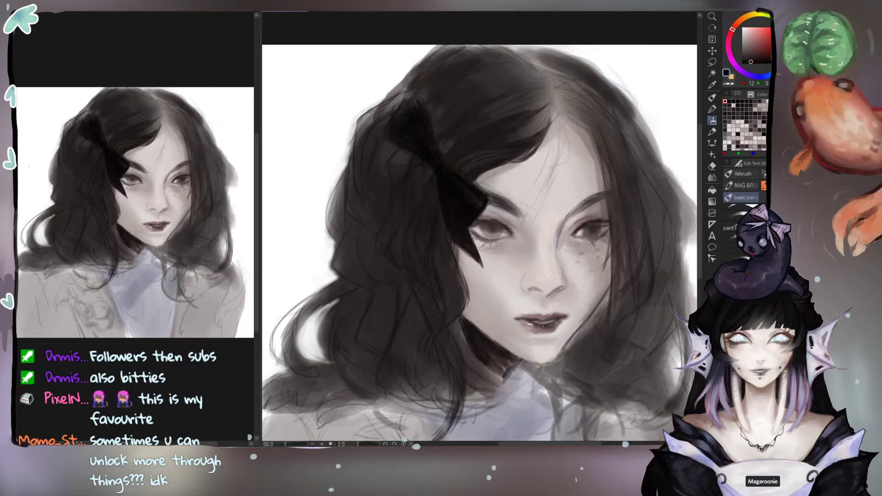
key("b")
mouse_move(472, 195)
left_mouse_down()
mouse_move(460, 212)
mouse_move(483, 198)
left_mouse_up()
left_click(462, 211, "alt")
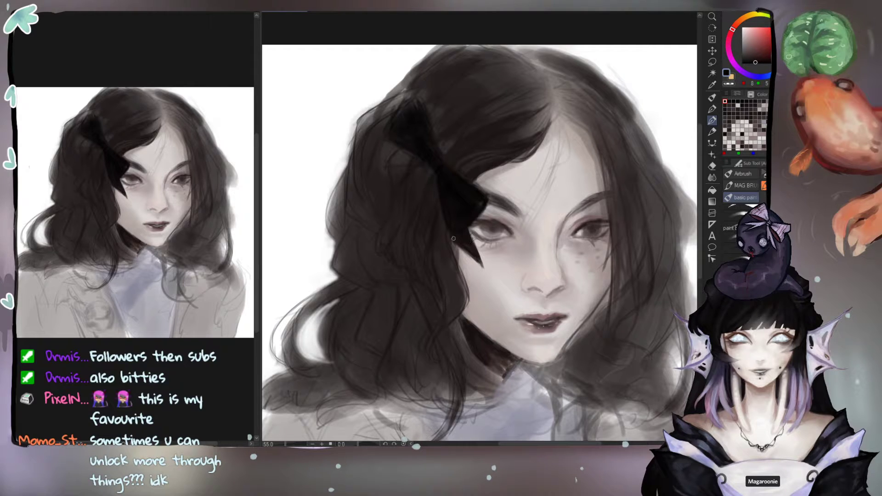
left_click(759, 63)
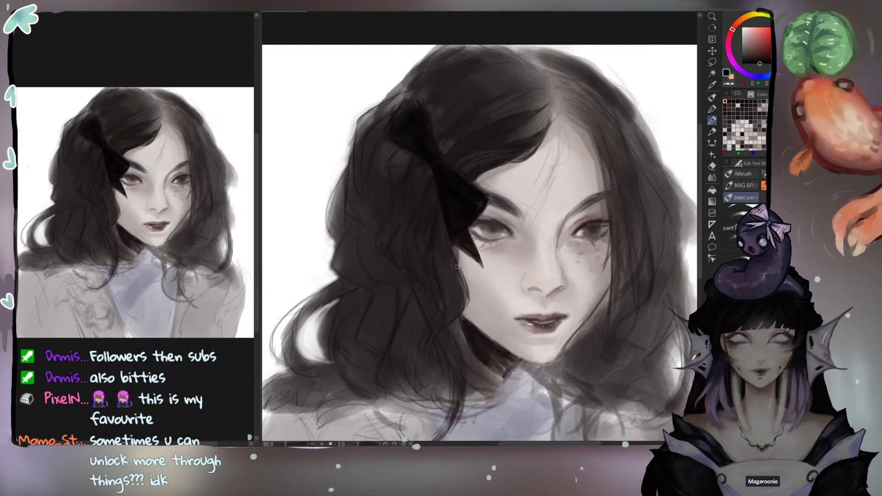
Step: Touch up the hair around the bow's lower loop with dark tones sampled from the adjacent strands
left_click(445, 262, "alt")
left_click(443, 234, "alt")
left_click(474, 173, "alt")
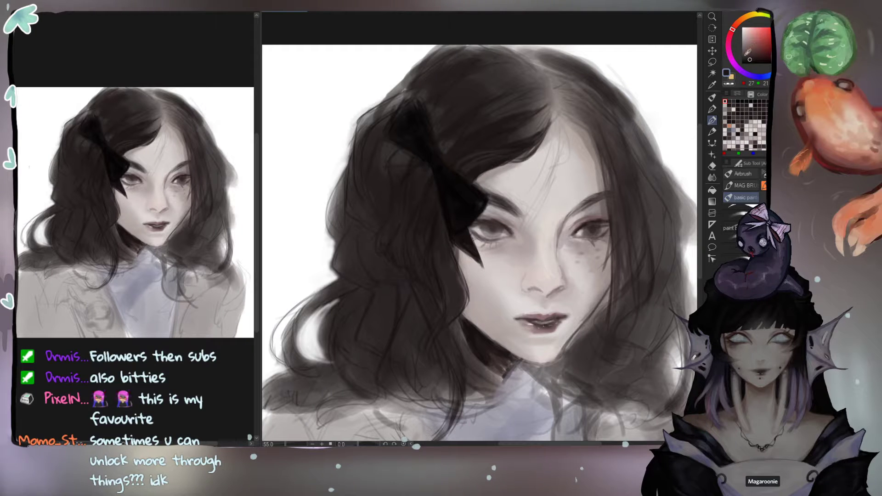
left_click(466, 176, "alt")
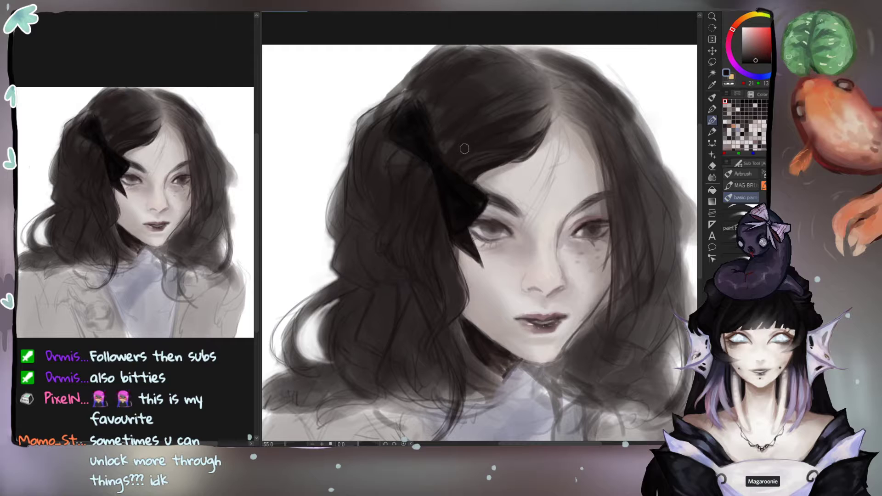
Step: Paint dark strands from the parting across the fringe and crown towards the bow, varying the brush size
left_click_drag(523, 122, 557, 101)
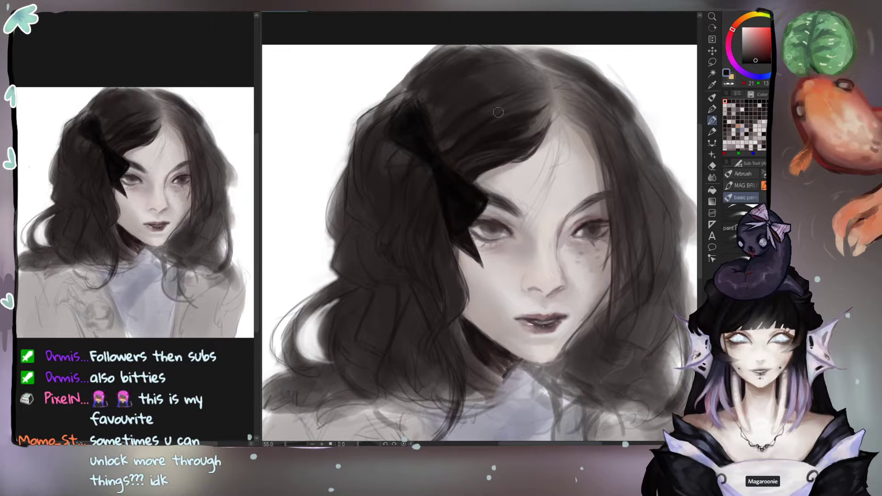
mouse_move(535, 102)
left_mouse_down()
mouse_move(486, 123)
mouse_move(515, 103)
mouse_move(549, 102)
mouse_move(469, 130)
mouse_move(510, 102)
mouse_move(464, 125)
left_mouse_up()
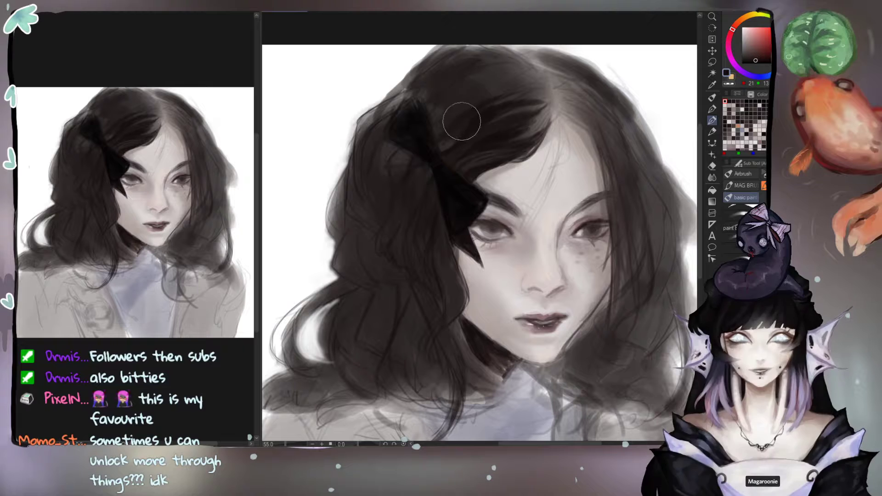
mouse_move(490, 85)
left_mouse_down()
mouse_move(461, 105)
mouse_move(459, 87)
mouse_move(468, 82)
mouse_move(459, 104)
mouse_move(477, 76)
mouse_move(448, 92)
left_mouse_up()
key("]")
key("]")
key("]")
key("]")
key("[")
key("[")
key("[")
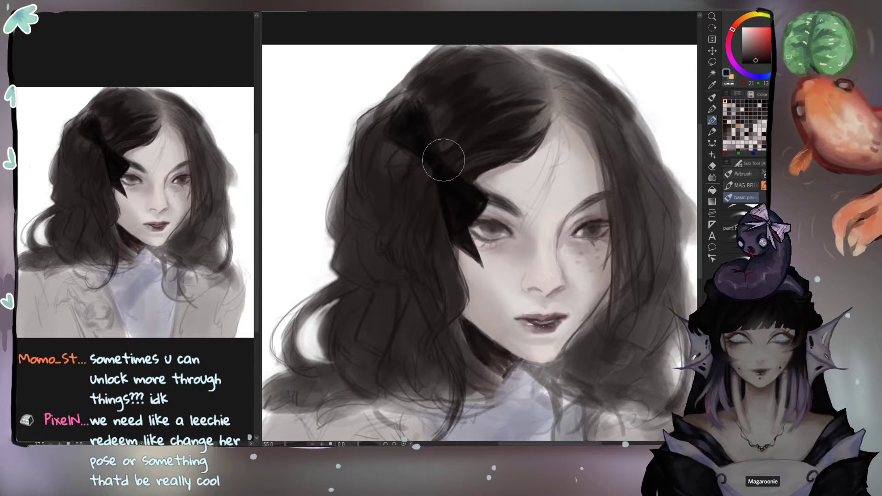
mouse_move(424, 144)
left_mouse_down()
mouse_move(415, 138)
mouse_move(412, 149)
left_mouse_up()
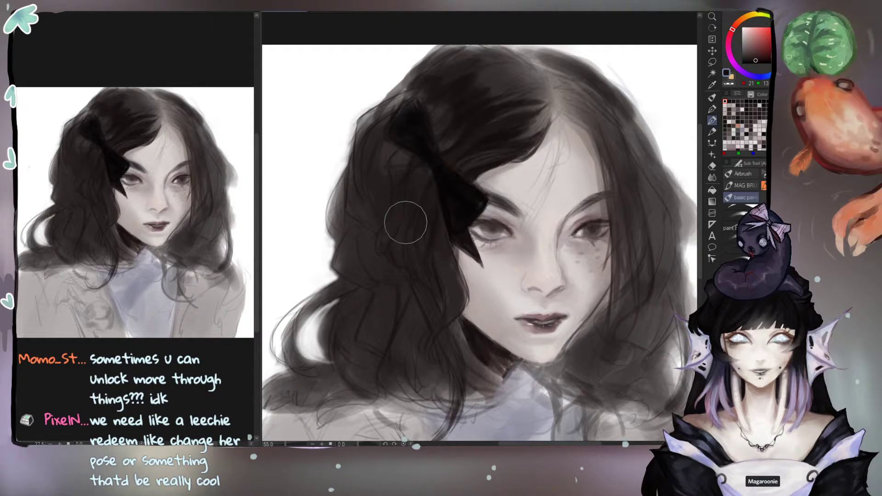
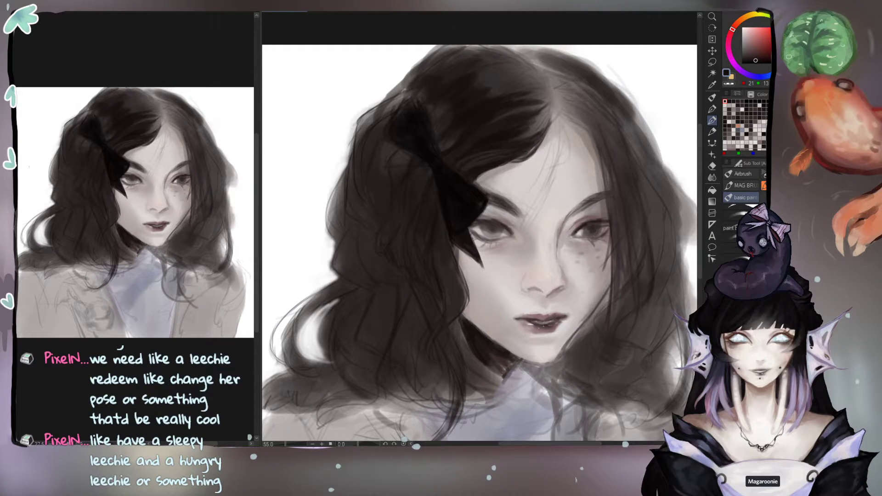
Step: Add near-black strands across the crown between the bow and the parting, increasing the brush size
left_click(760, 62)
left_click_drag(488, 118, 437, 147)
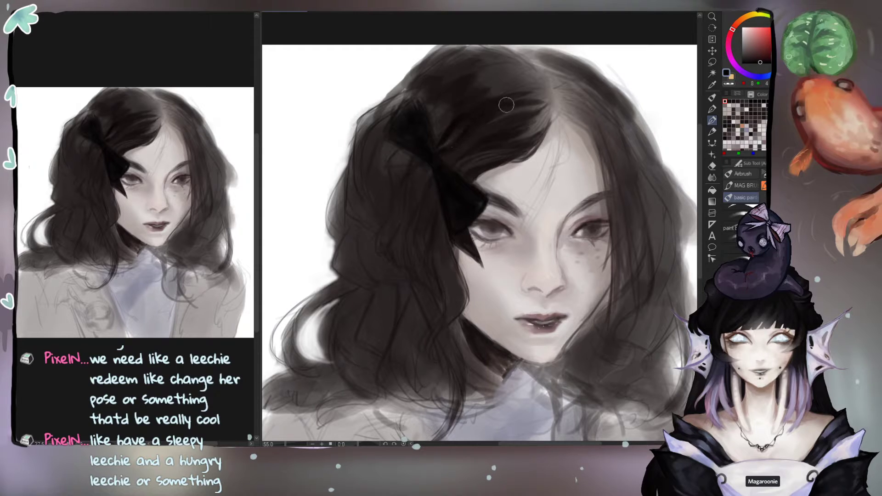
mouse_move(436, 128)
left_mouse_down()
mouse_move(476, 85)
mouse_move(465, 91)
mouse_move(516, 71)
mouse_move(491, 76)
mouse_move(447, 113)
mouse_move(478, 82)
left_mouse_up()
key("]")
key("]")
key("]")
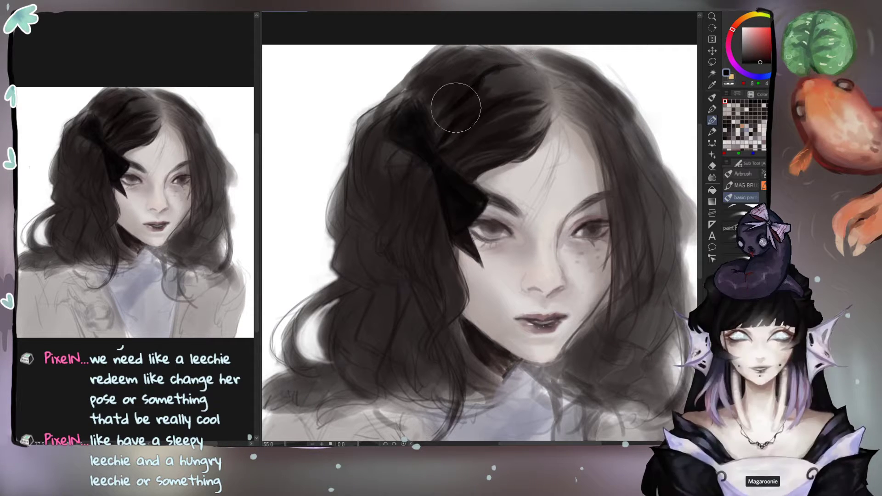
mouse_move(435, 138)
left_mouse_down()
mouse_move(462, 129)
mouse_move(430, 103)
mouse_move(423, 110)
mouse_move(443, 84)
mouse_move(477, 64)
mouse_move(498, 67)
mouse_move(477, 93)
mouse_move(489, 113)
mouse_move(503, 87)
left_mouse_up()
Step: Deepen the crown's overall shadow with a much larger brush and a dark tone sampled from the fringe
key("]")
key("]")
key("]")
key("]")
key("]")
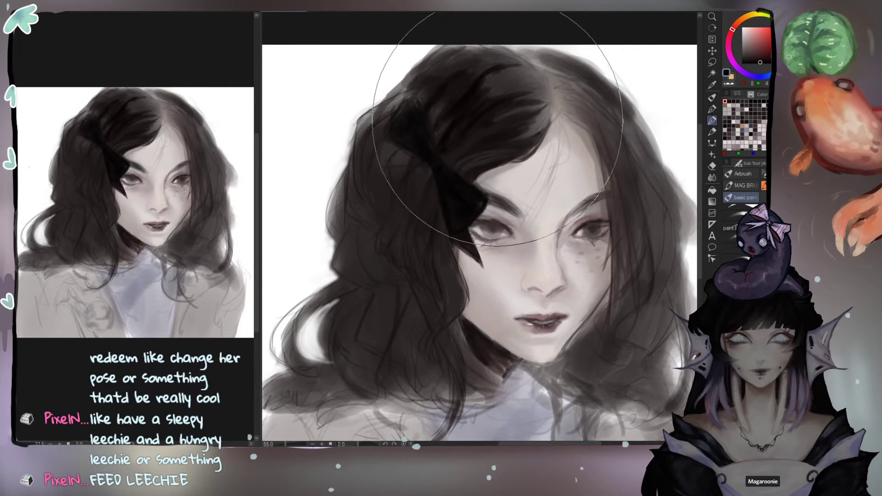
left_click(514, 119, "alt")
mouse_move(513, 119)
left_mouse_down()
mouse_move(520, 89)
mouse_move(532, 81)
mouse_move(521, 73)
mouse_move(482, 54)
mouse_move(440, 57)
mouse_move(503, 67)
mouse_move(517, 83)
mouse_move(488, 95)
mouse_move(477, 67)
mouse_move(459, 75)
mouse_move(488, 75)
mouse_move(497, 104)
mouse_move(501, 79)
left_mouse_up()
Step: Darken the hair along the fringe side of the parting with a smaller brush and a tone sampled from the crown
key("[")
key("[")
key("[")
key("[")
left_click(500, 81, "alt")
mouse_move(521, 71)
left_mouse_down()
mouse_move(502, 78)
mouse_move(519, 88)
mouse_move(503, 93)
mouse_move(516, 89)
mouse_move(492, 79)
mouse_move(542, 64)
mouse_move(547, 111)
left_mouse_up()
Step: Blend lighter grey-brown strands into the fringe beside the bow with tones sampled from the fringe and near the parting
key("bracketleft")
left_click(495, 137, "alt")
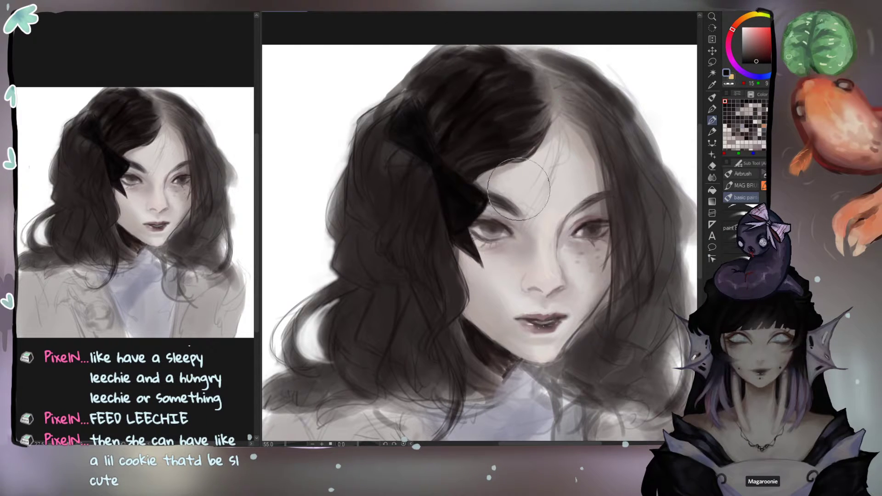
left_click(474, 160, "alt")
left_click(475, 159, "alt")
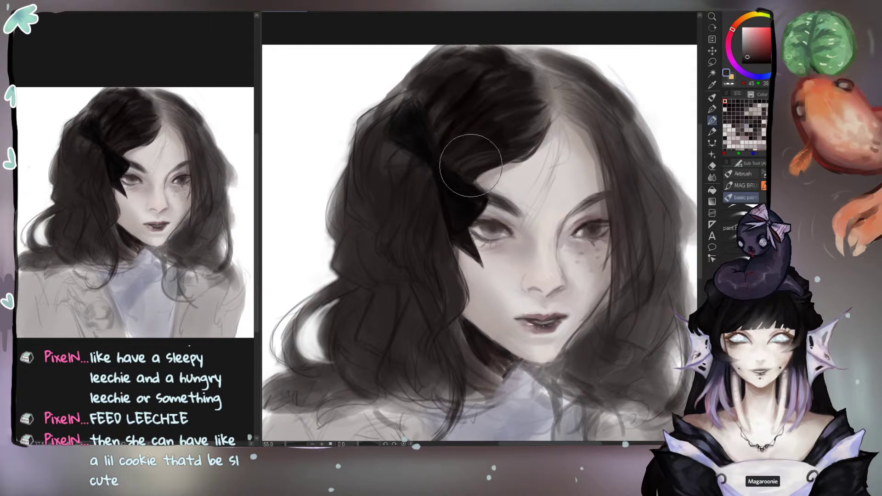
left_click(531, 122, "alt")
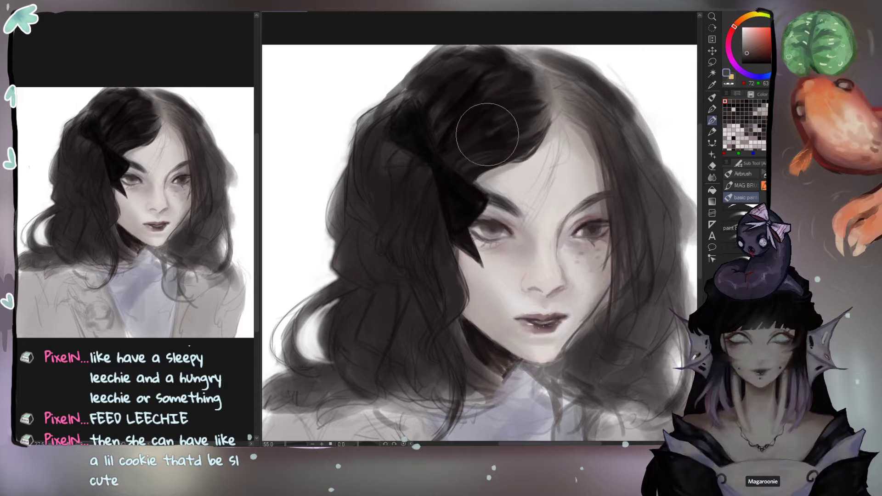
Step: Darken the gaps between the fringe strands with near-black and dark tones sampled from the fringe
left_click(468, 100, "alt")
mouse_move(470, 103)
left_mouse_down()
mouse_move(489, 132)
mouse_move(522, 89)
mouse_move(478, 132)
mouse_move(508, 122)
mouse_move(502, 130)
left_mouse_up()
left_click(765, 63)
left_click_drag(505, 120, 491, 132)
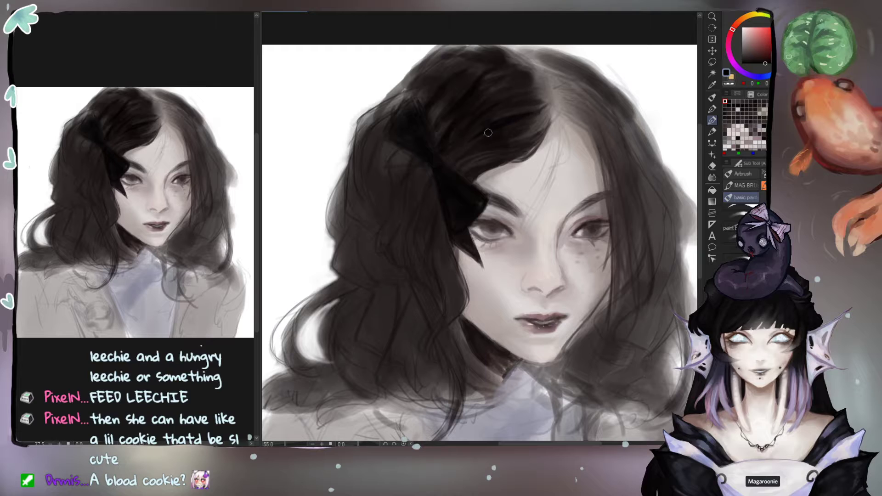
left_click(498, 117, "alt")
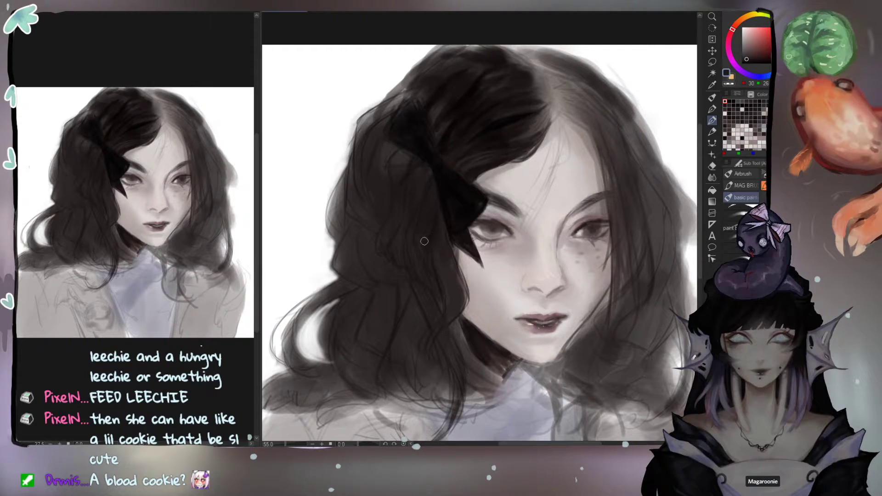
left_click(502, 125, "alt")
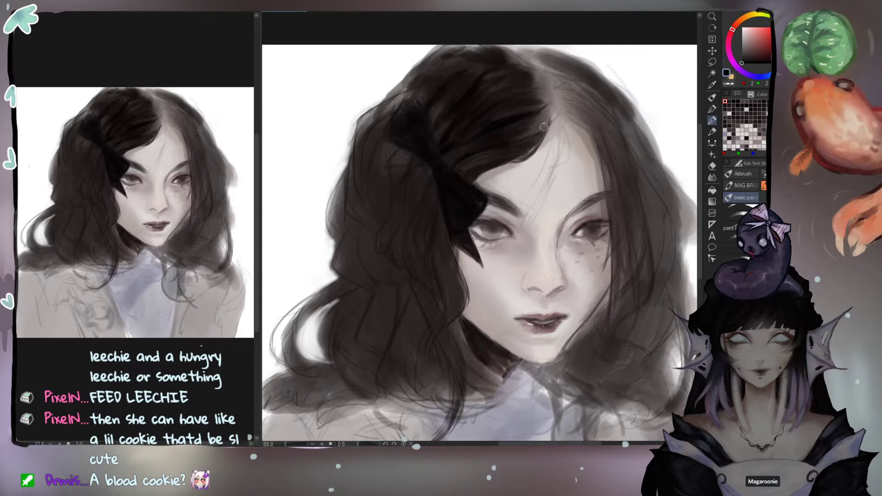
Step: Add a warmer brown tint along the fringe's lower edge near the bow, shifting the sampled hue toward orange
left_click(485, 161, "alt")
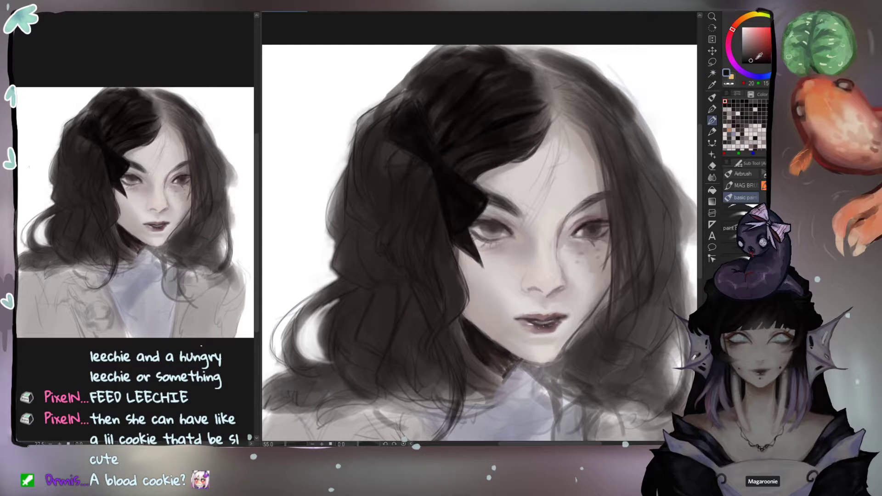
left_click_drag(733, 28, 739, 13)
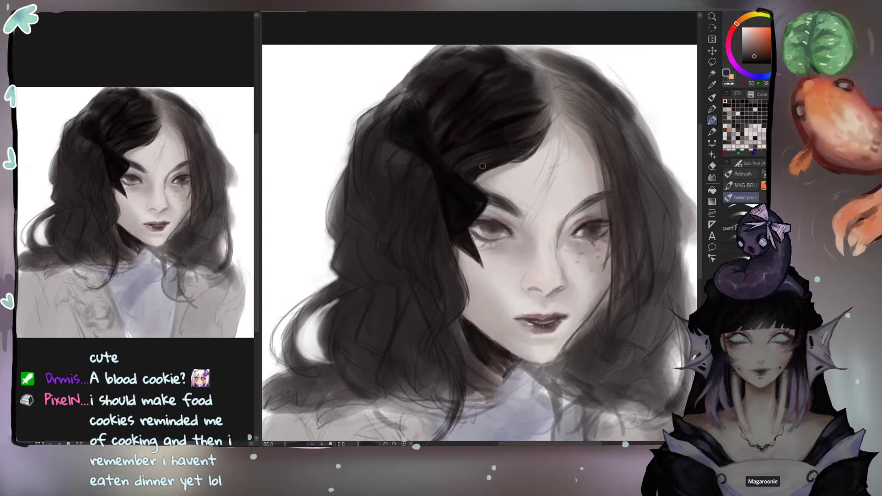
left_click_drag(483, 165, 494, 163)
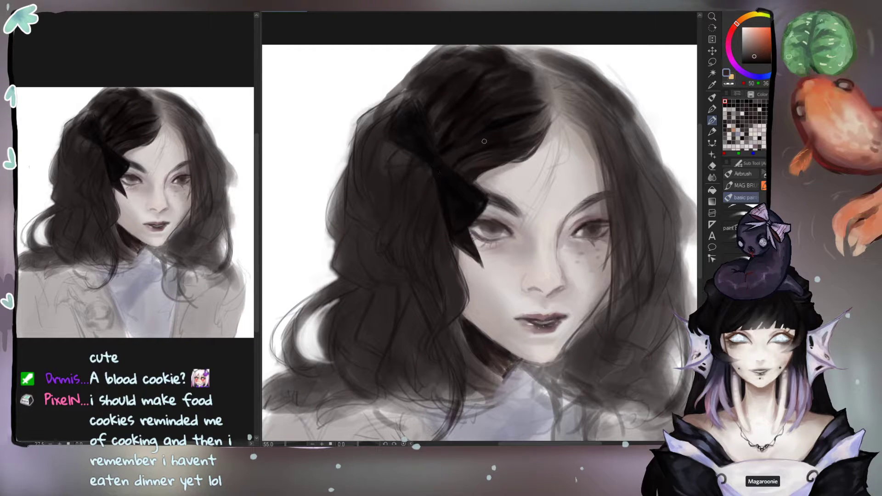
Step: Refine the fringe edge beside the bow with sampled dark tones, undoing a trial stroke at the parting
left_click(502, 120, "alt")
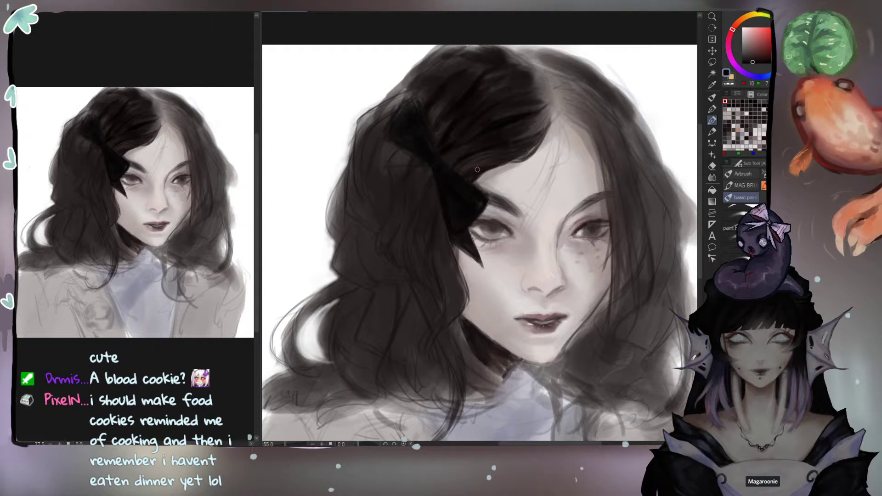
left_click(517, 129, "alt")
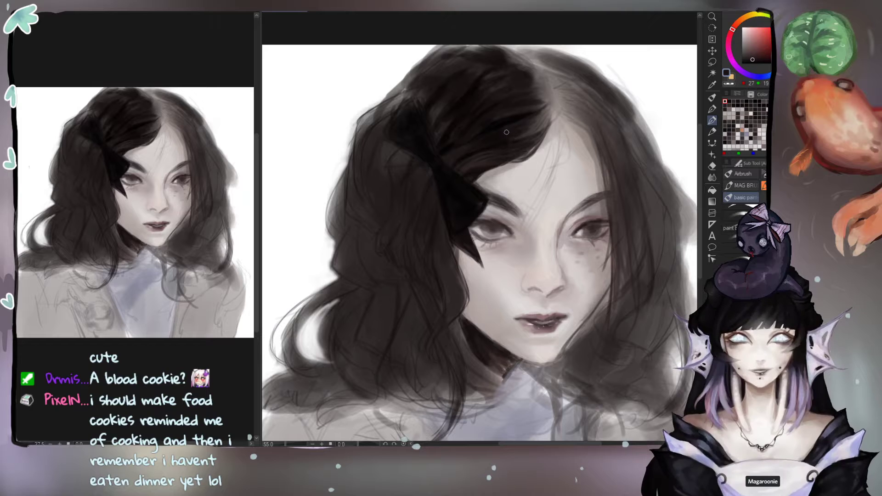
left_click_drag(527, 131, 552, 114)
key("ctrl+z")
left_click(463, 158, "alt")
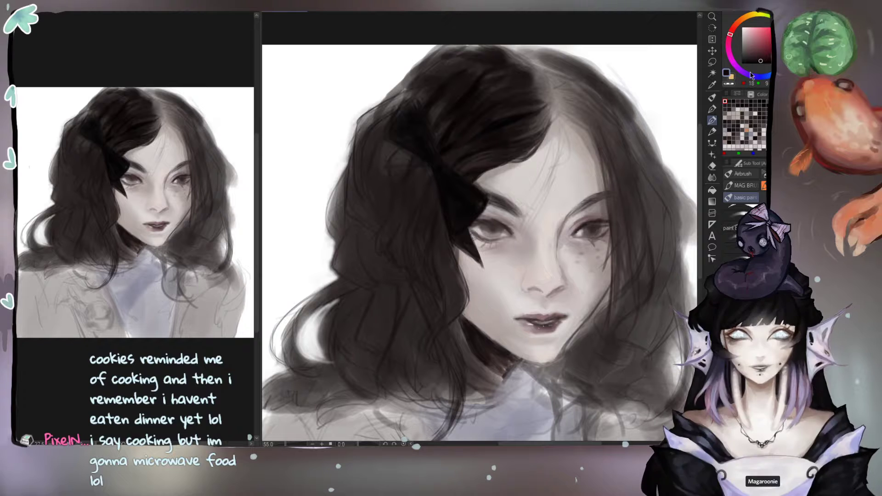
left_click_drag(481, 173, 475, 178)
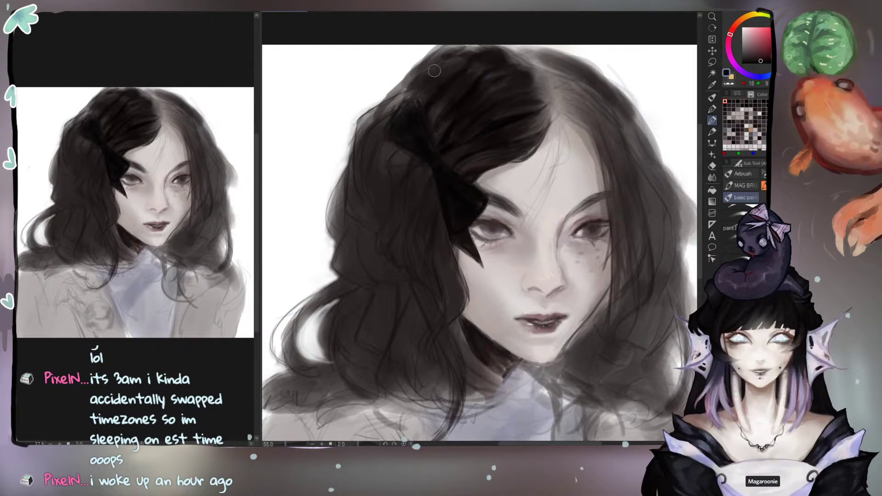
Step: Darken the crown's outer edge above the bow and the hair roots beside the bow's knot
mouse_move(434, 71)
left_mouse_down()
mouse_move(455, 50)
mouse_move(437, 82)
mouse_move(418, 101)
mouse_move(449, 56)
mouse_move(410, 101)
left_mouse_up()
mouse_move(447, 53)
left_mouse_down()
mouse_move(414, 104)
mouse_move(450, 61)
mouse_move(476, 54)
left_mouse_up()
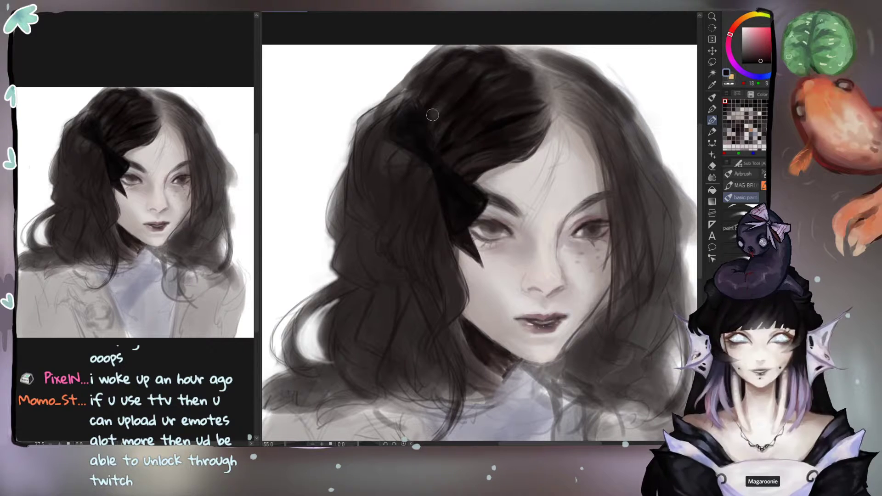
left_click(450, 151, "alt")
left_click_drag(442, 129, 437, 148)
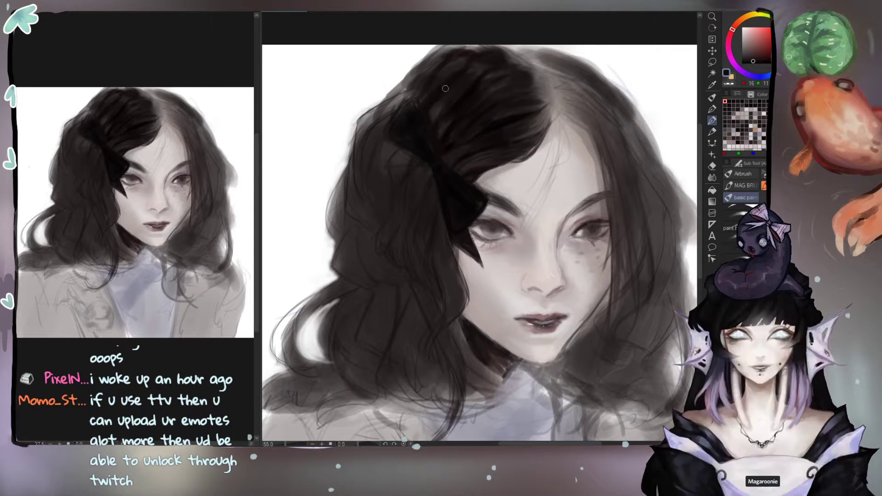
Step: Shade the crown above the bow with the MAG brush at a larger size, using dark brown and a tone sampled from the fringe
left_click(758, 59)
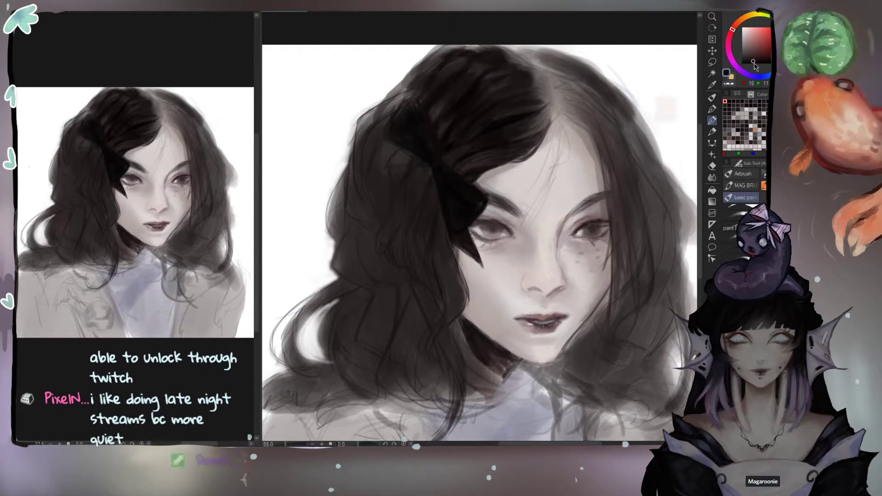
key("b")
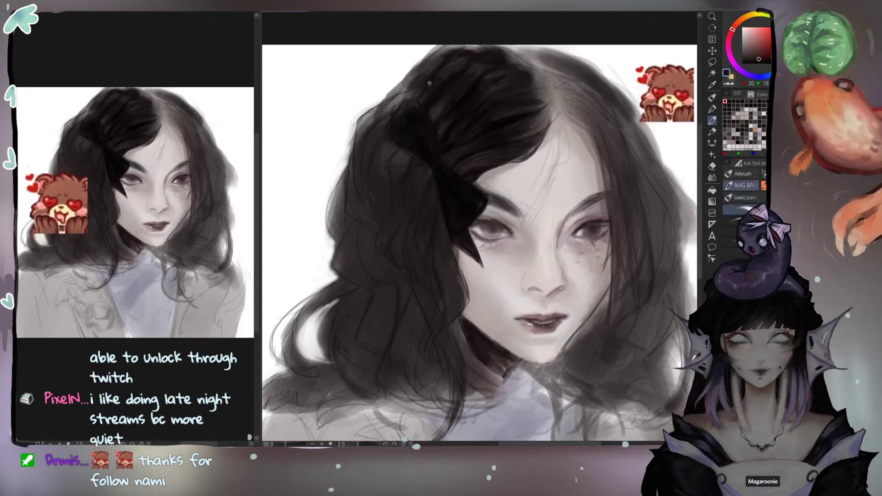
key("]")
key("]")
key("]")
mouse_move(436, 98)
left_mouse_down()
mouse_move(455, 91)
mouse_move(440, 106)
mouse_move(468, 78)
mouse_move(452, 132)
mouse_move(474, 145)
mouse_move(498, 122)
left_mouse_up()
left_click(507, 121, "alt")
key("[")
key("[")
mouse_move(445, 109)
left_mouse_down()
mouse_move(444, 129)
mouse_move(441, 109)
mouse_move(473, 67)
mouse_move(453, 63)
mouse_move(463, 65)
left_mouse_up()
Step: Add fine dark strands in the hair along the bow's inner edge with a much smaller brush and a locally sampled tone
key("[")
key("[")
key("[")
key("[")
key("[")
key("[")
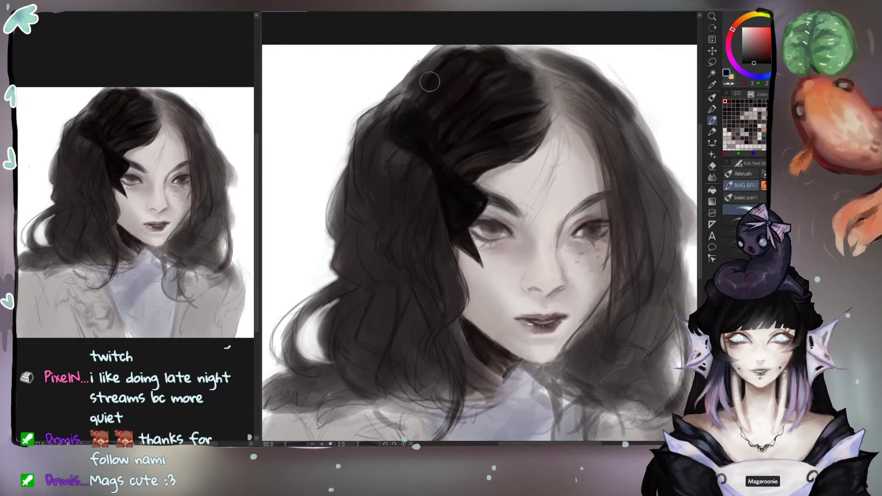
left_click_drag(448, 104, 431, 112)
mouse_move(487, 175)
left_mouse_down()
mouse_move(531, 144)
mouse_move(525, 155)
mouse_move(530, 142)
mouse_move(517, 155)
mouse_move(537, 133)
mouse_move(525, 156)
mouse_move(537, 122)
mouse_move(522, 121)
mouse_move(508, 138)
mouse_move(525, 124)
left_mouse_up()
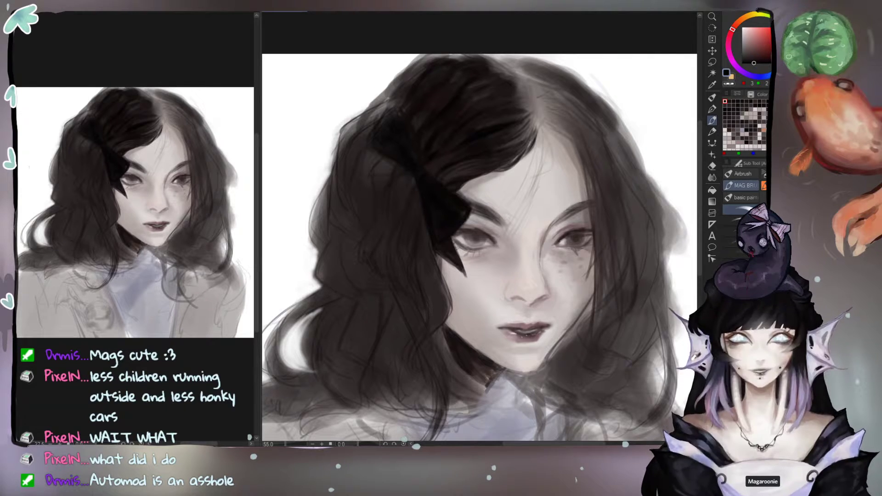
left_click(435, 156, "alt")
left_click_drag(436, 155, 428, 156)
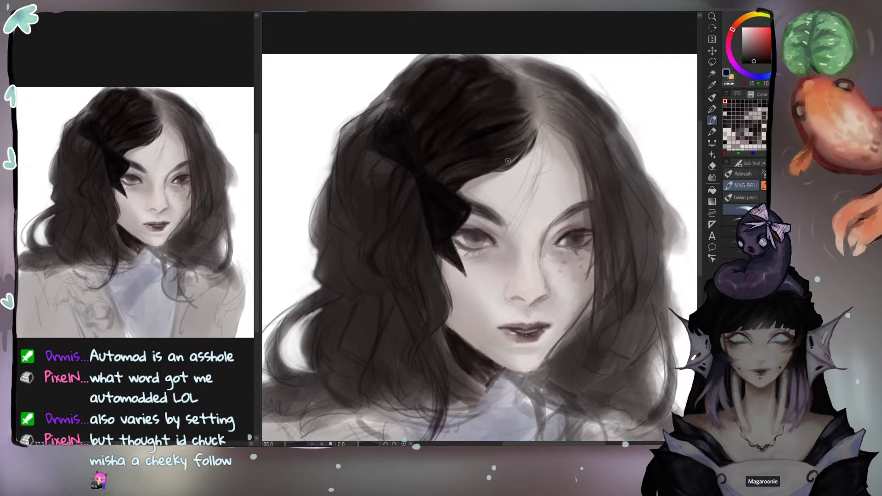
Step: Soften the hairline from the bow to the parting, alternating sampled forehead greys and dark hair tones
left_click(472, 182, "alt")
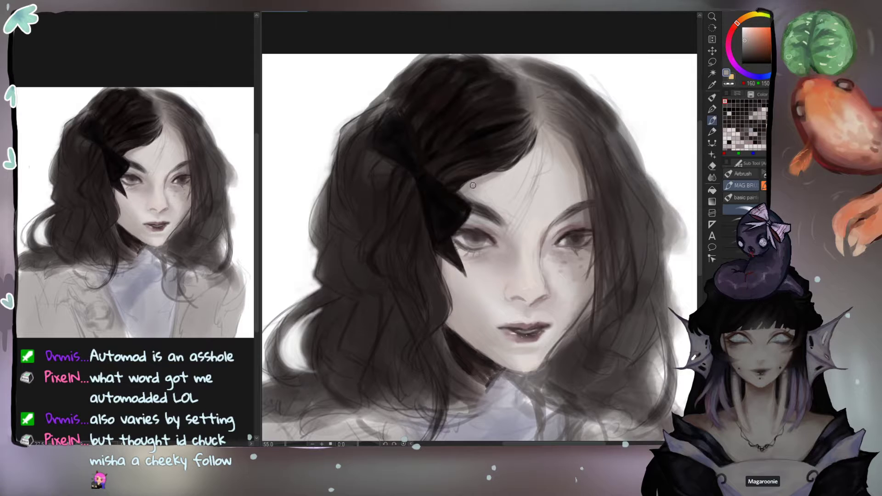
left_click(461, 182, "alt")
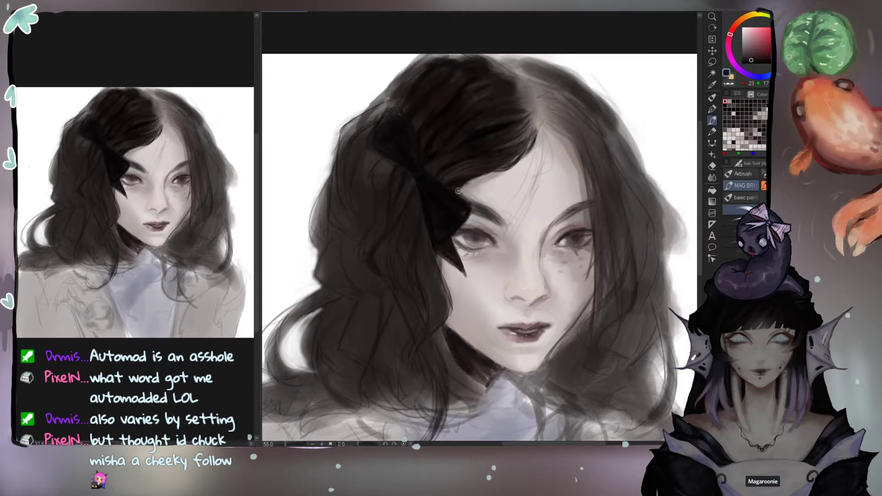
left_click(476, 181, "alt")
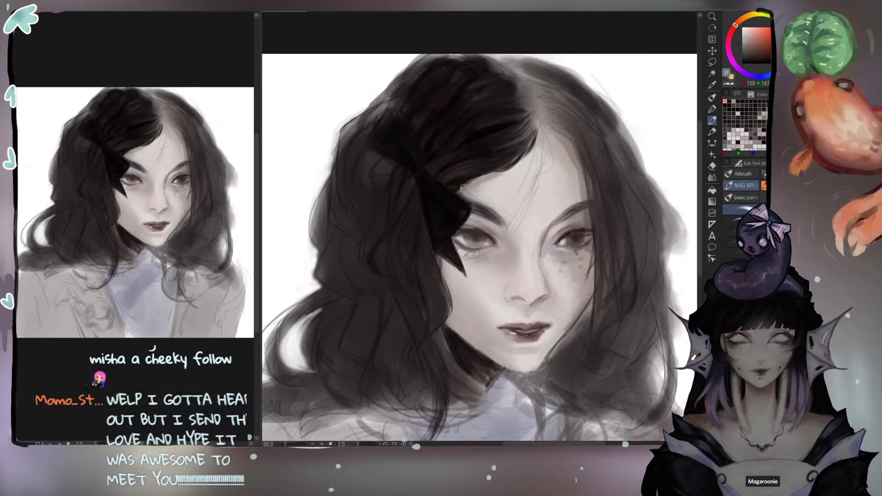
left_click(457, 185, "alt")
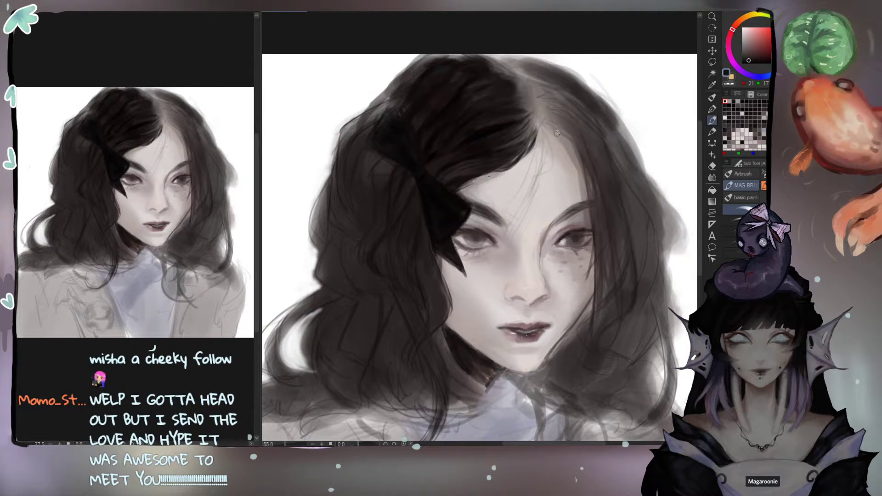
left_click(539, 136, "alt")
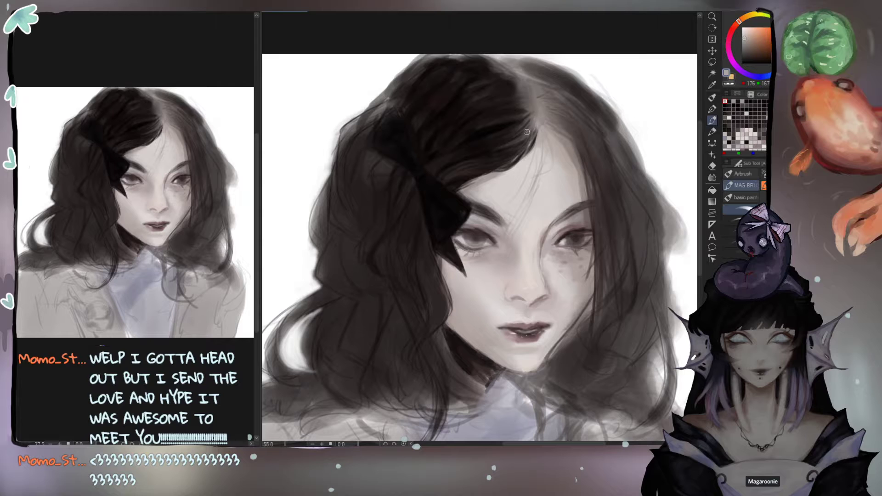
left_click(487, 160, "alt")
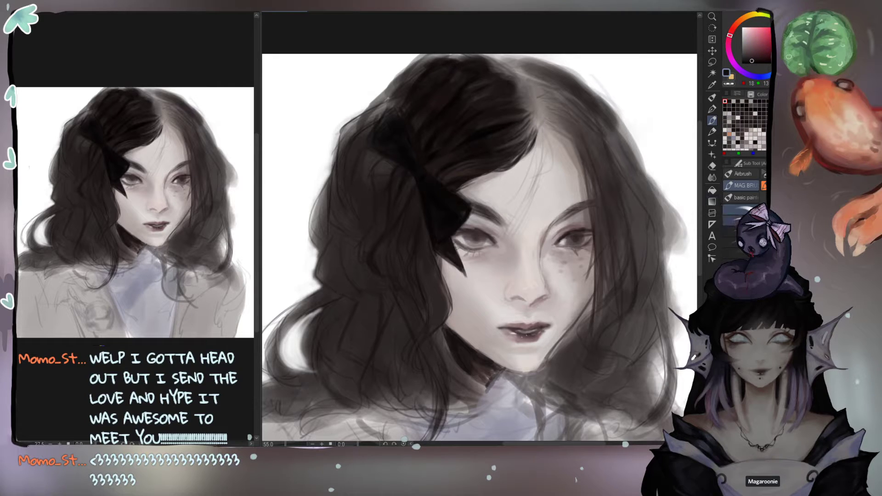
Step: Darken the fringe's tip near the parting with a much larger brush and a tone sampled from the fringe
key("bracketright")
key("bracketright")
key("bracketright")
key("bracketright")
key("bracketright")
key("bracketright")
left_click_drag(515, 137, 525, 124)
Step: Deepen the dark strands in the middle of the fringe with a much smaller brush and locally sampled near-black tones
left_click(488, 133, "alt")
key("bracketleft")
key("bracketleft")
key("bracketleft")
key("bracketleft")
key("bracketleft")
key("bracketleft")
key("bracketleft")
key("bracketleft")
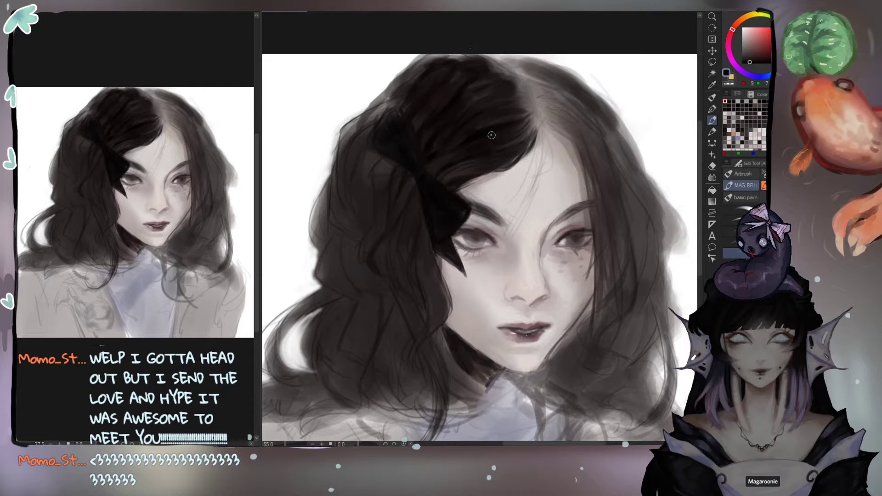
left_click(479, 130, "alt")
left_click_drag(479, 130, 473, 136)
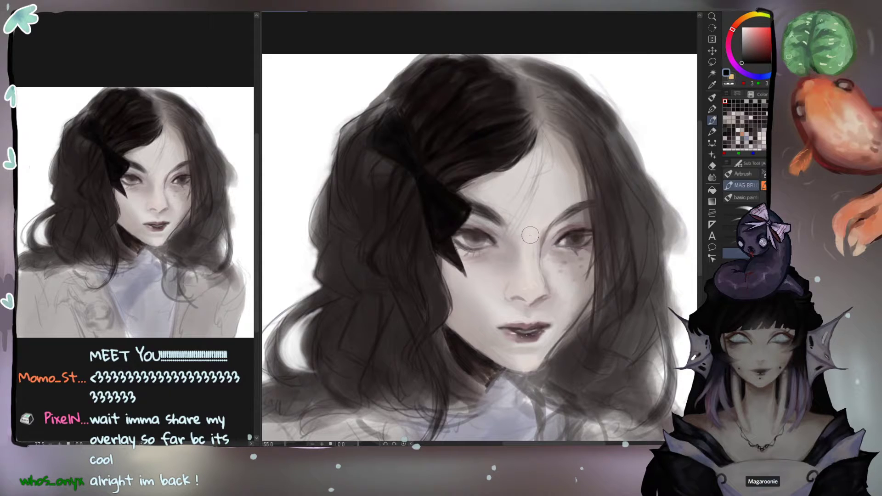
Step: Blend the shading along the nose bridge with light and grey skin tones sampled beside it
left_click(526, 258, "alt")
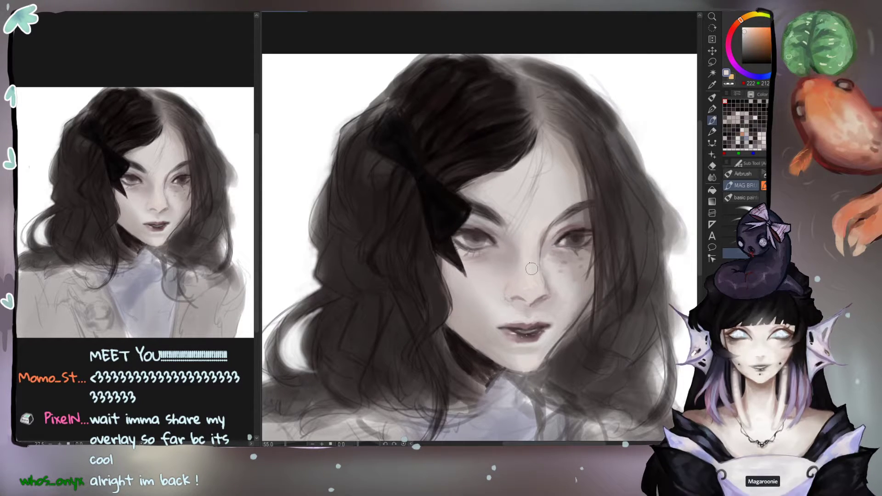
left_click(510, 251, "alt")
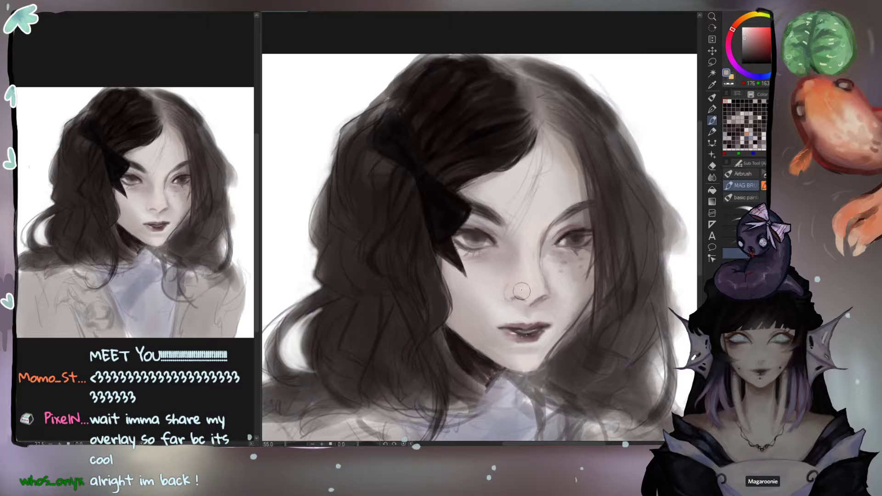
left_click(506, 257, "alt")
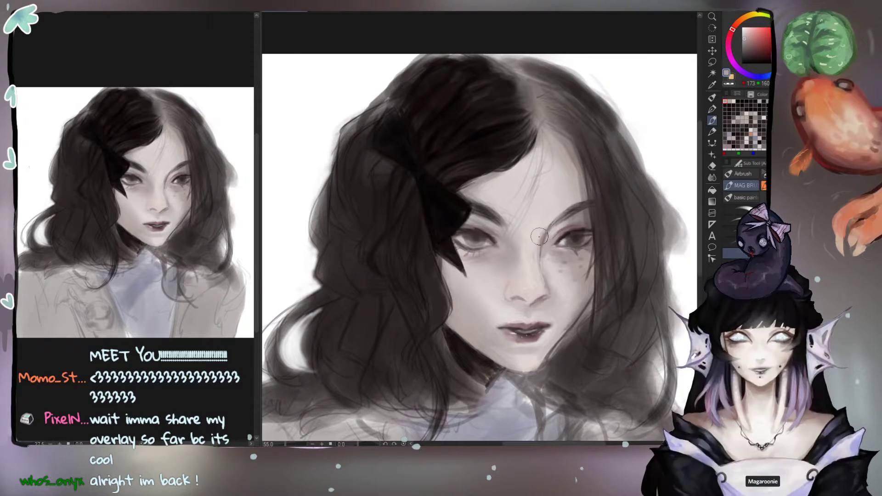
left_click_drag(529, 279, 536, 248)
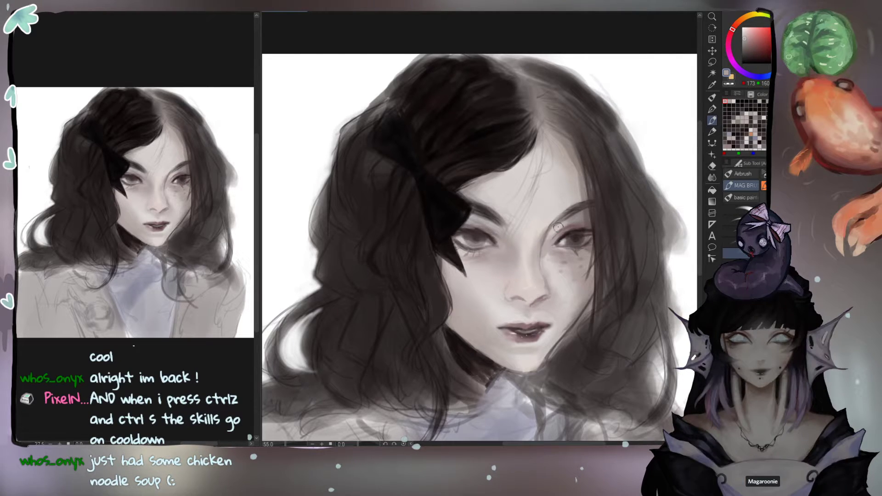
left_click(532, 234, "alt")
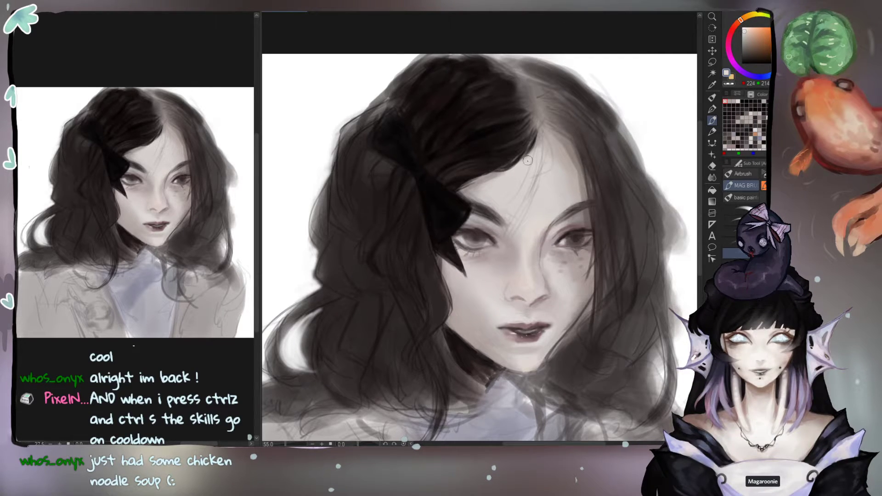
Step: Define the eyebrow opposite the bow with a near-black hair tone, softening it with sampled skin and brow tones
left_click(476, 139, "alt")
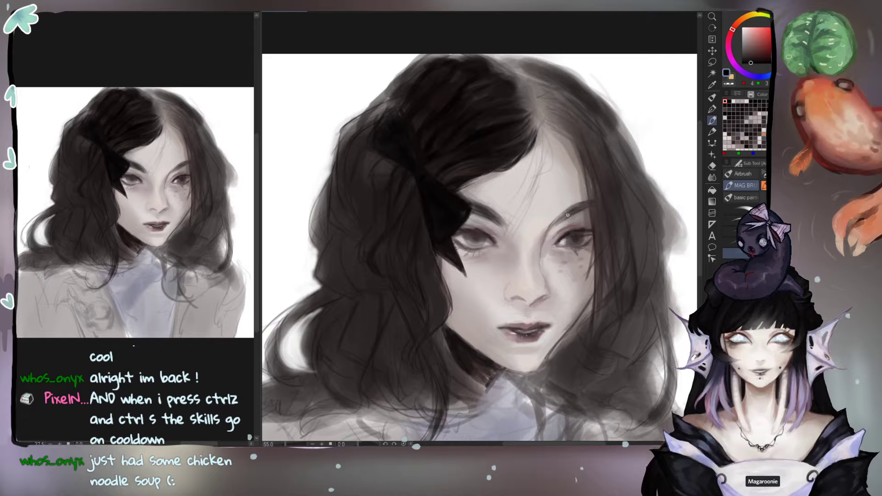
left_click_drag(577, 207, 569, 205)
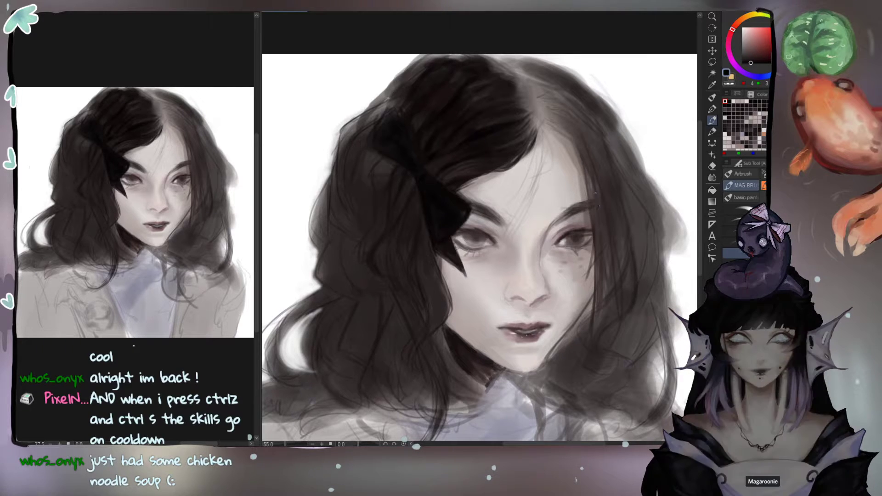
left_click(550, 211, "alt")
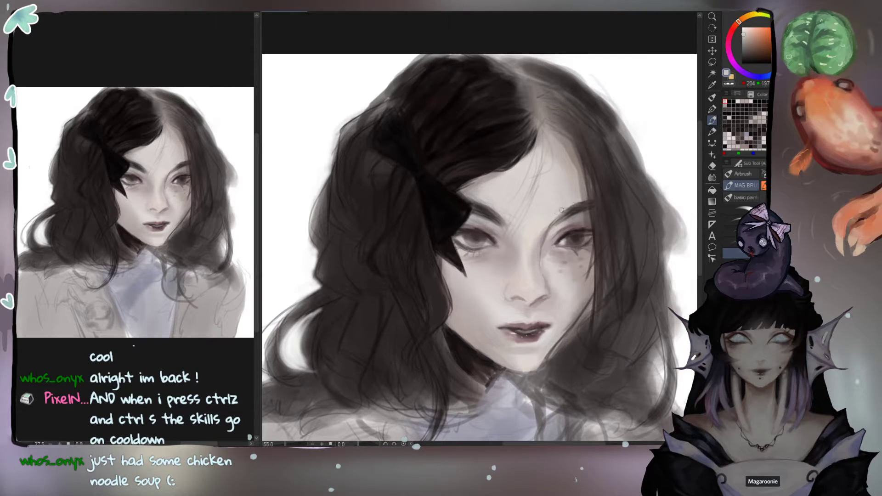
left_click(581, 207, "alt")
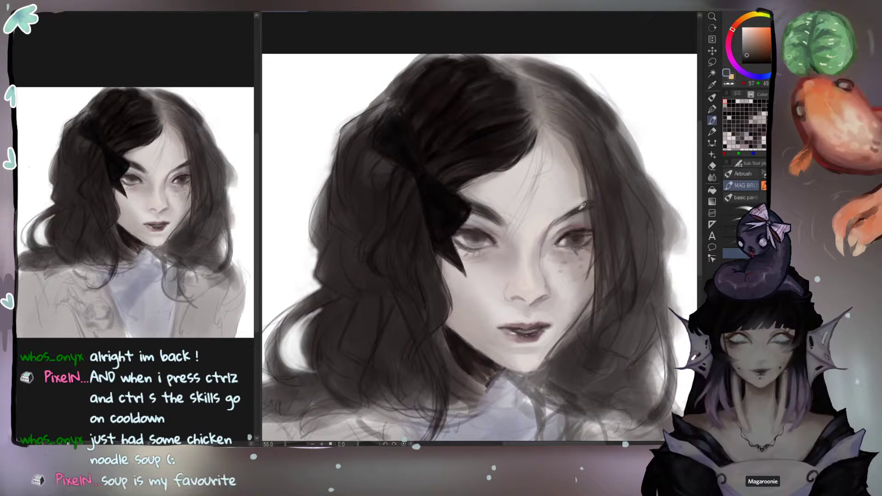
left_click(582, 205, "alt")
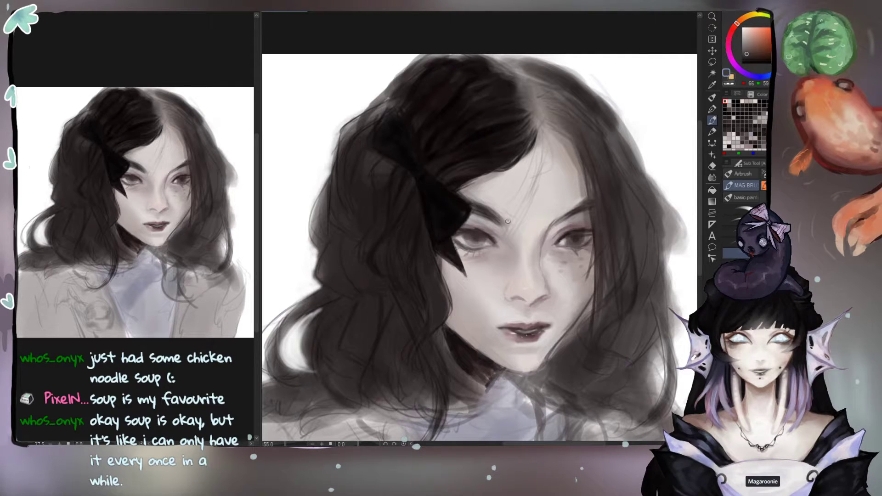
Step: Soften the eyebrow beside the bow and the skin above it with tones sampled from the forehead and brow
left_click(476, 187, "alt")
mouse_move(474, 185)
left_mouse_down()
mouse_move(469, 191)
mouse_move(500, 214)
left_mouse_up()
left_click(472, 193, "alt")
left_click(521, 215, "alt")
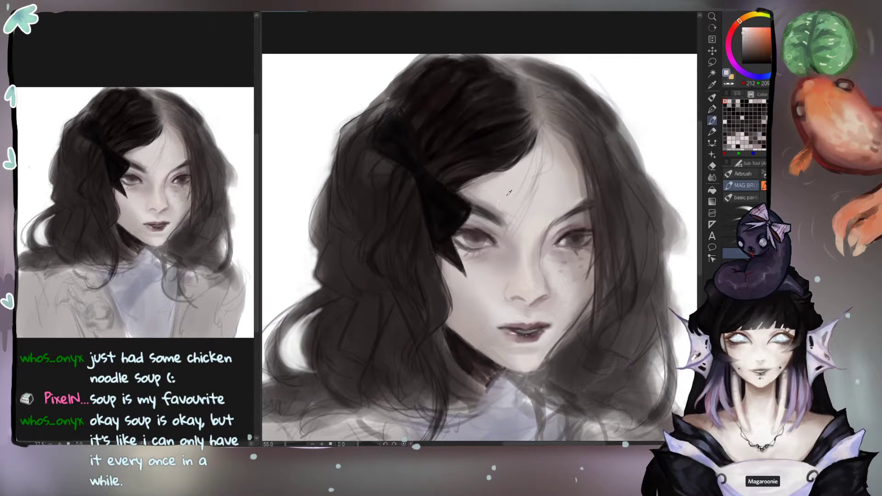
left_click_drag(477, 197, 518, 221)
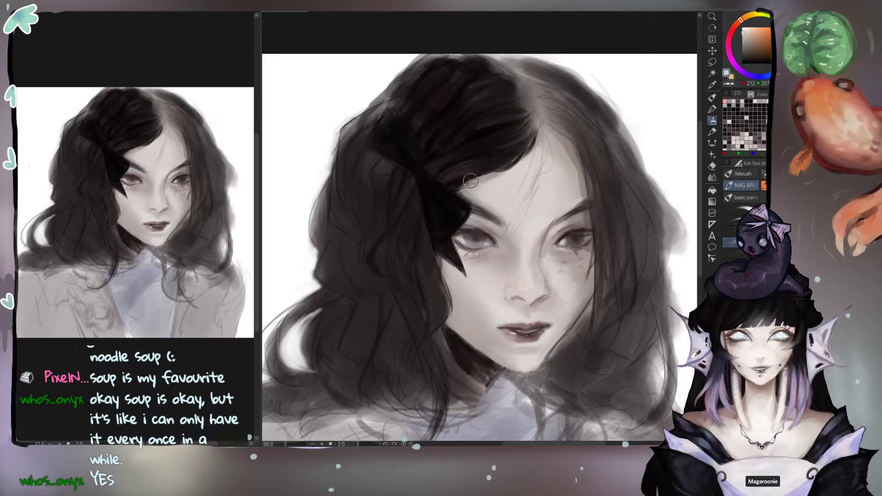
Step: Paint over the stray sketch lines in the middle of the forehead with light skin tones sampled nearby
left_click(528, 235, "alt")
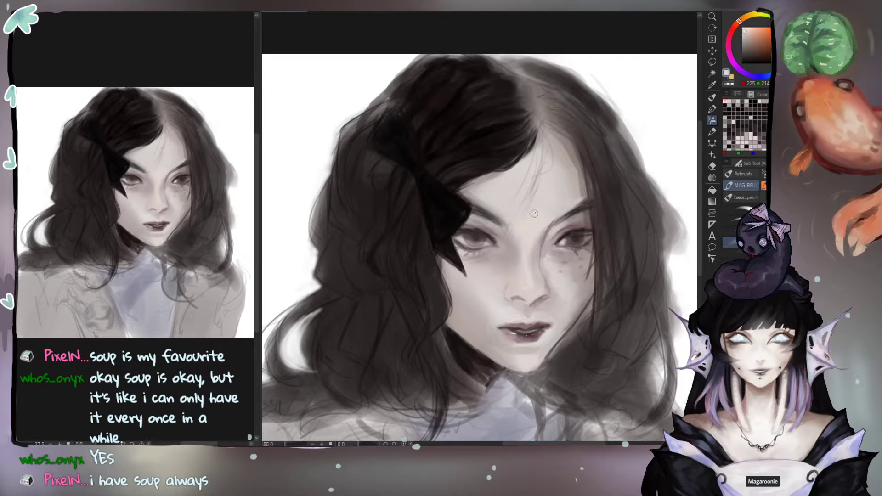
left_click(542, 191, "alt")
mouse_move(542, 191)
left_mouse_down()
mouse_move(530, 204)
mouse_move(532, 177)
left_mouse_up()
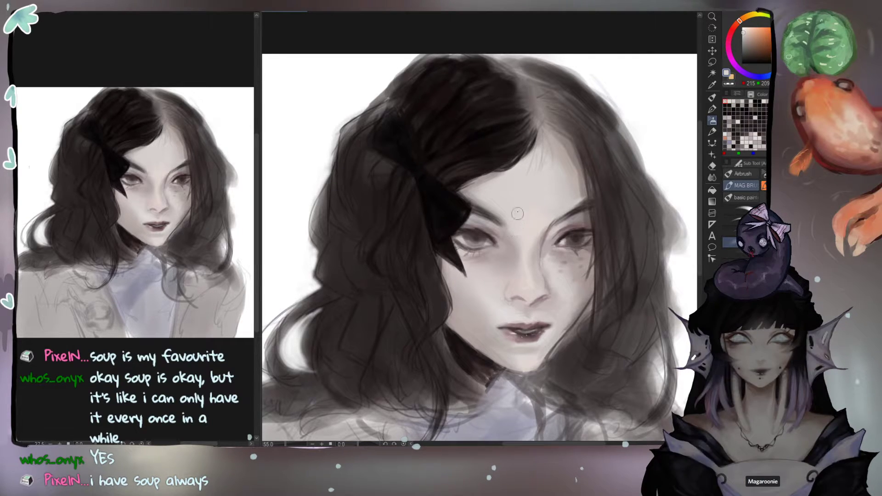
Step: Try darkening the eyebrow beside the bow with brown and near-black tones sampled around it
left_click(494, 219, "alt")
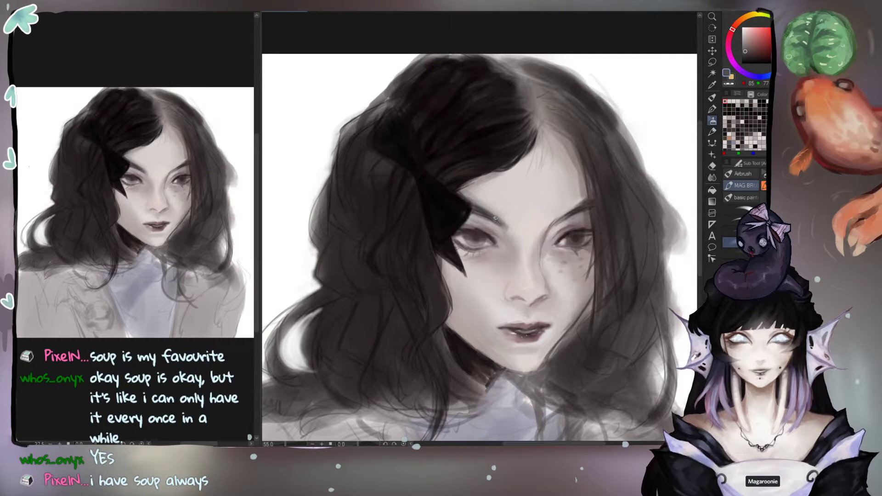
left_click(478, 222, "alt")
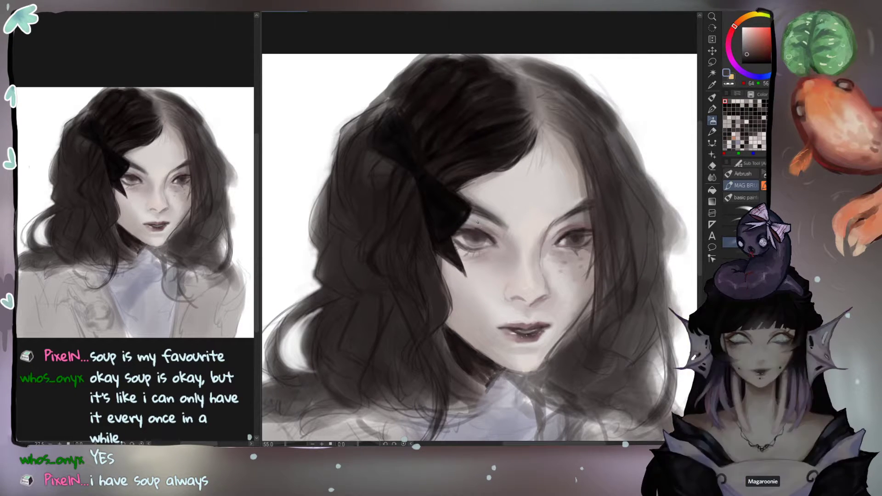
left_click(464, 201, "alt")
left_click_drag(493, 217, 489, 213)
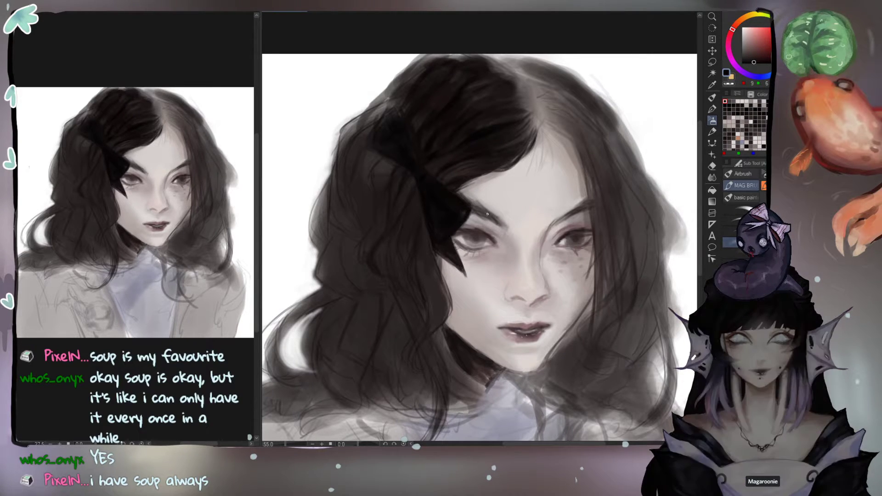
key("ctrl+z")
key("ctrl+z")
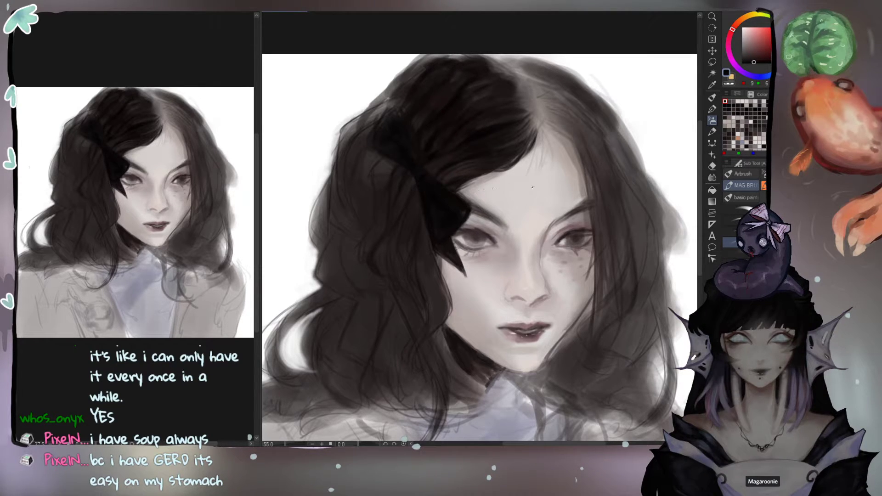
Step: Shade the inner corner of the eye opposite the bow with a muted tone sampled from its lid
left_click(566, 228, "alt")
left_click_drag(557, 230, 571, 228)
left_click(569, 229, "alt")
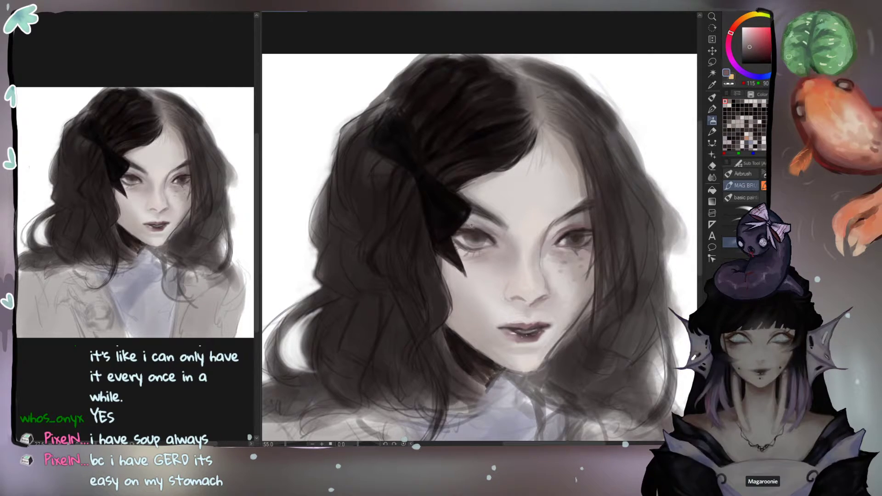
Step: Try darkening the upper lid of the eye beside the bow with a sampled brown tone
left_click(564, 148, "alt")
mouse_move(467, 224)
left_mouse_down()
mouse_move(490, 231)
mouse_move(476, 227)
left_mouse_up()
key("ctrl+z")
key("ctrl+z")
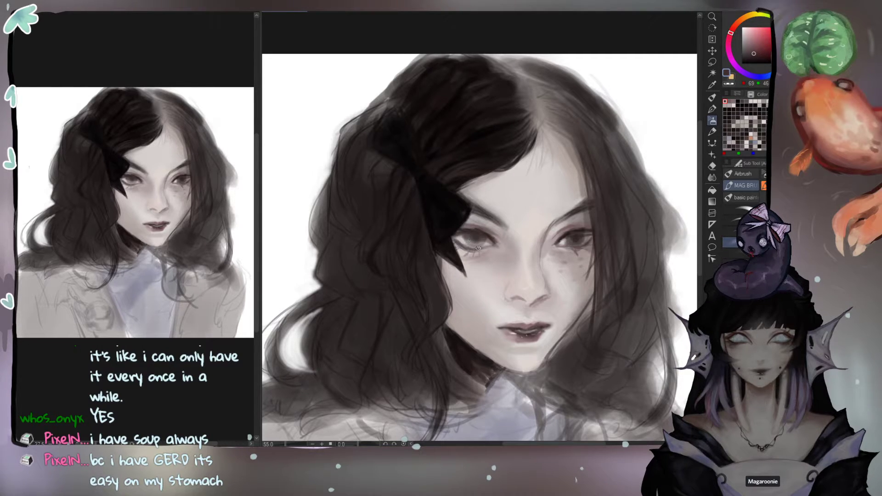
Step: Shade beneath the eye beside the bow, sampling muted tones from under both eyes
left_click_drag(465, 255, 484, 254)
left_click(480, 254, "alt")
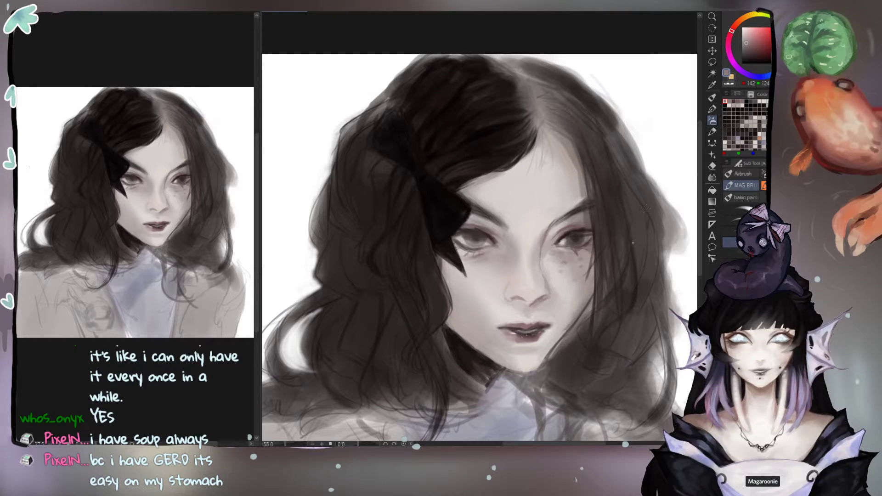
left_click(572, 253, "alt")
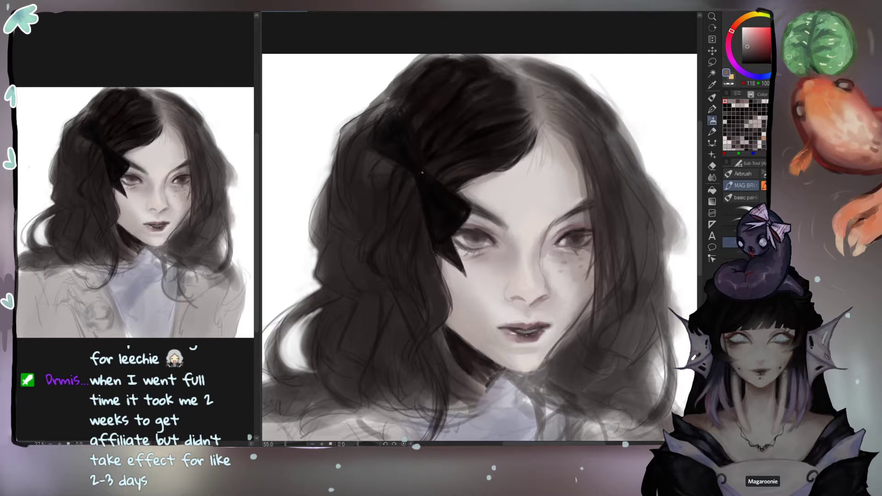
Step: Deepen the hair strands at the top of the crown with near-black and dark brown tones sampled from the hair
left_click(411, 161, "alt")
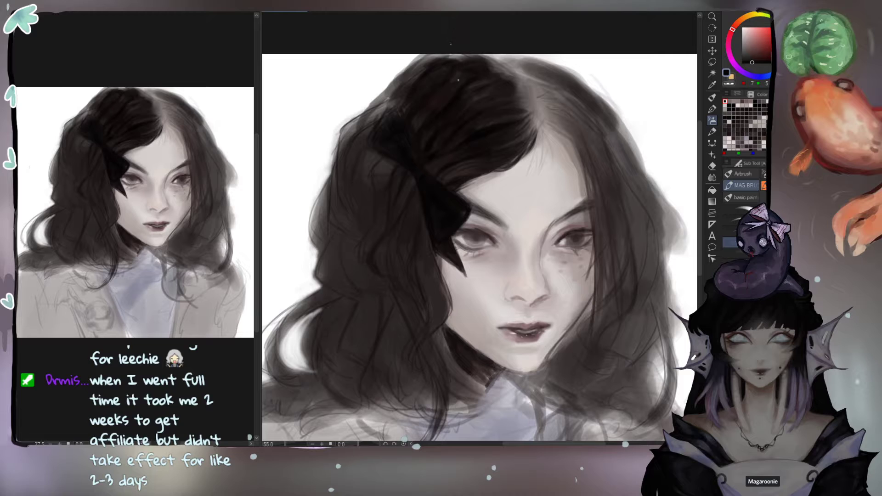
left_click(475, 134, "alt")
mouse_move(438, 62)
left_mouse_down()
mouse_move(404, 72)
mouse_move(405, 80)
left_mouse_up()
mouse_move(461, 75)
left_mouse_down()
mouse_move(477, 86)
mouse_move(453, 71)
left_mouse_up()
left_click(435, 96, "alt")
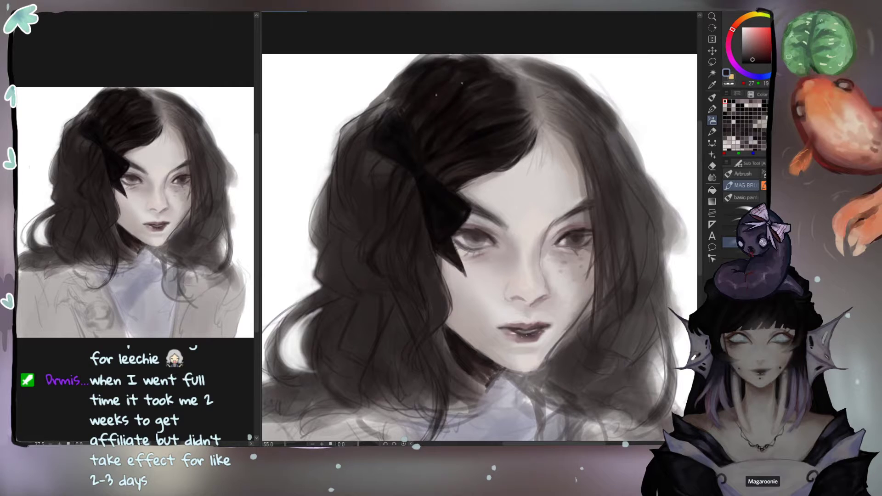
left_click(480, 84, "alt")
left_click_drag(484, 79, 458, 74)
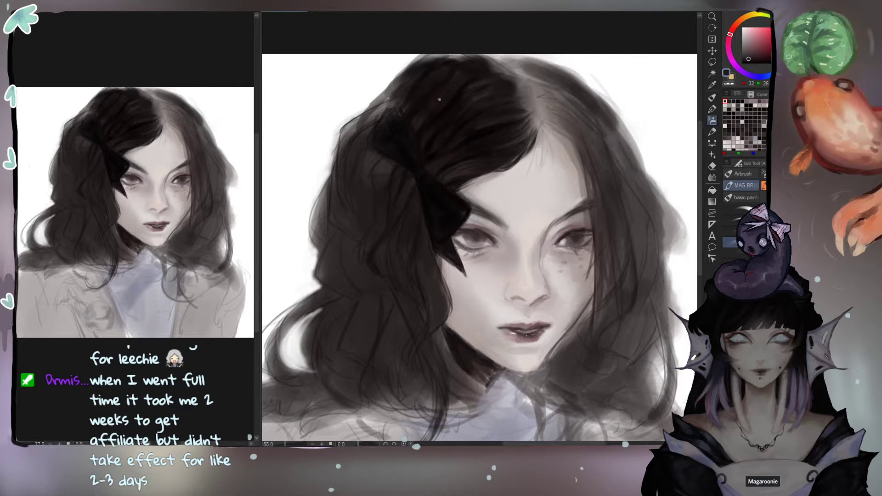
Step: Darken the bow's centre and the adjoining fringe roots with a much larger brush and sampled near-black tones
left_click(420, 112, "alt")
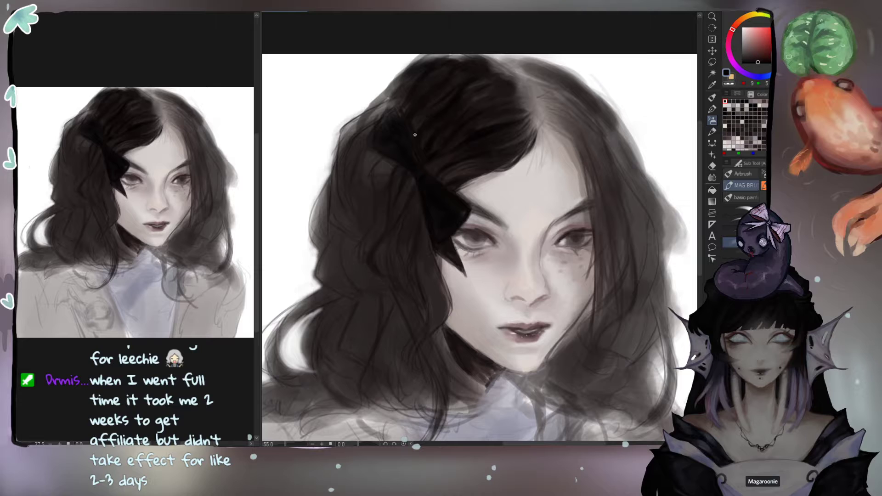
left_click(417, 177, "alt")
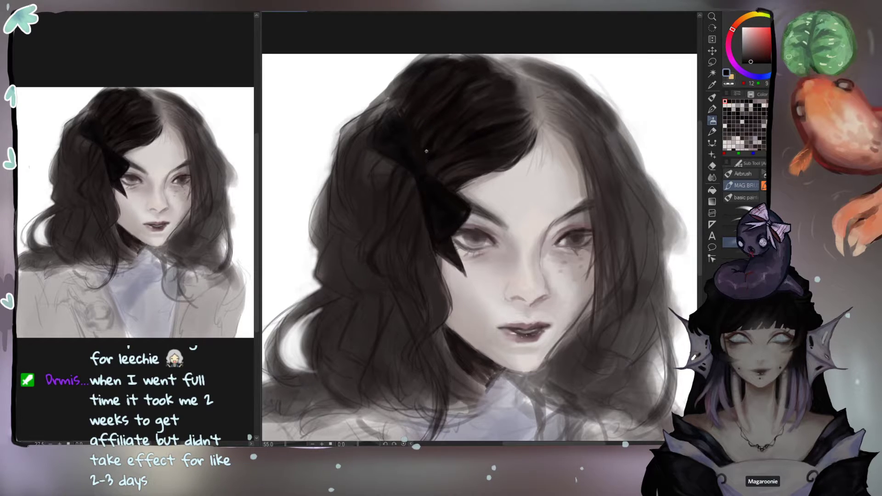
key("bracketright")
key("bracketright")
key("bracketright")
left_click(428, 180, "alt")
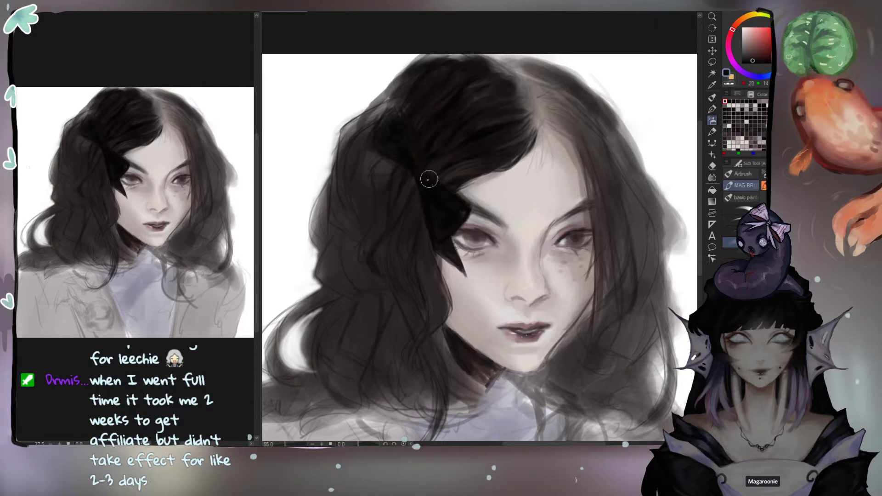
left_click(425, 177, "alt")
key("bracketright")
key("bracketright")
key("bracketright")
key("bracketright")
left_click_drag(432, 169, 476, 182)
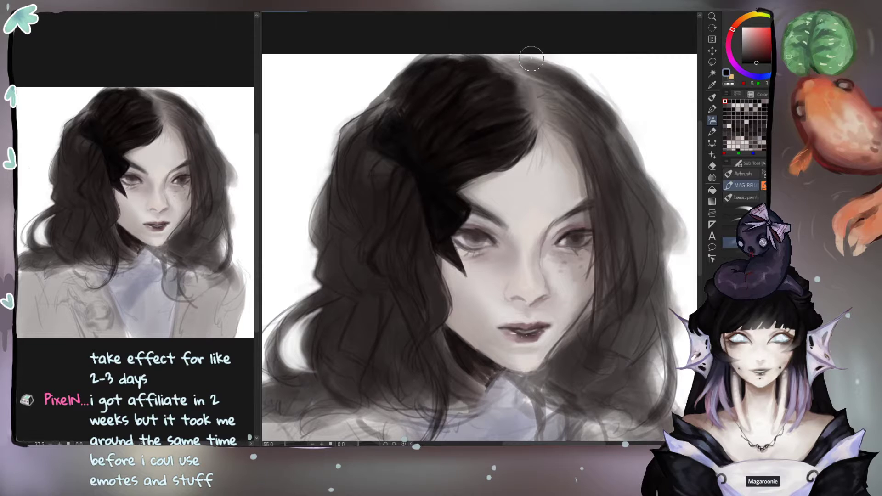
Step: Deepen the middle of the fringe with a sampled near-black tone, undoing the extra stroke near the parting
left_click(485, 130, "alt")
left_click(482, 133, "alt")
mouse_move(482, 133)
left_mouse_down()
mouse_move(469, 154)
mouse_move(469, 189)
mouse_move(472, 168)
left_mouse_up()
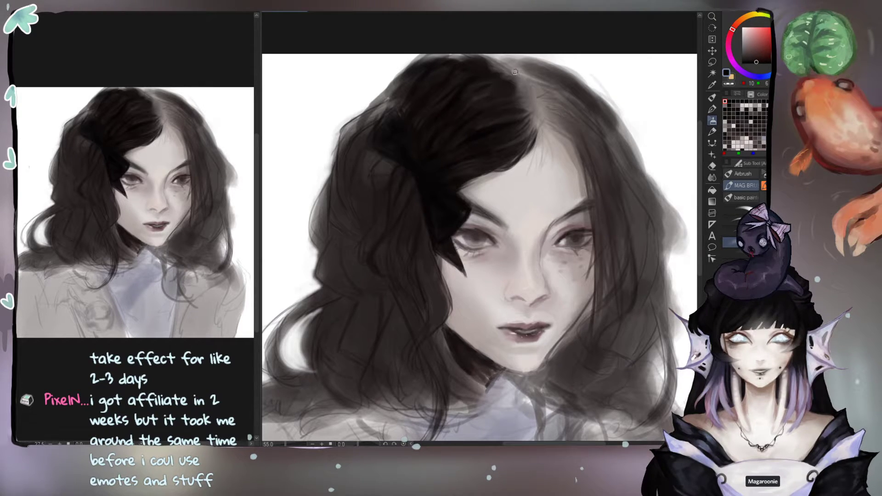
left_click_drag(505, 78, 523, 84)
key("ctrl+z")
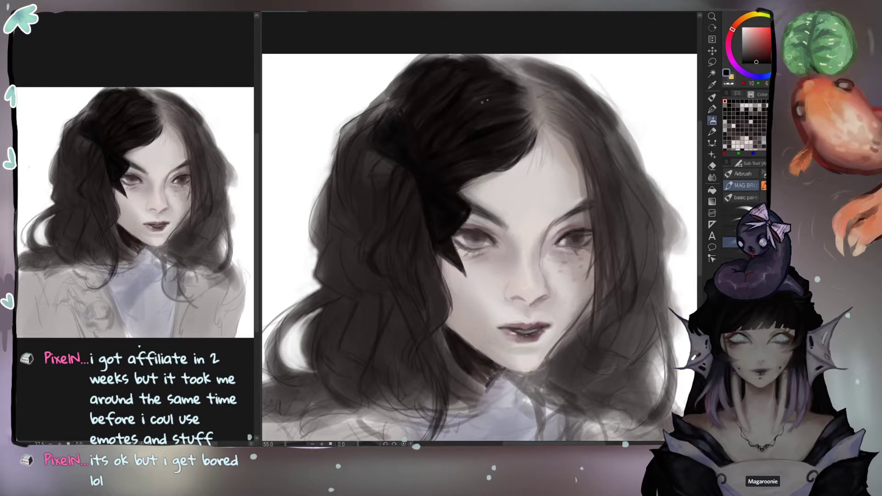
Step: Switch back to the painting brush and refine the fringe strands with near-black tones sampled from the fringe and bow
key("b")
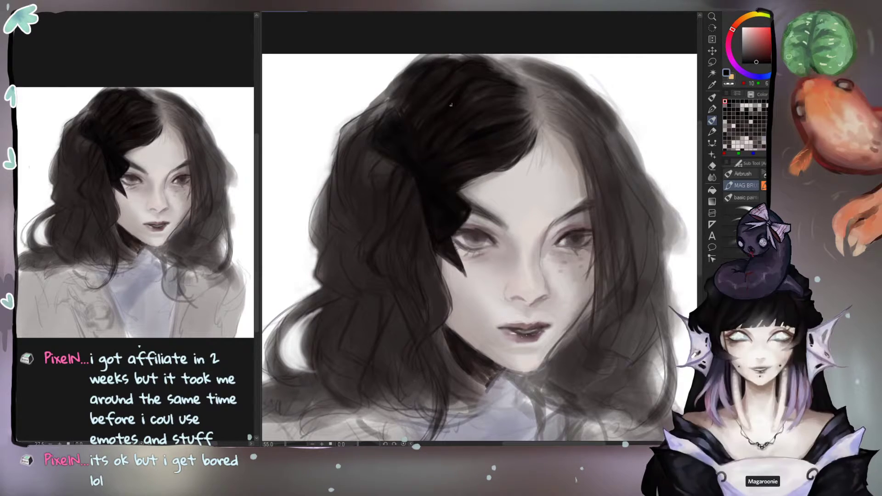
left_click(484, 131, "alt")
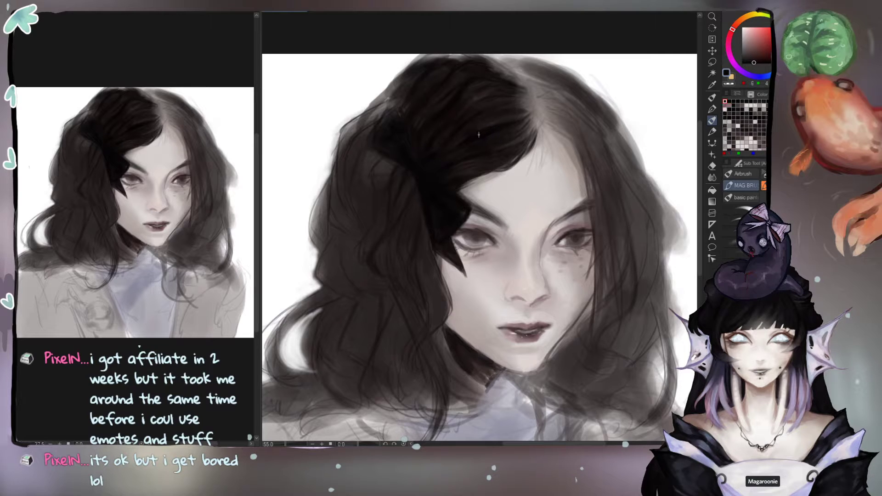
left_click(424, 177, "alt")
left_click(477, 130, "alt")
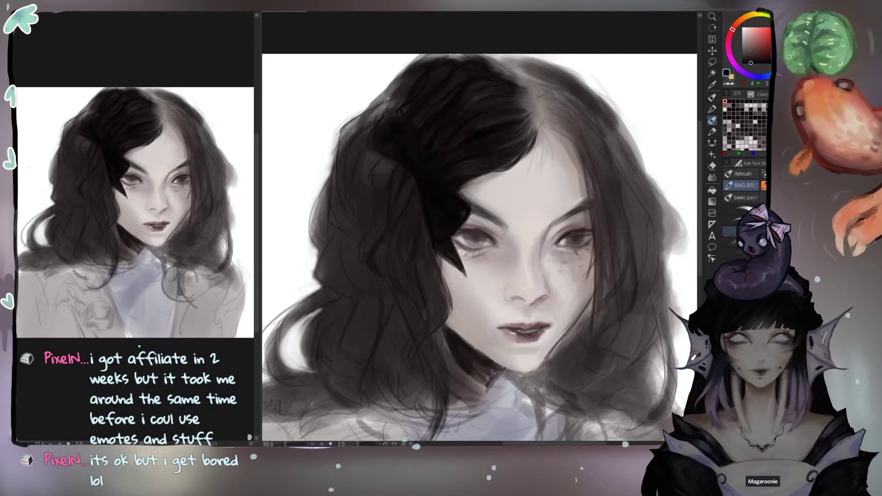
Step: Darken the mass of hair behind and below the bow with a large soft brush
left_click(741, 254)
mouse_move(398, 301)
left_mouse_down()
mouse_move(360, 223)
mouse_move(388, 252)
mouse_move(363, 237)
mouse_move(407, 252)
mouse_move(386, 240)
mouse_move(428, 332)
left_mouse_up()
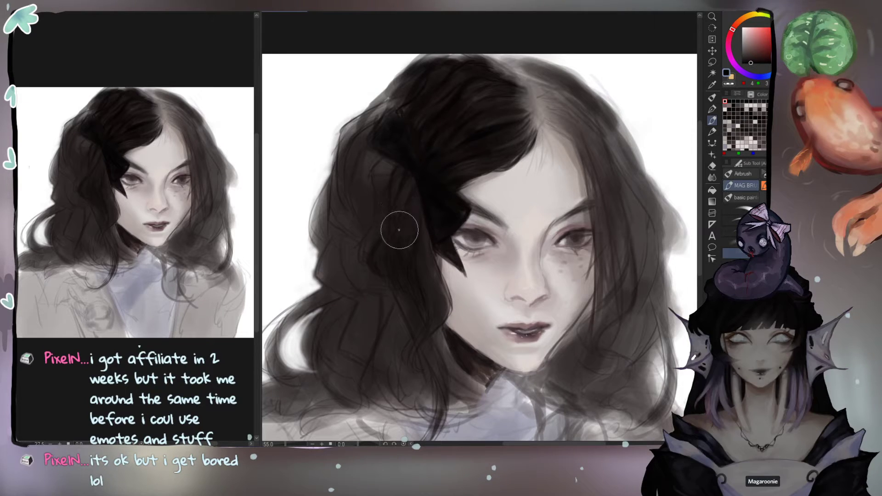
mouse_move(361, 169)
left_mouse_down()
mouse_move(341, 235)
mouse_move(371, 272)
mouse_move(445, 103)
mouse_move(462, 127)
left_mouse_up()
Step: Smooth the middle of the forehead over the remaining sketch strands with a sampled light skin tone
left_click(550, 153, "alt")
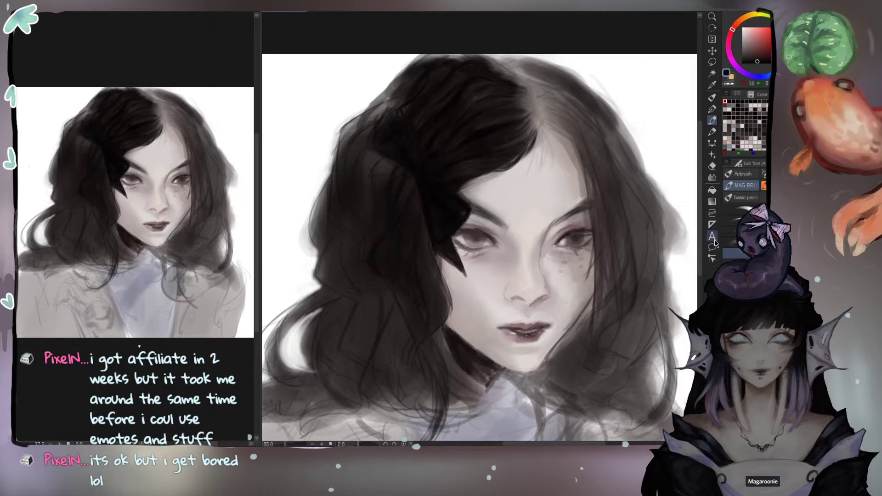
left_click(539, 168, "alt")
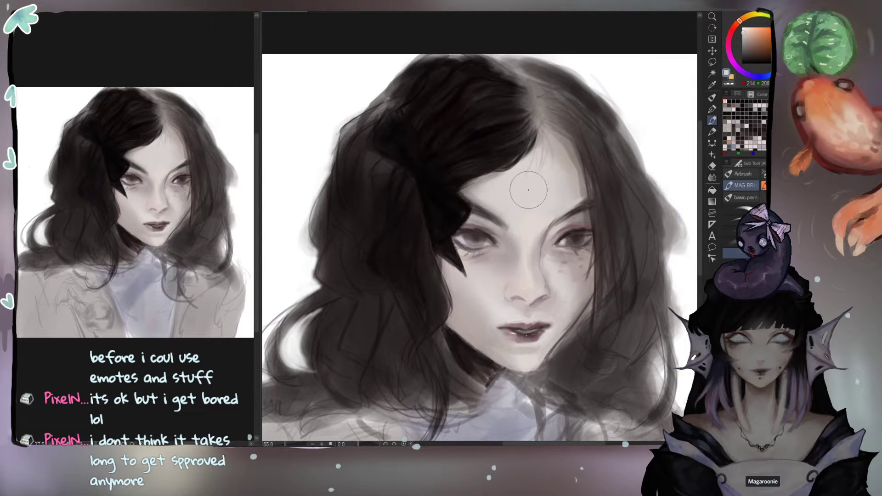
mouse_move(511, 198)
left_mouse_down()
mouse_move(525, 174)
mouse_move(519, 214)
mouse_move(545, 160)
mouse_move(546, 179)
left_mouse_up()
Step: Try drawing thin stray hairs from the parting down the forehead with a near-black tone sampled from the fringe
left_click(508, 140, "alt")
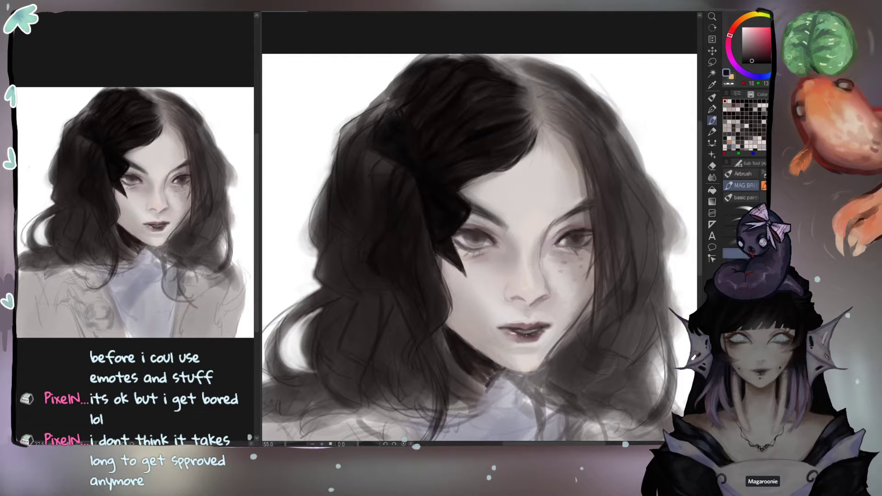
left_click(739, 268)
left_click_drag(536, 133, 527, 200)
key("ctrl+z")
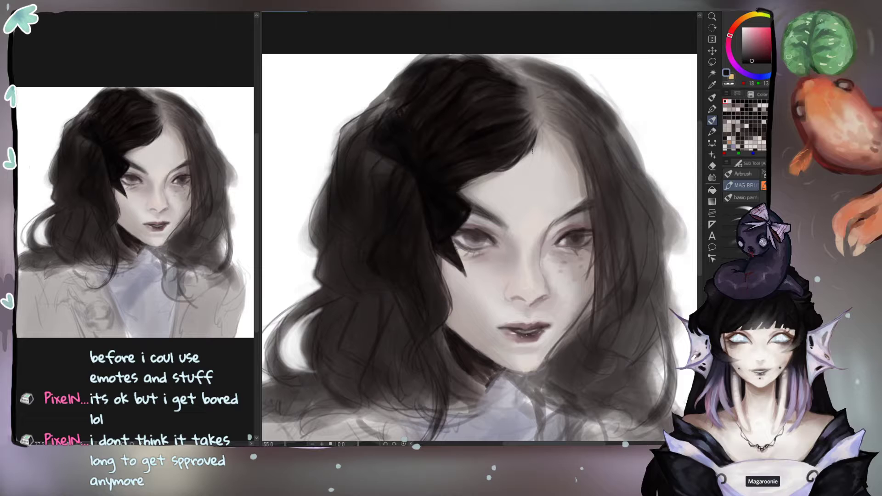
left_click_drag(535, 138, 514, 216)
key("ctrl+z")
key("ctrl+z")
Step: Draw loose dark strands falling from the parting across the forehead toward the bow, redoing the unsatisfactory stroke
left_click(736, 254)
left_click_drag(553, 145, 529, 175)
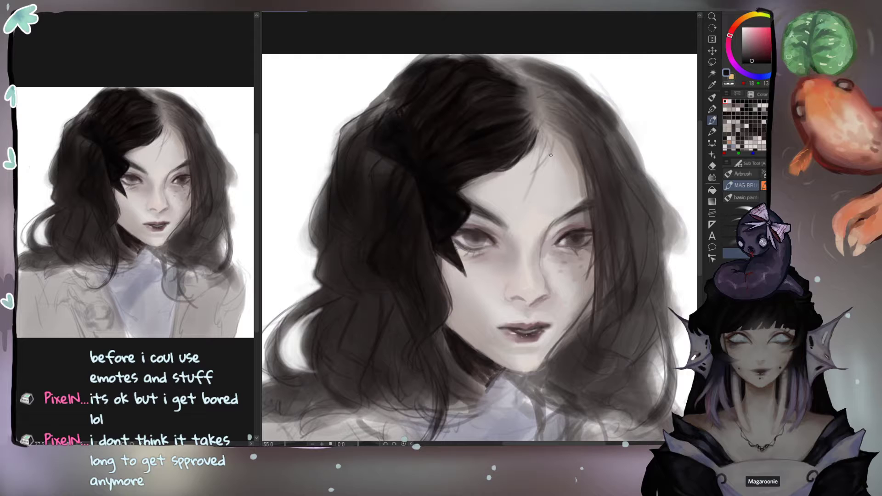
mouse_move(506, 190)
left_mouse_down()
mouse_move(470, 201)
mouse_move(531, 173)
mouse_move(479, 204)
mouse_move(531, 175)
mouse_move(477, 201)
left_mouse_up()
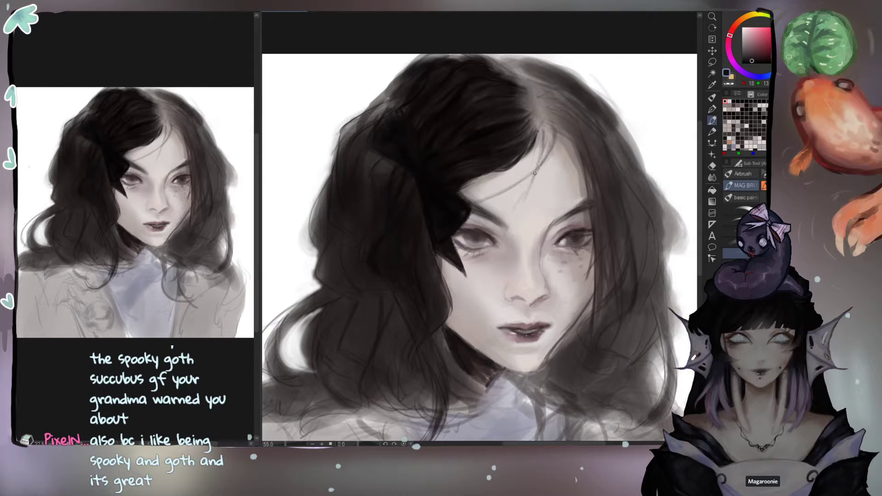
key("ctrl+z")
left_click_drag(534, 178, 511, 227)
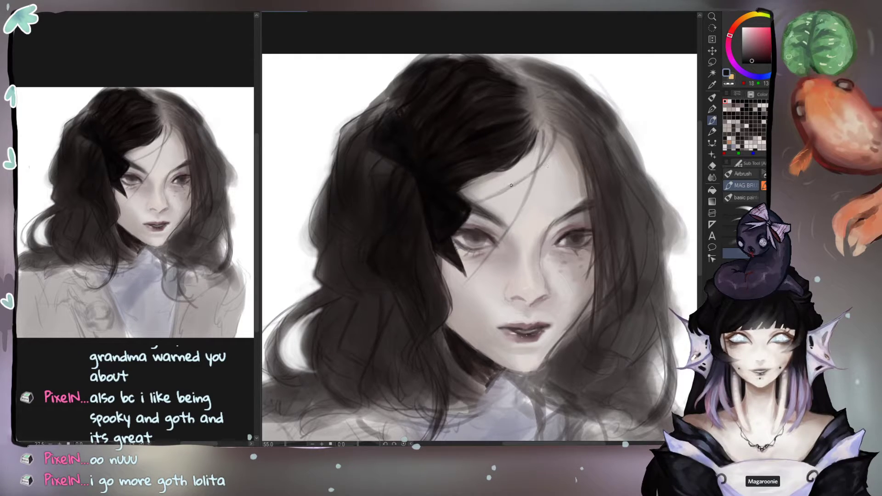
Step: Touch up the bow's inner edge with its own black and darken the inner corner of the opposite eye with sampled tones
left_click(422, 179, "alt")
left_click_drag(422, 179, 431, 195)
left_click(572, 227, "alt")
left_click(568, 231, "alt")
left_click_drag(572, 227, 566, 236)
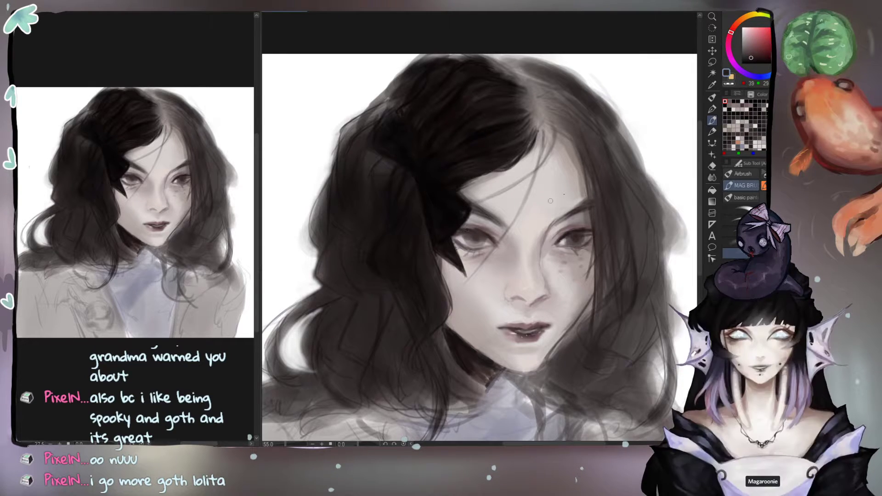
Step: Define the upper lid beside the bow and the lower lid of the opposite eye with a different brush size
left_click(735, 220)
mouse_move(471, 229)
left_mouse_down()
mouse_move(488, 243)
mouse_move(467, 232)
left_mouse_up()
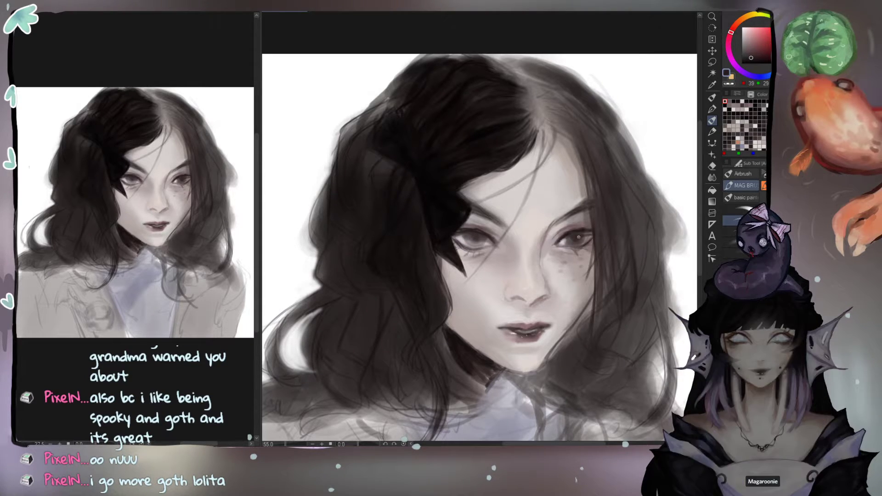
left_click_drag(574, 250, 586, 246)
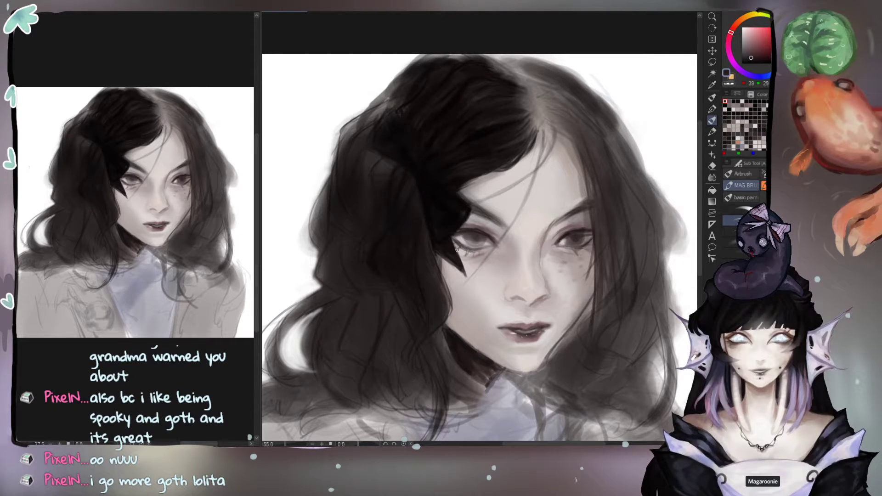
Step: Touch up the lid and iris of the eye beside the bow, undoing the trial strand drawn alongside the nose
left_click_drag(451, 246, 457, 252)
left_click_drag(545, 237, 544, 280)
key("ctrl+z")
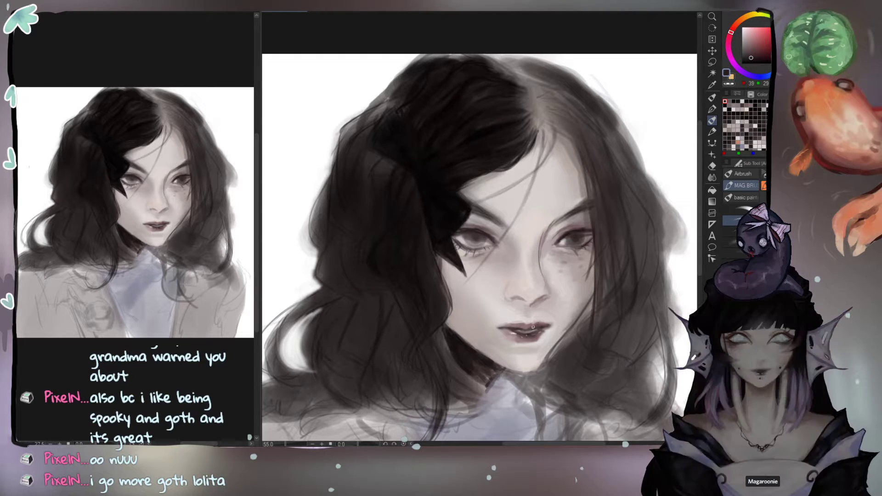
left_click(512, 314, "alt")
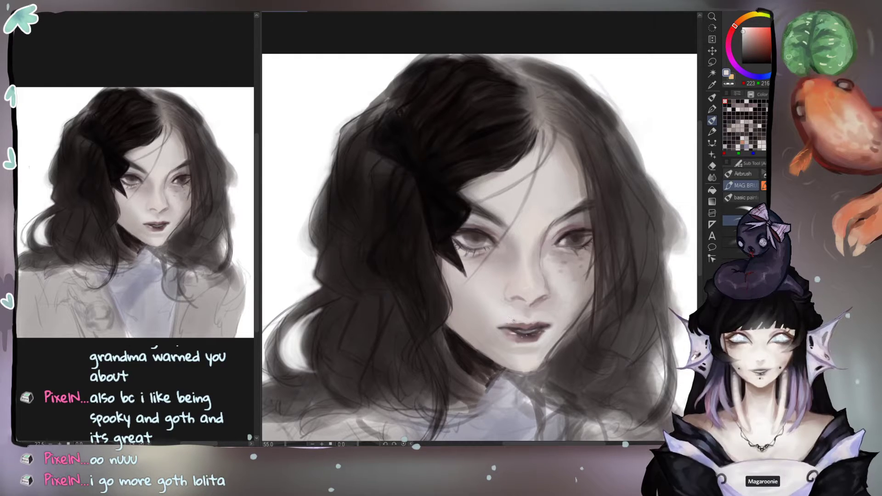
left_click(518, 319, "alt")
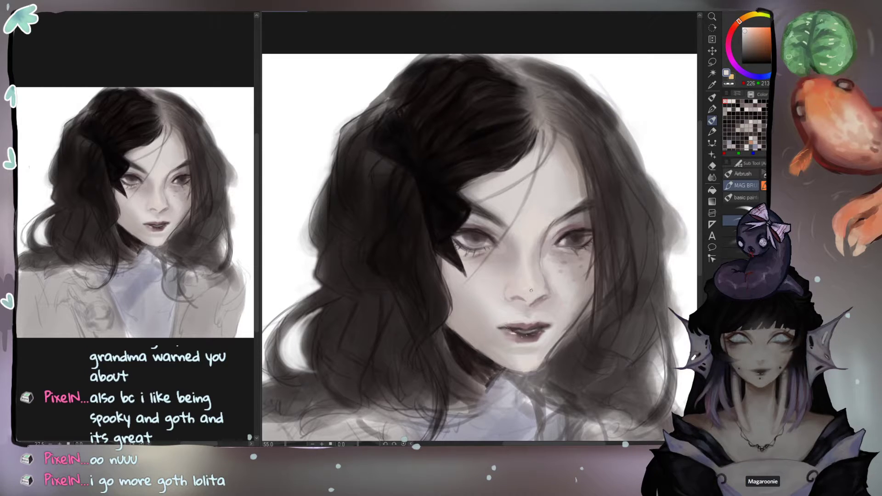
left_click(472, 232, "alt")
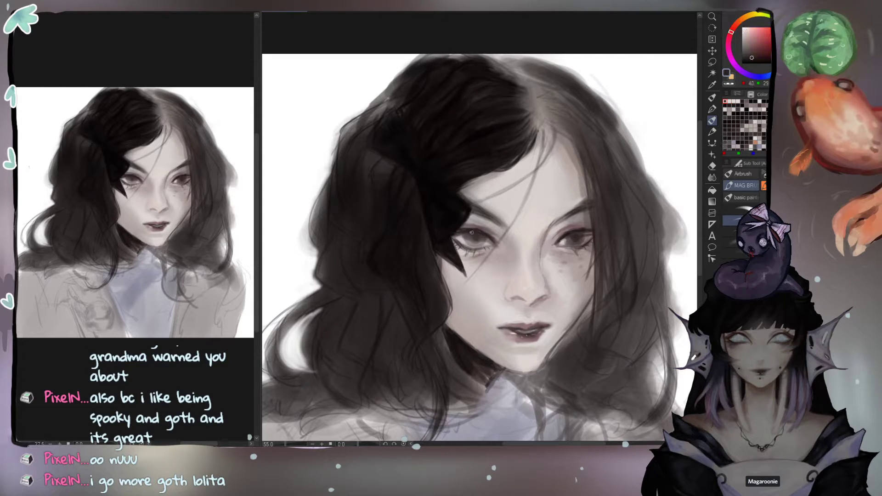
Step: Refine the shadow under the nose and around the nostril with tones sampled from the lips and surrounding skin
left_click(545, 309, "alt")
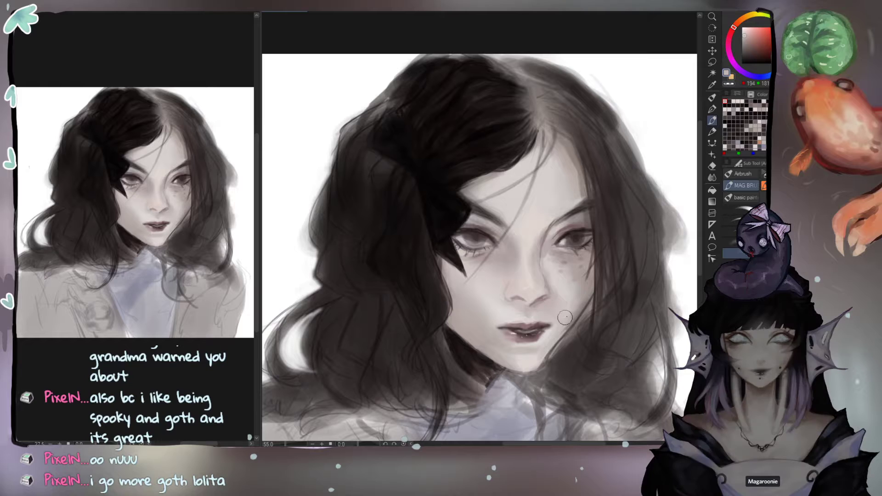
left_click(534, 326, "alt")
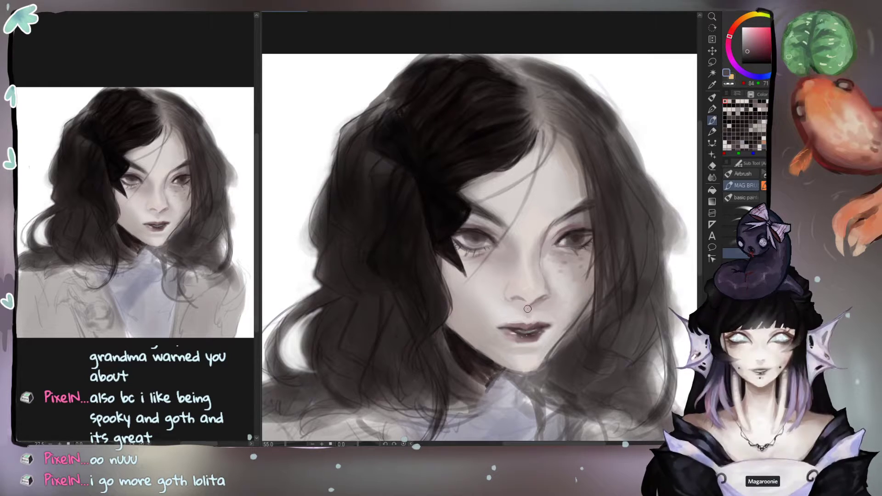
mouse_move(525, 307)
left_mouse_down()
mouse_move(531, 313)
mouse_move(518, 303)
left_mouse_up()
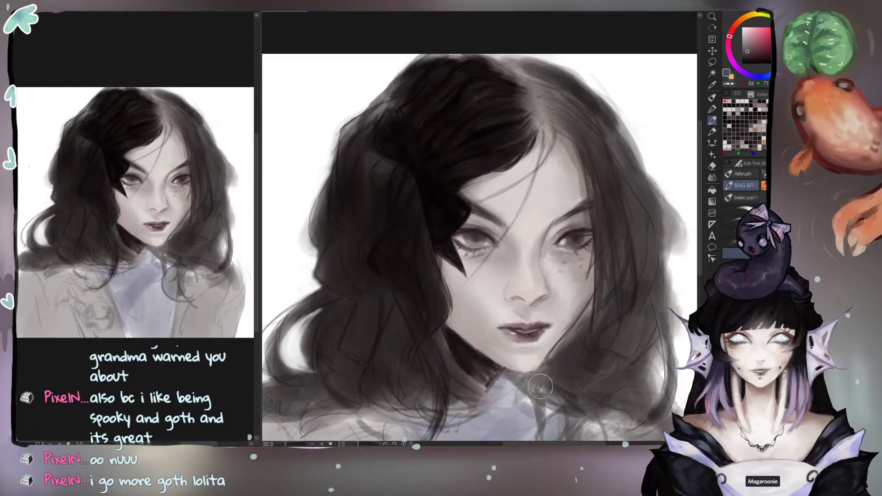
left_click(527, 304, "alt")
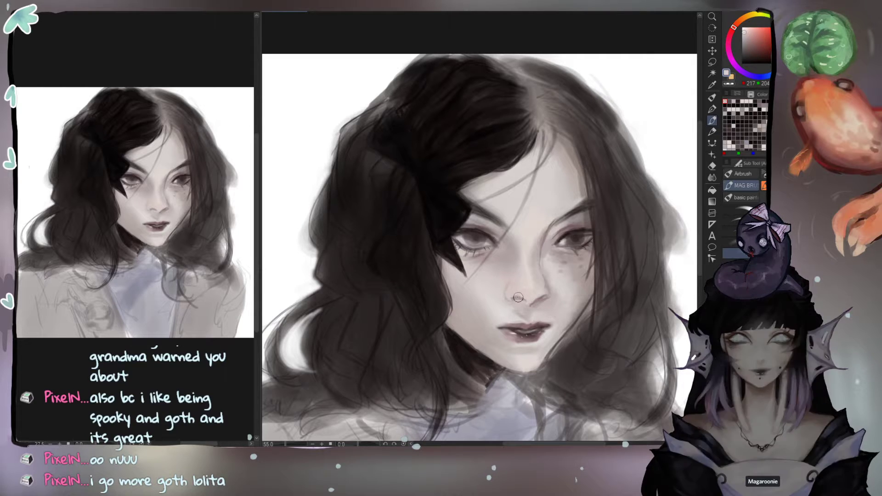
left_click(518, 310, "alt")
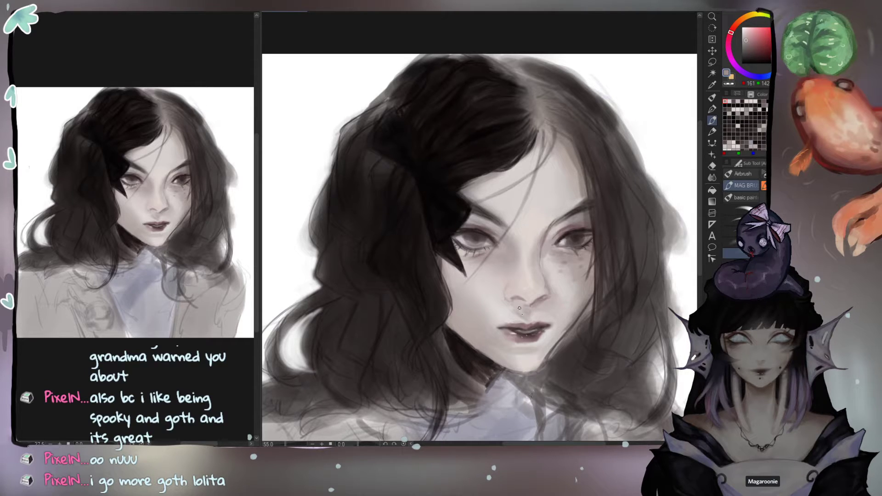
Step: Reshape the edge of the upper lip with tones sampled from the mouth and the skin above it
left_click(529, 320, "alt")
mouse_move(529, 320)
left_mouse_down()
mouse_move(535, 314)
mouse_move(518, 319)
left_mouse_up()
left_click(515, 321, "alt")
left_click(517, 322, "alt")
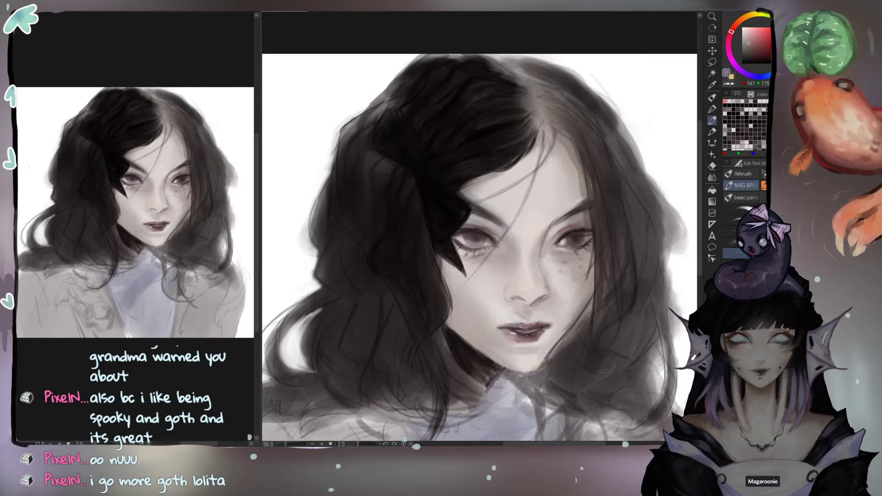
left_click_drag(520, 323, 517, 325)
Step: Smooth the cheek under the eye opposite the bow and the forehead beside the hairline with sampled light skin tones
left_click(531, 281, "alt")
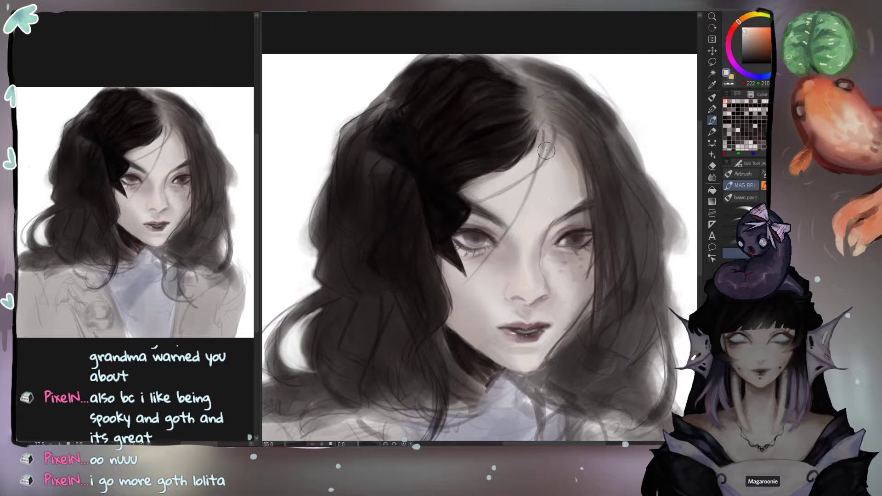
left_click_drag(572, 289, 560, 274)
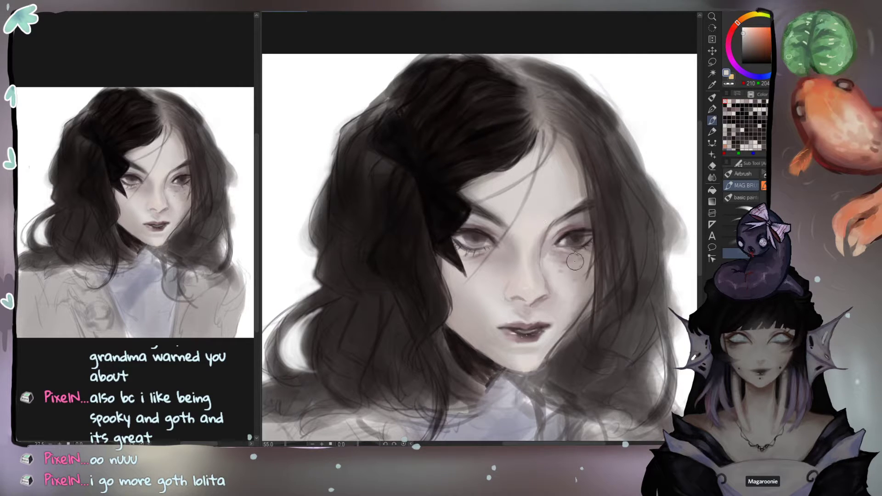
left_click(568, 173, "alt")
left_click_drag(573, 165, 570, 203)
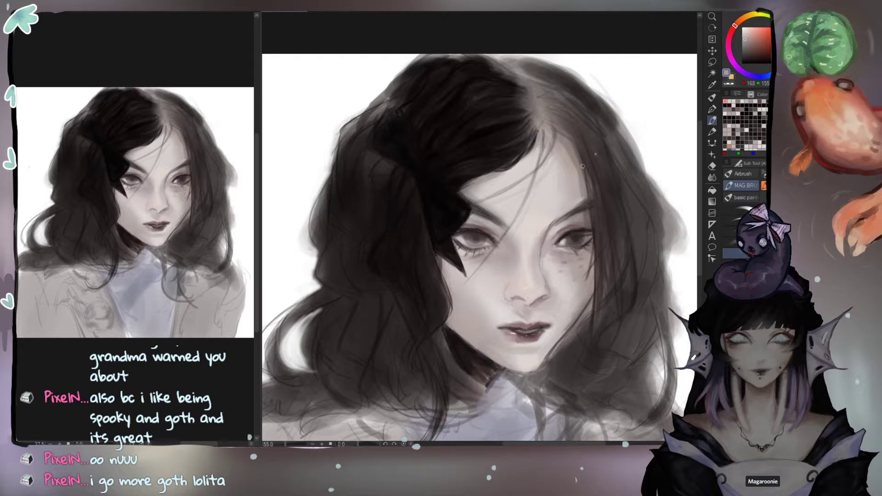
Step: Refine the inner brow and upper lid of the eye beside the bow with darker and sampled grey-brown tones
left_click(749, 42)
left_click_drag(432, 277, 437, 304)
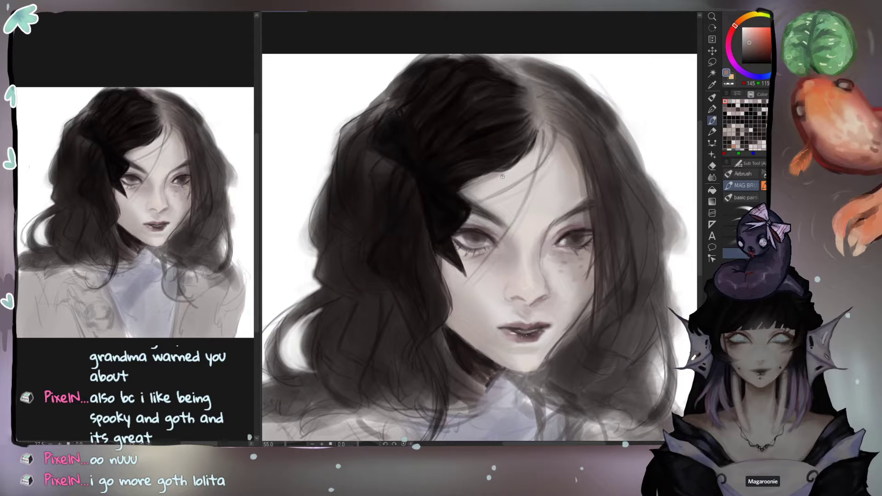
left_click(491, 217, "alt")
left_click_drag(497, 219, 510, 227)
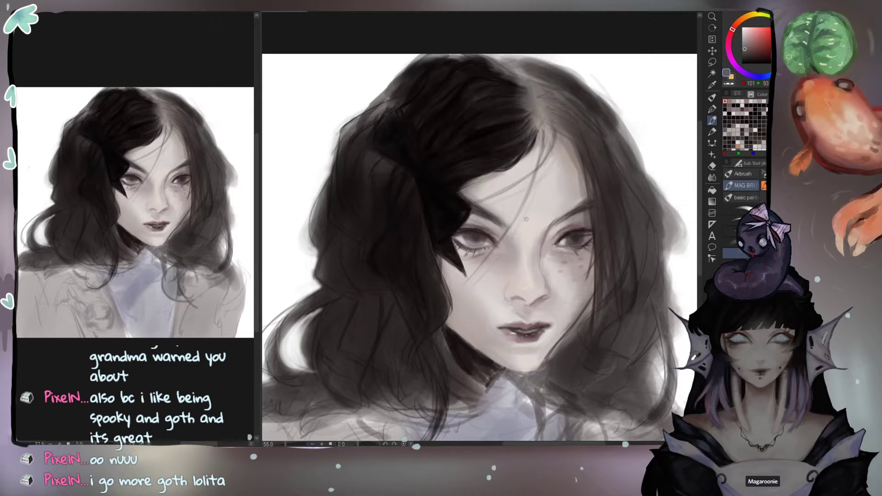
left_click(488, 231, "alt")
left_click_drag(486, 228, 501, 234)
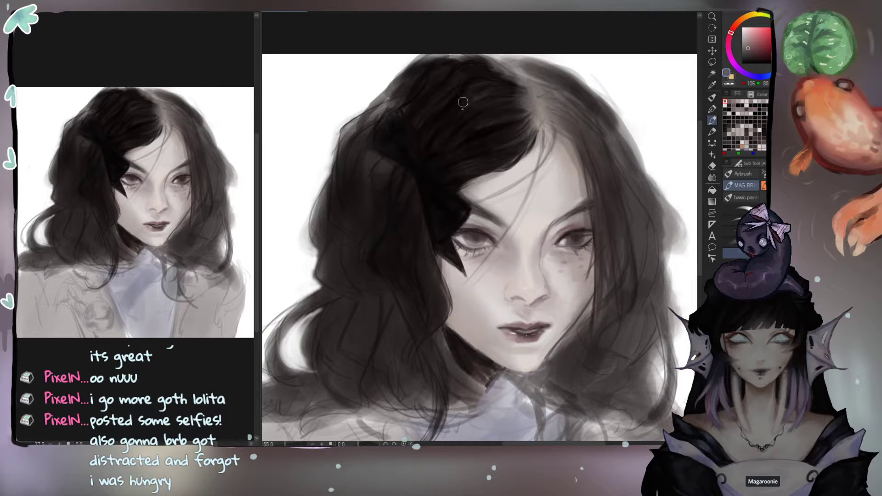
Step: Darken the hair at the side of the crown and define the bow's upper loop with sampled near-black tones
left_click(448, 106, "alt")
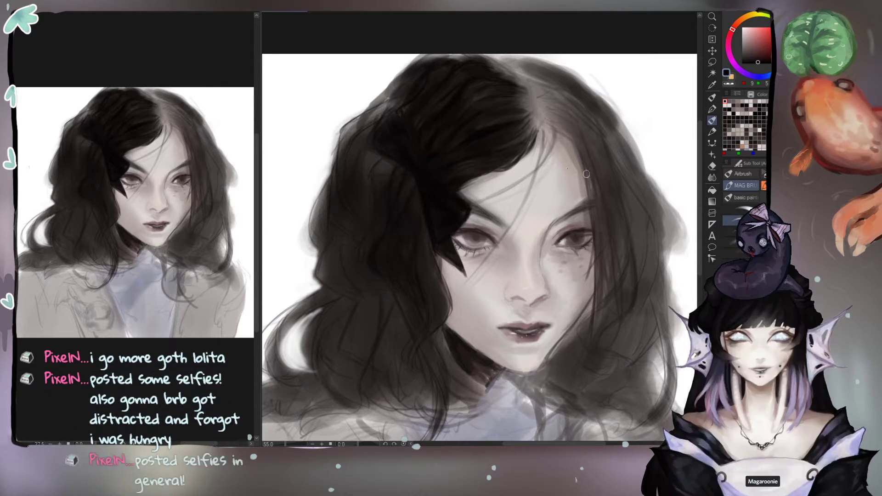
left_click_drag(413, 75, 392, 106)
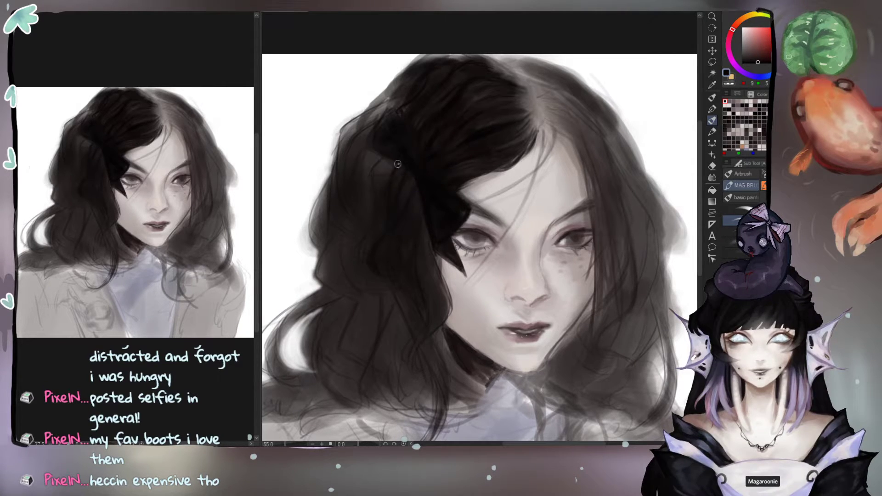
left_click(411, 148, "alt")
left_click_drag(385, 123, 411, 157)
left_click_drag(398, 113, 421, 172)
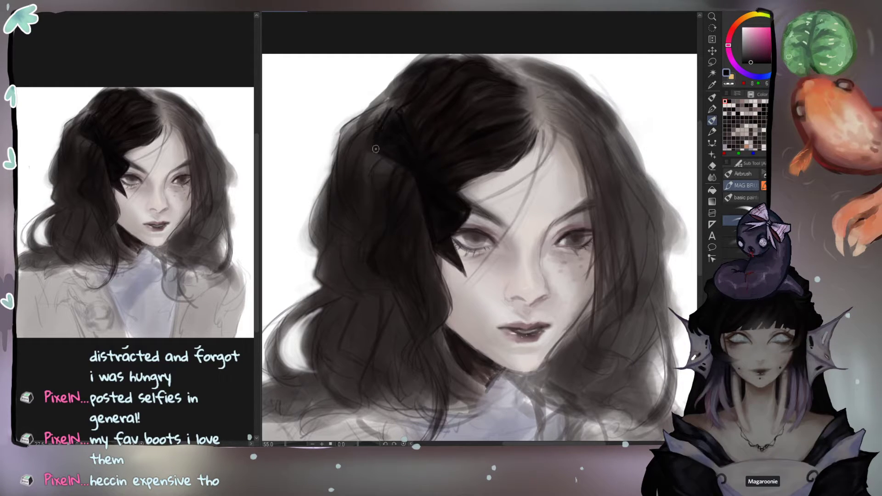
Step: Deepen the hair beside the bow and the swept fringe toward the parting with sampled dark tones and a larger brush
scroll(446, 152, "up", 1)
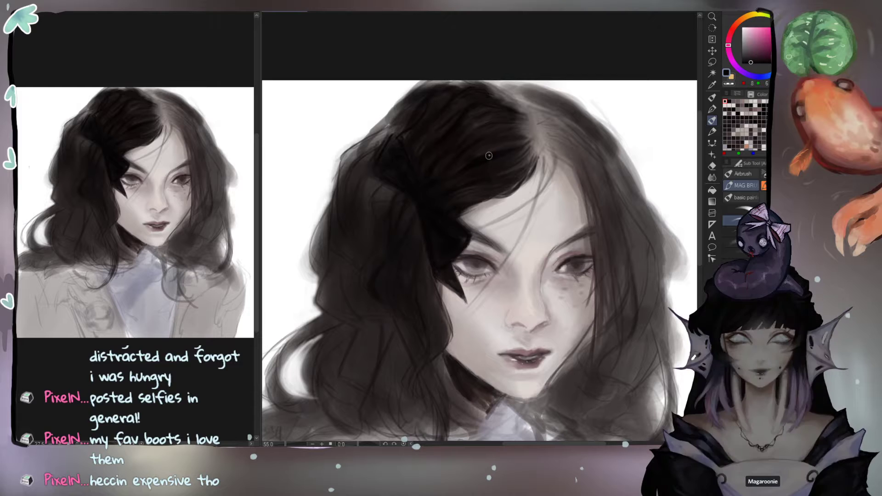
left_click(449, 144, "alt")
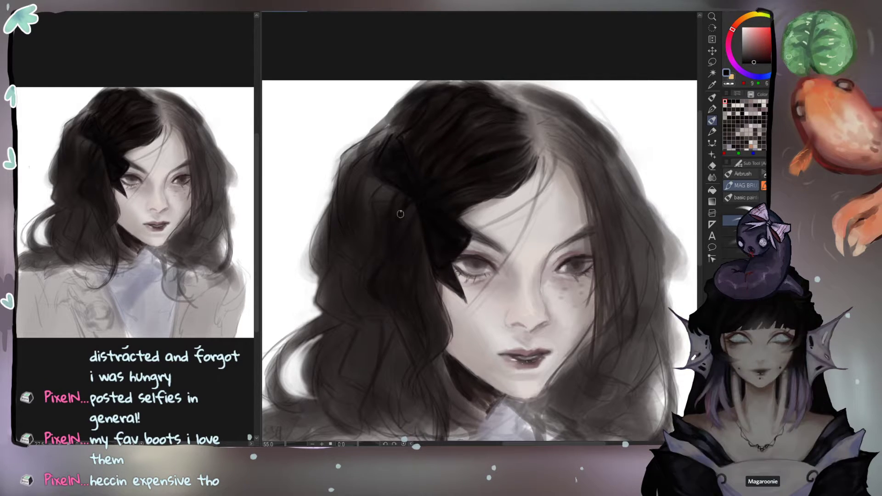
left_click(396, 212, "alt")
left_click(403, 211, "alt")
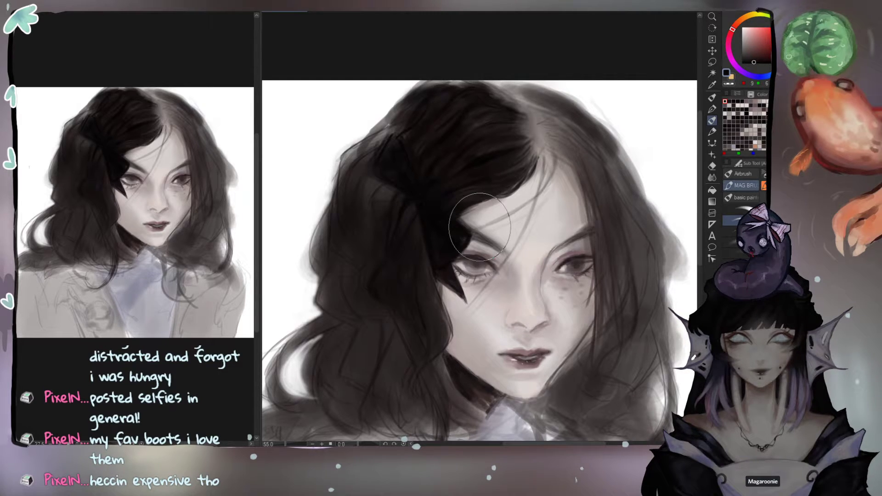
left_click_drag(495, 174, 538, 149)
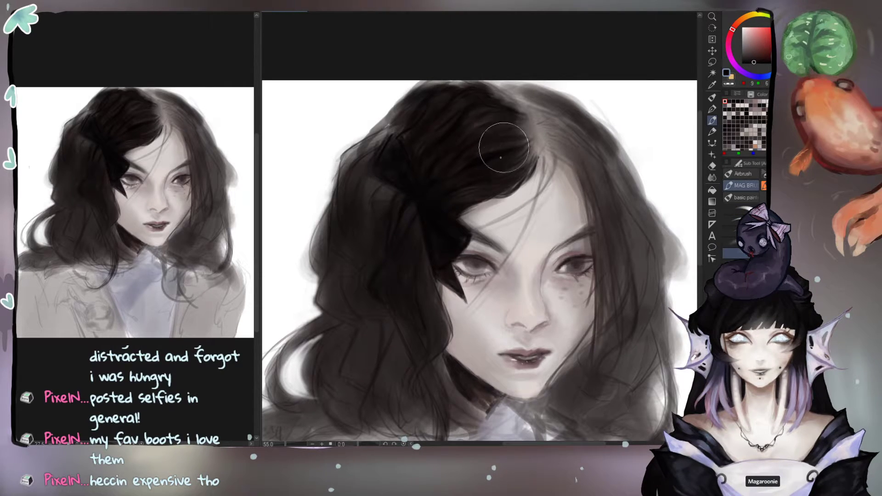
Step: Darken the hair just beyond the parting, opposite the bow, with a soft brown-grey sampled from the fringe
left_click(551, 198, "alt")
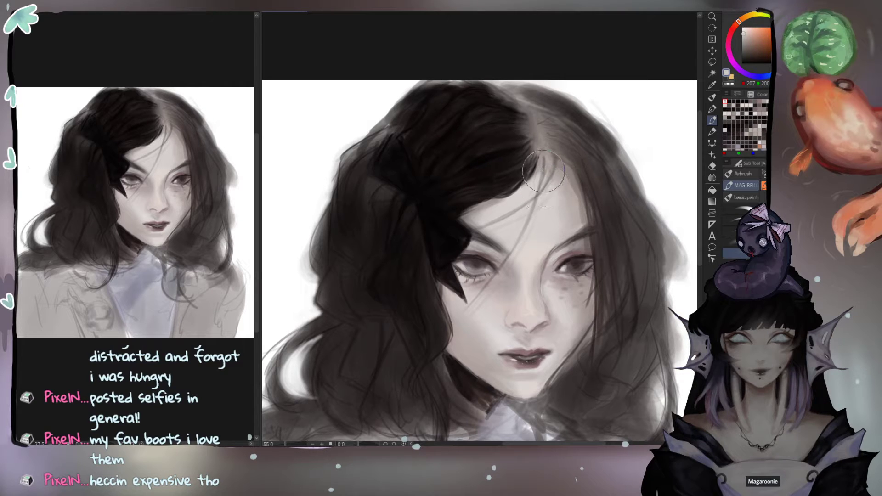
left_click(514, 134, "alt")
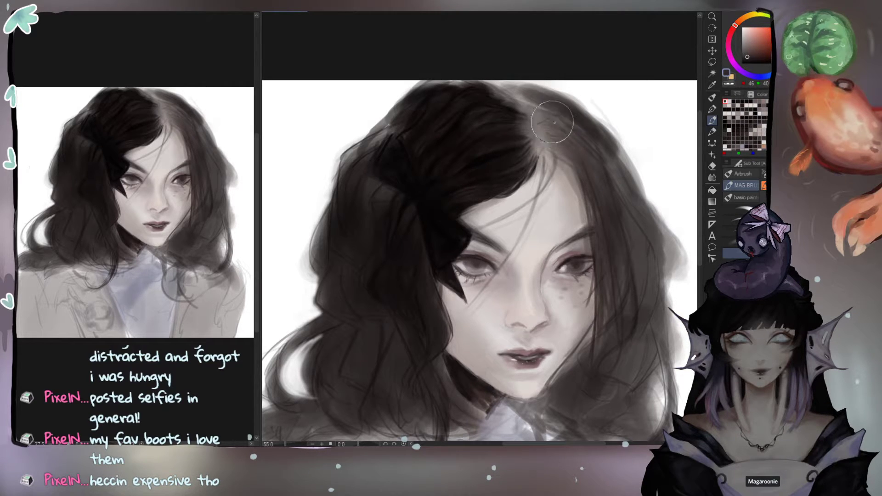
left_click_drag(566, 130, 574, 146)
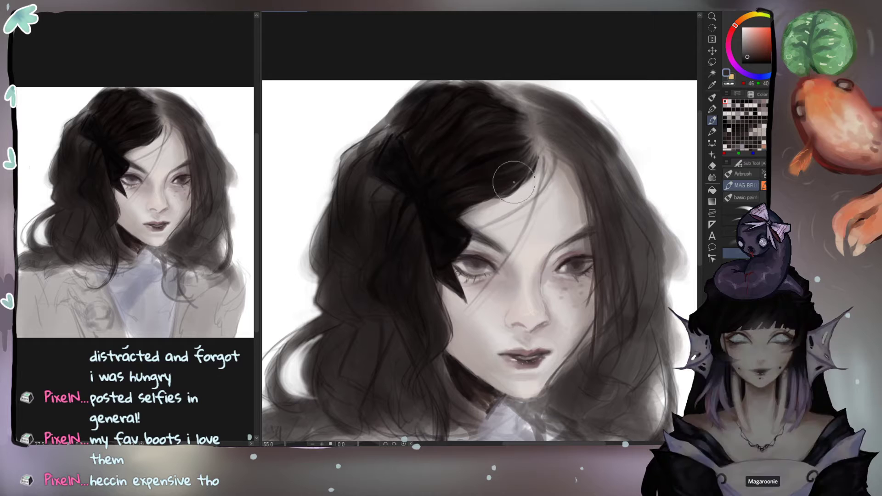
left_click(473, 166, "alt")
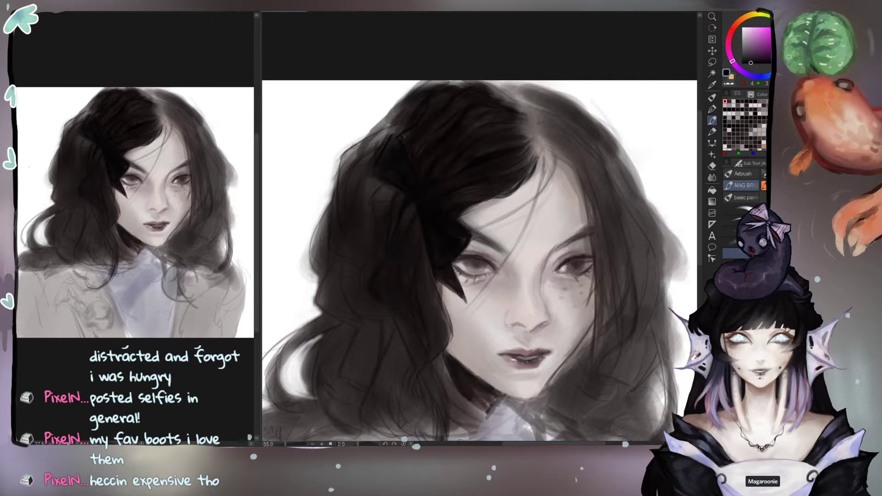
Step: Try extending the hair's outer edge from the crown down toward the bow with the bow's black
left_click(422, 197, "alt")
left_click(735, 220)
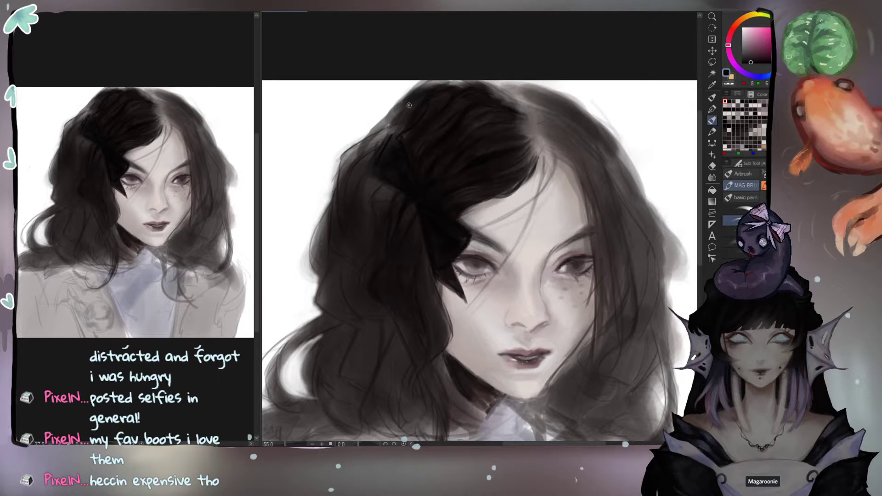
left_click_drag(402, 102, 376, 126)
key("ctrl+z")
key("ctrl+z")
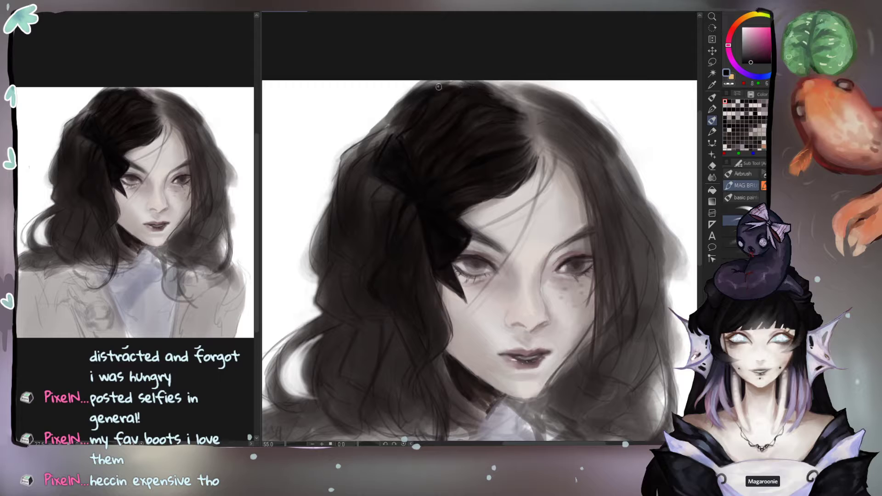
Step: Round out the top outline of the crown above the bow with dark tones sampled from the surrounding hair
left_click(423, 92, "alt")
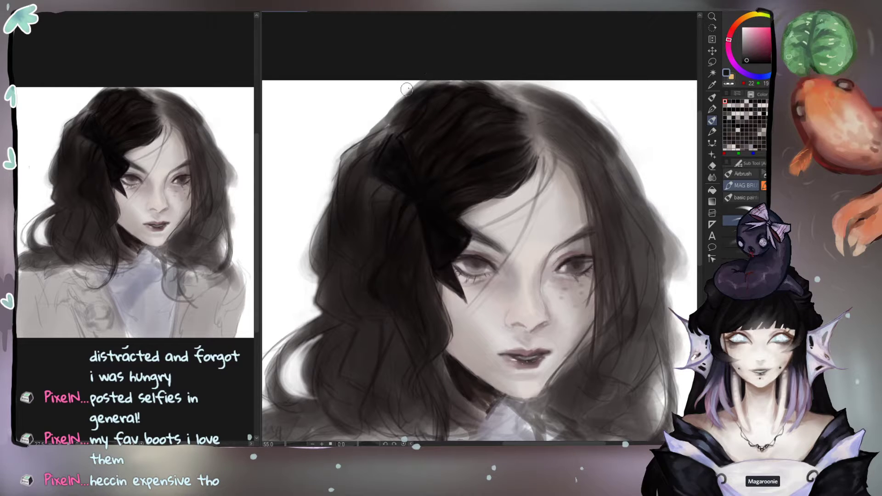
left_click_drag(407, 101, 453, 82)
left_click(419, 109, "alt")
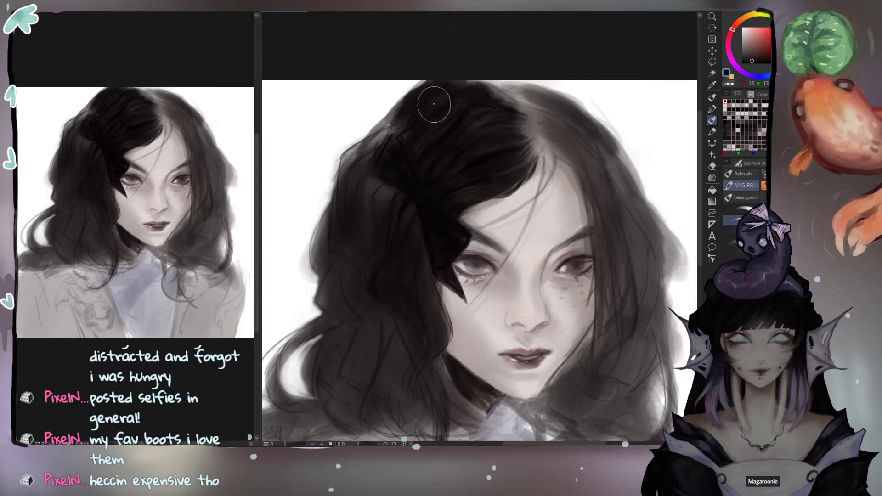
left_click(416, 102, "alt")
left_click(426, 118, "alt")
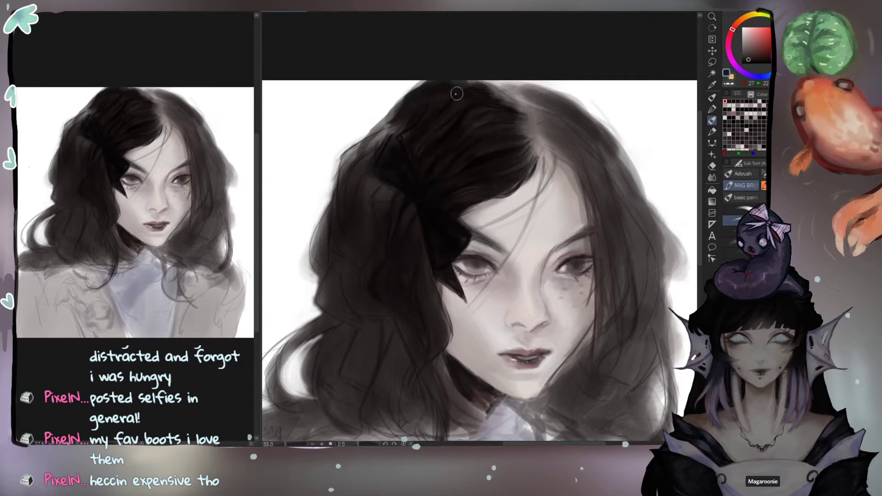
left_click(439, 114, "alt")
Step: Define the bow's upper tip and darken the hair directly behind it with sampled black and hair tones
left_click(402, 143, "alt")
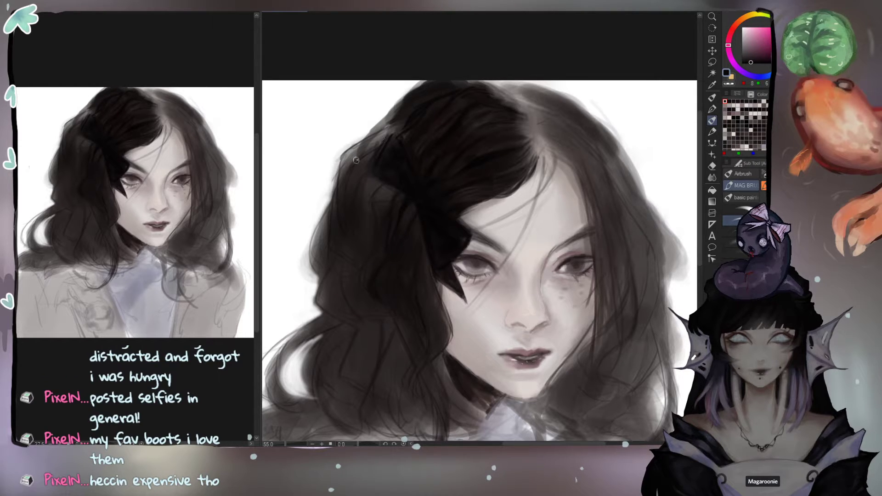
left_click(388, 143, "alt")
left_click(391, 142, "alt")
left_click(401, 139, "alt")
left_click(360, 174, "alt")
mouse_move(374, 151)
left_mouse_down()
mouse_move(365, 194)
mouse_move(394, 196)
mouse_move(407, 162)
mouse_move(368, 168)
mouse_move(353, 203)
mouse_move(367, 177)
left_mouse_up()
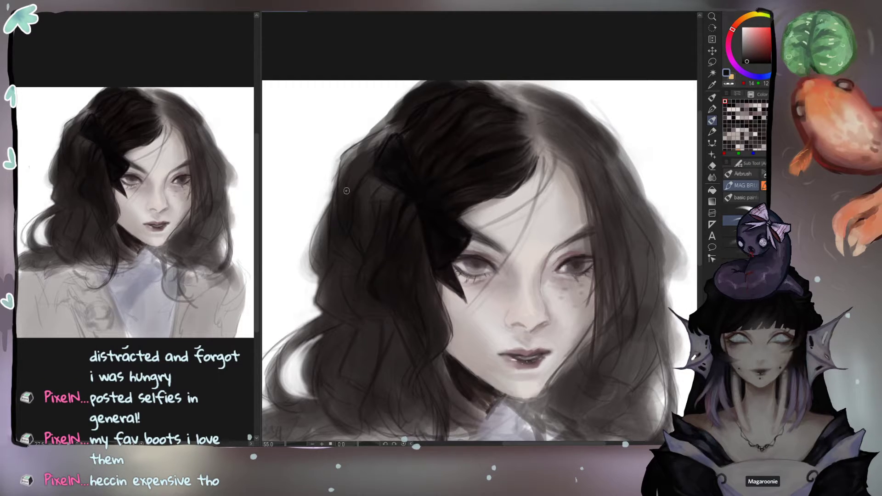
Step: Paint near-black strands down the outer hair behind the bow and darken the crown with a larger brush
left_click(374, 147, "alt")
mouse_move(368, 137)
left_mouse_down()
mouse_move(404, 111)
mouse_move(354, 158)
mouse_move(339, 217)
mouse_move(358, 137)
mouse_move(427, 156)
left_mouse_up()
left_click(440, 140, "alt")
mouse_move(354, 154)
left_mouse_down()
mouse_move(344, 199)
mouse_move(350, 236)
mouse_move(349, 212)
mouse_move(334, 194)
mouse_move(349, 232)
left_mouse_up()
mouse_move(356, 180)
left_mouse_down()
mouse_move(345, 225)
mouse_move(353, 214)
mouse_move(338, 239)
mouse_move(352, 222)
mouse_move(336, 248)
left_mouse_up()
key("]")
left_click_drag(359, 166, 369, 205)
left_click_drag(433, 107, 450, 138)
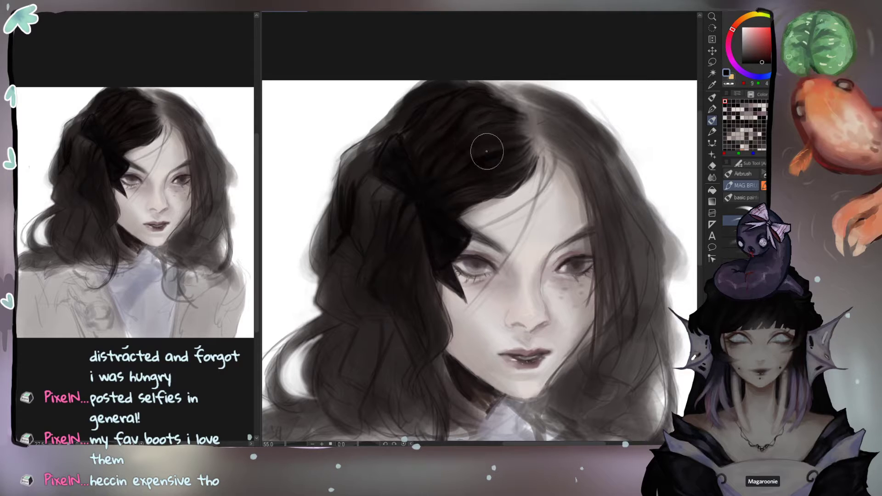
Step: Try shading the inner hair edge beside the cheek with a warmer reddish brown
left_click_drag(414, 275, 430, 295)
left_click(82, 252)
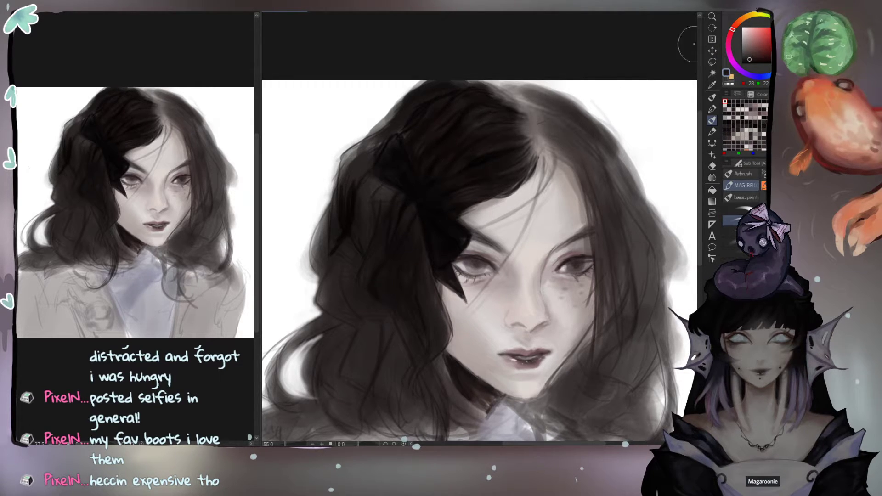
left_click(736, 25)
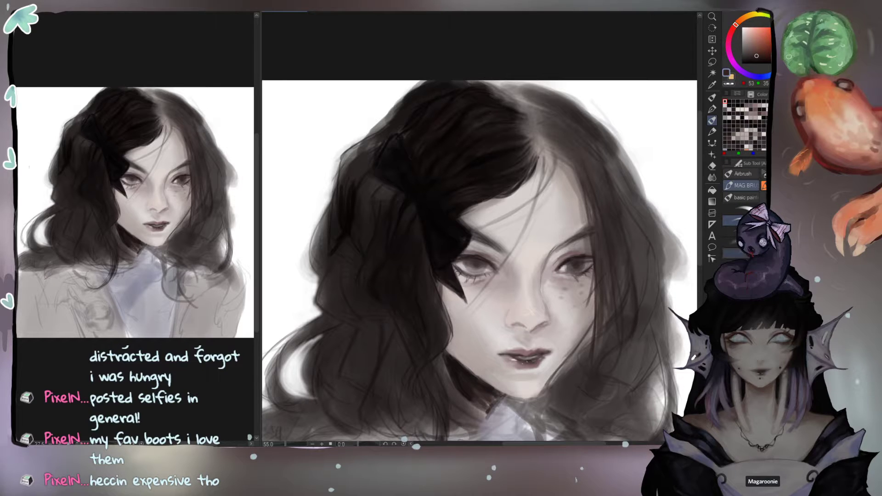
left_click(730, 243)
left_click(731, 253)
mouse_move(443, 303)
left_mouse_down()
mouse_move(453, 331)
mouse_move(442, 309)
mouse_move(439, 322)
mouse_move(455, 352)
mouse_move(480, 367)
mouse_move(441, 310)
mouse_move(485, 362)
left_mouse_up()
key("]")
key("]")
key("]")
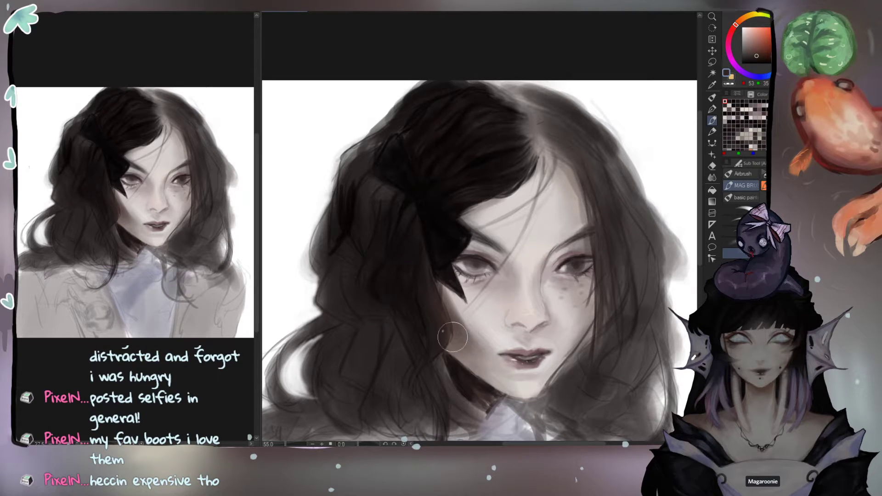
Step: Try glazing the warm brown over the bow, the shadowed cheek and the neck, and erase it back off the bow
mouse_move(408, 254)
left_mouse_down()
mouse_move(429, 277)
mouse_move(436, 265)
mouse_move(442, 276)
mouse_move(451, 244)
mouse_move(448, 317)
mouse_move(457, 250)
mouse_move(473, 254)
mouse_move(456, 198)
mouse_move(464, 220)
mouse_move(494, 200)
left_mouse_up()
key("[")
key("[")
key("[")
left_click_drag(564, 288, 587, 328)
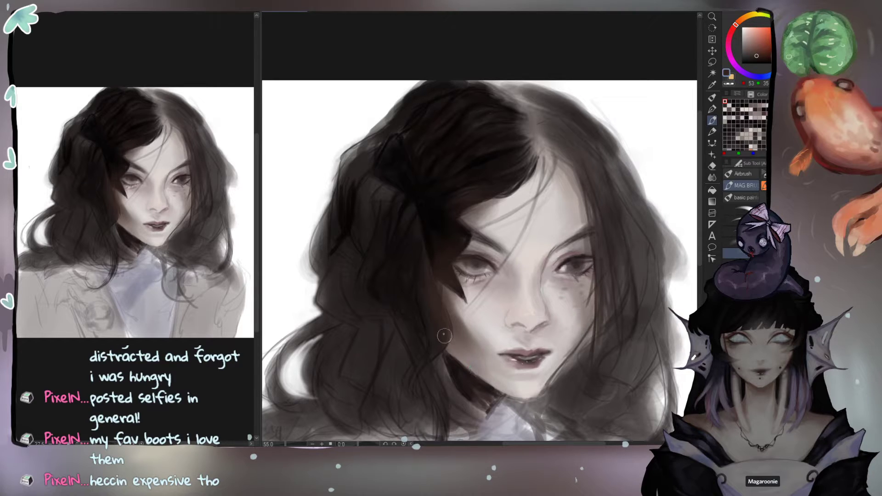
mouse_move(477, 345)
left_mouse_down()
mouse_move(465, 361)
mouse_move(476, 385)
mouse_move(464, 372)
mouse_move(501, 395)
mouse_move(487, 381)
left_mouse_up()
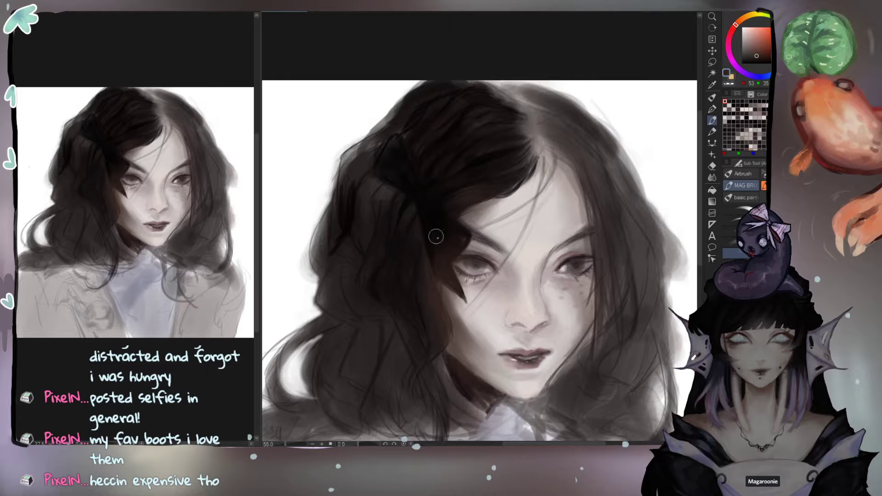
key("e")
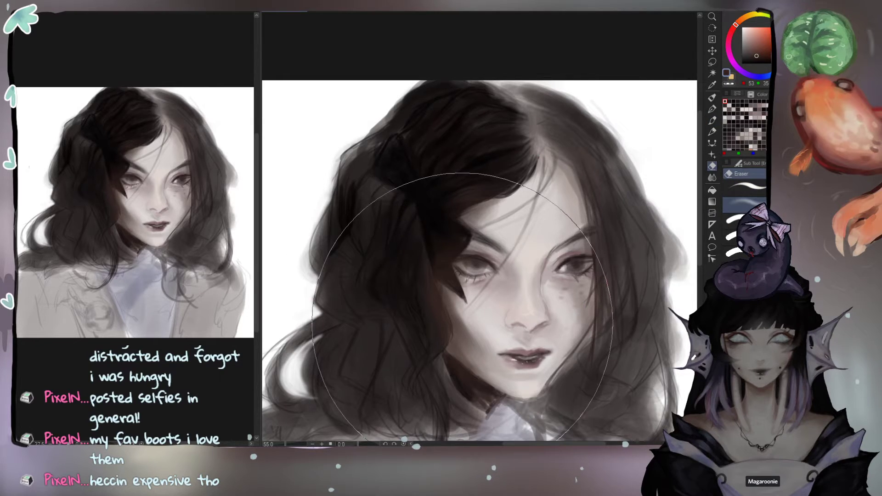
mouse_move(459, 226)
left_mouse_down()
mouse_move(442, 295)
mouse_move(469, 372)
mouse_move(448, 313)
left_mouse_up()
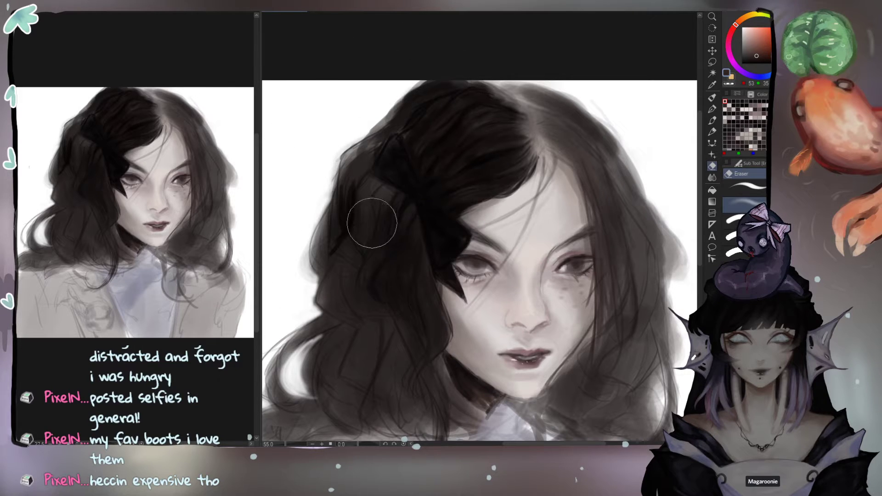
Step: Paint a near-black shadow shape inside the outer hair curl behind the bow, using dark tones sampled from the hair
key("b")
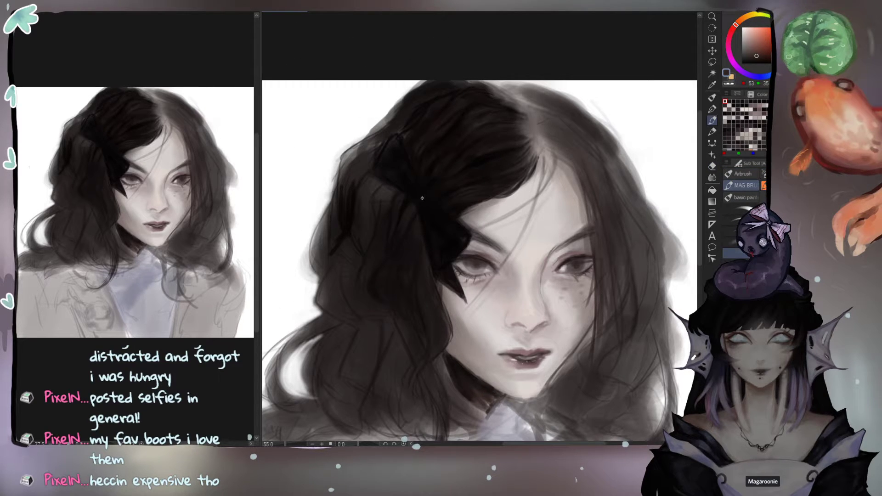
left_click(408, 221, "alt")
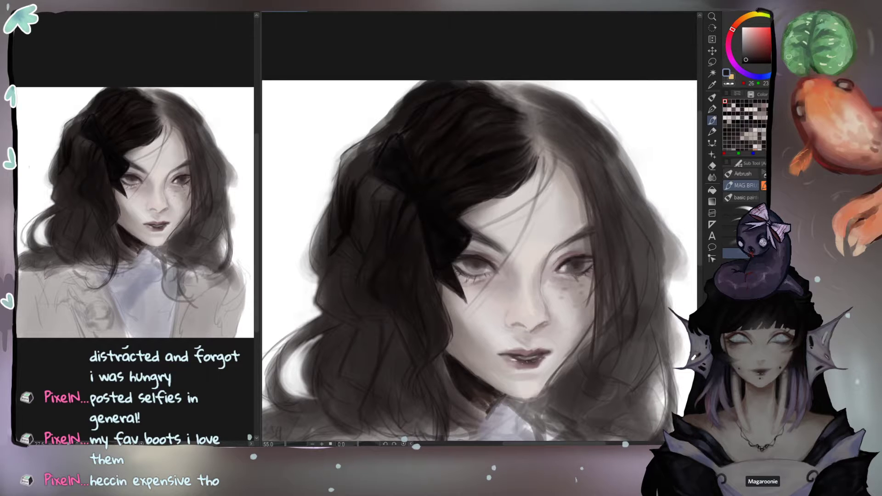
left_click(430, 139, "alt")
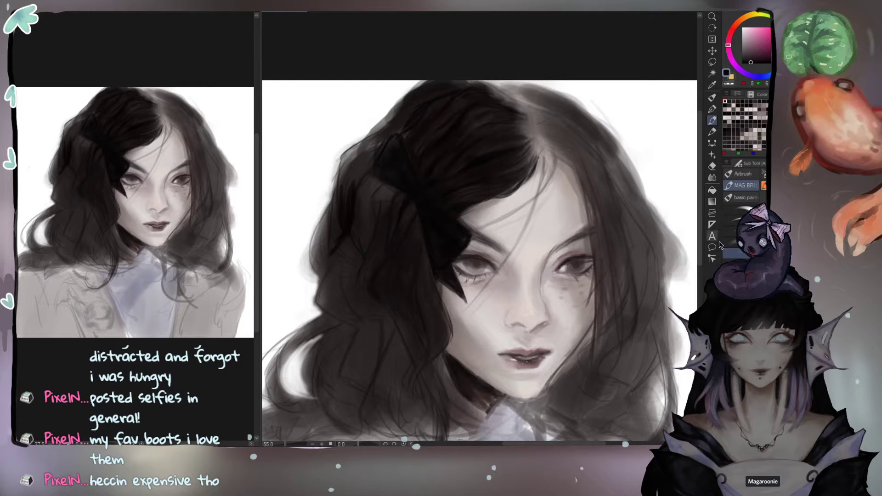
key("b")
scroll(453, 215, "down", 5)
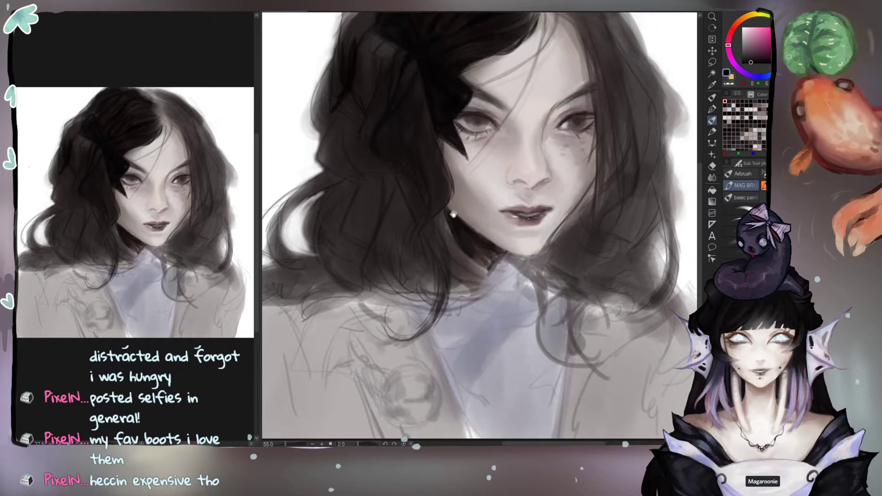
scroll(453, 214, "up", 3)
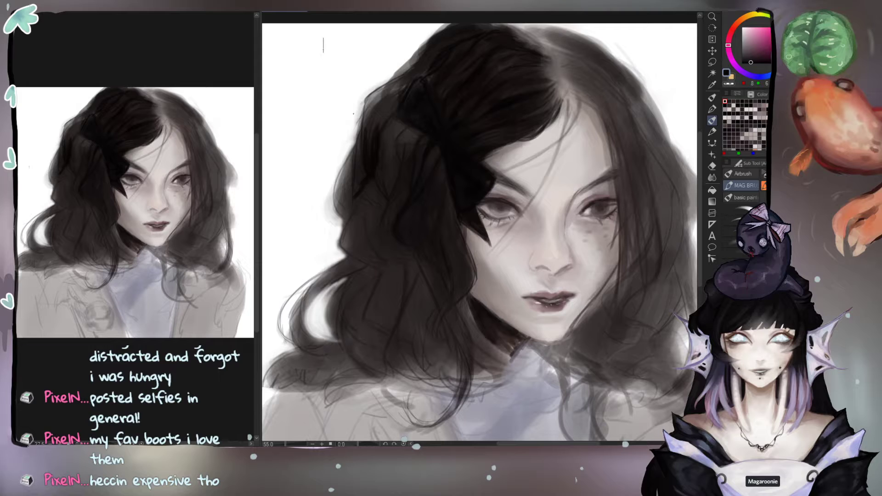
mouse_move(374, 188)
left_mouse_down()
mouse_move(389, 260)
mouse_move(382, 192)
left_mouse_up()
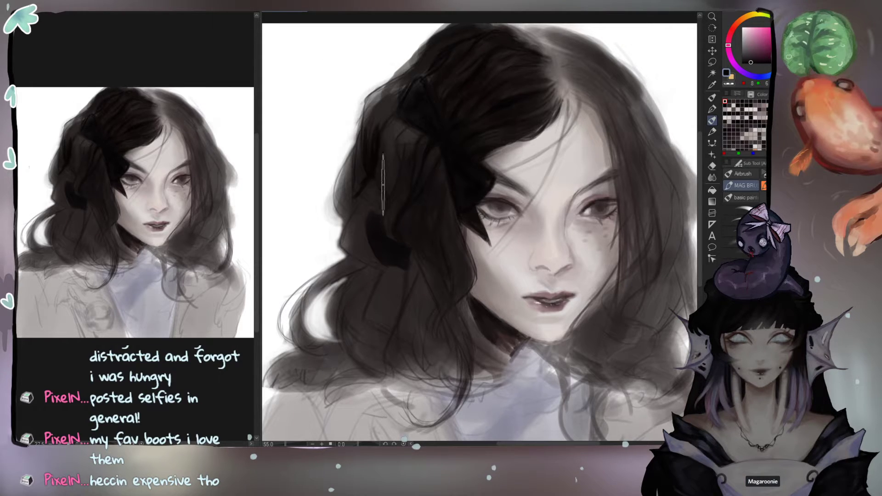
Step: Blend the top of the curl's dark shadow into the surrounding strands with sampled brown and add dark tone in the lower curls
left_click(373, 234, "alt")
left_click_drag(374, 229, 379, 206)
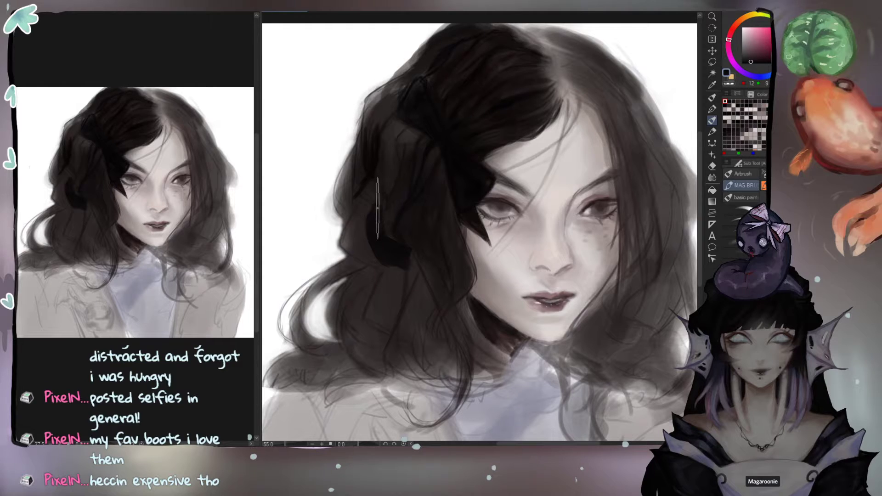
left_click(380, 207, "alt")
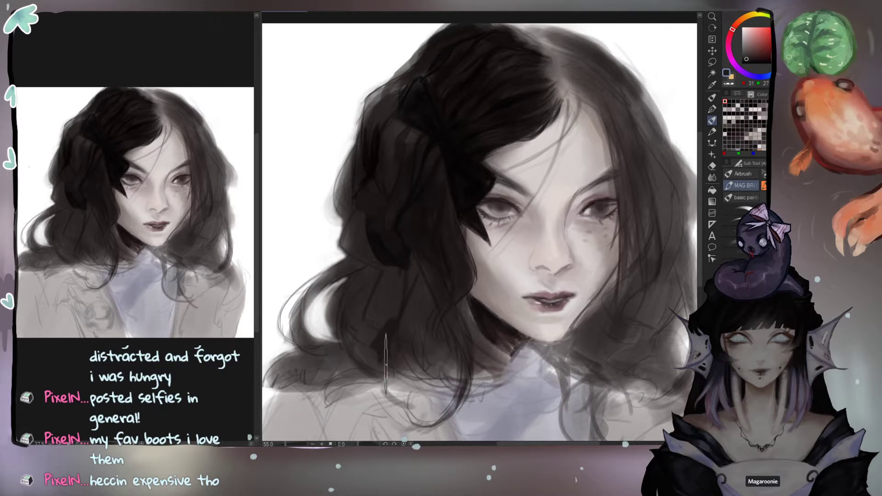
Step: Paint the curls below the hair bow with dark brown tones sampled from the surrounding hair
mouse_move(366, 347)
left_mouse_down()
mouse_move(385, 338)
mouse_move(353, 323)
mouse_move(349, 309)
mouse_move(385, 347)
mouse_move(360, 330)
left_mouse_up()
left_click(370, 340, "alt")
left_click(382, 346, "alt")
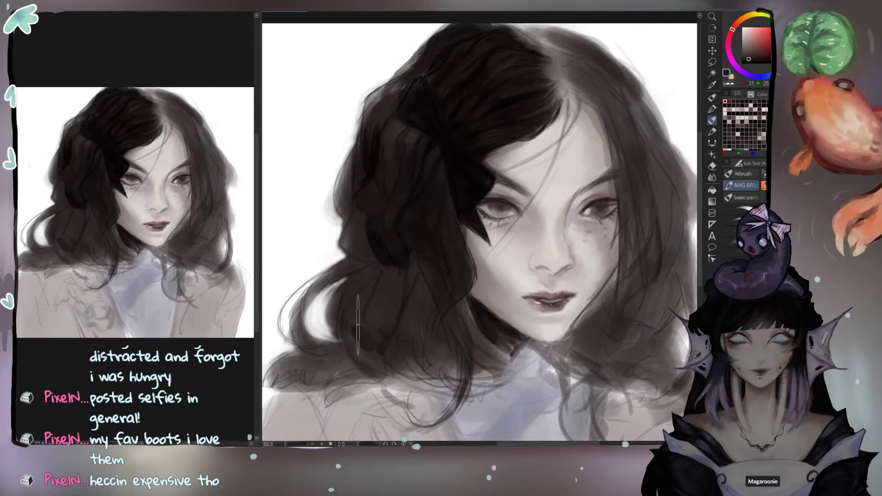
left_click(355, 331, "alt")
left_click(388, 282, "alt")
left_click_drag(387, 282, 376, 309)
left_click(390, 268, "alt")
left_click_drag(385, 262, 376, 240)
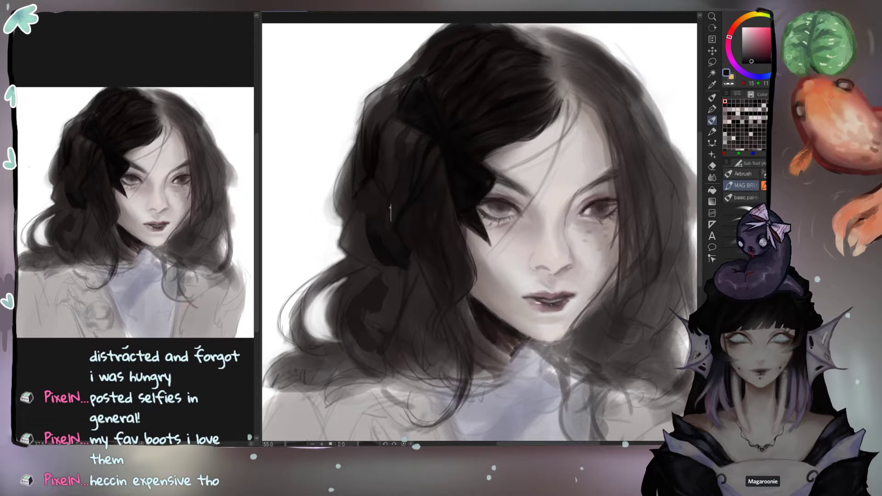
Step: Blend the near-black hollow in the hair below the bow using sampled dark tones
left_click(397, 242, "alt")
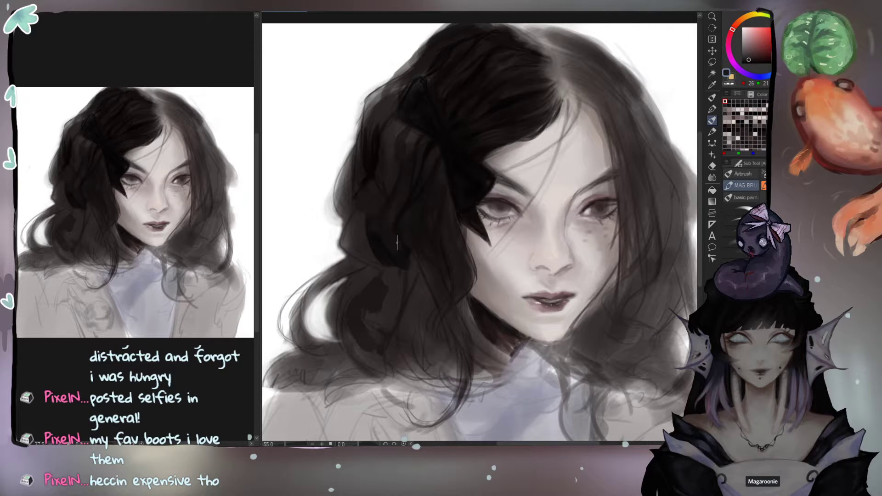
left_click(408, 243, "alt")
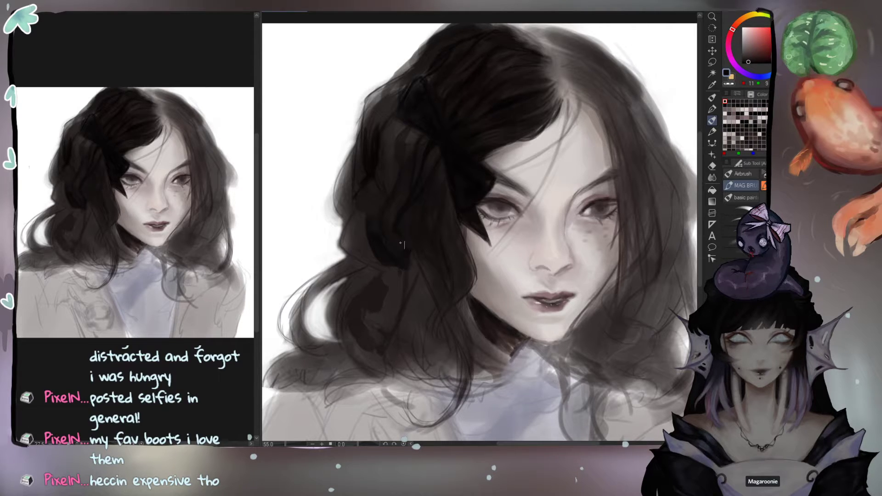
left_click(398, 248, "alt")
left_click(403, 253, "alt")
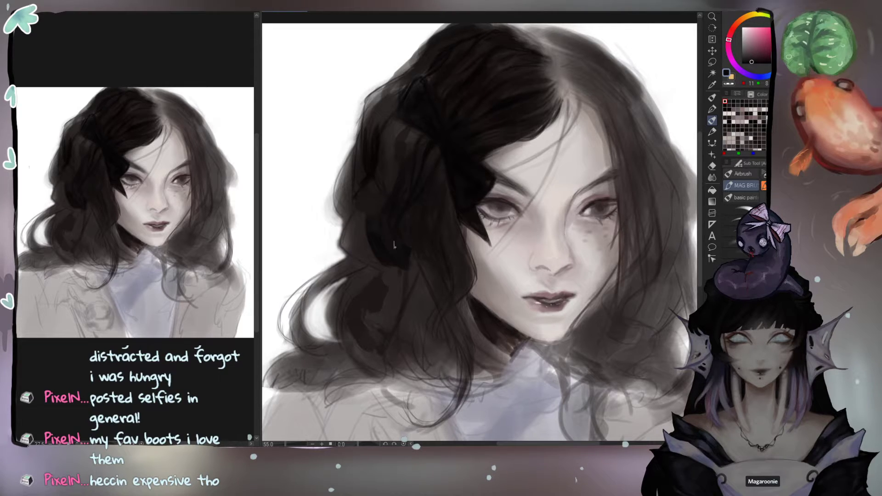
Step: Define the hair folds beside and below the bow's knot with near-black strokes sampled from the hair and bow
left_click(406, 152, "alt")
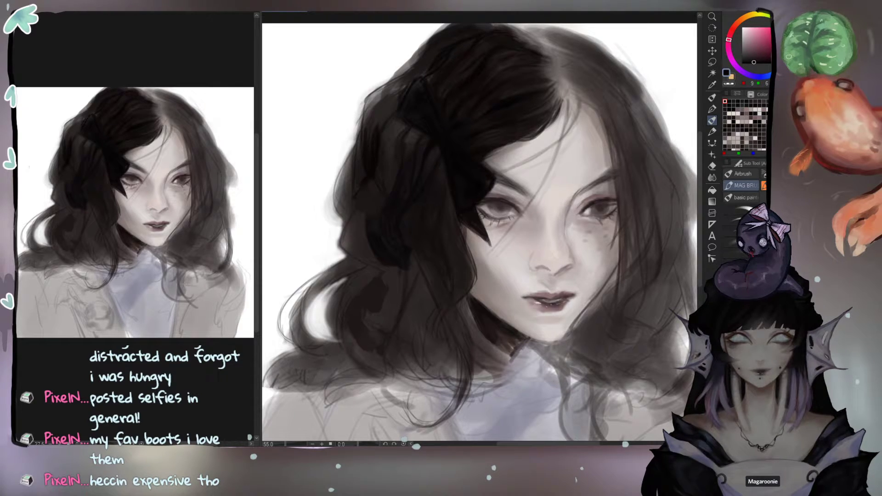
left_click(432, 146, "alt")
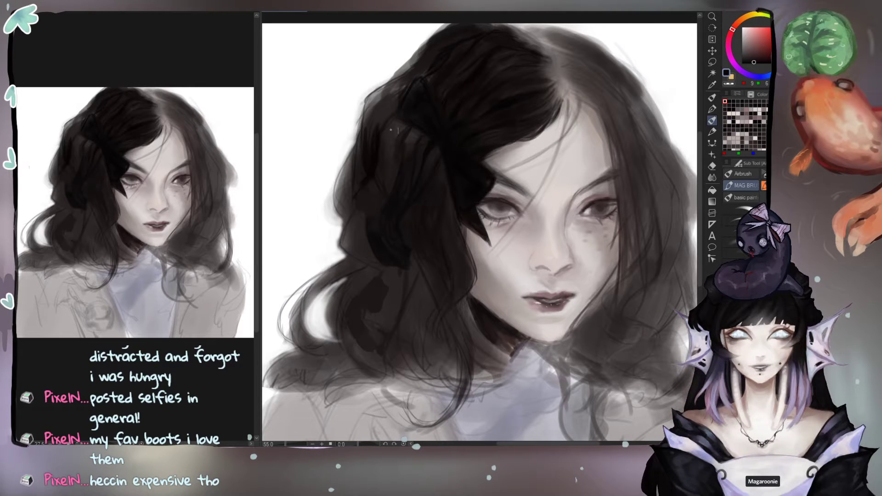
mouse_move(401, 121)
left_mouse_down()
mouse_move(390, 157)
mouse_move(393, 138)
left_mouse_up()
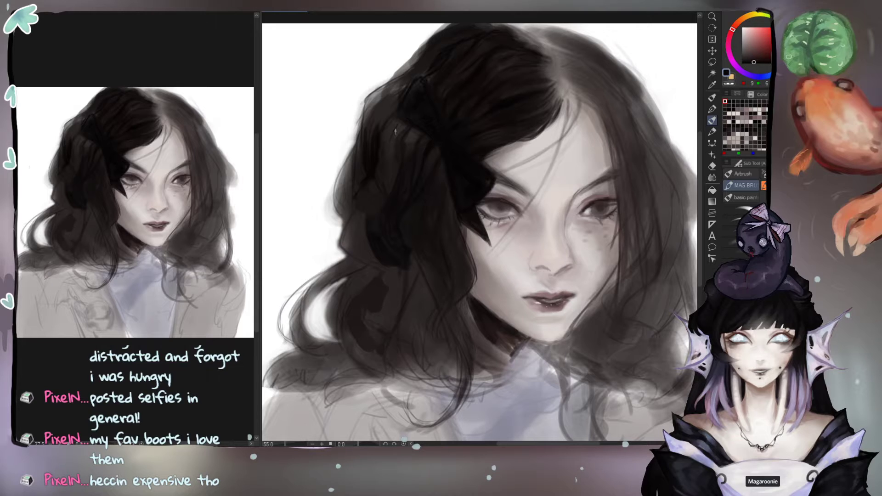
left_click(735, 253)
mouse_move(399, 128)
left_mouse_down()
mouse_move(388, 124)
mouse_move(384, 183)
mouse_move(388, 143)
left_mouse_up()
left_click(442, 132, "alt")
left_click_drag(386, 184, 384, 197)
left_click(735, 270)
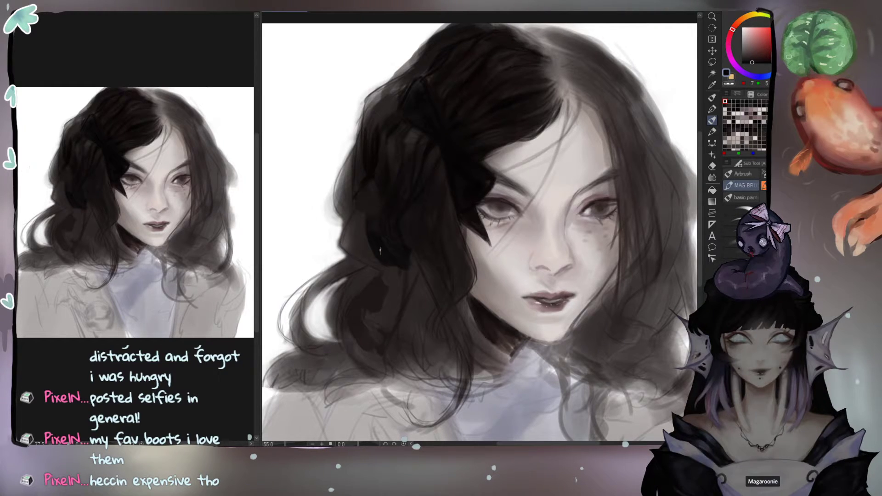
left_click(382, 216, "alt")
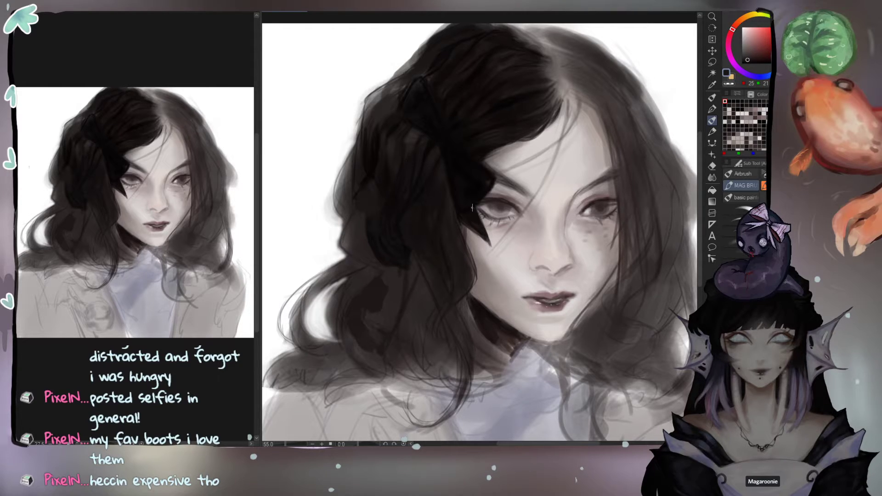
Step: Paint dark red blood drips down the cheek and beside the nose
left_click(557, 306, "alt")
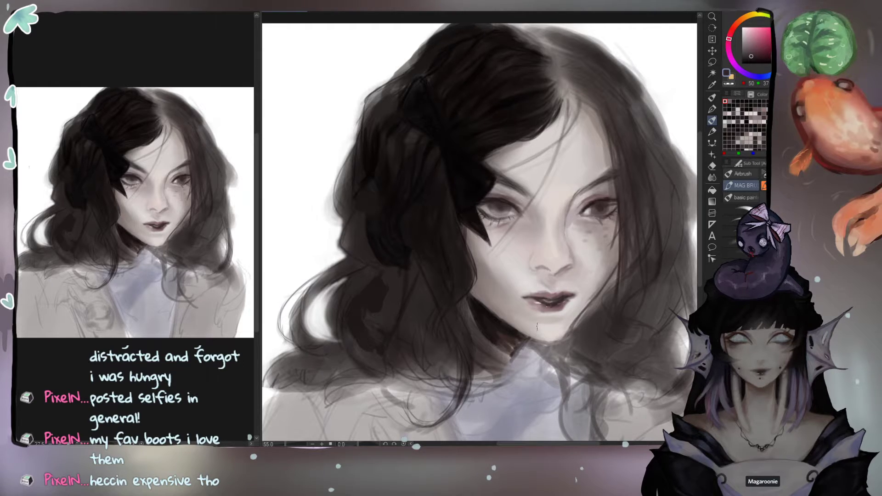
left_click(732, 30)
left_click(770, 51)
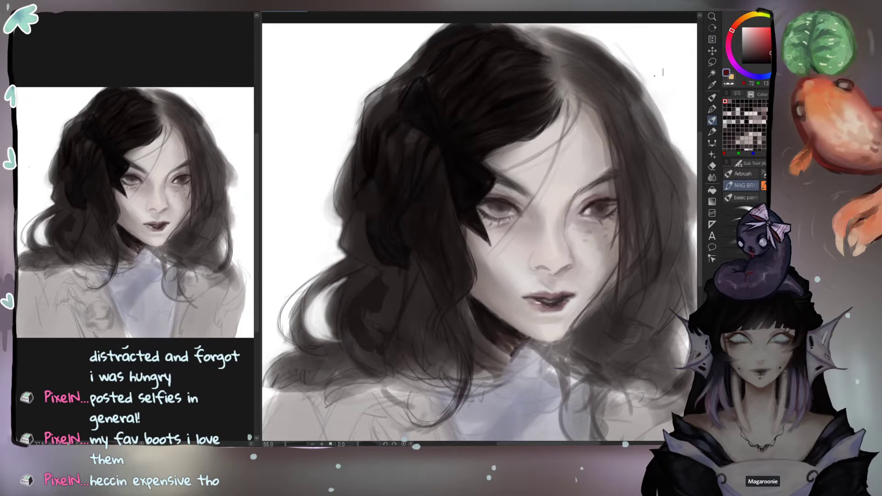
mouse_move(516, 240)
left_mouse_down()
mouse_move(509, 266)
mouse_move(512, 252)
left_mouse_up()
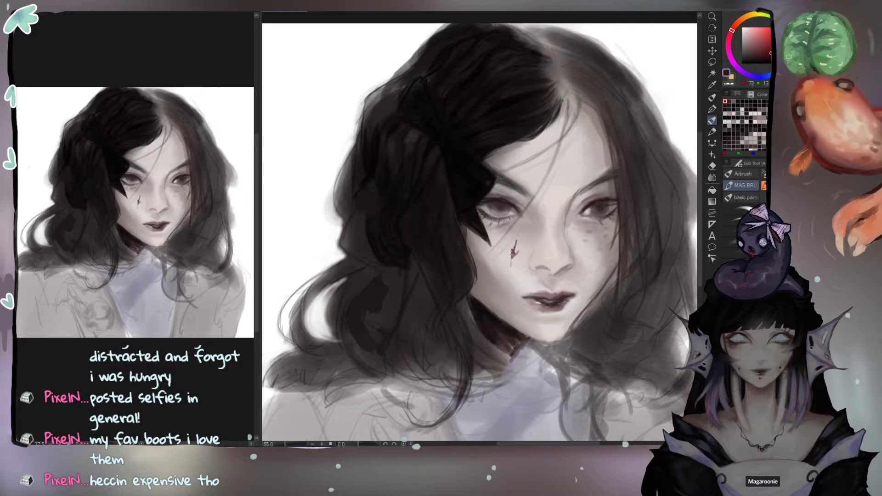
mouse_move(513, 259)
left_mouse_down()
mouse_move(512, 299)
mouse_move(511, 285)
left_mouse_up()
left_click_drag(516, 274, 515, 280)
left_click_drag(528, 234, 528, 252)
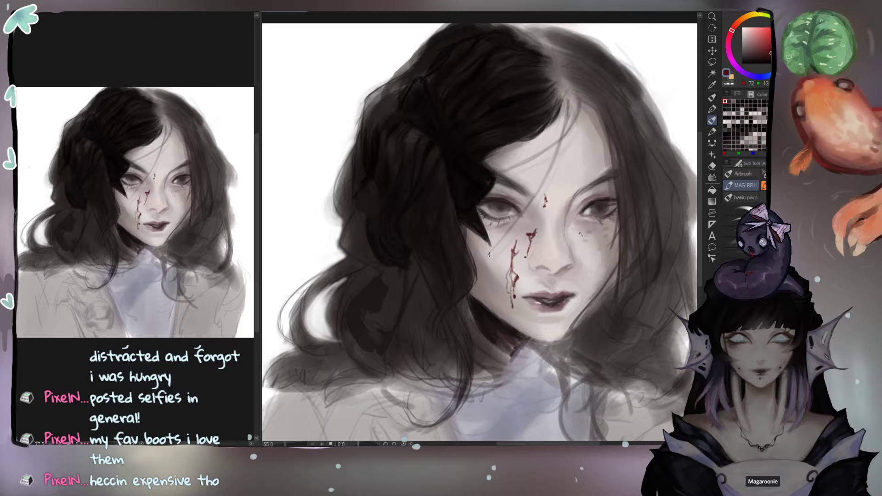
Step: Add more dark red blood drips on the outer cheek near the hair
mouse_move(496, 252)
left_mouse_down()
mouse_move(492, 272)
mouse_move(490, 264)
left_mouse_up()
left_click_drag(492, 284, 494, 306)
left_click_drag(491, 280, 495, 285)
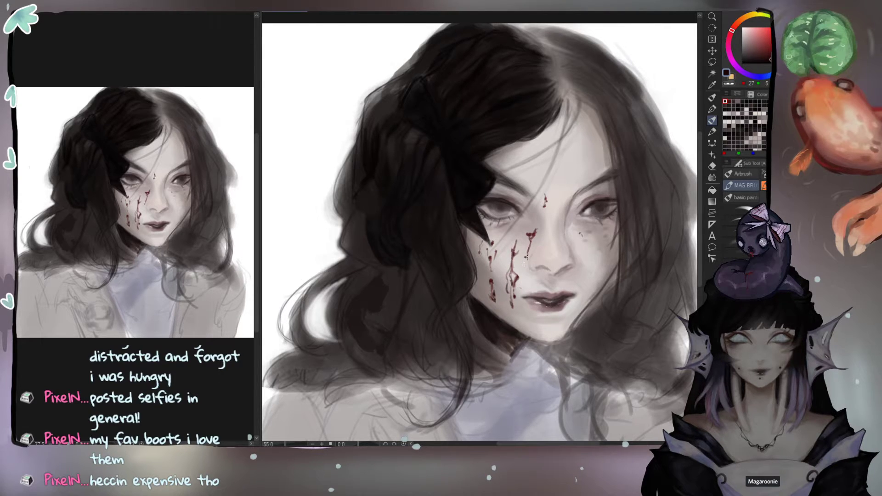
Step: Deepen and refine the blood drips on the cheek and nose with darker red strokes
left_click(731, 242)
left_click(732, 253)
mouse_move(491, 263)
left_mouse_down()
mouse_move(494, 287)
mouse_move(514, 266)
mouse_move(513, 247)
mouse_move(518, 277)
left_mouse_up()
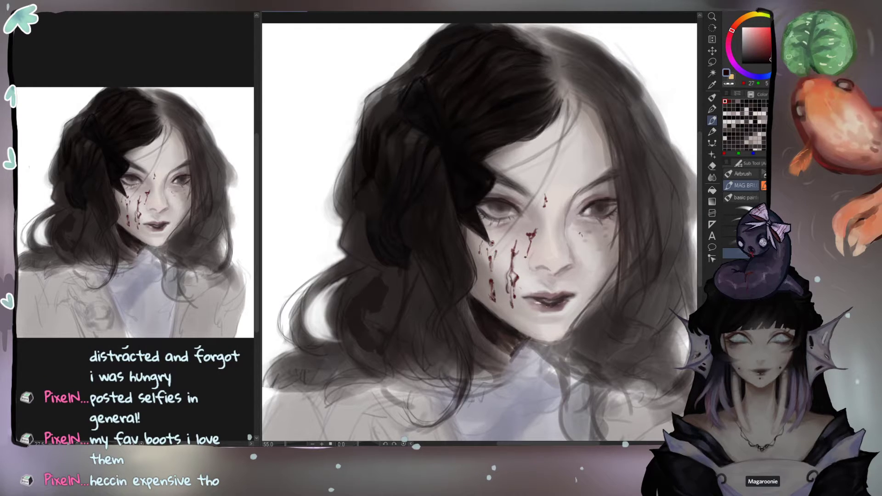
left_click(532, 236)
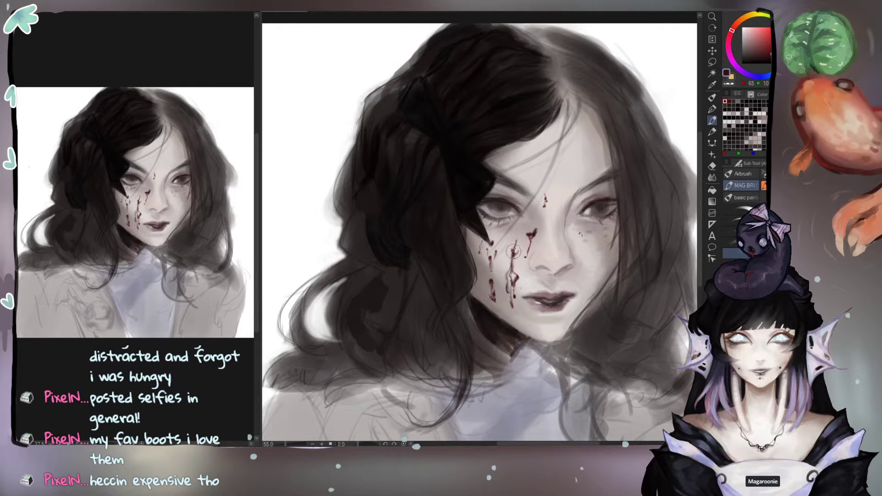
left_click_drag(516, 246, 513, 253)
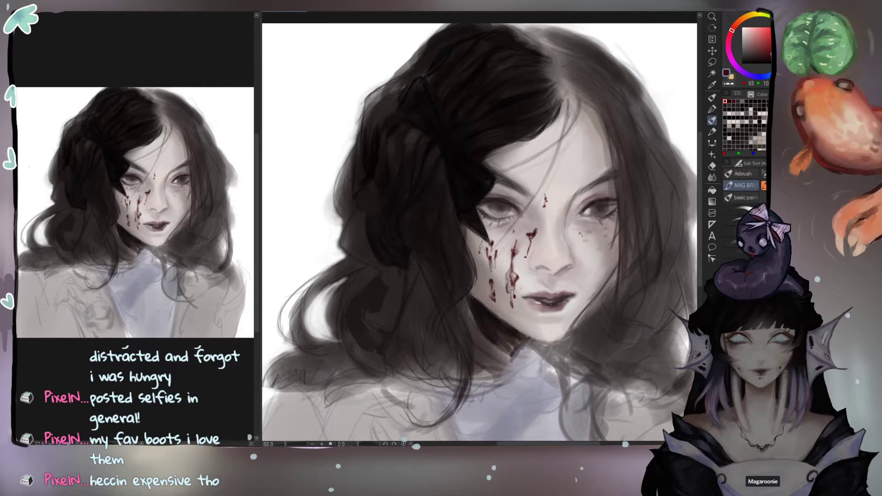
left_click_drag(492, 291, 495, 302)
left_click(521, 297, "alt")
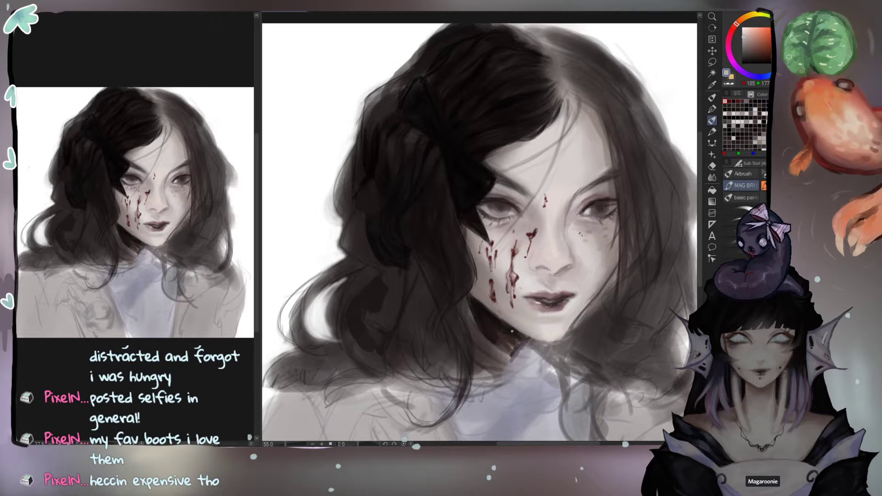
Step: Darken the pupils and irises of both eyes with near-black sampled from the hair
left_click(499, 211, "alt")
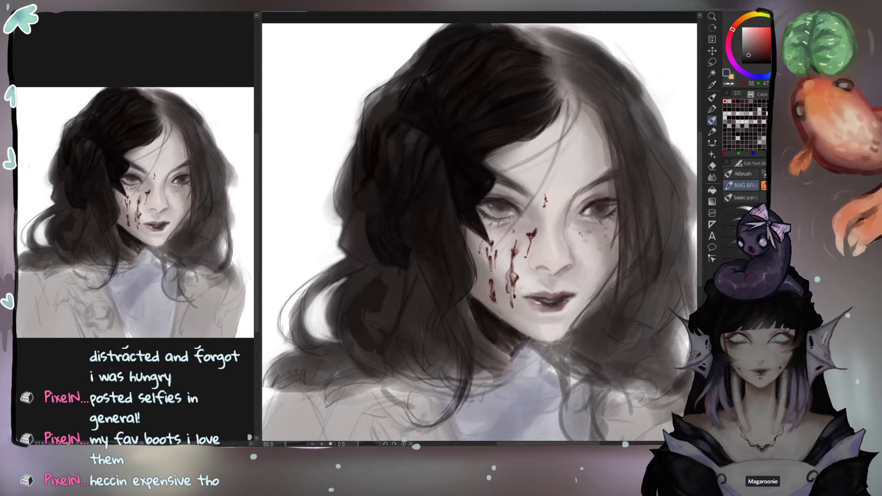
left_click(508, 130, "alt")
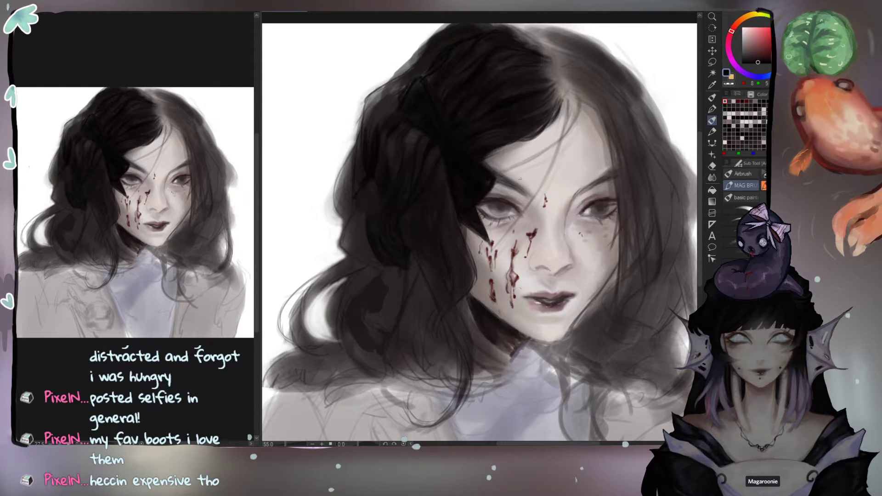
left_click_drag(498, 209, 500, 210)
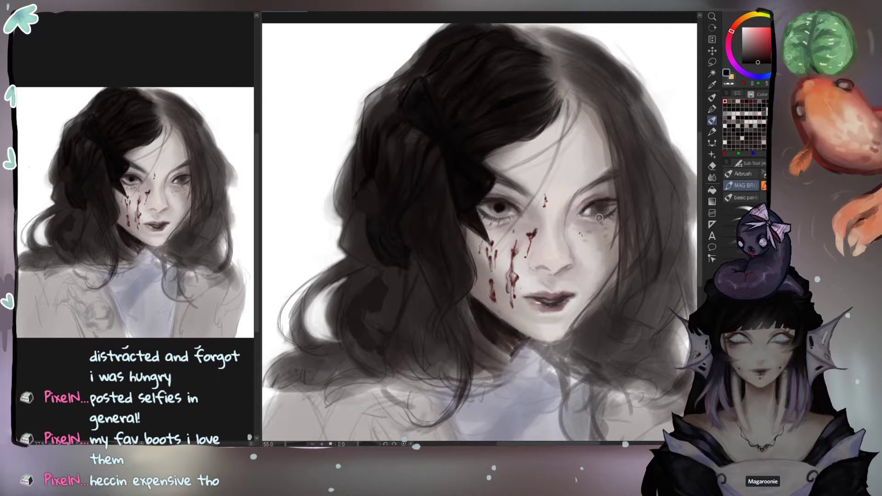
left_click_drag(601, 210, 602, 205)
left_click(600, 207, "alt")
left_click(601, 207, "alt")
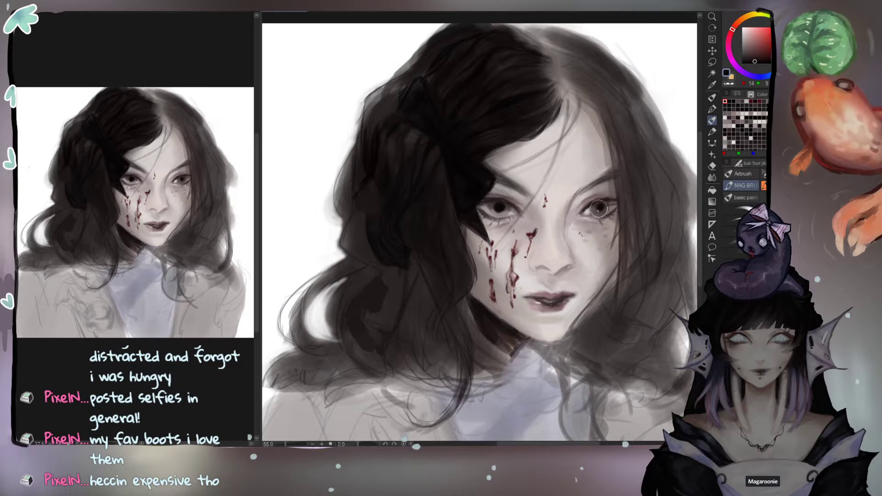
mouse_move(599, 208)
left_mouse_down()
mouse_move(610, 201)
mouse_move(595, 214)
left_mouse_up()
Step: Try painting over both eyes with the basic paint brush, undo the strokes and return to the MAG brush
left_click(749, 198)
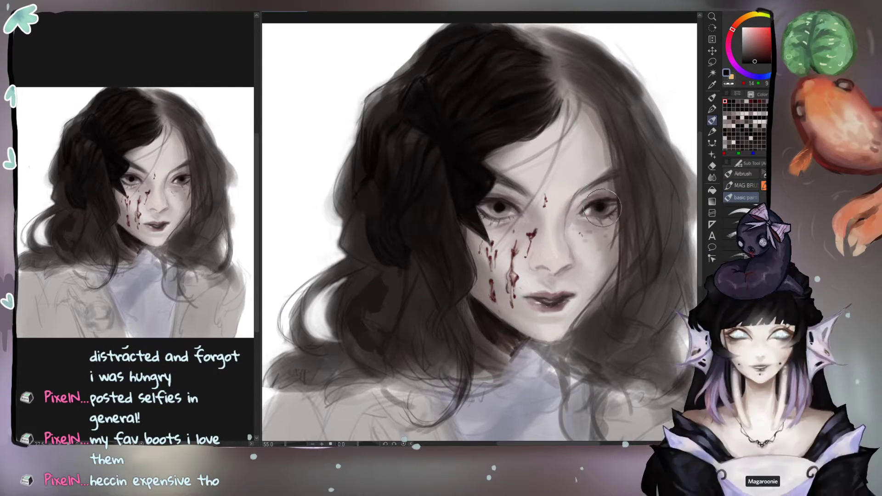
mouse_move(598, 221)
left_mouse_down()
mouse_move(580, 242)
mouse_move(608, 214)
mouse_move(605, 235)
left_mouse_up()
key("ctrl+z")
key("ctrl+z")
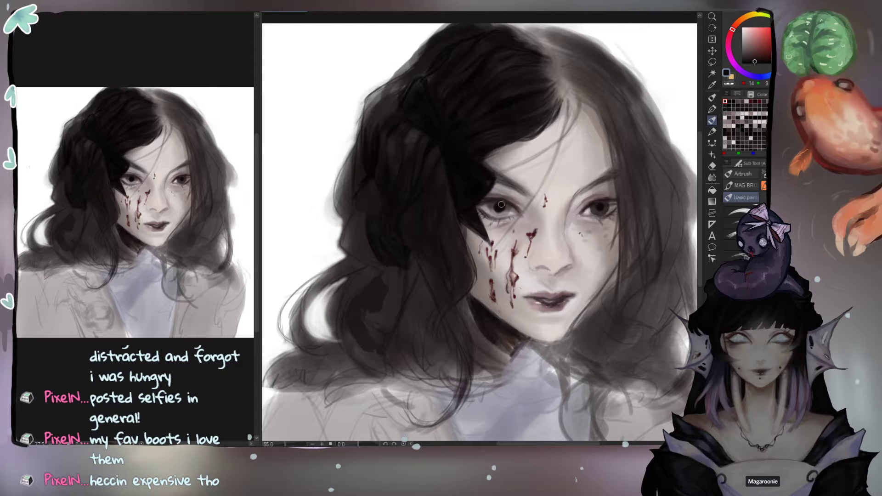
mouse_move(491, 203)
left_mouse_down()
mouse_move(497, 217)
mouse_move(510, 207)
left_mouse_up()
key("ctrl+z")
left_click(741, 186)
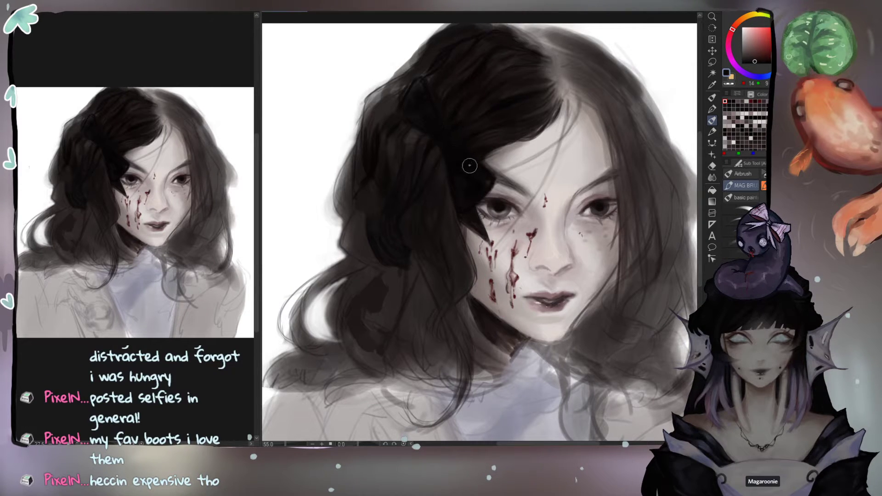
Step: Paint strands in the hair lock beside the jaw with brown tones sampled from the hair
mouse_move(507, 336)
left_mouse_down()
mouse_move(441, 252)
mouse_move(405, 237)
mouse_move(470, 285)
left_mouse_up()
left_click(408, 244, "alt")
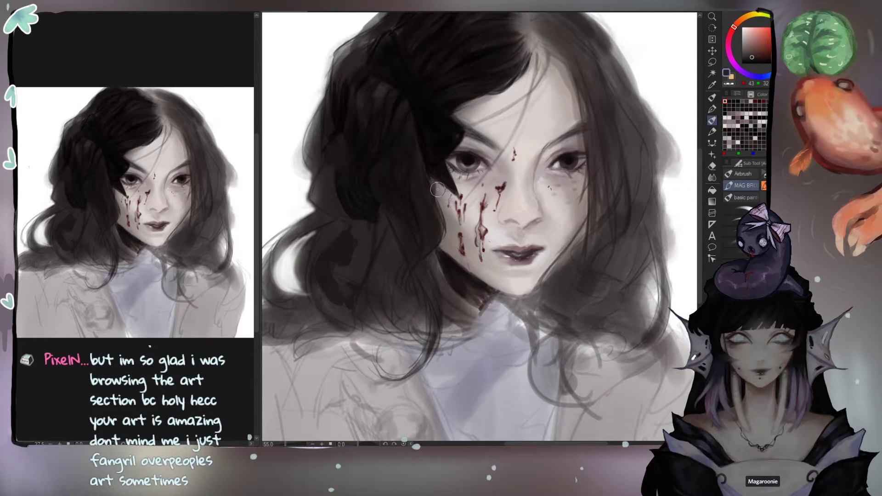
left_click(430, 245, "alt")
left_click_drag(428, 244, 414, 256)
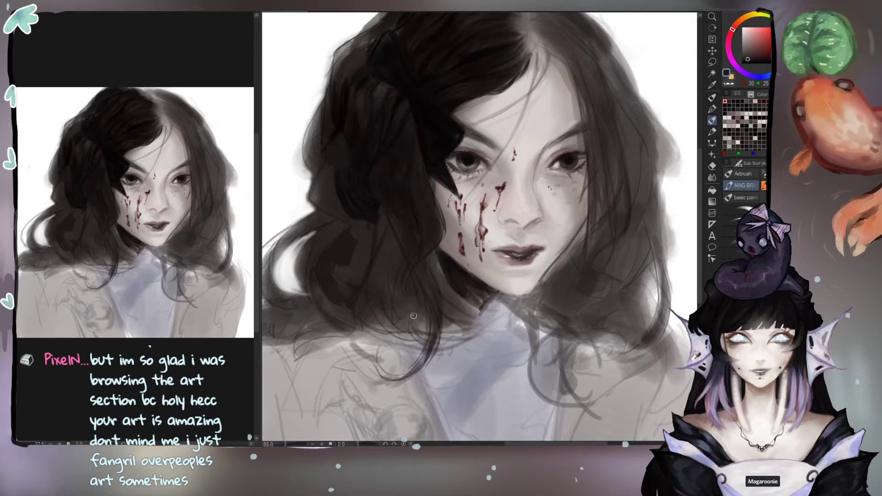
Step: Refine the eye beside the loose hair with its sampled near-black and touch up the skin around the nose bridge
left_click(568, 161, "alt")
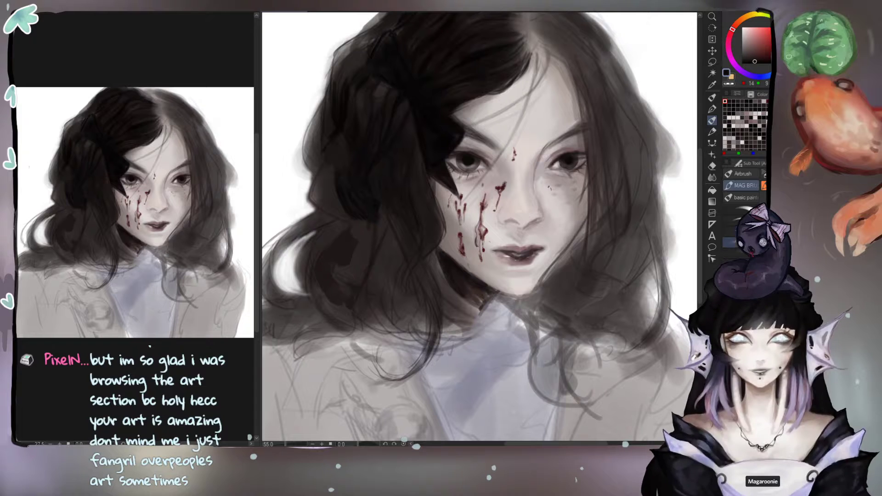
mouse_move(576, 161)
left_mouse_down("ctrl+alt")
mouse_move(527, 155)
mouse_move(573, 171)
left_mouse_up("ctrl+alt")
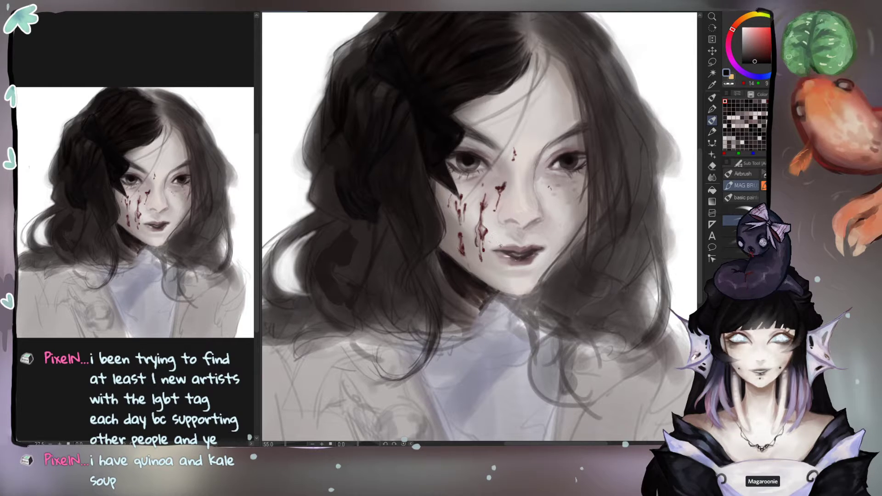
left_click(506, 176, "alt")
left_click(540, 160, "alt")
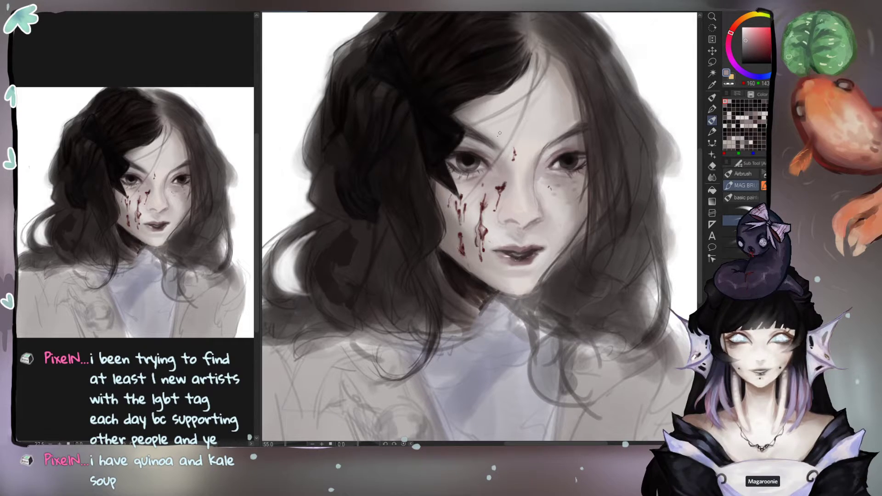
Step: Touch up the lower lip and chin edge with tones sampled from the mouth and surrounding skin
left_click(520, 259, "alt")
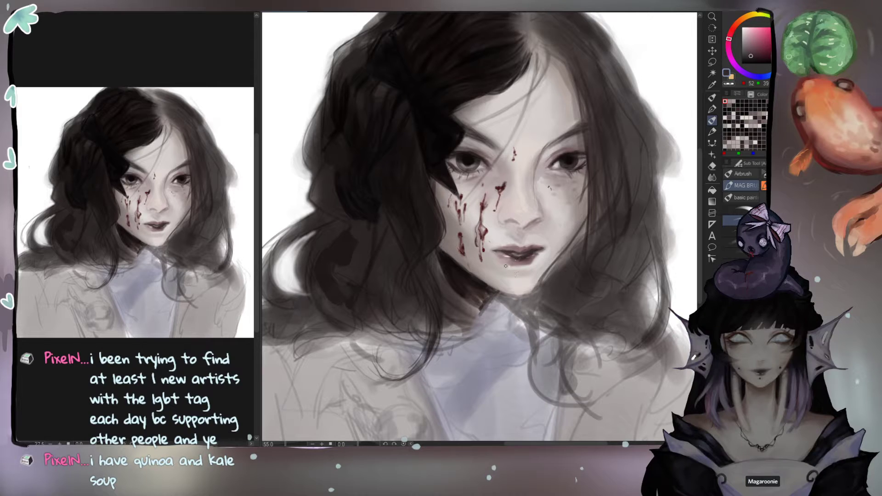
left_click(520, 290, "alt")
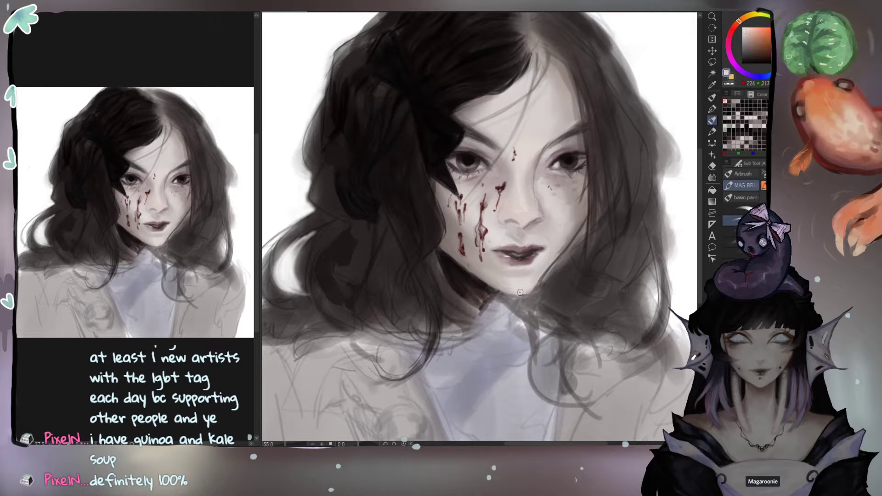
left_click(526, 286, "alt")
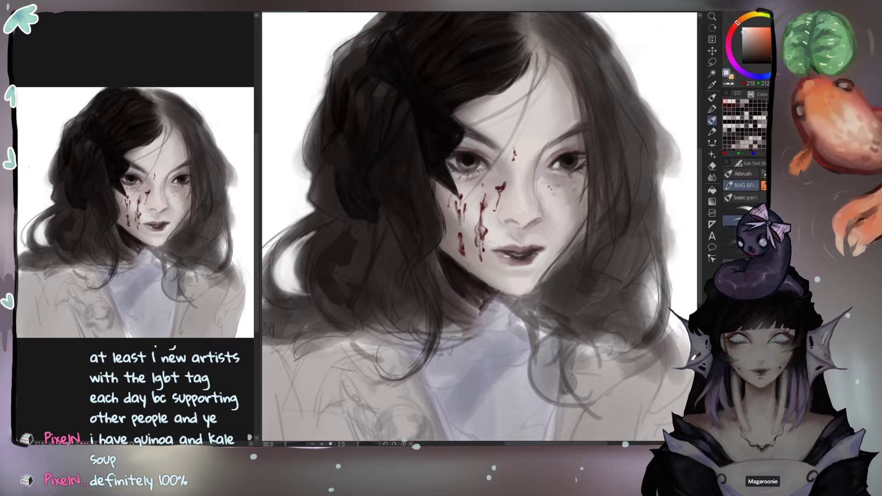
left_click(740, 253)
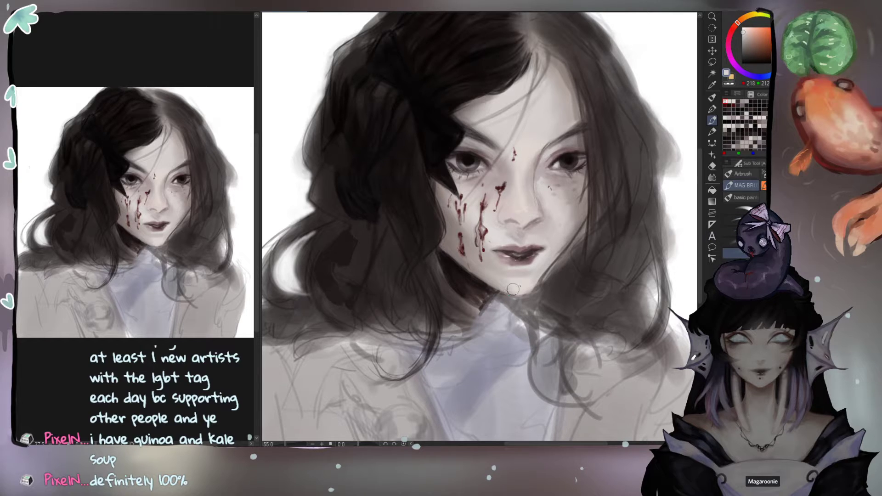
left_click(550, 204, "alt")
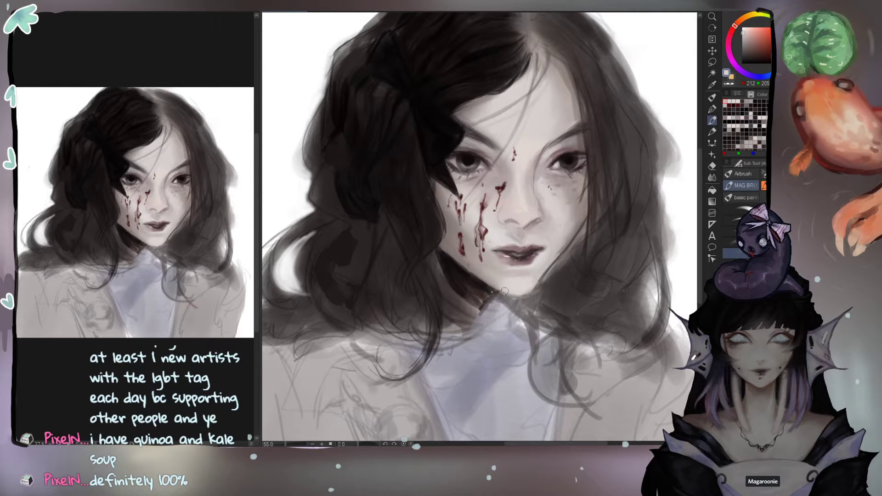
Step: Deepen the neck shadow beneath the jaw with dark browns sampled from the neck
left_click(480, 289, "alt")
left_click(473, 289, "alt")
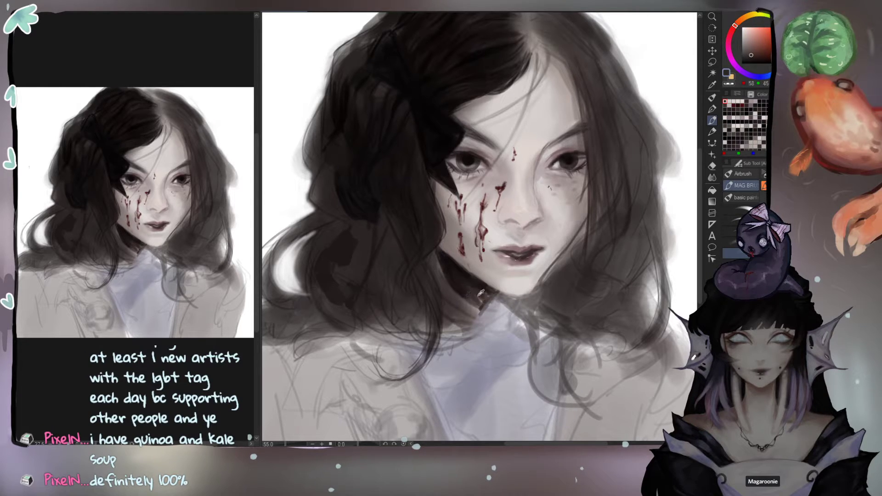
left_click(461, 284, "alt")
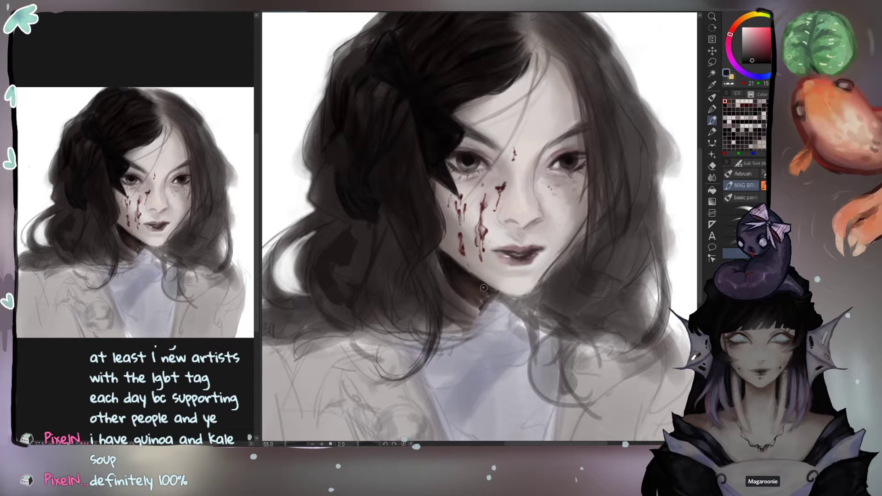
mouse_move(471, 299)
left_mouse_down()
mouse_move(488, 294)
mouse_move(459, 327)
left_mouse_up()
left_click_drag(467, 291, 482, 301)
left_click(465, 286, "alt")
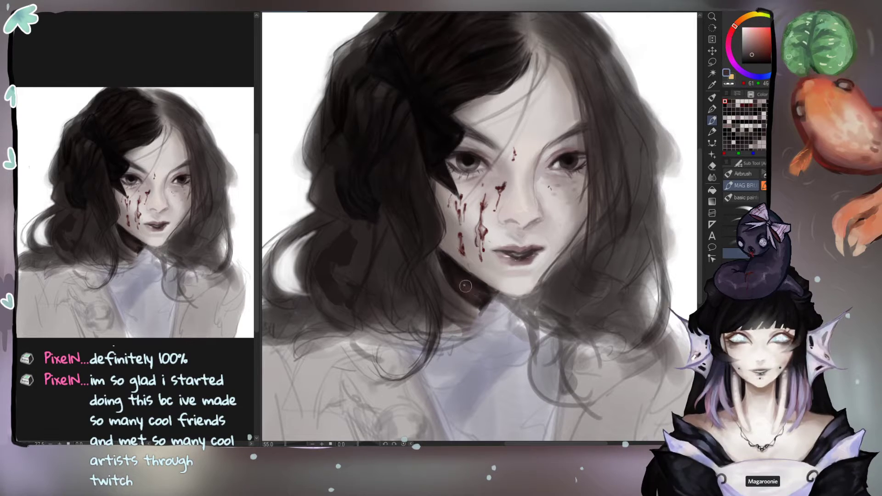
Step: Refine the edge of the hair lock along the jaw with dark brown sampled from the hair
left_click(448, 267, "alt")
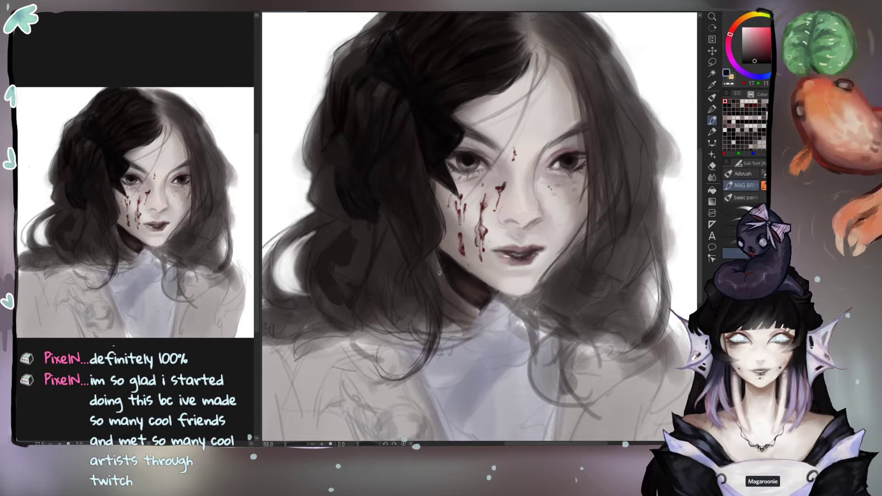
left_click(432, 235, "alt")
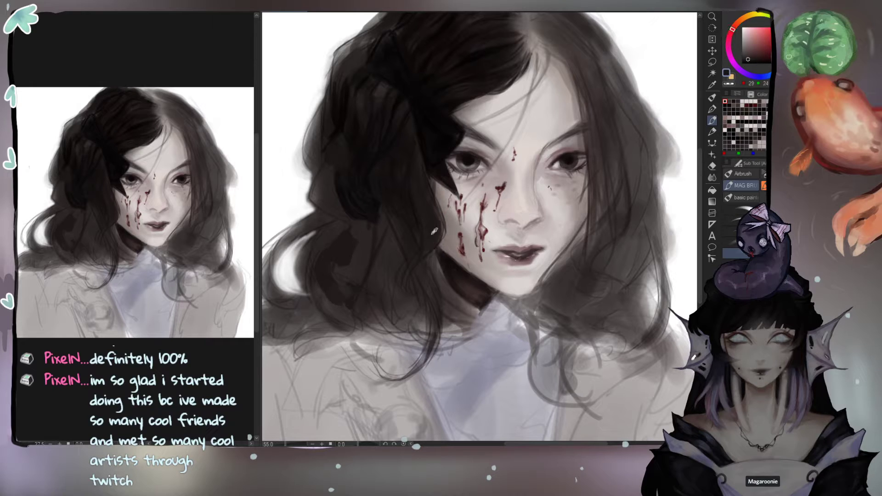
left_click_drag(434, 235, 437, 264)
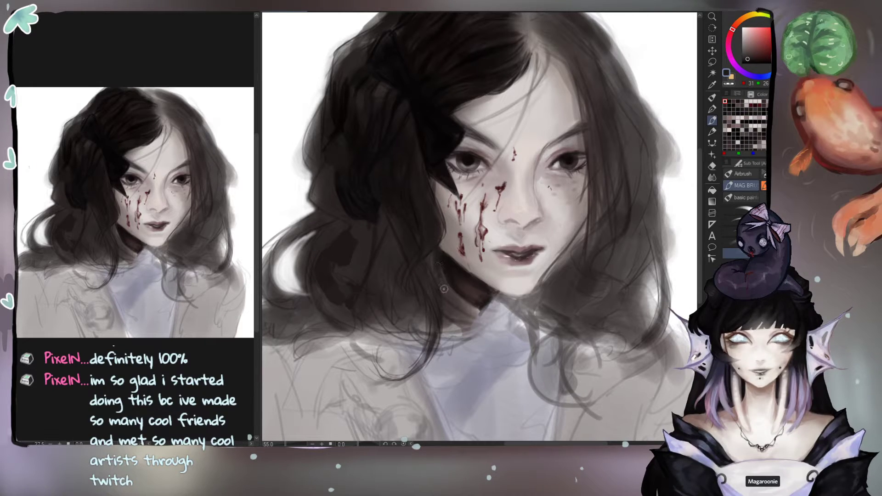
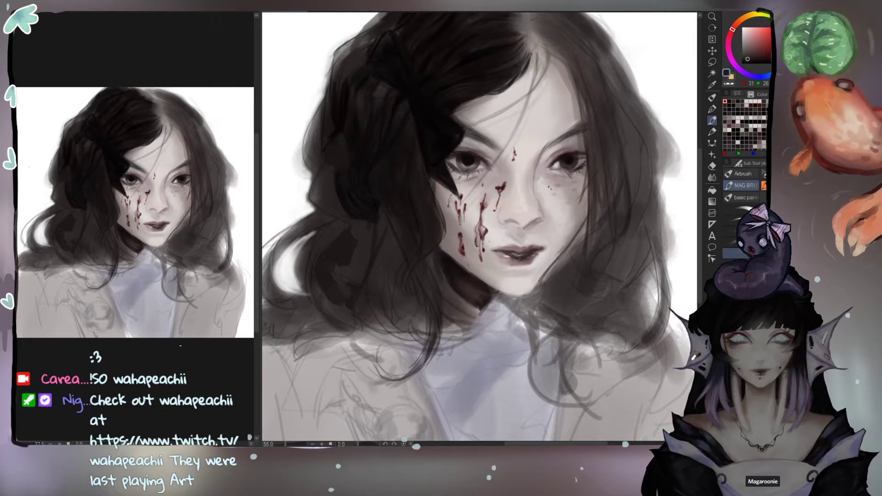
Step: Paint dark strands in the hair lock below the bow's tail with near-black tones sampled from the hair and bow
left_click_drag(442, 130, 460, 160)
left_click(443, 81, "alt")
left_click(444, 78, "alt")
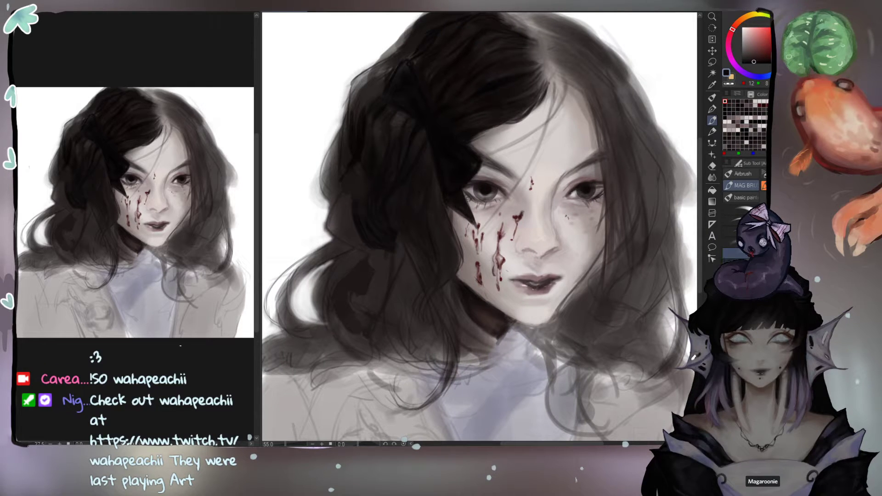
key("b")
left_click_drag(451, 217, 459, 241)
left_click(440, 214, "alt")
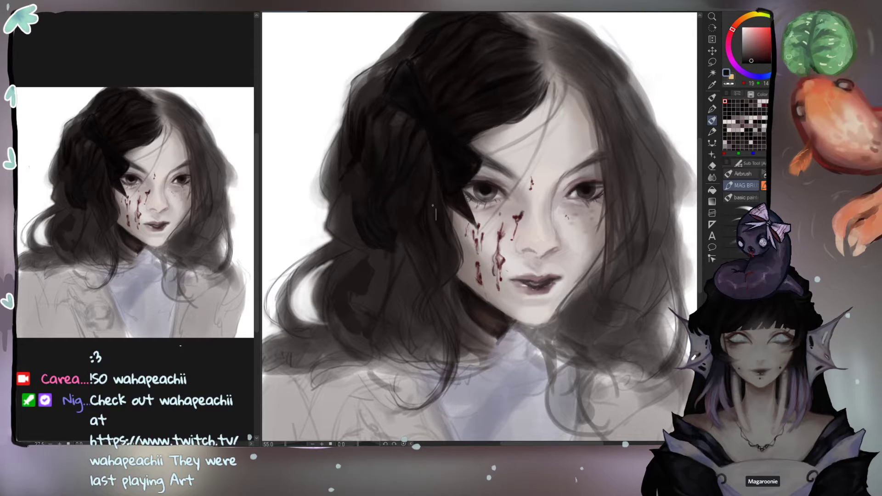
left_click(447, 163, "alt")
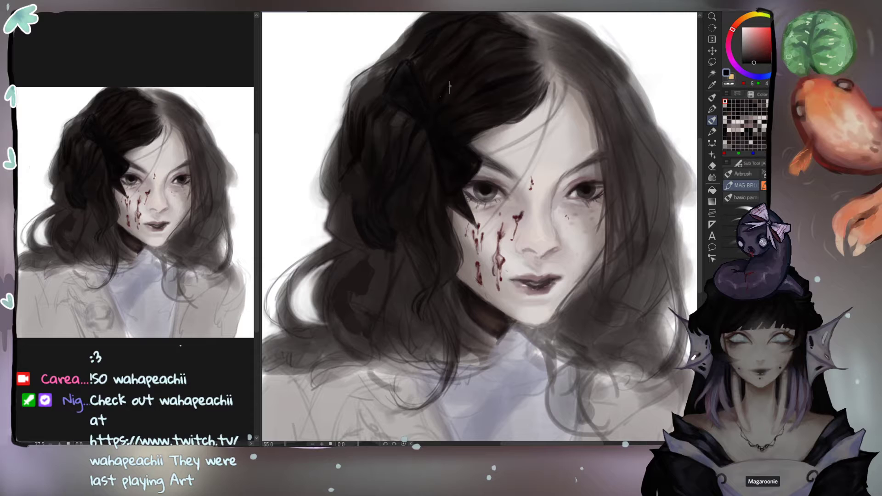
Step: Adjust the brush size and darken the hair lock beside the cheek with near-black sampled from the hair
left_click(452, 71, "alt")
left_click(735, 252)
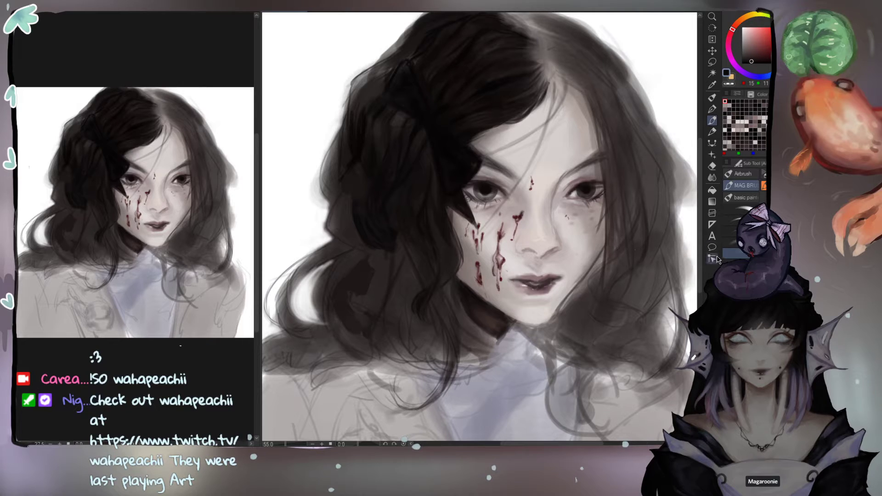
left_click(736, 268)
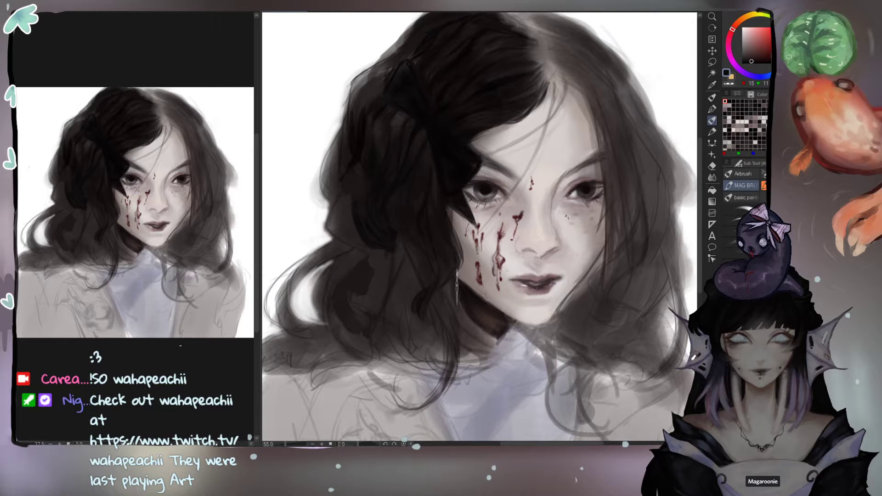
left_click(450, 180, "alt")
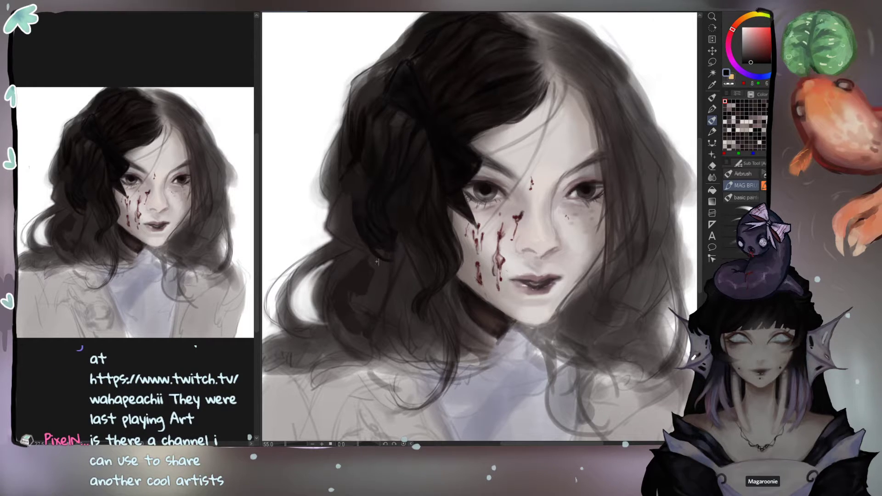
Step: Paint dark strands through the gathered hair around and beneath the bow with near-black tones sampled nearby
left_click(383, 249, "alt")
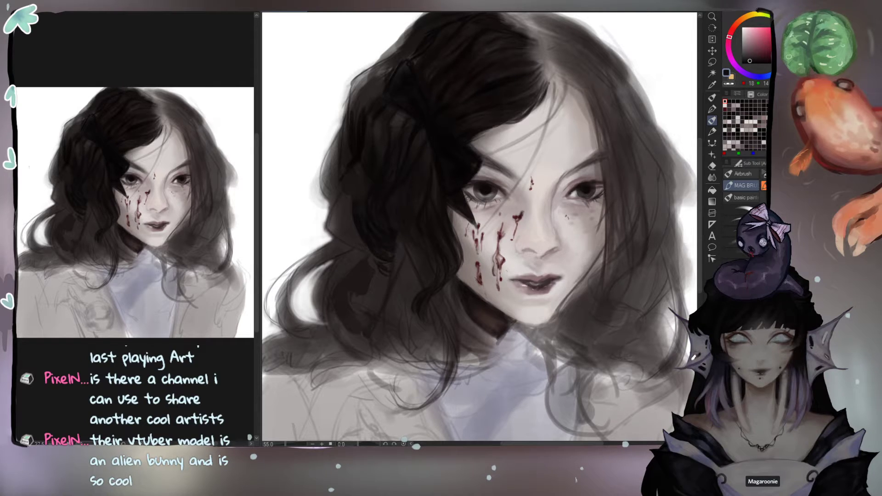
left_click(433, 134, "alt")
left_click(440, 117, "alt")
left_click_drag(439, 117, 398, 102)
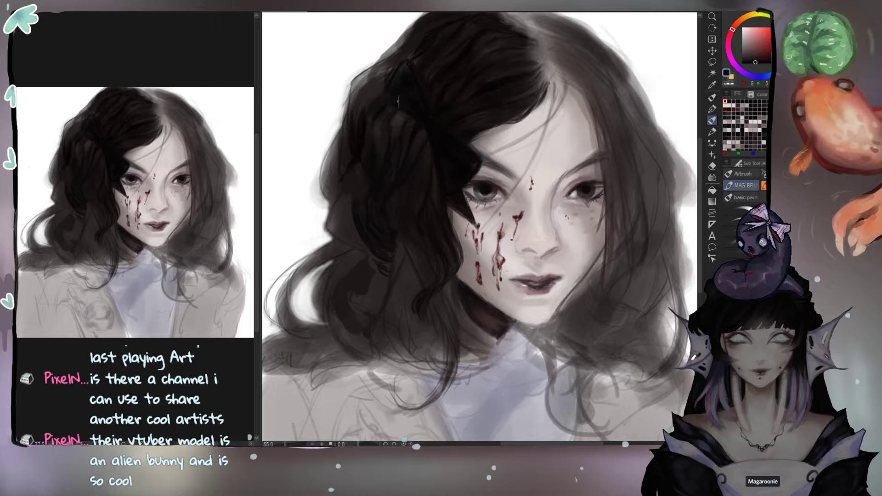
left_click(425, 137, "alt")
left_click_drag(423, 138, 400, 122)
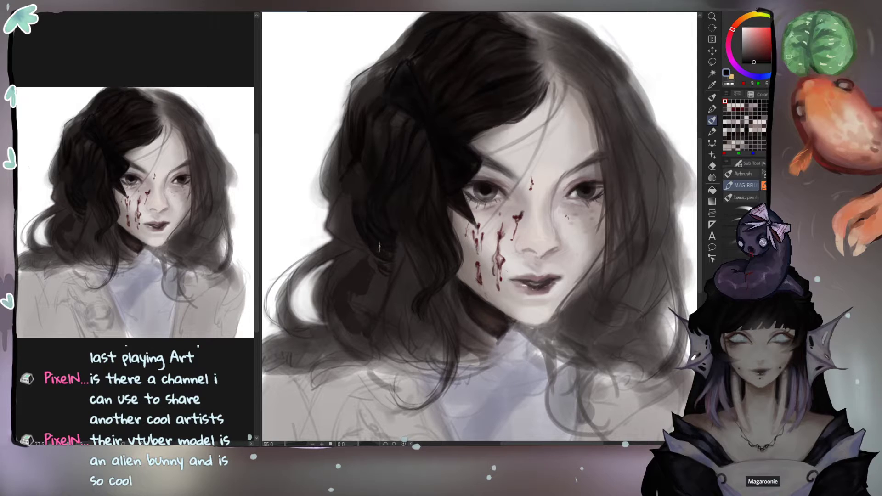
left_click_drag(418, 244, 406, 253)
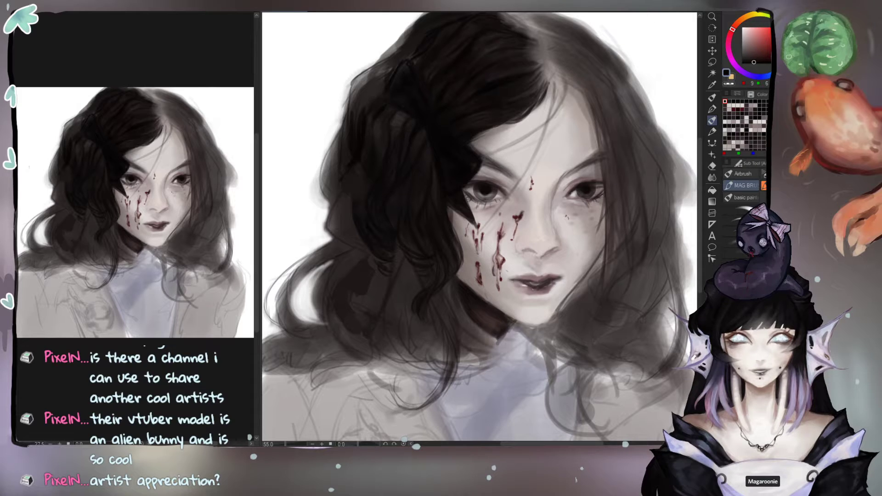
left_click(434, 114, "alt")
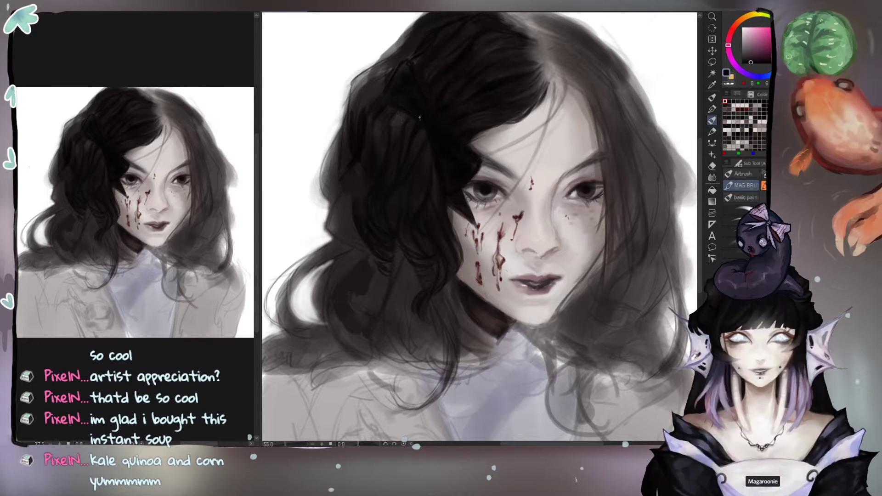
left_click(396, 123, "alt")
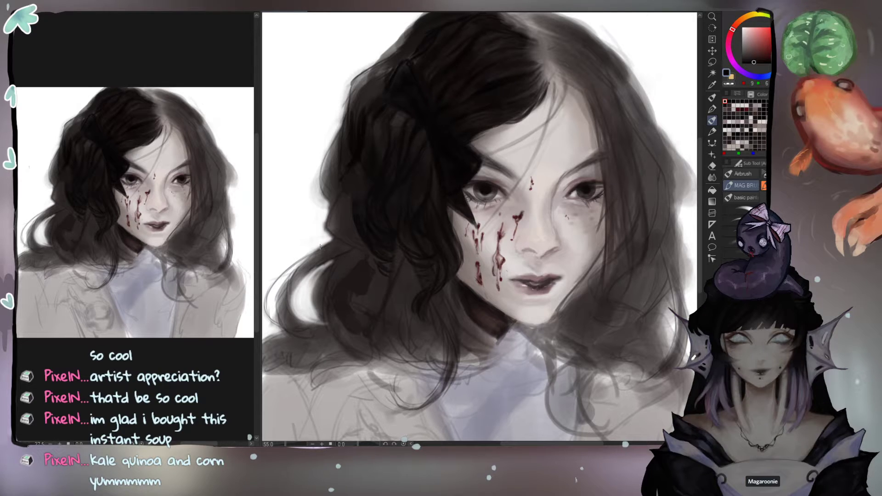
Step: Block in near-black shadows in the outer hair curls below the bow with a tone sampled from the bow
left_click_drag(330, 208, 335, 232)
left_click(433, 152, "alt")
left_click_drag(346, 207, 349, 219)
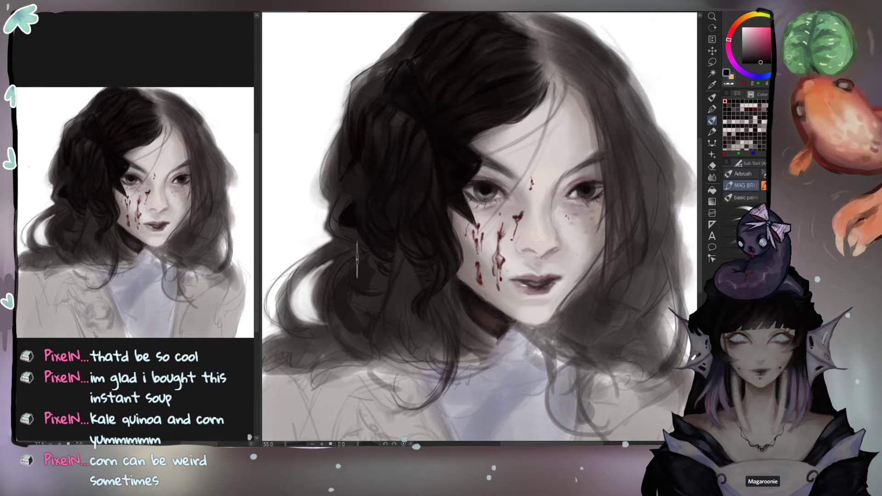
mouse_move(365, 259)
left_mouse_down()
mouse_move(346, 275)
mouse_move(357, 257)
mouse_move(373, 262)
mouse_move(351, 267)
mouse_move(347, 260)
mouse_move(366, 272)
mouse_move(338, 305)
mouse_move(367, 302)
mouse_move(329, 303)
mouse_move(333, 279)
mouse_move(336, 304)
mouse_move(342, 267)
mouse_move(361, 264)
mouse_move(376, 280)
left_mouse_up()
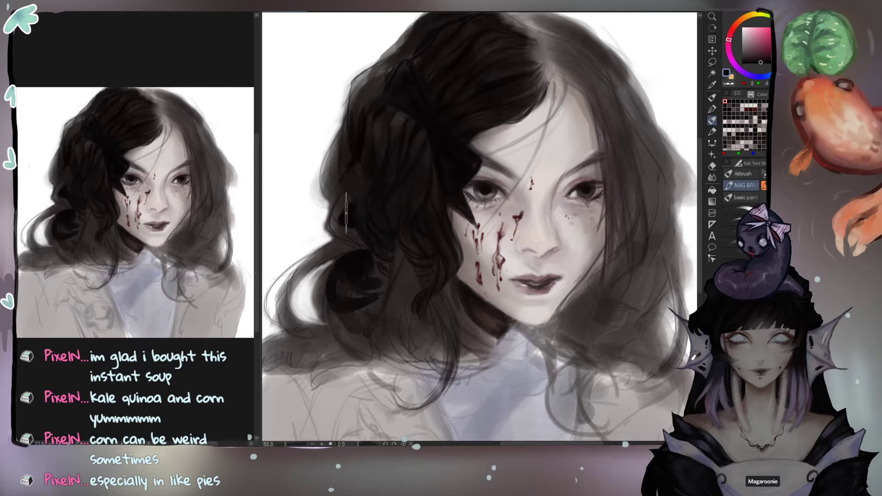
Step: Enlarge the brush and blend the dark hair mass below the bow with browns sampled from the hair
left_click(736, 254)
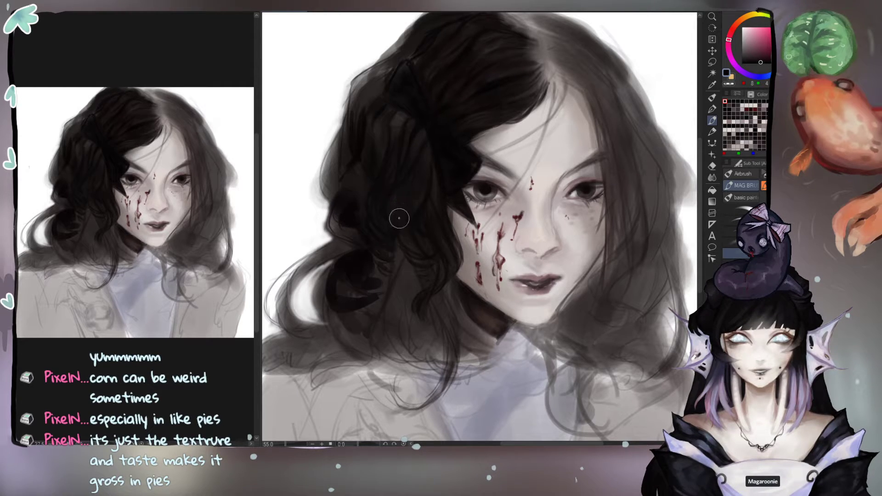
left_click(406, 279, "alt")
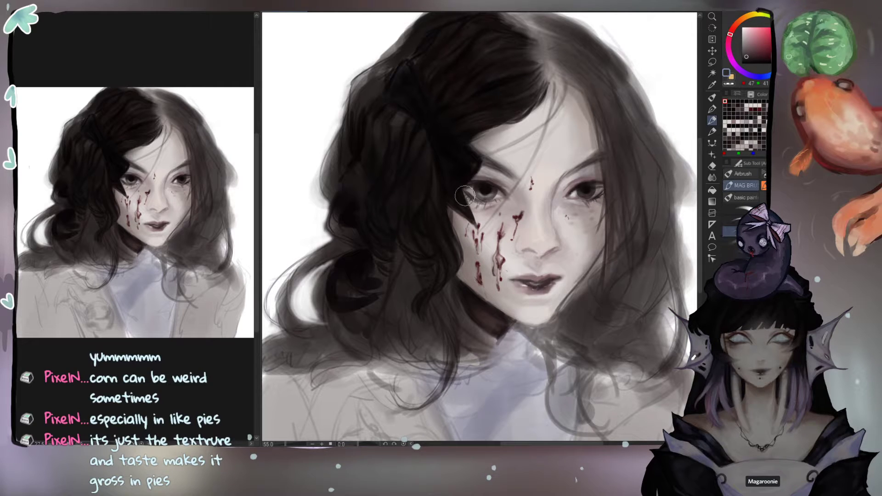
left_click(340, 204, "alt")
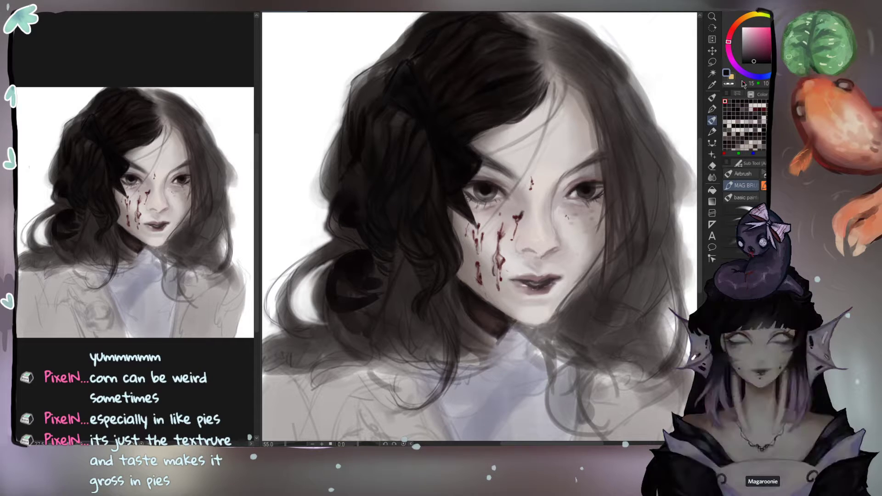
left_click(519, 68, "alt")
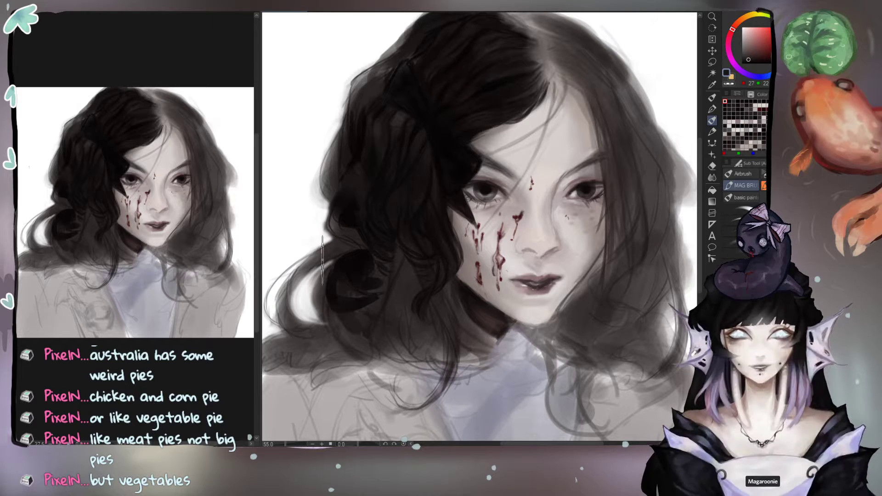
Step: Paint strands upward through the outer hair beside the bow and around its curl with sampled dark browns
left_click(364, 266, "alt")
left_click_drag(360, 248, 355, 232)
left_click(365, 187, "alt")
left_click_drag(364, 187, 361, 167)
left_click(330, 192, "alt")
left_click_drag(336, 223, 351, 235)
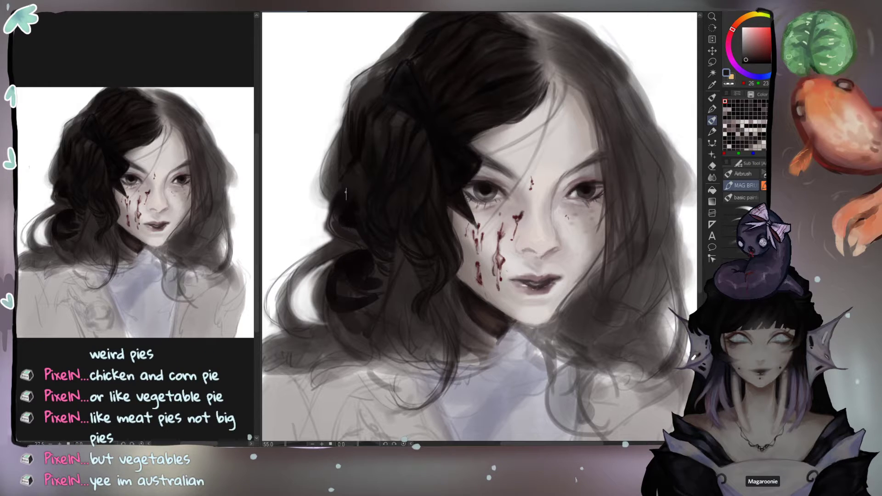
Step: Refine the shadow in the small outer curl with dark brown and near-black tones sampled from it
left_click(339, 231, "alt")
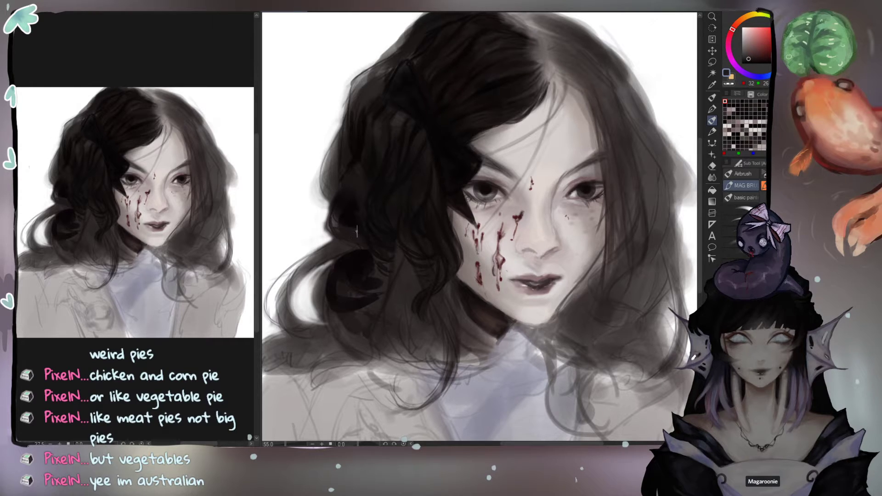
left_click(344, 212, "alt")
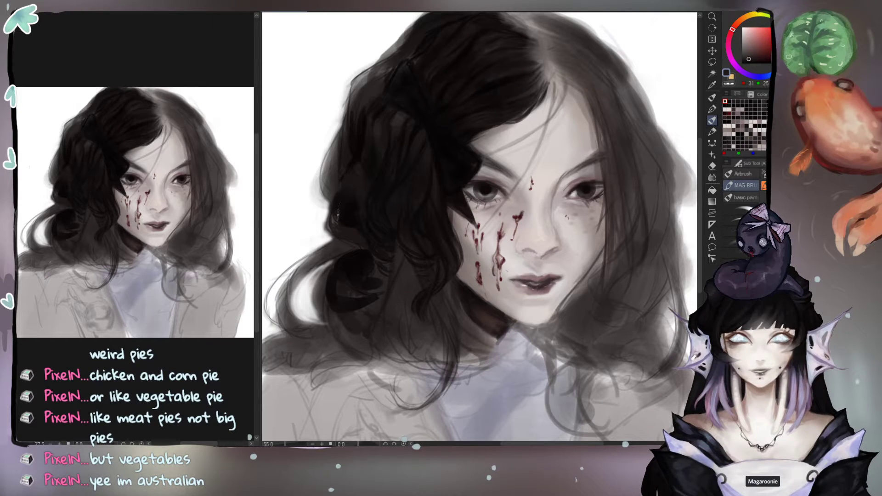
left_click(346, 201, "alt")
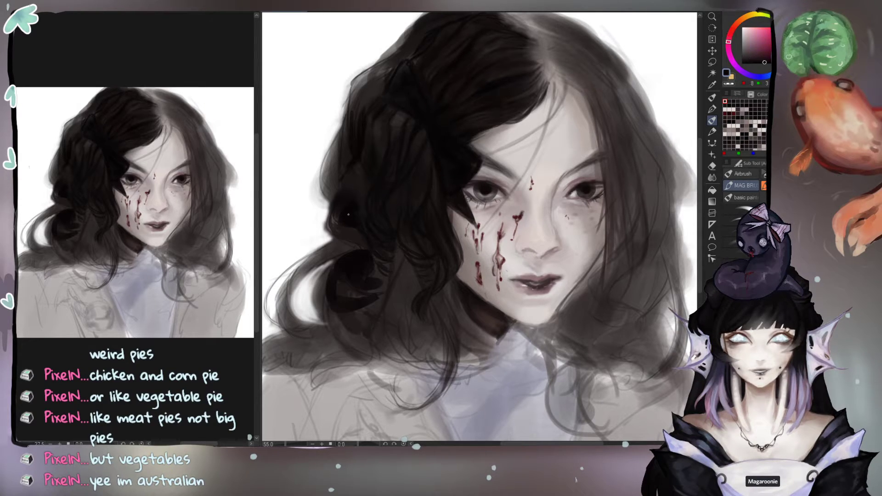
left_click(352, 209, "alt")
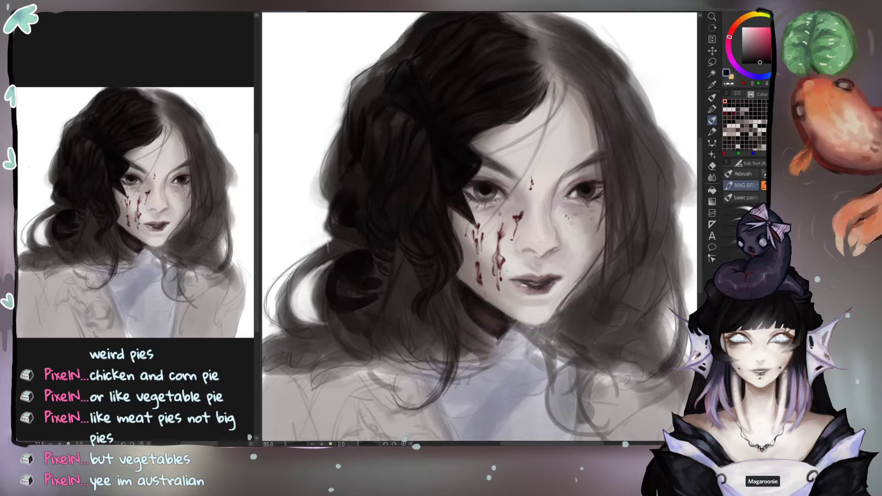
Step: Paint dark strands down the outer hair edge beside the bow with sampled tones, undoing unwanted strokes
left_click(337, 144, "alt")
mouse_move(335, 150)
left_mouse_down()
mouse_move(329, 197)
mouse_move(337, 150)
mouse_move(328, 159)
mouse_move(331, 196)
mouse_move(329, 153)
mouse_move(330, 195)
mouse_move(327, 183)
mouse_move(335, 204)
mouse_move(336, 152)
mouse_move(347, 214)
mouse_move(341, 147)
mouse_move(336, 186)
left_mouse_up()
key("ctrl+z")
key("ctrl+z")
left_click(338, 145, "alt")
key("ctrl+z")
left_click(331, 186, "alt")
left_click(335, 204, "alt")
left_click(333, 186, "alt")
left_click(341, 196, "alt")
mouse_move(341, 132)
left_mouse_down()
mouse_move(315, 177)
mouse_move(328, 207)
mouse_move(323, 172)
mouse_move(327, 197)
left_mouse_up()
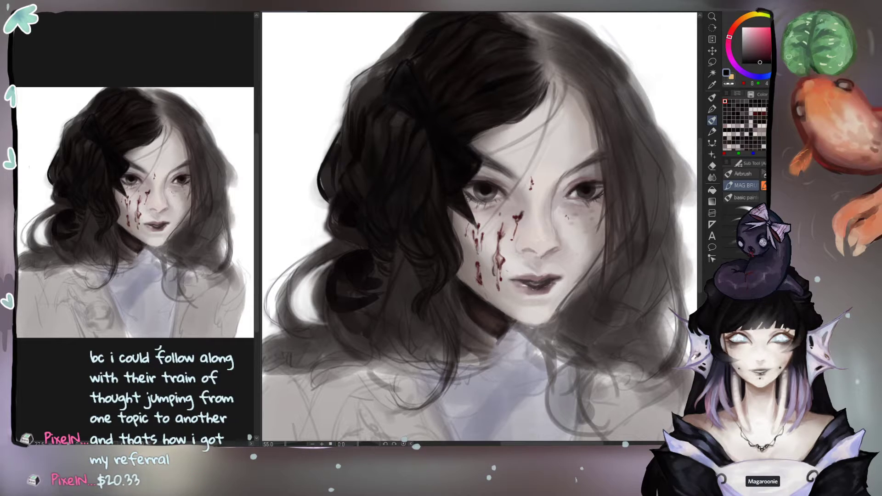
Step: Shade the upper part of the small outer curl where it joins the hair mass, using sampled dark browns and near-blacks
left_click(352, 261, "alt")
left_click_drag(366, 256, 361, 262)
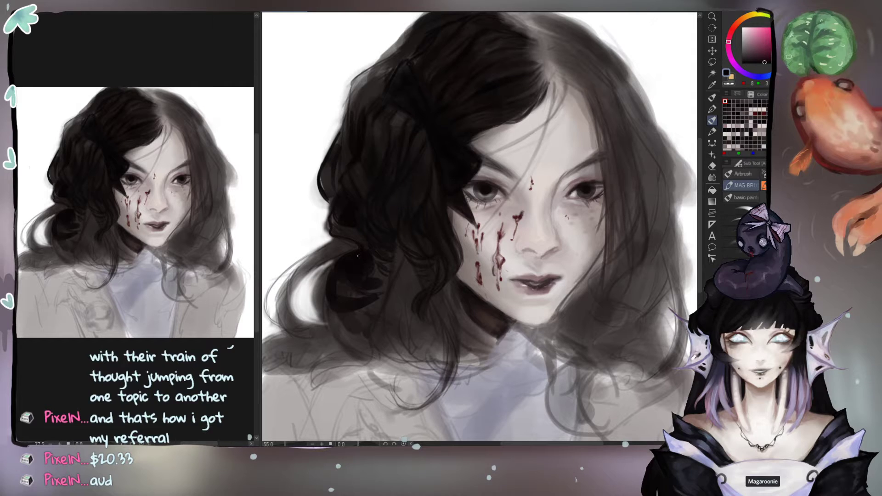
left_click(347, 229, "alt")
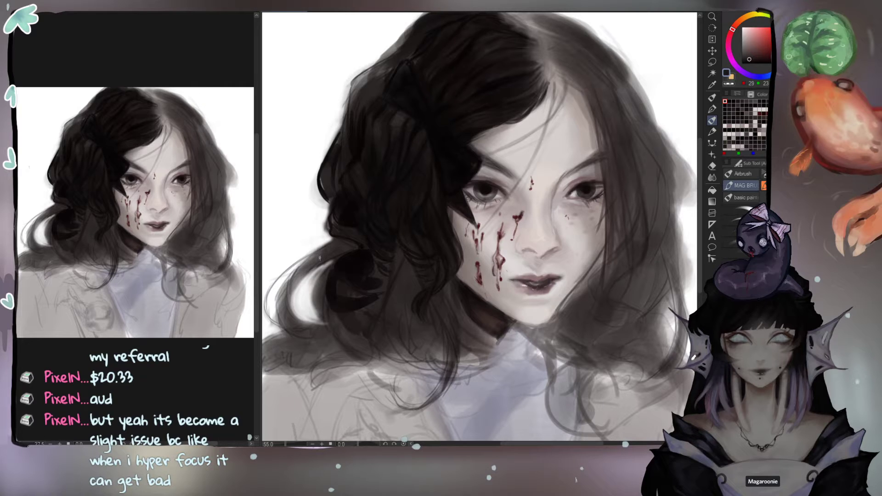
left_click_drag(338, 230, 358, 248)
left_click(358, 250, "alt")
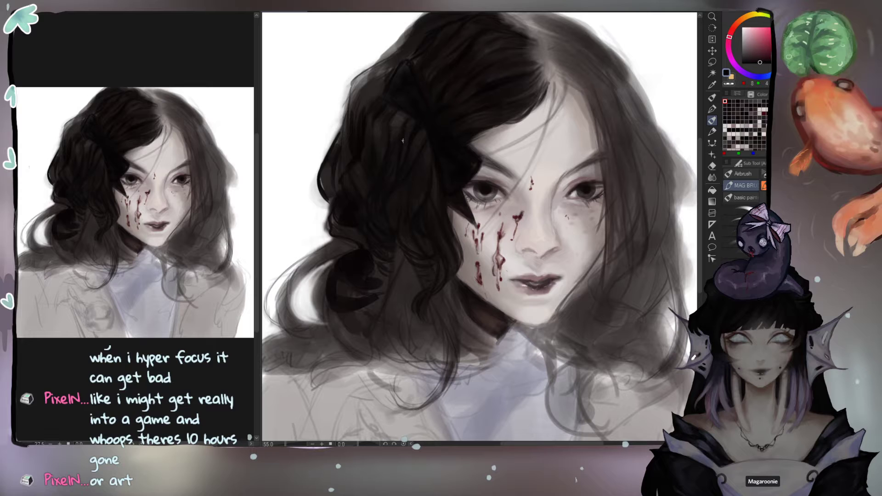
left_click(430, 123, "alt")
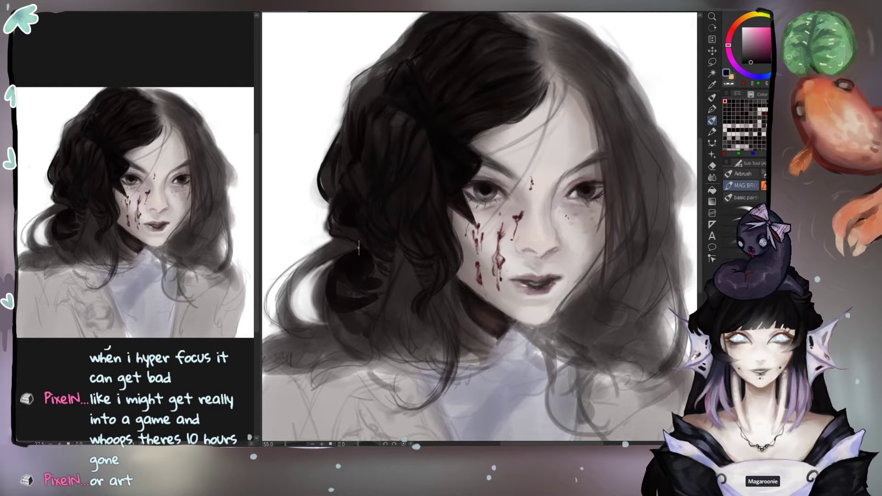
left_click(357, 264, "alt")
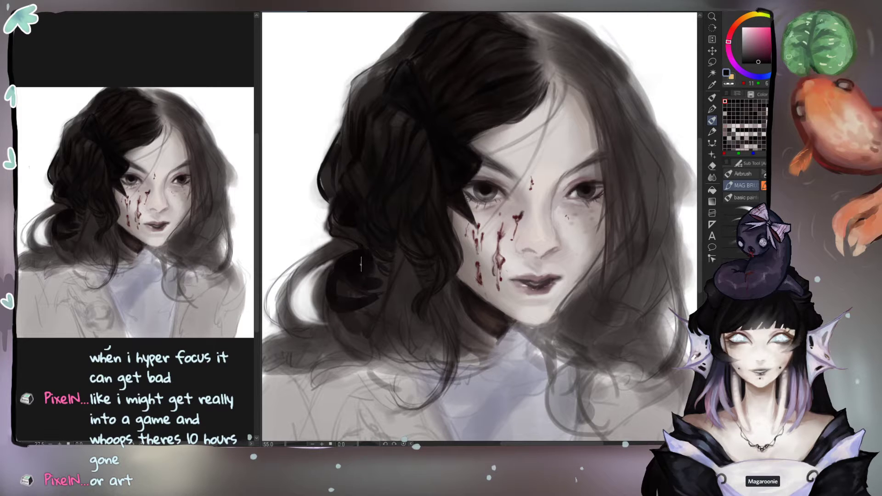
left_click_drag(329, 227, 356, 249)
left_click_drag(380, 291, 374, 253)
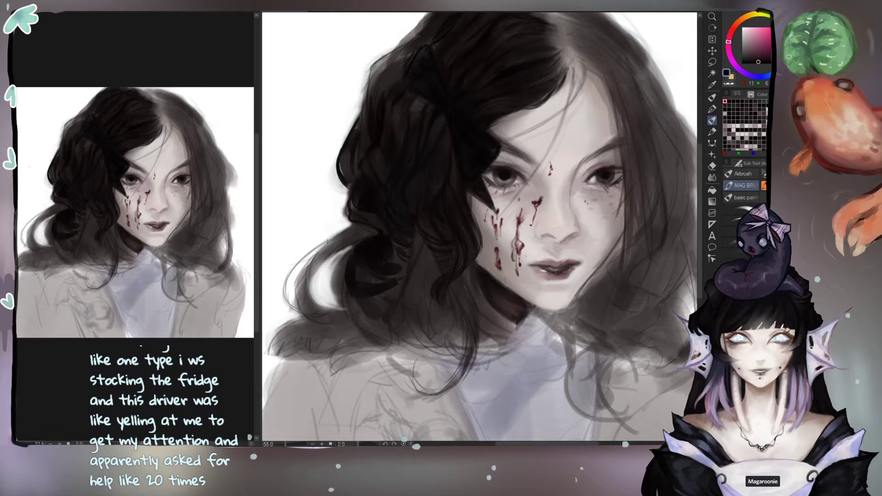
Step: Touch up the outer hair edge above the small curl with dark brown sampled from the hair
left_click(353, 179, "alt")
left_click_drag(353, 181, 352, 211)
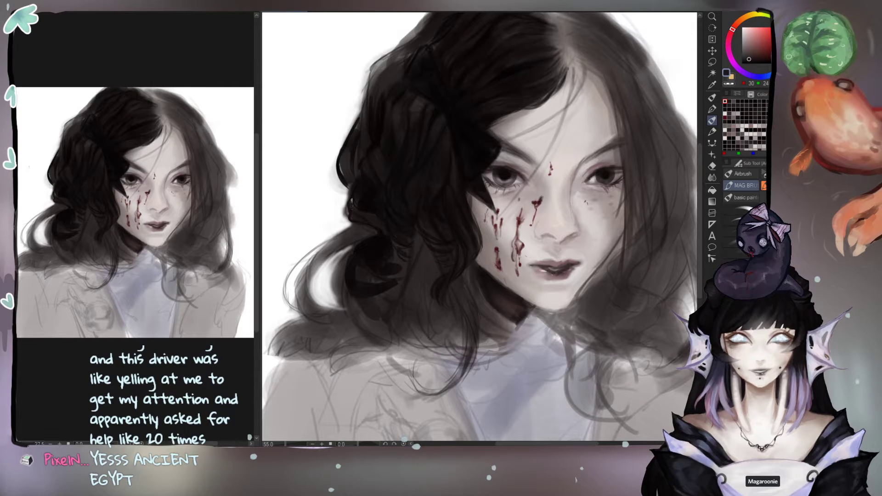
left_click(359, 189, "alt")
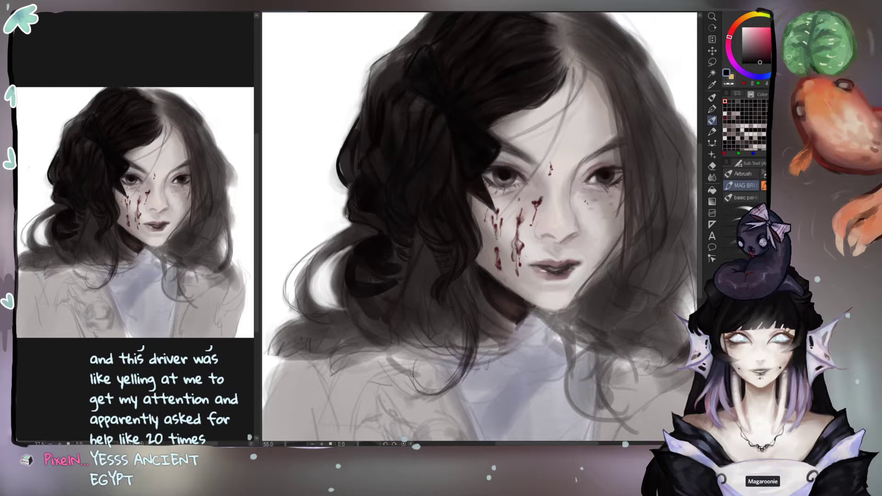
Step: Erase stray paint in the light gap inside the looping outer curl, switching to another eraser
key("e")
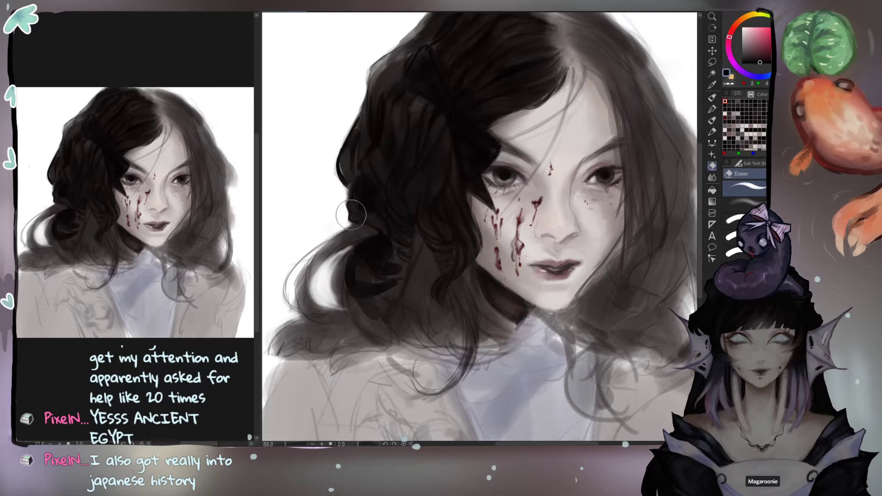
left_click_drag(319, 279, 322, 290)
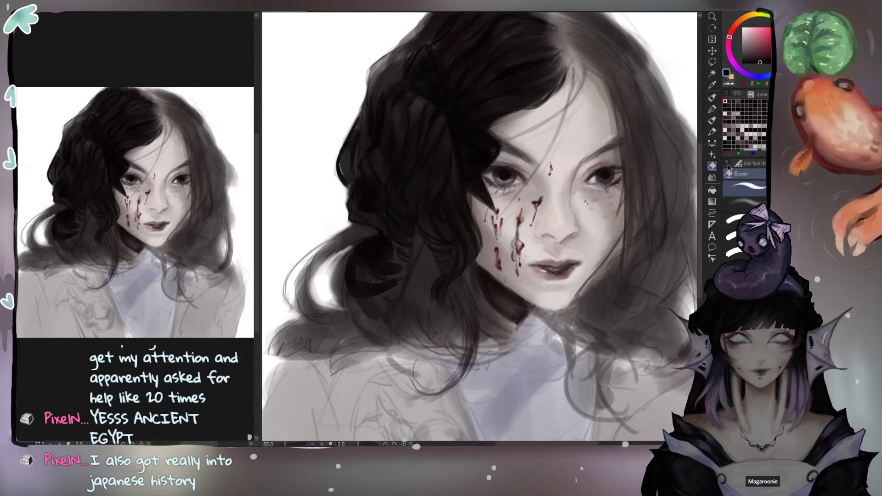
left_click(744, 205)
mouse_move(325, 297)
left_mouse_down()
mouse_move(325, 274)
mouse_move(338, 263)
mouse_move(329, 279)
mouse_move(322, 264)
mouse_move(328, 258)
mouse_move(320, 285)
mouse_move(336, 254)
left_mouse_up()
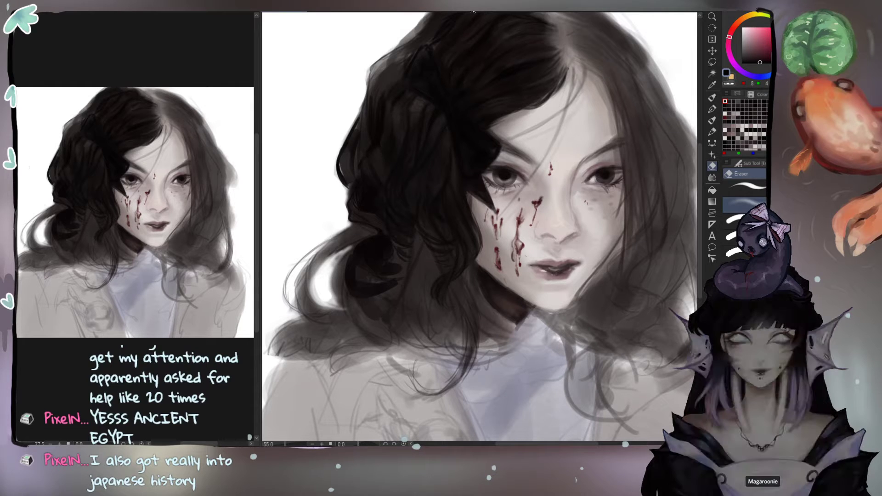
Step: Draw fine near-black strands trailing from the lower curls over the shoulder with a tone sampled from the bow
left_click(442, 104, "alt")
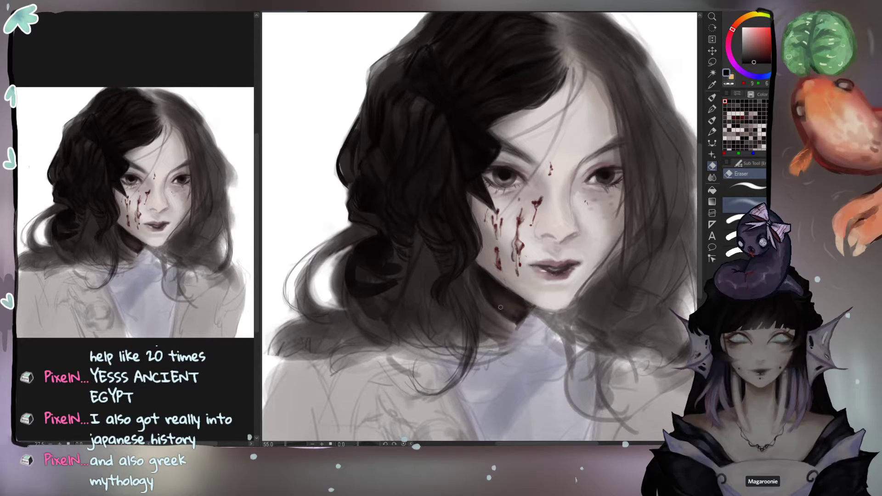
left_click(380, 224, "alt")
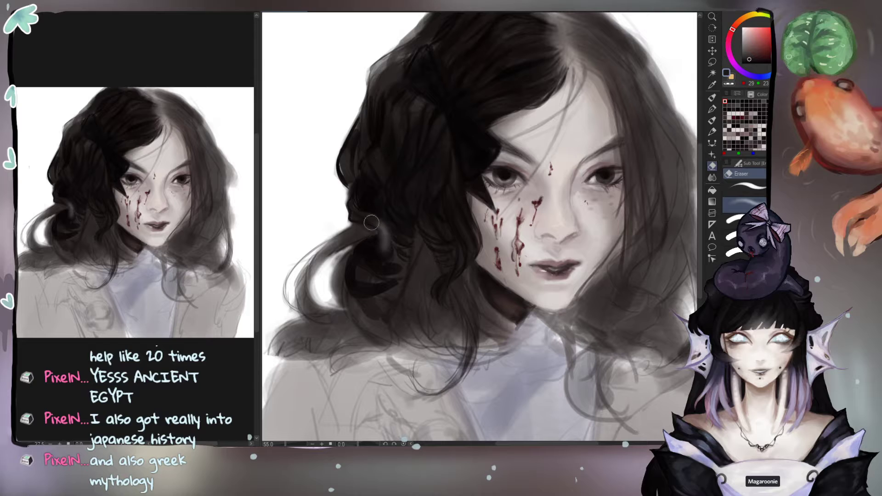
key("b")
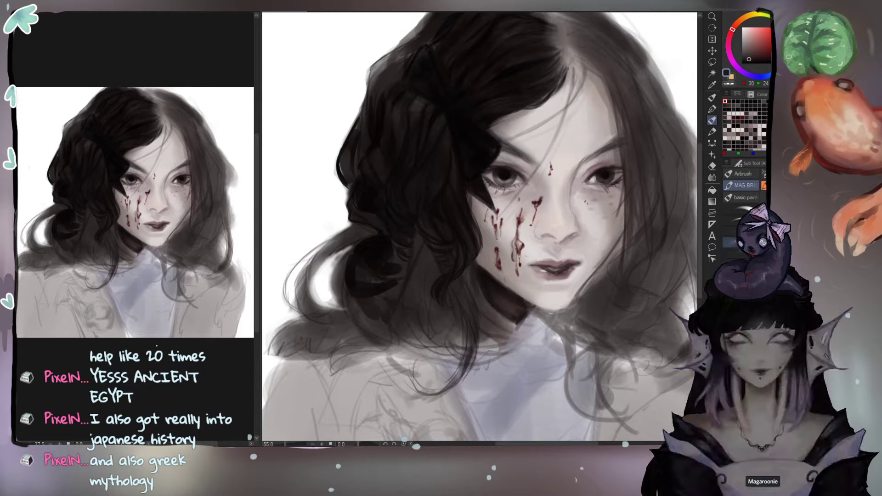
left_click(732, 253)
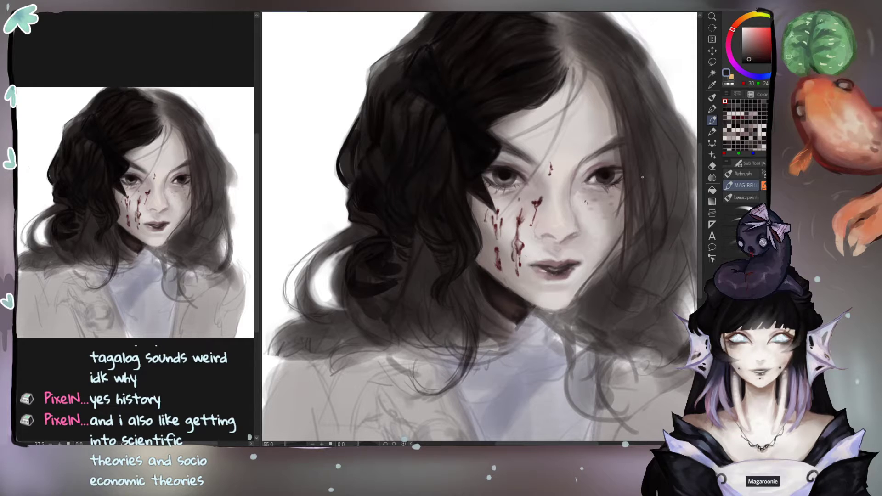
left_click(443, 125, "alt")
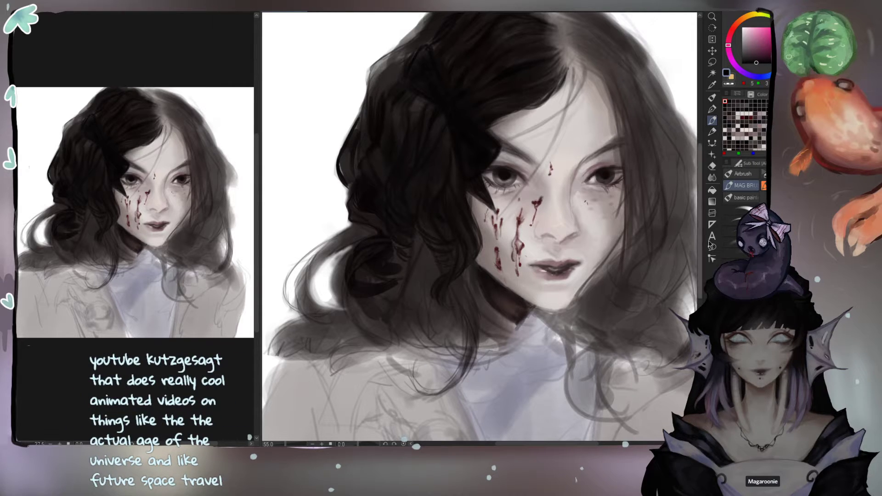
key("b")
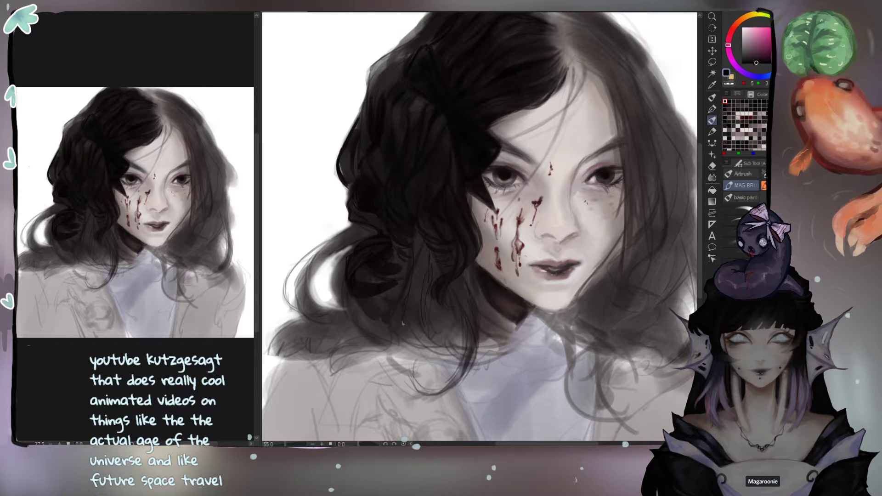
left_click_drag(409, 326, 451, 350)
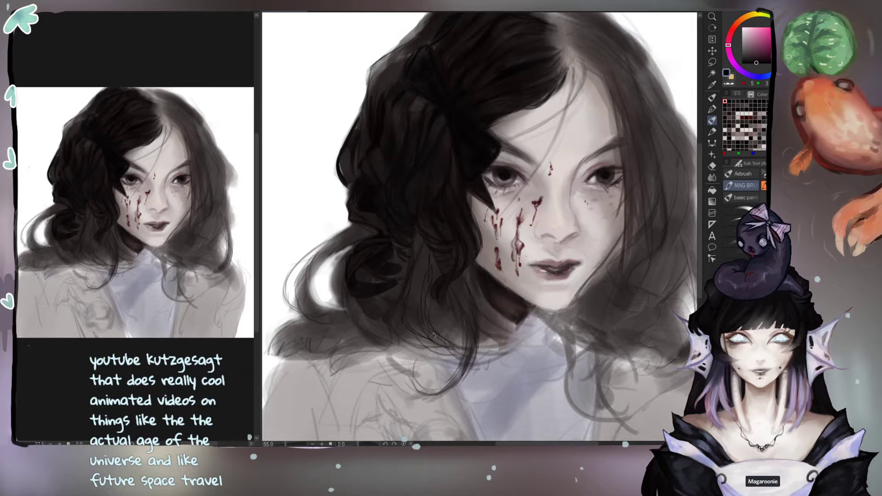
left_click_drag(438, 341, 453, 374)
mouse_move(405, 295)
left_mouse_down()
mouse_move(399, 349)
mouse_move(400, 339)
mouse_move(432, 347)
mouse_move(405, 334)
mouse_move(429, 353)
left_mouse_up()
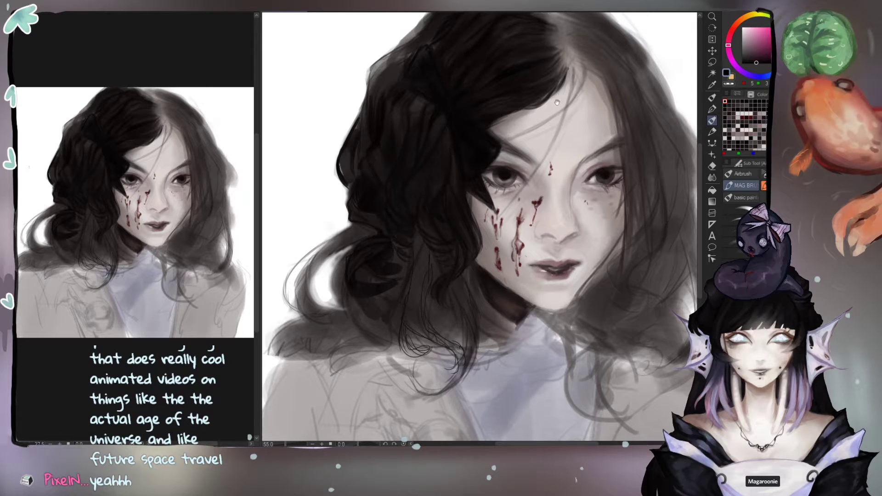
Step: Draw dark strands along the hairline from the forehead past the temple on the side without the bow
left_click_drag(557, 102, 512, 152)
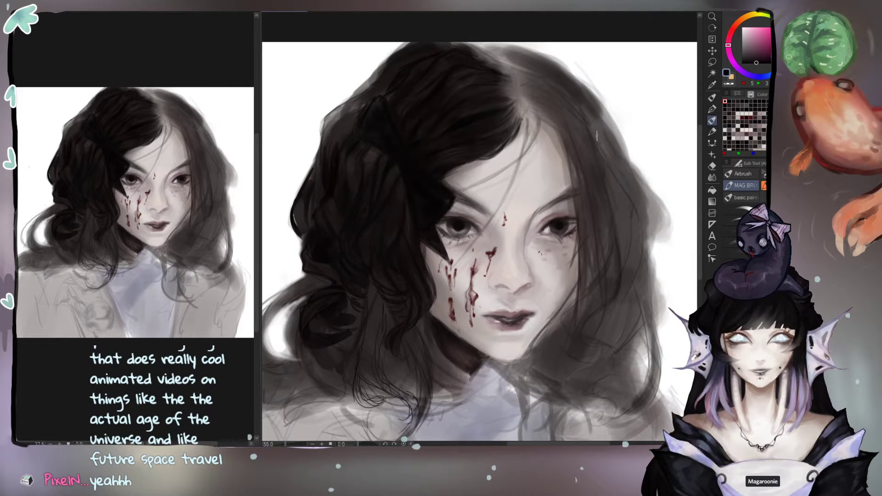
left_click_drag(554, 119, 581, 181)
key("ctrl+z")
left_click_drag(553, 118, 579, 198)
mouse_move(570, 149)
left_mouse_down()
mouse_move(590, 220)
mouse_move(574, 161)
mouse_move(585, 195)
left_mouse_up()
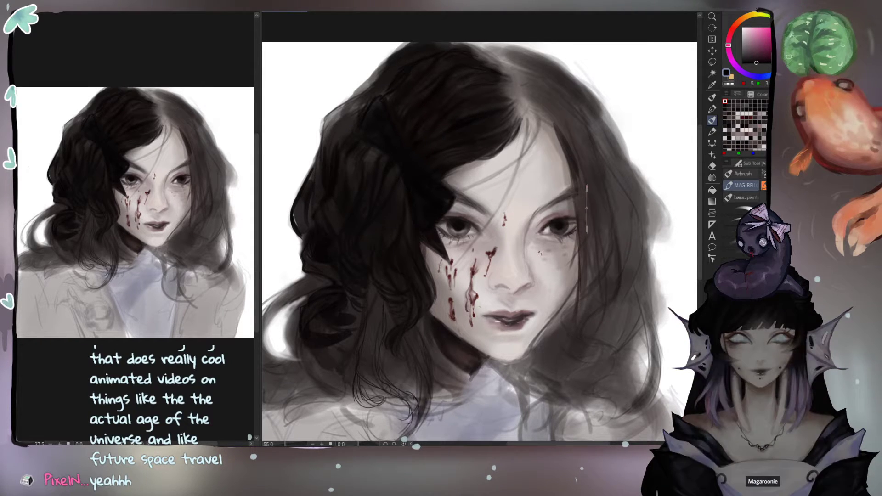
Step: Refine the strands from the parting to the temple with sampled browns and near-black, undoing unwanted strokes
left_click(587, 209, "alt")
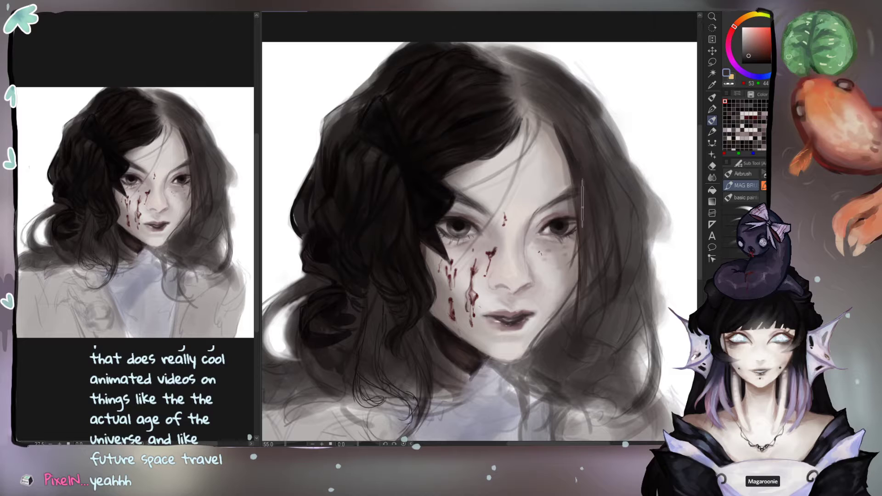
left_click(572, 166, "alt")
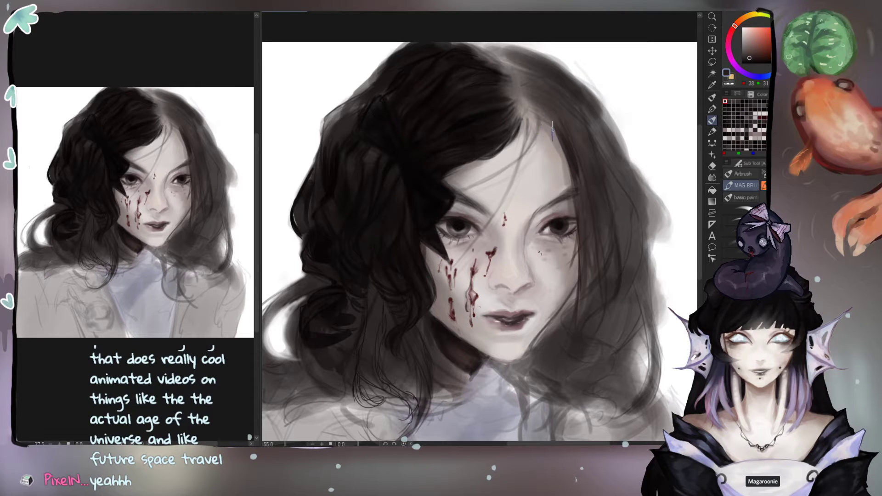
mouse_move(537, 107)
left_mouse_down()
mouse_move(564, 138)
mouse_move(532, 120)
mouse_move(560, 133)
left_mouse_up()
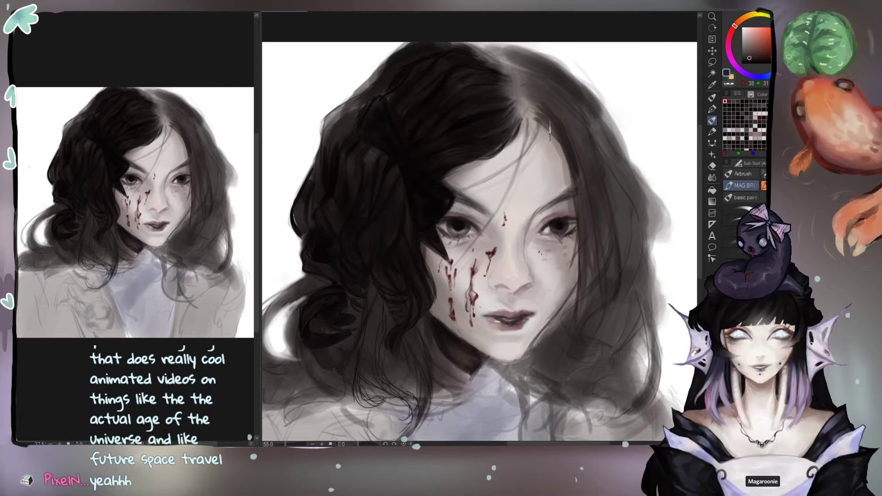
key("ctrl+z")
key("ctrl+z")
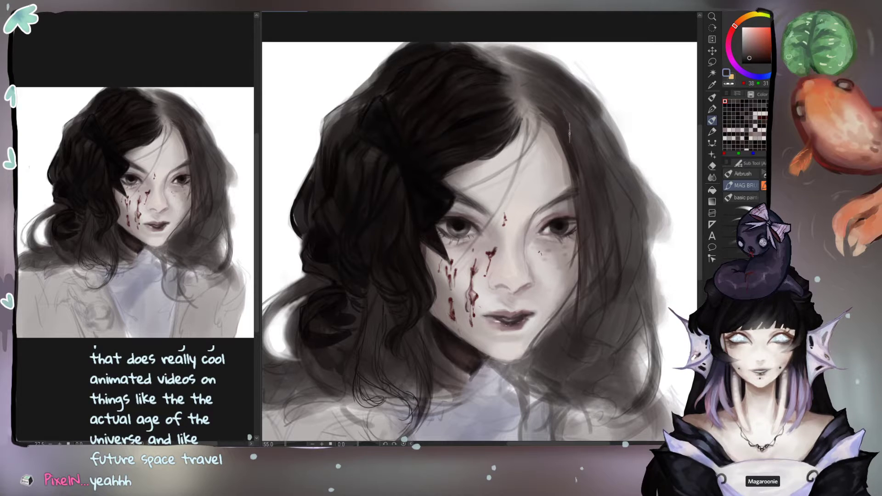
left_click(486, 115, "alt")
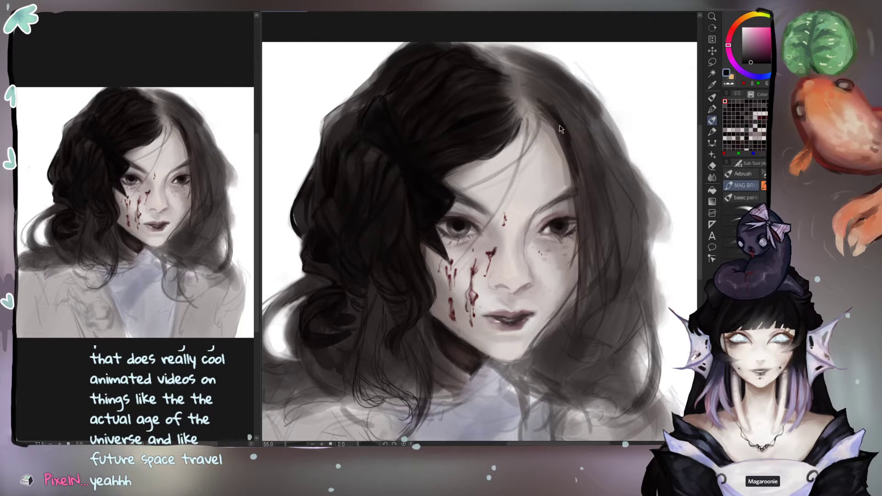
left_click_drag(542, 96, 568, 130)
key("ctrl+z")
key("ctrl+z")
left_click_drag(563, 114, 591, 188)
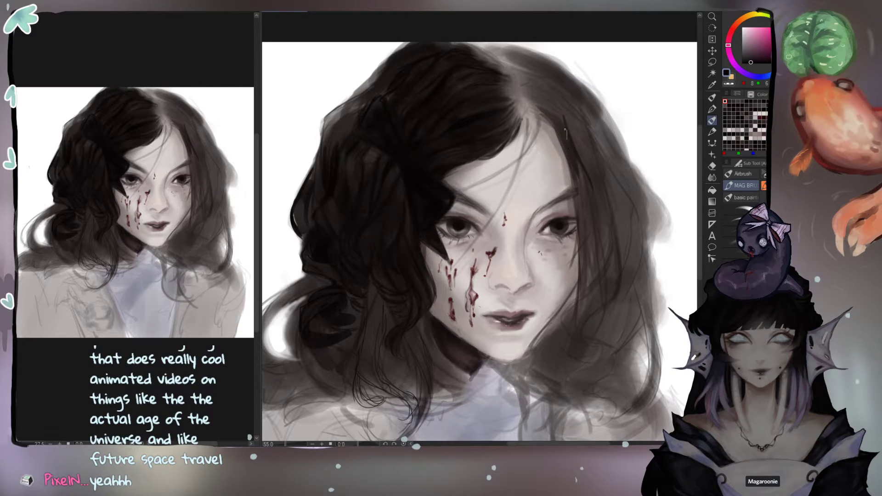
left_click_drag(545, 101, 565, 121)
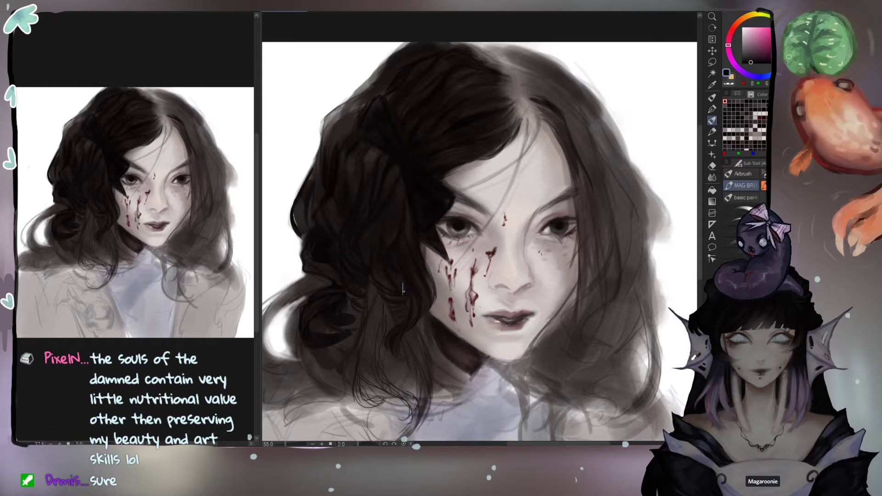
Step: Clean up the neck edge and jawline below the chin with sampled skin tones, reducing the brush size
left_click(490, 296, "alt")
mouse_move(464, 361)
left_mouse_down()
mouse_move(478, 367)
mouse_move(455, 358)
mouse_move(499, 357)
left_mouse_up()
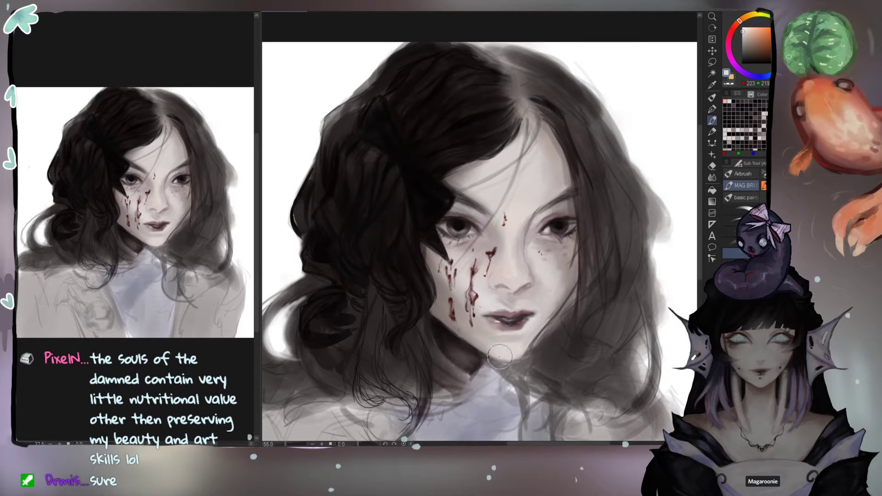
left_click(502, 350, "alt")
key("bracketleft")
mouse_move(503, 350)
left_mouse_down()
mouse_move(473, 342)
mouse_move(524, 353)
left_mouse_up()
left_click(472, 341, "alt")
key("bracketleft")
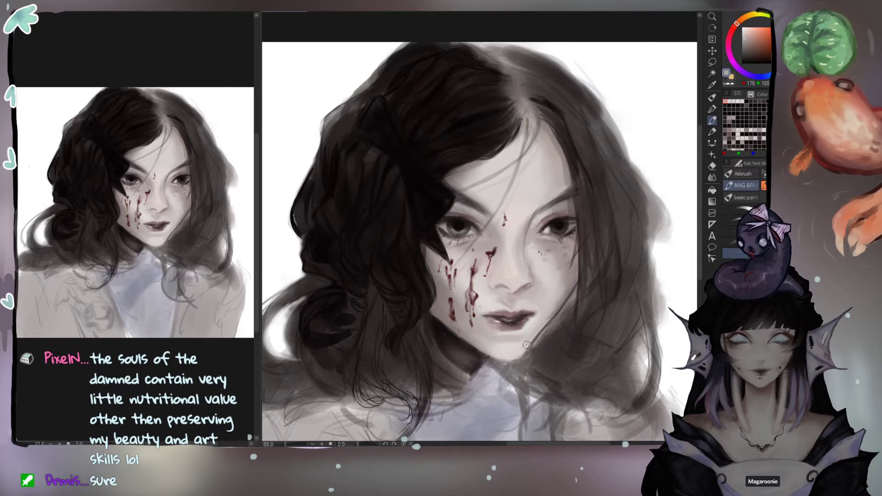
Step: Try a muted reddish-brown shadow over the upper eyelid of the eye on the side without the bow
left_click(560, 227, "alt")
left_click_drag(561, 230, 565, 223)
left_click(552, 247, "alt")
left_click(750, 45)
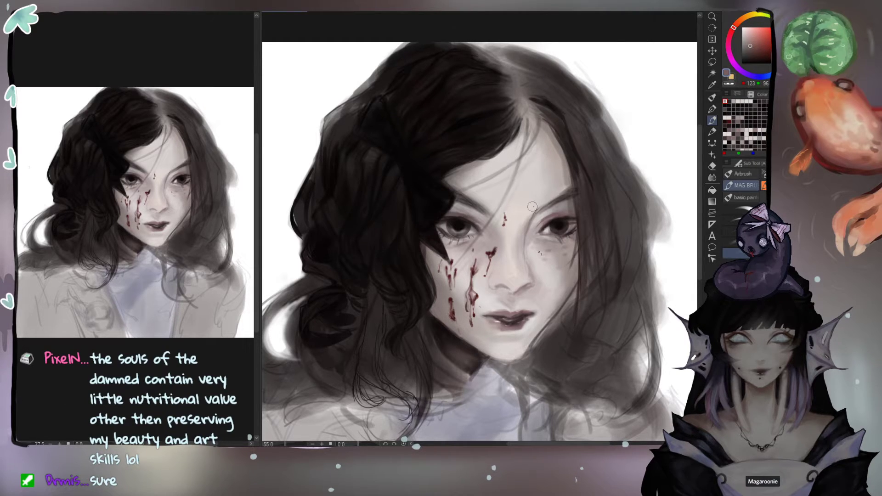
mouse_move(571, 214)
left_mouse_down()
mouse_move(540, 229)
mouse_move(570, 204)
mouse_move(542, 211)
mouse_move(554, 206)
mouse_move(527, 238)
mouse_move(543, 209)
left_mouse_up()
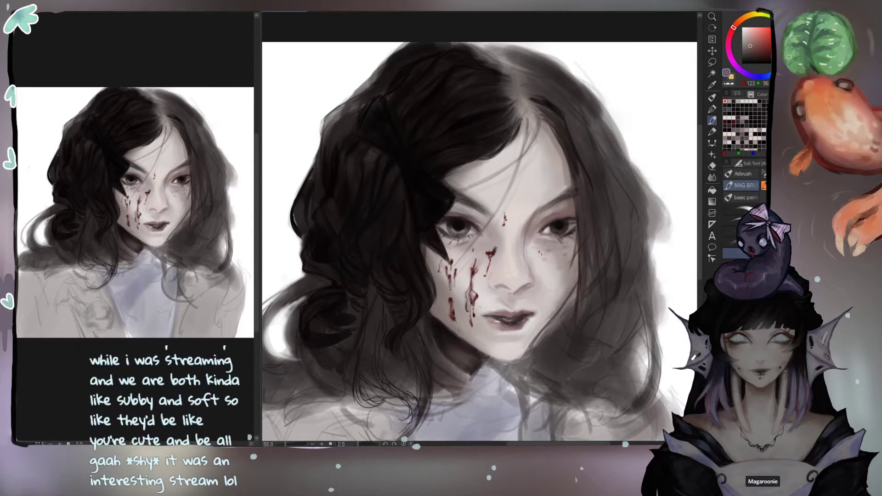
key("ctrl+z")
key("ctrl+z")
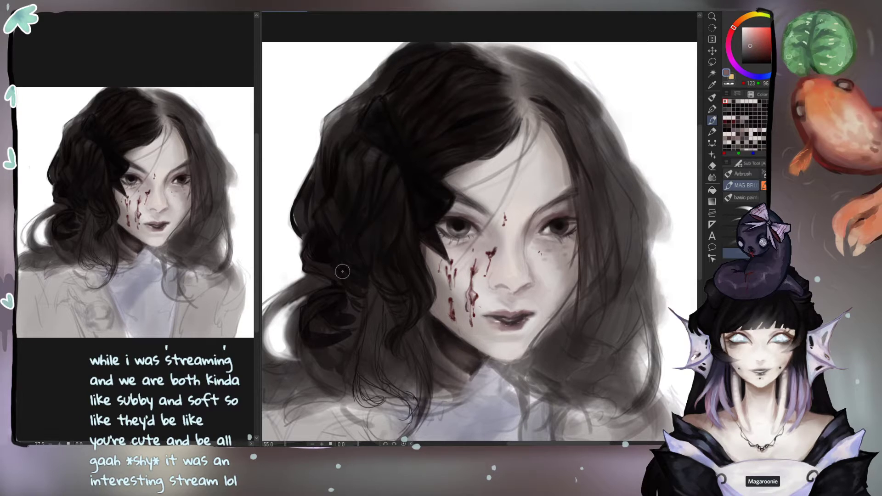
Step: Shade the upper eyelid on the bow-free side with a dark reddish brown from the inner corner to above the iris
scroll(536, 128, "up", 5)
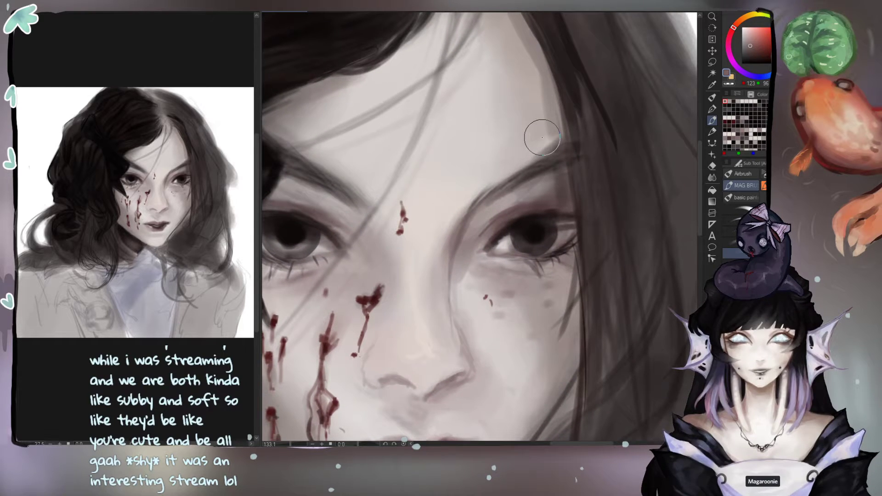
left_click(754, 49)
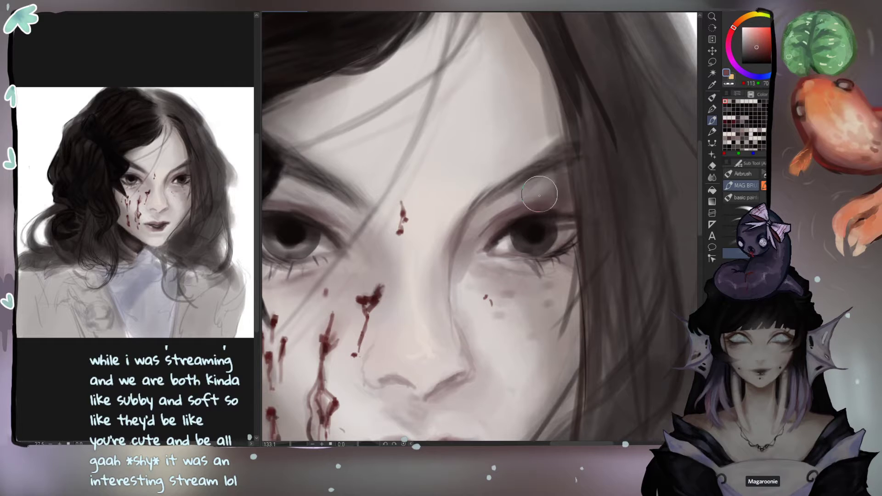
left_click(750, 55)
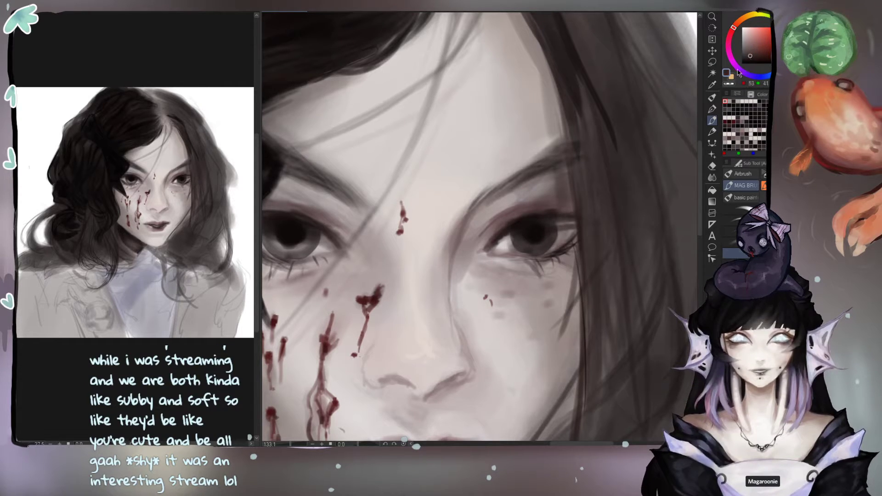
mouse_move(486, 228)
left_mouse_down()
mouse_move(578, 236)
mouse_move(513, 201)
mouse_move(490, 219)
mouse_move(540, 204)
left_mouse_up()
Step: Define the upper lash line toward the outer corner with a finer brush and dark browns sampled from the lid
left_click(730, 221)
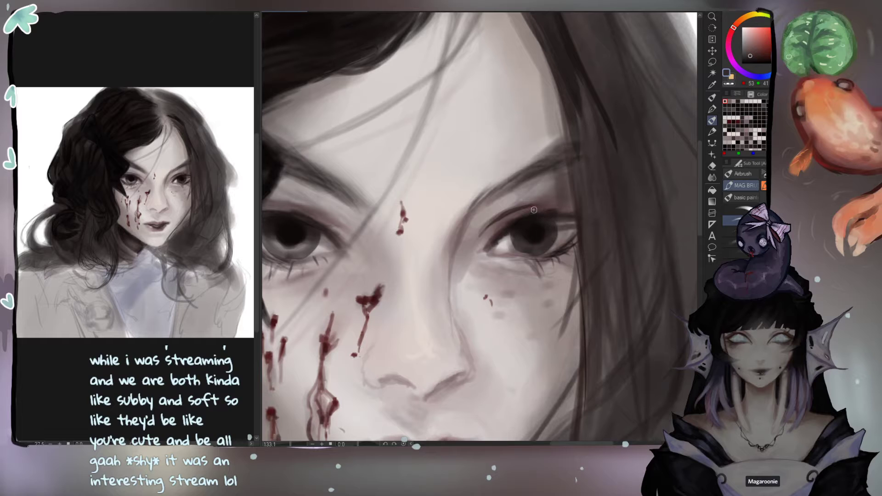
mouse_move(516, 211)
left_mouse_down()
mouse_move(575, 206)
mouse_move(520, 212)
mouse_move(567, 215)
mouse_move(507, 217)
mouse_move(480, 249)
mouse_move(507, 218)
mouse_move(561, 205)
mouse_move(564, 177)
mouse_move(550, 191)
mouse_move(544, 184)
mouse_move(554, 193)
mouse_move(507, 201)
mouse_move(536, 191)
mouse_move(524, 208)
mouse_move(555, 209)
left_mouse_up()
left_click(528, 211, "alt")
left_click(538, 211, "alt")
left_click(553, 210, "alt")
left_click(488, 236, "alt")
left_click(565, 205, "alt")
Step: Blend the eyelid skin between the lash line and eyebrow with a larger brush and sampled tones, undoing the last stroke
left_click(564, 179, "alt")
left_click(549, 190, "alt")
key("bracketright")
key("bracketright")
key("bracketright")
key("bracketright")
left_click(514, 185, "alt")
left_click(525, 193, "alt")
left_click(526, 210, "alt")
key("ctrl+z")
Step: Darken the lash line's outer end and the lid below the brow tail with a smaller brush and sampled dark tones
key("bracketleft")
key("bracketleft")
key("bracketleft")
key("bracketleft")
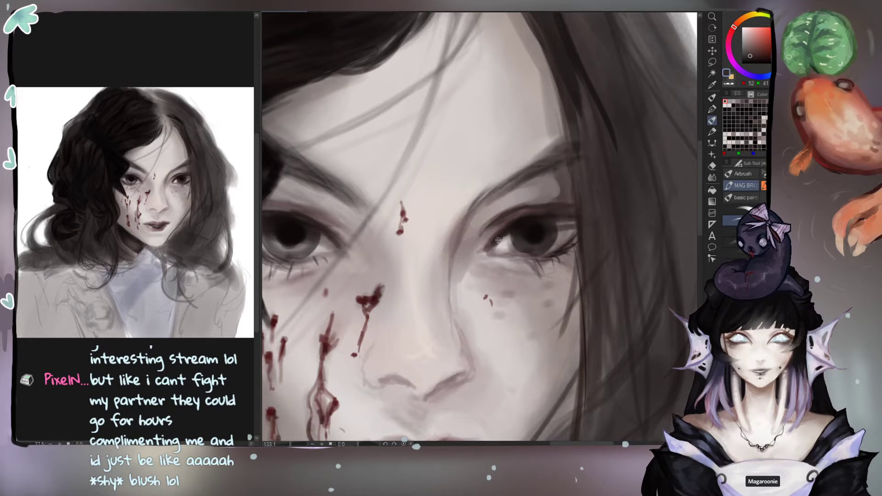
left_click(529, 230, "alt")
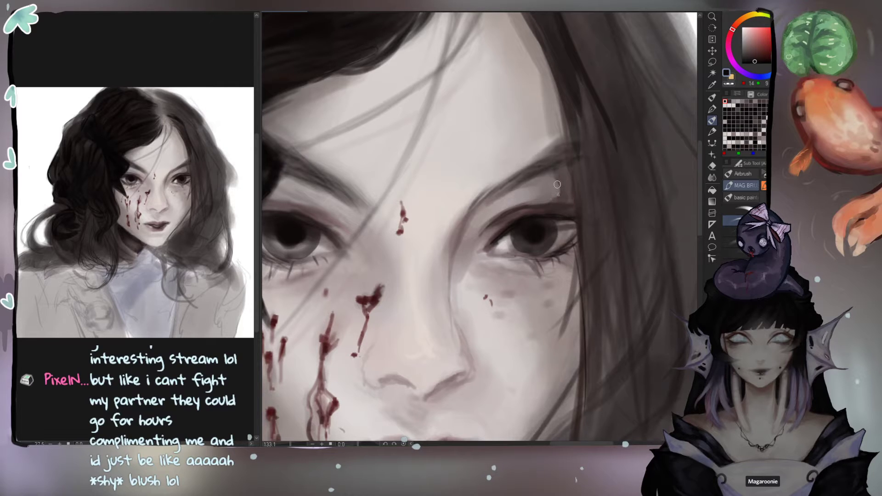
left_click(564, 202, "alt")
left_click(562, 210, "alt")
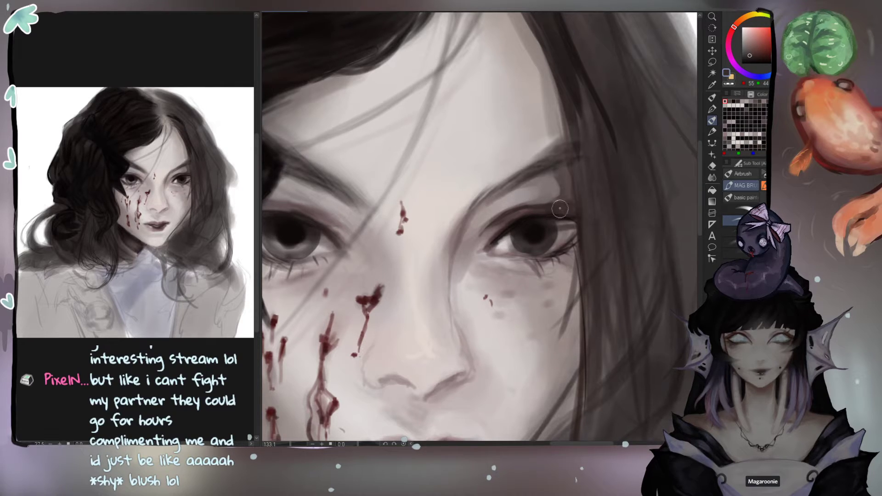
mouse_move(570, 200)
left_mouse_down()
mouse_move(566, 181)
mouse_move(553, 171)
left_mouse_up()
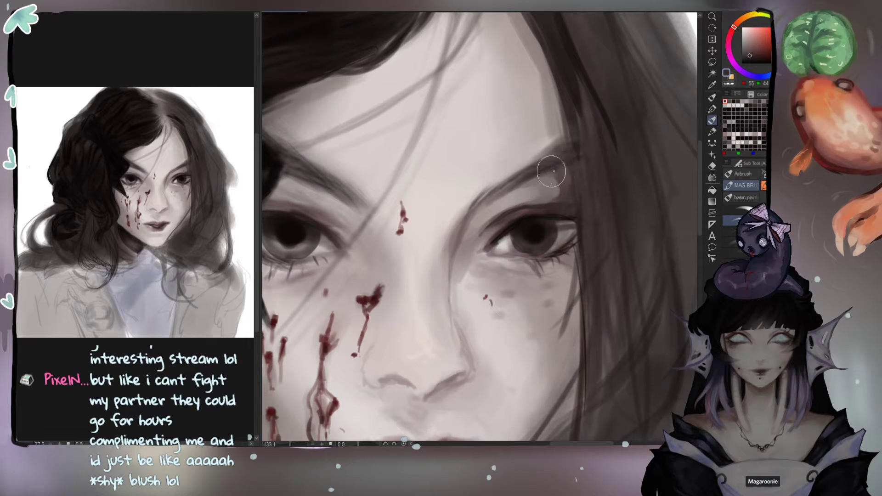
Step: Refine the lid crease above the iris with sampled skin, muted brown and near-black tones using a fine brush
left_click(523, 202, "alt")
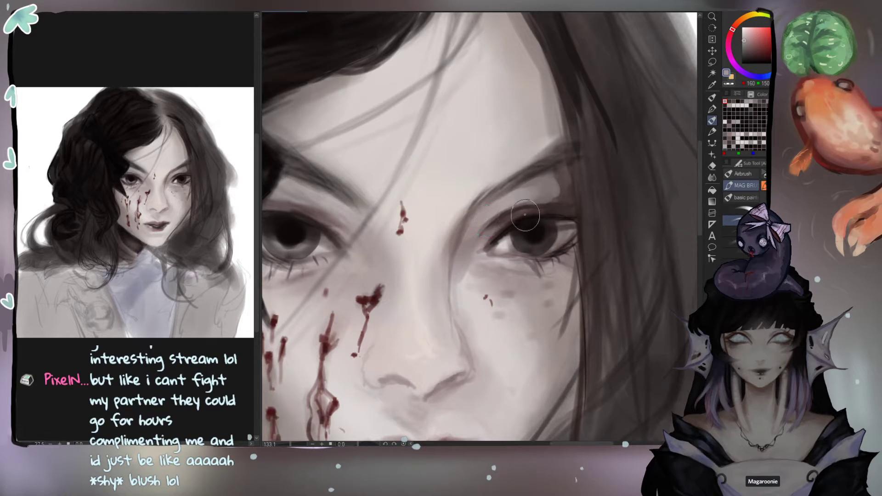
left_click(573, 211, "alt")
left_click(736, 254)
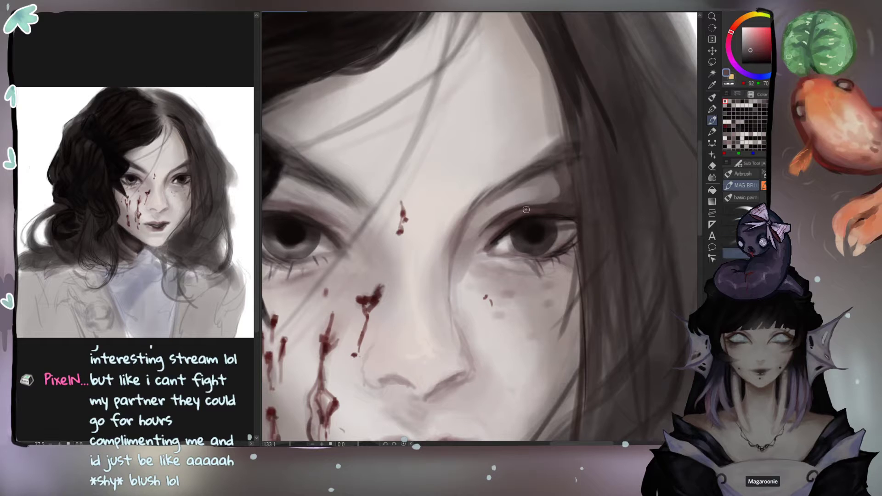
left_click_drag(510, 213, 542, 203)
left_click(509, 200, "alt")
left_click(533, 233, "alt")
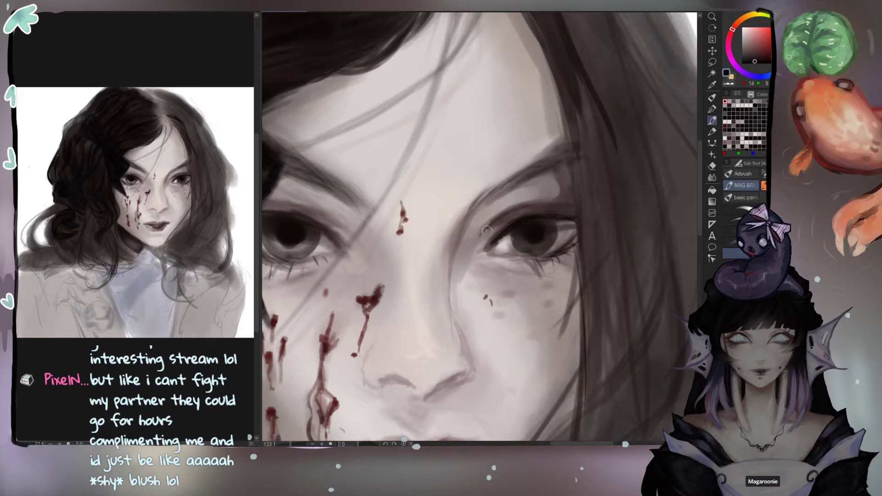
Step: Soften the eyelid shading from the inner corner to below the brow tail with a larger brush and sampled browns
left_click(559, 177, "alt")
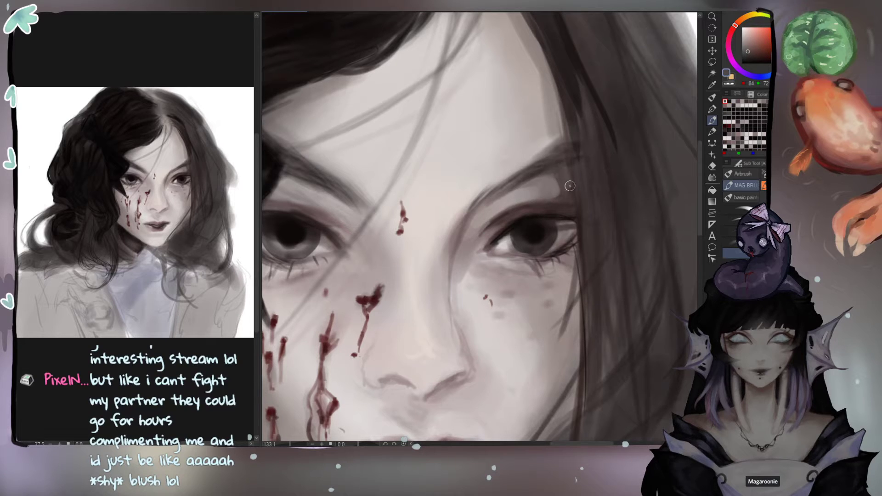
left_click(567, 193, "alt")
key("bracketright")
key("bracketright")
key("bracketright")
key("bracketright")
key("bracketright")
mouse_move(488, 217)
left_mouse_down()
mouse_move(478, 205)
mouse_move(493, 219)
mouse_move(484, 212)
mouse_move(504, 197)
mouse_move(554, 197)
left_mouse_up()
key("bracketleft")
left_click(537, 198, "alt")
left_click(559, 178, "alt")
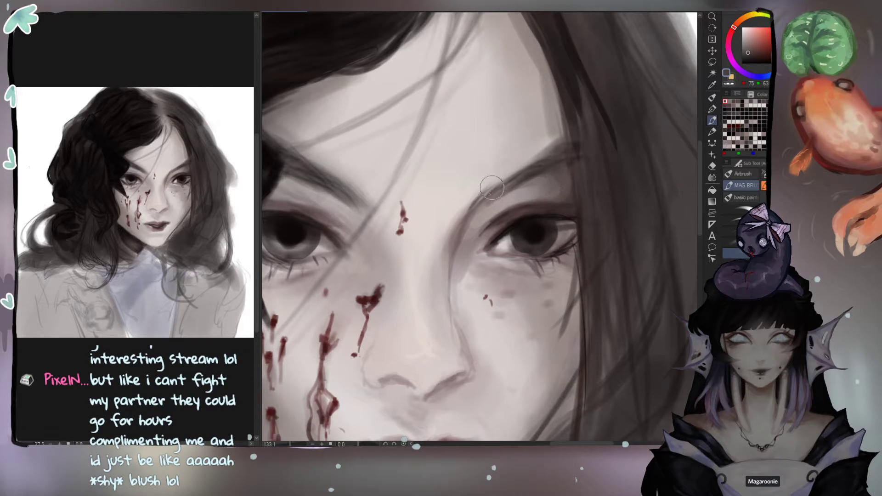
Step: Deepen the top of the iris beneath the upper lid with a sampled near-black
left_click(518, 212, "alt")
left_click(531, 219, "alt")
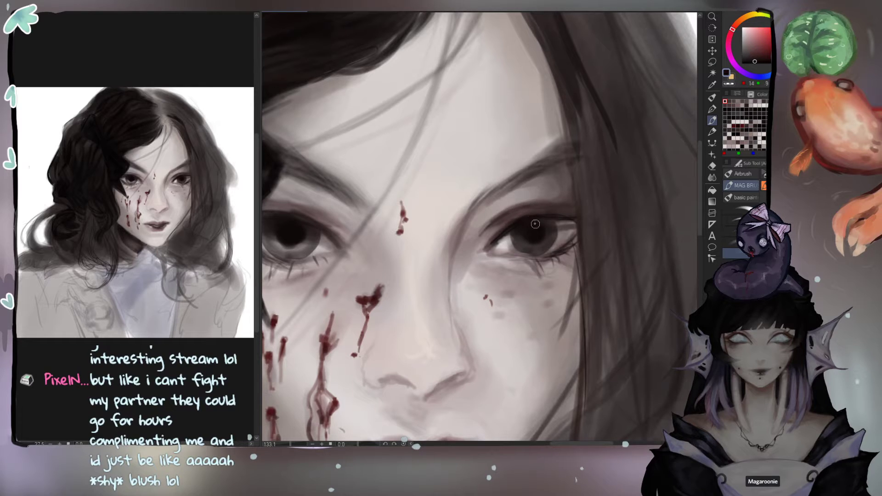
mouse_move(533, 204)
left_mouse_down()
mouse_move(490, 226)
mouse_move(573, 204)
mouse_move(513, 219)
mouse_move(529, 207)
mouse_move(574, 208)
mouse_move(538, 219)
left_mouse_up()
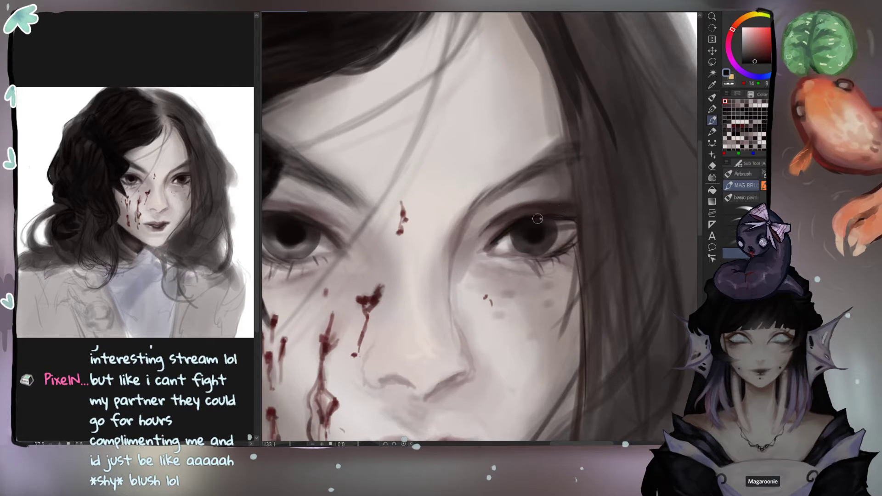
Step: Refine the white at the eye's outer corner and the iris's lower edge with sampled light and dark tones
left_click(565, 225, "alt")
left_click(552, 226, "alt")
left_click(532, 244, "alt")
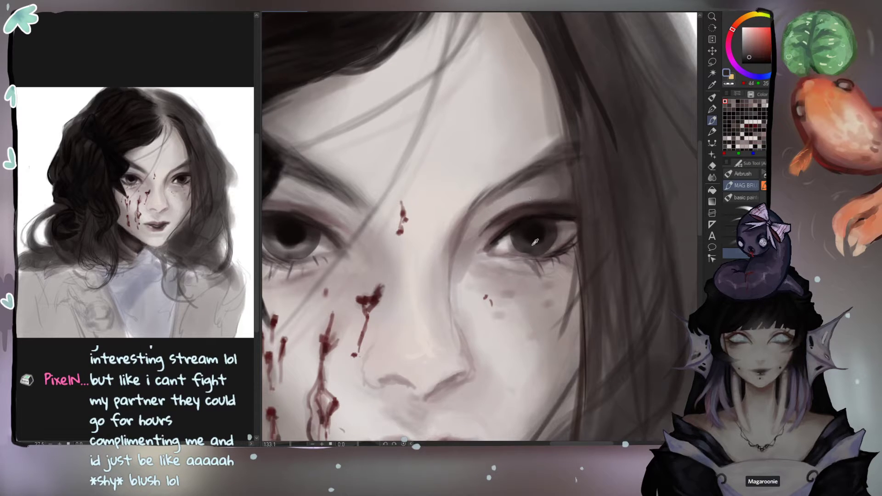
left_click(534, 250, "alt")
left_click(559, 240, "alt")
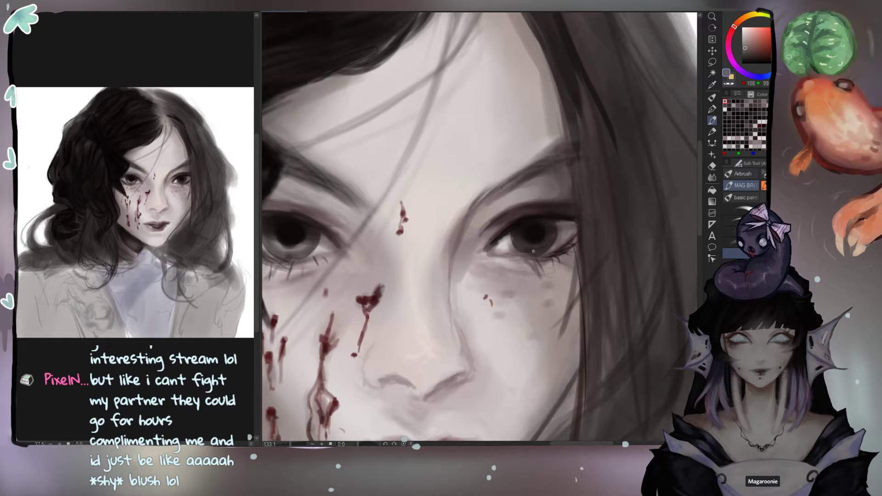
left_click(508, 233, "alt")
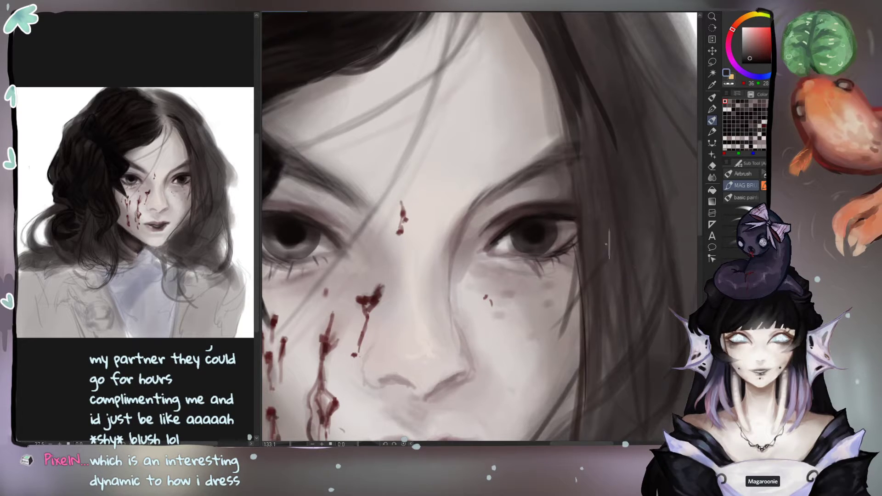
Step: Darken the lower lash line below the iris with near-black sampled from the pupil, undoing unwanted strokes
left_click(536, 231, "alt")
left_click(532, 232, "alt")
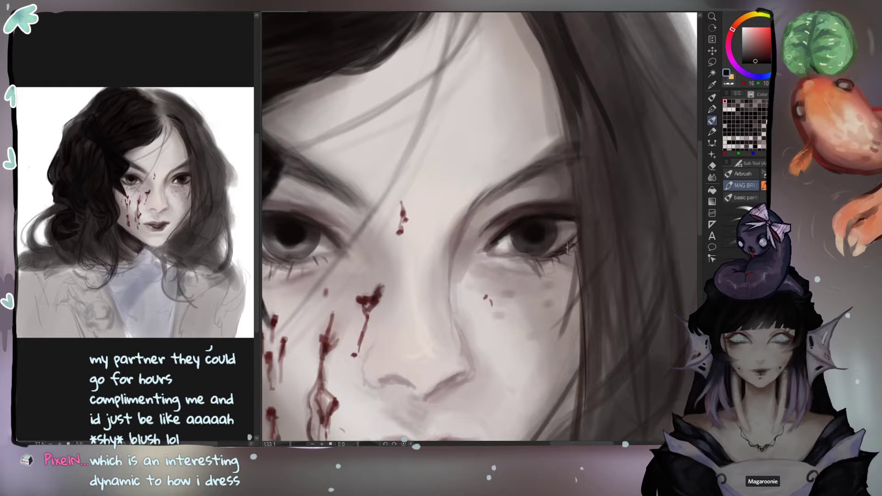
key("ctrl+z")
left_click_drag(544, 258, 515, 257)
key("ctrl+z")
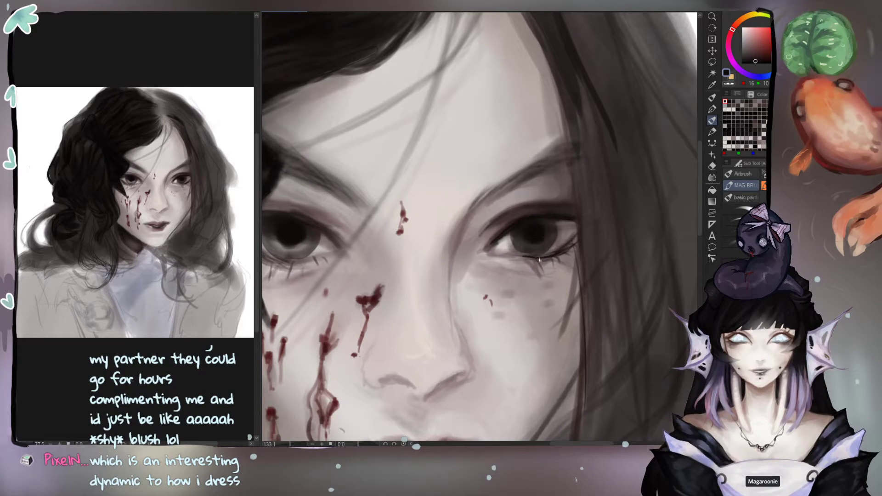
left_click_drag(538, 257, 545, 275)
Step: Shape the inner corner and tear duct of the eye on the bow-free side with sampled mauve, pale and dark tones
left_click(504, 256, "alt")
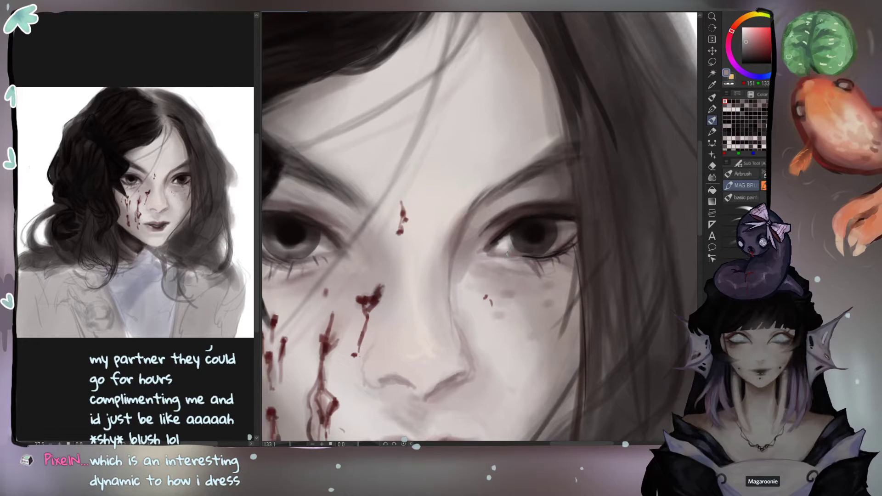
left_click(503, 255, "alt")
left_click(493, 244, "alt")
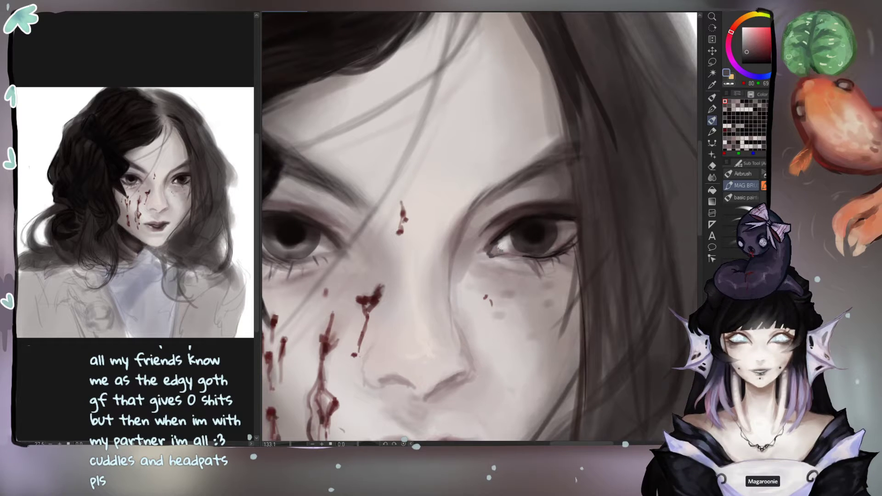
left_click(500, 247, "alt")
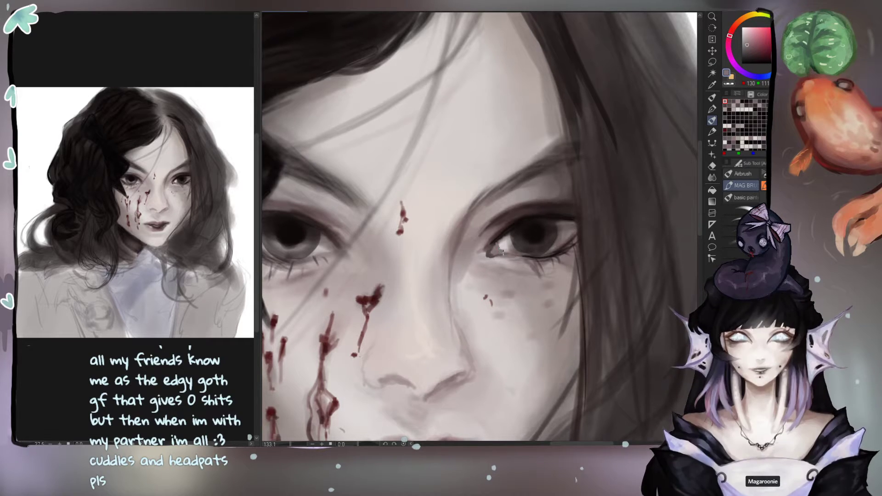
left_click(499, 244, "alt")
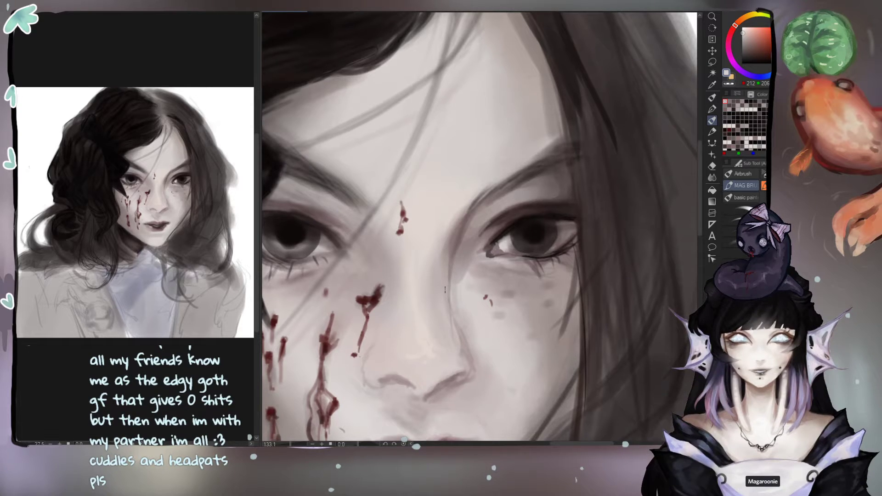
left_click(497, 247, "alt")
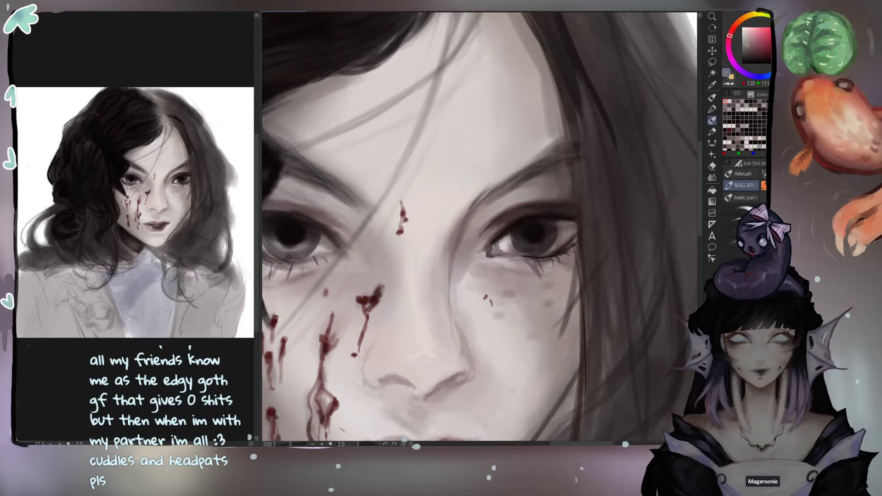
left_click(489, 246, "alt")
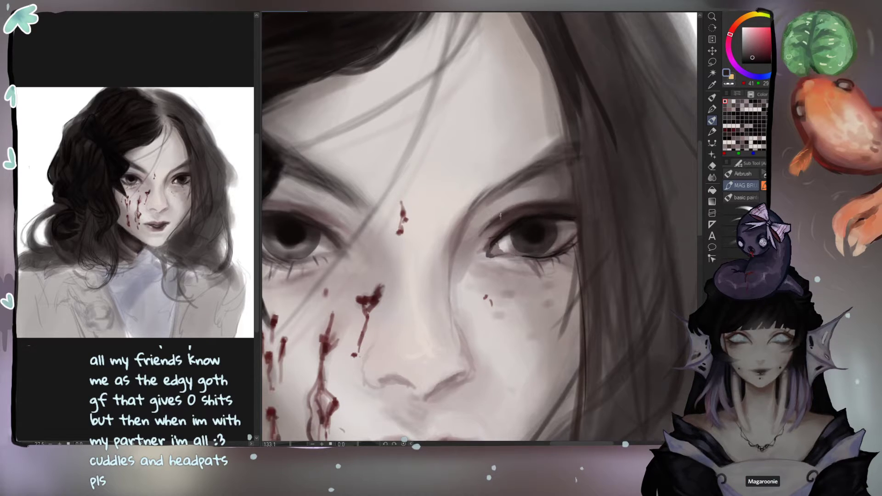
left_click(499, 245, "alt")
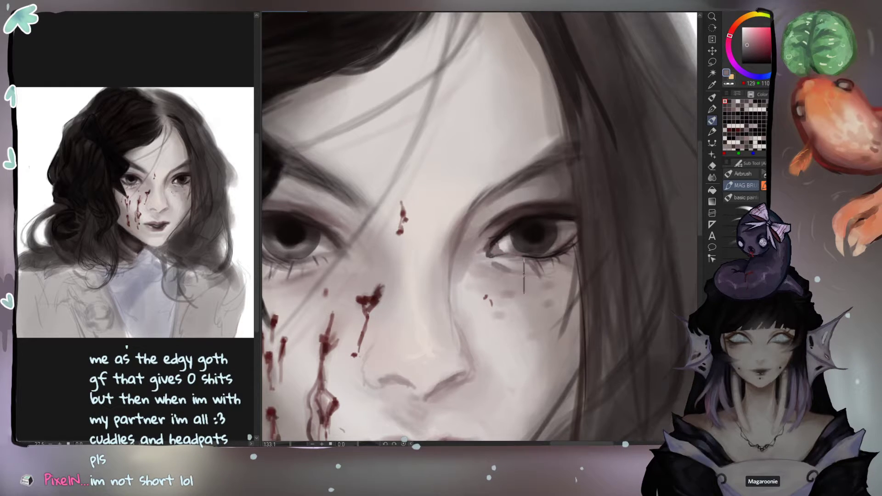
Step: Smooth the under-eye skin below the inner corner with sampled mauve-grey and lighter skin tones
left_click(504, 269, "alt")
left_click_drag(505, 269, 499, 281)
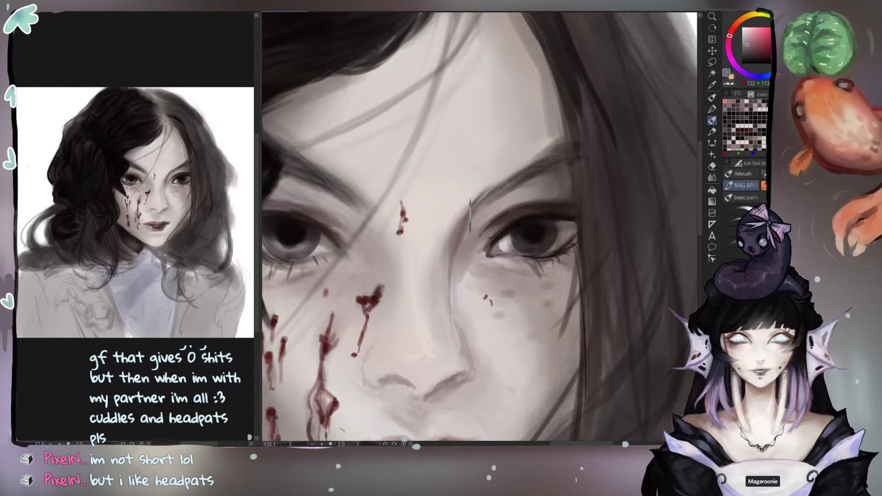
left_click(506, 294, "alt")
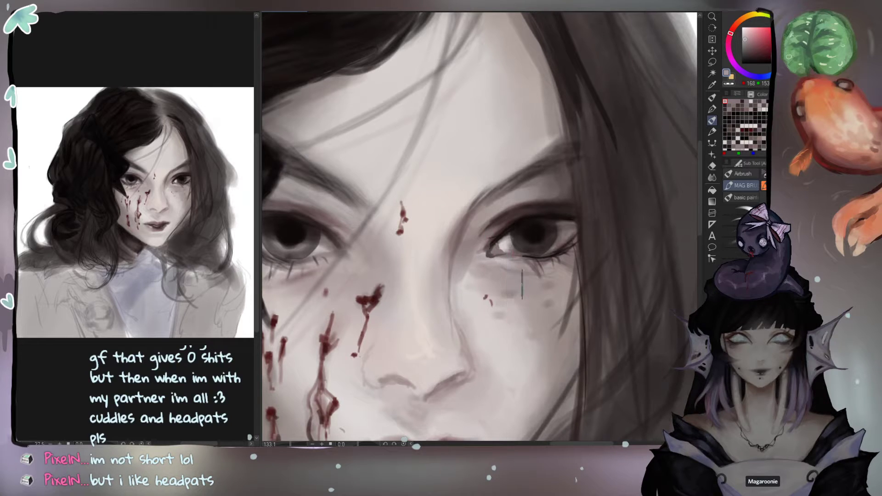
Step: Refine the upper-lid and inner-corner shading of the eye on the bow-free side with sampled dark and mauve-brown tones
left_click(499, 230, "alt")
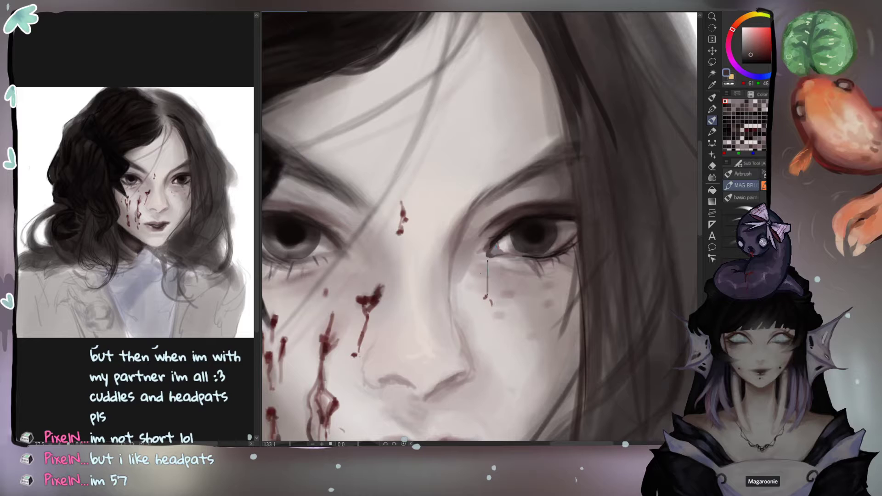
left_click(459, 236, "alt")
left_click(459, 234, "alt")
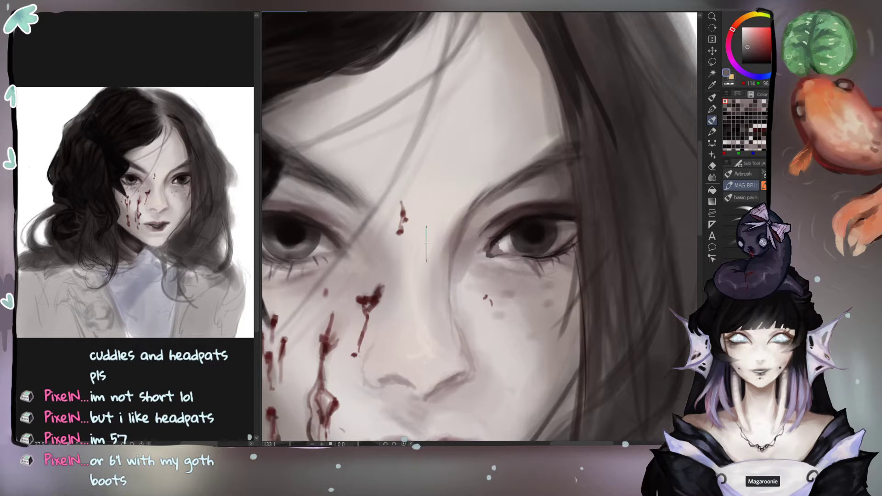
left_click(526, 232, "alt")
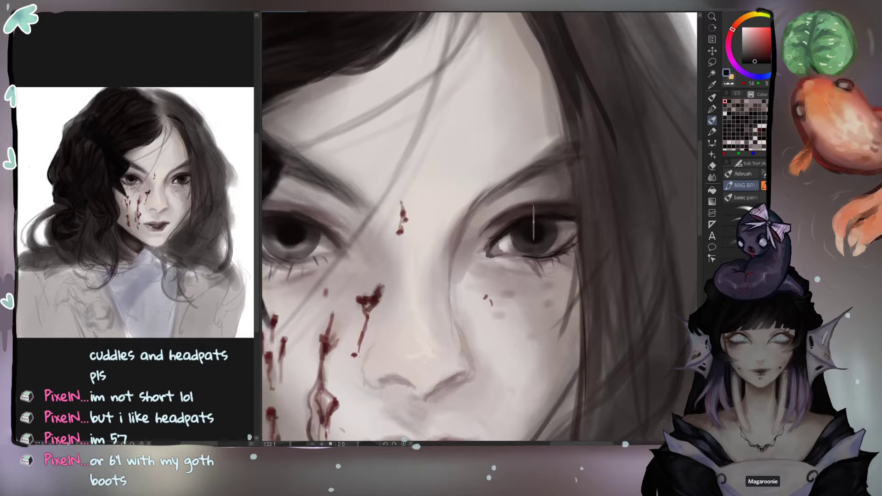
left_click_drag(556, 65, 583, 208)
key("ctrl+z")
left_click_drag(560, 102, 580, 299)
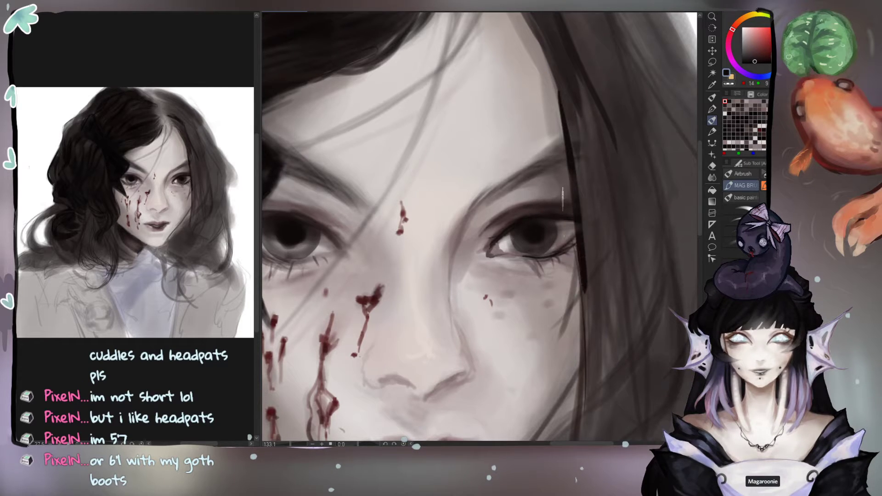
key("ctrl+z")
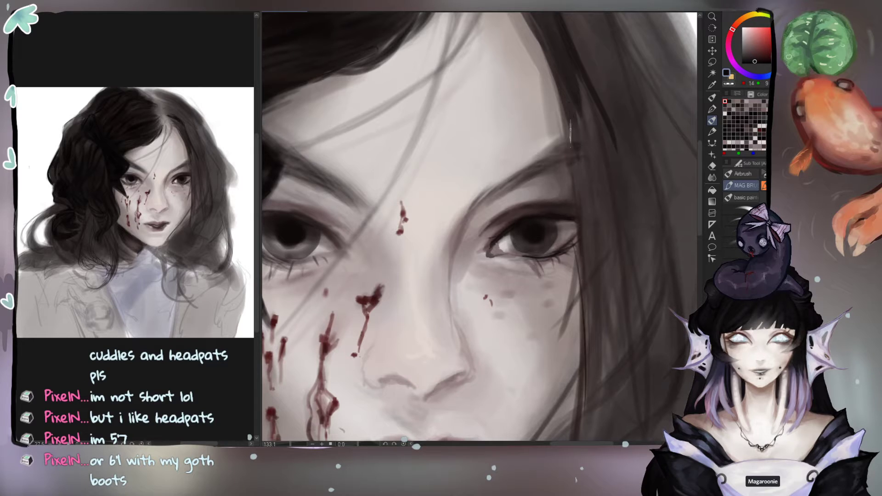
Step: Deepen the hair along the face's edge on the bow-free side with a sampled dark brown
left_click(584, 108, "alt")
left_click(736, 253)
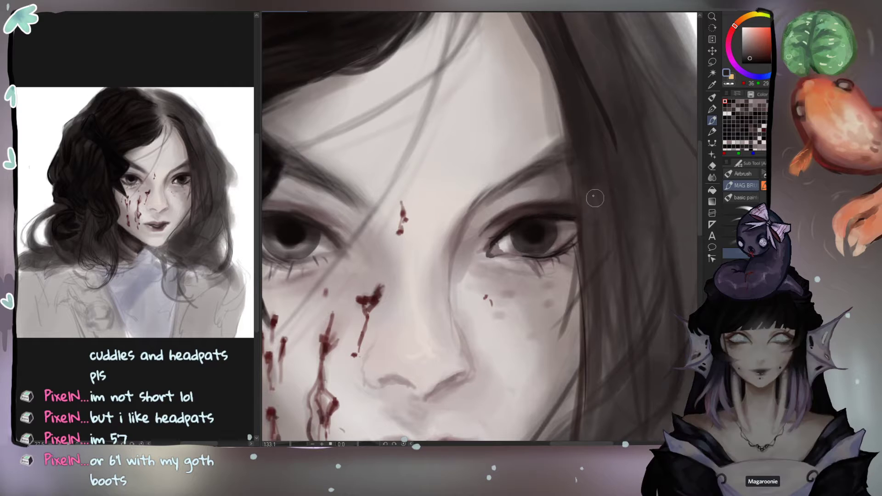
mouse_move(598, 82)
left_mouse_down()
mouse_move(583, 100)
mouse_move(621, 149)
left_mouse_up()
Step: Darken the hair mass on the bow-free side from the parting to the ends with near-black sampled from the opposite hair
scroll(605, 297, "down", 9)
left_click_drag(604, 300, 553, 246)
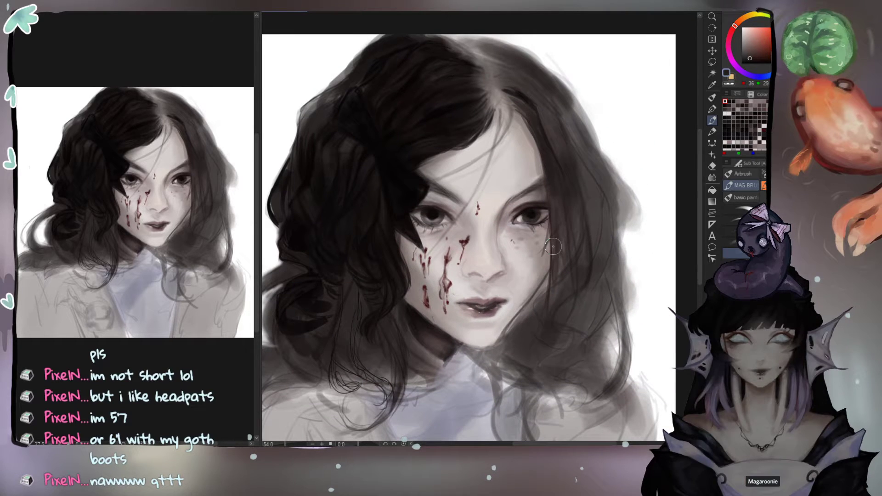
left_click(399, 139, "alt")
mouse_move(530, 130)
left_mouse_down()
mouse_move(560, 195)
mouse_move(557, 149)
mouse_move(563, 158)
left_mouse_up()
key("ctrl+z")
mouse_move(562, 128)
left_mouse_down()
mouse_move(569, 147)
mouse_move(585, 189)
mouse_move(592, 229)
mouse_move(586, 258)
mouse_move(580, 255)
mouse_move(596, 235)
mouse_move(591, 213)
mouse_move(594, 289)
mouse_move(580, 356)
mouse_move(597, 328)
mouse_move(581, 378)
mouse_move(560, 379)
mouse_move(551, 294)
left_mouse_up()
mouse_move(524, 92)
left_mouse_down()
mouse_move(536, 109)
mouse_move(547, 98)
mouse_move(571, 139)
left_mouse_up()
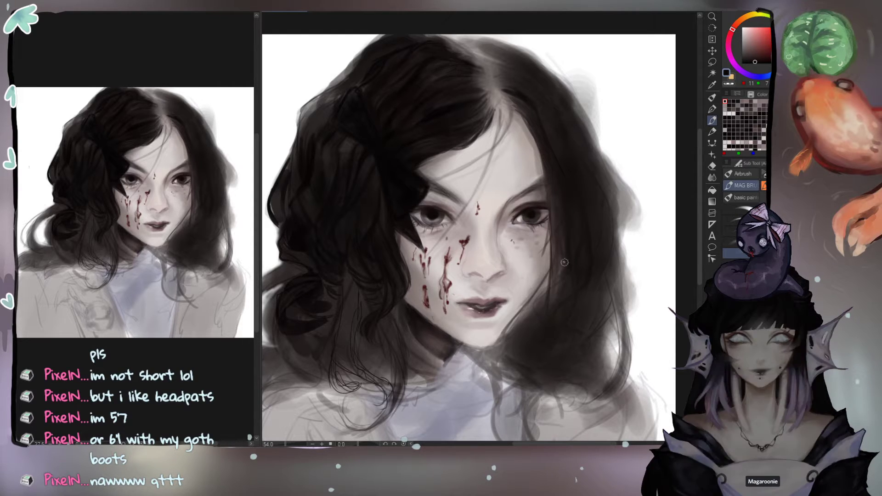
Step: Paint warm dark-brown and lighter brown-grey strands into the lower curls on the bow-free side
left_click(446, 105, "alt")
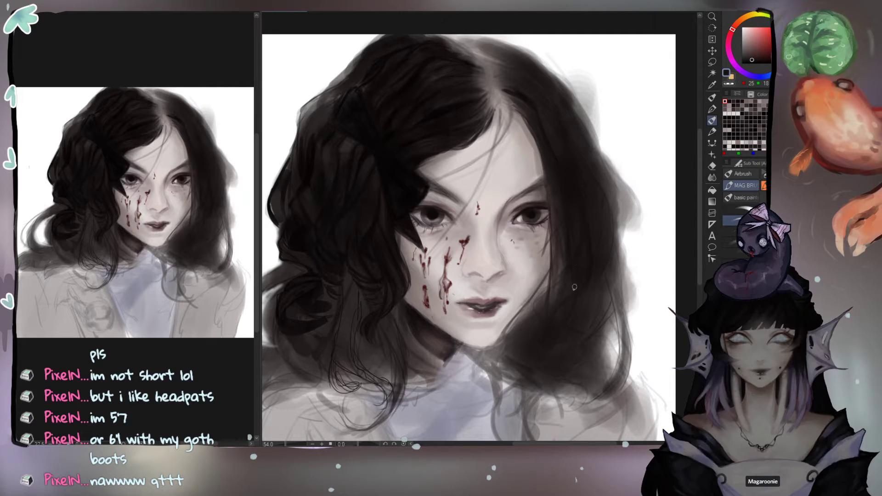
left_click(758, 56)
left_click(737, 24)
left_click_drag(576, 332, 568, 344)
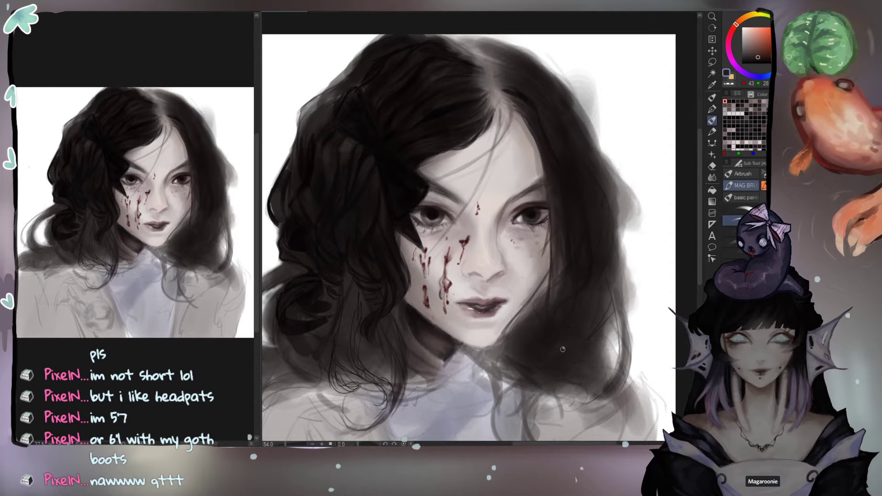
left_click(755, 51)
left_click(751, 52)
left_click_drag(583, 342, 559, 368)
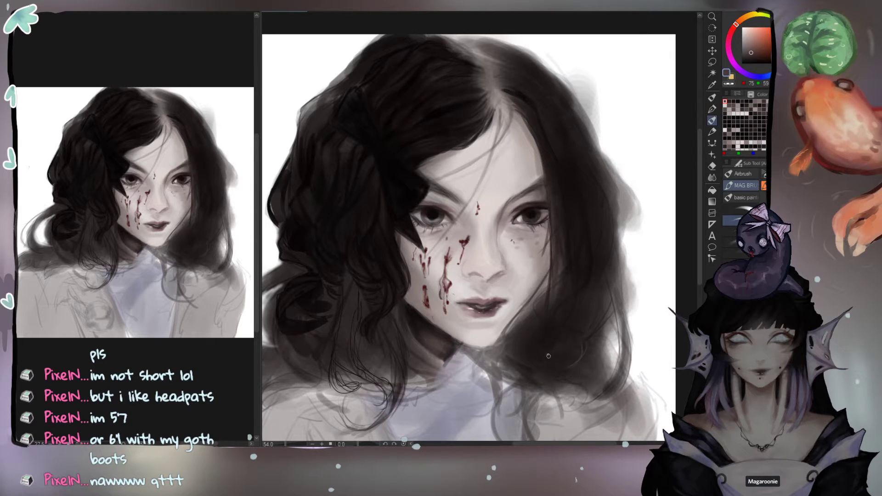
Step: Define wavy dark strands beside the cheek and jaw on the bow-free side with near-black tones sampled from the bow-side hair
left_click(377, 219, "alt")
left_click_drag(383, 211, 388, 205)
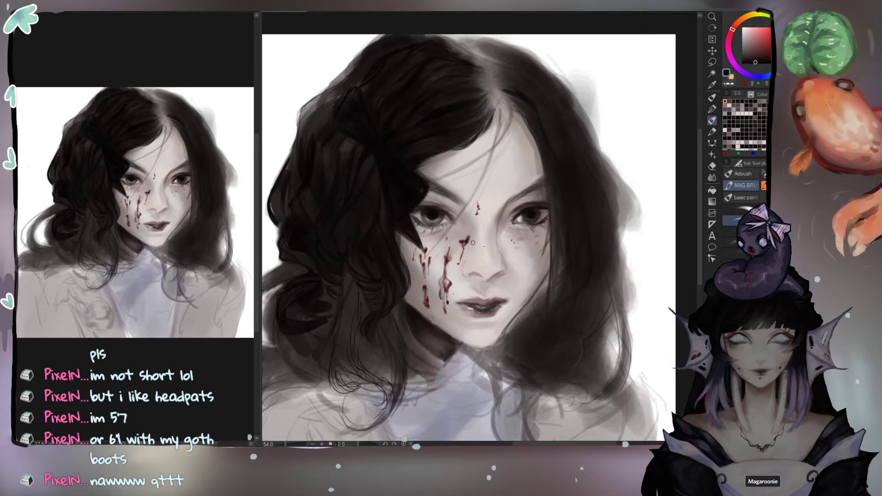
left_click(314, 246, "alt")
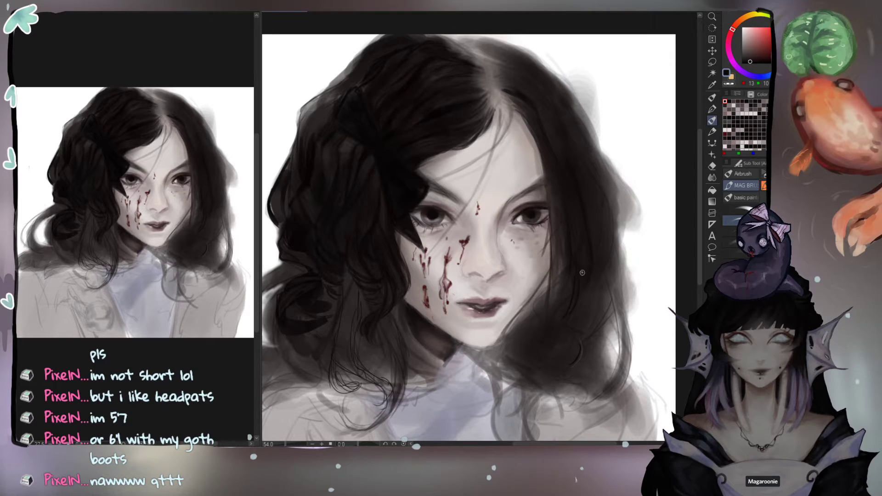
left_click_drag(557, 288, 532, 313)
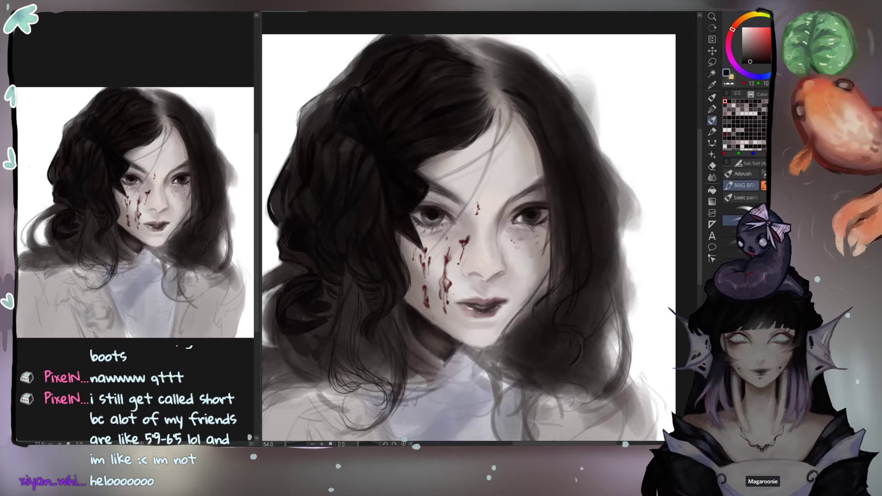
Step: Write "BrB" in sampled near-black on the white background beside the hair
left_click(381, 154, "alt")
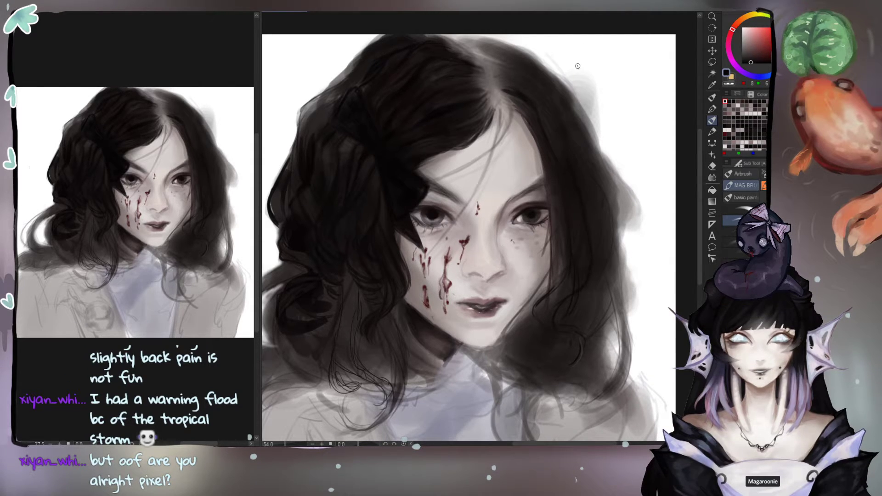
mouse_move(591, 71)
left_mouse_down()
mouse_move(595, 110)
mouse_move(642, 98)
mouse_move(633, 120)
left_mouse_up()
mouse_move(635, 80)
left_mouse_down()
mouse_move(642, 99)
mouse_move(633, 120)
left_mouse_up()
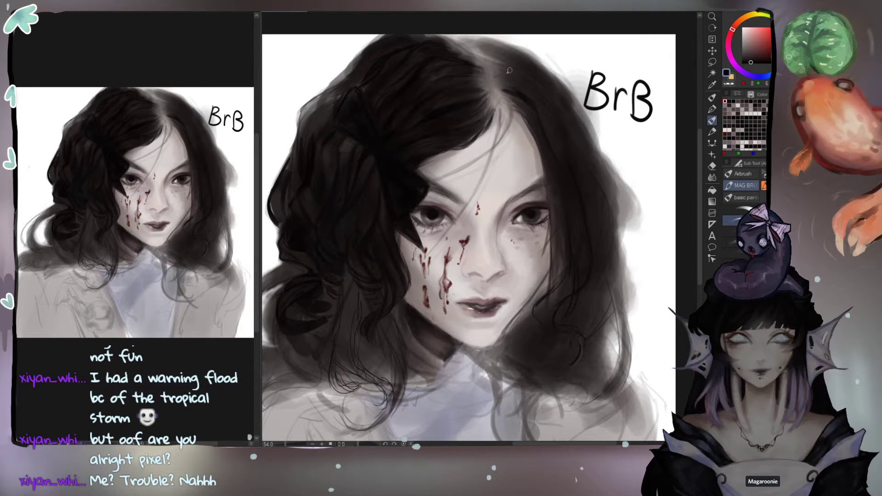
Step: Redraw the thin loose strand falling from the parting across the forehead in near-black, undoing unwanted strokes
left_click_drag(500, 114, 482, 161)
key("ctrl+z")
left_click_drag(500, 117, 483, 165)
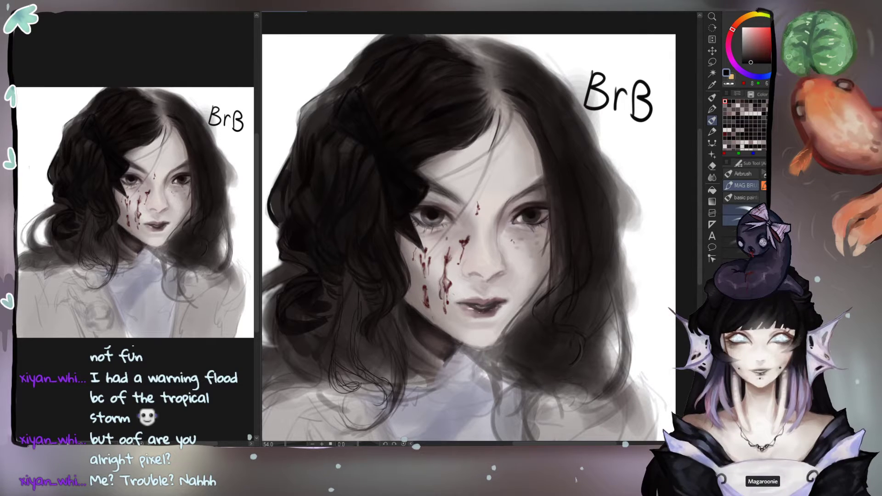
left_click(731, 242)
left_click(735, 253)
key("ctrl+z")
left_click_drag(498, 125, 482, 169)
key("ctrl+z")
left_click_drag(499, 123, 484, 168)
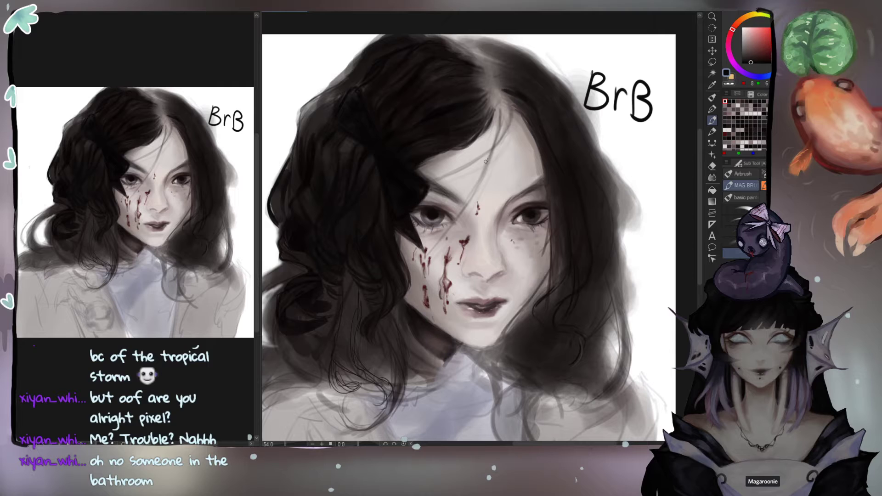
left_click_drag(486, 162, 476, 199)
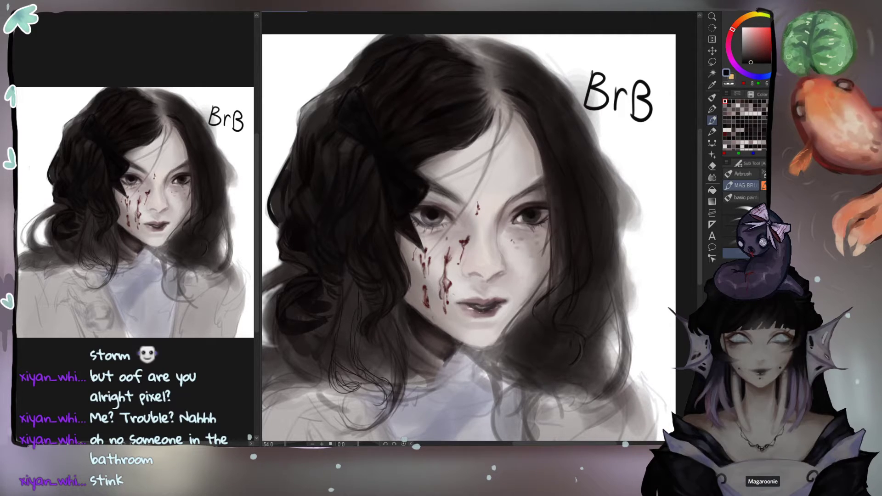
Step: Erase the "BrB" note and the grey smudges outside the hair on the bow-free side
scroll(450, 105, "down", 5)
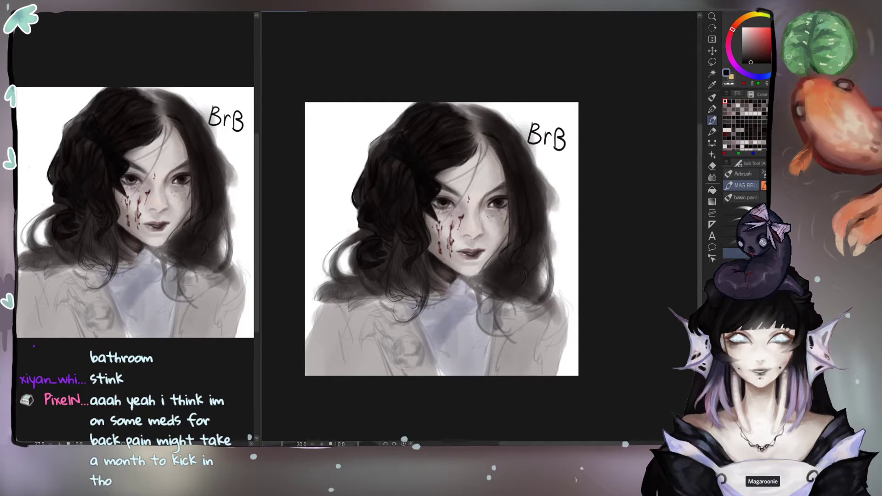
key("e")
mouse_move(531, 123)
left_mouse_down()
mouse_move(530, 141)
mouse_move(554, 128)
mouse_move(529, 132)
mouse_move(541, 128)
left_mouse_up()
left_click(743, 189)
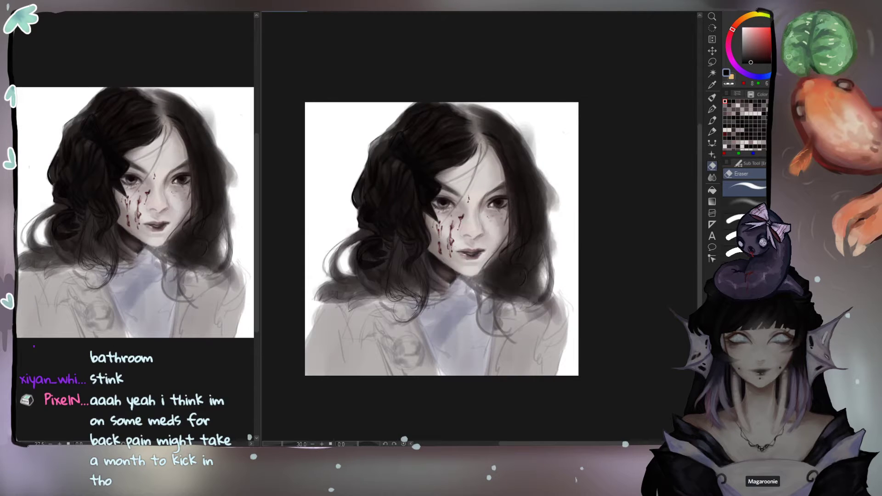
key("ctrl+z")
key("ctrl+z")
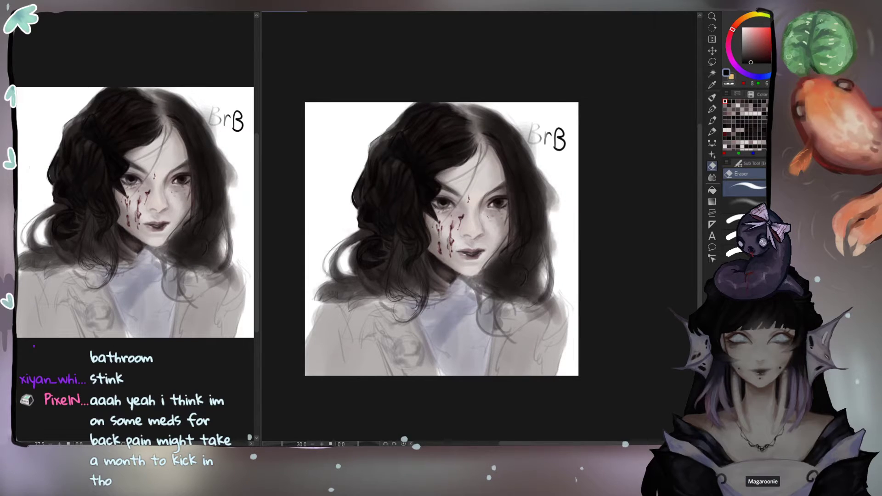
key("ctrl+y")
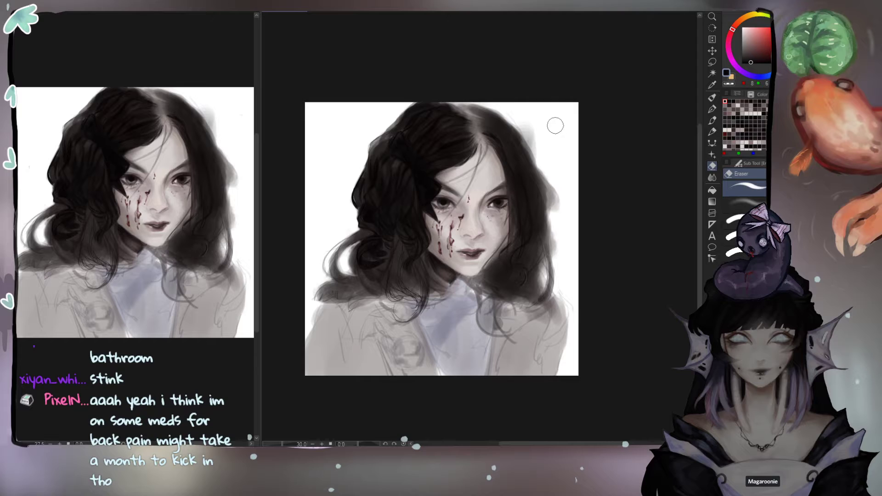
left_click_drag(528, 117, 530, 144)
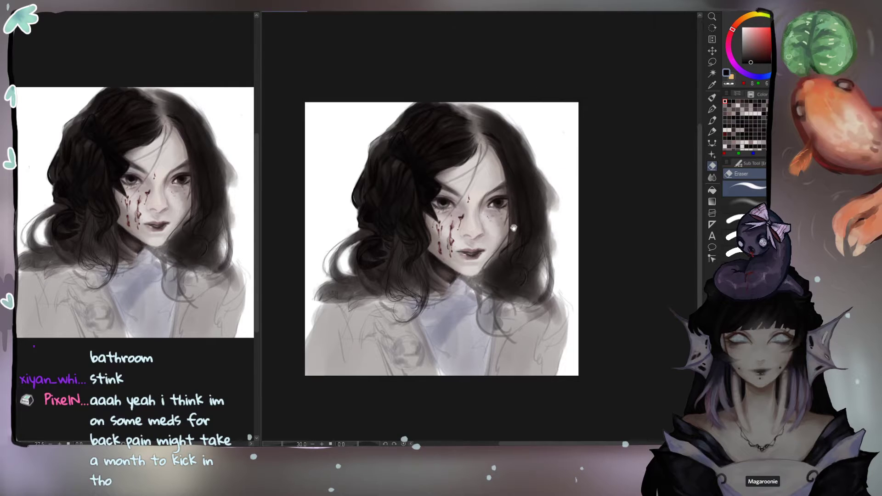
Step: Shade both shoulders of the coat with a large soft brush in a dark muted purple
mouse_move(514, 228)
left_mouse_down()
mouse_move(507, 212)
mouse_move(512, 224)
left_mouse_up()
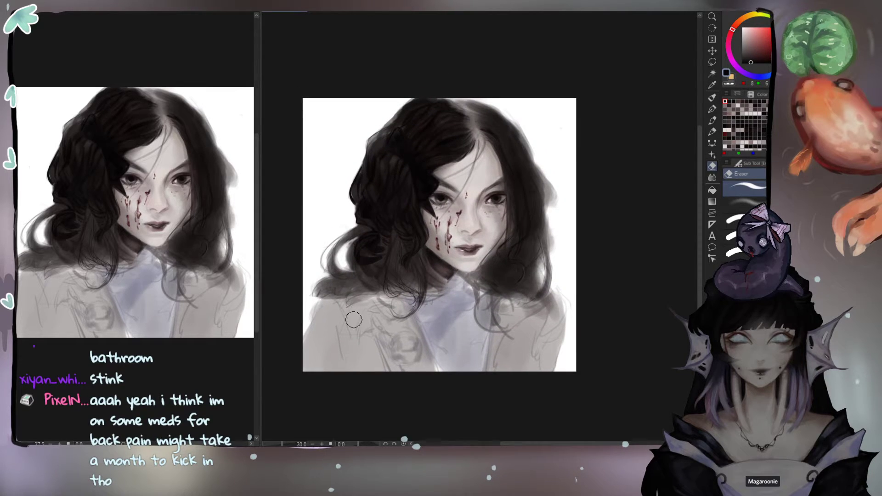
left_click(743, 38)
left_click(748, 48)
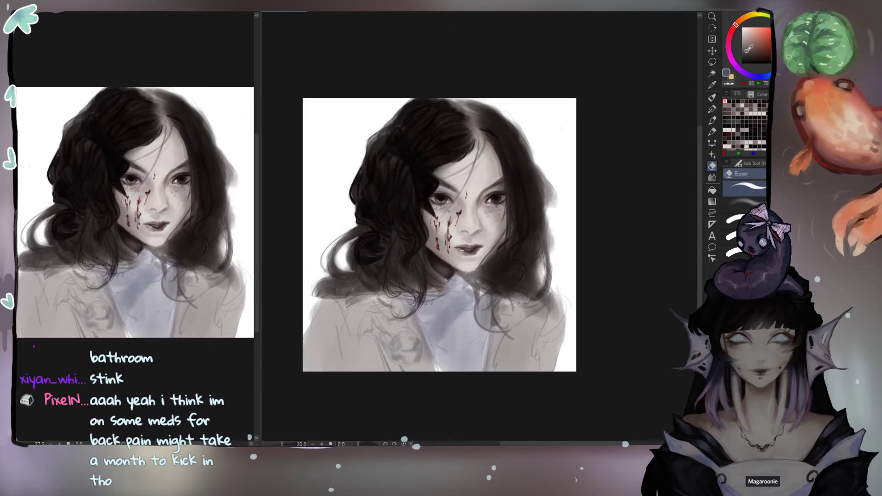
left_click(739, 68)
key("b")
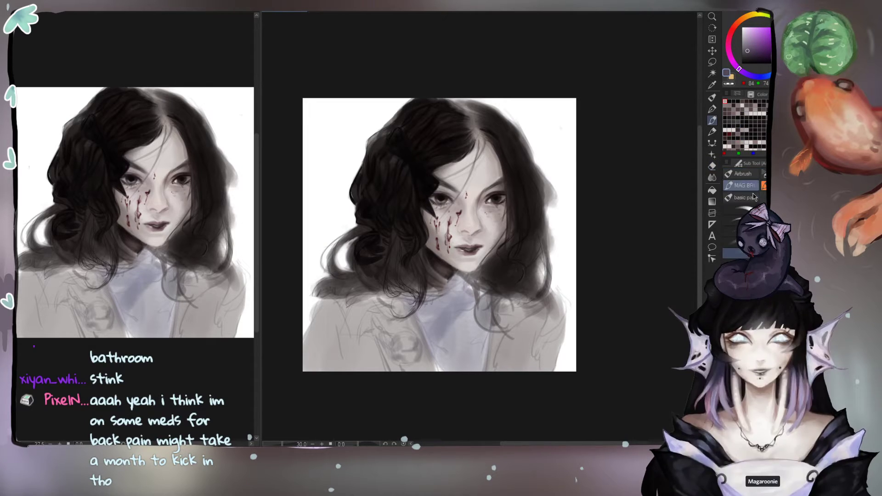
left_click(736, 243)
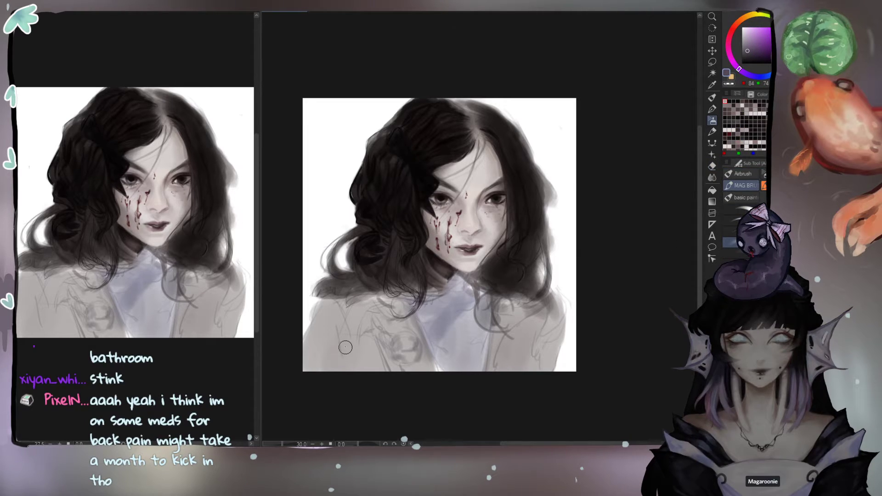
mouse_move(339, 346)
left_mouse_down()
mouse_move(317, 363)
mouse_move(320, 347)
mouse_move(340, 371)
mouse_move(359, 356)
mouse_move(375, 386)
mouse_move(376, 360)
mouse_move(336, 316)
left_mouse_up()
mouse_move(509, 356)
left_mouse_down()
mouse_move(538, 336)
mouse_move(505, 331)
left_mouse_up()
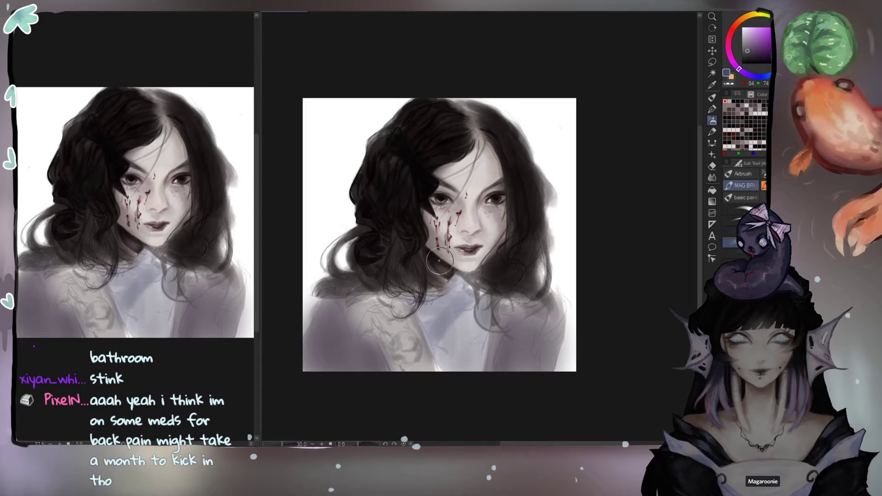
key("m")
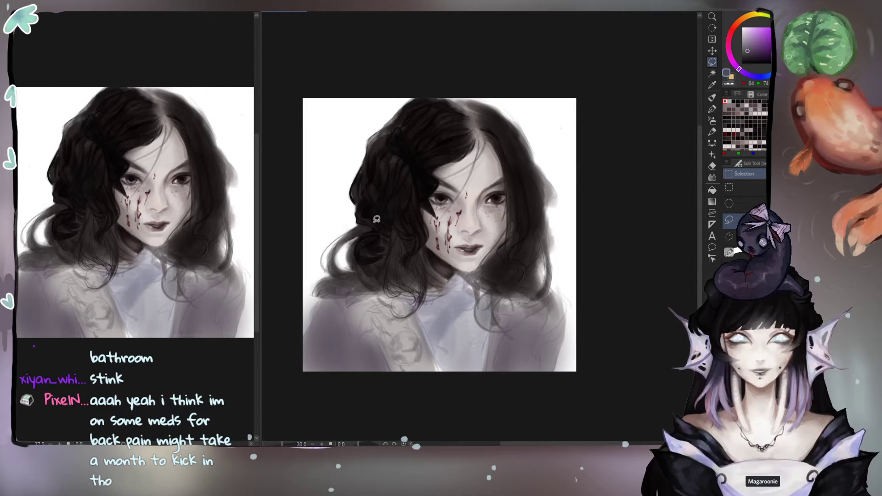
key("ctrl+v")
key("ctrl+z")
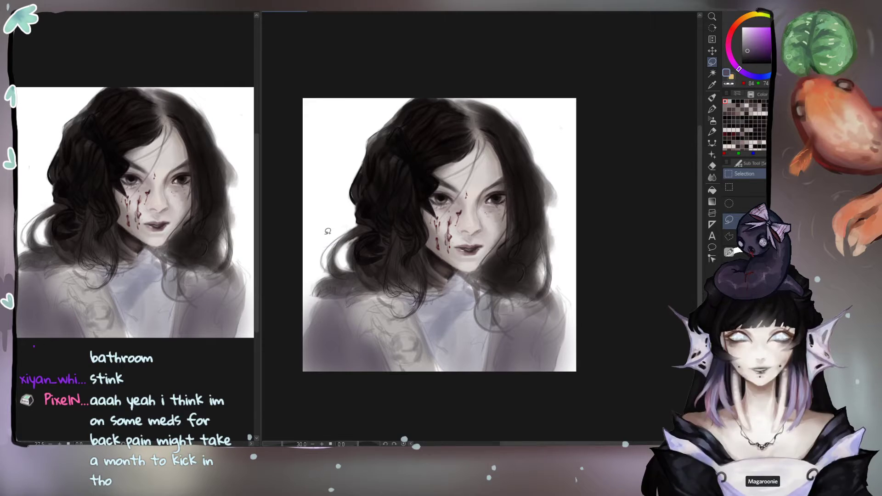
mouse_move(320, 244)
left_mouse_down()
mouse_move(340, 224)
mouse_move(326, 239)
mouse_move(327, 270)
mouse_move(362, 289)
mouse_move(404, 289)
mouse_move(403, 301)
mouse_move(425, 304)
mouse_move(420, 260)
mouse_move(431, 256)
mouse_move(536, 302)
mouse_move(571, 259)
mouse_move(543, 107)
mouse_move(362, 96)
mouse_move(303, 222)
left_mouse_up()
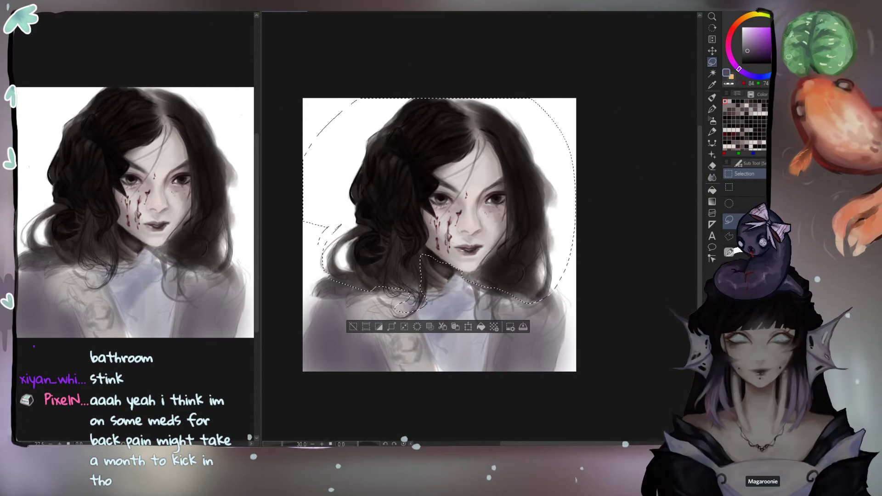
left_click(428, 240)
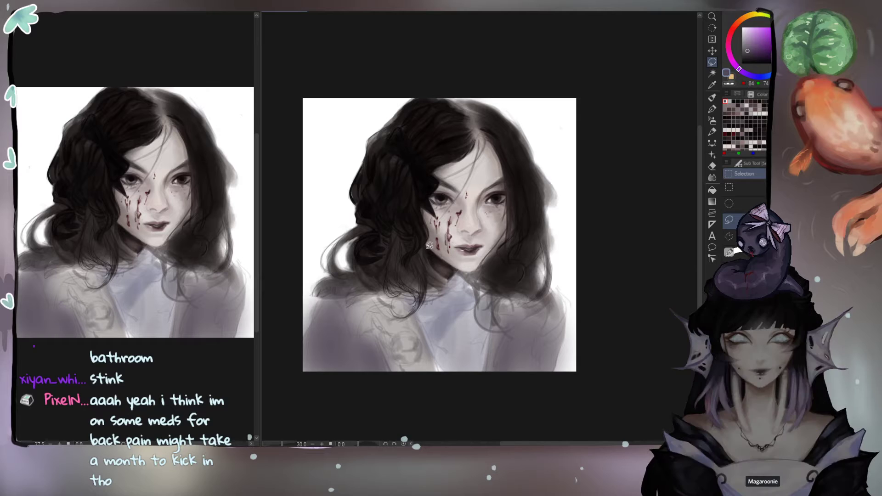
Step: Lasso the head and hair along the jawline and shoulders, rotate them slightly clockwise, nudge them, and deselect
mouse_move(520, 291)
left_mouse_down()
mouse_move(584, 164)
mouse_move(275, 152)
mouse_move(333, 288)
mouse_move(407, 292)
mouse_move(416, 302)
mouse_move(395, 315)
mouse_move(415, 311)
mouse_move(429, 288)
mouse_move(426, 246)
left_mouse_up()
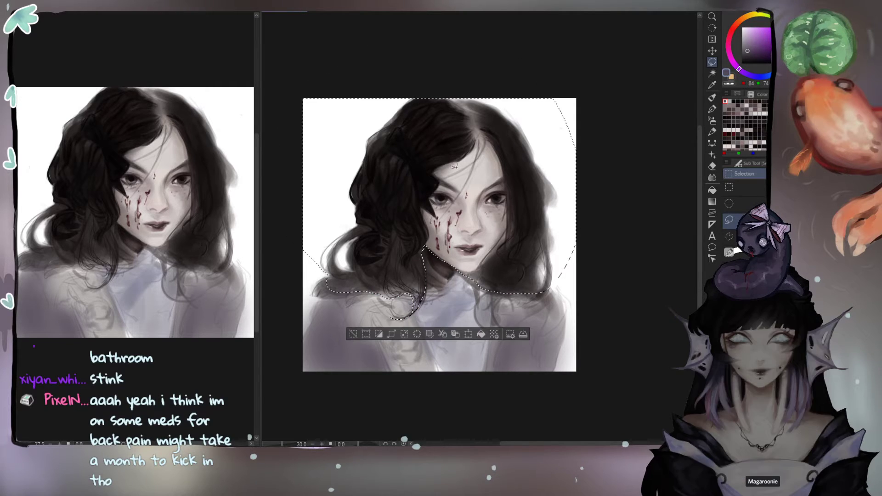
key("ctrl+t")
left_click_drag(620, 147, 619, 174)
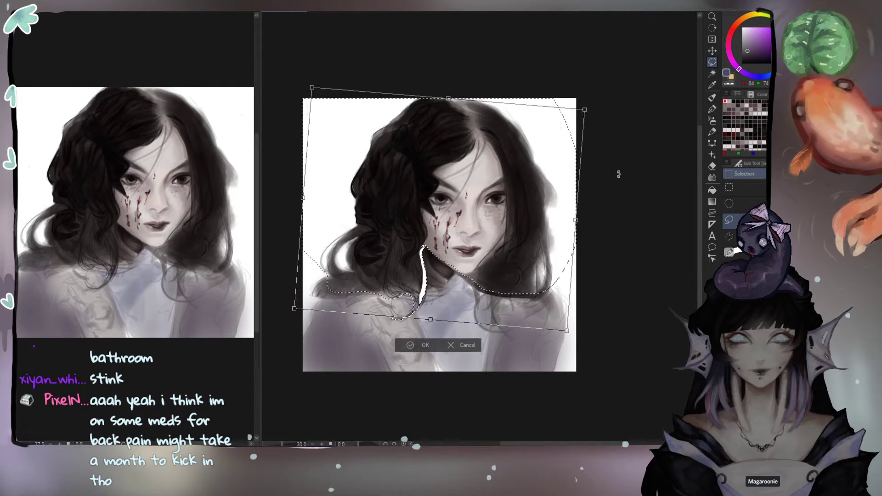
left_click_drag(511, 237, 511, 239)
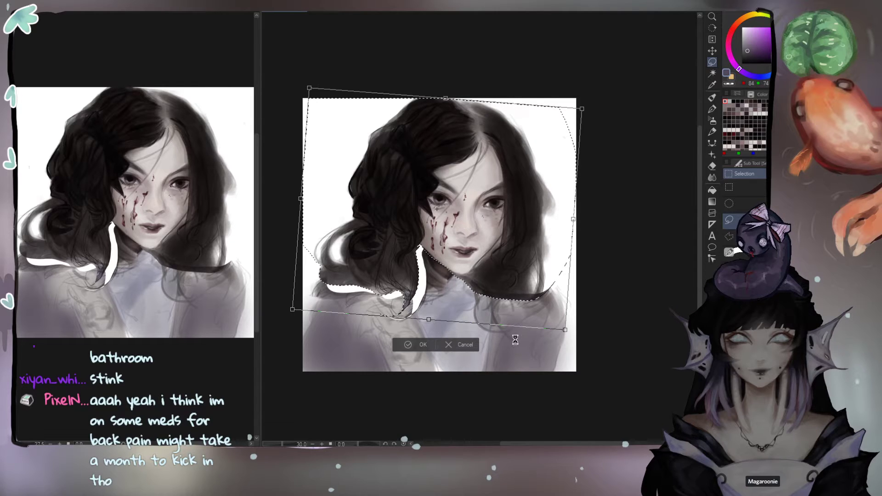
left_click(406, 349)
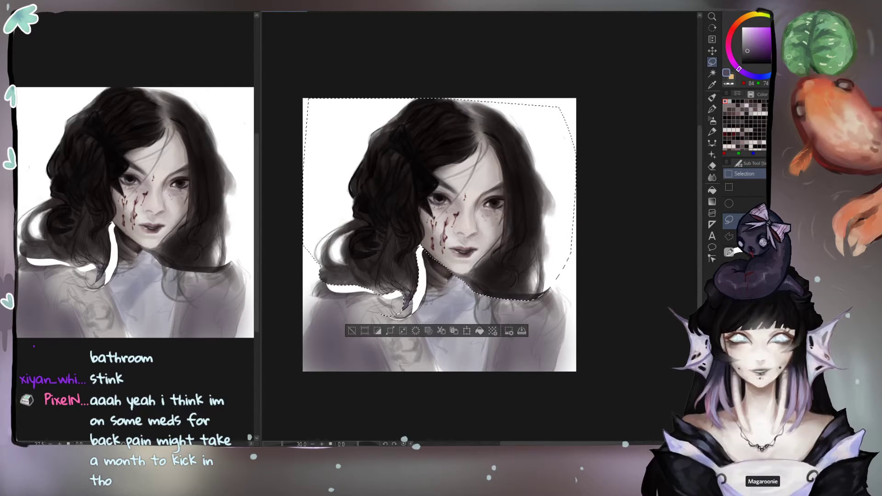
key("ctrl+d")
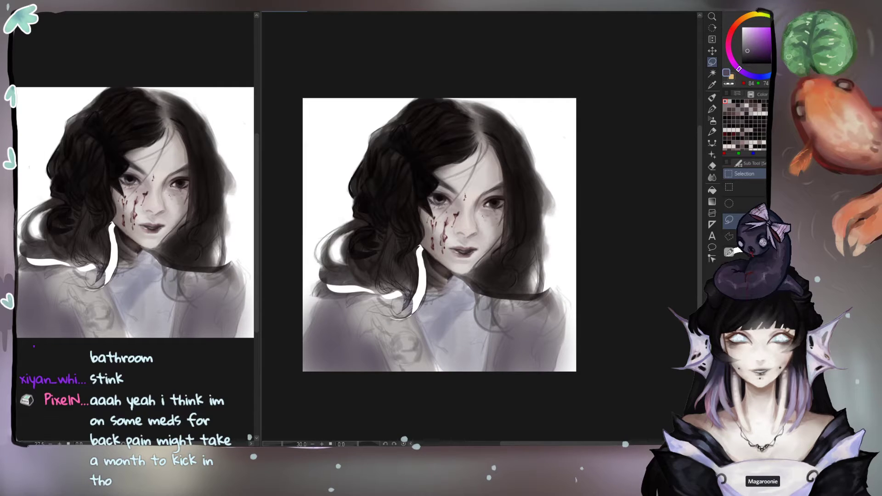
Step: Close the white gaps under the tilted head by restoring the painting beneath, erasing around the face and hair
key("ctrl+z")
key("e")
left_click_drag(464, 184, 476, 234)
mouse_move(449, 178)
left_mouse_down()
mouse_move(517, 176)
mouse_move(527, 147)
mouse_move(520, 132)
mouse_move(544, 227)
mouse_move(554, 232)
mouse_move(562, 372)
mouse_move(561, 258)
mouse_move(544, 302)
mouse_move(506, 354)
mouse_move(528, 270)
mouse_move(477, 352)
mouse_move(386, 377)
mouse_move(295, 374)
mouse_move(297, 298)
mouse_move(319, 290)
mouse_move(340, 238)
mouse_move(344, 334)
mouse_move(330, 328)
mouse_move(349, 351)
mouse_move(395, 359)
mouse_move(384, 372)
mouse_move(414, 368)
mouse_move(331, 354)
mouse_move(396, 277)
mouse_move(373, 290)
mouse_move(362, 275)
mouse_move(385, 248)
mouse_move(378, 230)
mouse_move(391, 209)
left_mouse_up()
key("ctrl+z")
mouse_move(412, 133)
left_mouse_down()
mouse_move(420, 136)
mouse_move(423, 124)
mouse_move(437, 142)
left_mouse_up()
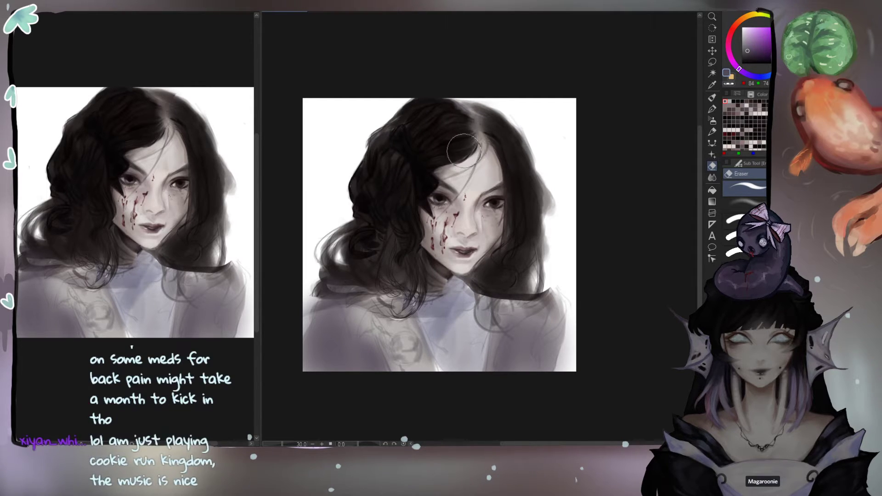
mouse_move(440, 214)
left_mouse_down()
mouse_move(462, 259)
mouse_move(488, 211)
mouse_move(444, 227)
left_mouse_up()
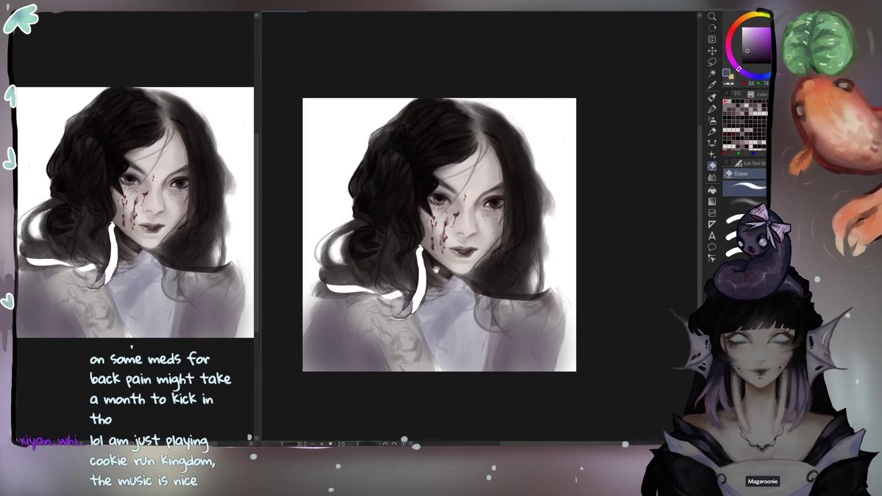
Step: Paint over the small white gap between the bow-side hair and the jaw in sampled dark brown, reducing the brush size
left_click(442, 287, "alt")
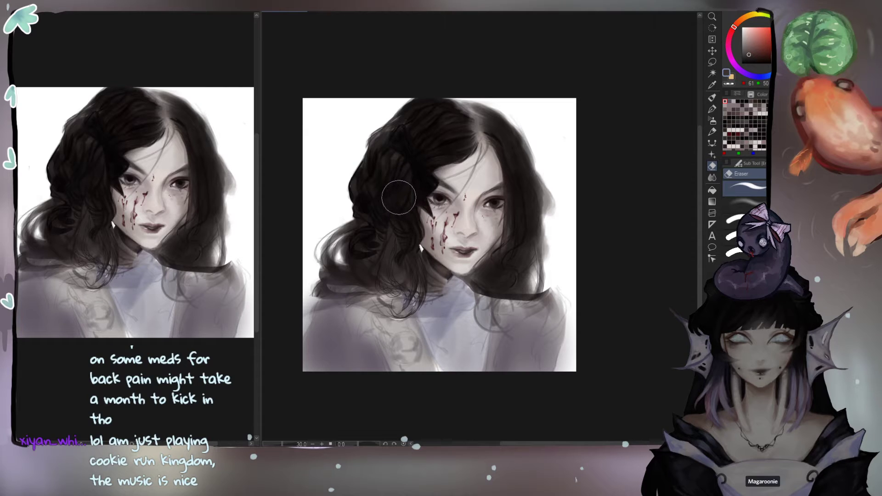
key("b")
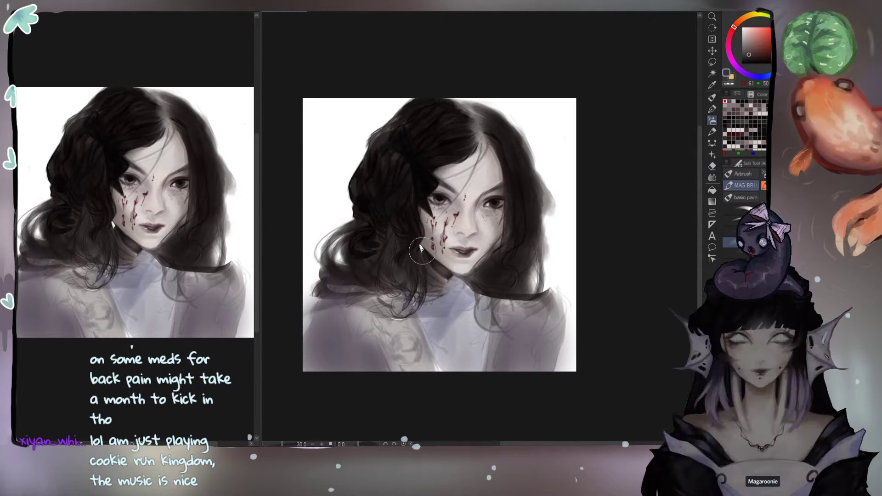
mouse_move(421, 255)
left_mouse_down()
mouse_move(419, 243)
mouse_move(423, 253)
left_mouse_up()
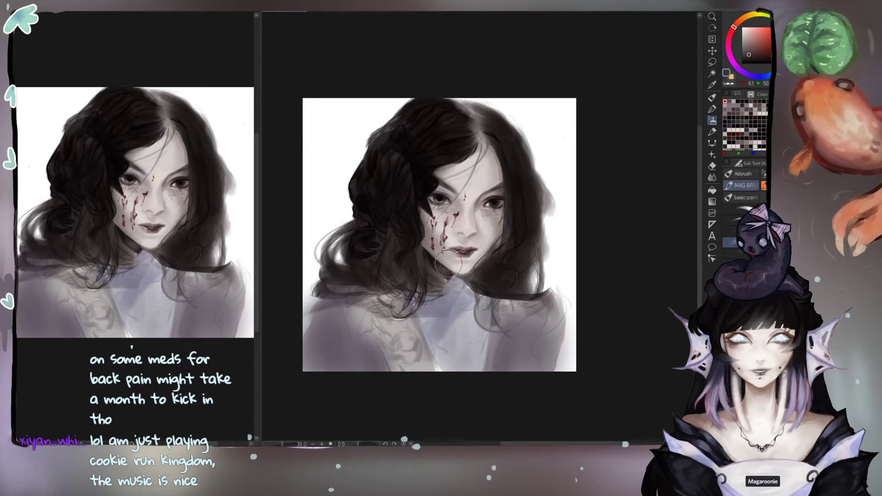
left_click(423, 252, "alt")
key("[")
key("[")
key("[")
key("[")
key("ctrl+z")
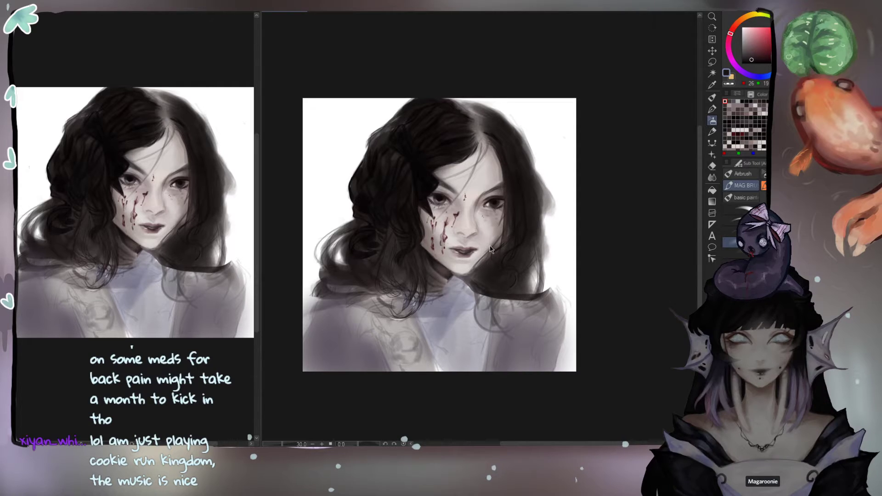
Step: Repaint the outer edge of the bow-side shoulder in a muted purple sampled from the coat, undoing unwanted strokes
left_click(441, 117, "alt")
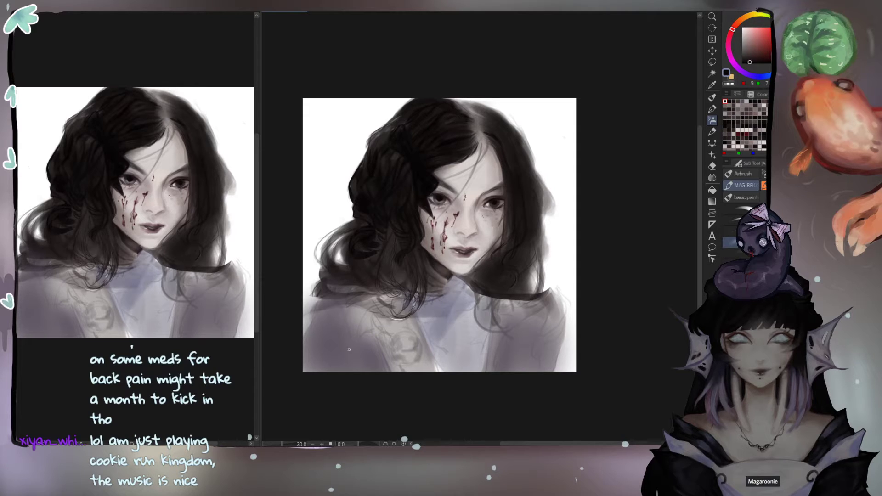
left_click(327, 309, "alt")
mouse_move(323, 308)
left_mouse_down()
mouse_move(313, 335)
mouse_move(298, 345)
left_mouse_up()
key("ctrl+z")
key("ctrl+z")
left_click_drag(314, 313, 295, 346)
Step: Sample tones from the hair and coat and erase a short sliver low on the bow-free side of the coat
key("e")
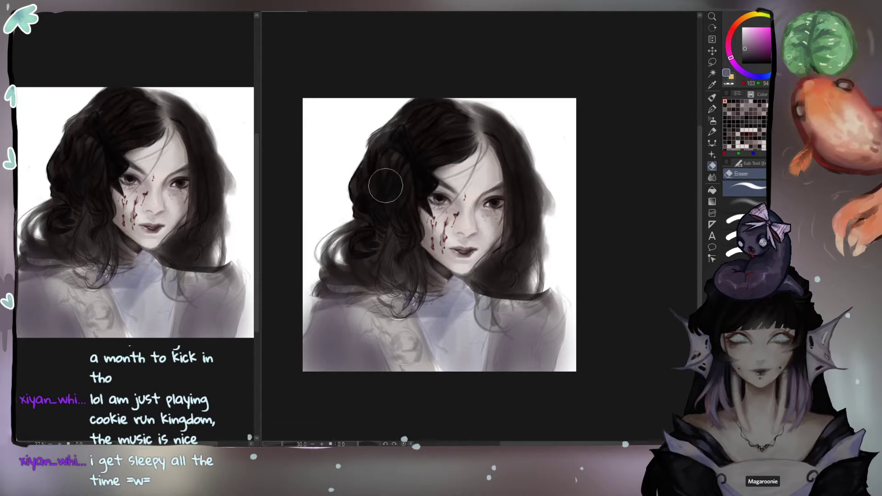
left_click(356, 252, "alt")
left_click(356, 251, "alt")
left_click(358, 248, "alt")
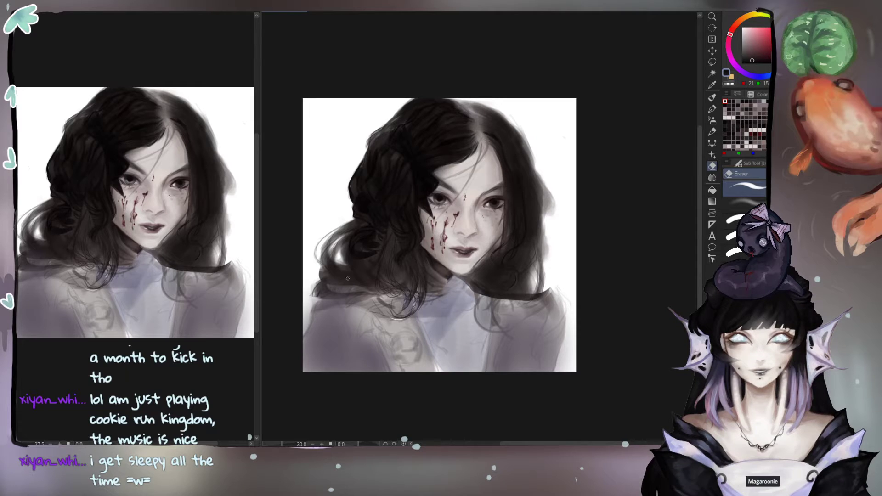
left_click(324, 311, "alt")
left_click(337, 302, "alt")
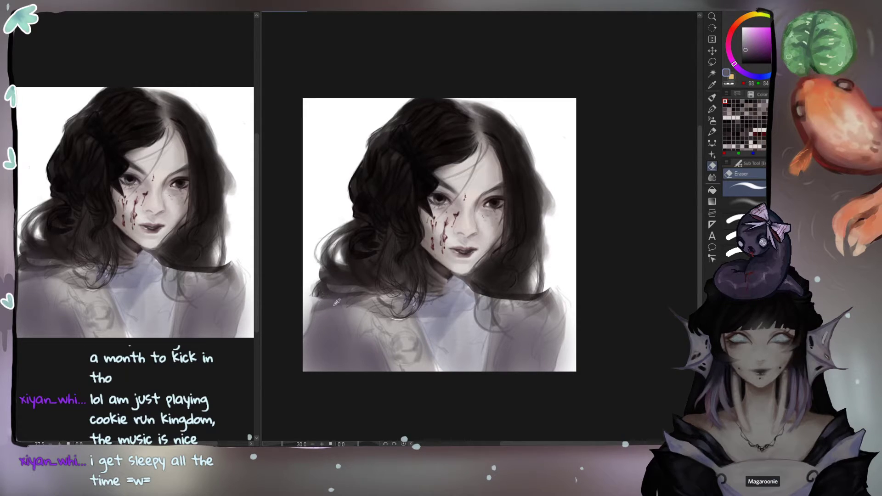
left_click_drag(536, 351, 533, 367)
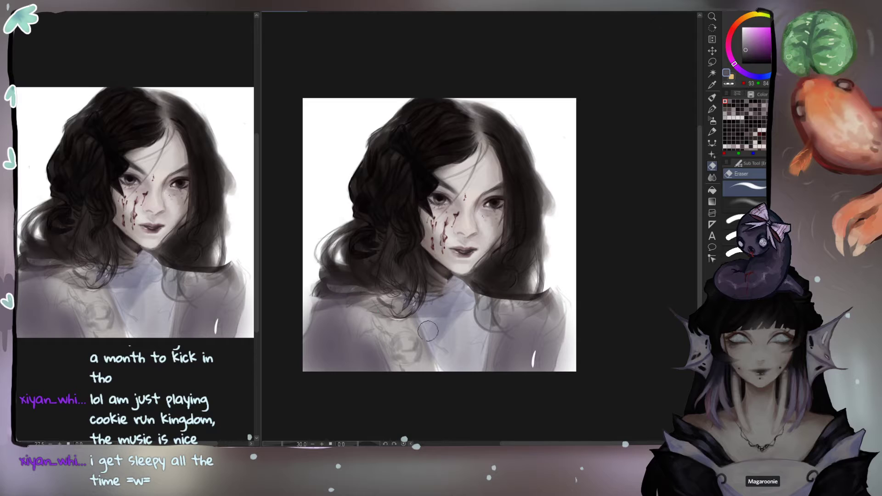
Step: Darken the coat around the floral lapel pattern and below the bow-side hair with sampled muted purple
left_click(351, 364, "alt")
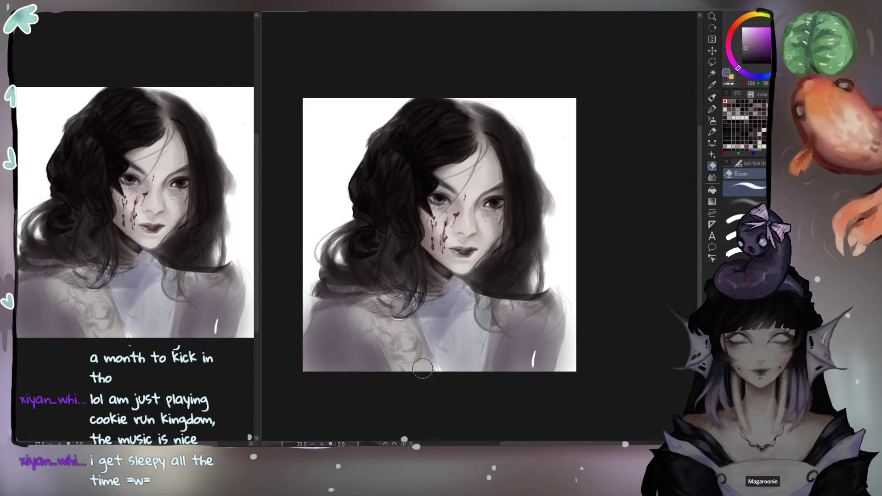
mouse_move(408, 375)
left_mouse_down()
mouse_move(360, 359)
mouse_move(387, 355)
mouse_move(406, 373)
left_mouse_up()
left_click(357, 360, "alt")
key("b")
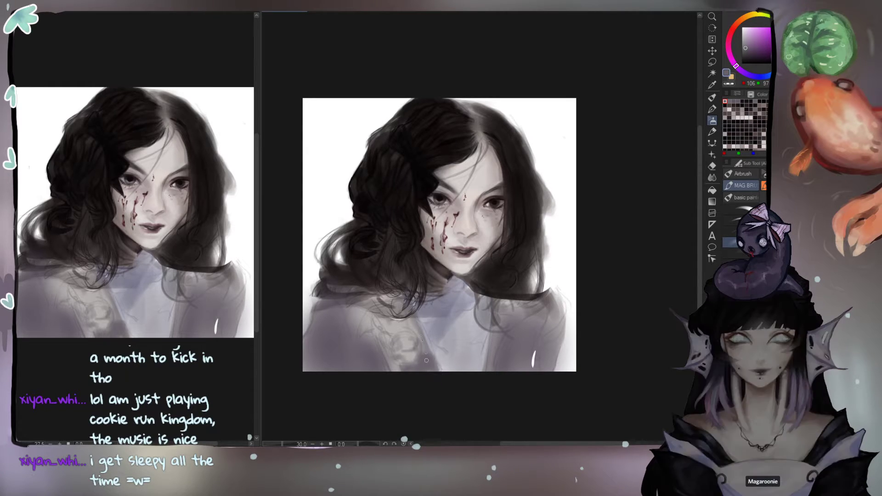
mouse_move(421, 343)
left_mouse_down()
mouse_move(412, 322)
mouse_move(407, 330)
mouse_move(416, 334)
left_mouse_up()
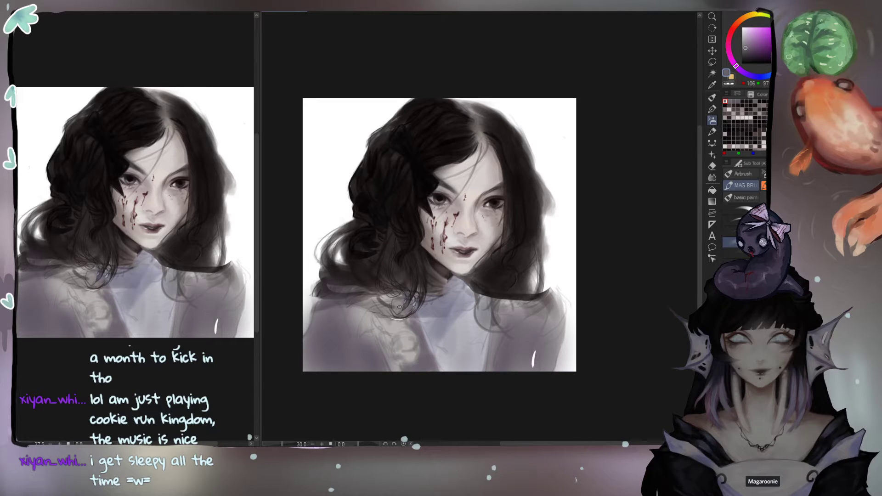
left_click_drag(363, 305, 353, 323)
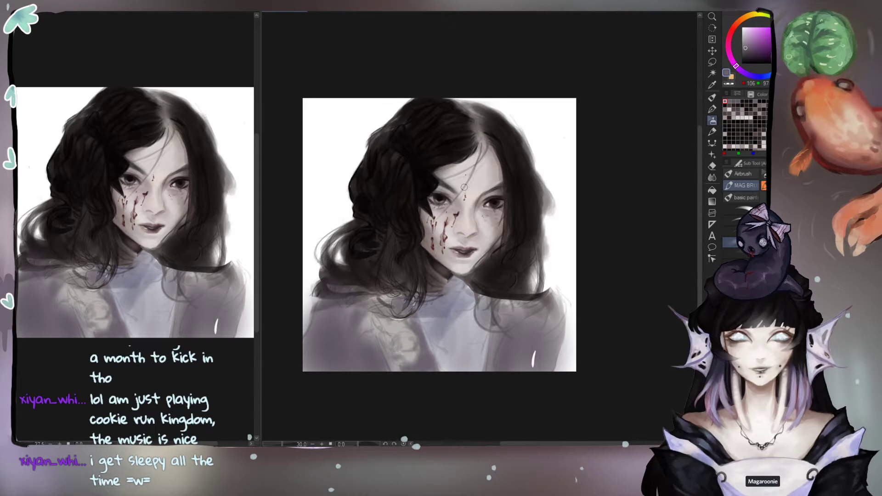
Step: Paint a pale blue patch over the upper part of the floral pattern on the lapel
left_click(781, 67)
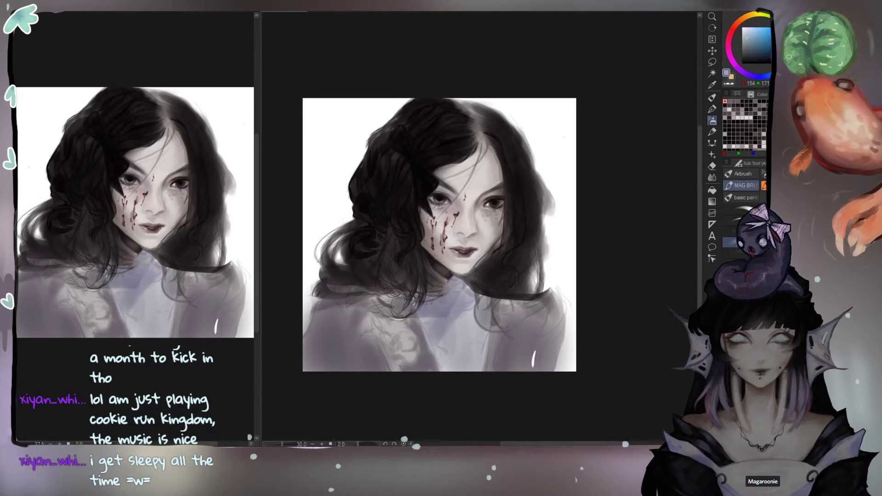
left_click(745, 34)
mouse_move(392, 319)
left_mouse_down()
mouse_move(399, 318)
mouse_move(388, 327)
mouse_move(402, 325)
left_mouse_up()
key("ctrl+z")
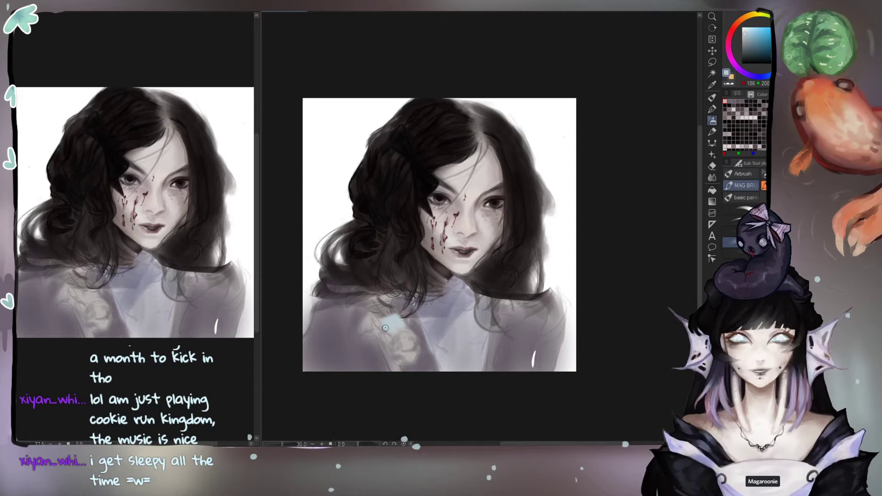
Step: Try a dark grey-teal disc over the lower flower of the lapel, adjusting its blue-grey tone
left_click(746, 48)
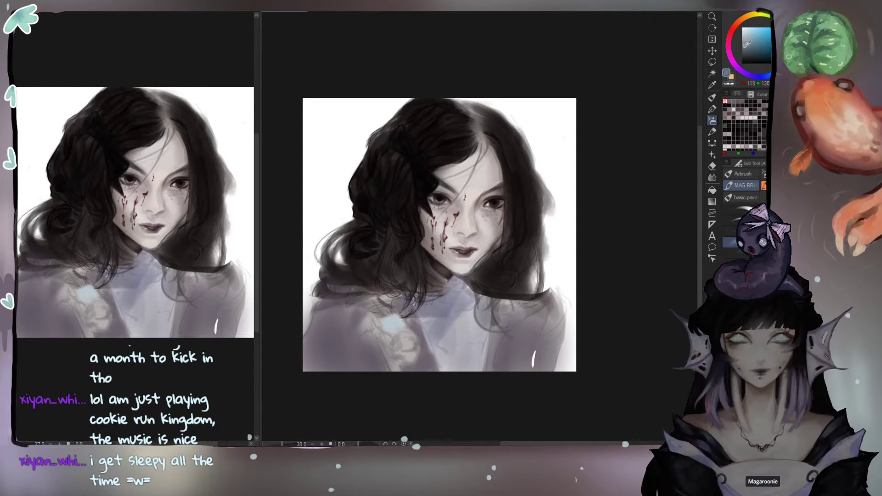
left_click_drag(403, 352, 411, 344)
left_click(745, 46)
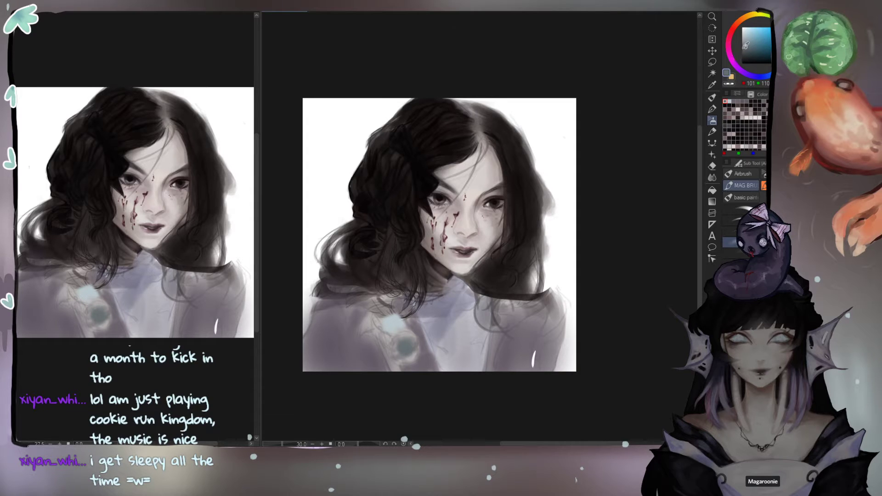
mouse_move(423, 333)
left_mouse_down()
mouse_move(408, 353)
mouse_move(417, 353)
mouse_move(394, 321)
mouse_move(408, 339)
left_mouse_up()
left_click(394, 324, "alt")
left_click(743, 41)
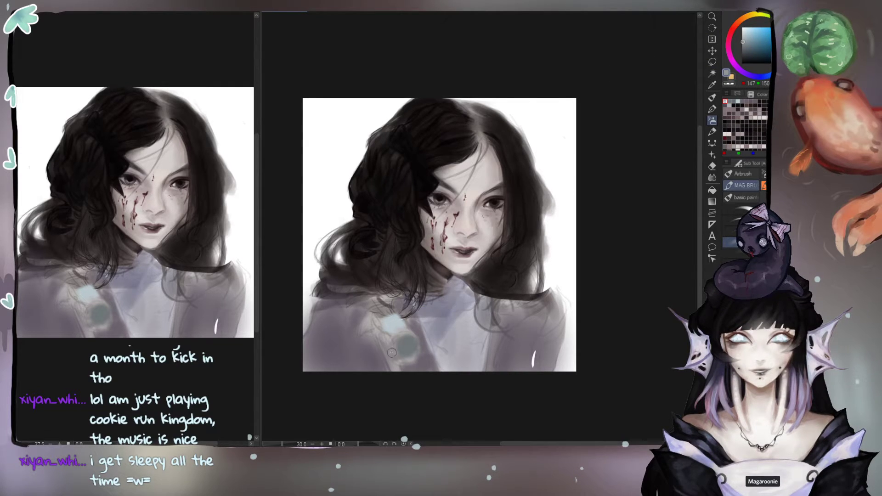
Step: Try a grey base with a darker grey circular outline over the lower flower on the lapel
left_click_drag(395, 341, 403, 331)
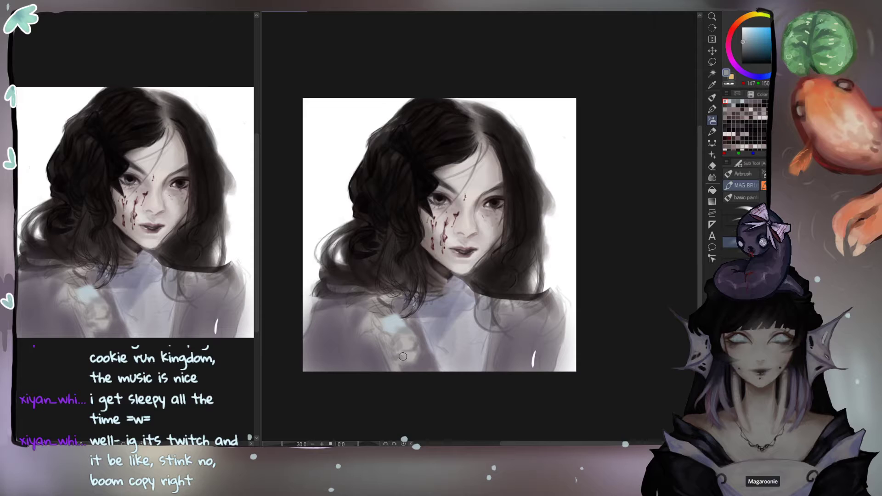
mouse_move(400, 345)
left_mouse_down()
mouse_move(411, 348)
mouse_move(405, 343)
left_mouse_up()
left_click(741, 51)
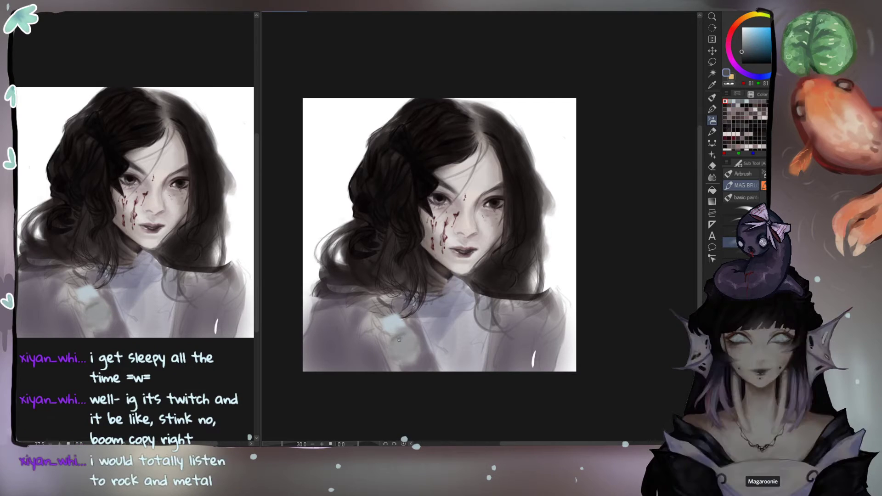
mouse_move(399, 340)
left_mouse_down()
mouse_move(411, 361)
mouse_move(398, 358)
mouse_move(417, 341)
mouse_move(415, 359)
mouse_move(407, 360)
mouse_move(410, 336)
left_mouse_up()
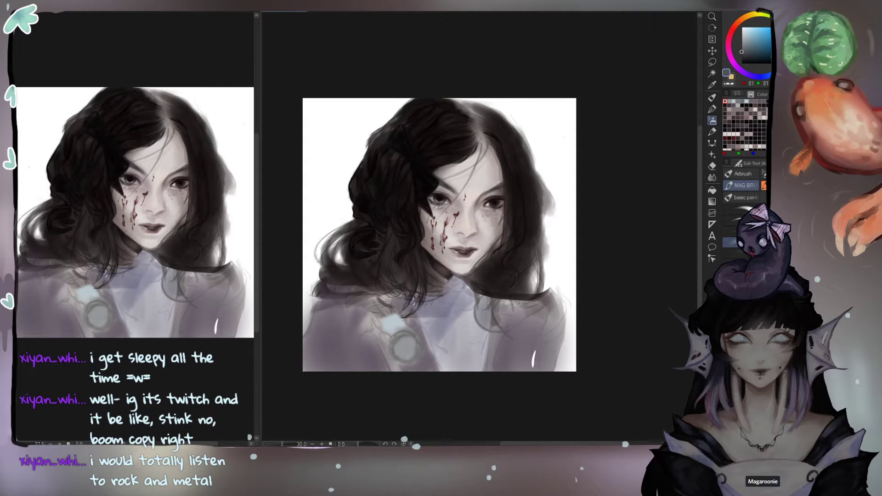
Step: Undo the grey base and ring strokes on the lower flower of the lapel
key("ctrl+z")
key("ctrl+z")
key("ctrl+z")
key("ctrl+z")
key("ctrl+z")
key("ctrl+z")
key("ctrl+z")
key("ctrl+z")
key("ctrl+z")
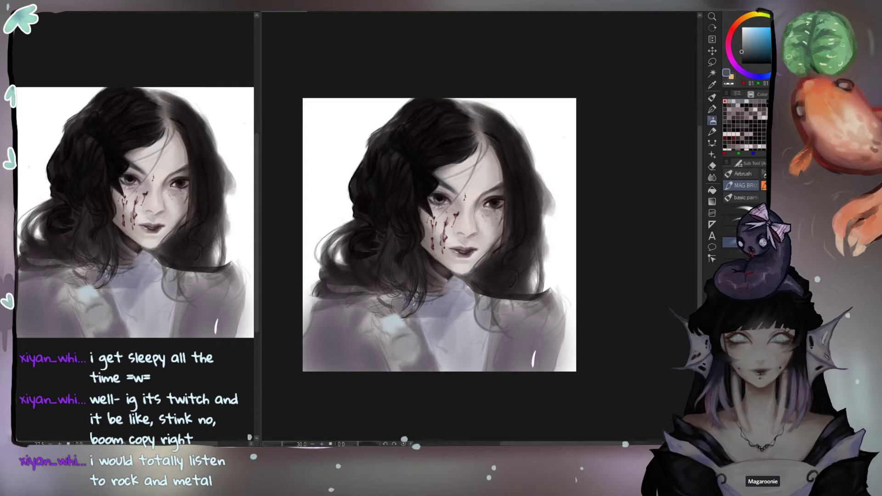
key("ctrl+z")
key("ctrl+z")
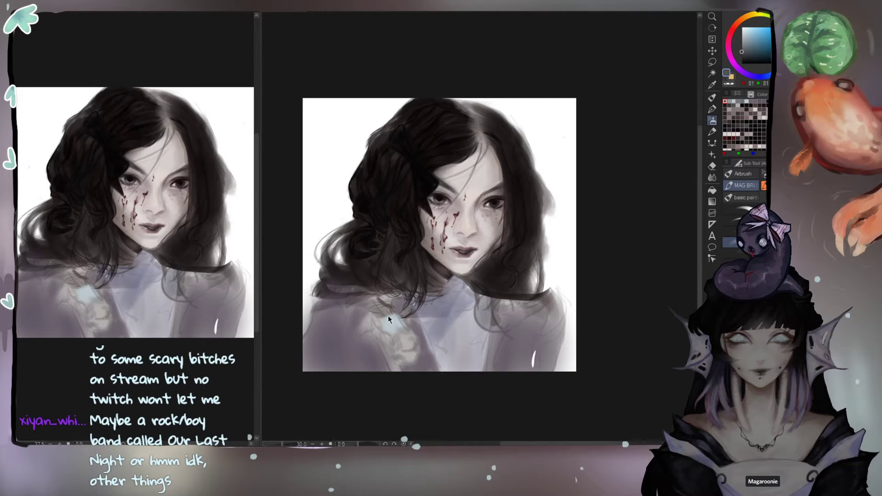
Step: Paint the collar edge and shirt front with a muted blue-violet base tone sampled from the collar
left_click(436, 298, "alt")
left_click_drag(429, 286, 426, 291)
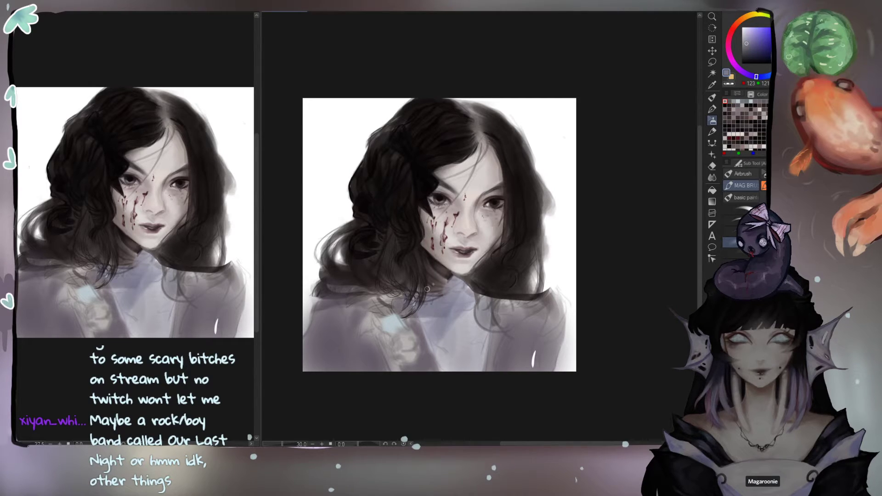
mouse_move(446, 337)
left_mouse_down()
mouse_move(440, 321)
mouse_move(450, 363)
mouse_move(436, 350)
mouse_move(457, 323)
mouse_move(472, 337)
mouse_move(453, 332)
mouse_move(445, 355)
left_mouse_up()
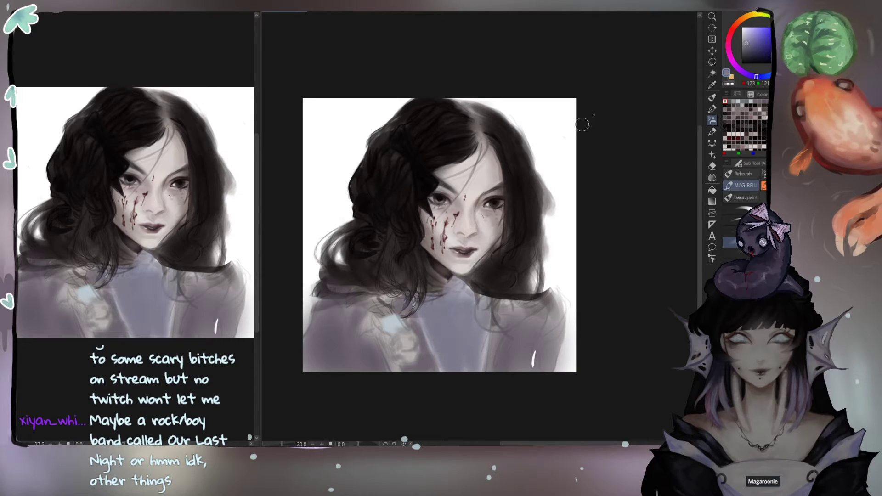
Step: Paint a pale lilac-grey panel down the centre of the shirt front, sampling tones from the surrounding fabric
left_click(741, 34)
mouse_move(434, 336)
left_mouse_down()
mouse_move(463, 334)
mouse_move(440, 337)
mouse_move(461, 333)
mouse_move(452, 360)
mouse_move(469, 356)
mouse_move(442, 333)
mouse_move(439, 363)
mouse_move(466, 363)
mouse_move(462, 329)
mouse_move(436, 327)
mouse_move(450, 366)
mouse_move(455, 335)
mouse_move(467, 353)
mouse_move(490, 326)
left_mouse_up()
left_click(732, 263)
key("ctrl+z")
left_click(453, 326, "alt")
left_click(450, 364, "alt")
left_click(489, 345, "alt")
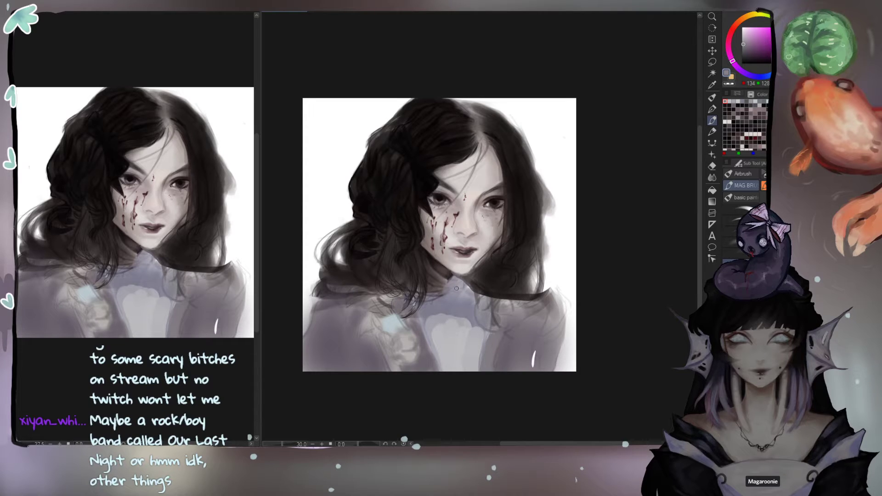
Step: Paint brownish shadow on the neck under the chin and refine the collar opening below it
left_click(440, 275, "alt")
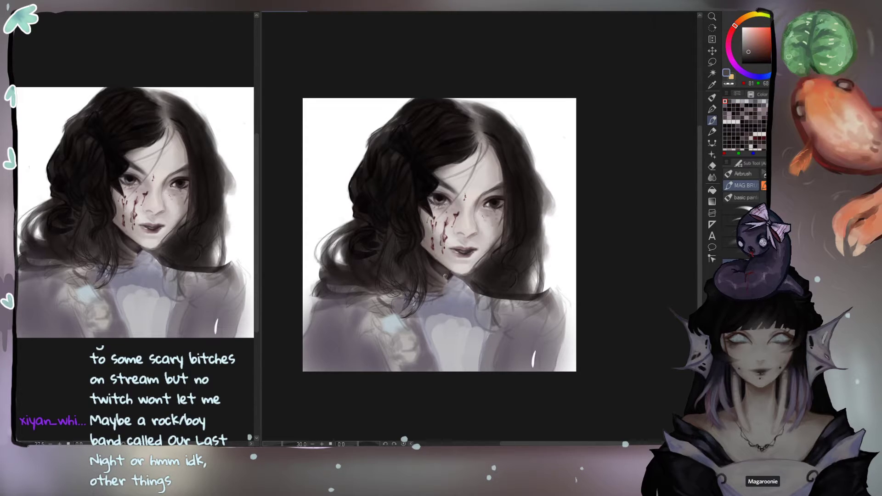
left_click_drag(453, 276, 442, 287)
left_click(449, 279, "alt")
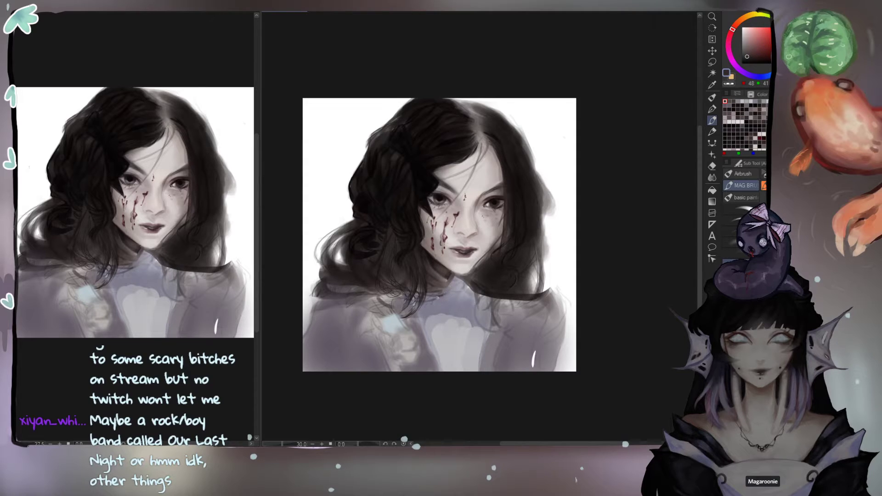
mouse_move(468, 286)
left_mouse_down()
mouse_move(442, 297)
mouse_move(451, 318)
left_mouse_up()
left_click(465, 322, "alt")
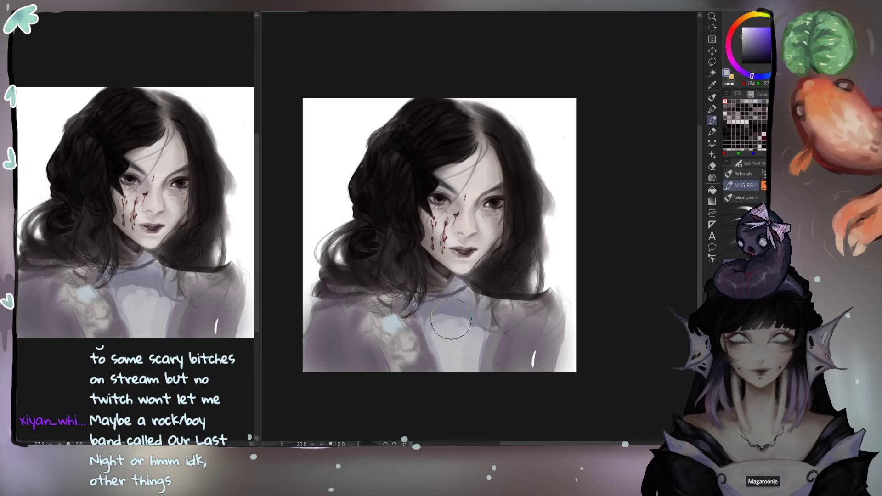
Step: Paint mid blue-violet shadows beneath the collar and along the side of the pale shirt front
left_click(472, 298, "alt")
left_click_drag(471, 305, 476, 333)
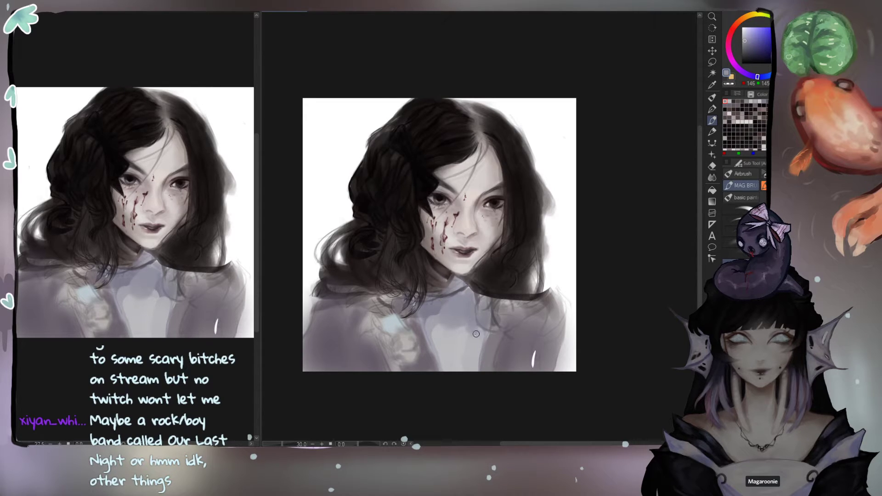
mouse_move(448, 301)
left_mouse_down()
mouse_move(423, 302)
mouse_move(421, 320)
mouse_move(458, 324)
mouse_move(459, 313)
mouse_move(449, 316)
left_mouse_up()
Step: Blend the shirt front below the collar with small strokes of a light lavender tone sampled from the fabric
left_click(450, 343, "alt")
key("[")
key("[")
key("[")
key("[")
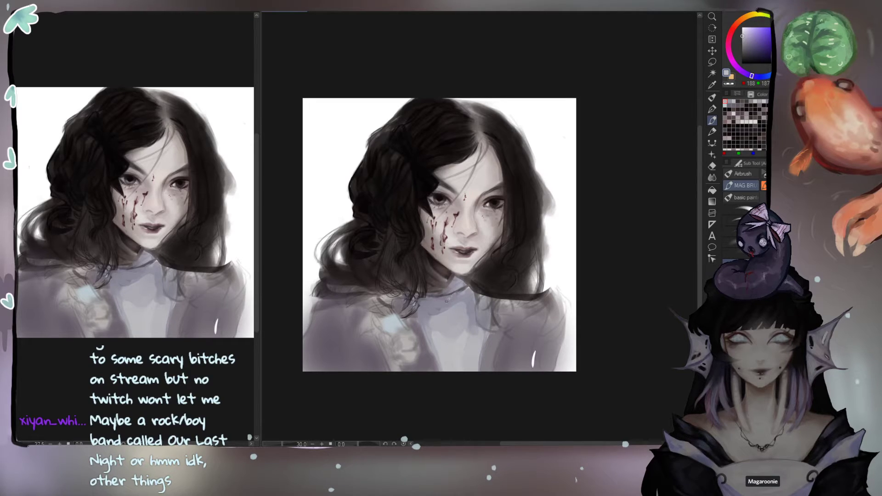
mouse_move(449, 300)
left_mouse_down()
mouse_move(425, 301)
mouse_move(459, 306)
mouse_move(475, 337)
left_mouse_up()
mouse_move(434, 314)
left_mouse_down()
mouse_move(445, 364)
mouse_move(460, 332)
left_mouse_up()
left_click(454, 343, "alt")
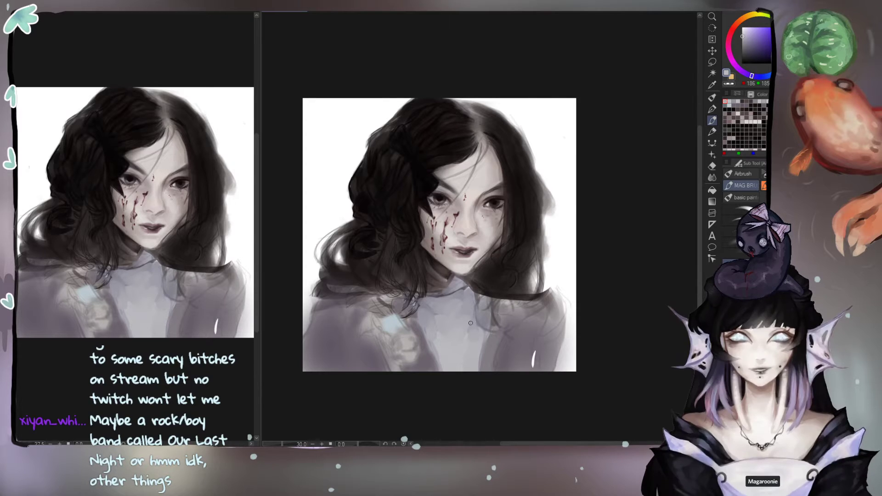
Step: Clean up the edge of the dark bow beside the face with the Eraser
left_click(413, 161, "alt")
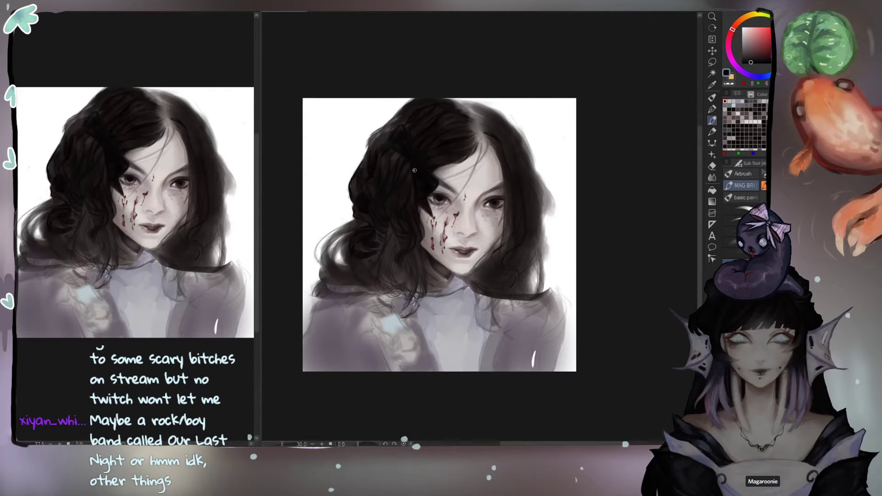
key("e")
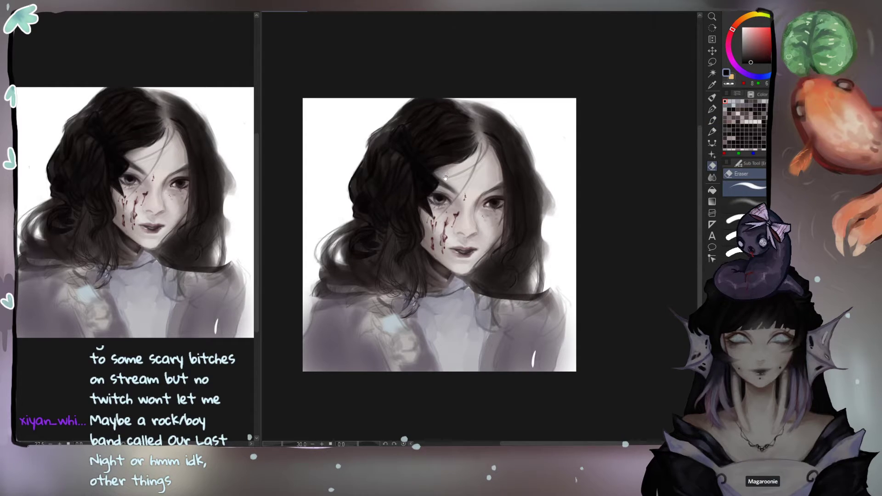
left_click_drag(408, 195, 428, 199)
Step: Fill the white background around the figure with a muted grey-green
left_click(363, 181, "alt")
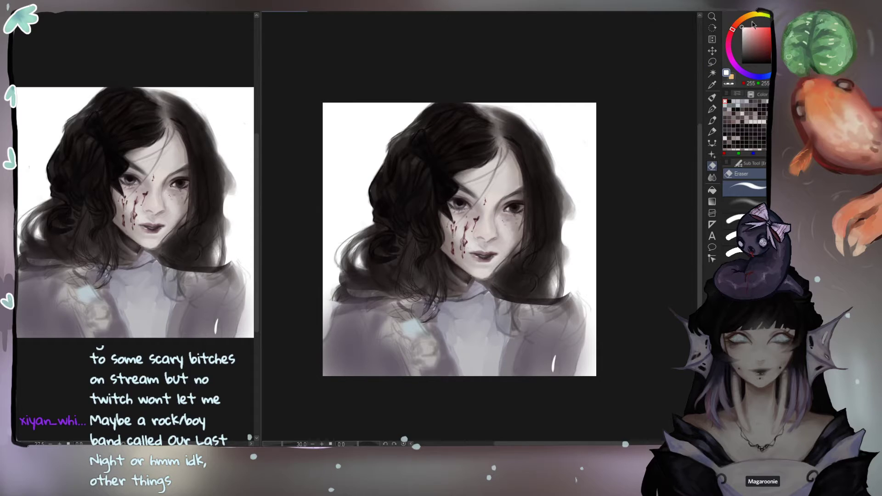
left_click(753, 48)
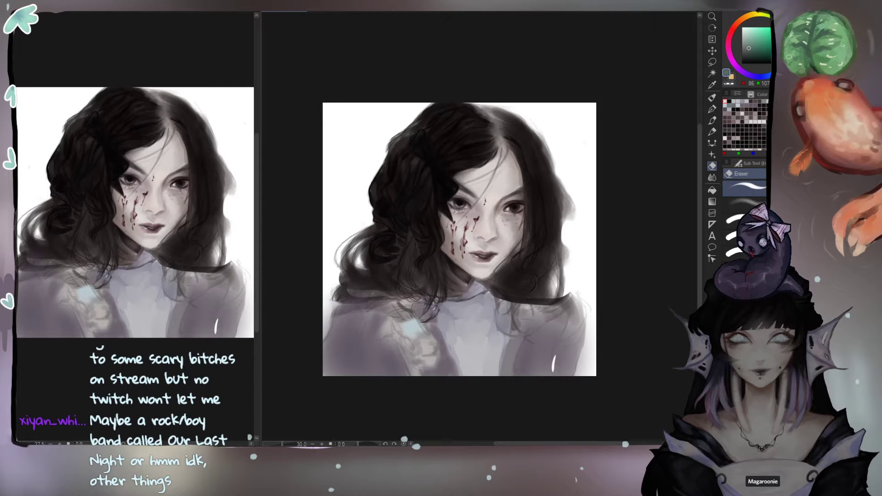
key("g")
left_click(358, 152)
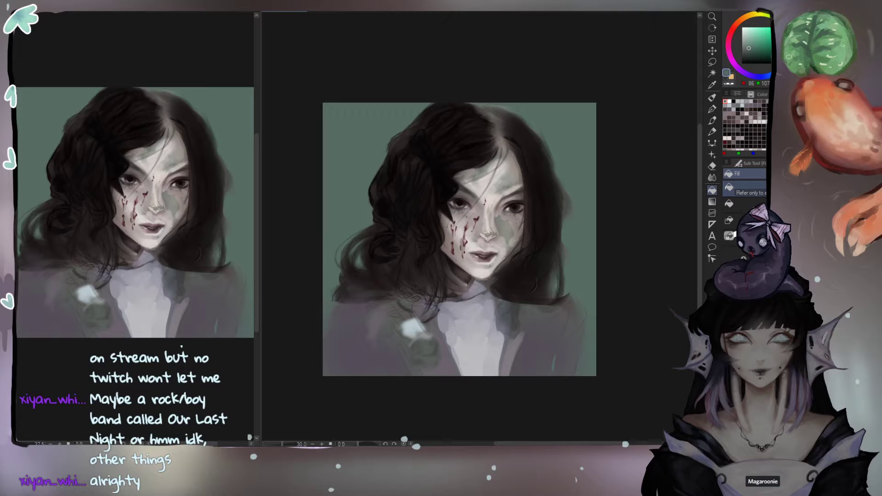
Step: Brush white beneath the face, hair, shirt and coat to block the green showing through the figure
key("x")
key("b")
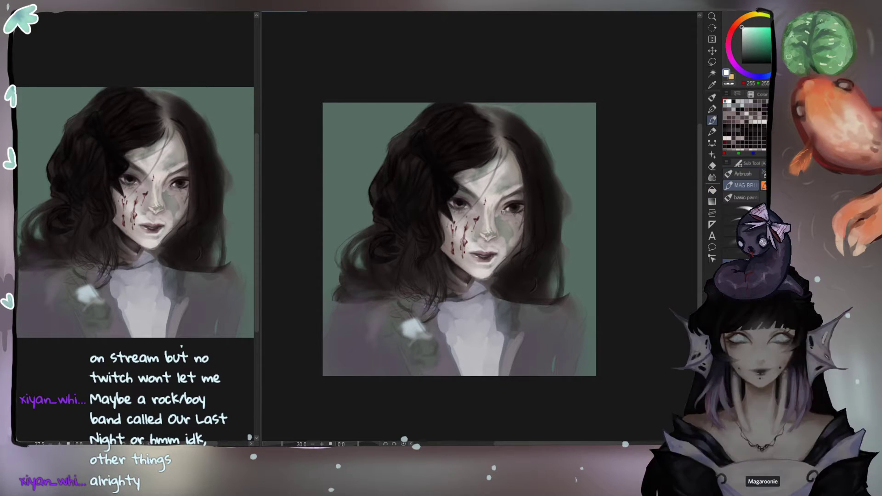
mouse_move(492, 221)
left_mouse_down()
mouse_move(484, 241)
mouse_move(474, 160)
mouse_move(513, 182)
mouse_move(514, 155)
mouse_move(495, 149)
mouse_move(480, 121)
left_mouse_up()
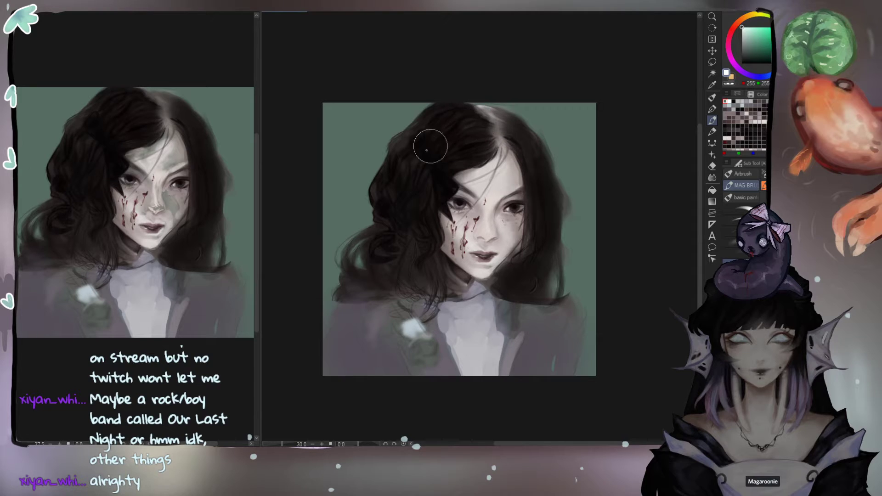
mouse_move(427, 231)
left_mouse_down()
mouse_move(427, 338)
mouse_move(402, 330)
mouse_move(399, 343)
mouse_move(458, 324)
mouse_move(486, 343)
mouse_move(521, 314)
mouse_move(539, 321)
mouse_move(555, 360)
mouse_move(563, 317)
left_mouse_up()
mouse_move(384, 326)
left_mouse_down()
mouse_move(356, 353)
mouse_move(345, 351)
mouse_move(349, 315)
mouse_move(365, 311)
mouse_move(366, 298)
mouse_move(395, 294)
mouse_move(400, 252)
mouse_move(369, 287)
mouse_move(357, 282)
mouse_move(392, 254)
mouse_move(363, 286)
mouse_move(398, 272)
left_mouse_up()
left_click_drag(399, 241, 382, 240)
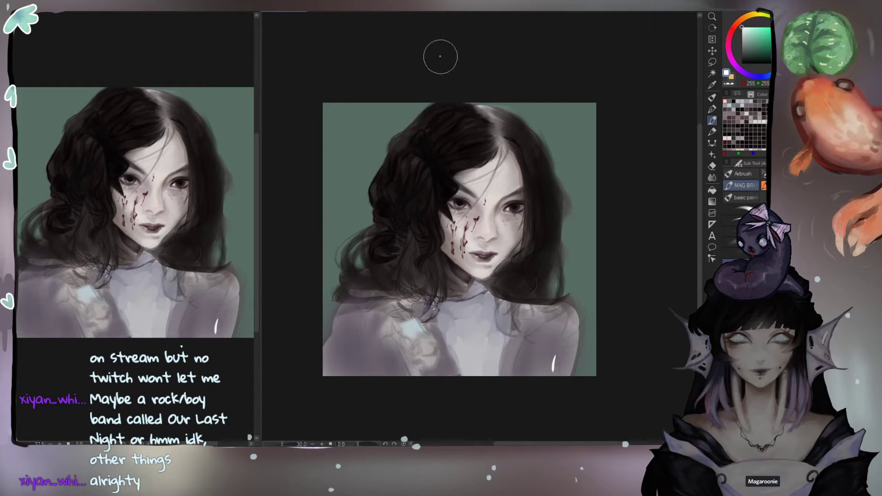
Step: Shift the background colour to a muted blue-grey and compare it with the previous version
key("e")
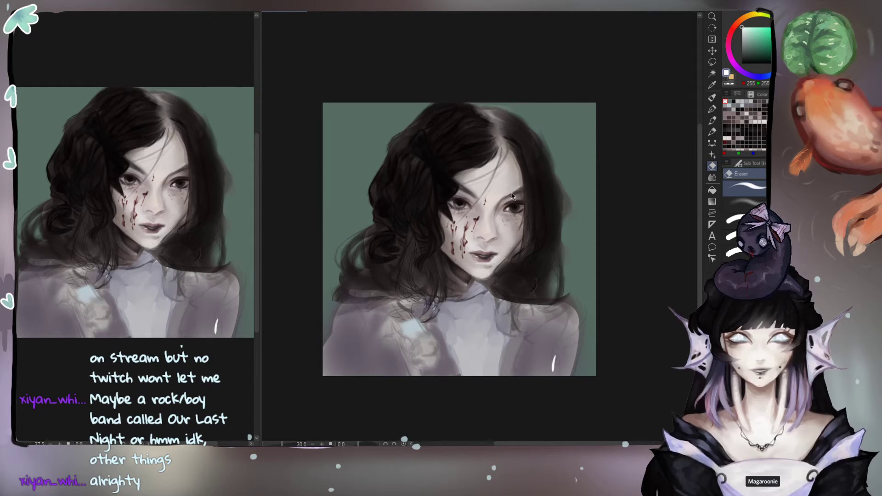
key("ctrl+s")
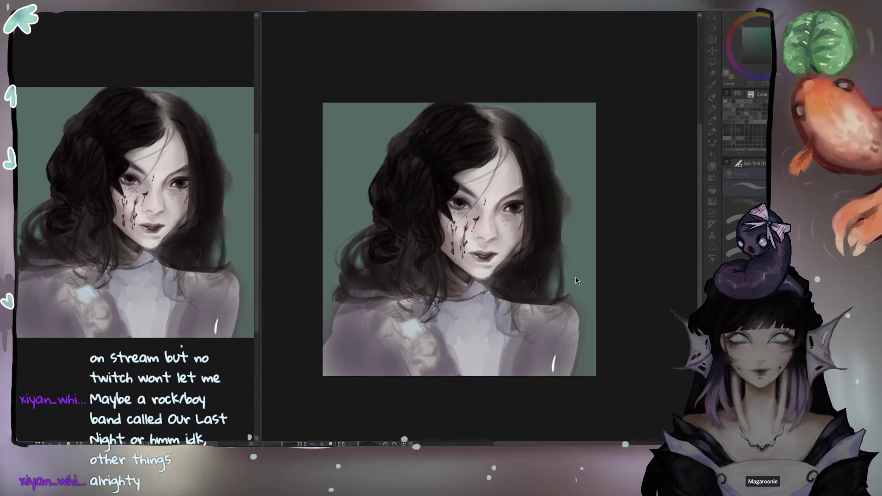
left_click_drag(581, 275, 580, 277)
left_click_drag(577, 321, 571, 320)
left_click(665, 257)
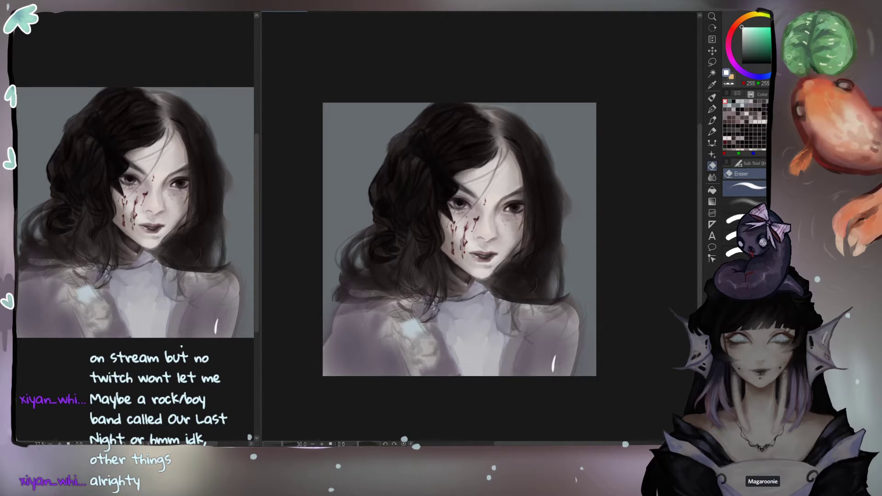
key("ctrl+z")
key("ctrl+y")
Step: Paint a near-black lock of hair along the temple and cheek opposite the bow
left_click(459, 109, "alt")
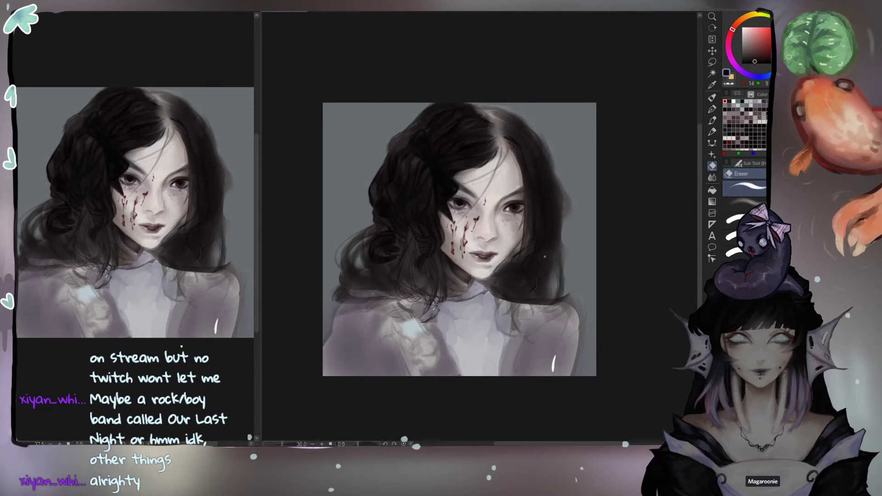
mouse_move(523, 253)
left_mouse_down()
mouse_move(524, 194)
mouse_move(524, 238)
left_mouse_up()
key("b")
key("ctrl+z")
left_click(453, 170, "alt")
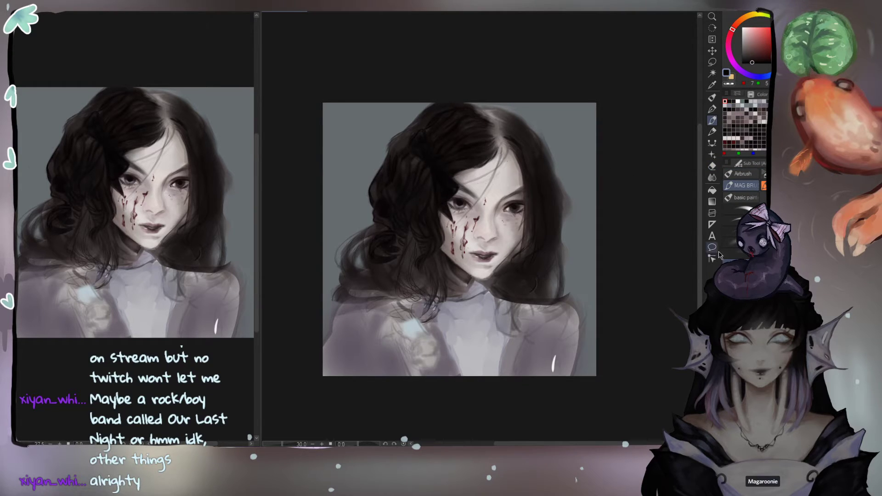
key("b")
left_click_drag(524, 174, 525, 232)
key("ctrl+z")
left_click_drag(521, 163, 523, 233)
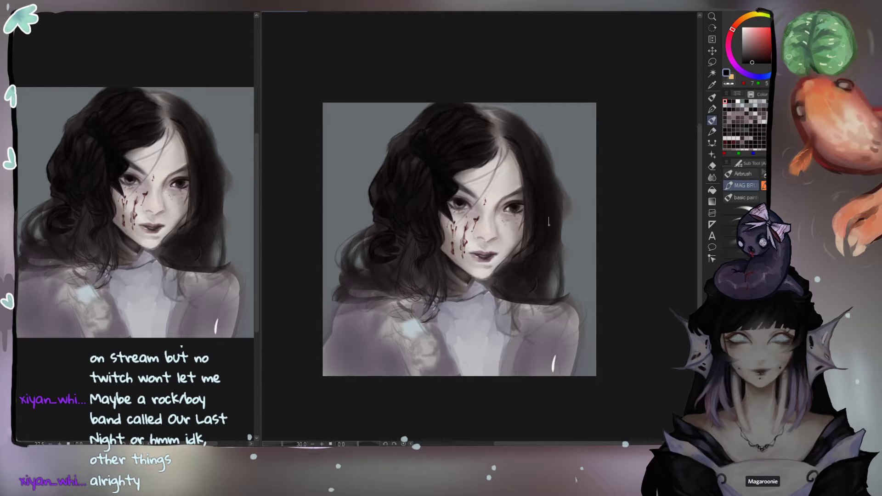
Step: Refine the hair edge beside the lower cheek with dark brown tones sampled from the hair
left_click_drag(522, 257, 527, 246)
left_click(526, 250, "alt")
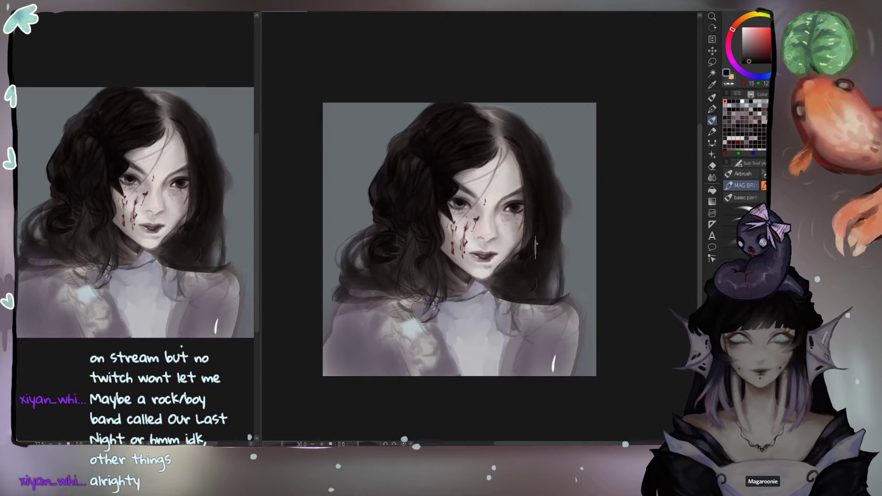
left_click(541, 230, "alt")
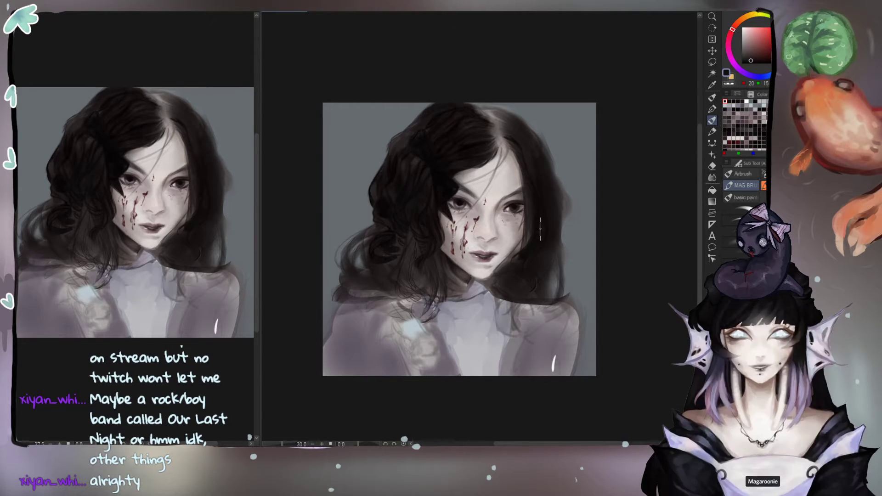
left_click(537, 230, "alt")
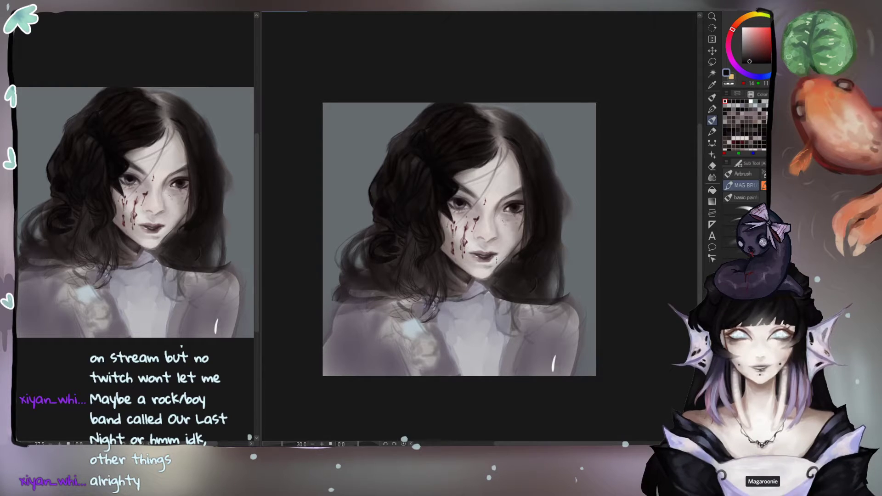
Step: Paint dark strokes into the hair above the forehead between the bow and the parting
left_click(455, 139, "alt")
mouse_move(455, 139)
left_mouse_down()
mouse_move(445, 145)
mouse_move(469, 144)
left_mouse_up()
left_click(463, 147, "alt")
left_click(470, 145, "alt")
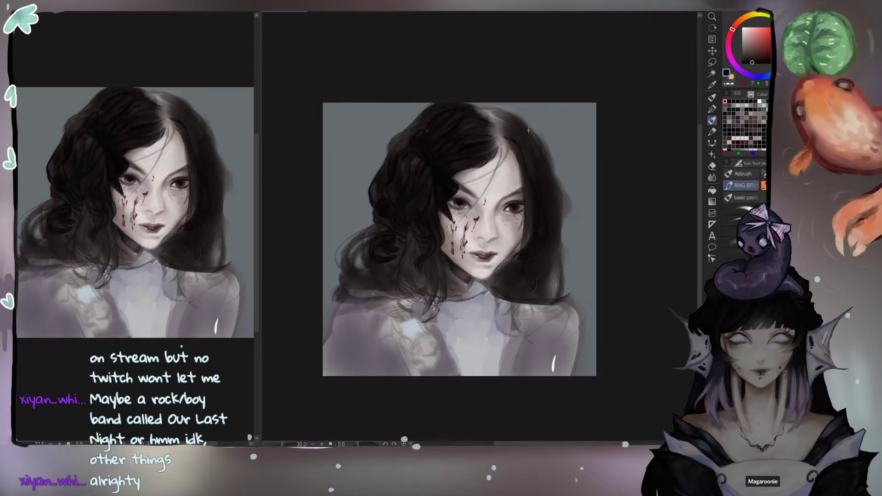
Step: Paint fine dark strands from the parting over the crown on the side opposite the bow
left_click_drag(705, 166, 705, 167)
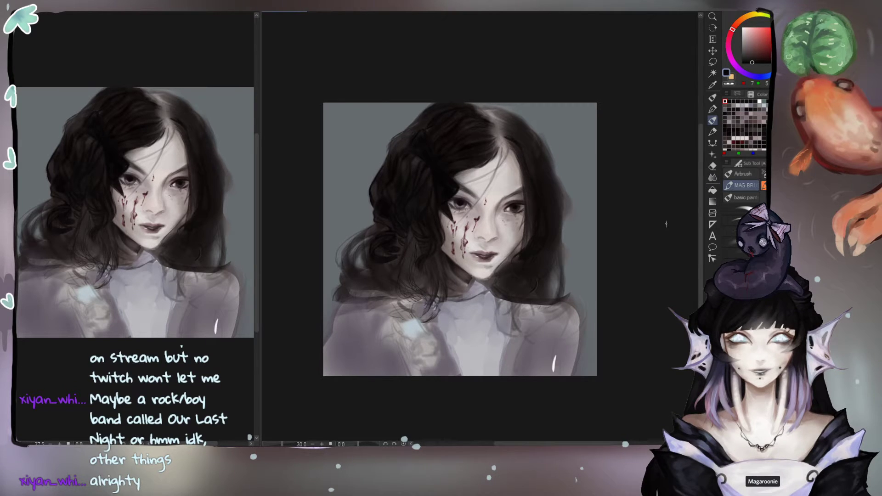
scroll(558, 171, "up", 3)
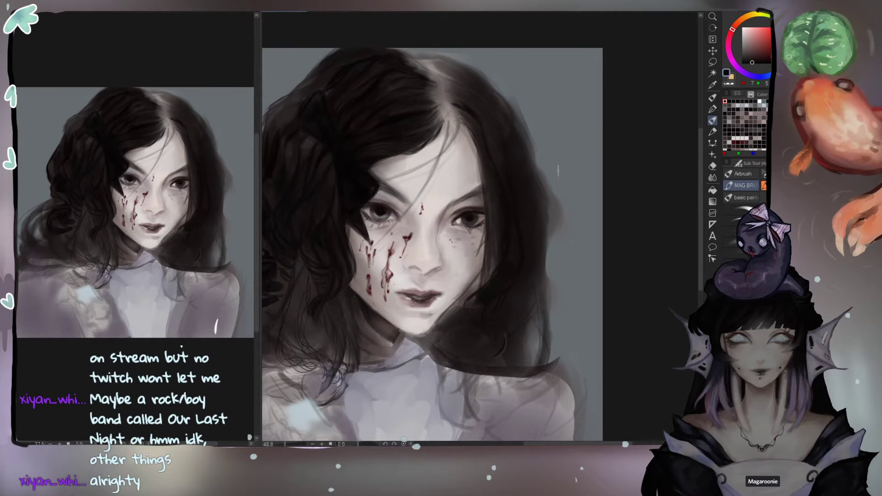
left_click(735, 253)
mouse_move(450, 116)
left_mouse_down()
mouse_move(473, 101)
mouse_move(463, 98)
mouse_move(472, 89)
mouse_move(450, 86)
mouse_move(465, 85)
mouse_move(454, 71)
mouse_move(464, 91)
left_mouse_up()
key("ctrl+z")
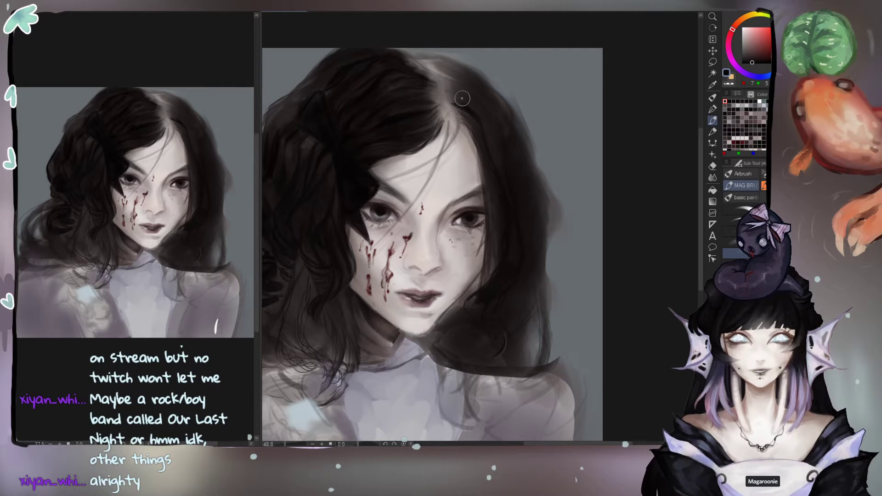
mouse_move(465, 95)
left_mouse_down()
mouse_move(473, 102)
mouse_move(464, 88)
mouse_move(449, 105)
mouse_move(451, 90)
mouse_move(473, 92)
mouse_move(446, 69)
left_mouse_up()
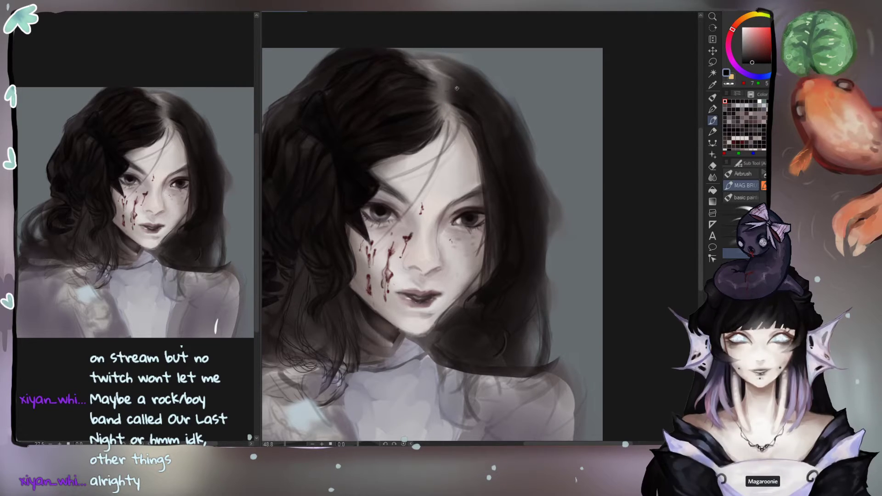
left_click_drag(449, 77, 434, 65)
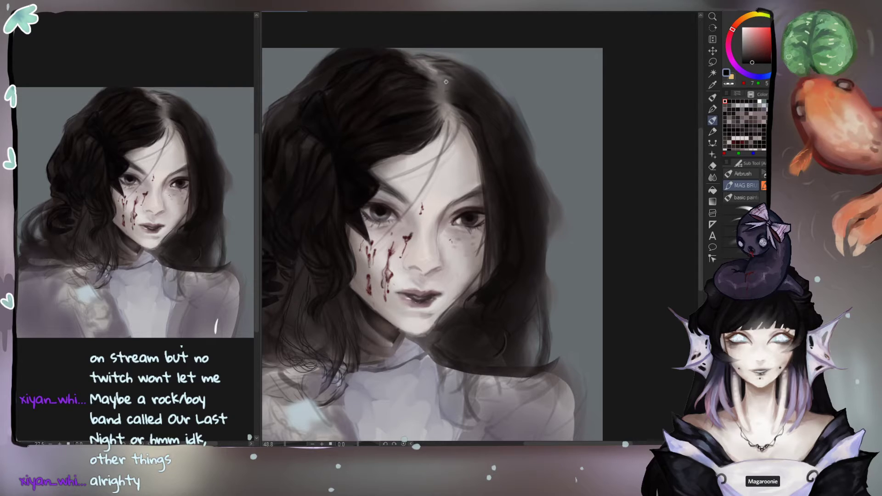
left_click_drag(459, 83, 494, 118)
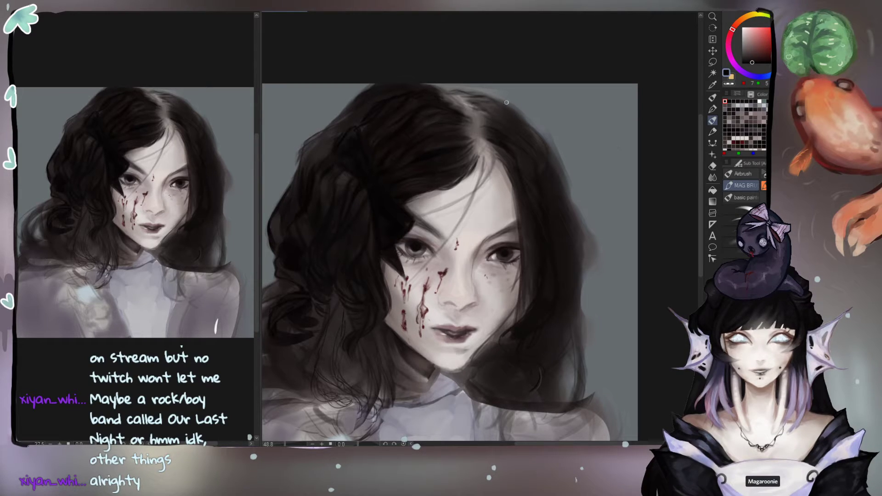
Step: Deepen the hair strands framing the cheek opposite the bow with dark tones sampled from the hair
left_click_drag(518, 207, 525, 311)
left_click_drag(507, 176, 515, 219)
key("ctrl+z")
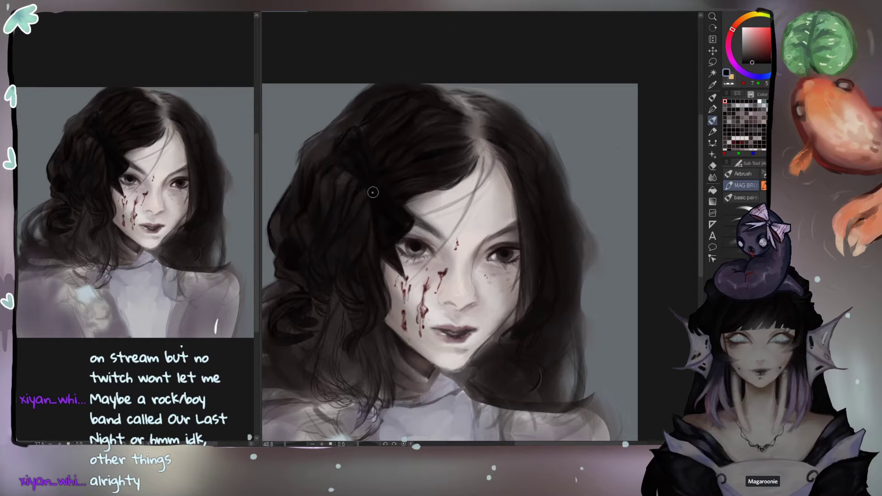
left_click(357, 188, "alt")
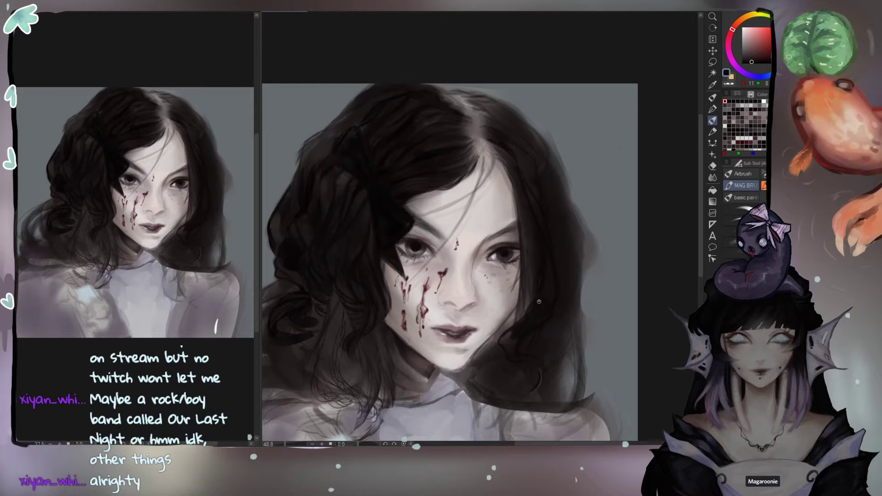
Step: Touch up the hair beside the lower cheek opposite the bow with a short stroke in a sampled dark tone
left_click(525, 328, "alt")
left_click(526, 251, "alt")
left_click_drag(547, 291, 549, 301)
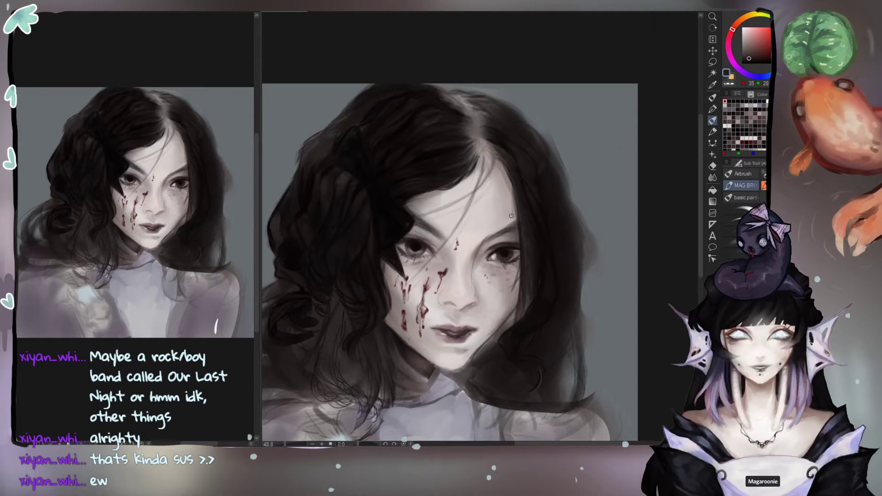
Step: Darken the pale patch at the top of the parting with near-black sampled from beside the bow
left_click(391, 170, "alt")
left_click(389, 172, "alt")
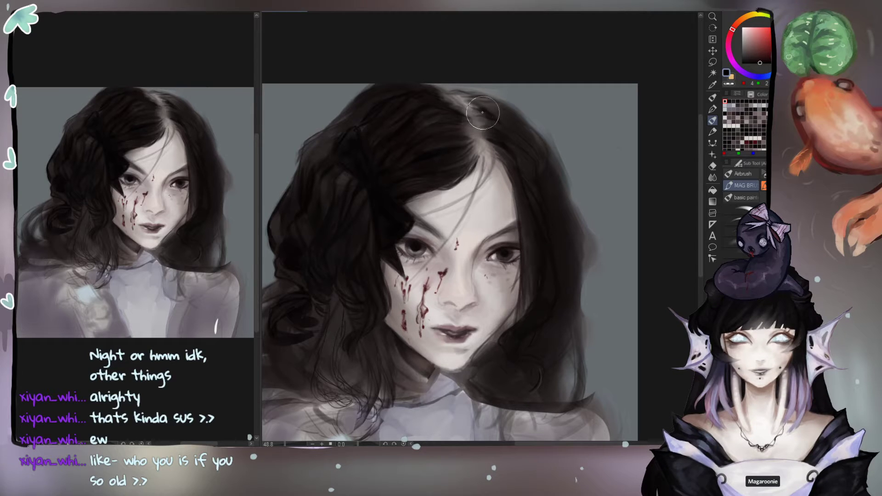
mouse_move(486, 112)
left_mouse_down()
mouse_move(453, 92)
mouse_move(437, 101)
mouse_move(465, 104)
mouse_move(443, 99)
left_mouse_up()
left_click(732, 243)
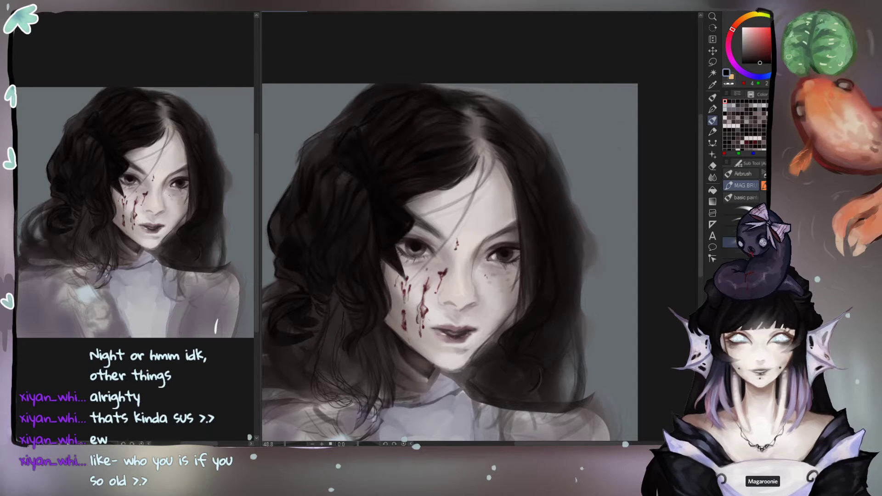
Step: Blend the hair along both sides of the parting with a dark brown sampled from the hair
left_click(446, 140, "alt")
left_click(446, 140, "alt")
key("bracketleft")
key("bracketleft")
key("bracketleft")
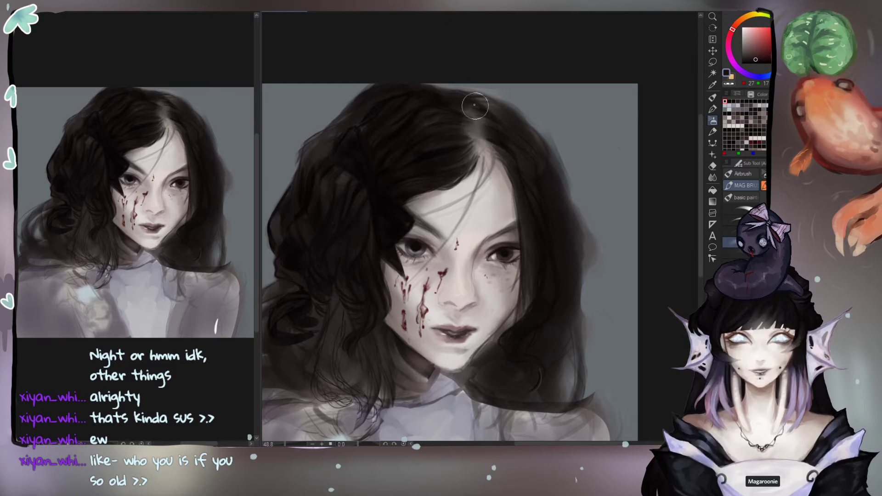
mouse_move(496, 134)
left_mouse_down()
mouse_move(478, 114)
mouse_move(494, 119)
left_mouse_up()
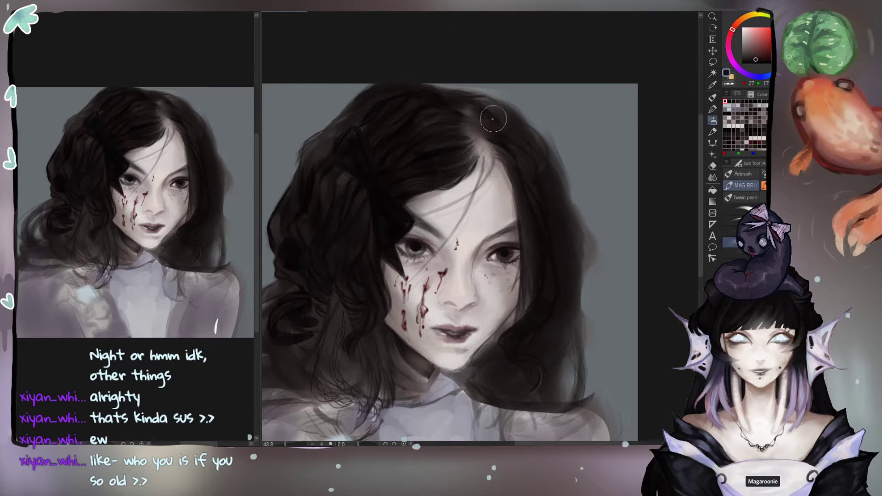
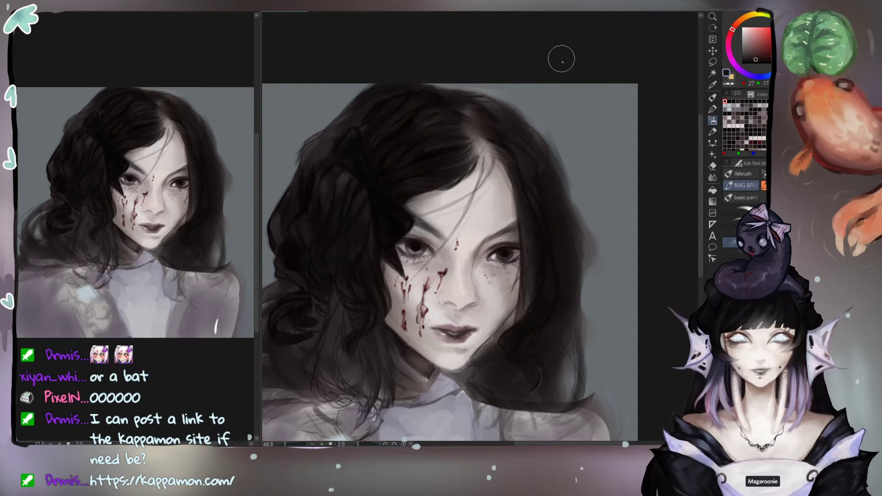
Step: Handwrite "BrB!" on the grey background beside the head in a dark tone sampled from the hair
left_click(435, 148, "alt")
left_click(437, 147, "alt")
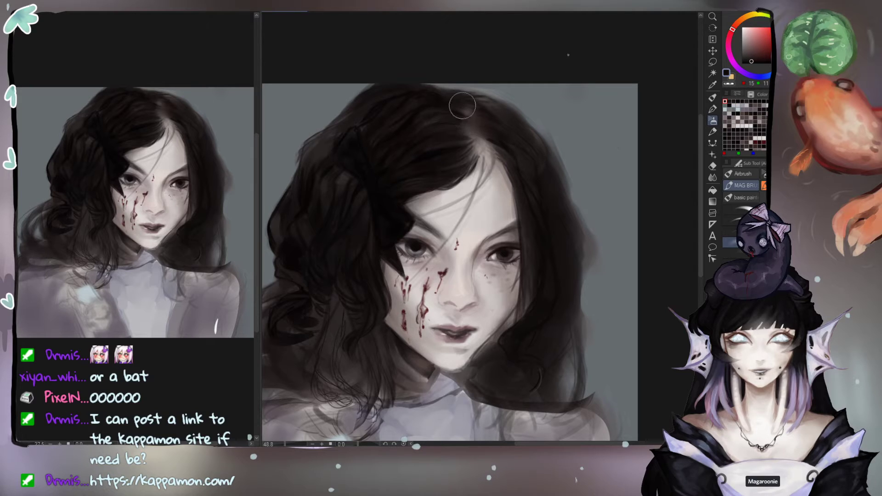
left_click(730, 242)
left_click(733, 265)
left_click_drag(563, 102, 562, 123)
mouse_move(562, 103)
left_mouse_down()
mouse_move(565, 127)
mouse_move(544, 134)
left_mouse_up()
key("ctrl+z")
mouse_move(569, 119)
left_mouse_down()
mouse_move(586, 125)
mouse_move(582, 145)
left_mouse_up()
left_click_drag(614, 112, 611, 133)
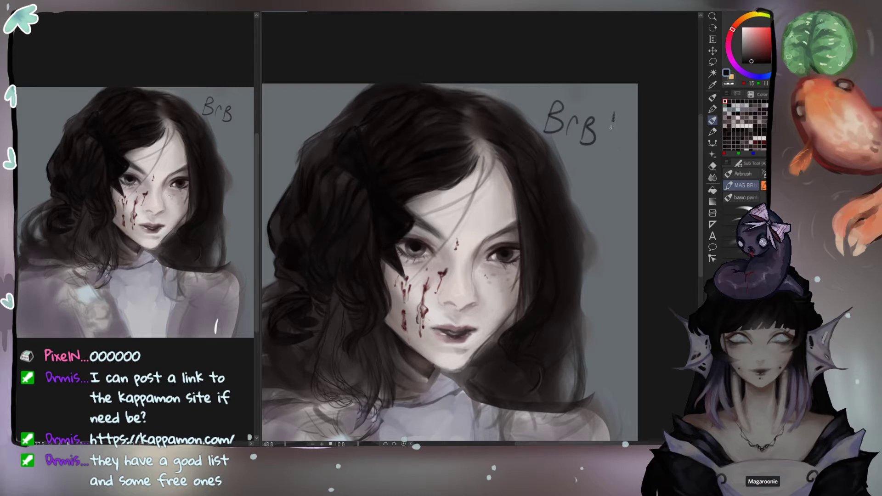
left_click(607, 146)
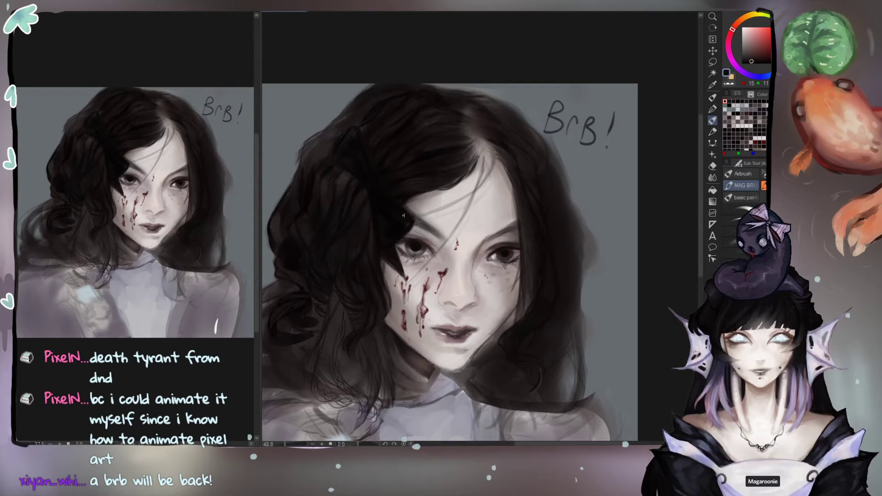
Step: Paint the collar opening below the chin with a muted brown based on the sampled neck shadow
left_click_drag(378, 199, 417, 148)
left_click(417, 147, "alt")
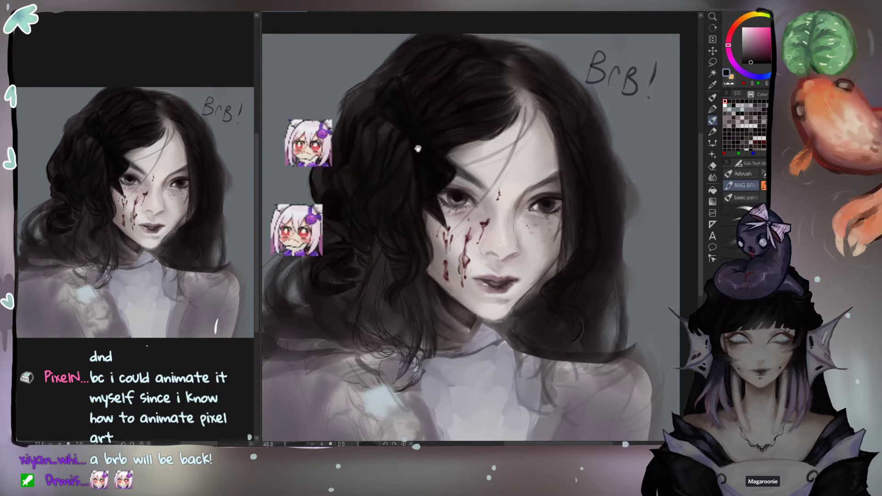
left_click_drag(354, 263, 367, 252)
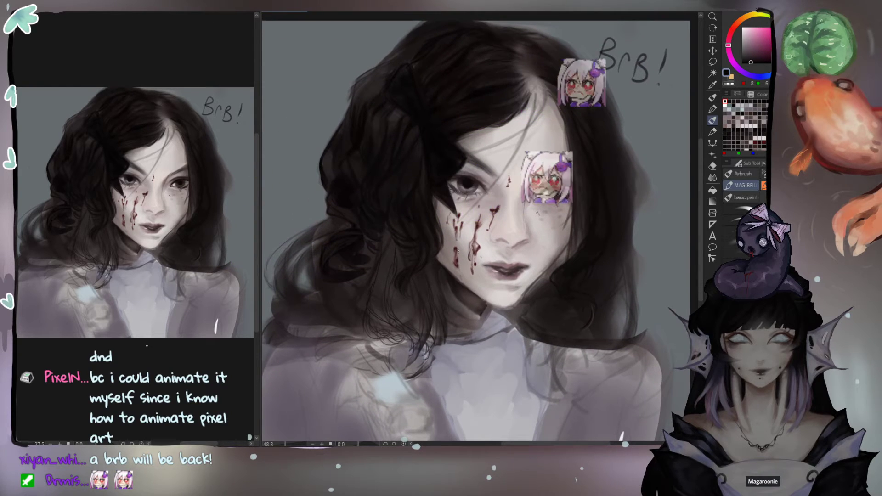
left_click_drag(501, 337, 497, 304)
left_click(498, 294, "alt")
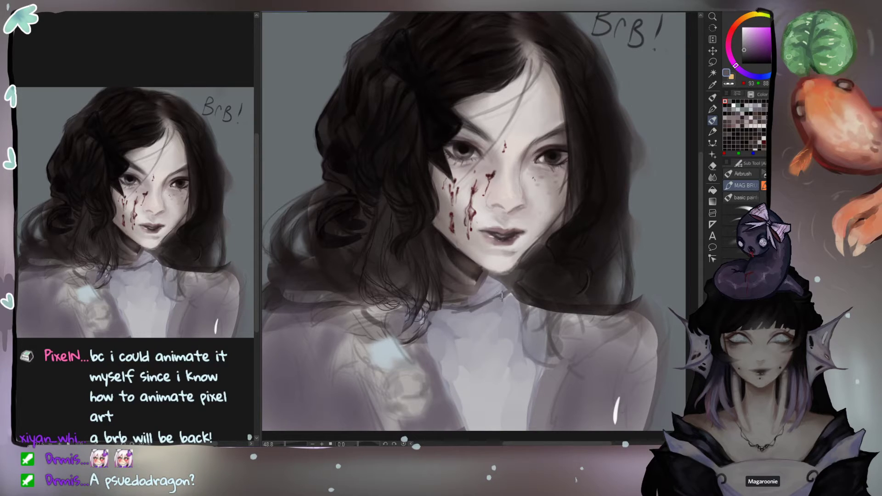
left_click(502, 297, "alt")
left_click(470, 272, "alt")
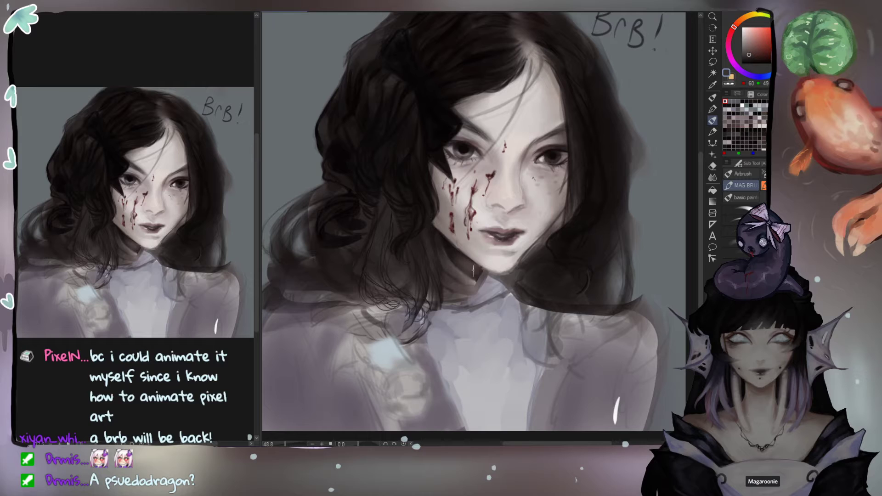
mouse_move(747, 48)
left_mouse_down()
mouse_move(748, 60)
mouse_move(745, 52)
left_mouse_up()
left_click_drag(479, 292, 483, 291)
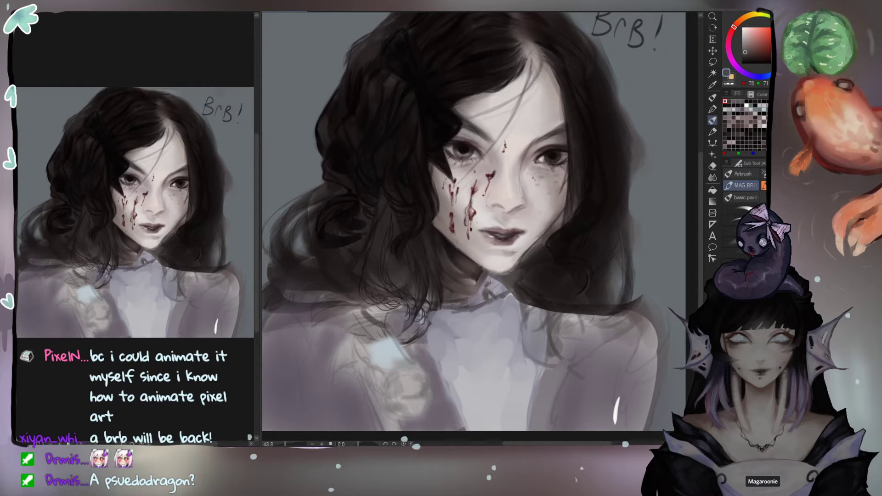
Step: Try to outline the collar point and its edge below the chin with thin dark brown lines
left_click(753, 60)
left_click(736, 209)
key("ctrl+z")
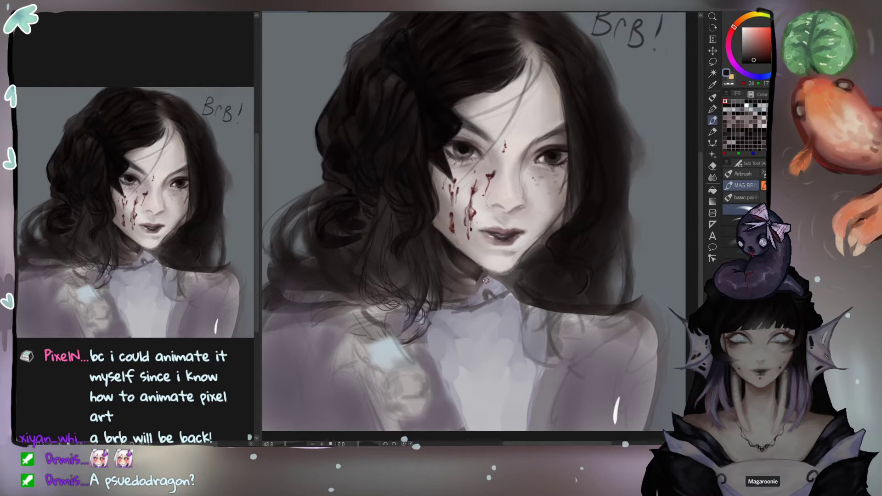
left_click_drag(491, 273, 486, 285)
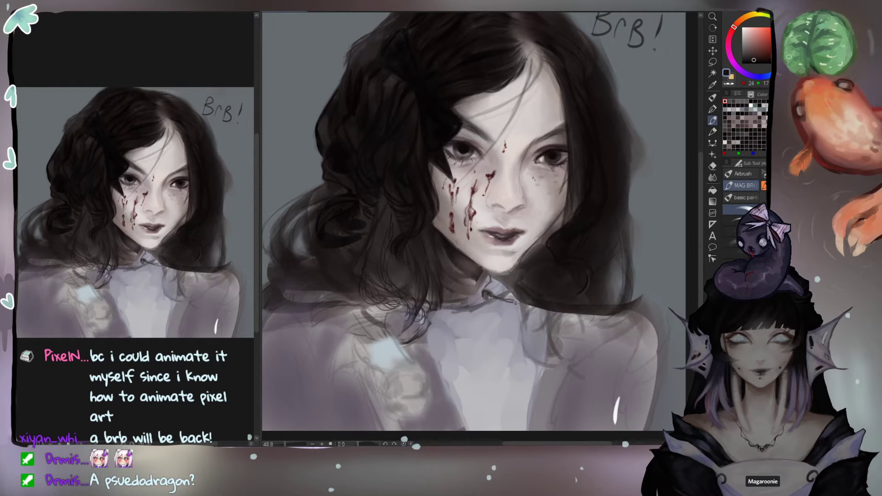
mouse_move(499, 286)
left_mouse_down()
mouse_move(517, 301)
mouse_move(492, 285)
left_mouse_up()
Step: Reshape the collar point under the chin with muted tones sampled from the collar and a darker shade of them
left_click(512, 279, "alt")
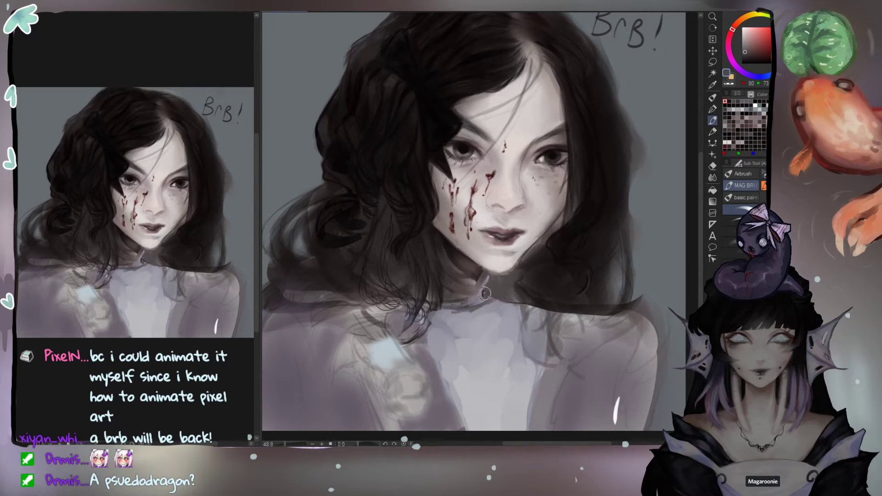
left_click(483, 292, "alt")
mouse_move(482, 292)
left_mouse_down()
mouse_move(493, 295)
mouse_move(485, 293)
left_mouse_up()
left_click(486, 290, "alt")
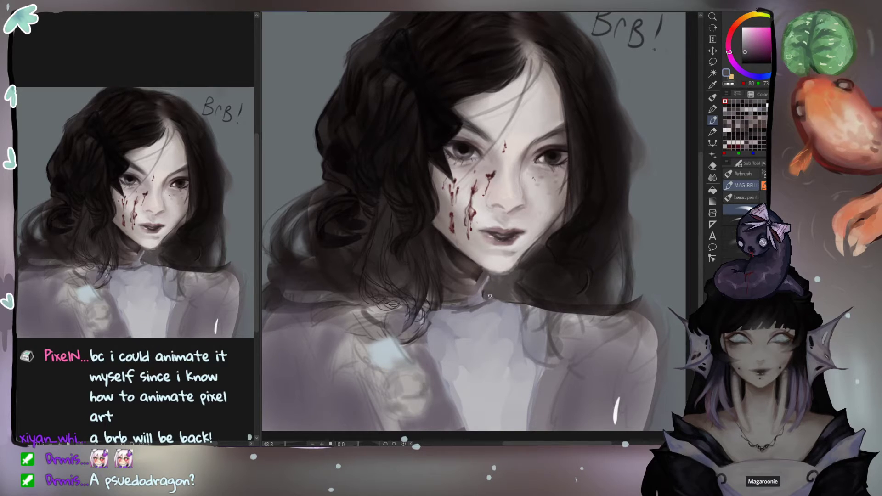
left_click(747, 57)
left_click_drag(484, 293, 490, 295)
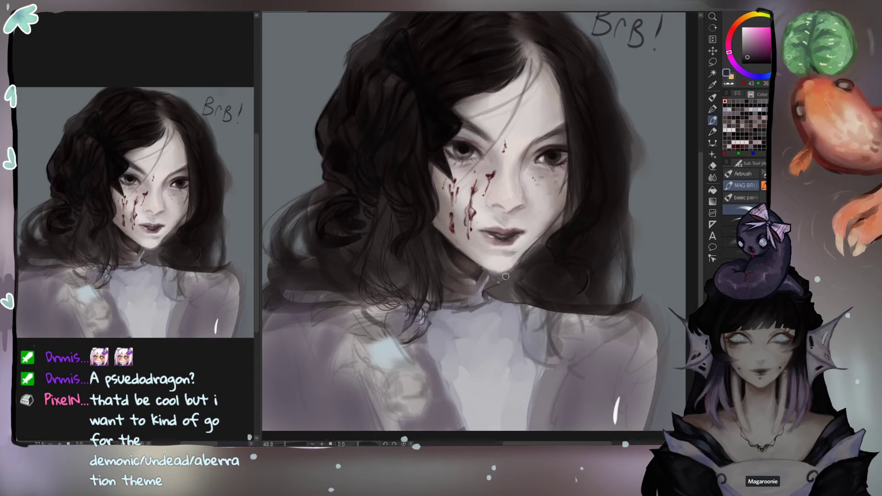
mouse_move(492, 278)
left_mouse_down()
mouse_move(505, 278)
mouse_move(498, 275)
left_mouse_up()
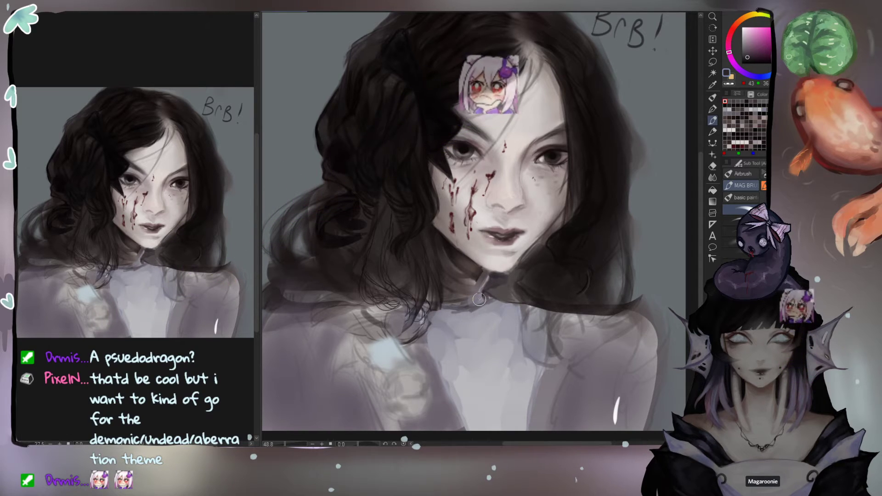
Step: Smooth the upper edge of the shirt below the collar point with a grey-purple sampled from the shirt
left_click(477, 276, "alt")
left_click(493, 269, "alt")
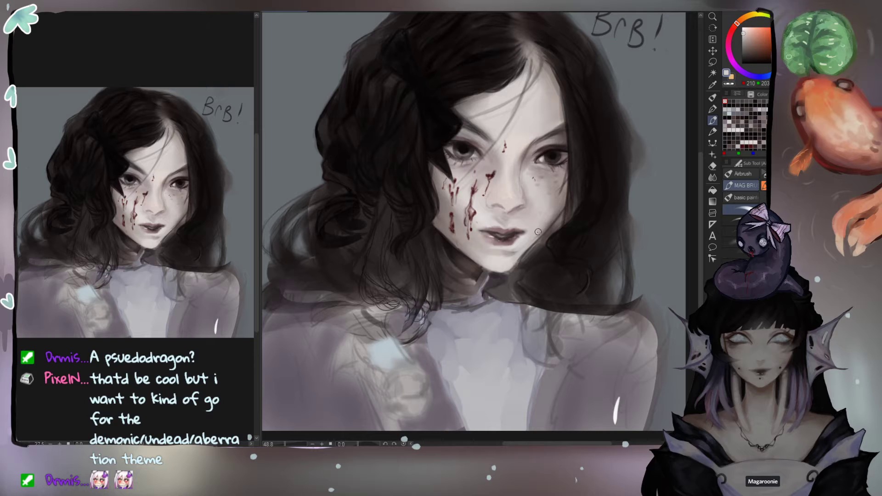
left_click(499, 295, "alt")
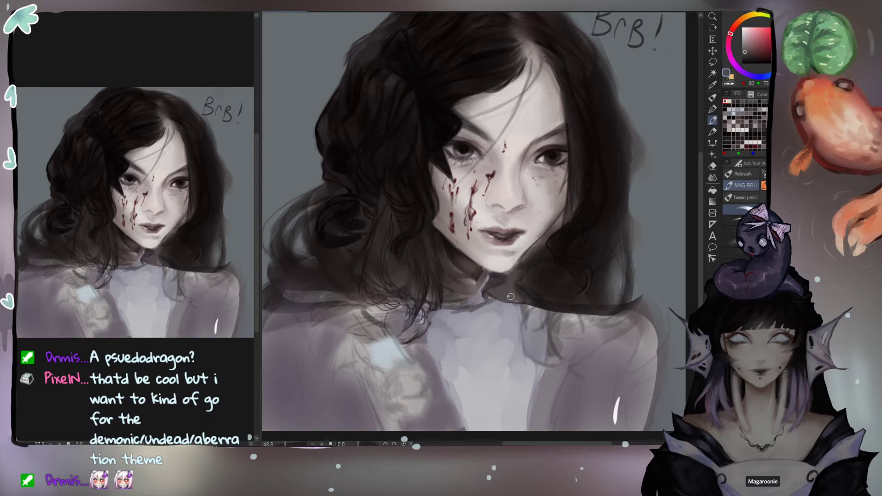
left_click(496, 310, "alt")
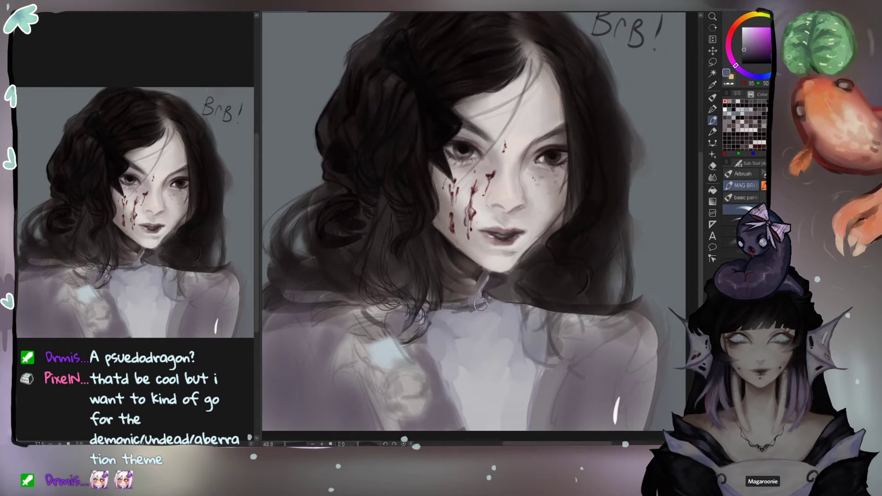
mouse_move(505, 308)
left_mouse_down()
mouse_move(517, 304)
mouse_move(502, 304)
left_mouse_up()
Step: Draw a dark line along the collar edge below the chin and soften it with grey-purple tones sampled nearby
left_click(642, 118, "alt")
left_click(585, 226, "alt")
left_click_drag(484, 303, 482, 291)
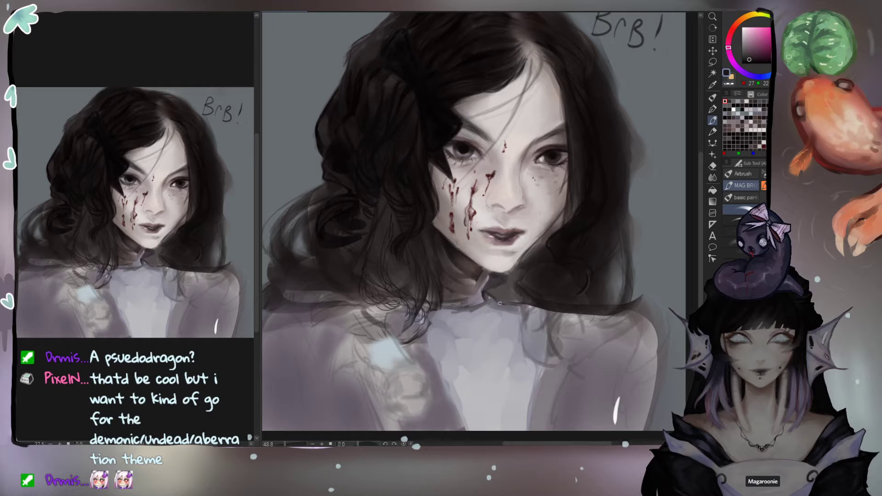
left_click(605, 375, "alt")
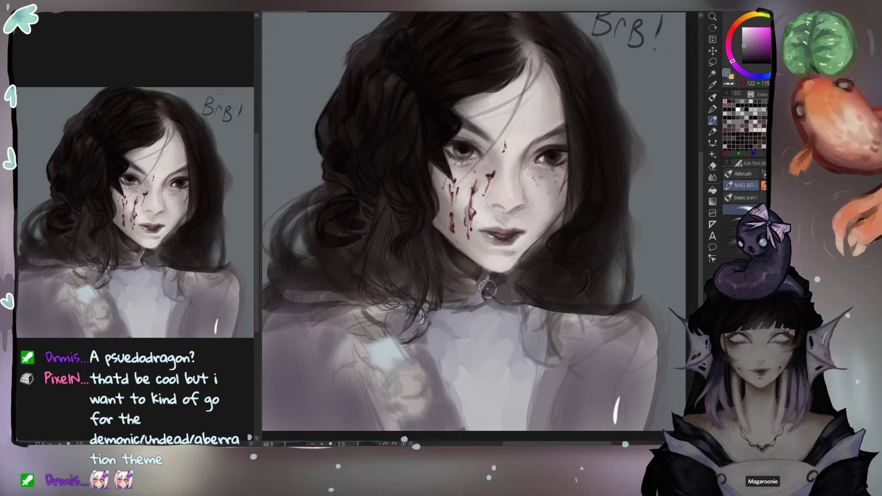
left_click(498, 293, "alt")
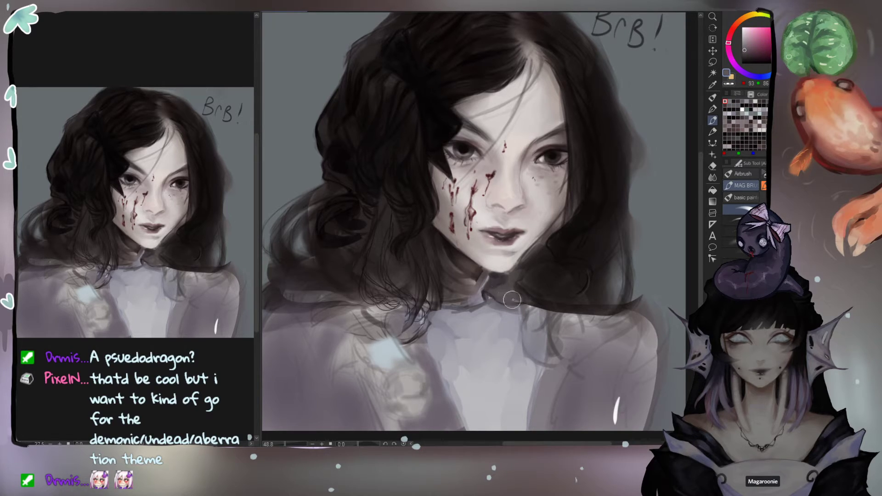
mouse_move(493, 293)
left_mouse_down()
mouse_move(510, 288)
mouse_move(509, 301)
left_mouse_up()
Step: Deepen the hair beneath the jaw opposite the bow with near-black sampled from the hair, using a smaller brush
key("bracketleft")
key("bracketleft")
key("bracketleft")
left_click(546, 243, "alt")
left_click(428, 84, "alt")
mouse_move(522, 266)
left_mouse_down()
mouse_move(563, 210)
mouse_move(536, 243)
mouse_move(563, 222)
mouse_move(548, 251)
left_mouse_up()
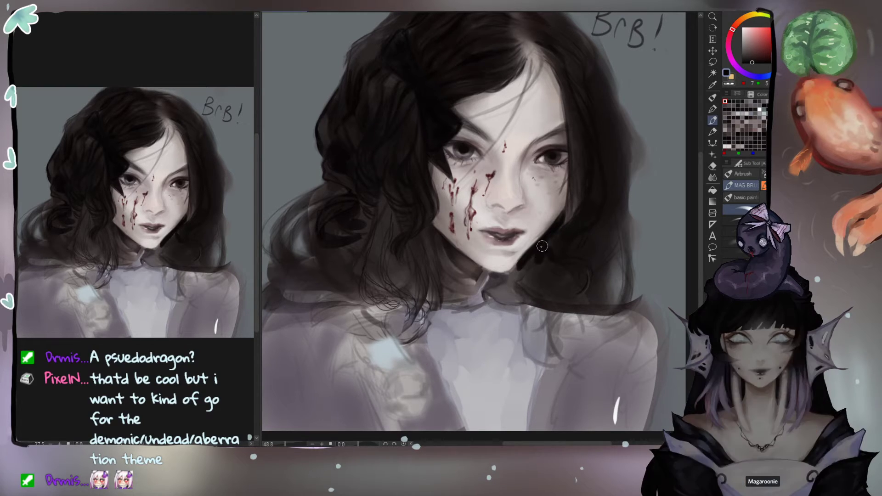
mouse_move(552, 261)
left_mouse_down()
mouse_move(538, 272)
mouse_move(531, 260)
mouse_move(517, 269)
mouse_move(504, 249)
mouse_move(522, 277)
mouse_move(531, 268)
mouse_move(538, 276)
mouse_move(549, 256)
mouse_move(543, 251)
mouse_move(555, 266)
mouse_move(539, 298)
mouse_move(525, 280)
mouse_move(530, 273)
mouse_move(536, 291)
mouse_move(558, 241)
mouse_move(544, 241)
mouse_move(573, 197)
mouse_move(550, 269)
mouse_move(573, 274)
mouse_move(567, 295)
mouse_move(574, 278)
mouse_move(576, 270)
mouse_move(546, 302)
mouse_move(491, 221)
mouse_move(555, 293)
mouse_move(563, 258)
mouse_move(541, 267)
mouse_move(561, 319)
left_mouse_up()
Step: Paint a dark lock of hair hanging from below the jaw over the edge of the coat and shirt
left_click(563, 252, "alt")
left_click_drag(552, 285, 543, 333)
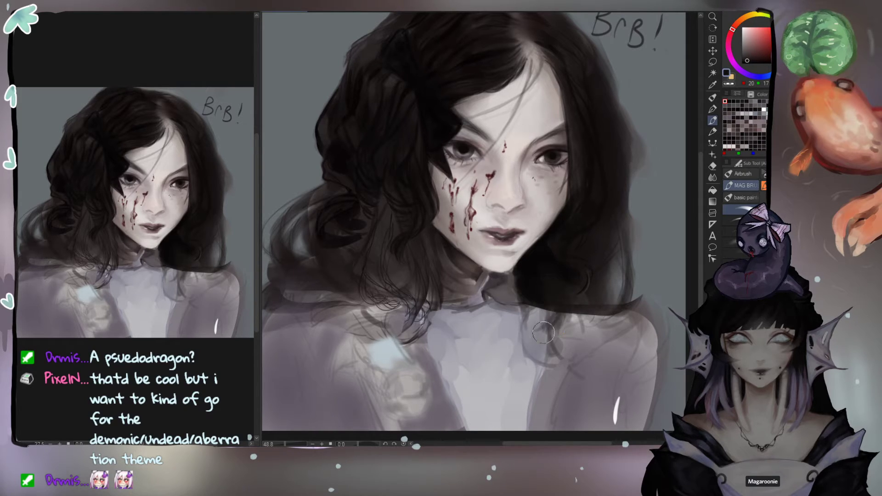
left_click(522, 289, "alt")
mouse_move(522, 289)
left_mouse_down()
mouse_move(556, 301)
mouse_move(526, 283)
mouse_move(546, 338)
left_mouse_up()
left_click(534, 292, "alt")
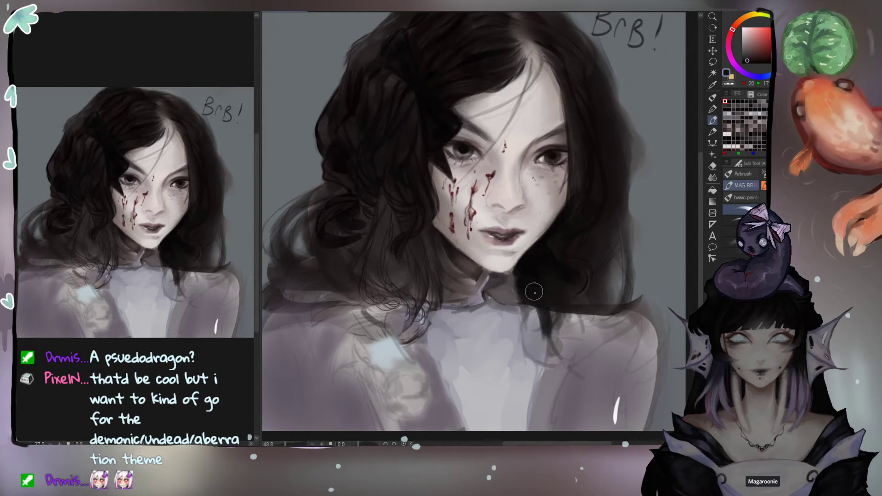
Step: Paint a dark purple-brown shadow under the chin between the collar point and the hair
left_click(509, 300, "alt")
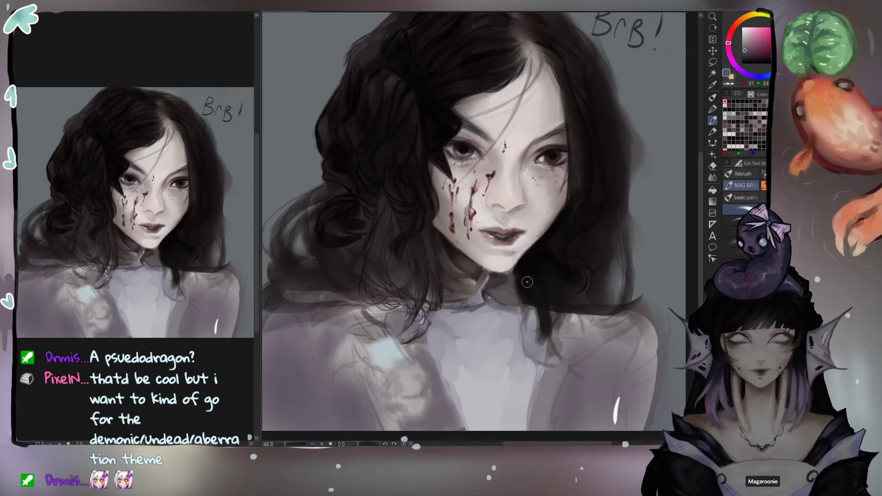
left_click(750, 56)
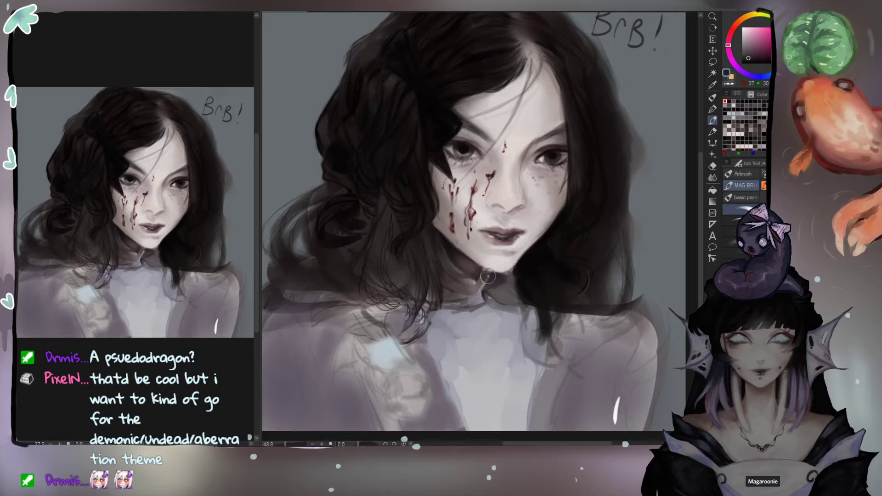
mouse_move(484, 272)
left_mouse_down()
mouse_move(481, 286)
mouse_move(496, 290)
left_mouse_up()
left_click(755, 58)
left_click(753, 59)
mouse_move(501, 276)
left_mouse_down()
mouse_move(519, 297)
mouse_move(510, 282)
mouse_move(515, 292)
mouse_move(511, 284)
mouse_move(498, 299)
mouse_move(522, 309)
left_mouse_up()
Step: Rework the hair edge next to the collar with near-black sampled from the hair, using a larger brush
key("bracketright")
key("bracketright")
key("bracketright")
key("bracketright")
left_click(513, 289, "alt")
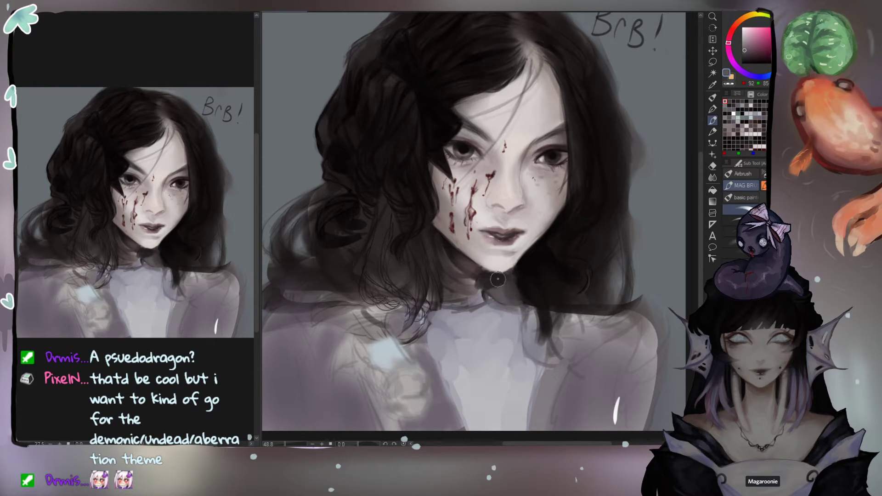
left_click(509, 277, "alt")
left_click(531, 270, "alt")
left_click_drag(531, 270, 530, 297)
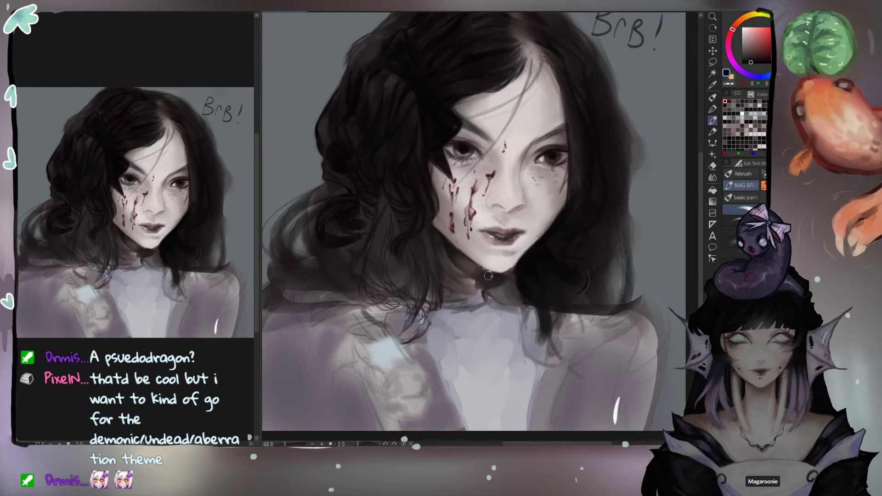
Step: Rework the shadow and collar edge directly under the chin with dark purple-brown tones sampled from the neck area
left_click(500, 279, "alt")
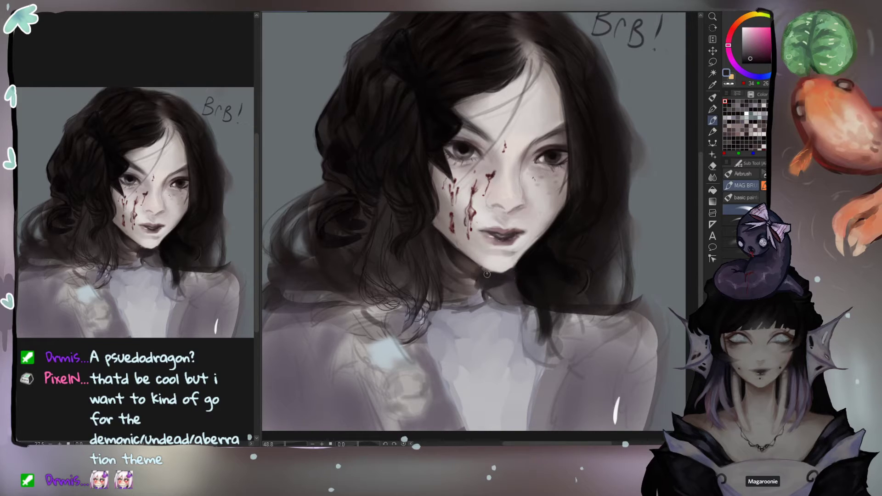
mouse_move(494, 292)
left_mouse_down()
mouse_move(511, 301)
mouse_move(503, 302)
mouse_move(527, 307)
mouse_move(490, 282)
left_mouse_up()
left_click(496, 278, "alt")
left_click(524, 299, "alt")
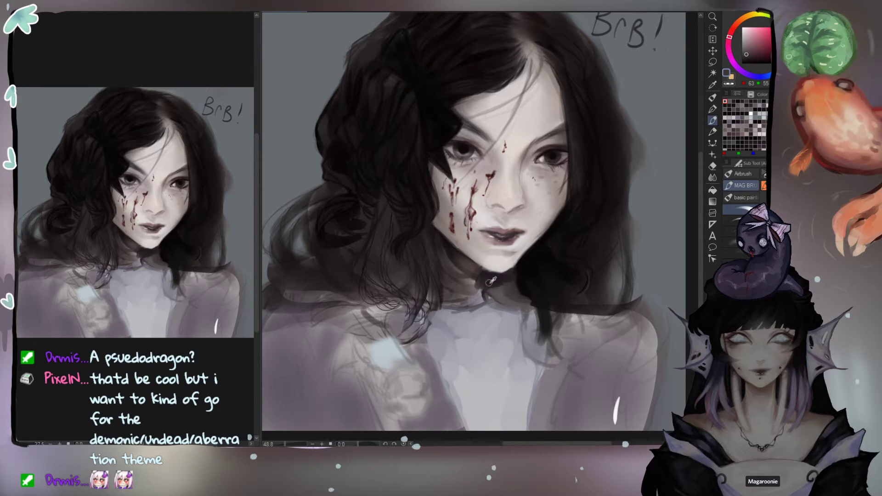
left_click(490, 281, "alt")
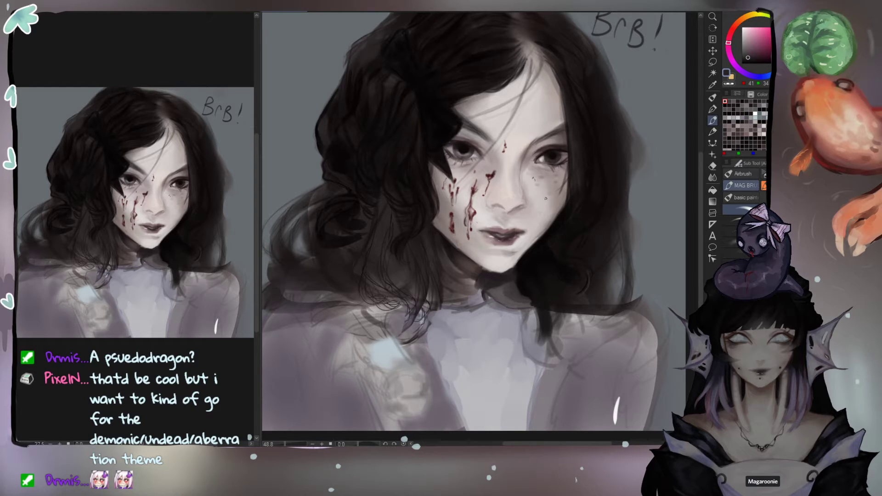
Step: Cover the handwritten "BRB!" note beside the head with grey sampled from the background
left_click_drag(546, 199, 507, 249)
key("e")
mouse_move(618, 57)
left_mouse_down()
mouse_move(606, 88)
mouse_move(612, 112)
left_mouse_up()
key("ctrl+z")
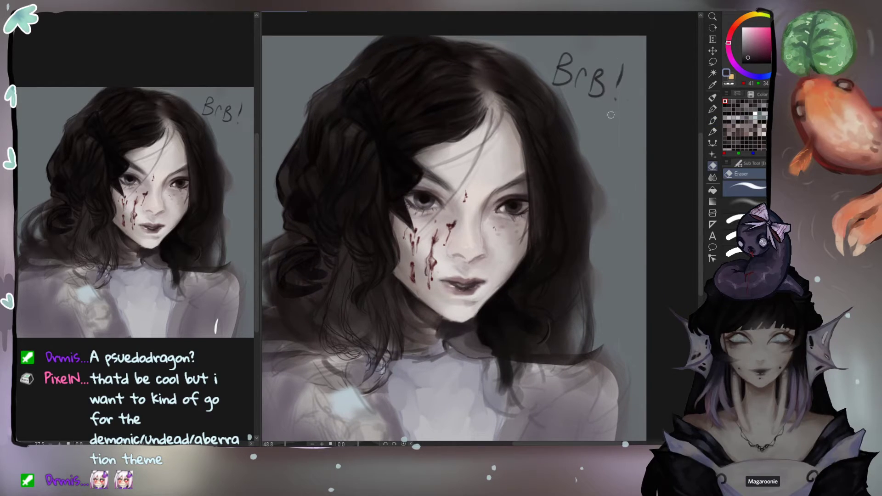
left_click(600, 116, "alt")
key("b")
mouse_move(625, 96)
left_mouse_down()
mouse_move(611, 108)
mouse_move(629, 65)
mouse_move(574, 82)
mouse_move(557, 57)
mouse_move(560, 75)
left_mouse_up()
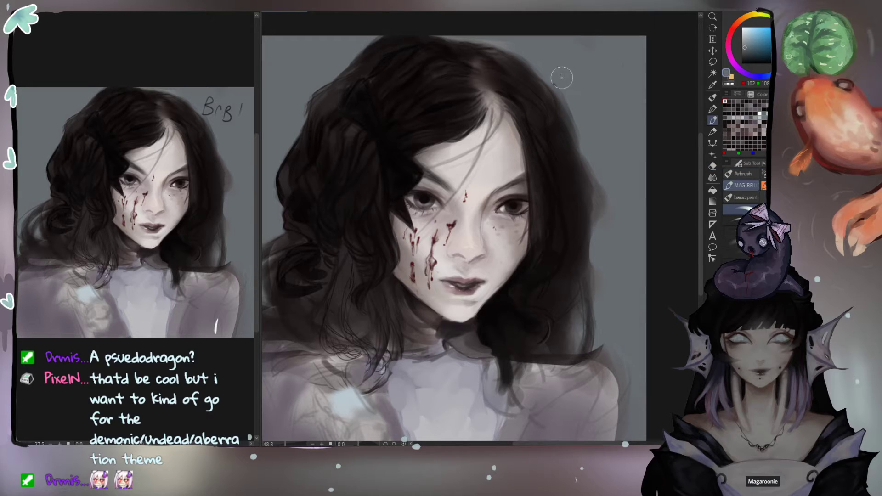
Step: Clean up the outer hair edge opposite the bow with background grey, and cover the white mark on the coat with sampled purple-grey
mouse_move(558, 253)
left_mouse_down()
mouse_move(595, 172)
mouse_move(581, 203)
left_mouse_up()
left_click_drag(545, 359, 561, 311)
left_click(604, 340, "alt")
left_click_drag(616, 351, 609, 376)
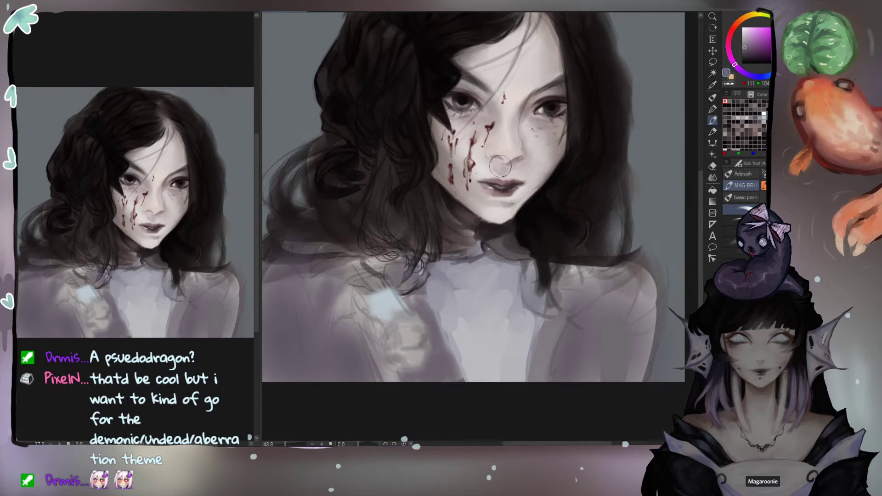
Step: Repaint the shirt front in smooth lavender-grey sampled from the shirt, using a larger brush
left_click(461, 285, "alt")
key("bracketright")
key("bracketright")
key("bracketright")
mouse_move(464, 312)
left_mouse_down()
mouse_move(461, 278)
mouse_move(509, 278)
mouse_move(517, 296)
mouse_move(493, 284)
mouse_move(473, 241)
mouse_move(460, 277)
mouse_move(469, 310)
mouse_move(450, 285)
mouse_move(459, 312)
mouse_move(441, 276)
mouse_move(463, 290)
mouse_move(505, 282)
mouse_move(506, 310)
mouse_move(478, 301)
mouse_move(459, 310)
mouse_move(509, 308)
mouse_move(515, 340)
mouse_move(520, 298)
left_mouse_up()
key("bracketright")
key("bracketright")
key("bracketright")
left_click(457, 302, "alt")
key("bracketleft")
key("bracketleft")
key("bracketleft")
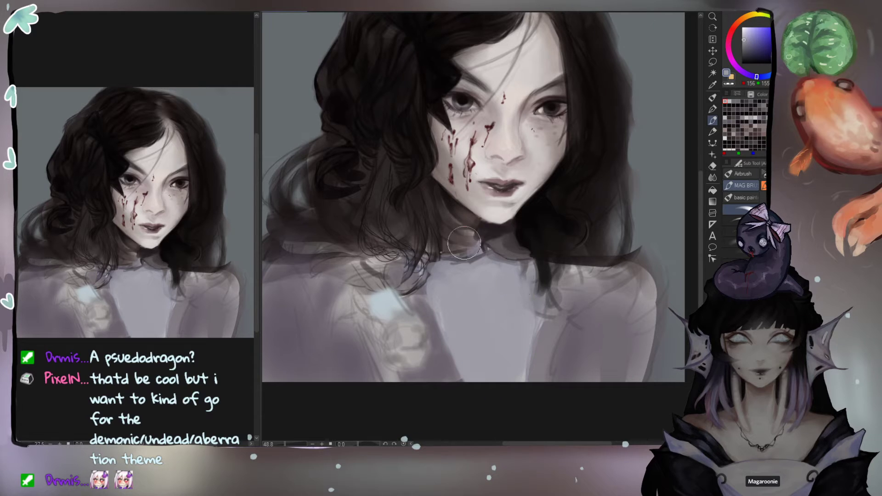
Step: Blend the neck beside the collar with sampled tones and darken the adjoining hair edge along the jaw
left_click(482, 252, "alt")
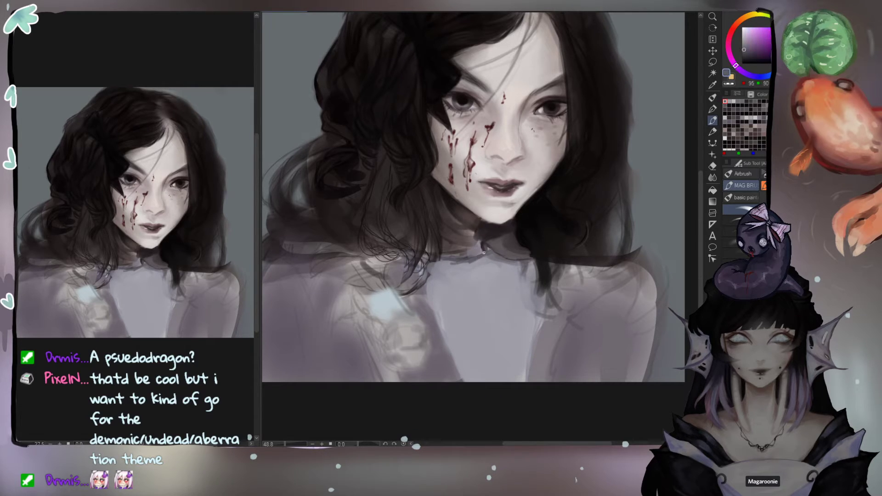
left_click(453, 255, "alt")
mouse_move(452, 256)
left_mouse_down()
mouse_move(463, 246)
mouse_move(460, 253)
mouse_move(455, 241)
mouse_move(453, 250)
mouse_move(466, 256)
mouse_move(455, 221)
left_mouse_up()
left_click(462, 238, "alt")
left_click(444, 195, "alt")
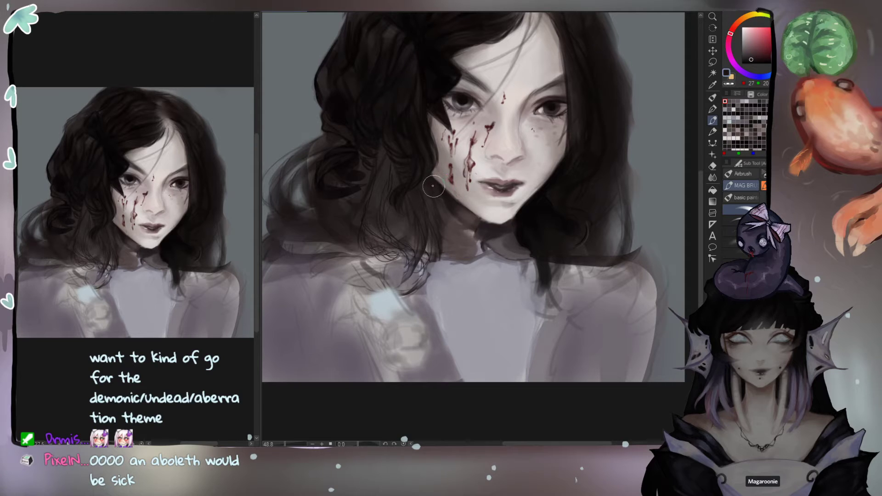
mouse_move(427, 203)
left_mouse_down()
mouse_move(444, 197)
mouse_move(437, 189)
left_mouse_up()
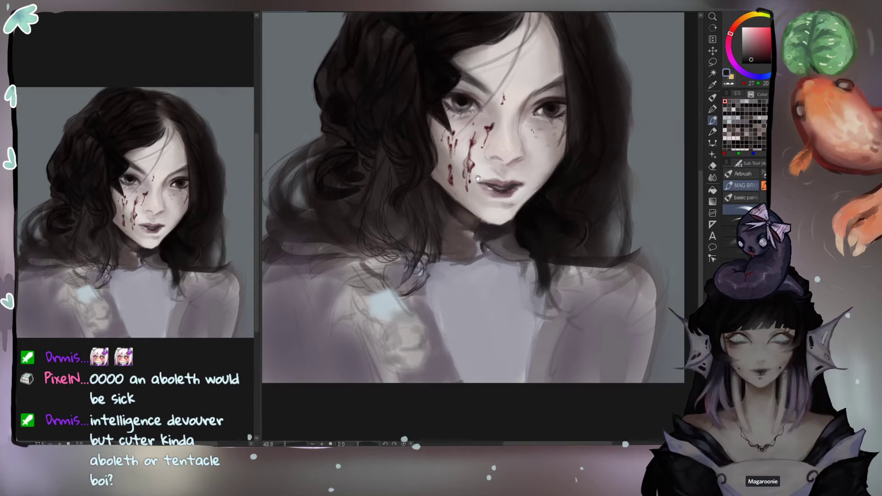
Step: Deepen the shadow under the jaw on the bow side with near-black sampled from the hair, using a finer brush
left_click_drag(456, 204, 444, 242)
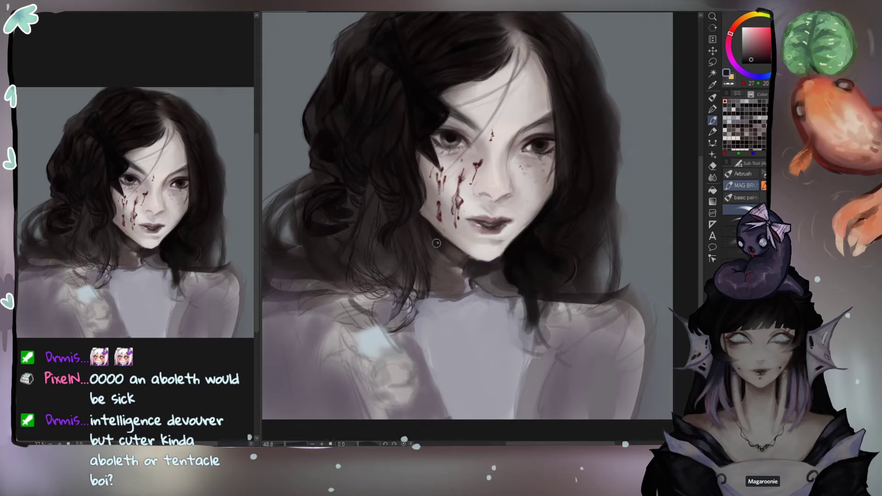
left_click(528, 254, "alt")
left_click(740, 270)
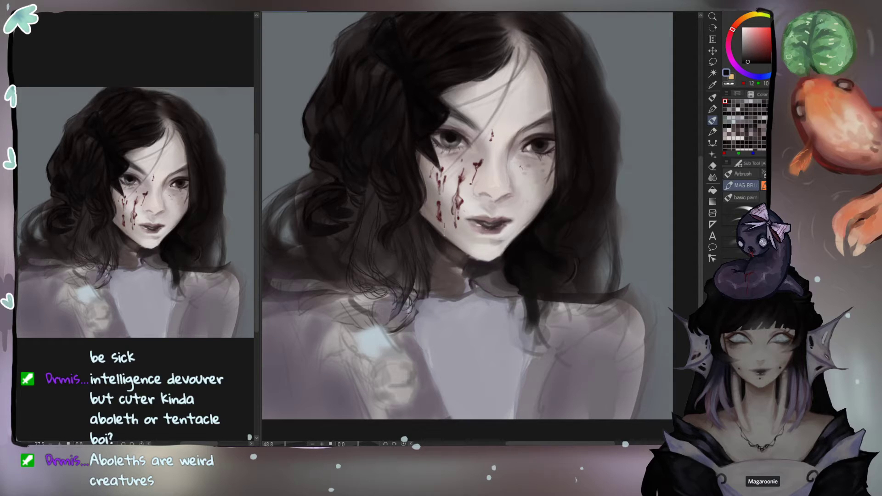
mouse_move(442, 238)
left_mouse_down()
mouse_move(429, 230)
mouse_move(438, 243)
left_mouse_up()
left_click(478, 268, "alt")
mouse_move(454, 254)
left_mouse_down()
mouse_move(470, 265)
mouse_move(424, 248)
left_mouse_up()
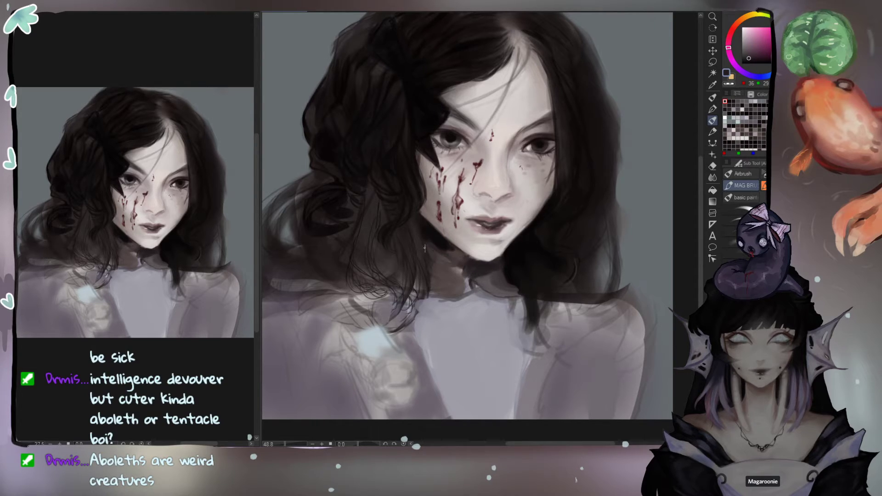
left_click(452, 256, "alt")
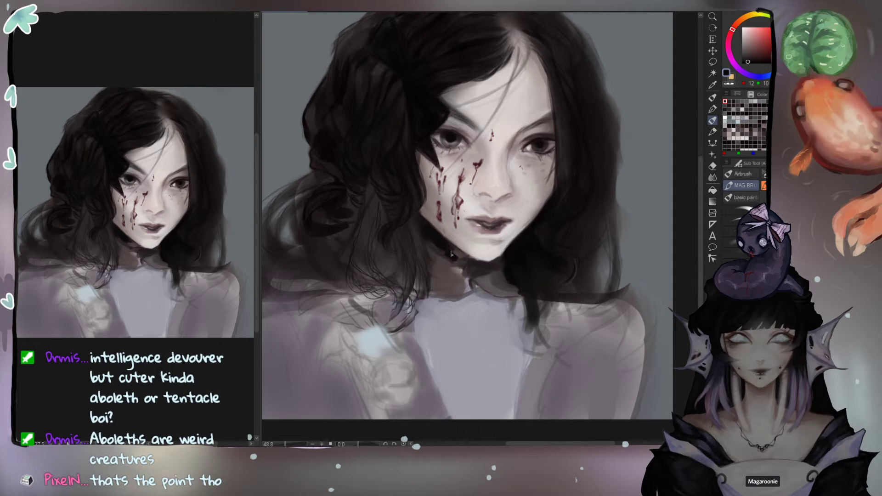
left_click_drag(442, 246, 441, 258)
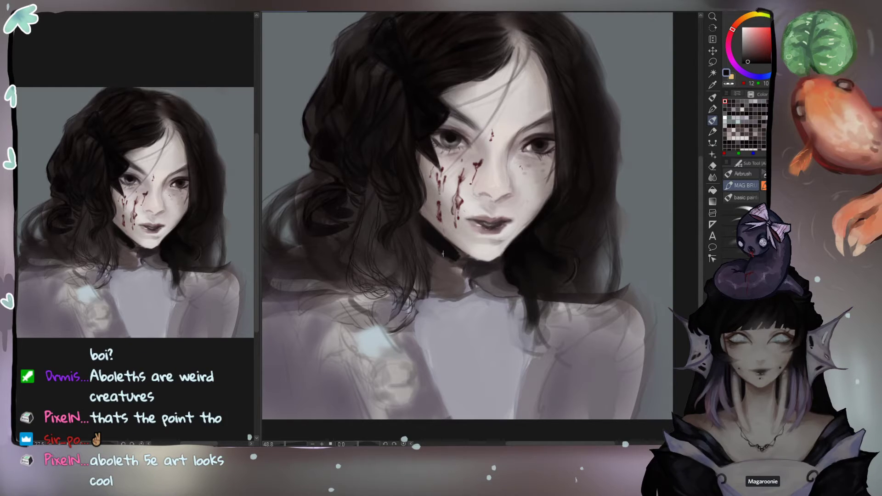
left_click_drag(454, 258, 454, 250)
left_click(520, 100, "alt")
mouse_move(436, 240)
left_mouse_down()
mouse_move(448, 253)
mouse_move(431, 242)
left_mouse_up()
left_click(479, 204, "alt")
key("ctrl+z")
key("ctrl+z")
left_click(480, 163, "alt")
key("ctrl+z")
Step: Paint the neck below the jaw on the bow side with dark browns sampled from the shadow and neck
left_click(439, 247, "alt")
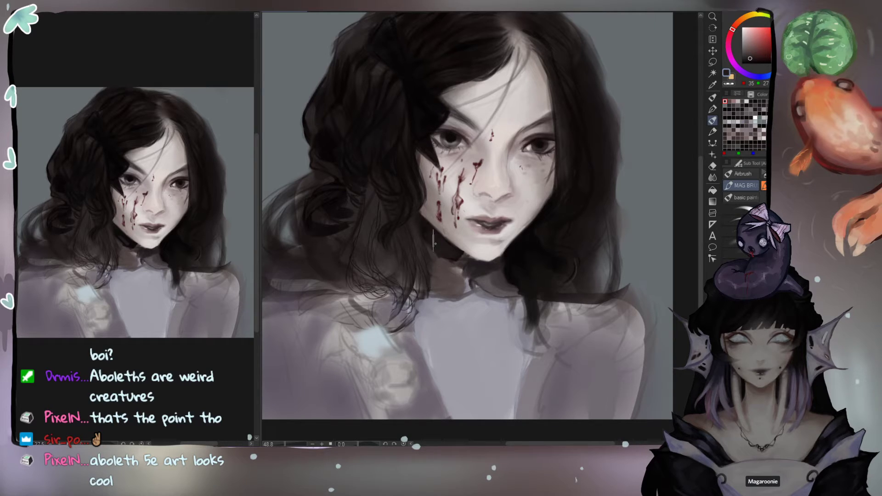
left_click(424, 229, "alt")
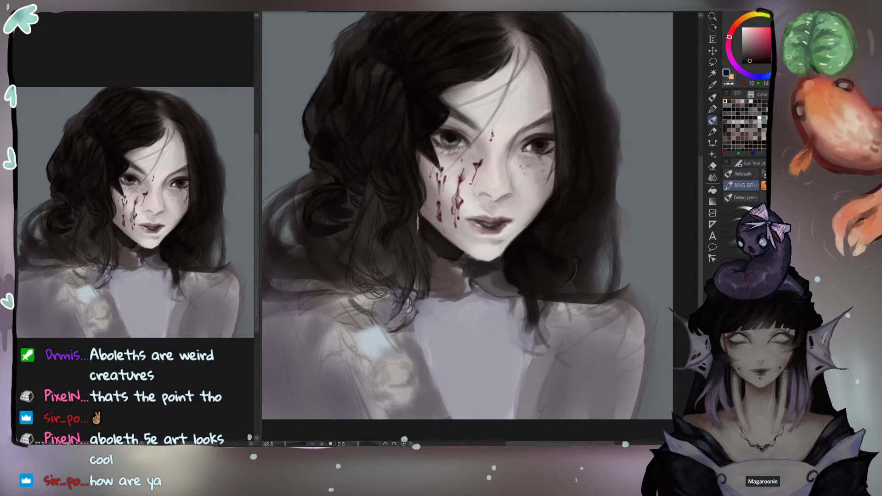
left_click(443, 266, "alt")
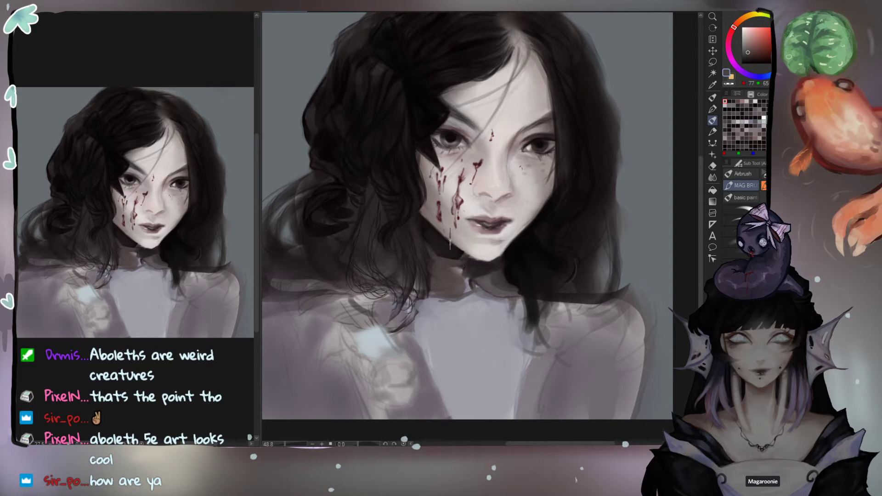
mouse_move(455, 269)
left_mouse_down()
mouse_move(464, 267)
mouse_move(458, 286)
left_mouse_up()
Step: Extend the dark hair strands beside the neck down to the shirt with tones sampled from the hair
left_click(406, 210, "alt")
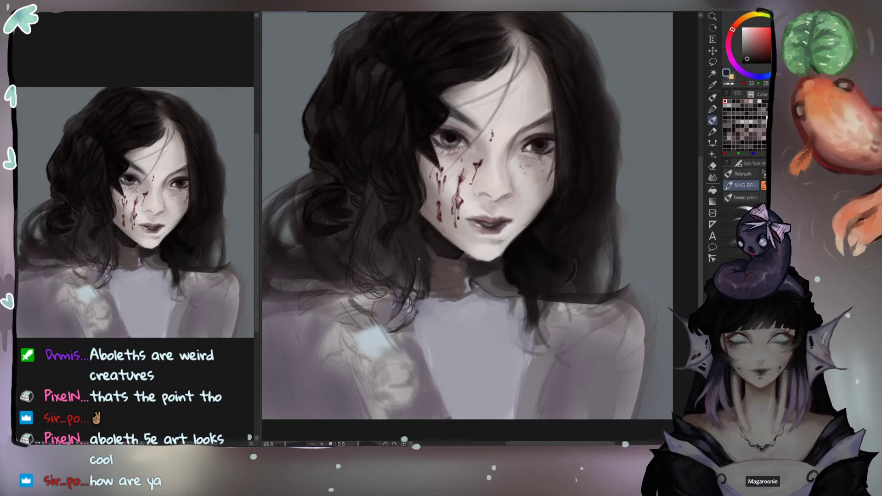
left_click(414, 173, "alt")
left_click(415, 176, "alt")
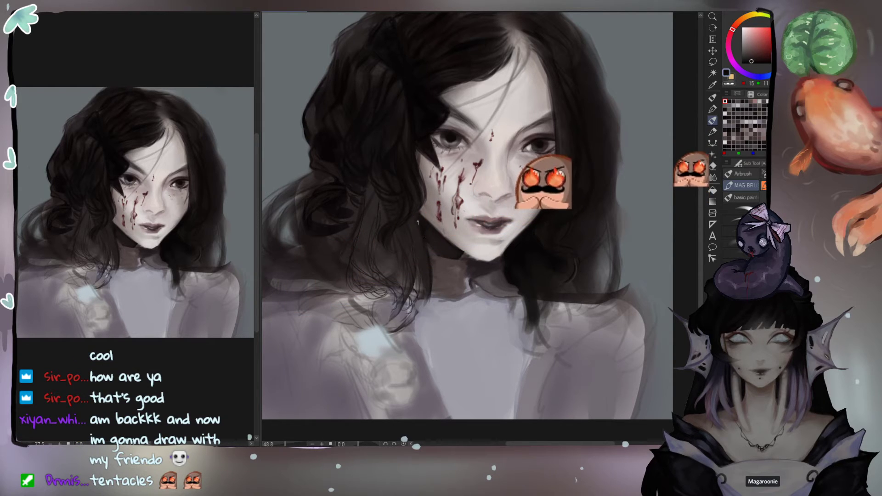
left_click_drag(424, 276, 422, 313)
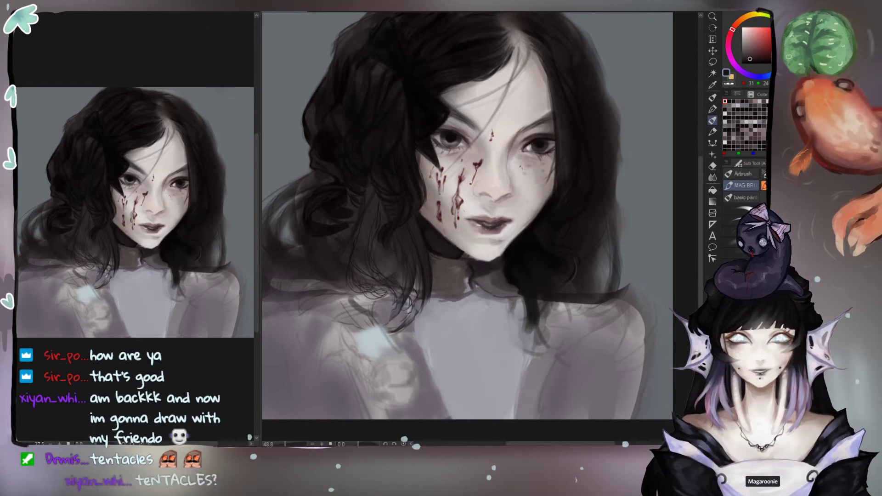
Step: Shade the whole neck beneath the chin with near-black, using a larger soft brush
left_click(471, 254, "alt")
key("bracketright")
key("bracketright")
key("bracketright")
mouse_move(458, 266)
left_mouse_down()
mouse_move(451, 278)
mouse_move(445, 259)
left_mouse_up()
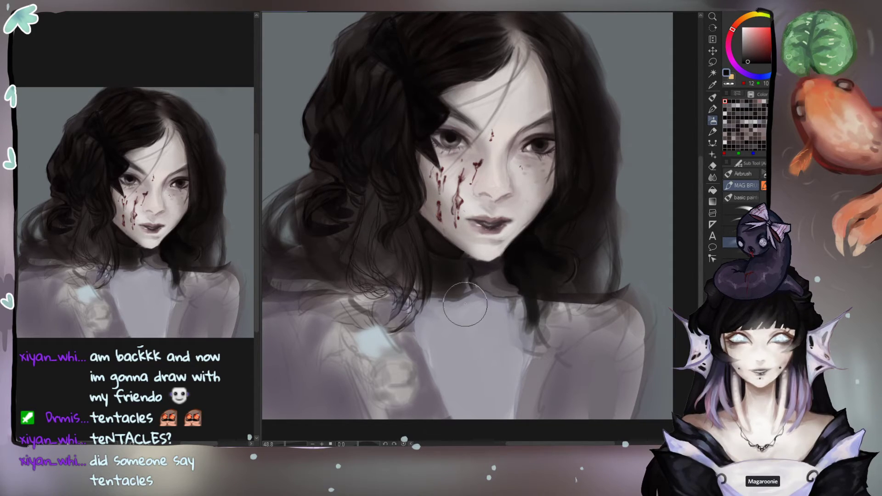
Step: Blend the collar and upper shirt edge under the chin with mauve-grey sampled from the collar
left_click(493, 285, "alt")
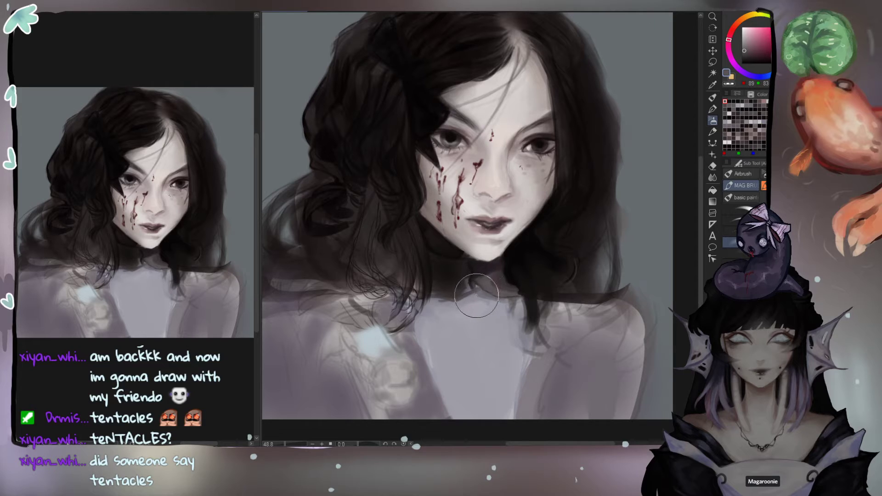
mouse_move(468, 286)
left_mouse_down()
mouse_move(451, 302)
mouse_move(452, 336)
left_mouse_up()
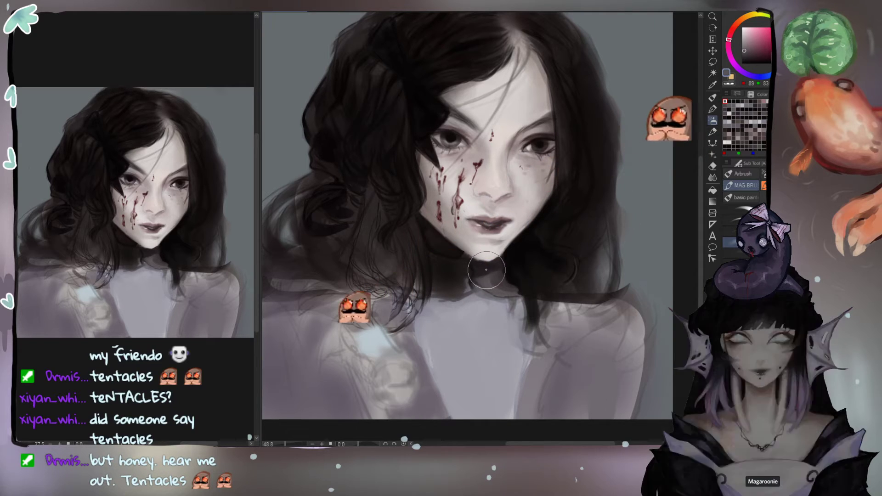
left_click(502, 276, "alt")
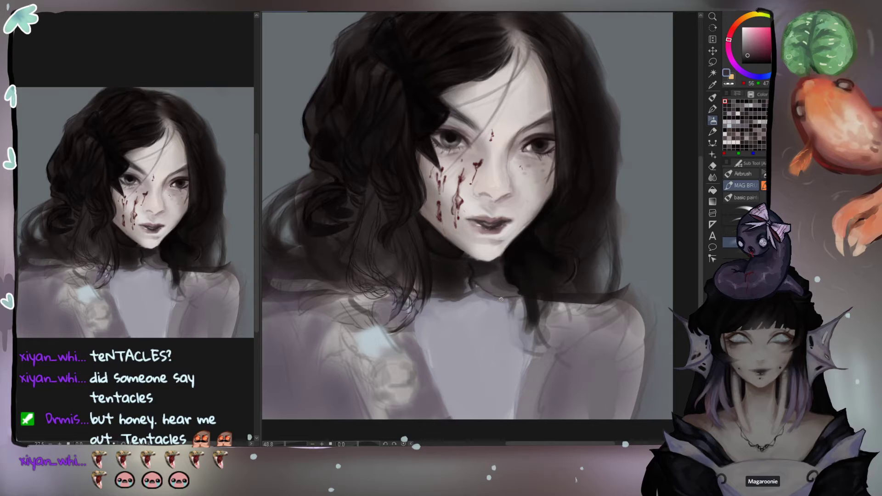
Step: Refine the dark collar edge at the base of the neck with near-black tones sampled from the neck, using a smaller brush
left_click(473, 274, "alt")
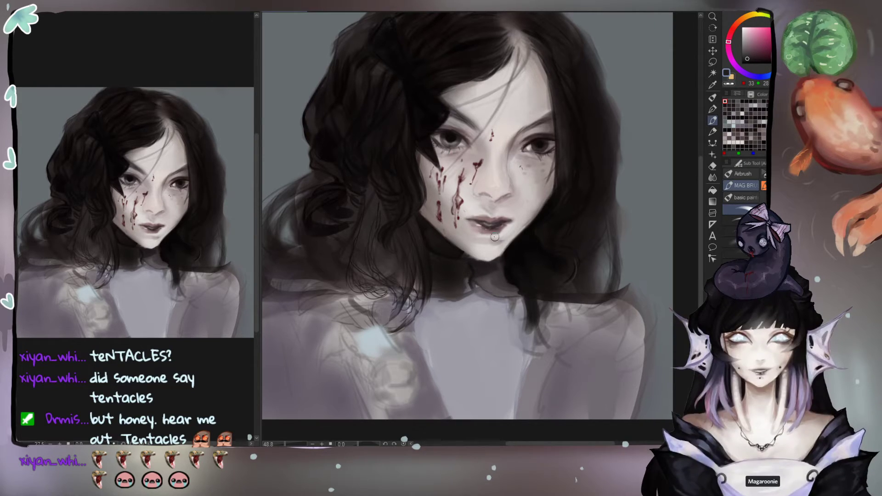
left_click(464, 287, "alt")
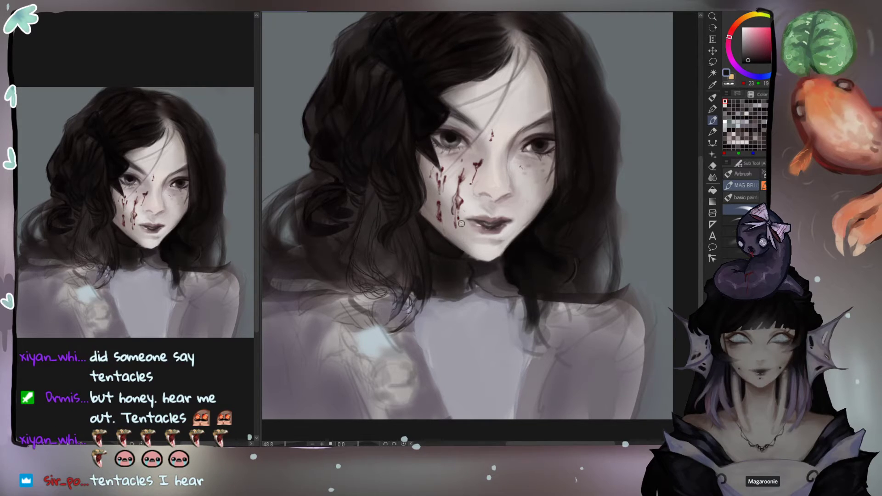
left_click(467, 281, "alt")
left_click(467, 280, "alt")
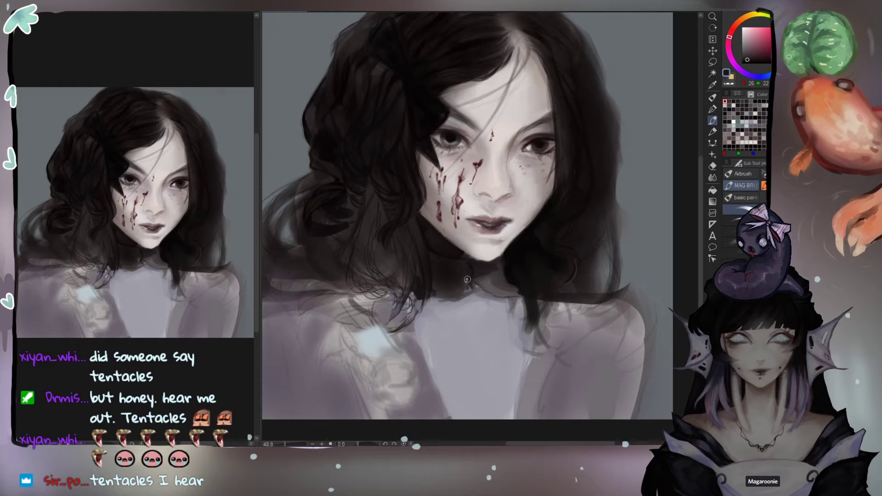
left_click_drag(454, 286, 435, 295)
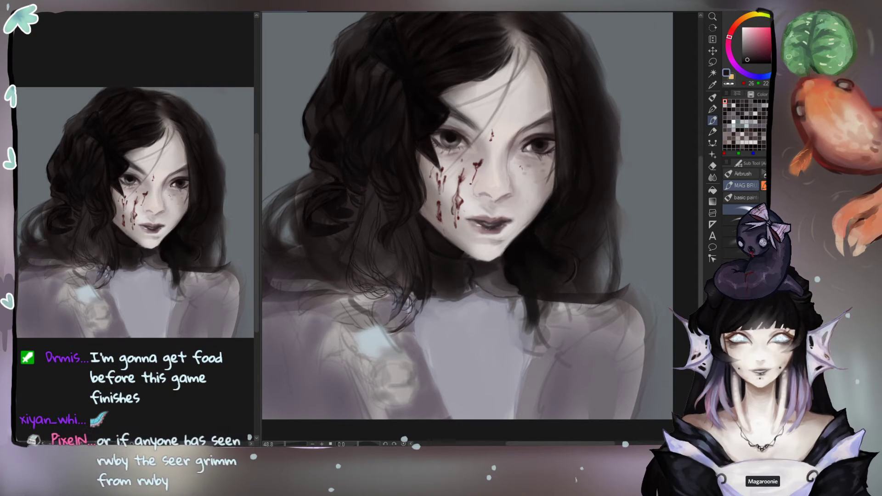
Step: Tint the neck shadow along the jaw on the bow side with very dark red, using a larger brush
left_click(769, 51)
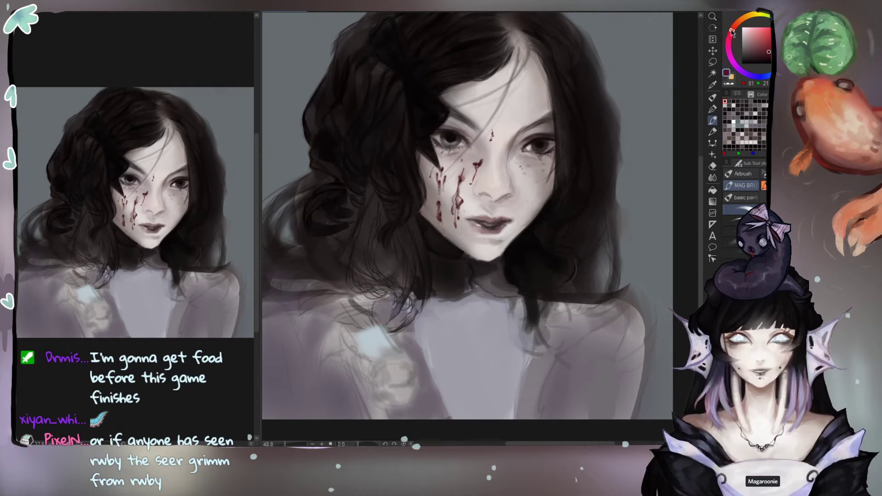
mouse_move(449, 264)
left_mouse_down()
mouse_move(457, 264)
mouse_move(429, 262)
mouse_move(437, 264)
mouse_move(438, 299)
left_mouse_up()
key("ctrl+z")
key("]")
key("]")
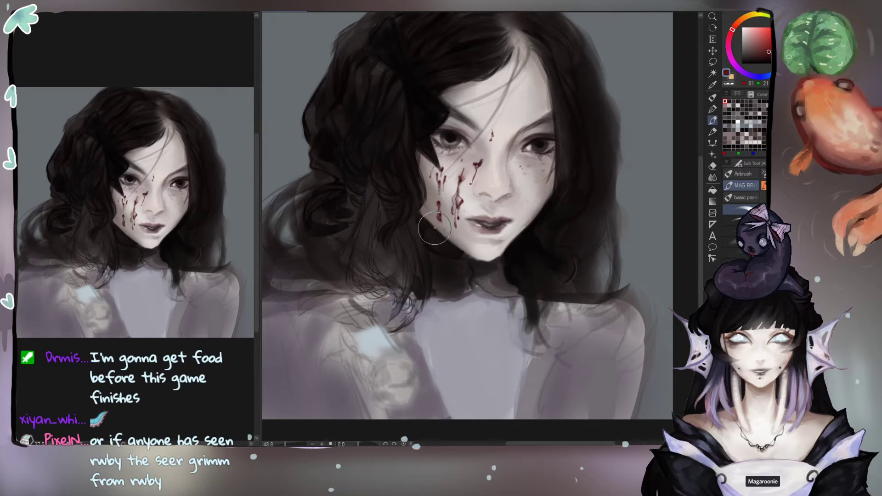
mouse_move(437, 242)
left_mouse_down()
mouse_move(451, 255)
mouse_move(459, 241)
mouse_move(429, 235)
mouse_move(449, 252)
mouse_move(427, 233)
mouse_move(433, 249)
left_mouse_up()
left_click(762, 60)
left_click_drag(419, 226, 458, 253)
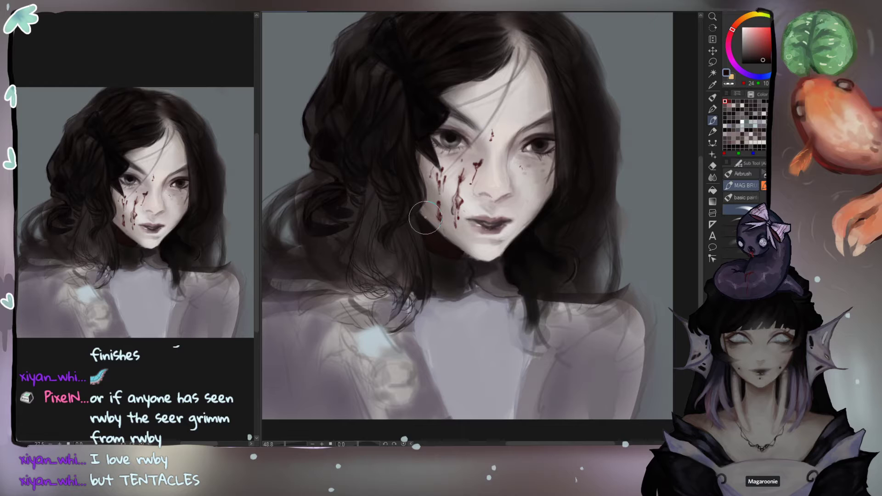
Step: Lighten the base of the neck on the bow side with a muted dark reddish-brown
left_click(467, 235, "alt")
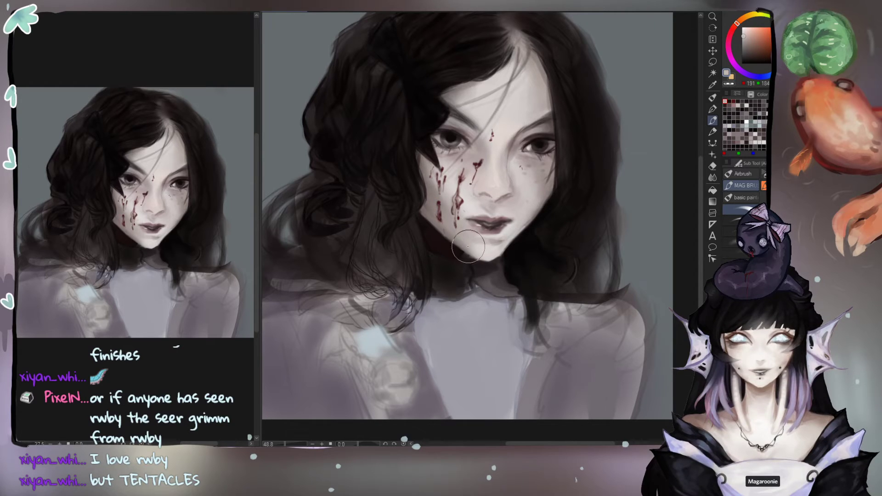
key("]")
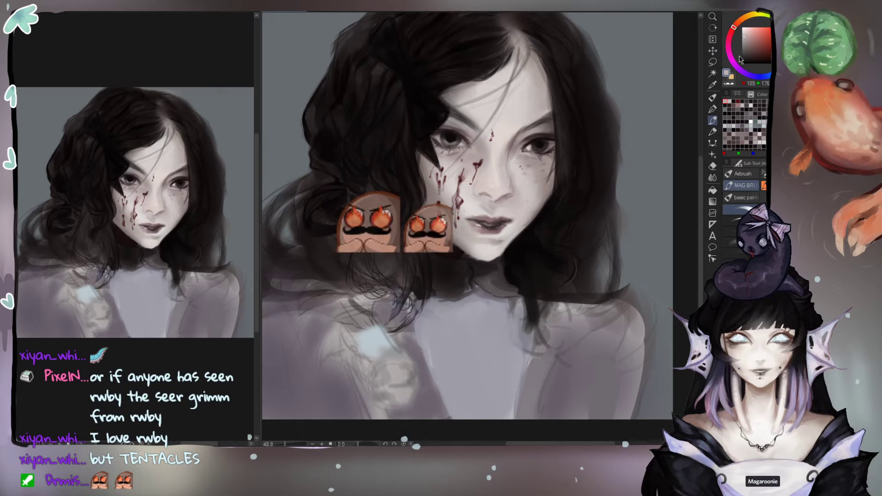
left_click(734, 27)
left_click(752, 38)
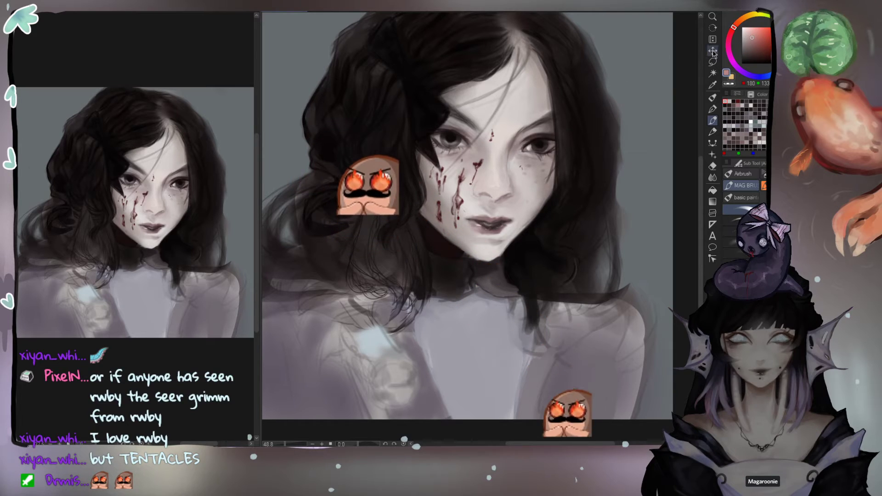
key("ctrl+z")
mouse_move(443, 291)
left_mouse_down()
mouse_move(445, 272)
mouse_move(444, 282)
mouse_move(466, 281)
left_mouse_up()
left_click(449, 278, "alt")
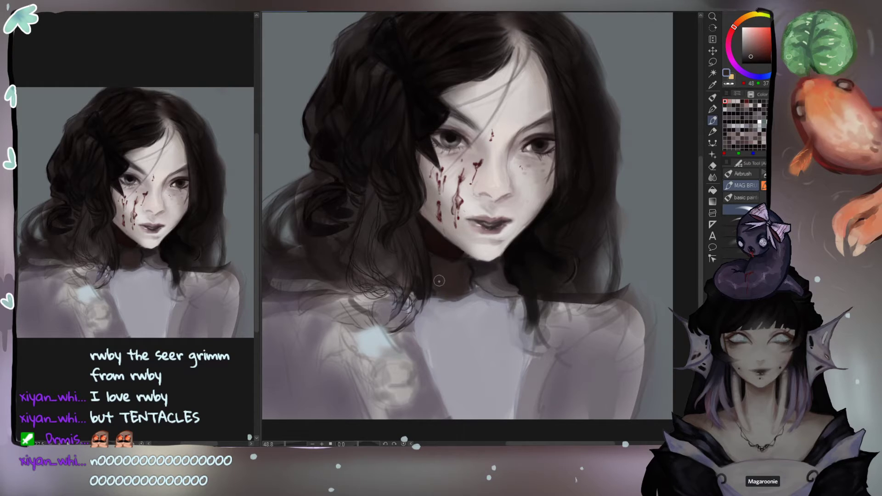
Step: Build up the neck shadow beneath the jaw with dark brown tones, varying the brush size
left_click(457, 255, "alt")
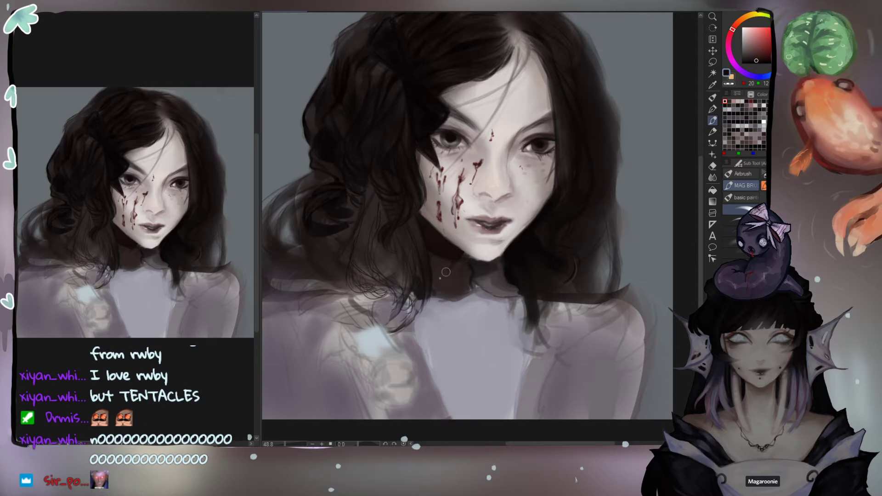
left_click(491, 247, "alt")
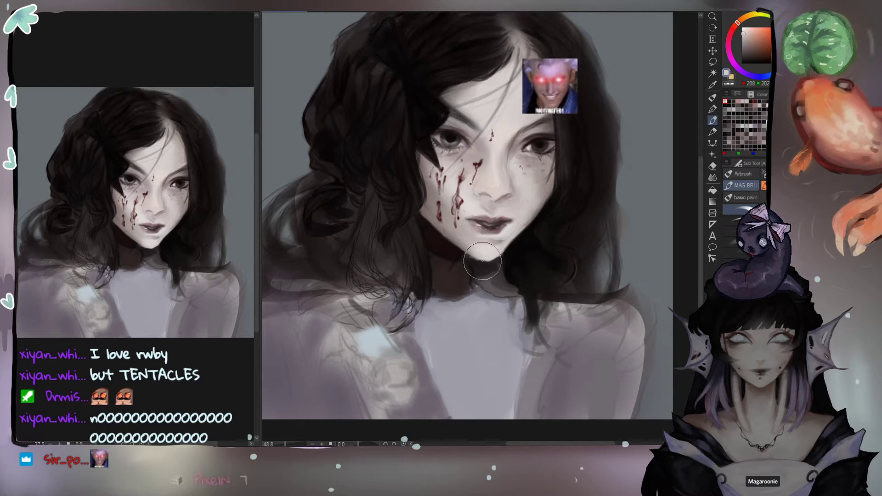
left_click(446, 297, "alt")
left_click(744, 255)
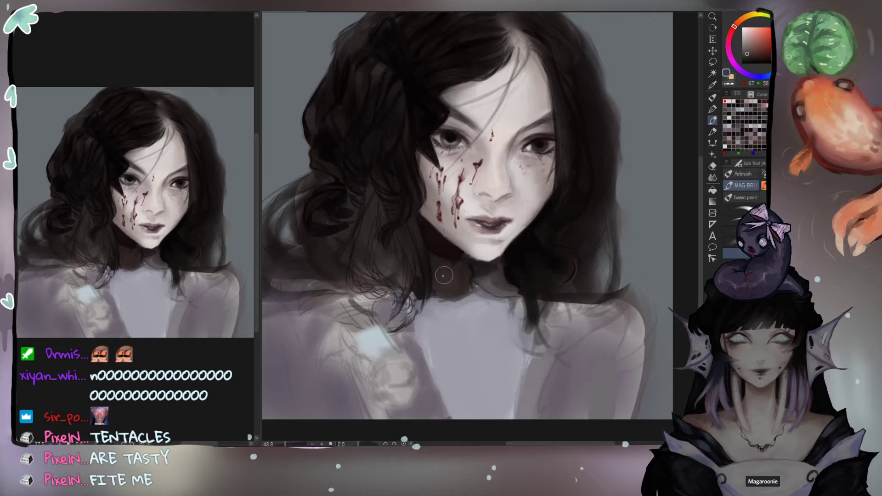
left_click(469, 156, "alt")
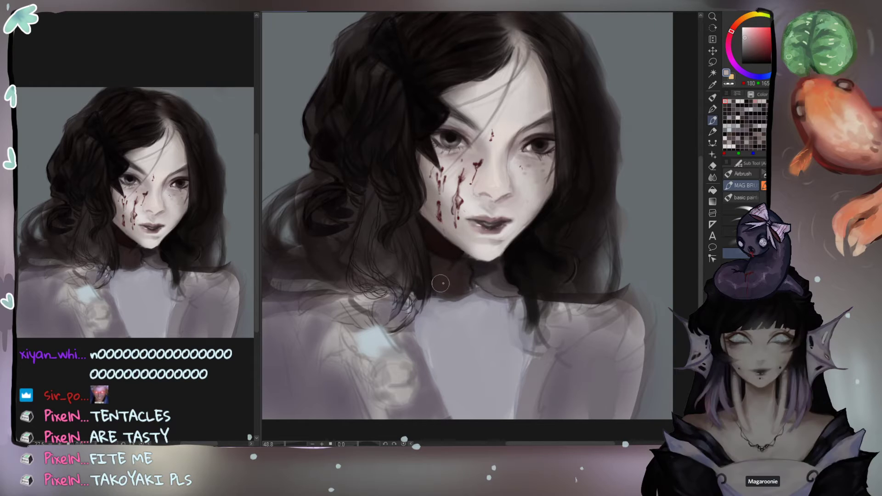
left_click_drag(451, 278, 448, 286)
left_click(440, 277, "alt")
mouse_move(428, 286)
left_mouse_down()
mouse_move(443, 307)
mouse_move(460, 286)
left_mouse_up()
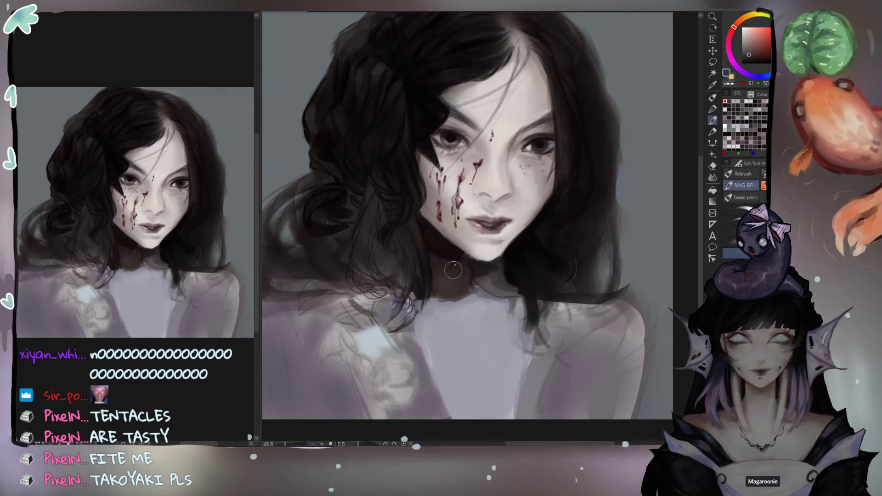
Step: Reshape the base of the neck into a soft point over the shirt with dark brown sampled from the neck
left_click_drag(524, 306, 510, 325)
left_click(469, 292, "alt")
mouse_move(469, 292)
left_mouse_down()
mouse_move(483, 285)
mouse_move(475, 277)
left_mouse_up()
left_click(480, 281, "alt")
left_click(735, 210)
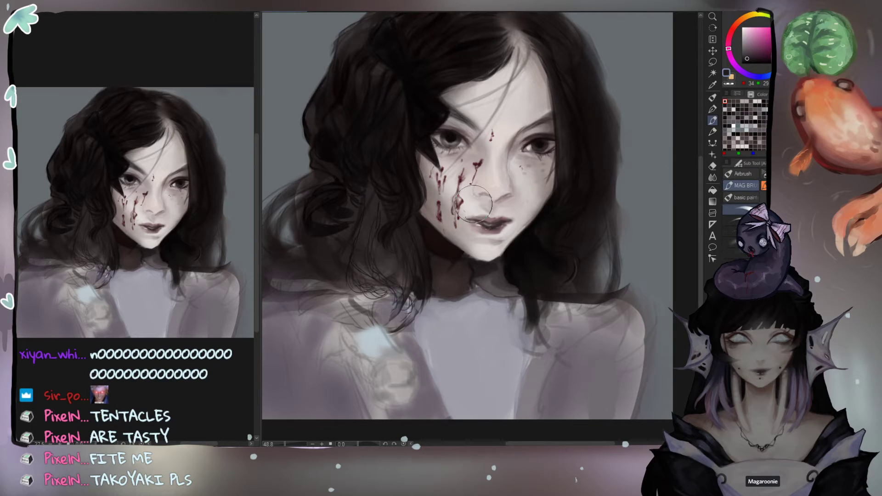
left_click_drag(477, 290, 457, 300)
left_click_drag(436, 297, 438, 301)
left_click(451, 303, "alt")
left_click_drag(471, 289, 457, 301)
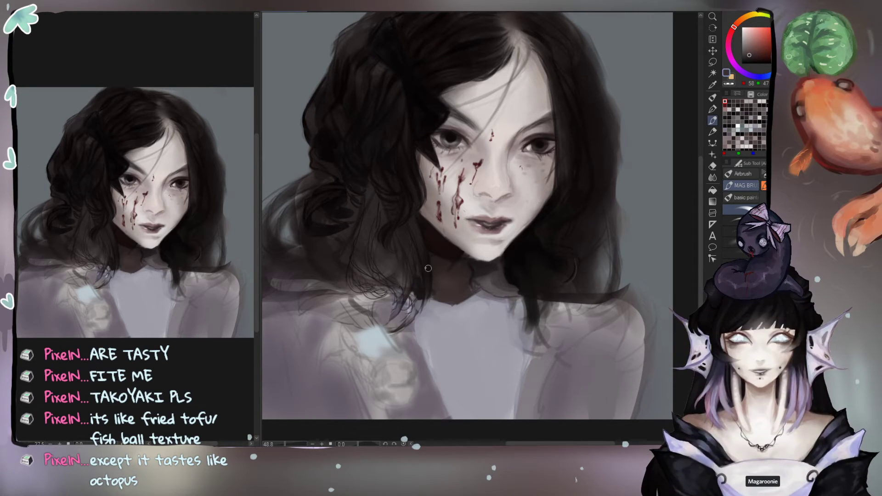
Step: Touch up the neck shadow under the chin with near-black and brown tones sampled nearby, using a small brush
left_click(444, 284, "alt")
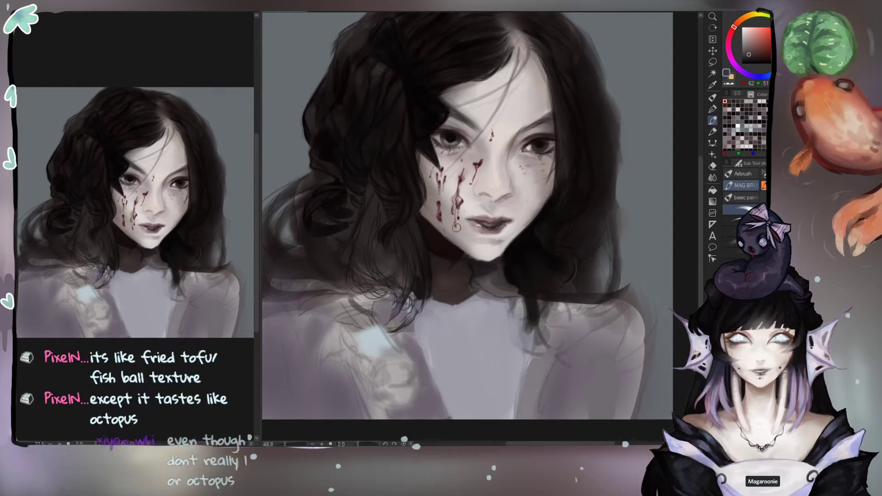
left_click(448, 279, "alt")
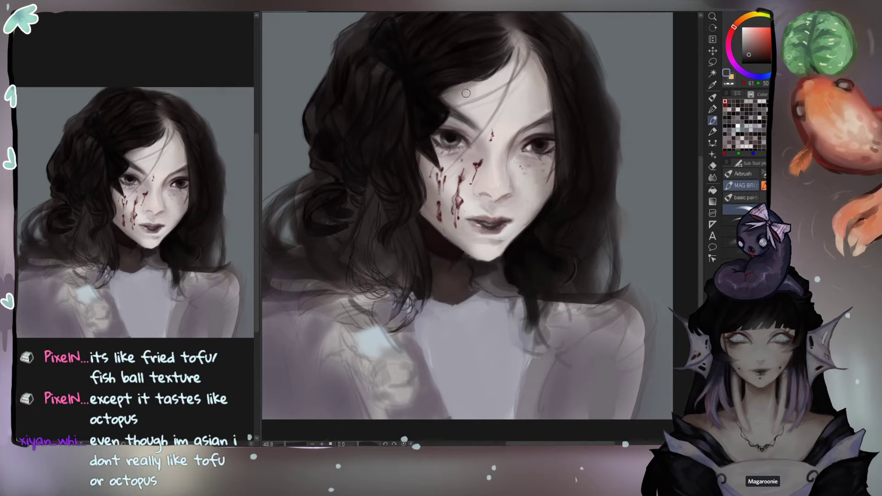
left_click(470, 276, "alt")
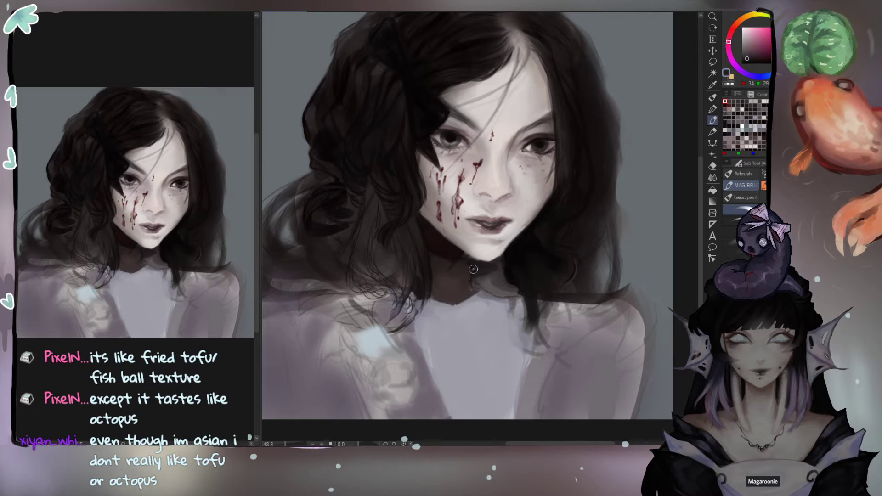
left_click(470, 261, "alt")
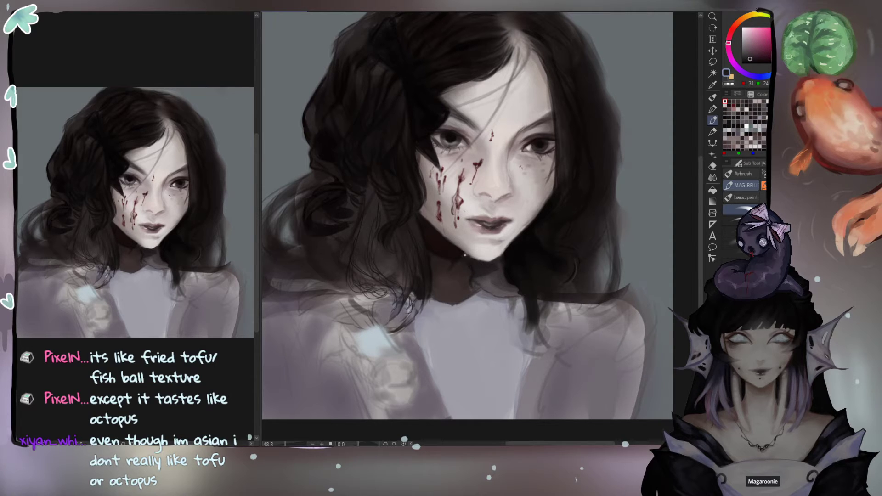
left_click(495, 263, "alt")
left_click(510, 250, "alt")
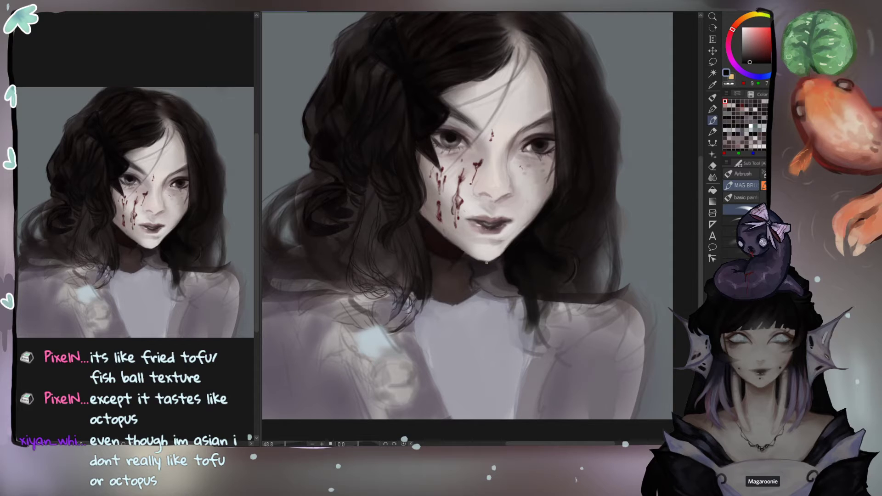
Step: Clean the chin and jaw edge opposite the bow, alternating sampled pale skin and dark hair tones
left_click(496, 250, "alt")
left_click(494, 239, "alt")
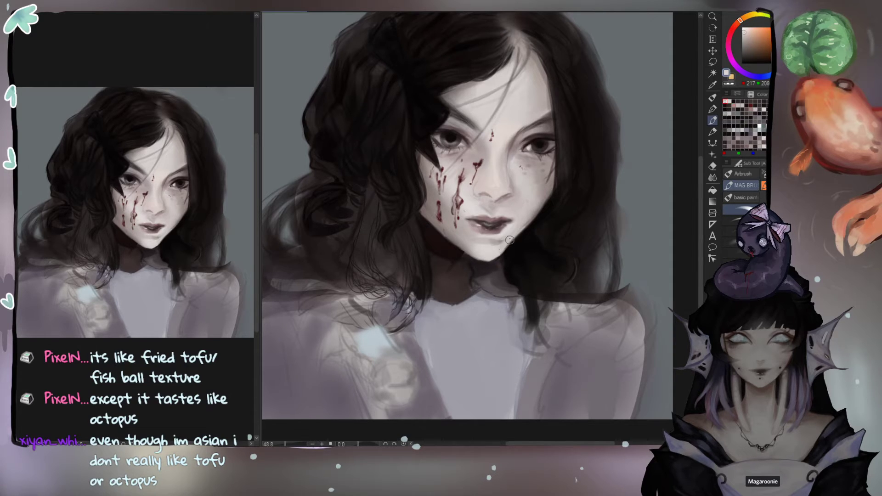
left_click(527, 232, "alt")
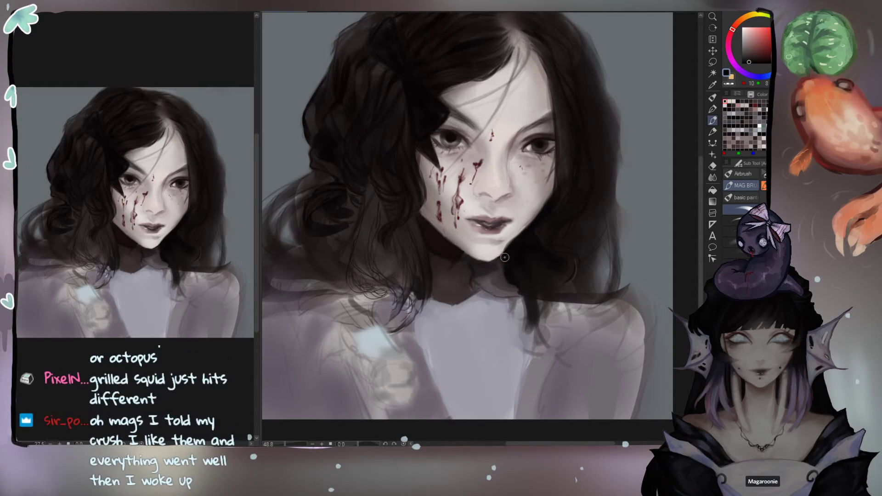
left_click(520, 228, "alt")
left_click(509, 240, "alt")
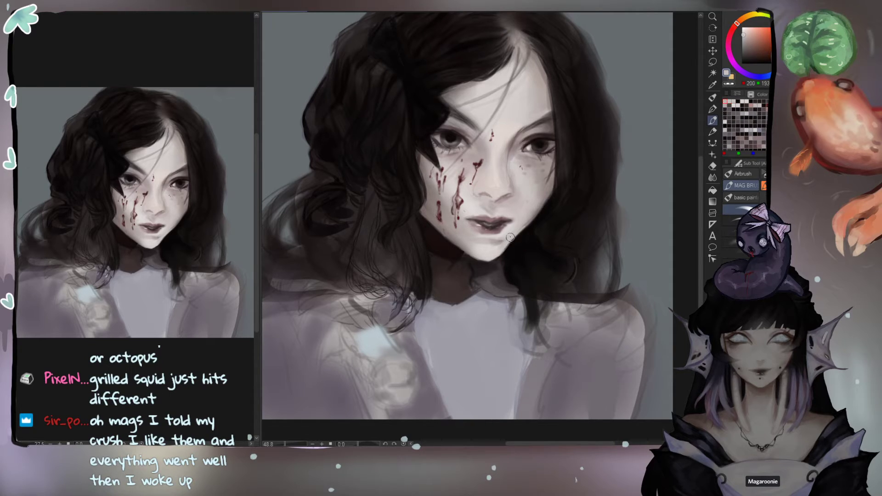
Step: Soften the jawline on the bow side with a muted grey-brown skin tone
left_click(429, 221, "alt")
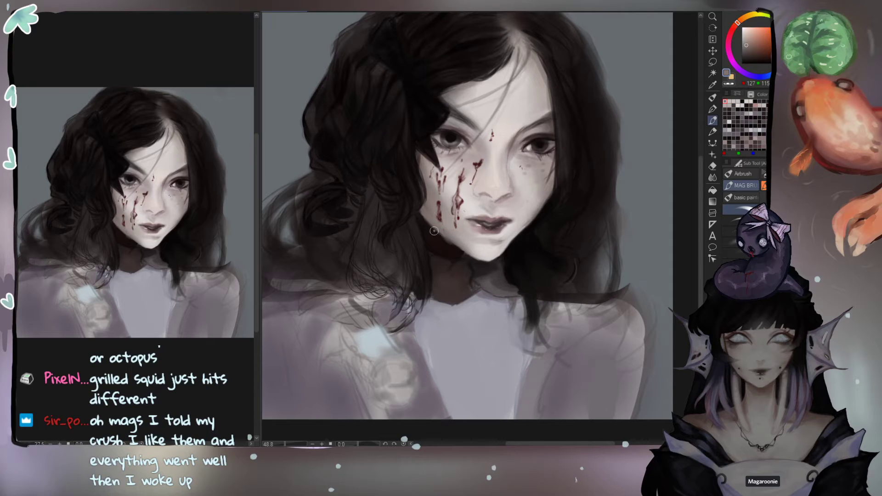
key("ctrl+z")
left_click_drag(424, 215, 461, 244)
left_click(474, 259, "alt")
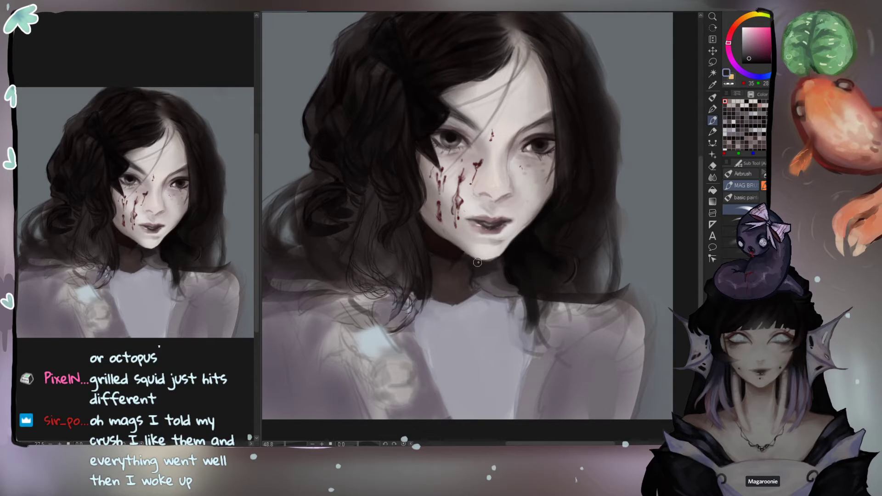
Step: Try to reshape the chin's lower edge on the bow side with sampled skin tones
left_click(481, 254, "alt")
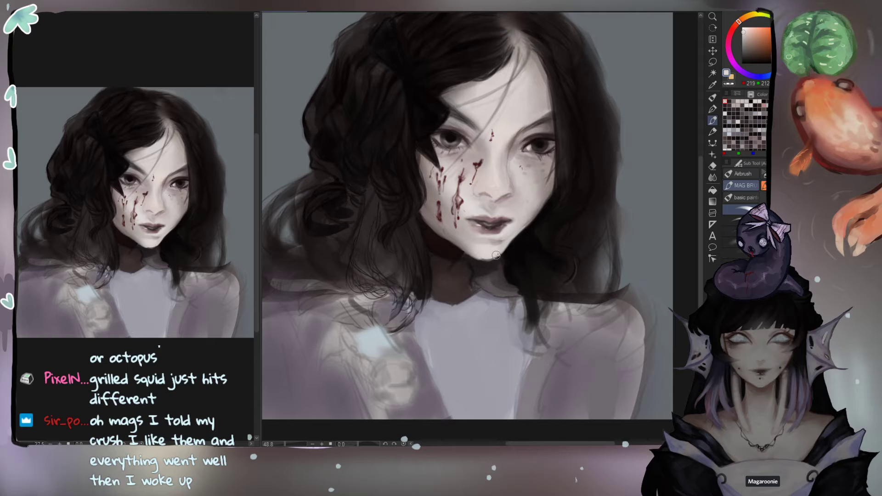
mouse_move(487, 258)
left_mouse_down()
mouse_move(446, 235)
mouse_move(472, 252)
left_mouse_up()
left_click(459, 241, "alt")
key("ctrl+z")
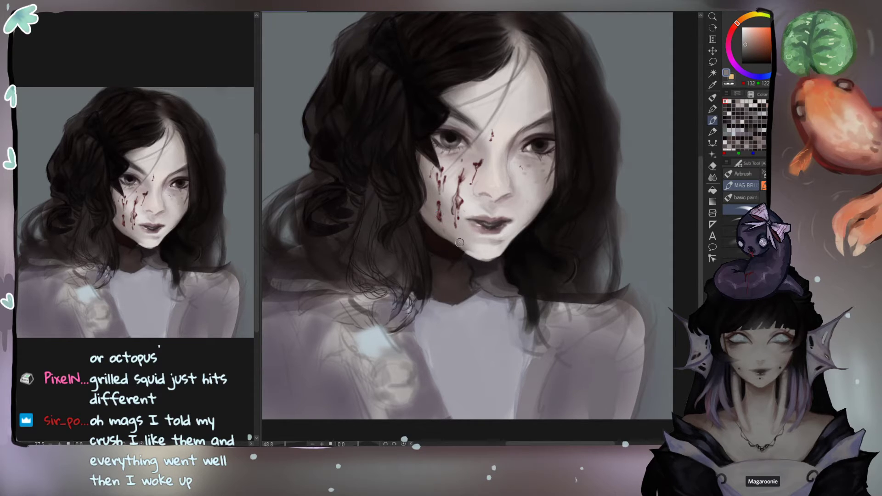
left_click(484, 255, "alt")
mouse_move(484, 256)
left_mouse_down()
mouse_move(459, 240)
mouse_move(479, 255)
mouse_move(460, 248)
left_mouse_up()
left_click(459, 240, "alt")
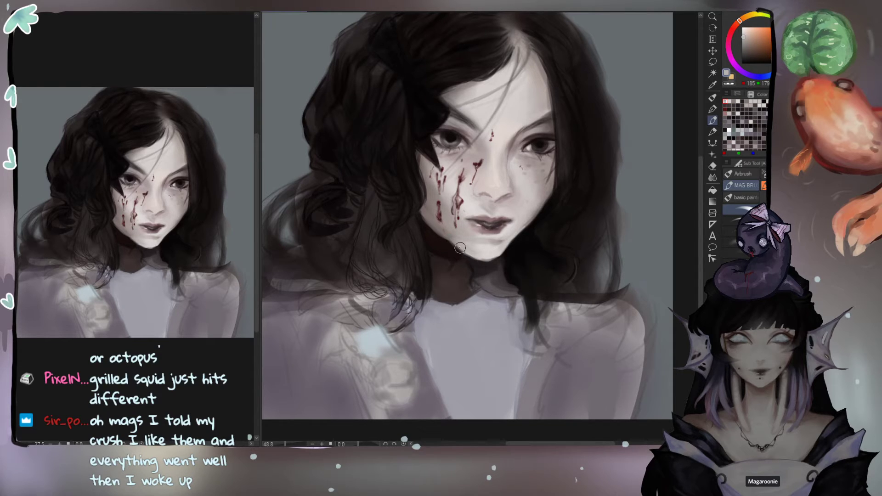
key("ctrl+z")
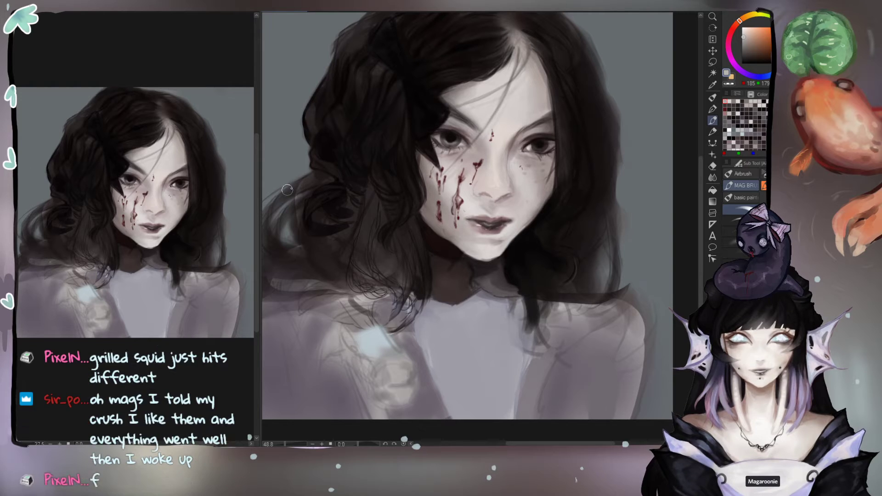
Step: Blend the jaw below the blood streaks toward the chin with sampled grey skin tones
left_click(450, 232, "alt")
left_click(450, 232, "alt")
left_click_drag(453, 239, 455, 243)
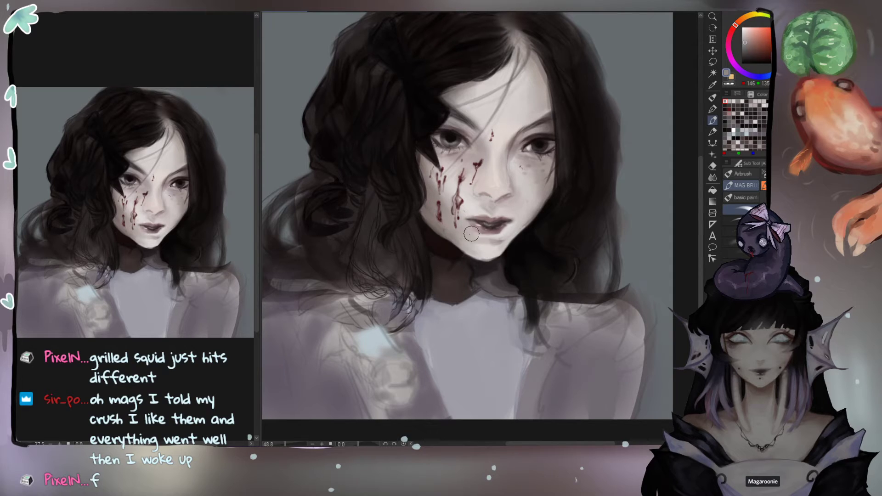
left_click_drag(451, 240, 462, 249)
left_click(479, 256, "alt")
Step: Sharpen the jaw and chin contour on both sides with sampled shadow and skin tones, using a small brush
left_click(433, 225, "alt")
left_click(441, 234, "alt")
left_click(435, 236, "alt")
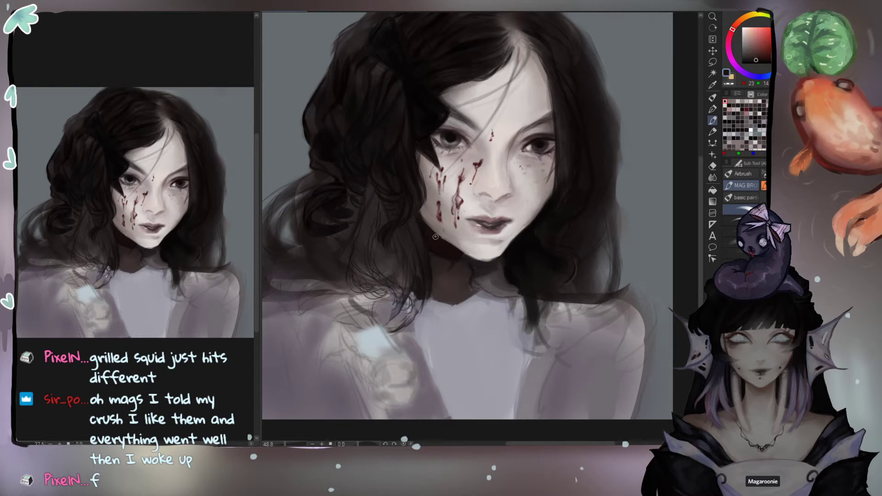
left_click(481, 258, "alt")
left_click(509, 254, "alt")
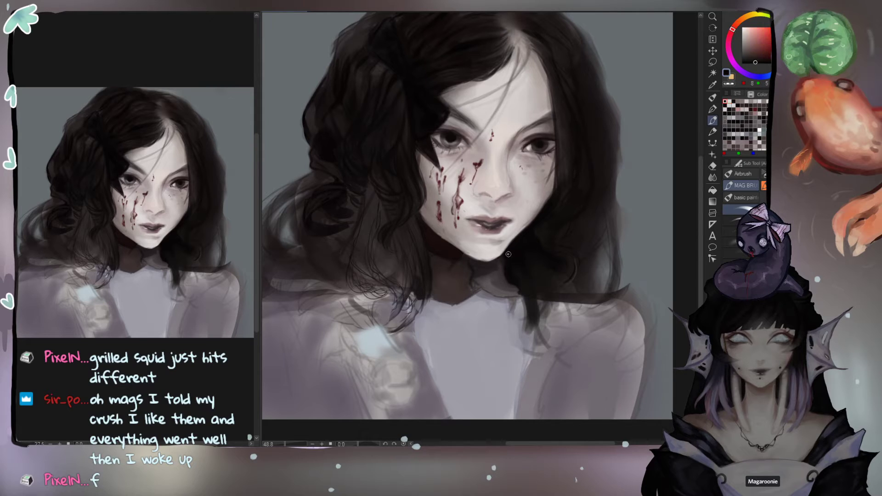
left_click(500, 260, "alt")
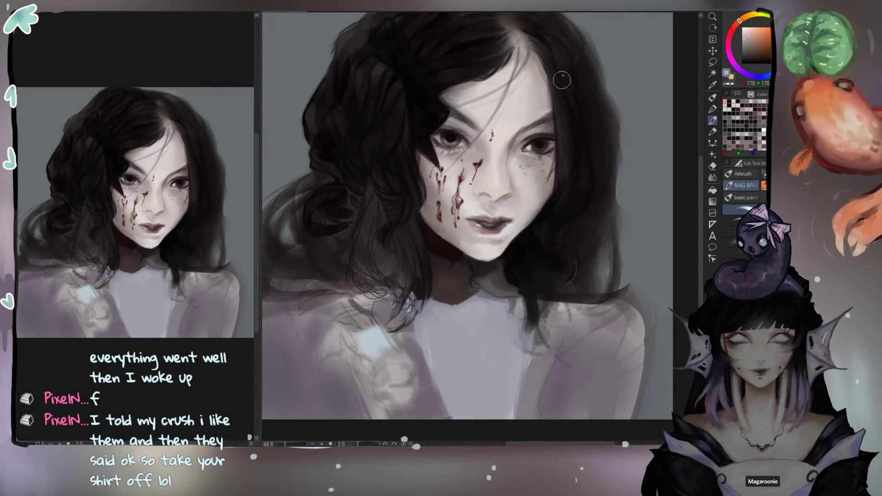
Step: Touch up the lower face and the brow opposite the bow with tones sampled from the nose and other brow
left_click(507, 196, "alt")
mouse_move(507, 197)
left_mouse_down()
mouse_move(522, 216)
mouse_move(505, 211)
mouse_move(535, 253)
mouse_move(506, 269)
mouse_move(483, 266)
mouse_move(522, 242)
mouse_move(505, 257)
left_mouse_up()
left_click(459, 117, "alt")
mouse_move(529, 125)
left_mouse_down()
mouse_move(559, 111)
mouse_move(556, 119)
left_mouse_up()
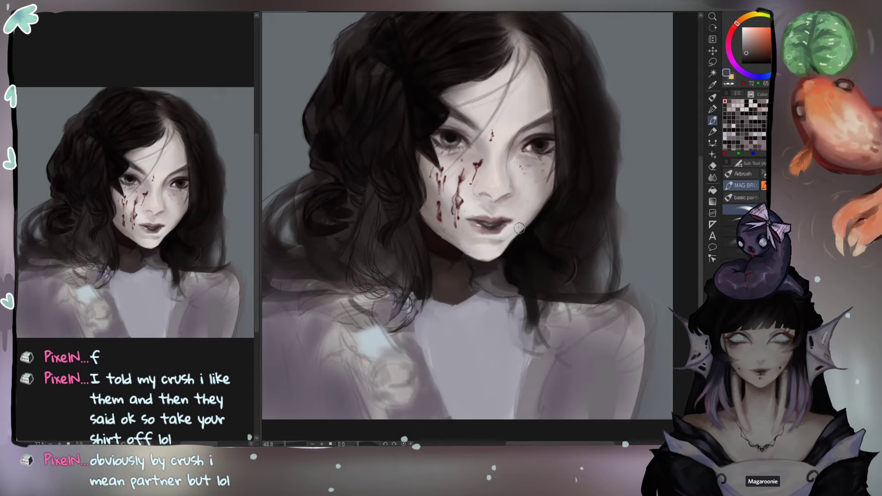
left_click(510, 147, "alt")
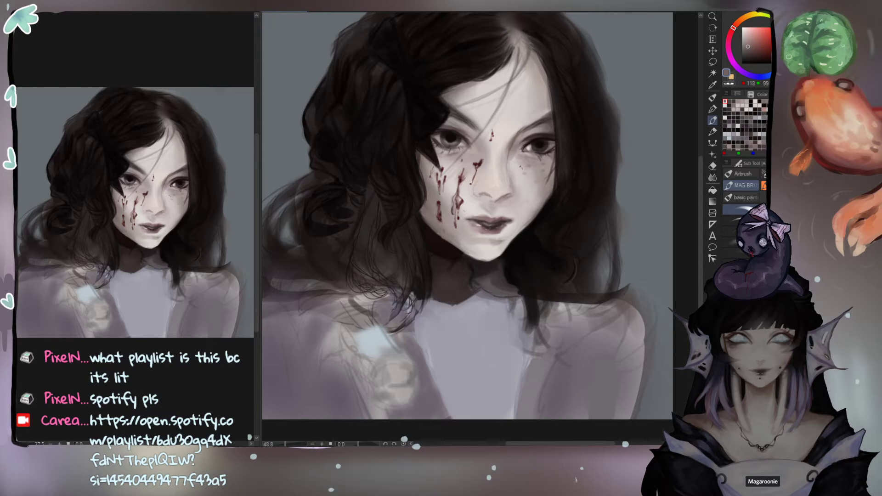
Step: Cover the pale patches on the bow-side shoulder and chest with sampled mauve, finishing with a much larger brush
left_click(322, 397, "alt")
mouse_move(378, 391)
left_mouse_down()
mouse_move(409, 407)
mouse_move(401, 387)
mouse_move(374, 391)
mouse_move(361, 375)
mouse_move(374, 367)
mouse_move(365, 355)
mouse_move(384, 346)
mouse_move(355, 341)
mouse_move(385, 354)
mouse_move(356, 341)
mouse_move(370, 333)
mouse_move(385, 360)
mouse_move(350, 323)
mouse_move(334, 325)
mouse_move(352, 319)
mouse_move(371, 336)
mouse_move(362, 300)
mouse_move(393, 336)
mouse_move(405, 315)
mouse_move(391, 326)
left_mouse_up()
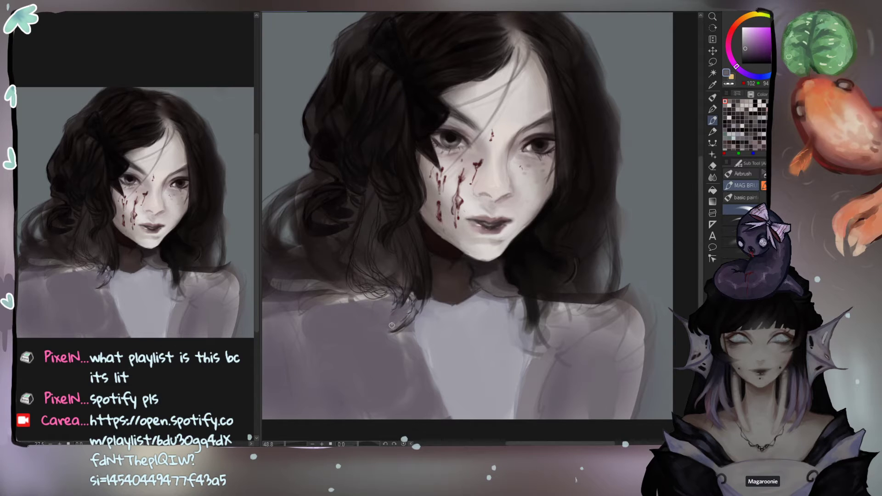
key("]")
key("]")
key("]")
key("]")
key("]")
key("]")
key("]")
key("]")
key("]")
key("]")
key("]")
key("]")
key("]")
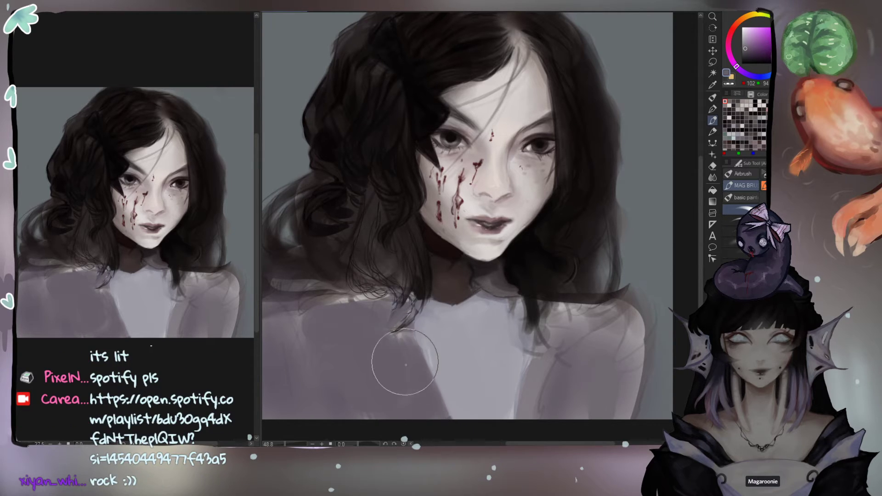
left_click_drag(402, 357, 411, 388)
Step: Clean up the bow-side jacket edge against the shirt with sampled lavender and a smaller brush
left_click(445, 373, "alt")
key("[")
key("[")
key("[")
key("[")
mouse_move(441, 343)
left_mouse_down()
mouse_move(458, 401)
mouse_move(431, 342)
mouse_move(464, 419)
left_mouse_up()
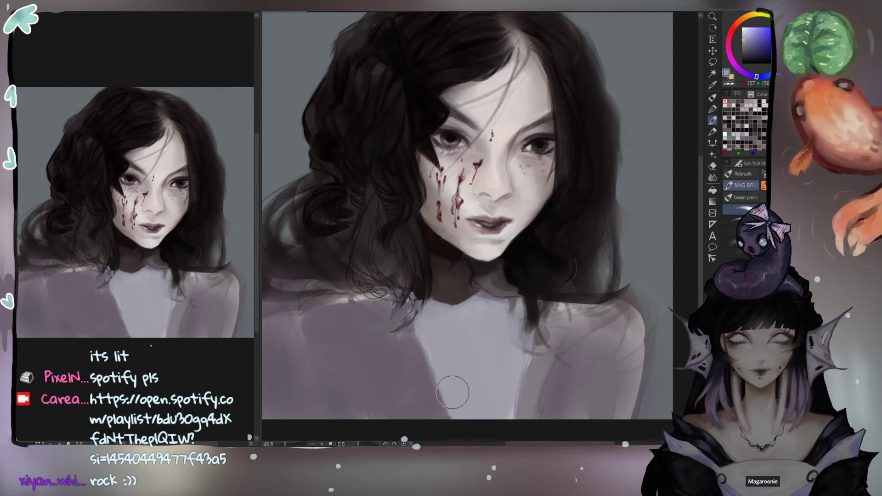
Step: Brush a lighter lavender highlight down the middle of the shirt
left_click(745, 32)
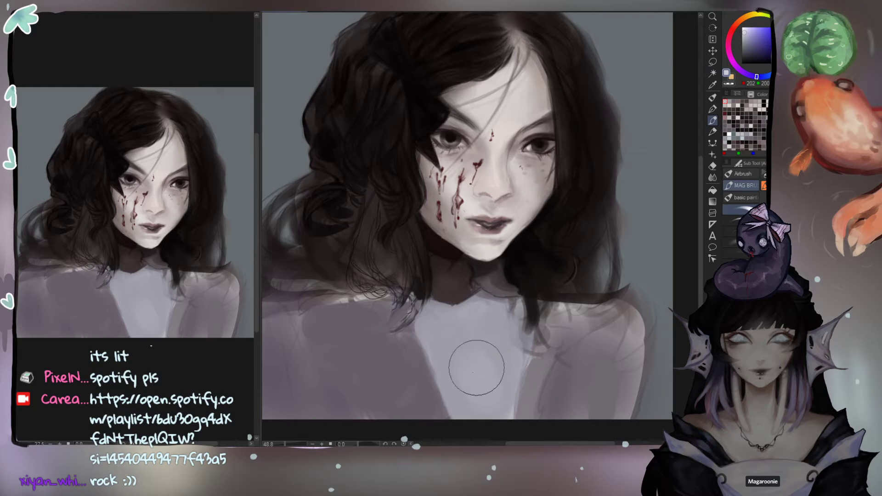
left_click_drag(475, 396, 481, 404)
left_click(490, 381, "alt")
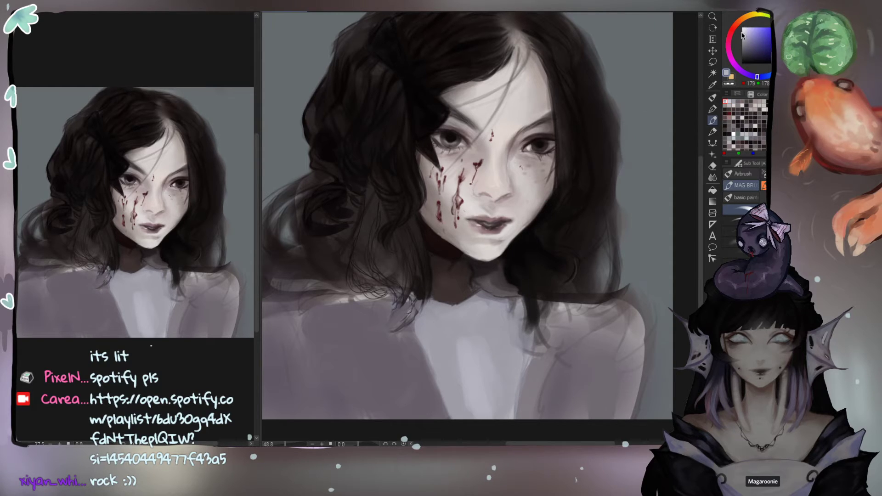
Step: Brighten the lower middle of the shirt with pale bluish white and blend it using sampled tones
left_click(766, 76)
key("bracketright")
key("bracketright")
key("bracketright")
key("bracketright")
key("bracketright")
key("bracketright")
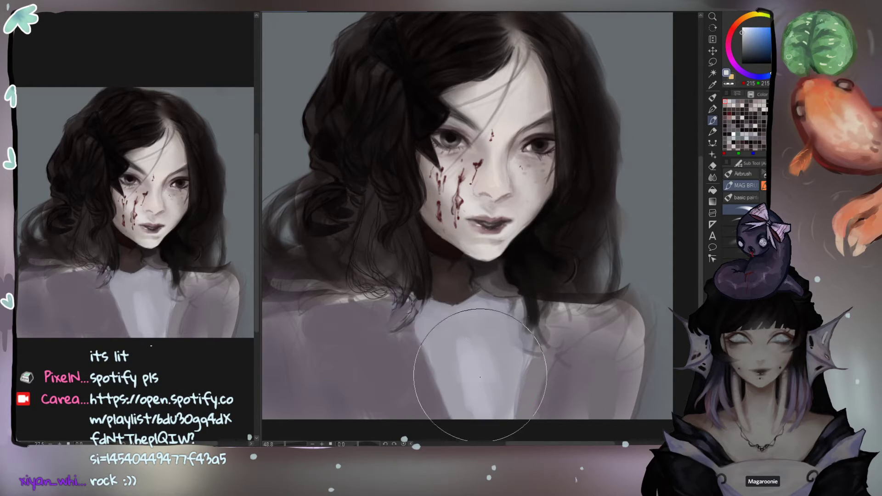
key("bracketleft")
key("bracketleft")
key("bracketleft")
key("bracketleft")
left_click_drag(480, 370, 479, 398)
left_click(479, 365, "alt")
mouse_move(487, 365)
left_mouse_down()
mouse_move(461, 366)
mouse_move(456, 357)
mouse_move(469, 407)
mouse_move(491, 399)
mouse_move(494, 379)
mouse_move(504, 414)
left_mouse_up()
Step: Spread the pale lavender highlight across the upper shirt toward the neckline and both jacket edges
left_click(735, 254)
key("bracketright")
key("bracketright")
key("bracketright")
key("bracketright")
key("bracketright")
left_click_drag(479, 346, 441, 338)
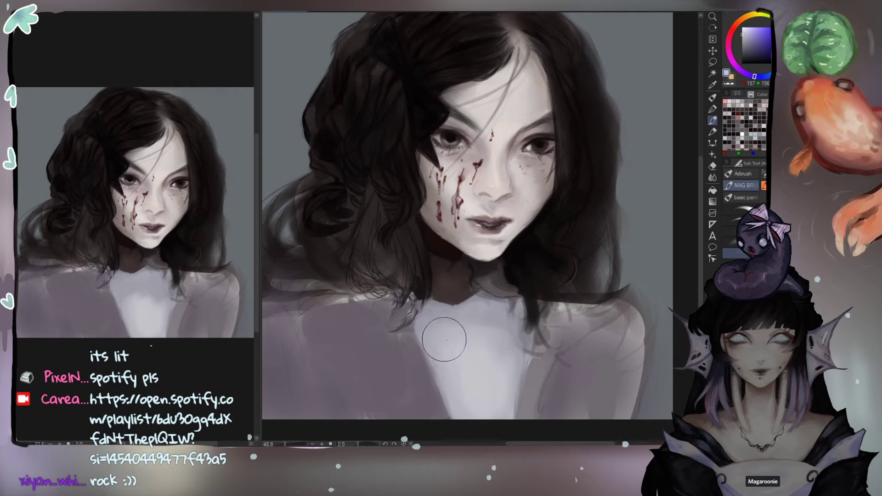
key("bracketleft")
key("bracketleft")
left_click_drag(481, 318, 500, 339)
key("bracketleft")
key("bracketleft")
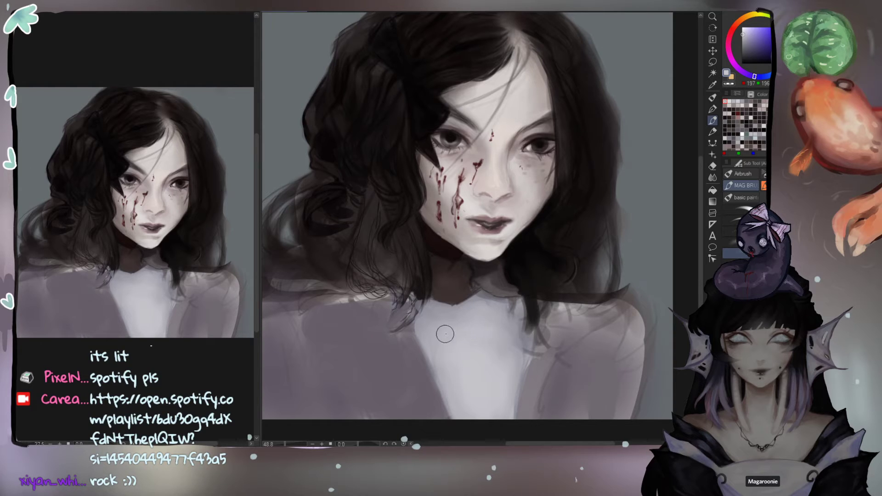
Step: Define the shirt's neckline at the base of the neck with a dark blue-violet line, using a very small brush
left_click(458, 298, "alt")
left_click_drag(458, 300, 470, 293)
left_click(753, 77)
left_click(738, 210)
key("bracketleft")
key("bracketleft")
key("bracketleft")
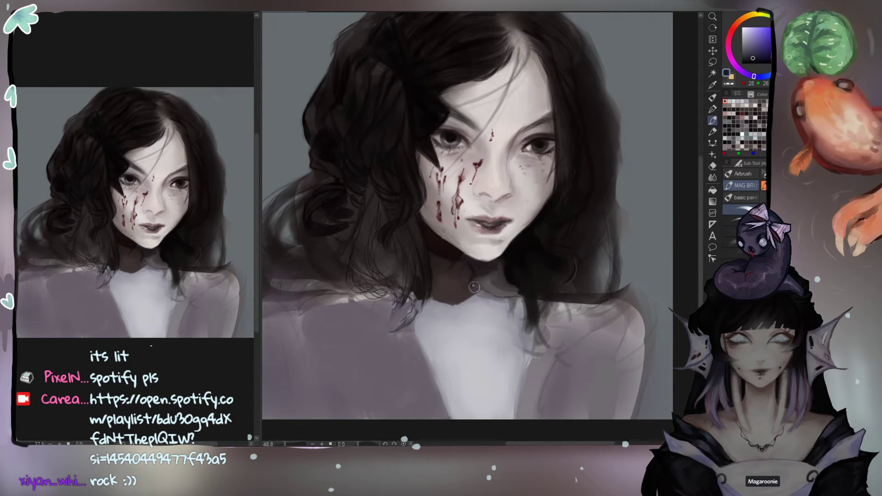
key("bracketleft")
key("bracketleft")
left_click_drag(472, 281, 469, 292)
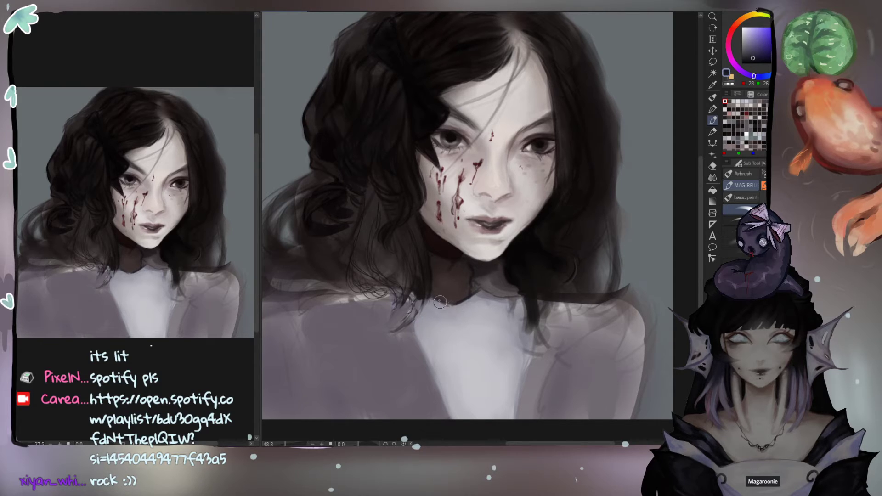
Step: Refine the shirt collar on both sides of the neck with sampled shirt and hair tones
left_click(432, 305, "alt")
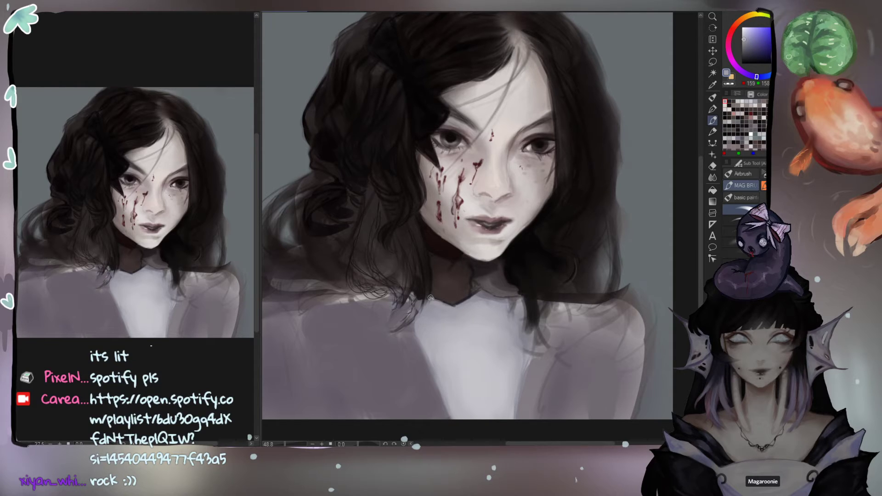
left_click(426, 287, "alt")
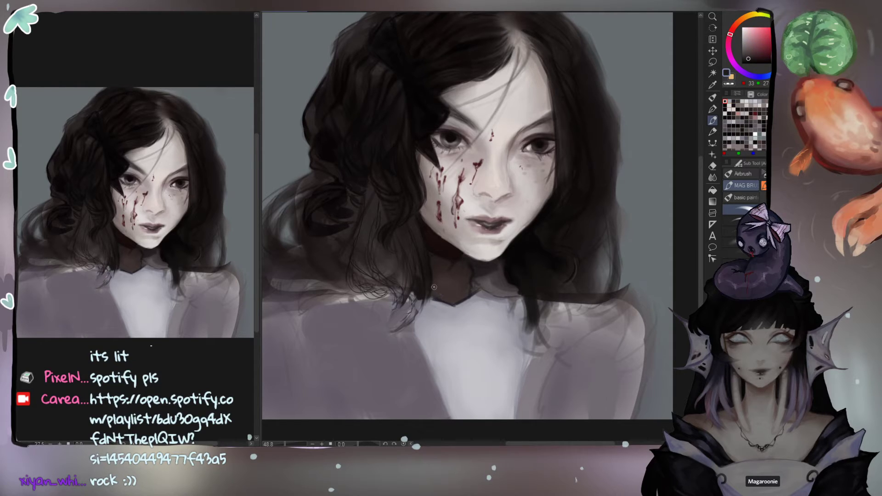
left_click(485, 299, "alt")
mouse_move(478, 296)
left_mouse_down()
mouse_move(503, 308)
mouse_move(519, 300)
mouse_move(525, 291)
mouse_move(519, 279)
mouse_move(510, 287)
mouse_move(512, 279)
mouse_move(521, 299)
mouse_move(506, 276)
mouse_move(512, 299)
left_mouse_up()
Step: Paint dark curved hair strands over the shirt on the side opposite the bow
left_click(517, 290, "alt")
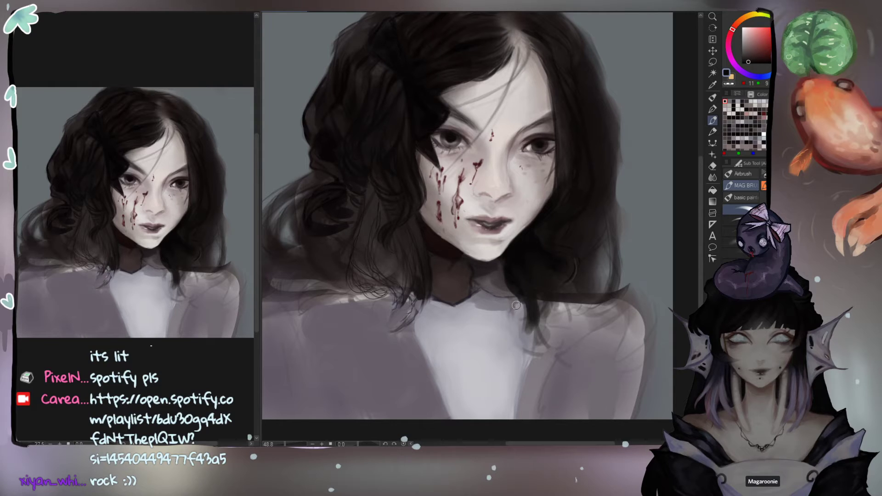
mouse_move(517, 298)
left_mouse_down()
mouse_move(496, 309)
mouse_move(506, 309)
mouse_move(493, 322)
mouse_move(503, 306)
mouse_move(494, 314)
mouse_move(504, 334)
mouse_move(504, 306)
mouse_move(513, 305)
mouse_move(499, 332)
mouse_move(502, 322)
mouse_move(510, 349)
left_mouse_up()
key("ctrl+z")
mouse_move(523, 313)
left_mouse_down()
mouse_move(510, 346)
mouse_move(531, 304)
mouse_move(505, 357)
left_mouse_up()
Step: Draw the curved lapel edge on the chest opposite the bow in a darkened mauve
left_click(532, 362, "alt")
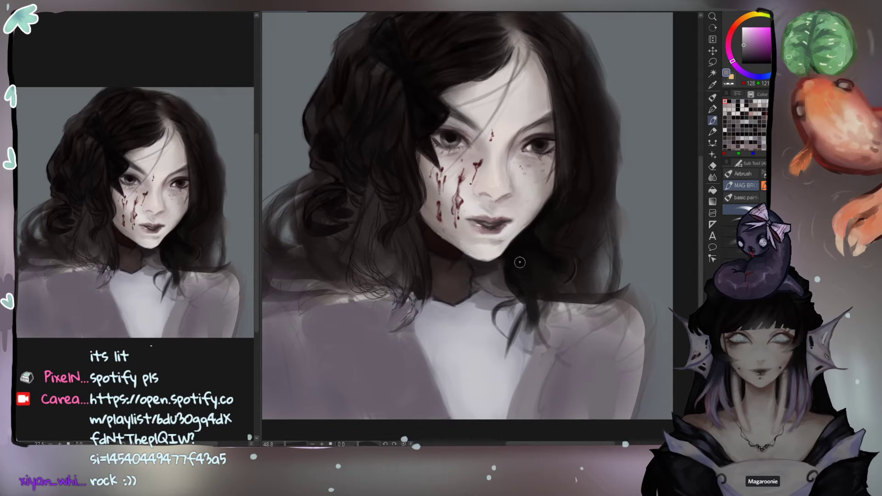
left_click(544, 335, "alt")
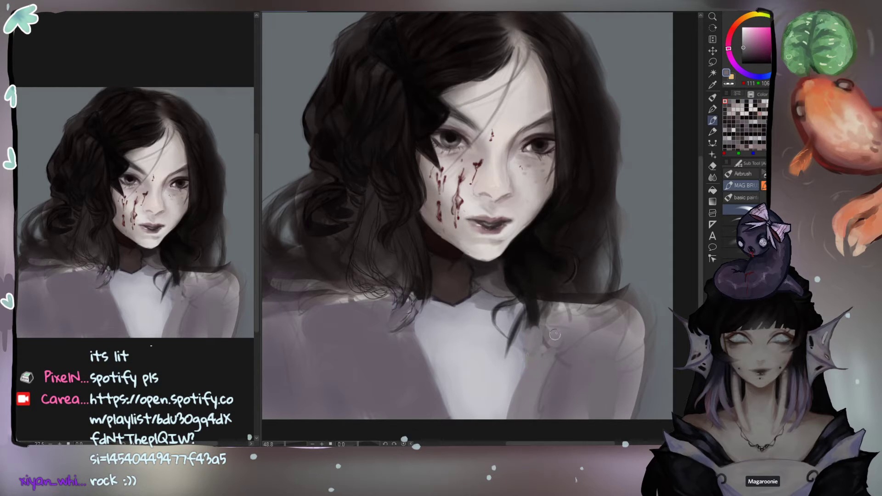
left_click(746, 53)
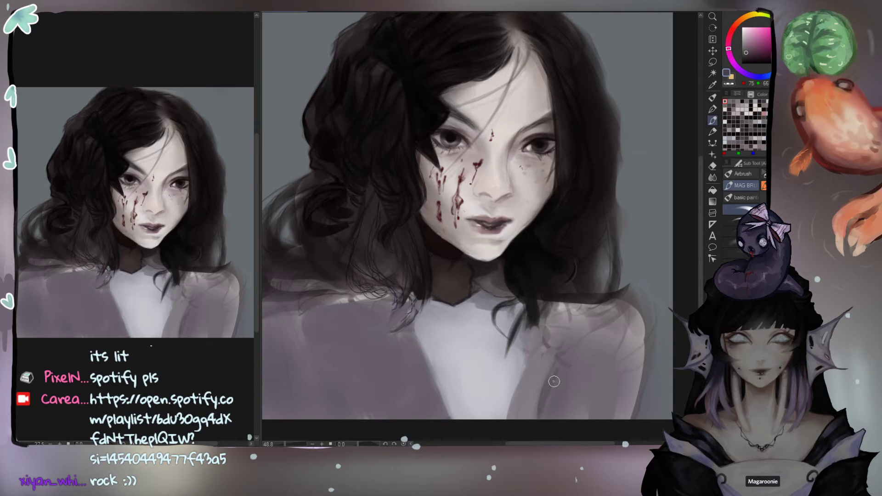
mouse_move(542, 395)
left_mouse_down()
mouse_move(581, 343)
mouse_move(555, 373)
mouse_move(598, 344)
left_mouse_up()
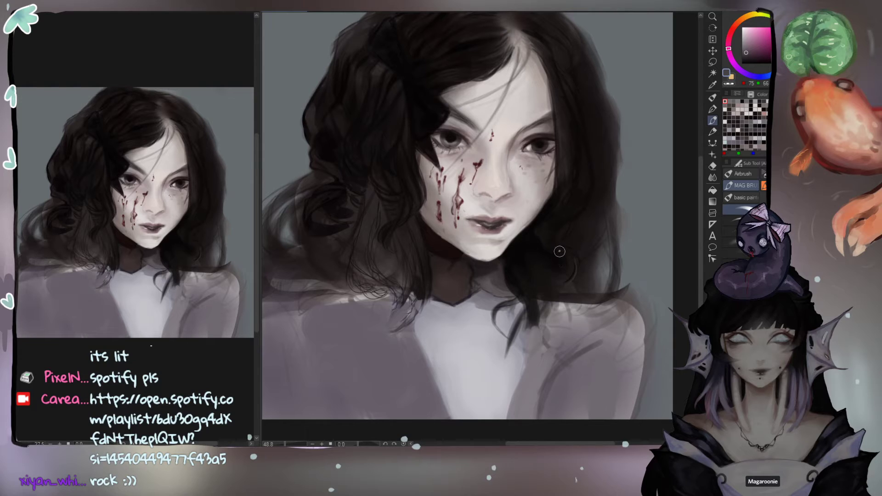
left_click_drag(585, 308, 605, 345)
key("ctrl+z")
key("ctrl+z")
Step: Fill the upper chest opposite the bow with dark mauve below the hair ends
left_click_drag(570, 279, 609, 342)
left_click_drag(588, 300, 608, 338)
mouse_move(563, 278)
left_mouse_down()
mouse_move(591, 302)
mouse_move(571, 296)
mouse_move(565, 336)
mouse_move(587, 328)
mouse_move(551, 296)
mouse_move(575, 316)
left_mouse_up()
key("bracketright")
key("bracketright")
key("bracketright")
key("bracketright")
key("bracketright")
key("bracketright")
key("bracketright")
key("bracketright")
key("bracketleft")
key("bracketleft")
key("bracketleft")
key("bracketleft")
key("bracketleft")
key("bracketleft")
key("bracketleft")
key("bracketleft")
key("bracketleft")
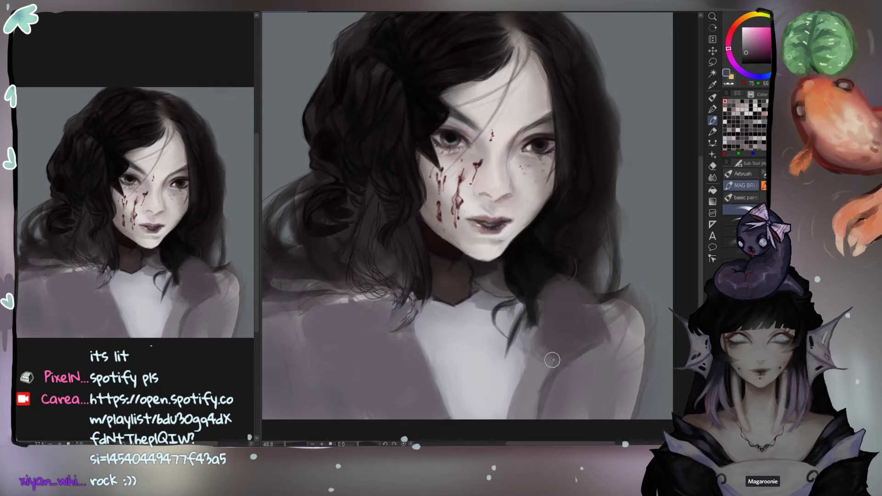
Step: Raise the shoulder opposite the bow and extend its sleeve outward with sampled pale and mid mauve
left_click(633, 334, "alt")
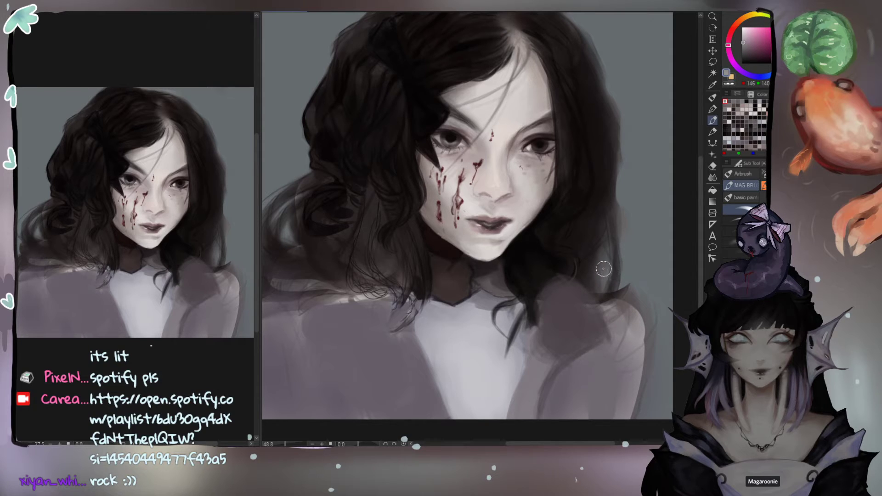
mouse_move(596, 271)
left_mouse_down()
mouse_move(618, 325)
mouse_move(631, 324)
mouse_move(604, 280)
mouse_move(625, 304)
mouse_move(621, 317)
mouse_move(604, 295)
mouse_move(625, 304)
mouse_move(630, 333)
left_mouse_up()
left_click(616, 321, "alt")
key("bracketright")
key("bracketright")
key("bracketright")
key("bracketright")
left_click(598, 340, "alt")
key("bracketleft")
key("bracketleft")
key("bracketleft")
key("bracketleft")
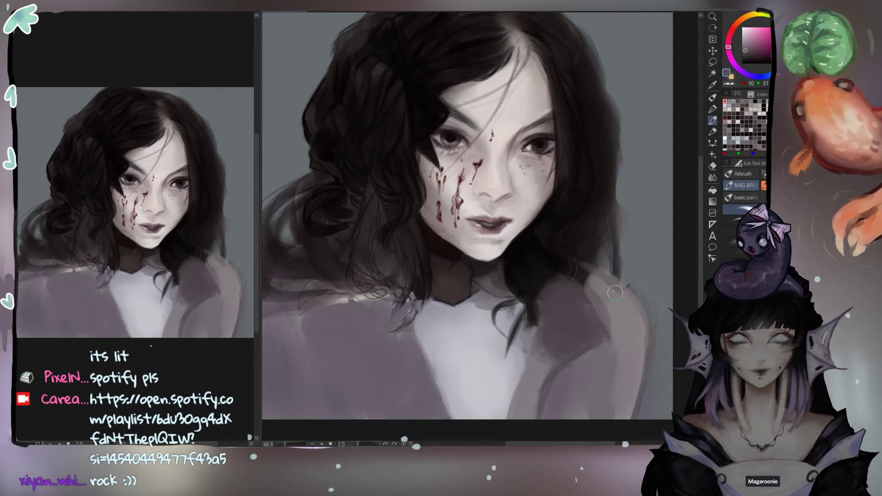
mouse_move(595, 266)
left_mouse_down()
mouse_move(633, 334)
mouse_move(634, 386)
mouse_move(620, 277)
mouse_move(628, 280)
mouse_move(616, 277)
mouse_move(639, 296)
left_mouse_up()
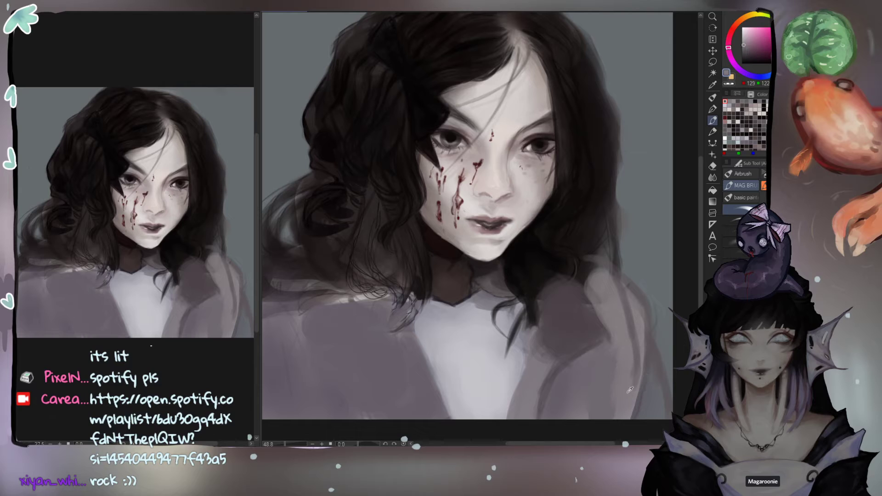
Step: Darken the shoulder beneath the hair opposite the bow with a deeper mauve
left_click(651, 410, "alt")
left_click(746, 52)
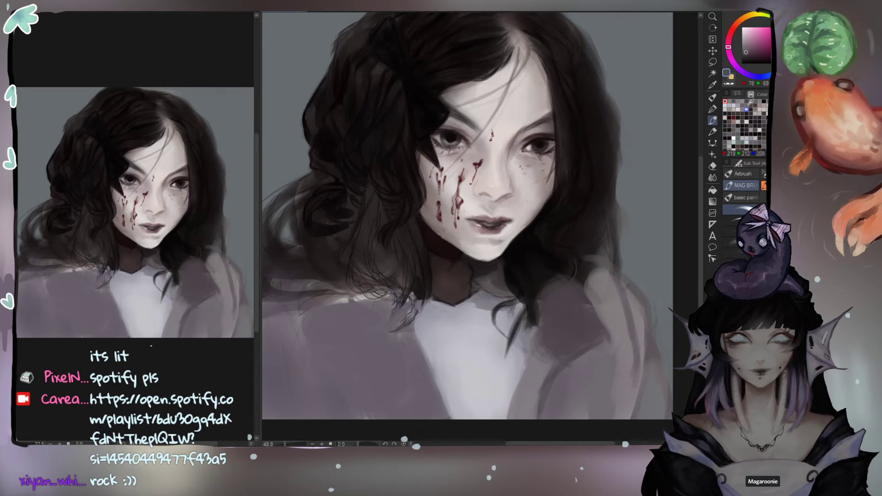
left_click(739, 69)
mouse_move(587, 315)
left_mouse_down()
mouse_move(560, 377)
mouse_move(571, 371)
mouse_move(608, 391)
mouse_move(603, 360)
mouse_move(591, 413)
mouse_move(633, 356)
mouse_move(628, 334)
mouse_move(652, 421)
mouse_move(622, 298)
mouse_move(629, 319)
mouse_move(586, 282)
mouse_move(569, 246)
mouse_move(582, 234)
mouse_move(572, 228)
mouse_move(608, 256)
mouse_move(595, 241)
mouse_move(579, 285)
mouse_move(613, 244)
mouse_move(596, 262)
mouse_move(617, 271)
mouse_move(601, 270)
mouse_move(600, 260)
mouse_move(583, 317)
left_mouse_up()
Step: Paint dark hair locks falling over the shoulder opposite the bow with sampled dark brown
left_click(581, 234, "alt")
key("bracketleft")
key("bracketleft")
key("bracketright")
key("bracketright")
left_click_drag(594, 257, 574, 284)
key("ctrl+z")
key("bracketleft")
key("bracketleft")
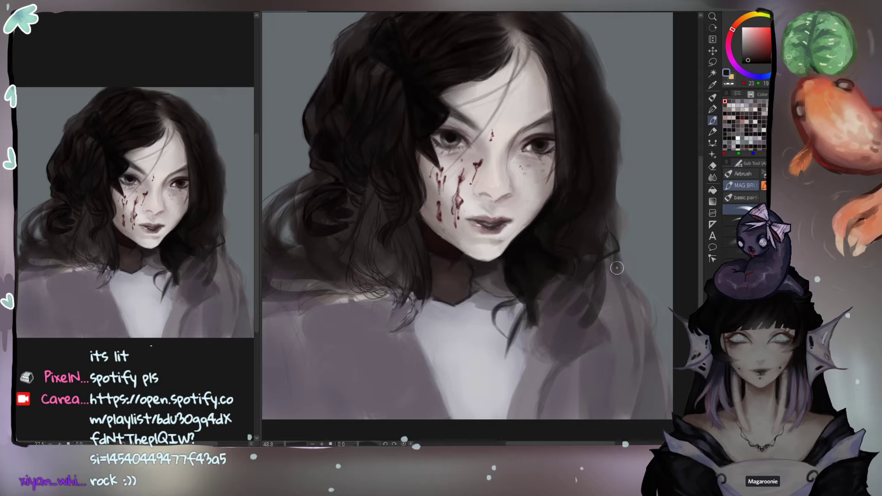
left_click_drag(619, 268, 614, 307)
mouse_move(616, 274)
left_mouse_down()
mouse_move(614, 328)
mouse_move(614, 313)
mouse_move(638, 345)
left_mouse_up()
Step: Add thinner curling strands at the hair ends over that shoulder, redoing unsatisfying strokes
key("bracketleft")
left_click_drag(611, 307, 611, 327)
mouse_move(620, 255)
left_mouse_down()
mouse_move(635, 308)
mouse_move(607, 336)
left_mouse_up()
key("ctrl+z")
mouse_move(604, 292)
left_mouse_down()
mouse_move(603, 332)
mouse_move(613, 341)
left_mouse_up()
key("ctrl+z")
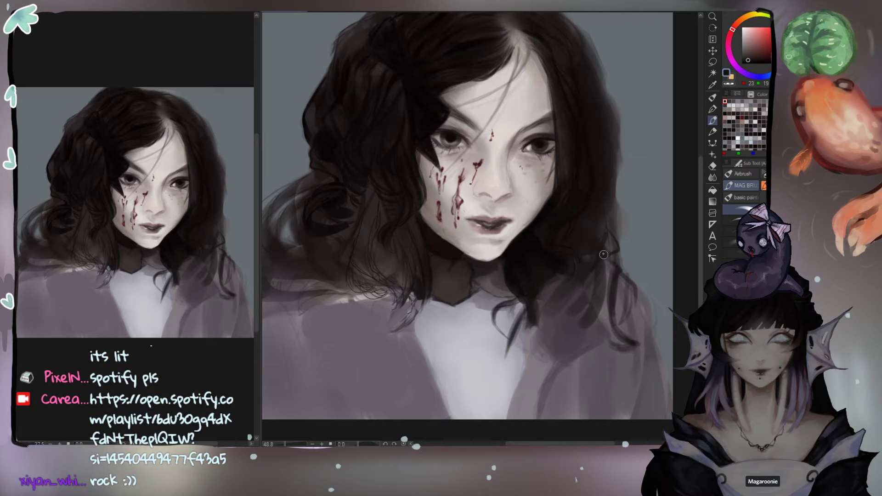
left_click_drag(612, 265, 572, 330)
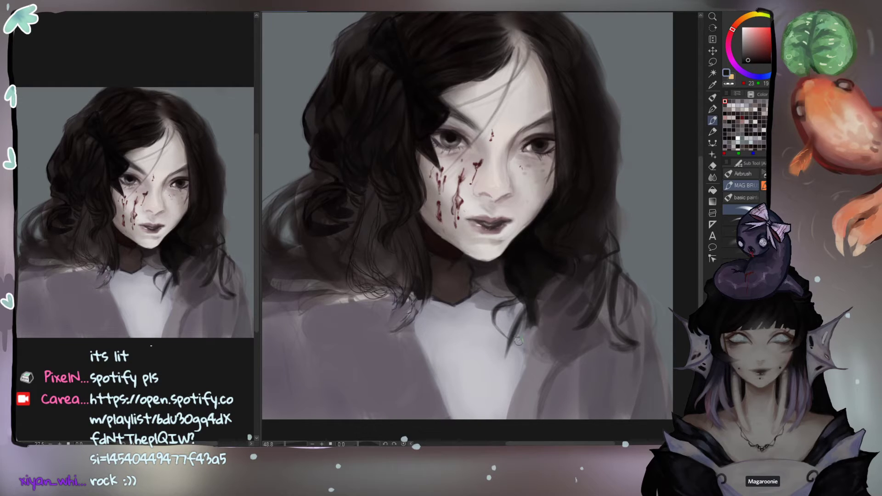
Step: Sketch a thin dark curve for the lapel fold on the jacket side opposite the bow
left_click_drag(534, 417, 575, 361)
key("ctrl+z")
mouse_move(538, 417)
left_mouse_down()
mouse_move(569, 363)
mouse_move(545, 393)
mouse_move(592, 353)
mouse_move(577, 357)
mouse_move(606, 342)
left_mouse_up()
Step: Sketch the bow-side jacket opening and notched lapel with thin dark lines
left_click_drag(459, 313, 491, 305)
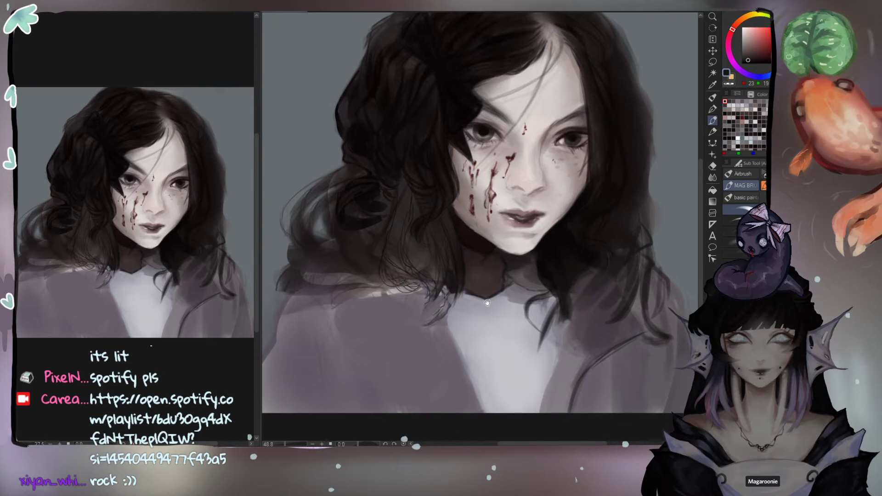
left_click_drag(435, 387, 460, 412)
left_click_drag(446, 353, 457, 382)
left_click_drag(417, 292, 420, 301)
left_click_drag(343, 306, 342, 382)
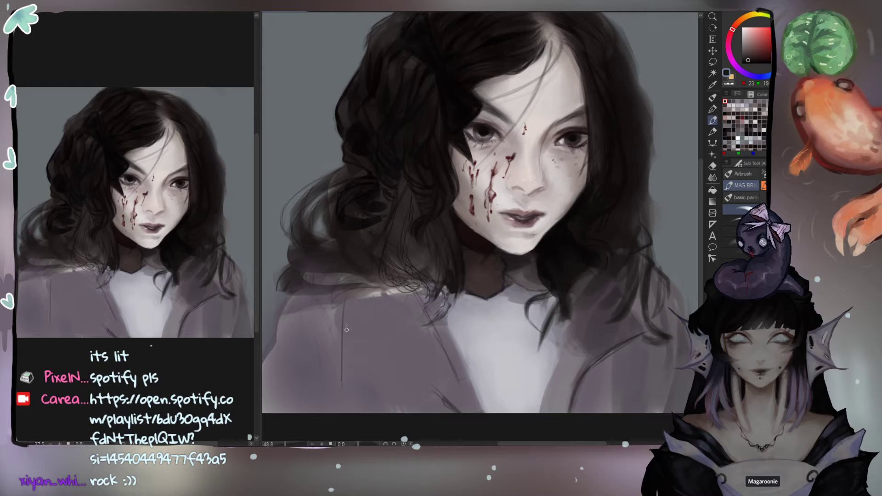
mouse_move(344, 343)
left_mouse_down()
mouse_move(360, 420)
mouse_move(355, 411)
mouse_move(411, 374)
left_mouse_up()
mouse_move(351, 324)
left_mouse_down()
mouse_move(351, 374)
mouse_move(362, 392)
mouse_move(442, 363)
left_mouse_up()
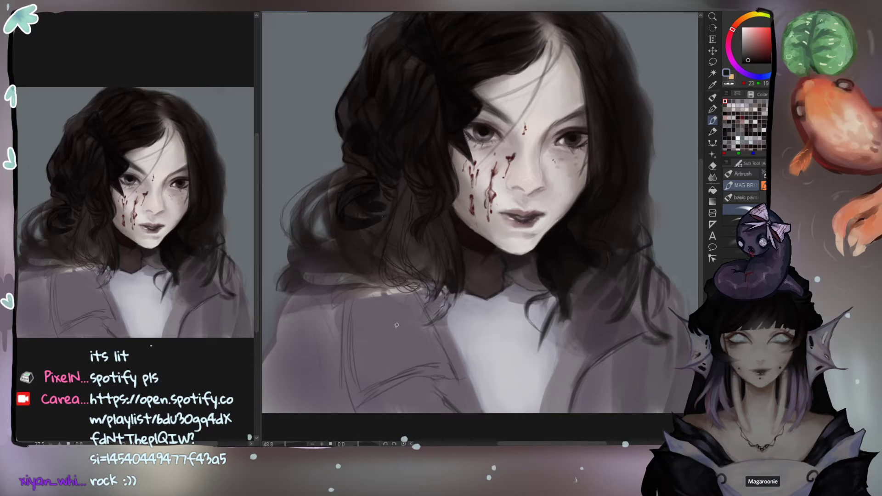
mouse_move(380, 311)
left_mouse_down()
mouse_move(413, 351)
mouse_move(432, 346)
left_mouse_up()
Step: Sketch the sleeve seam and outer shoulder contour on the bow side of the jacket
mouse_move(312, 312)
left_mouse_down()
mouse_move(336, 301)
mouse_move(311, 319)
mouse_move(324, 396)
left_mouse_up()
key("ctrl+z")
key("ctrl+z")
left_click_drag(313, 342, 331, 415)
left_click_drag(284, 315, 270, 345)
Step: Sketch sleeve folds and lapel lines opposite the bow, adding a small accent to the bow-side lapel
left_click_drag(480, 252, 398, 240)
mouse_move(590, 268)
left_mouse_down()
mouse_move(596, 317)
mouse_move(577, 397)
left_mouse_up()
mouse_move(597, 307)
left_mouse_down()
mouse_move(611, 335)
mouse_move(584, 388)
left_mouse_up()
left_click_drag(613, 362, 615, 401)
left_click_drag(611, 376, 609, 404)
mouse_move(561, 347)
left_mouse_down()
mouse_move(602, 319)
mouse_move(585, 353)
mouse_move(615, 315)
left_mouse_up()
left_click_drag(505, 268, 561, 286)
left_click_drag(375, 380, 391, 382)
Step: Define the bow-side shirt collar beside the hair ends with a dark stroke and sampled grey-violet shading
mouse_move(460, 211)
left_mouse_down()
mouse_move(467, 229)
mouse_move(448, 202)
left_mouse_up()
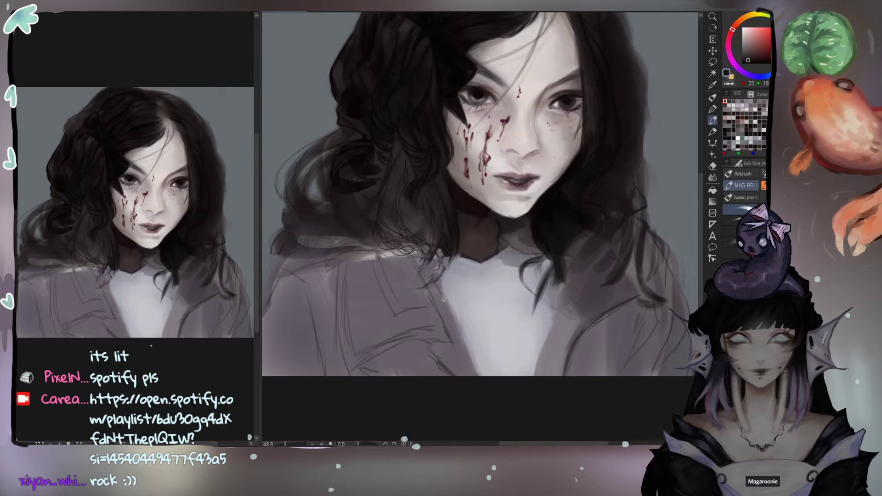
left_click_drag(438, 280, 441, 300)
left_click(455, 267, "alt")
left_click_drag(456, 265, 444, 287)
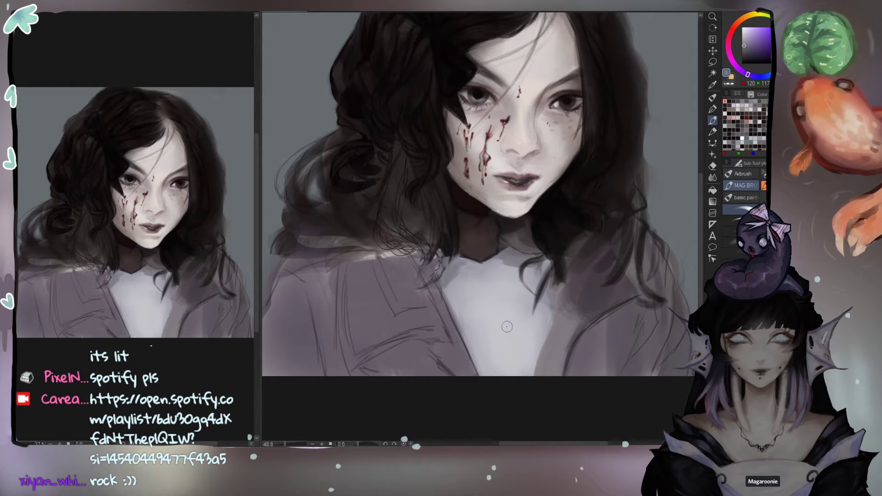
Step: Dab blood spots on the lower shirt with dark red sampled from the blood on the cheek
left_click(505, 121, "alt")
left_click_drag(505, 121, 509, 118)
left_click(507, 120, "alt")
left_click(506, 121, "alt")
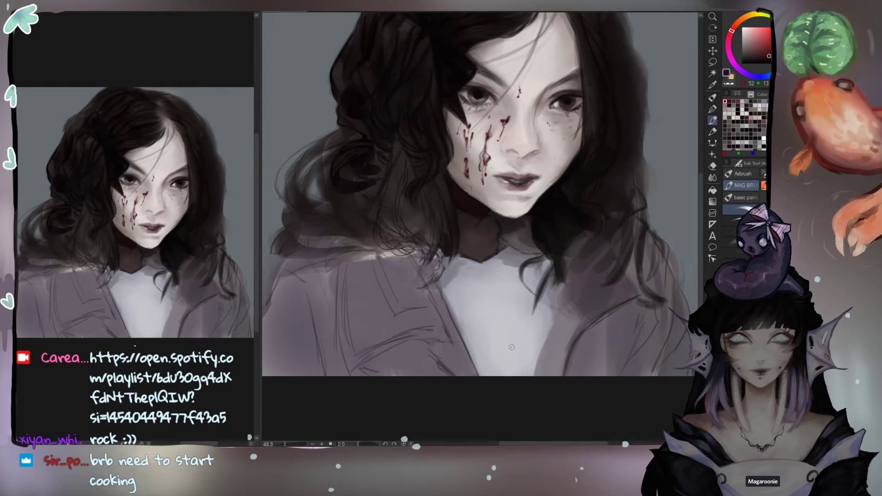
left_click_drag(510, 347, 512, 348)
left_click(524, 366)
left_click(523, 336)
left_click_drag(511, 374, 511, 376)
Step: Scatter smaller dark red blood spots up the shirt toward the collar and bow-side jacket edge
left_click(474, 344)
left_click(496, 326)
left_click(500, 299)
left_click(499, 293)
left_click(508, 297)
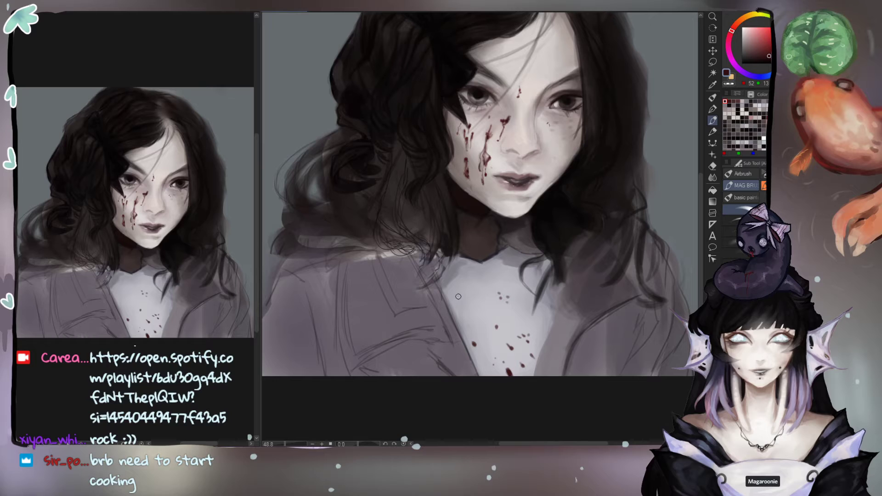
left_click(465, 280)
left_click(475, 296)
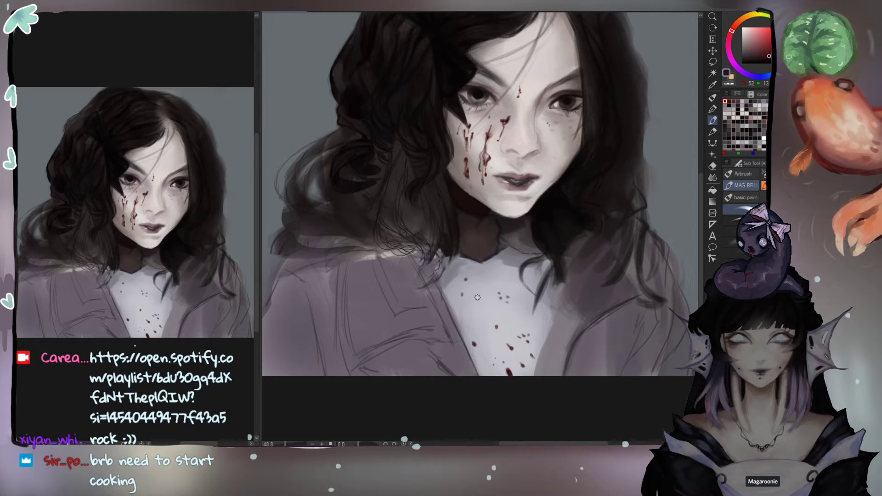
Step: Dab more dark red blood spots on the upper shirt, deepen existing ones, and stain the lower bow-side jacket edge
left_click(470, 287)
left_click(480, 287)
left_click(730, 242)
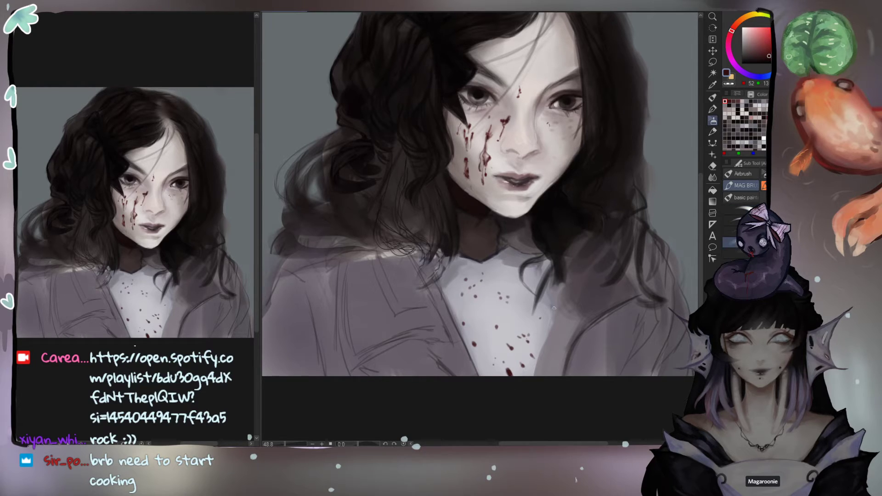
left_click(735, 253)
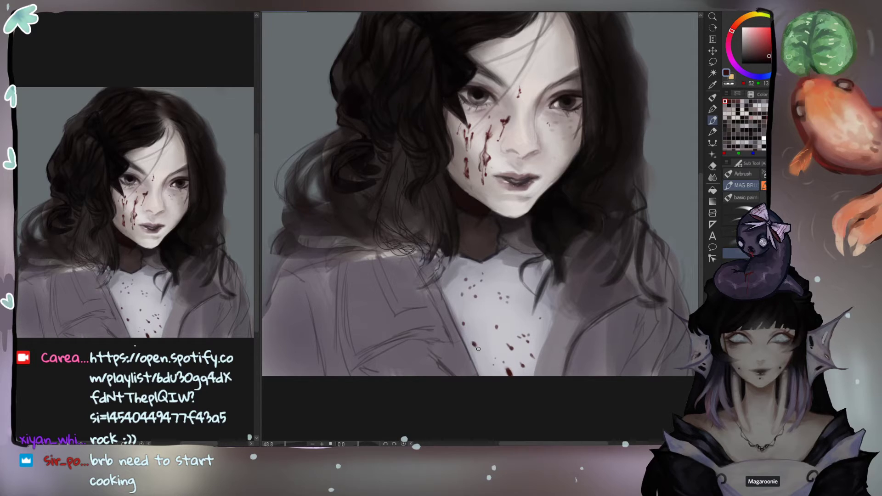
left_click(496, 326)
left_click_drag(497, 327, 502, 341)
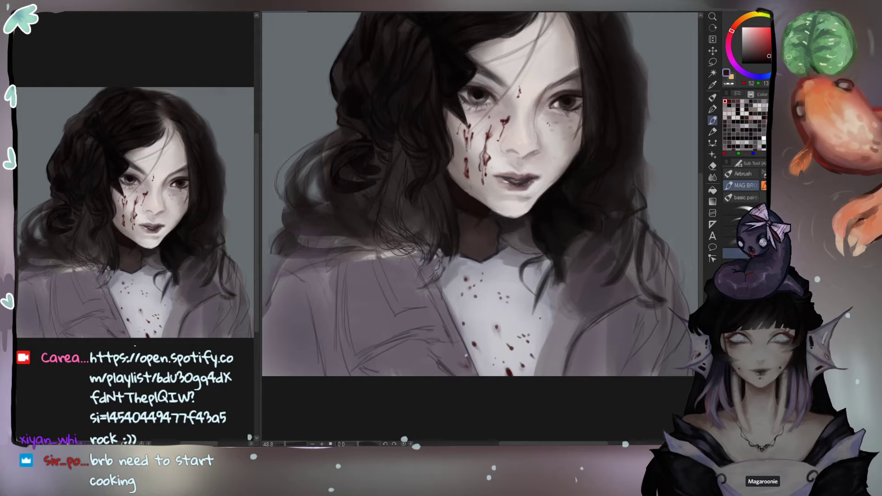
mouse_move(468, 356)
left_mouse_down()
mouse_move(473, 367)
mouse_move(462, 362)
left_mouse_up()
Step: Sample a near-black from the dark area beside the bow and set up a fine brush for sketching
left_click(447, 85, "alt")
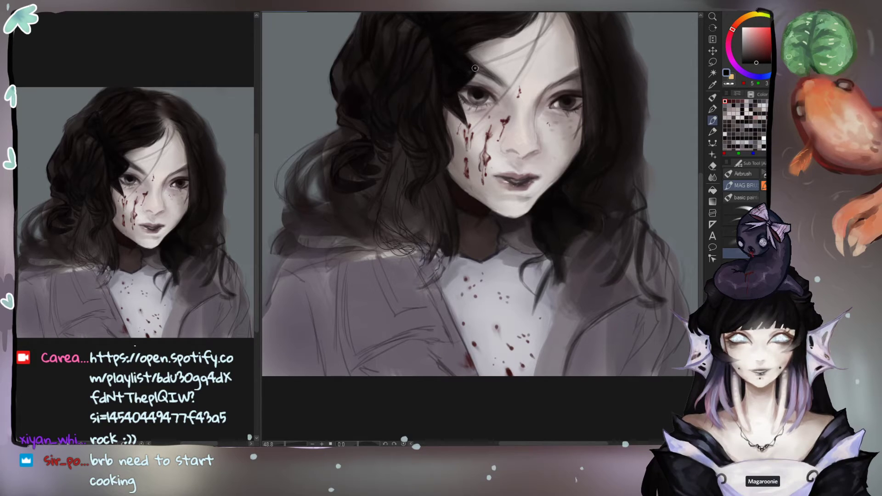
left_click(726, 210)
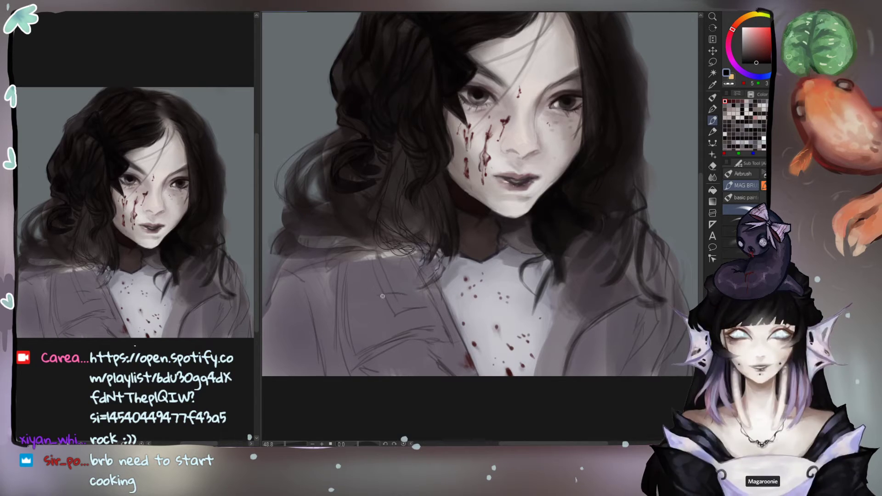
Step: Try to sketch a boxy outline with a small circle below it on the bow-side jacket front
mouse_move(392, 299)
left_mouse_down()
mouse_move(416, 299)
mouse_move(386, 302)
left_mouse_up()
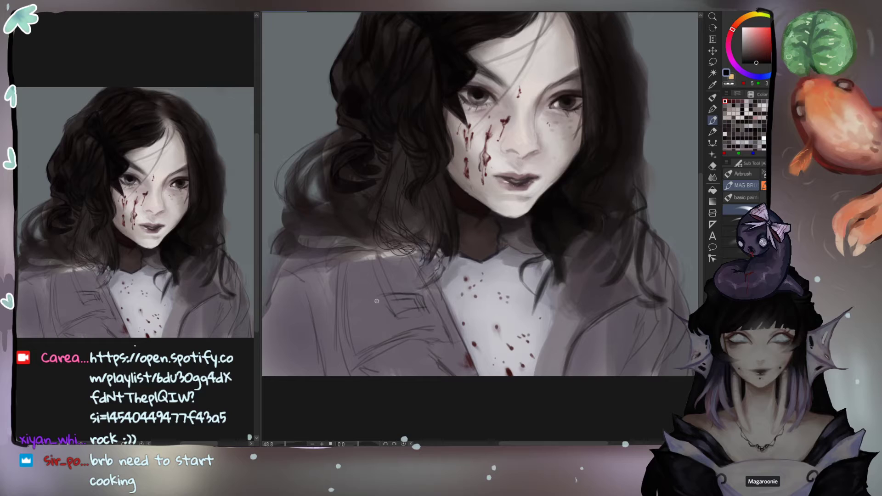
mouse_move(364, 322)
left_mouse_down()
mouse_move(371, 300)
mouse_move(359, 333)
left_mouse_up()
key("ctrl+z")
left_click_drag(426, 304, 429, 330)
mouse_move(394, 325)
left_mouse_down()
mouse_move(404, 352)
mouse_move(427, 355)
mouse_move(432, 343)
mouse_move(417, 343)
mouse_move(426, 357)
left_mouse_up()
key("ctrl+z")
key("ctrl+z")
mouse_move(433, 346)
left_mouse_down()
mouse_move(423, 375)
mouse_move(420, 351)
mouse_move(435, 361)
mouse_move(430, 355)
mouse_move(409, 357)
mouse_move(434, 346)
mouse_move(424, 376)
mouse_move(425, 346)
left_mouse_up()
key("ctrl+z")
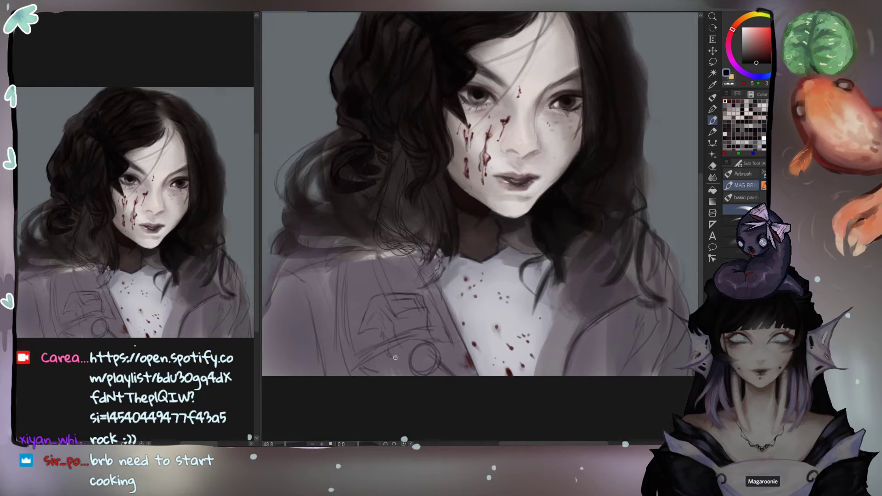
Step: Clear the boxy sketch from the bow-side jacket front
key("ctrl+z")
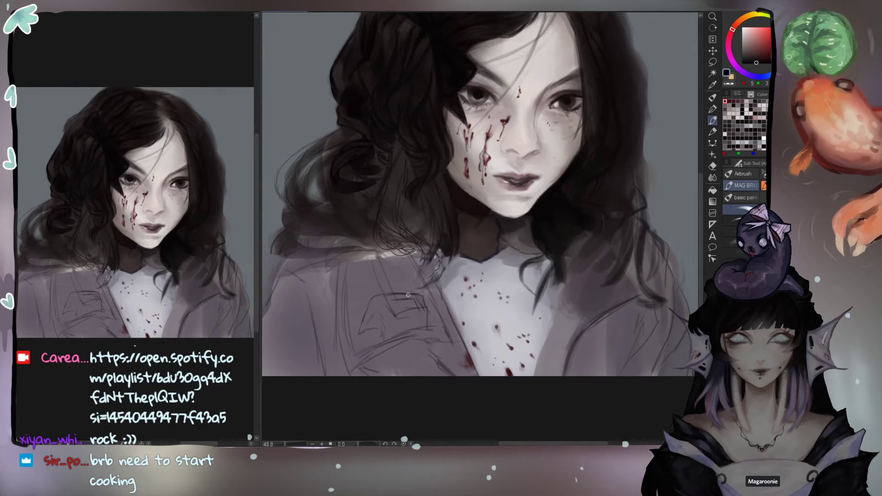
key("e")
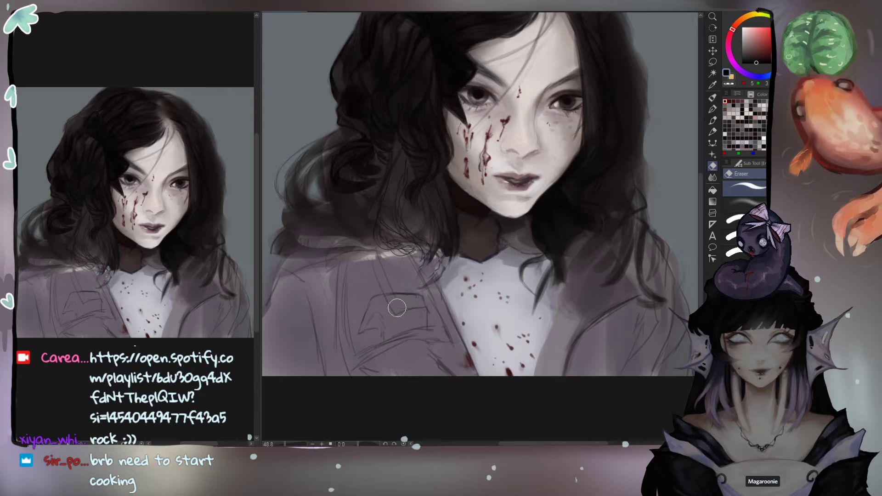
key("b")
mouse_move(390, 302)
left_mouse_down()
mouse_move(416, 299)
mouse_move(425, 312)
left_mouse_up()
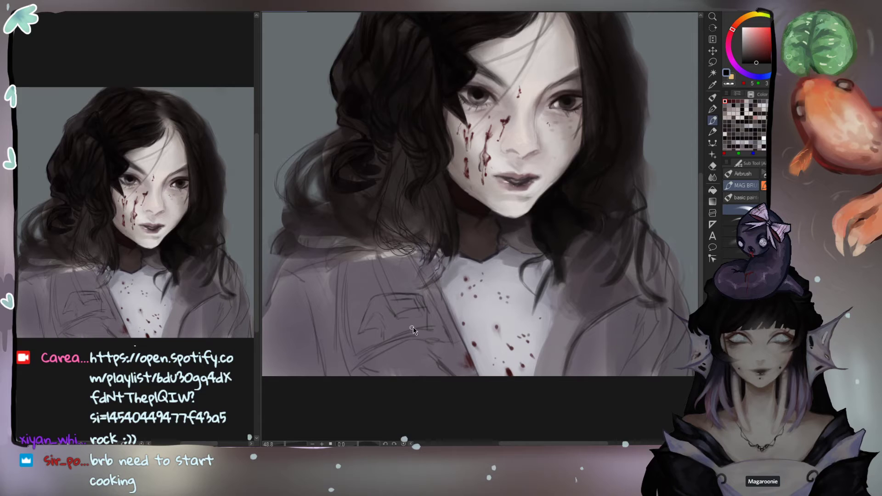
key("e")
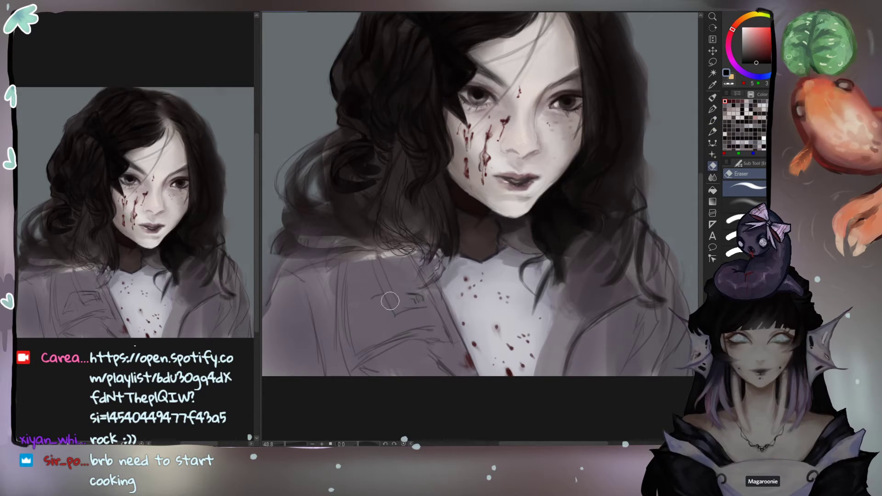
key("p")
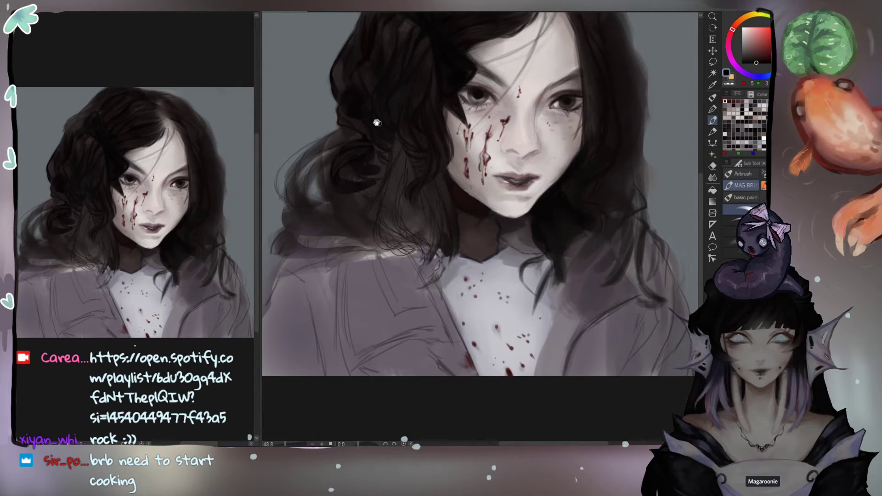
Step: Sketch two nested circles in the empty grey background beside the bow-side hair
left_click_drag(378, 123, 461, 191)
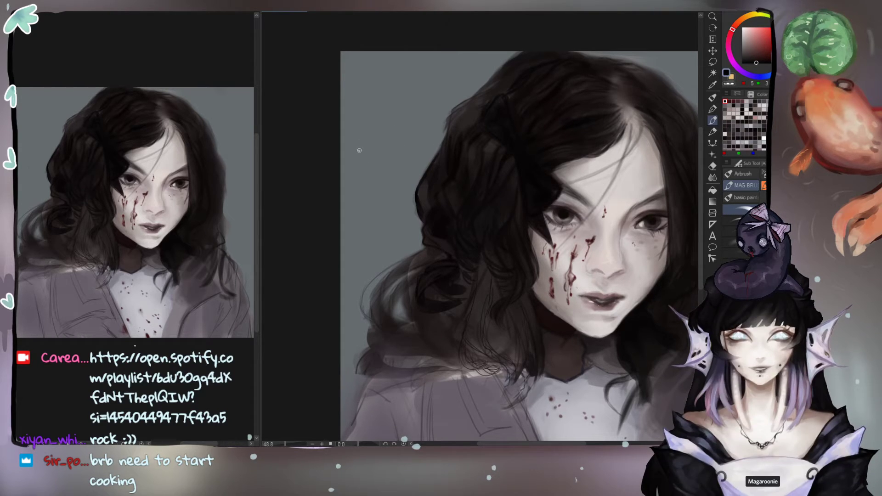
mouse_move(402, 145)
left_mouse_down()
mouse_move(384, 183)
mouse_move(371, 149)
mouse_move(407, 149)
mouse_move(394, 187)
left_mouse_up()
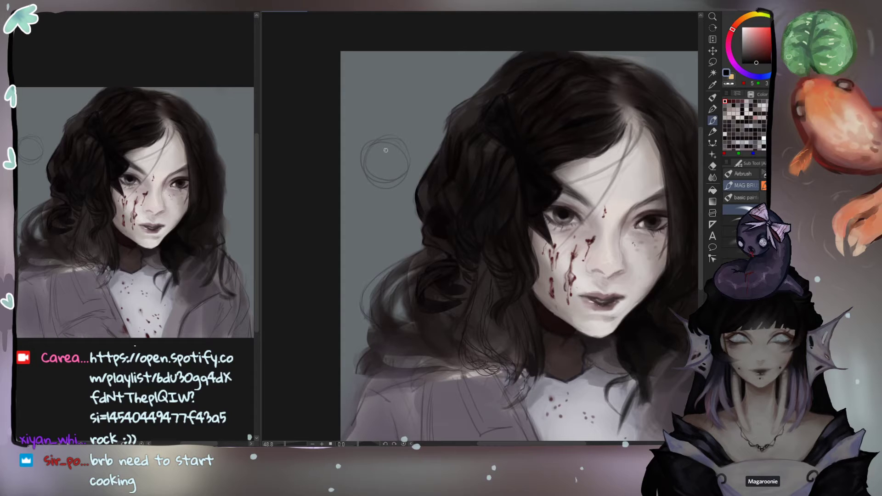
mouse_move(367, 156)
left_mouse_down()
mouse_move(396, 149)
mouse_move(408, 166)
mouse_move(372, 155)
mouse_move(388, 186)
mouse_move(394, 147)
mouse_move(374, 183)
mouse_move(397, 150)
left_mouse_up()
key("e")
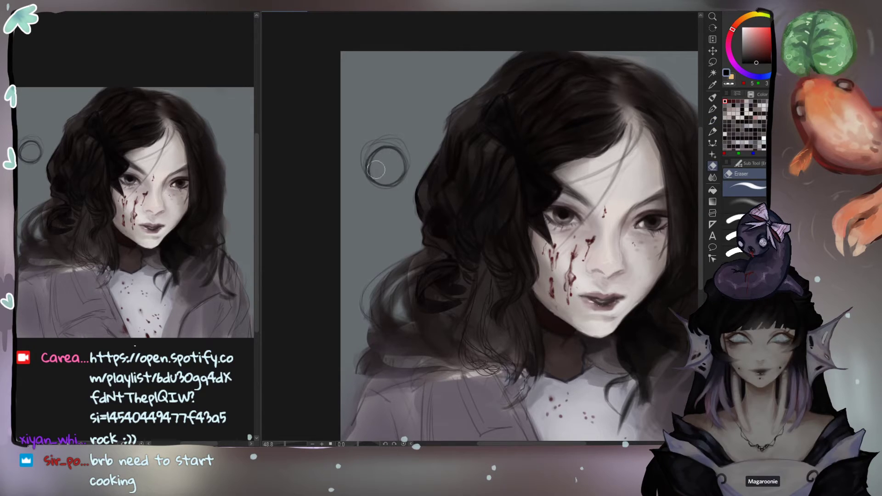
key("b")
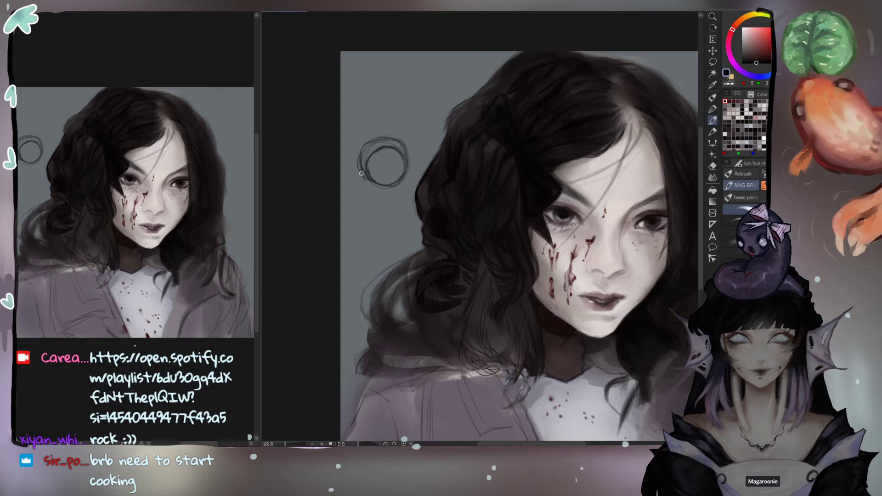
key("e")
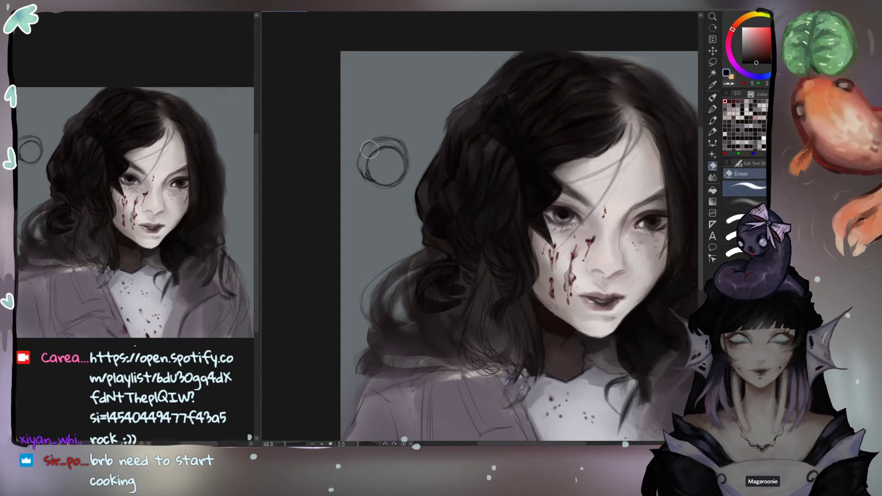
key("b")
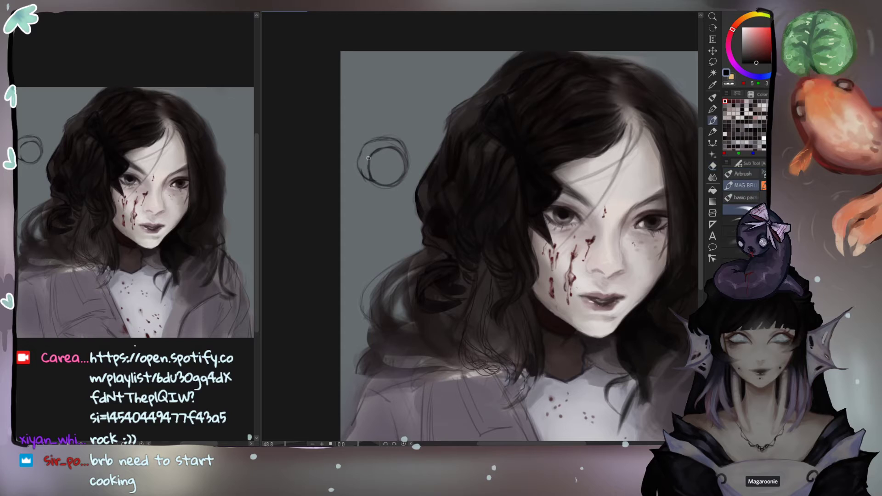
mouse_move(373, 179)
left_mouse_down()
mouse_move(358, 153)
mouse_move(379, 140)
mouse_move(405, 157)
left_mouse_up()
Step: Sketch an angular box-like outline rising above the nested circles, reworking the strokes that miss
left_click_drag(394, 138, 394, 118)
mouse_move(358, 148)
left_mouse_down()
mouse_move(352, 113)
mouse_move(395, 118)
mouse_move(376, 89)
mouse_move(350, 97)
left_mouse_up()
key("ctrl+z")
key("ctrl+z")
key("ctrl+z")
key("ctrl+z")
mouse_move(383, 103)
left_mouse_down()
mouse_move(343, 100)
mouse_move(380, 98)
mouse_move(395, 118)
left_mouse_up()
key("ctrl+z")
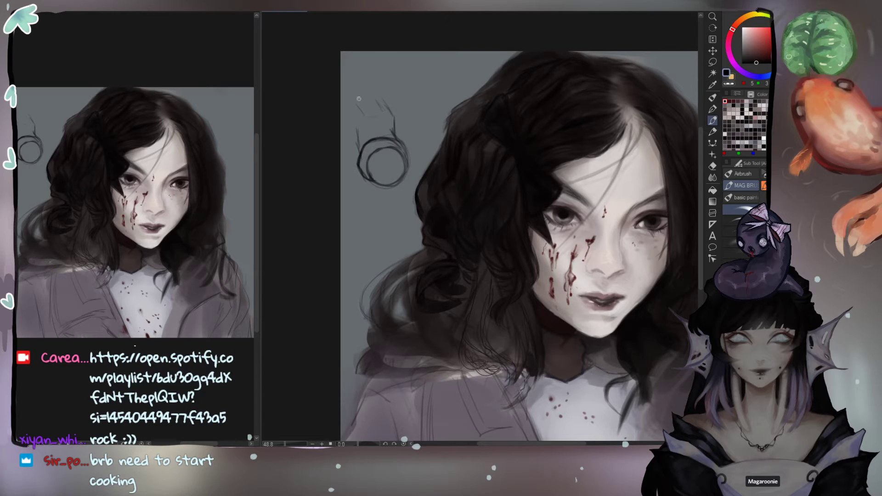
mouse_move(369, 94)
left_mouse_down()
mouse_move(346, 102)
mouse_move(381, 95)
mouse_move(350, 99)
mouse_move(341, 140)
left_mouse_up()
Step: Lasso the nested circles and transform them into a slightly smaller, skewed shape under the angular outline
key("m")
mouse_move(370, 198)
left_mouse_down()
mouse_move(413, 152)
mouse_move(375, 131)
mouse_move(353, 170)
mouse_move(357, 186)
left_mouse_up()
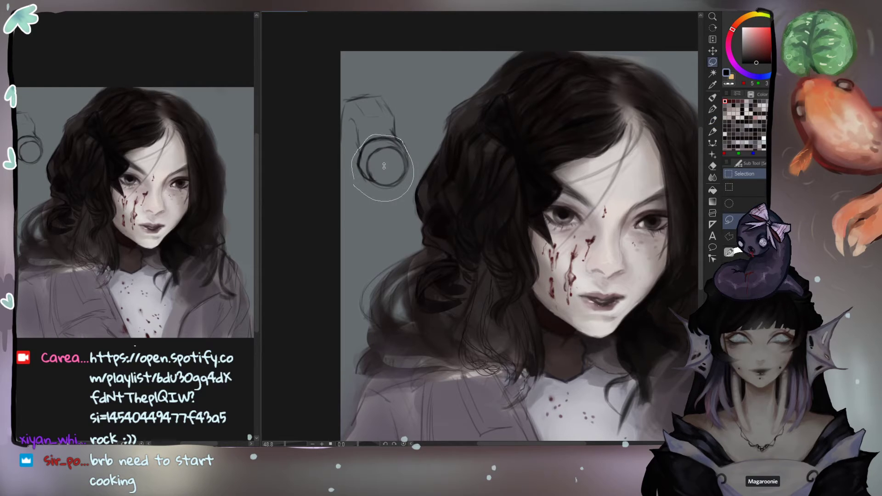
key("ctrl+t")
left_click_drag(414, 135, 409, 141)
left_click_drag(352, 201, 362, 193)
left_click_drag(353, 136, 357, 143)
left_click_drag(398, 167, 399, 161)
left_click_drag(363, 188, 363, 198)
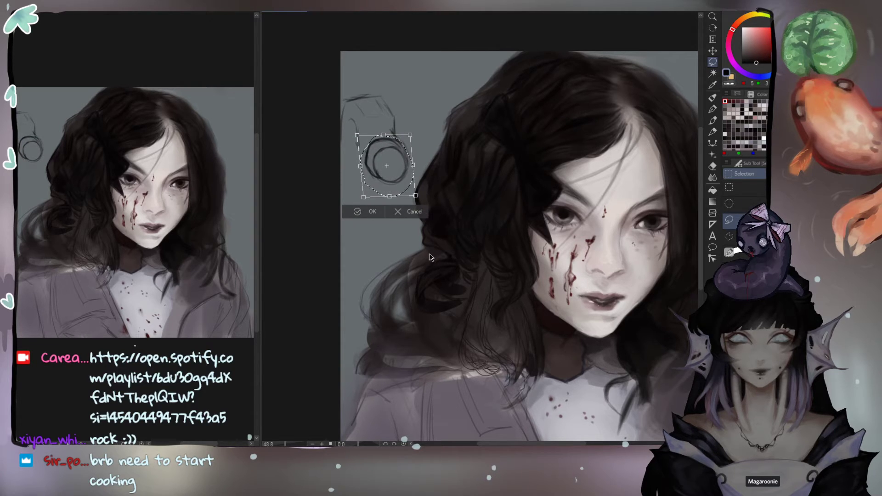
mouse_move(410, 135)
left_mouse_down()
mouse_move(417, 135)
mouse_move(407, 145)
left_mouse_up()
left_click_drag(389, 177, 391, 169)
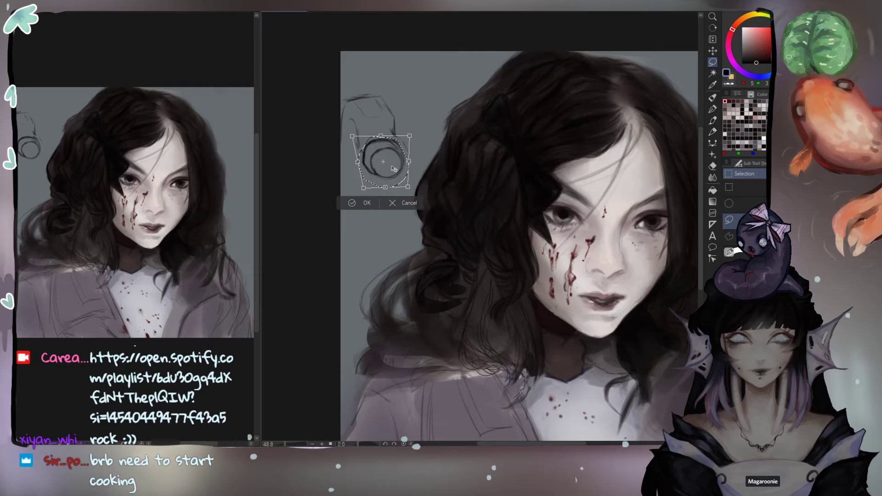
key("Return")
Step: Erase the outer circle's stray lower arc and restroke the remaining circle
key("e")
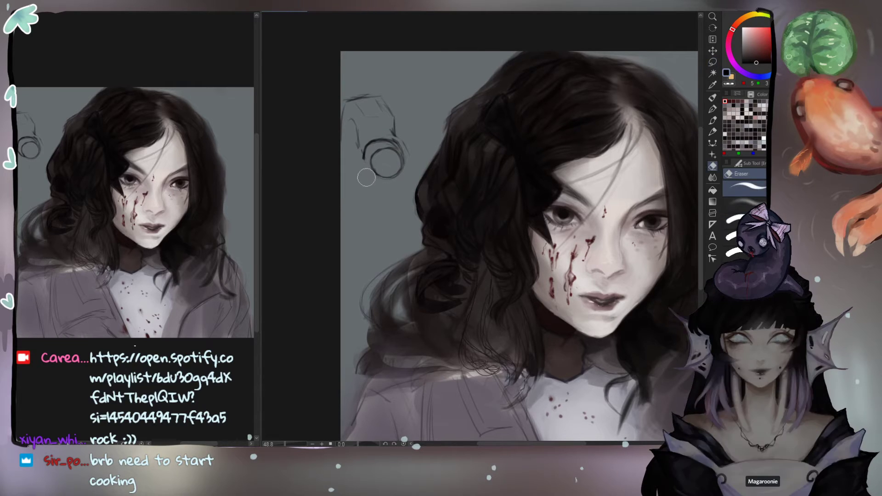
key("b")
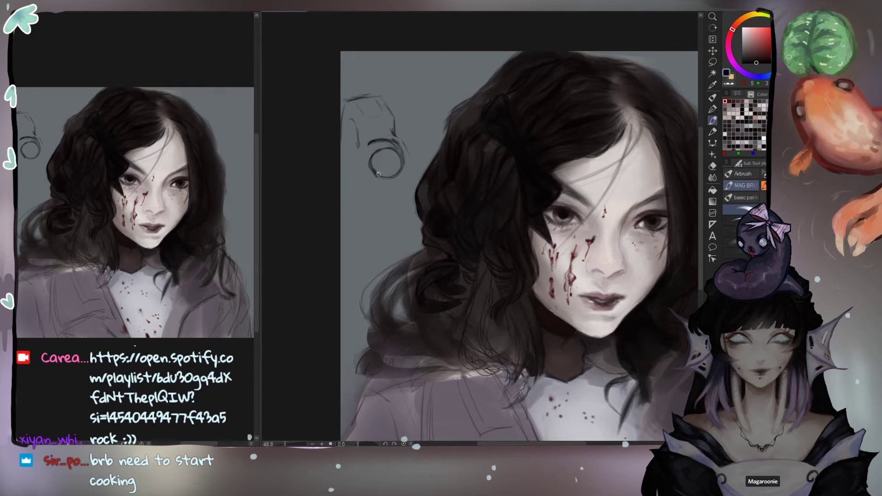
mouse_move(376, 152)
left_mouse_down()
mouse_move(370, 174)
mouse_move(379, 151)
mouse_move(380, 170)
mouse_move(369, 164)
mouse_move(377, 175)
mouse_move(370, 146)
mouse_move(368, 168)
mouse_move(372, 144)
mouse_move(366, 152)
mouse_move(378, 140)
mouse_move(369, 169)
mouse_move(365, 153)
mouse_move(374, 172)
mouse_move(367, 161)
mouse_move(384, 144)
mouse_move(371, 141)
mouse_move(370, 171)
mouse_move(398, 182)
mouse_move(410, 170)
mouse_move(371, 166)
mouse_move(413, 174)
left_mouse_up()
key("ctrl+z")
Step: Reselect the circle and adjust its proportions with a free transform, stretching its lower corner outward slightly
key("m")
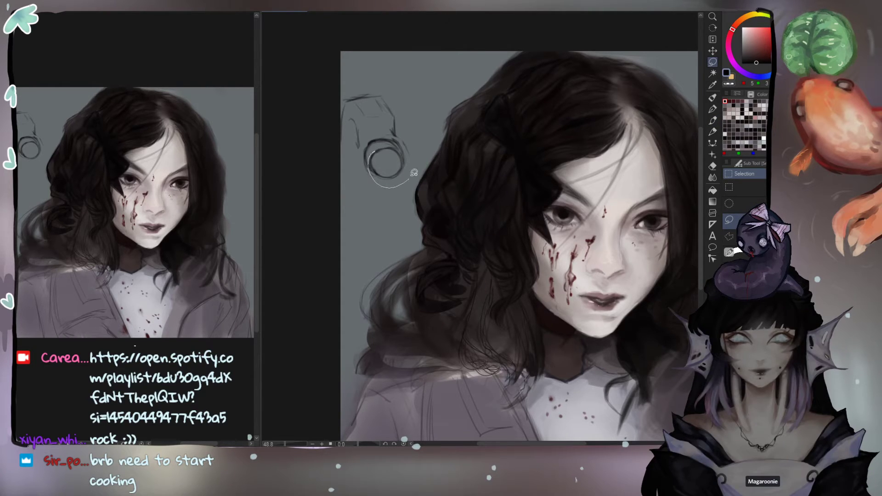
mouse_move(387, 142)
left_mouse_down()
mouse_move(416, 142)
mouse_move(400, 166)
left_mouse_up()
key("ctrl+t")
key("Return")
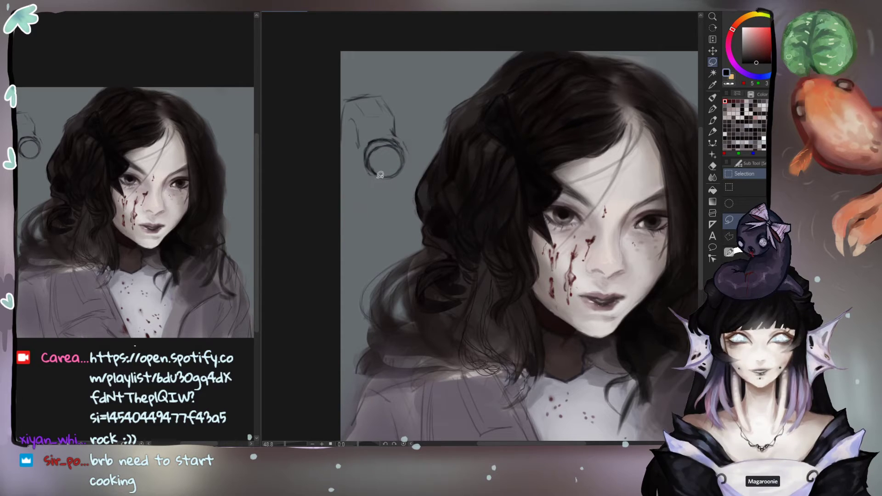
mouse_move(375, 180)
left_mouse_down()
mouse_move(407, 165)
mouse_move(407, 144)
mouse_move(384, 130)
mouse_move(372, 135)
left_mouse_up()
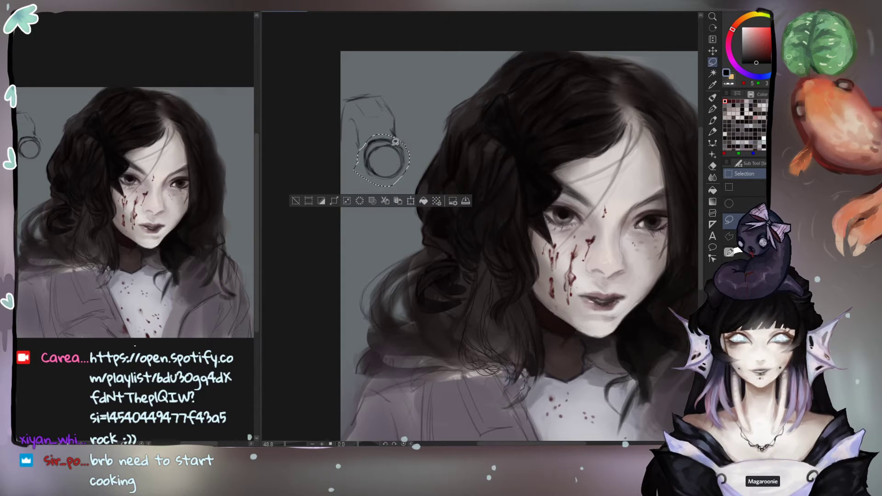
key("ctrl+t")
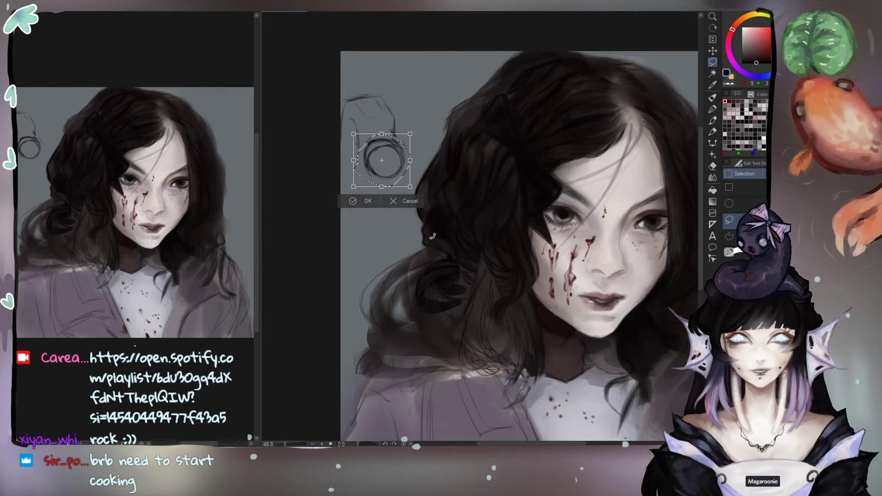
left_click_drag(354, 188, 350, 193)
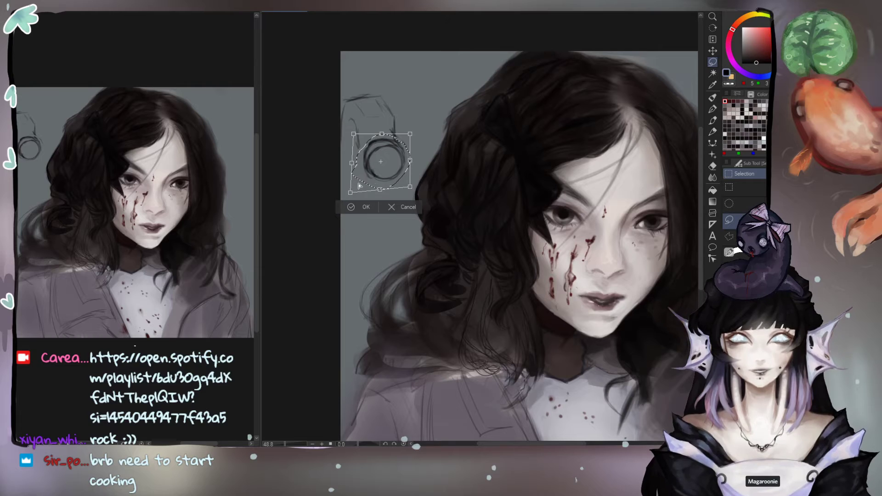
key("Return")
key("ctrl+d")
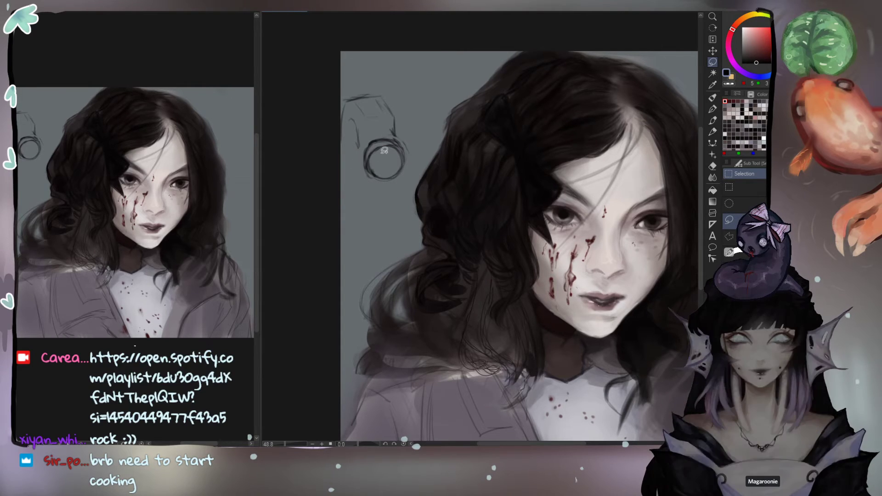
Step: Shift the box-and-circle sketch away from the canvas edge toward the hair and refit its circle
key("b")
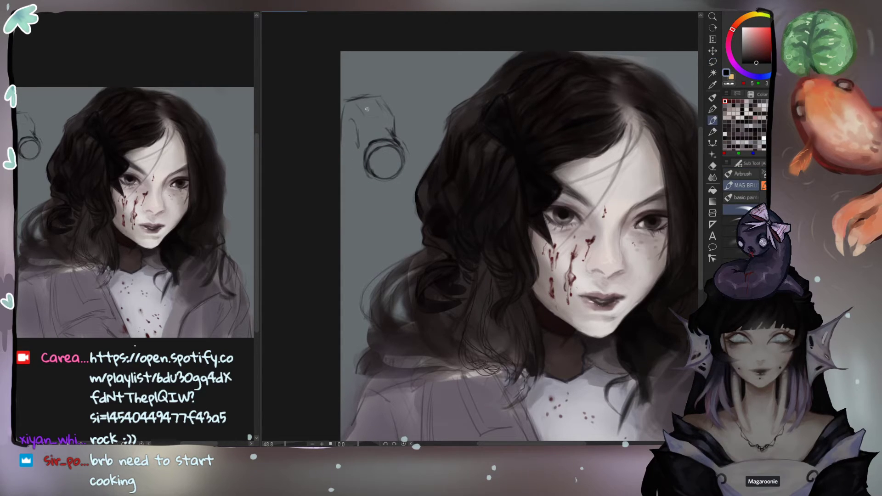
key("m")
mouse_move(363, 158)
left_mouse_down()
mouse_move(409, 158)
mouse_move(360, 149)
left_mouse_up()
key("ctrl+t")
key("Escape")
mouse_move(391, 138)
left_mouse_down()
mouse_move(428, 153)
mouse_move(392, 141)
mouse_move(411, 159)
left_mouse_up()
key("ctrl+t")
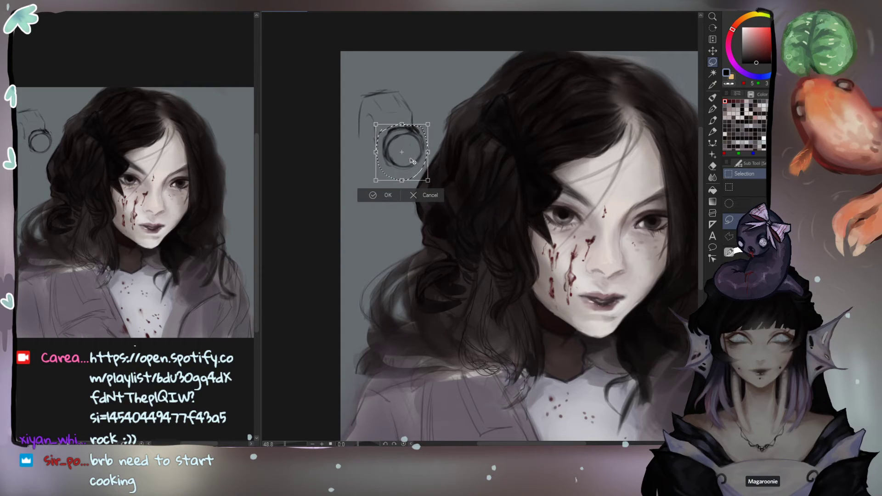
key("Return")
key("ctrl+d")
key("b")
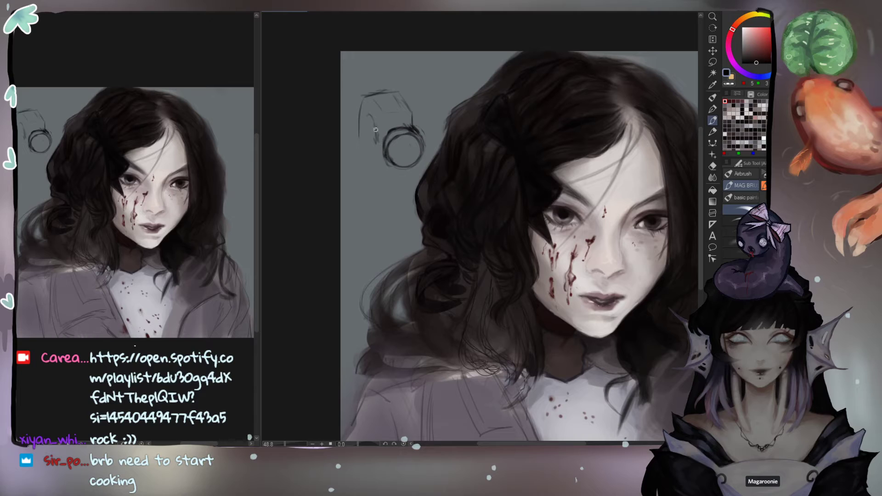
Step: Darken the angular outline above the circle and paint a soft dark vertical strip hanging below it
left_click_drag(362, 99, 358, 138)
mouse_move(394, 90)
left_mouse_down()
mouse_move(366, 95)
mouse_move(359, 135)
left_mouse_up()
mouse_move(372, 162)
left_mouse_down()
mouse_move(384, 133)
mouse_move(375, 129)
mouse_move(373, 183)
left_mouse_up()
key("ctrl+z")
key("ctrl+z")
left_click_drag(379, 136, 375, 199)
key("ctrl+z")
left_click_drag(380, 137, 374, 216)
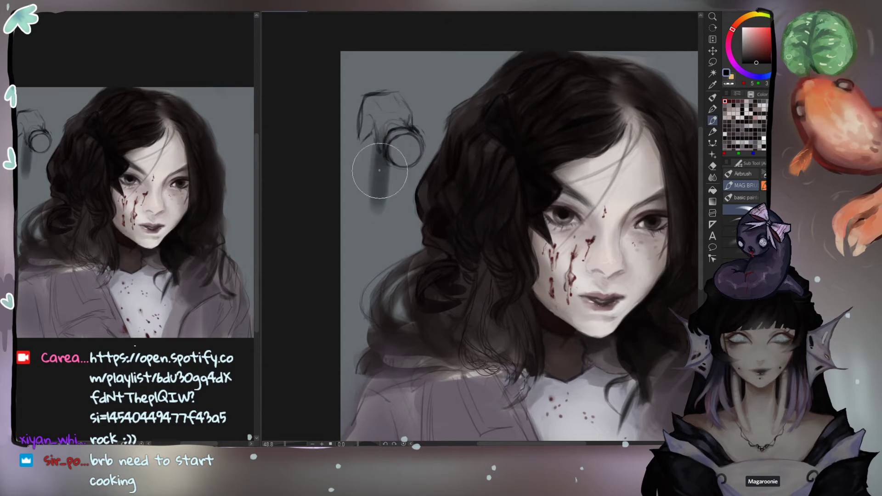
Step: Paint a broad, dark, soft handle below the hammer head sketched on the grey background
left_click_drag(380, 133, 372, 212)
key("e")
left_click_drag(385, 133, 376, 209)
key("ctrl+z")
left_click_drag(379, 162, 374, 218)
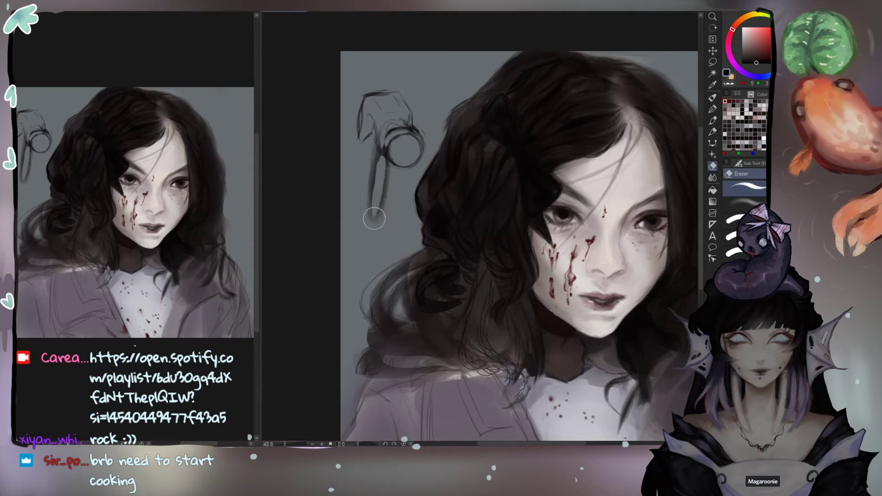
key("ctrl+z")
key("ctrl+z")
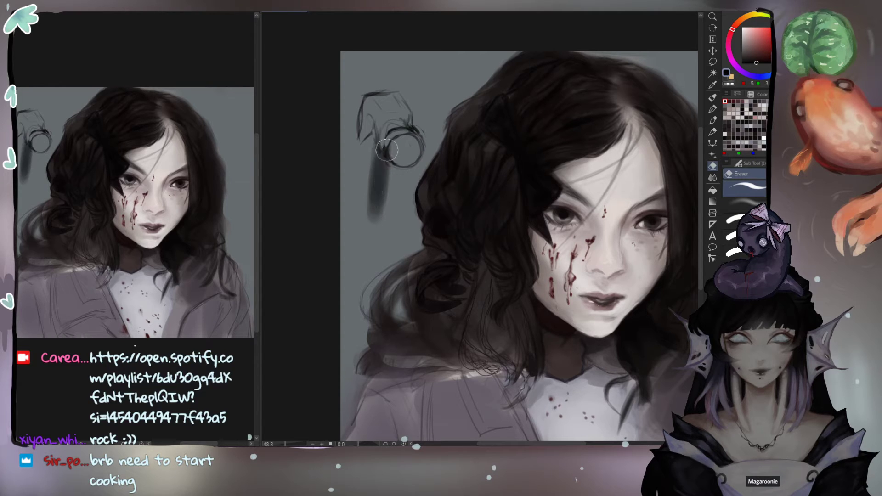
Step: Define the edges and shading of the hammer's handle with a much smaller brush
key("b")
key("bracketleft")
key("bracketleft")
key("bracketleft")
key("bracketleft")
left_click_drag(376, 128, 368, 190)
left_click_drag(370, 149, 368, 226)
key("ctrl+z")
left_click_drag(373, 143, 370, 210)
mouse_move(372, 159)
left_mouse_down()
mouse_move(374, 207)
mouse_move(391, 164)
mouse_move(385, 205)
left_mouse_up()
left_click_drag(391, 160, 381, 222)
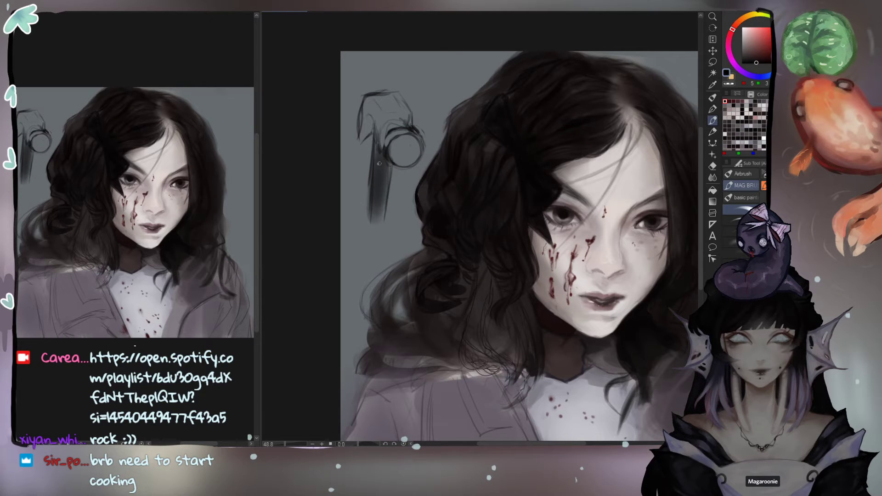
left_click_drag(369, 166, 360, 215)
Step: Sample the blood colour on the cheek and paint dark red blood marks on the hammer's round striking face
left_click(574, 254, "alt")
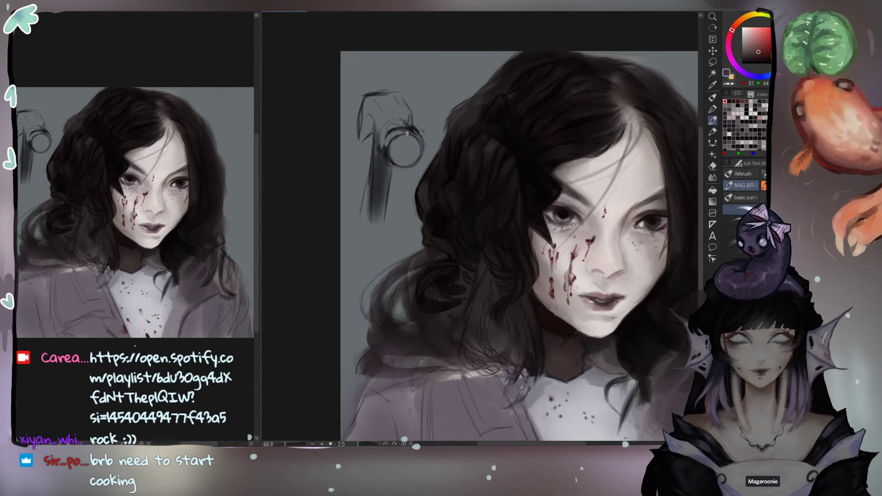
left_click_drag(406, 152, 417, 146)
left_click(765, 57)
left_click_drag(411, 153, 418, 152)
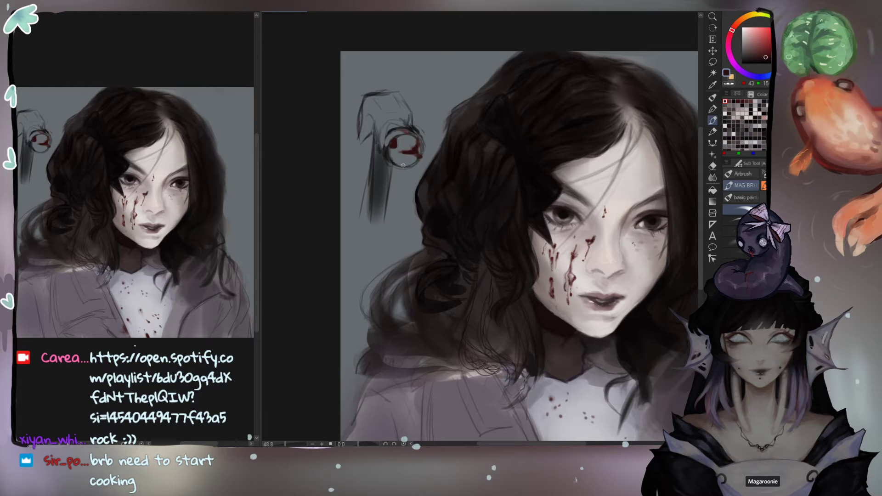
left_click_drag(448, 205, 371, 137)
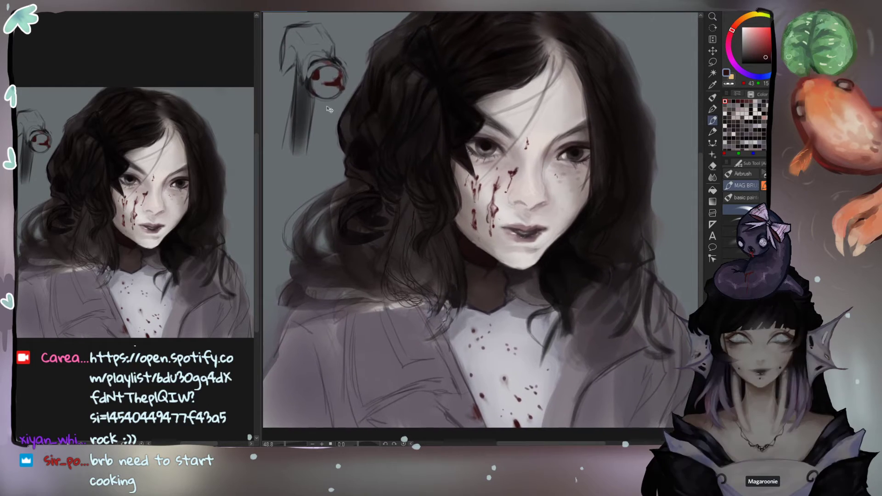
key("ctrl+t")
mouse_move(322, 100)
left_mouse_down()
mouse_move(393, 175)
mouse_move(433, 311)
mouse_move(460, 362)
left_mouse_up()
mouse_move(522, 282)
left_mouse_down()
mouse_move(528, 252)
mouse_move(474, 364)
left_mouse_up()
mouse_move(459, 363)
left_mouse_down()
mouse_move(459, 380)
mouse_move(451, 364)
left_mouse_up()
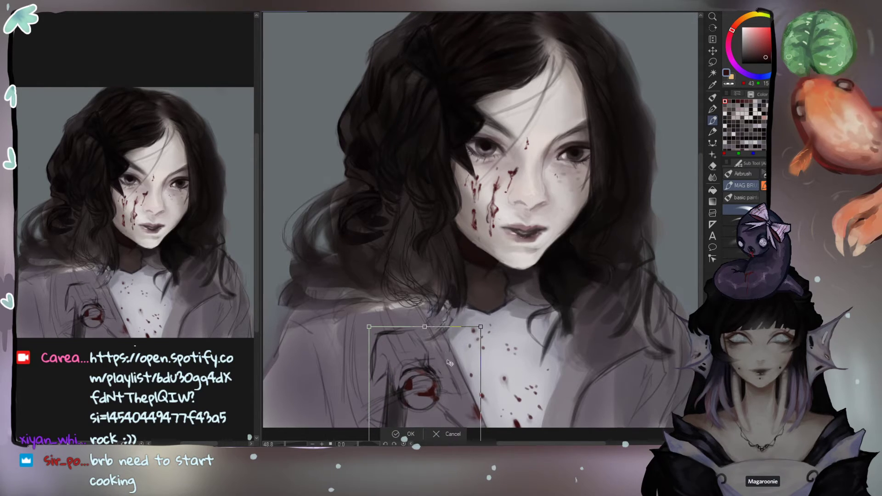
key("Escape")
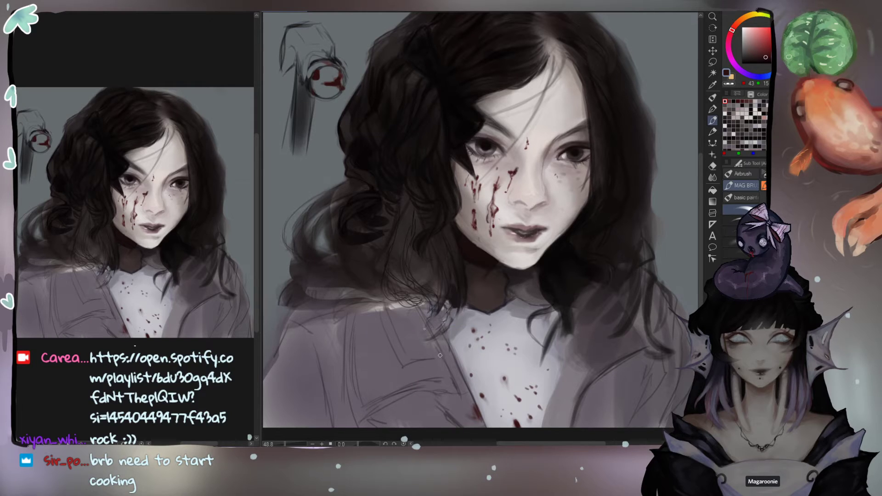
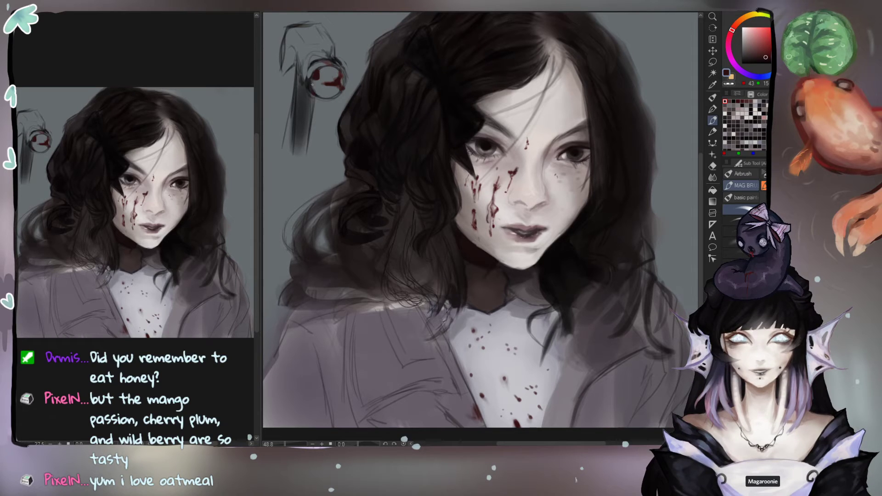
Step: Move the hammer sketch from the background onto the coat lapel beside the white shirt and adjust its size
key("ctrl+t")
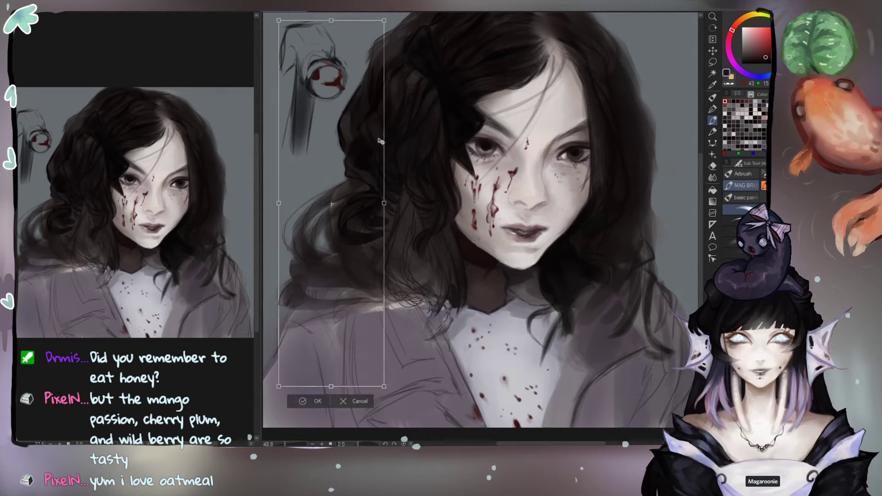
mouse_move(363, 138)
left_mouse_down()
mouse_move(459, 294)
mouse_move(473, 248)
mouse_move(456, 317)
mouse_move(464, 303)
mouse_move(476, 337)
mouse_move(449, 403)
left_mouse_up()
mouse_move(439, 360)
left_mouse_down()
mouse_move(441, 371)
mouse_move(435, 359)
left_mouse_up()
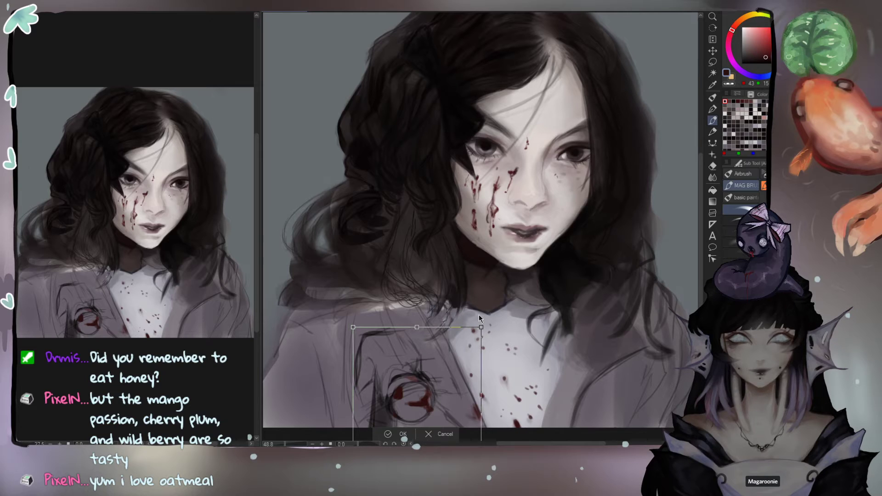
left_click_drag(481, 326, 504, 318)
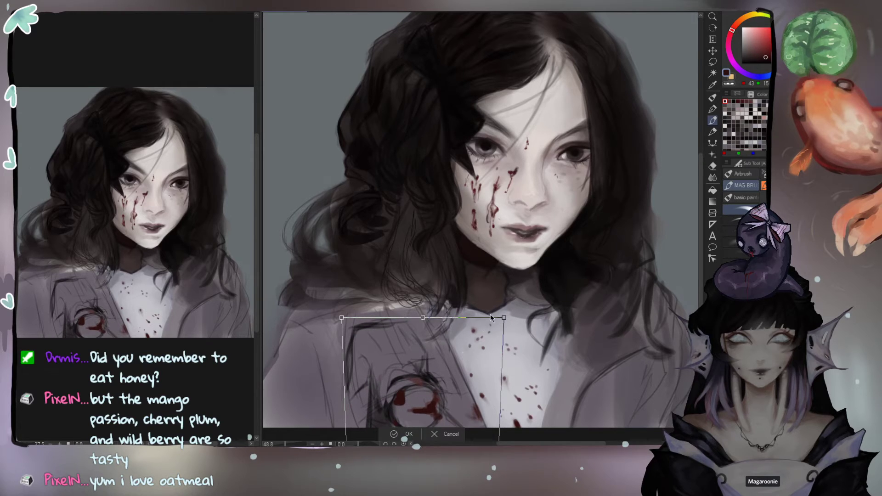
mouse_move(504, 317)
left_mouse_down()
mouse_move(504, 303)
mouse_move(480, 334)
left_mouse_up()
left_click_drag(442, 375, 442, 357)
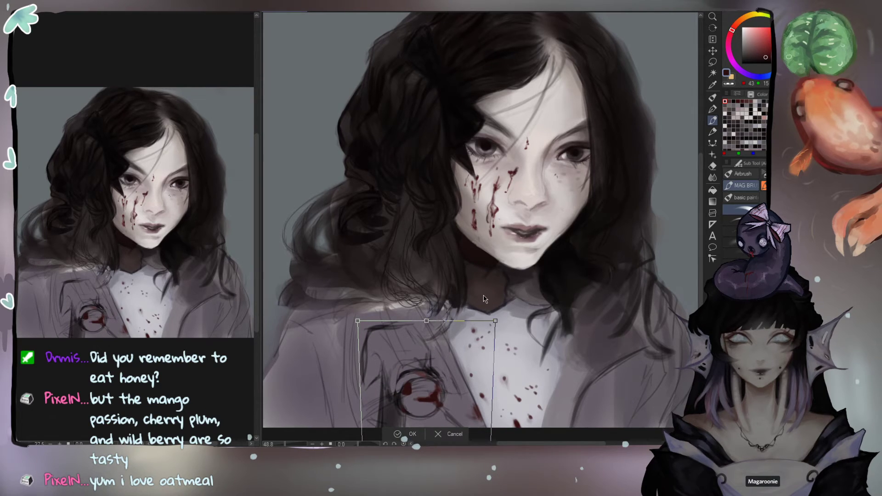
Step: Distort the hammer sketch's corners to narrow and angle it, reposition it on the lapel, and apply the transformation
mouse_move(493, 326)
left_mouse_down()
mouse_move(504, 326)
mouse_move(496, 319)
left_mouse_up()
key("ctrl+z")
key("ctrl+z")
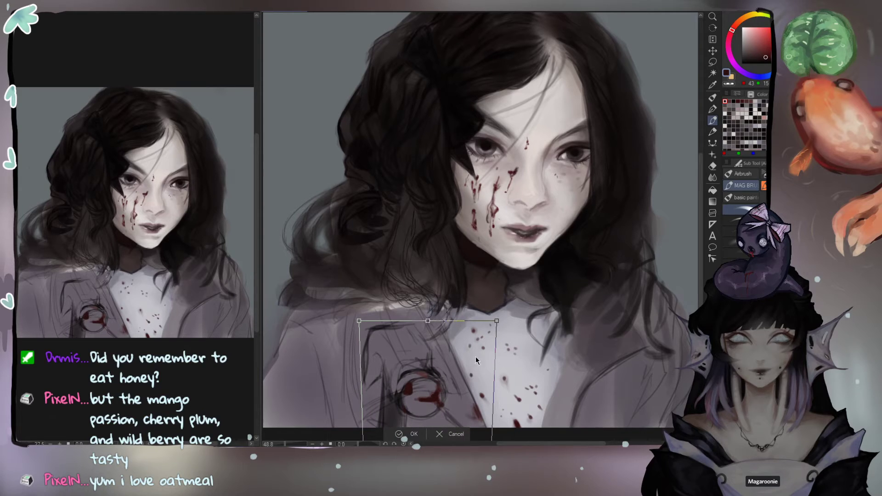
mouse_move(497, 322)
left_mouse_down()
mouse_move(490, 332)
mouse_move(444, 337)
left_mouse_up()
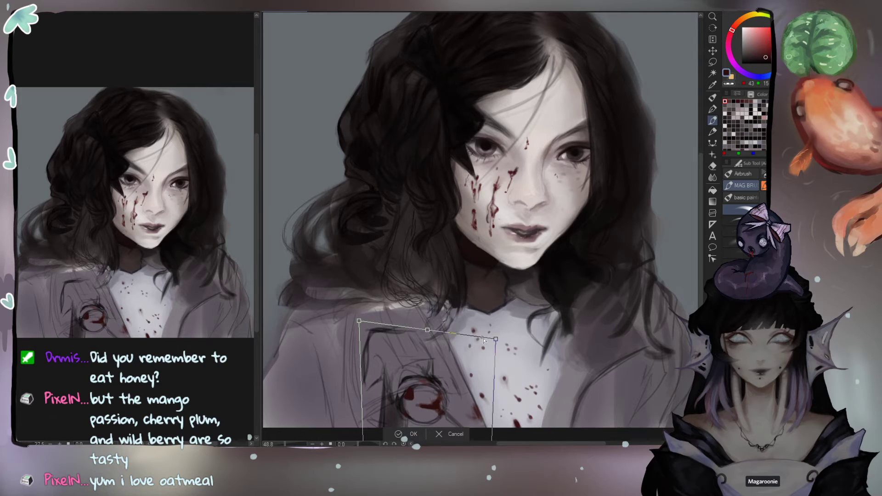
mouse_move(444, 338)
left_mouse_down()
mouse_move(473, 330)
mouse_move(457, 329)
left_mouse_up()
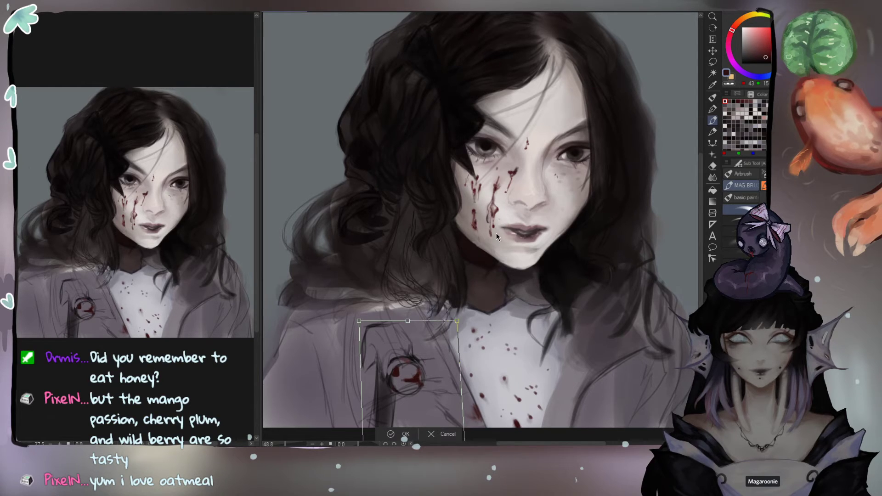
left_click_drag(458, 318, 465, 281)
left_click_drag(453, 336, 453, 374)
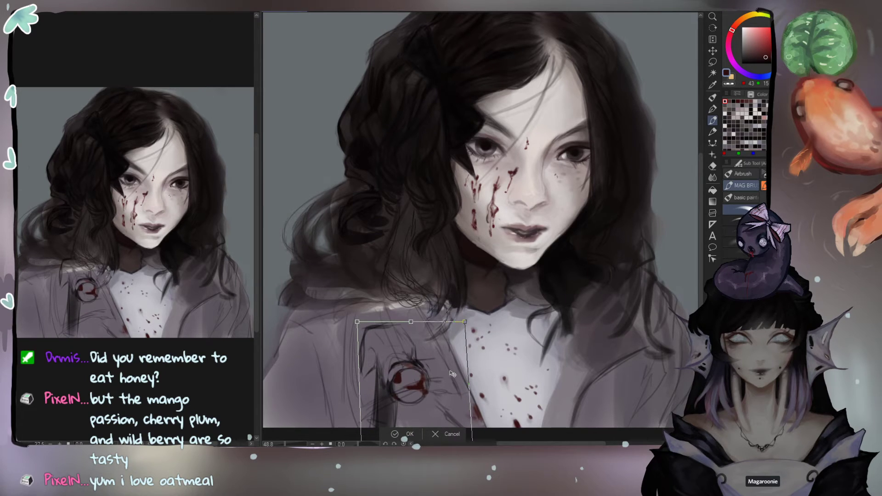
left_click_drag(444, 373, 448, 381)
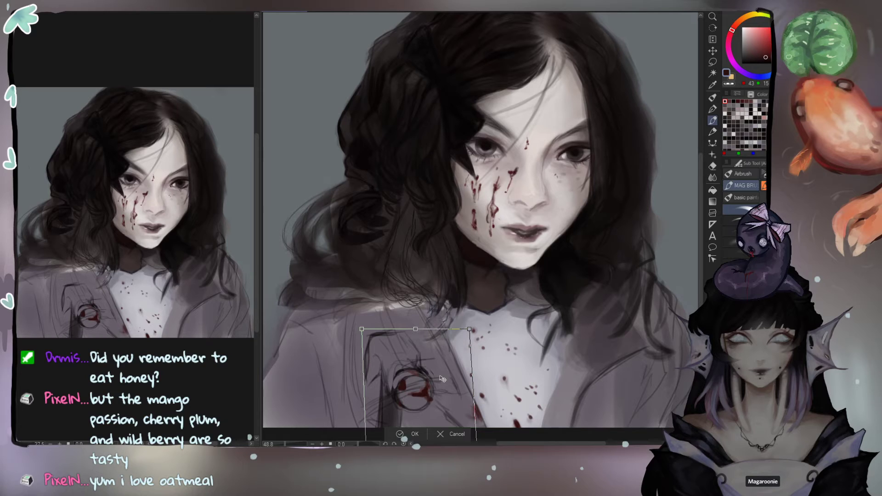
key("Return")
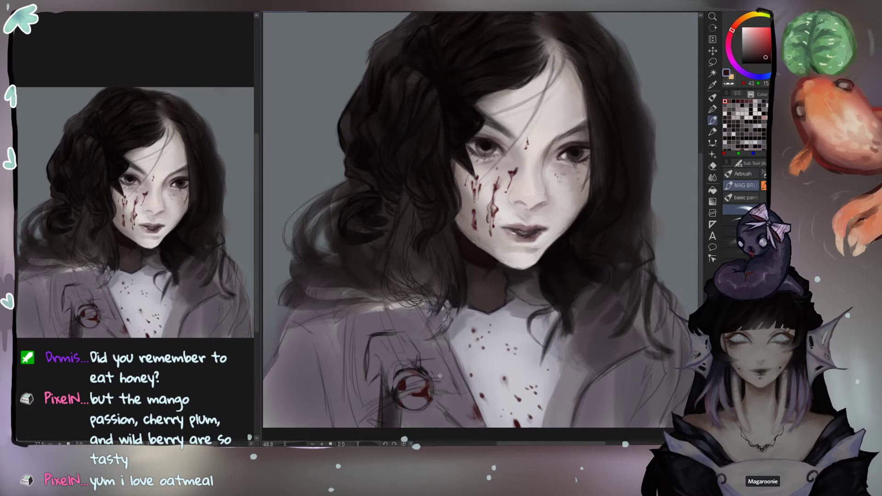
Step: Select the hammer's round striking face, distort it slightly narrower, shift it toward the handle, and apply the transformation
key("m")
mouse_move(392, 382)
left_mouse_down()
mouse_move(391, 396)
mouse_move(416, 412)
mouse_move(440, 388)
mouse_move(426, 363)
mouse_move(391, 381)
left_mouse_up()
key("y")
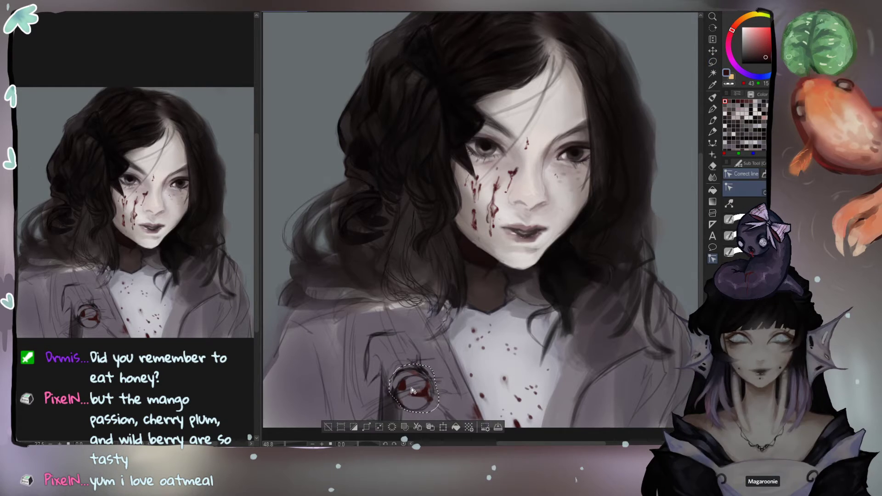
key("ctrl+t")
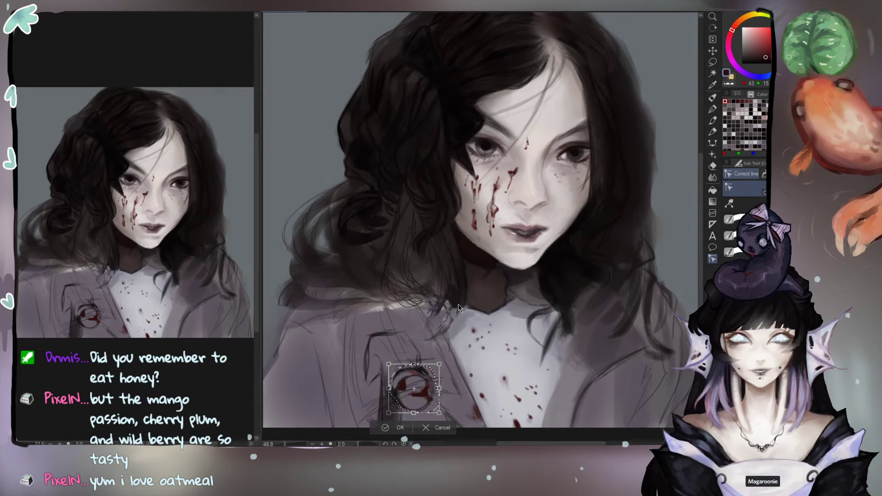
left_click_drag(440, 416, 435, 413)
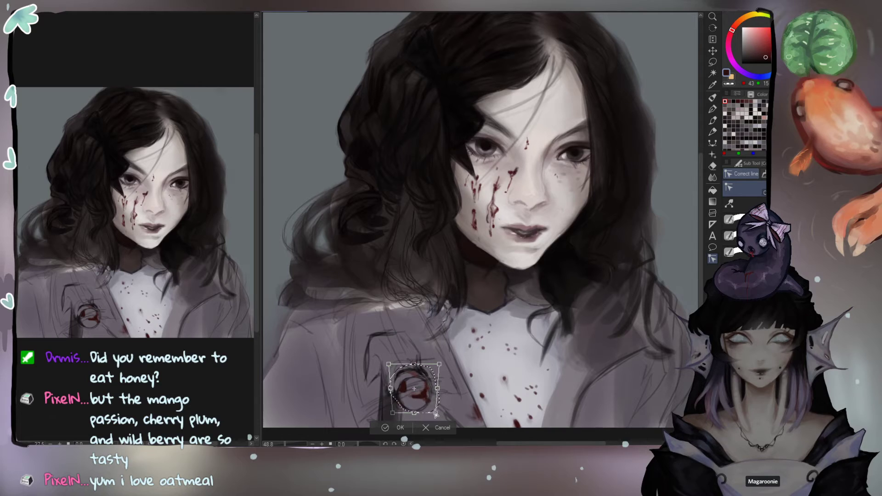
left_click_drag(426, 395, 423, 396)
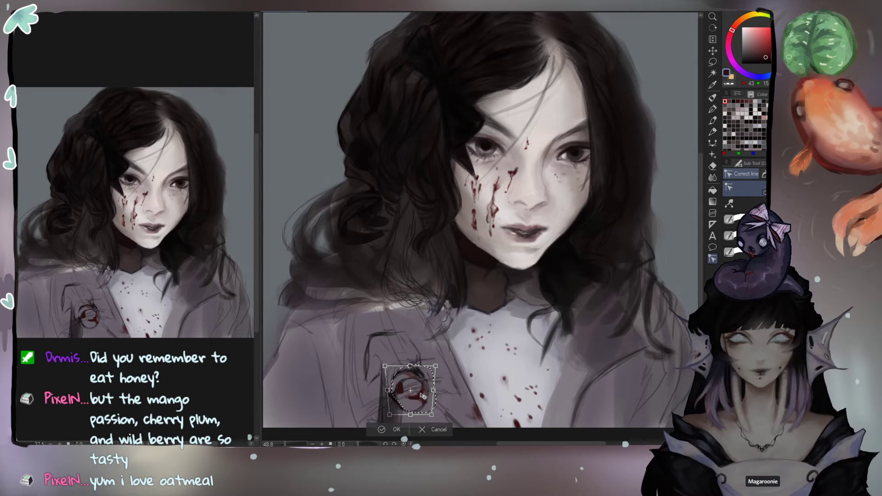
left_click_drag(435, 367, 434, 370)
key("Return")
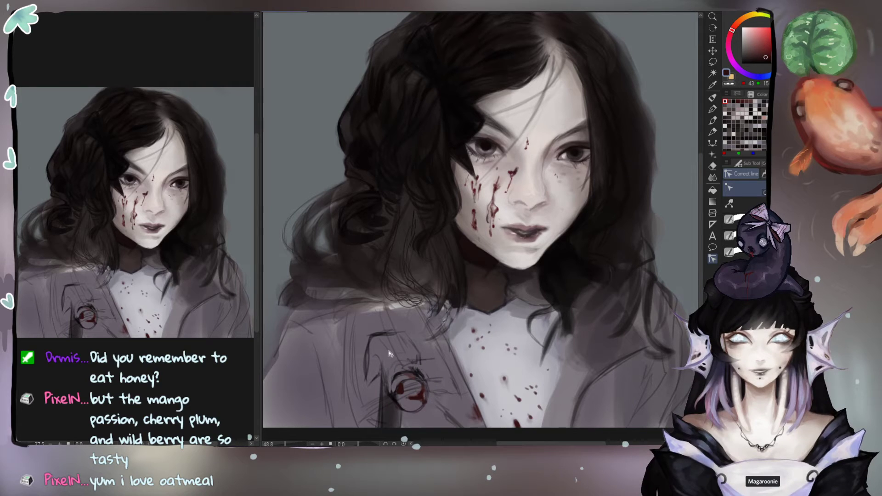
Step: Sample a dark sketch colour, draw the hammer head's edge above the striking face, and clean up beneath the face with the eraser
key("b")
left_click(418, 371, "alt")
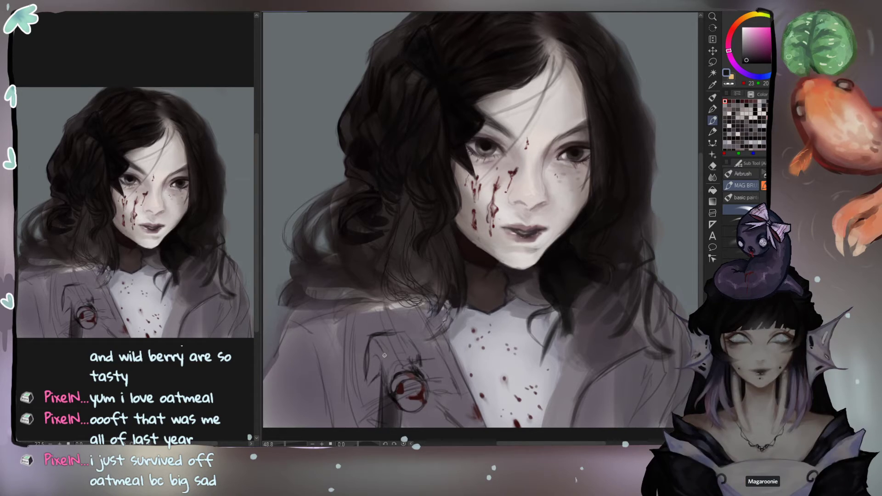
left_click_drag(410, 336, 416, 350)
key("e")
mouse_move(403, 404)
left_mouse_down()
mouse_move(420, 410)
mouse_move(396, 394)
mouse_move(404, 410)
left_mouse_up()
key("b")
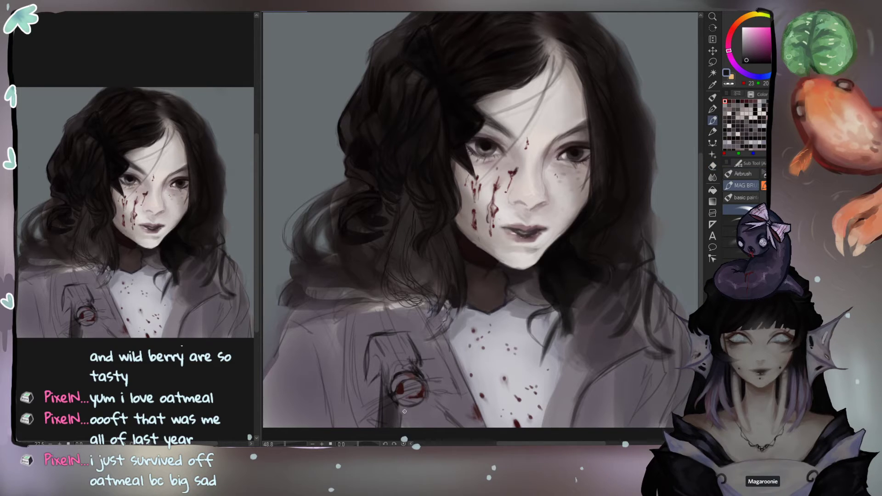
key("e")
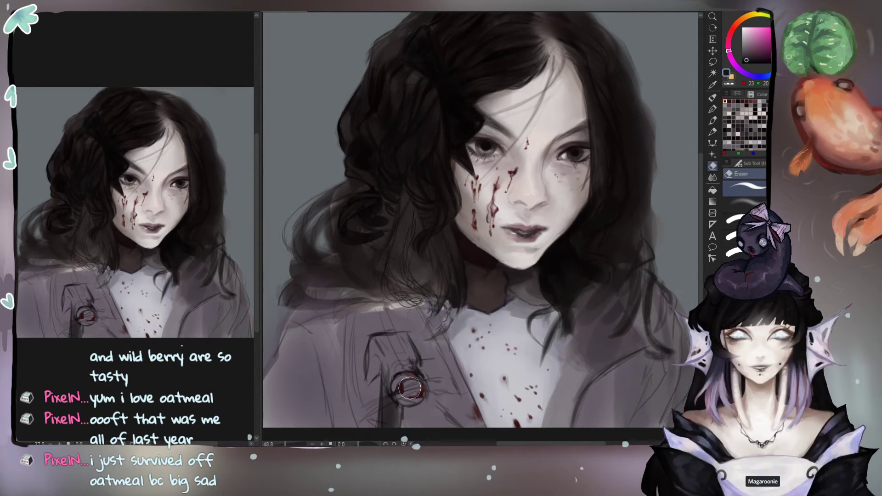
key("b")
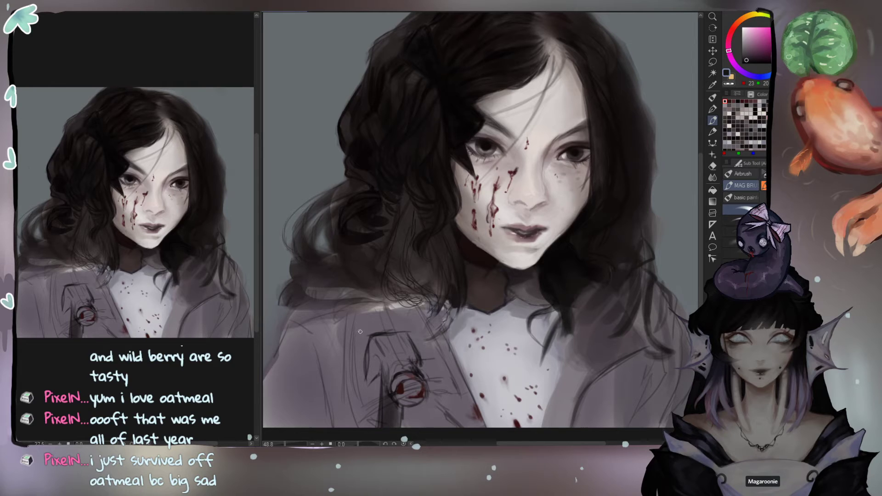
Step: Redraw the back of the hammer head as a flared, angled shape, erasing stray lines around it
left_click_drag(382, 350, 407, 339)
key("e")
mouse_move(373, 387)
left_mouse_down()
mouse_move(363, 365)
mouse_move(370, 339)
left_mouse_up()
key("b")
key("e")
key("b")
mouse_move(366, 347)
left_mouse_down()
mouse_move(358, 371)
mouse_move(361, 362)
left_mouse_up()
left_click_drag(375, 343, 365, 363)
key("e")
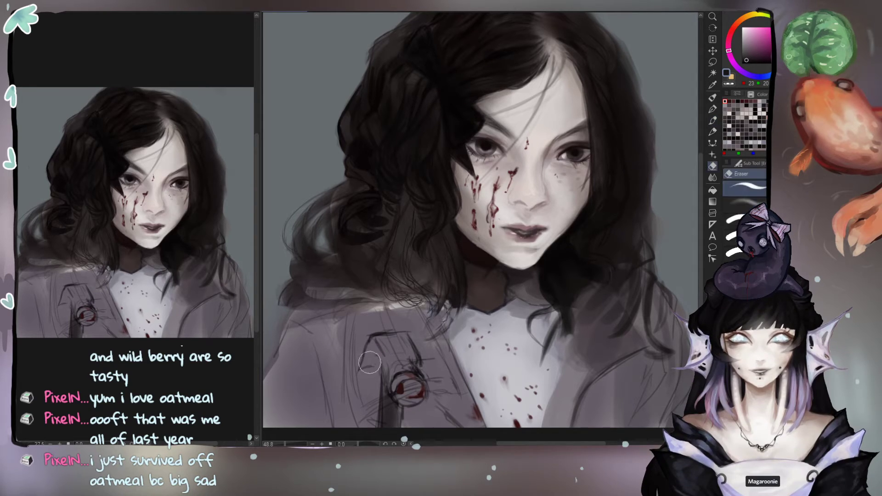
key("b")
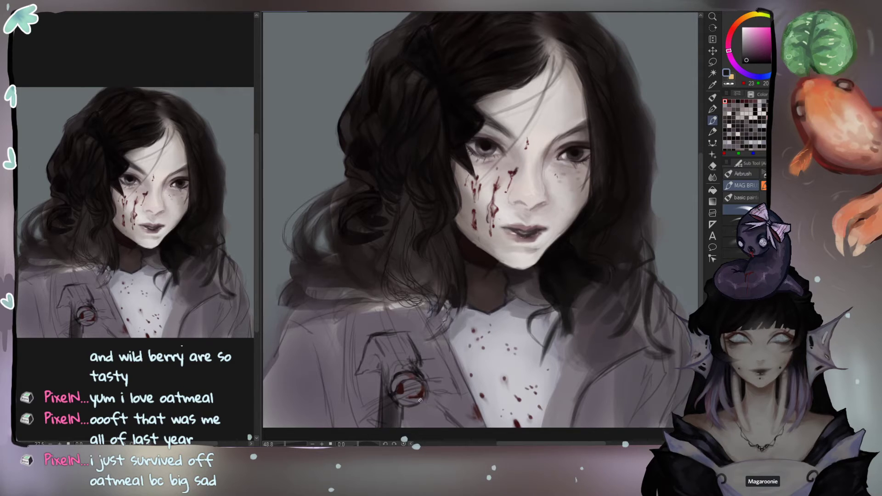
key("e")
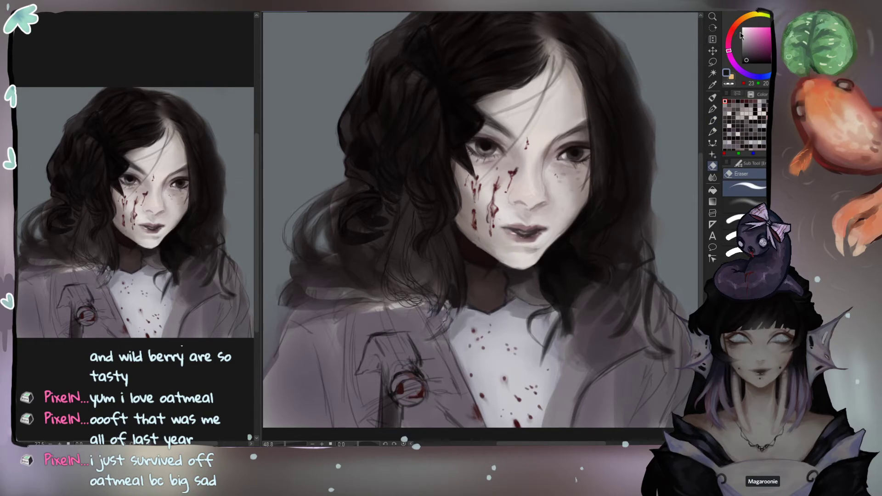
Step: Choose a light blue-grey and fill in the hammer head and its neck around the striking face
left_click_drag(746, 49, 747, 42)
left_click(777, 70)
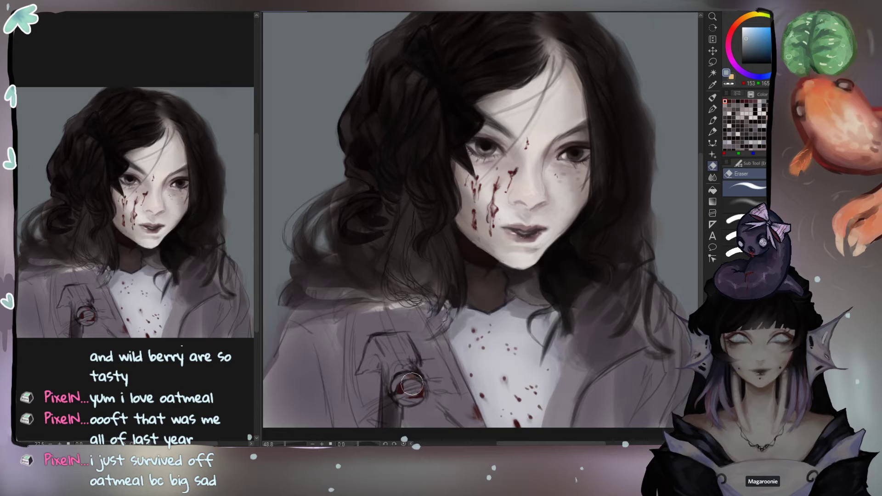
key("b")
mouse_move(404, 393)
left_mouse_down()
mouse_move(415, 380)
mouse_move(404, 386)
mouse_move(406, 368)
mouse_move(388, 349)
mouse_move(368, 356)
mouse_move(365, 367)
mouse_move(372, 349)
mouse_move(402, 338)
mouse_move(414, 363)
mouse_move(398, 365)
left_mouse_up()
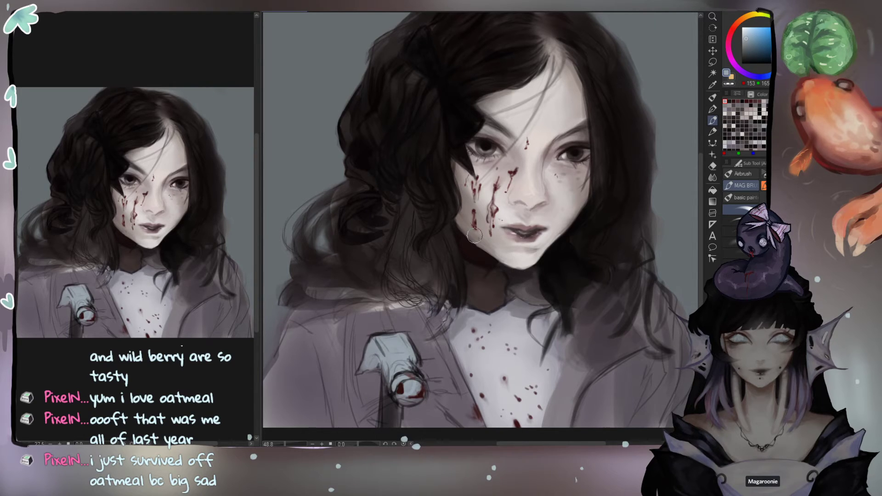
Step: Choose a darker blue-grey and shade the hammer head's side plane and flared back end
left_click(754, 49)
left_click(752, 51)
mouse_move(390, 343)
left_mouse_down()
mouse_move(399, 343)
mouse_move(395, 360)
left_mouse_up()
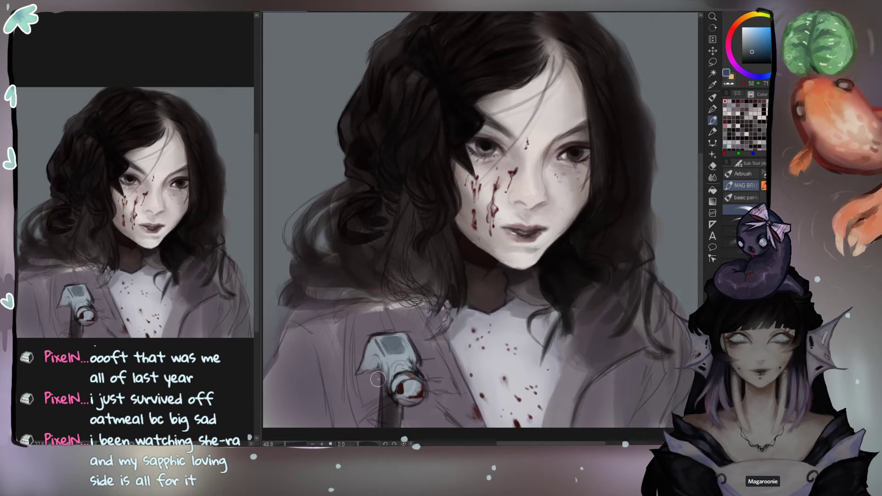
left_click_drag(373, 361, 365, 370)
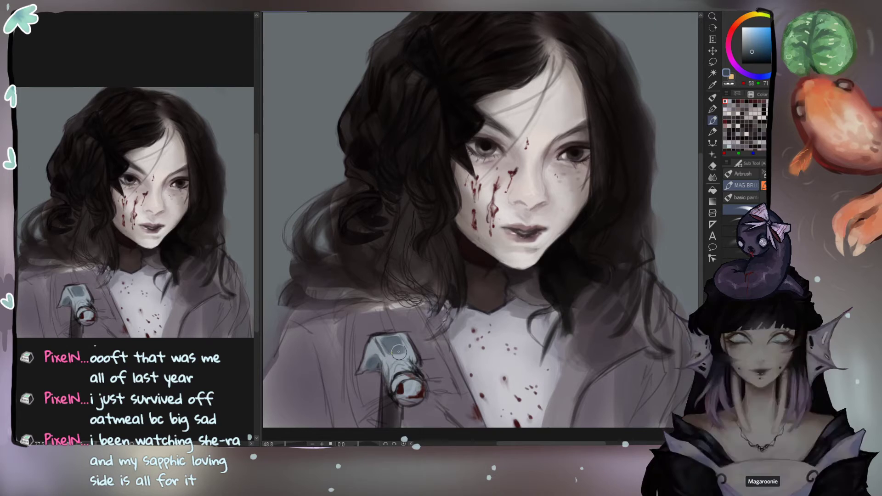
Step: Choose a pale cyan and paint highlights along the hammer head's top edges, neck and striking-face rim
mouse_move(411, 384)
left_mouse_down()
mouse_move(408, 393)
mouse_move(407, 370)
mouse_move(387, 351)
mouse_move(404, 366)
left_mouse_up()
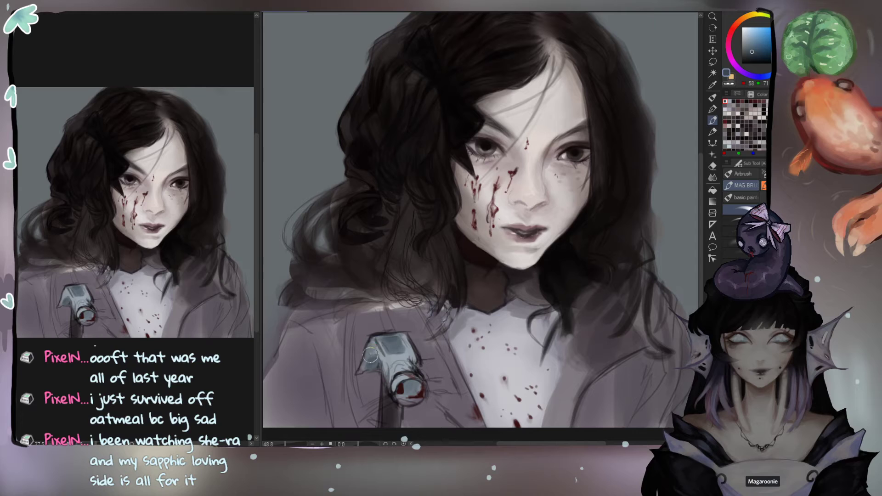
left_click_drag(754, 29, 747, 31)
left_click_drag(777, 71, 785, 63)
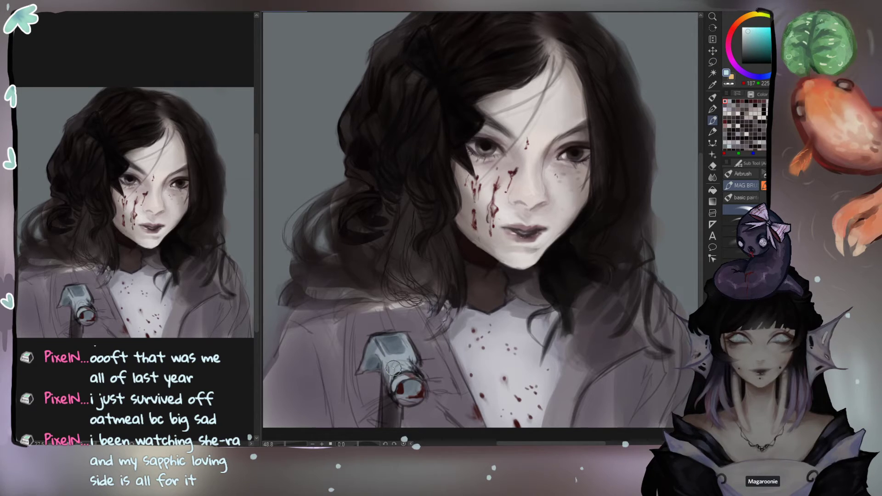
left_click_drag(408, 357, 388, 370)
mouse_move(415, 403)
left_mouse_down()
mouse_move(413, 390)
mouse_move(408, 403)
left_mouse_up()
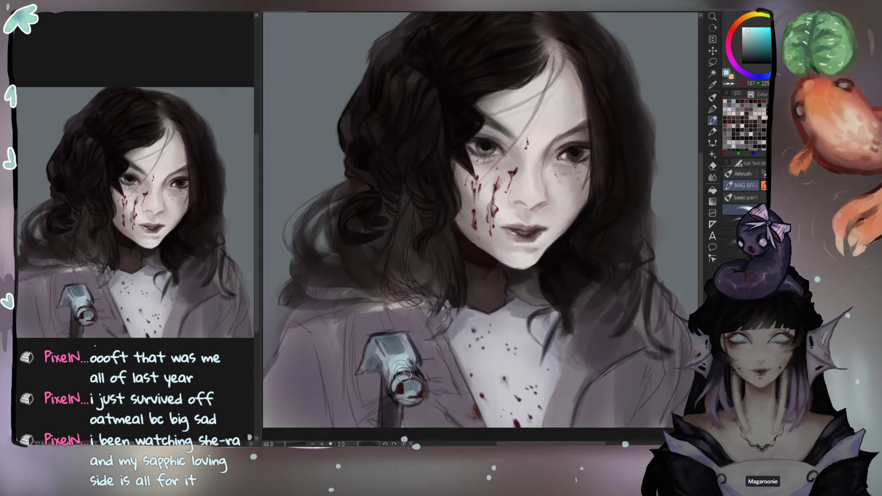
Step: Transform the hammer, shifting it slightly lower on the coat
key("ctrl+t")
left_click_drag(492, 328, 497, 315)
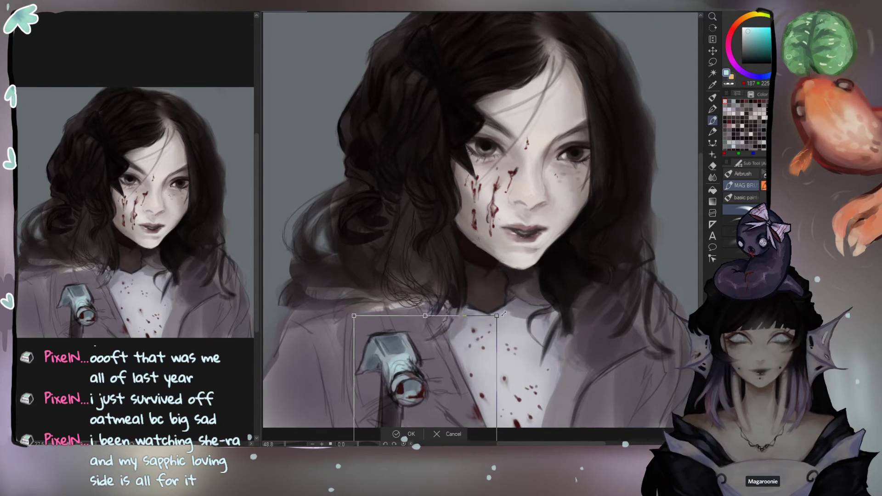
left_click_drag(482, 349, 477, 375)
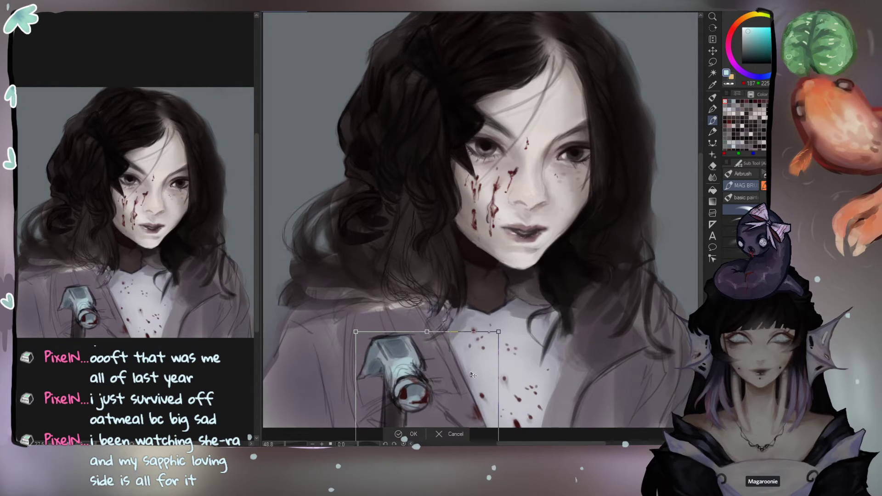
key("Return")
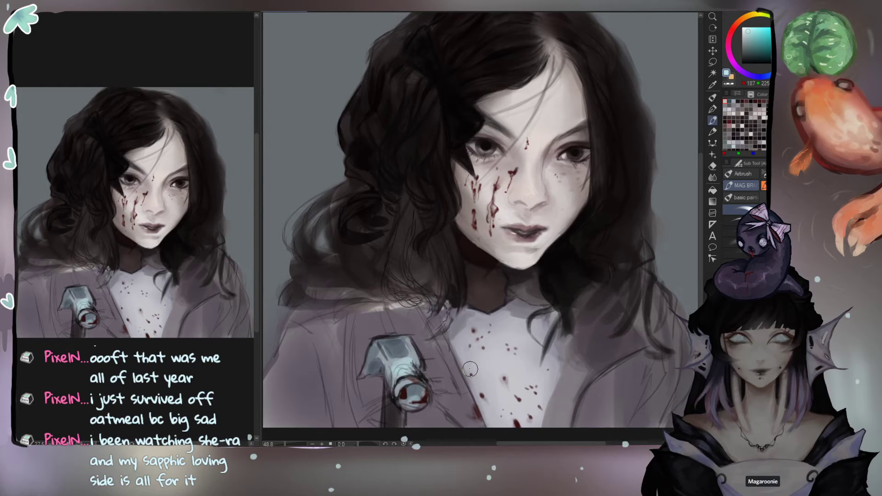
Step: Sample mid and dark blue-greys from the hammer and blend the shading on its flared back end
left_click(373, 350, "alt")
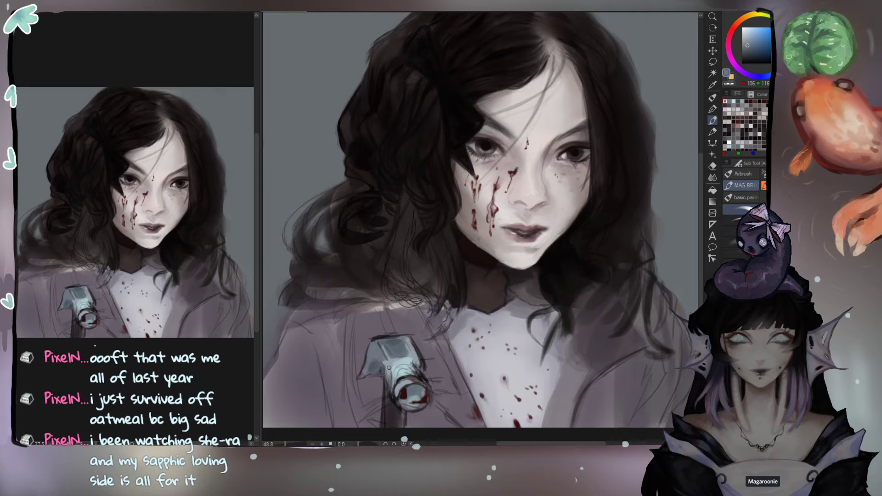
left_click(385, 361, "alt")
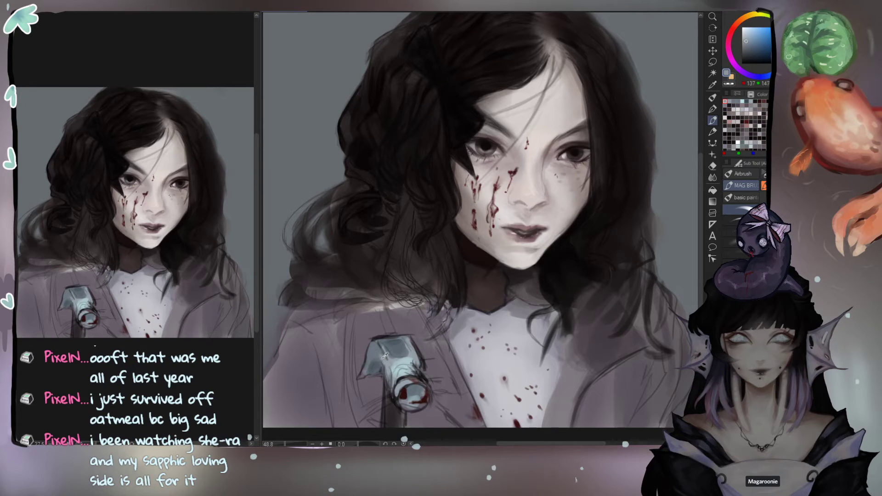
left_click(377, 354, "alt")
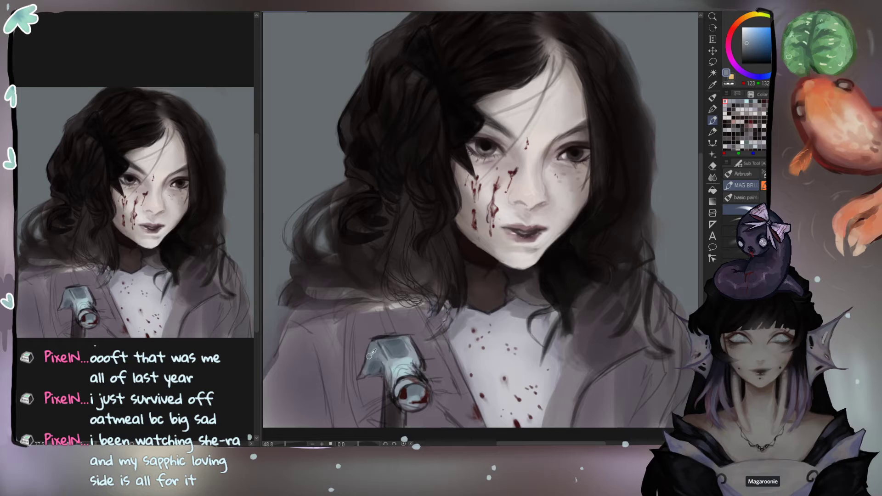
left_click_drag(366, 353, 369, 342)
left_click(368, 370, "alt")
left_click(372, 361, "alt")
left_click(363, 369, "alt")
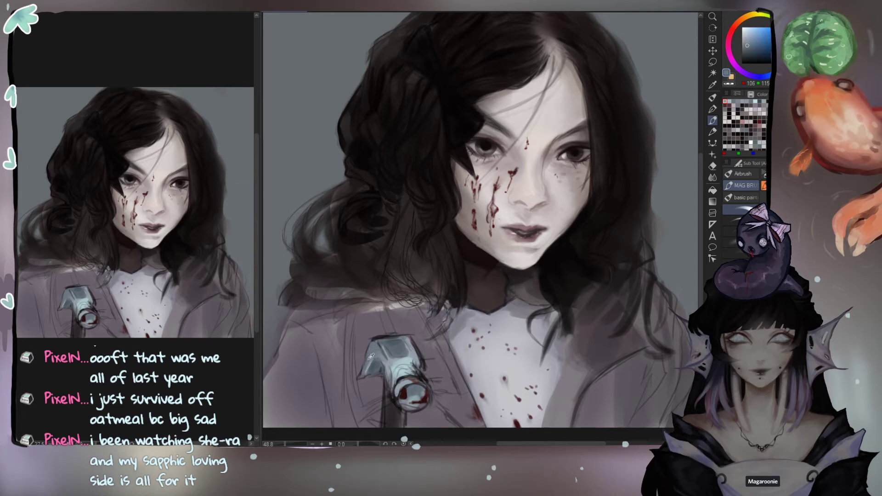
left_click(368, 345, "alt")
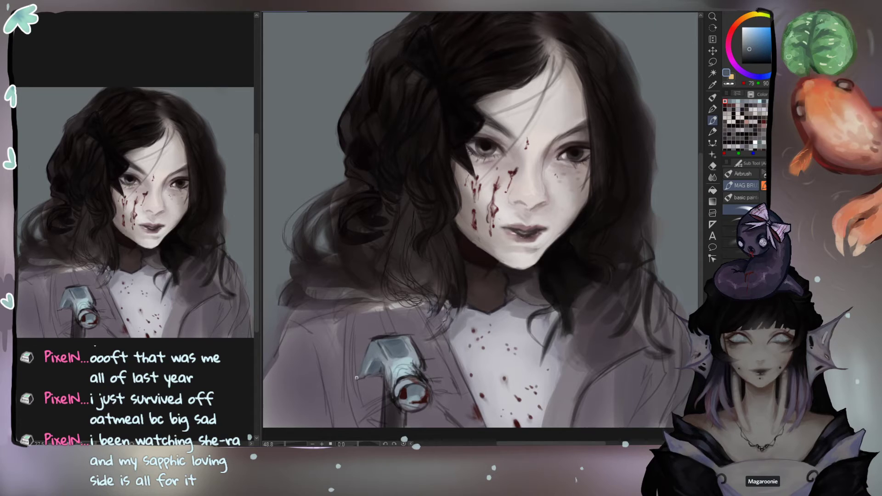
left_click(367, 351, "alt")
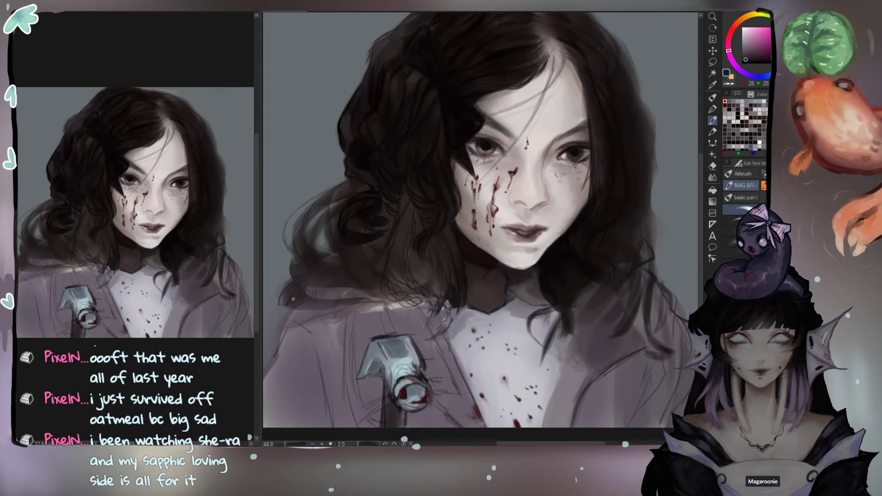
Step: Blend the hammer head's side plane into the neck with sampled blue-greys, using a larger brush and a smaller one for the edges
left_click(380, 366, "alt")
key("]")
key("]")
key("]")
key("]")
left_click_drag(380, 364, 398, 396)
left_click(390, 371, "alt")
left_click(380, 371, "alt")
left_click(403, 392, "alt")
key("[")
key("[")
mouse_move(400, 394)
left_mouse_down()
mouse_move(387, 364)
mouse_move(404, 366)
mouse_move(370, 339)
mouse_move(398, 352)
mouse_move(405, 346)
mouse_move(402, 363)
mouse_move(381, 366)
mouse_move(379, 345)
mouse_move(411, 346)
mouse_move(394, 357)
mouse_move(394, 345)
mouse_move(382, 356)
mouse_move(376, 350)
mouse_move(377, 342)
mouse_move(417, 374)
mouse_move(393, 348)
mouse_move(420, 373)
mouse_move(406, 339)
mouse_move(362, 336)
mouse_move(407, 349)
mouse_move(408, 368)
mouse_move(416, 355)
mouse_move(407, 341)
mouse_move(378, 340)
left_mouse_up()
Step: Smooth the hammer head's top plane and far side with blue-greys sampled across the metal, covering the sketch lines
left_click(405, 367, "alt")
left_click(396, 349, "alt")
left_click(396, 344, "alt")
left_click(380, 356, "alt")
left_click(402, 367, "alt")
left_click(394, 348, "alt")
left_click(412, 363, "alt")
left_click(416, 354, "alt")
left_click(390, 340, "alt")
Step: Clean up the hammer head's silhouette, erasing stray sketch lines above it and beside the striking face
key("e")
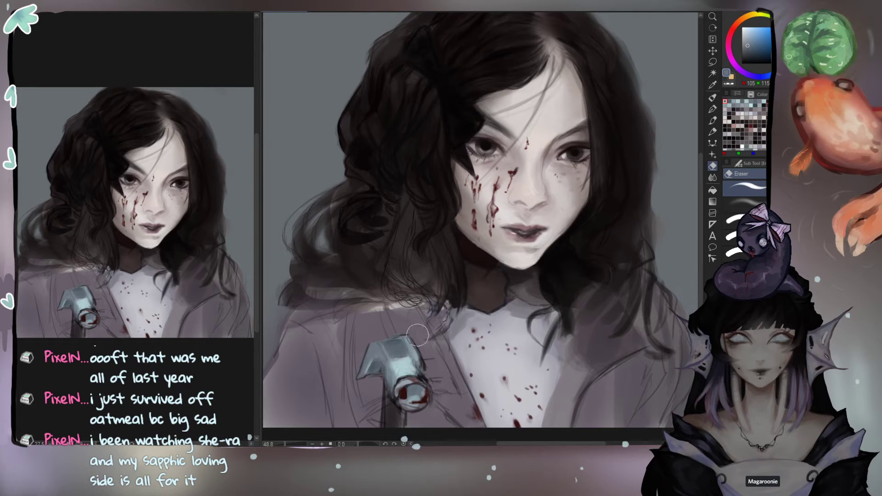
left_click(386, 347, "alt")
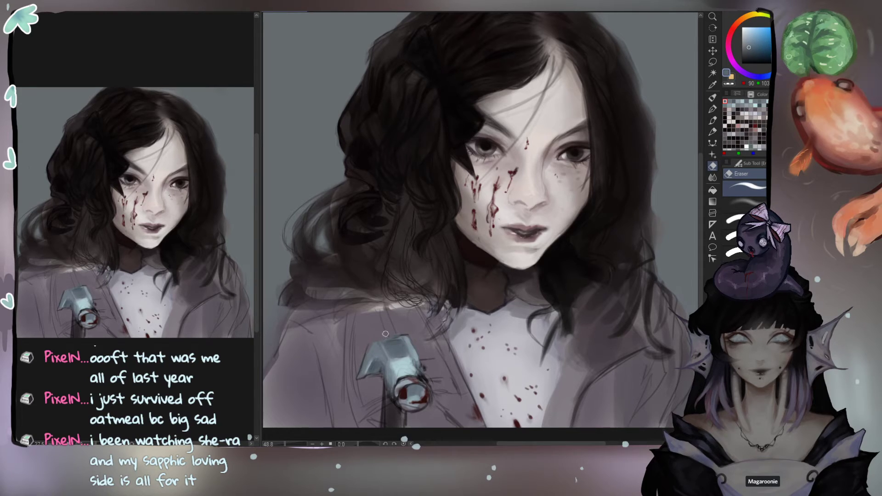
key("b")
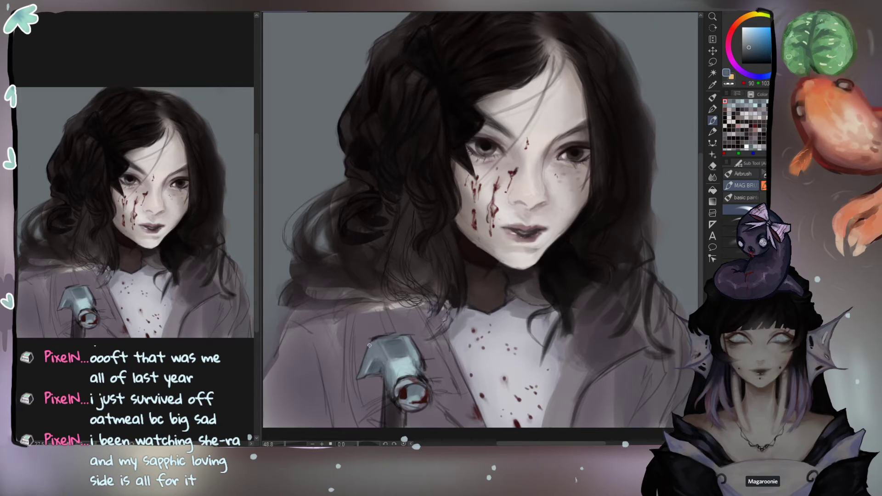
key("e")
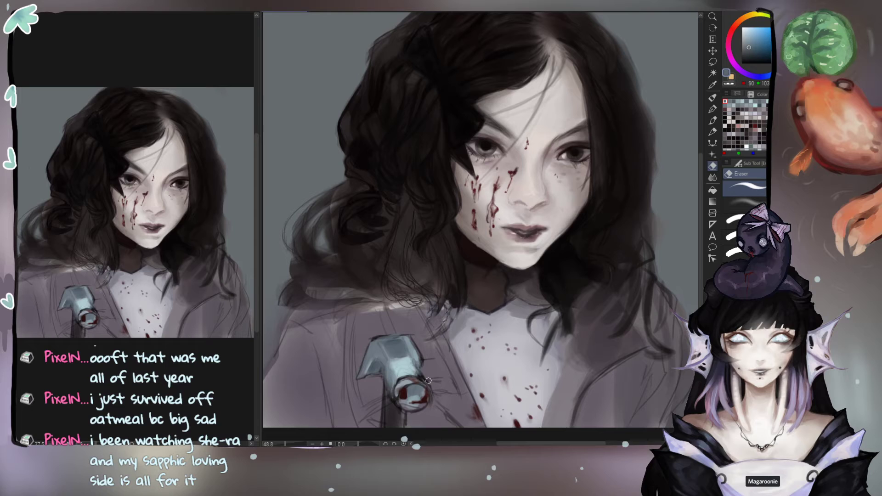
key("b")
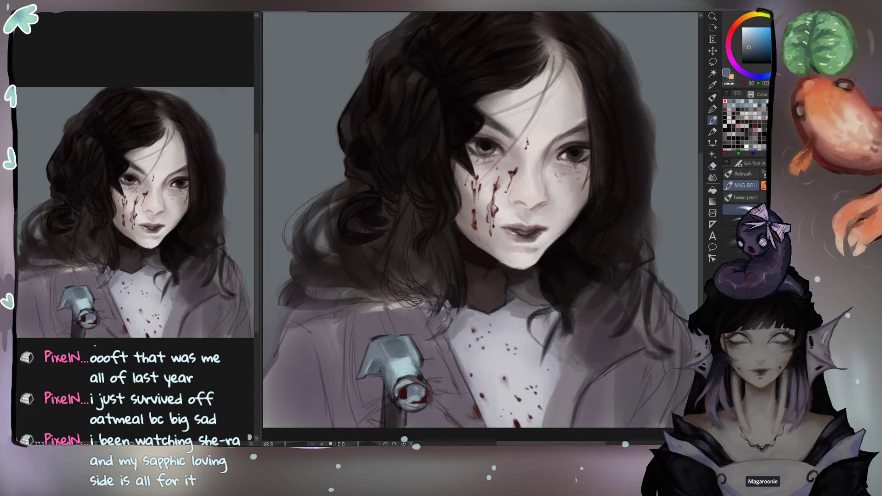
Step: Repaint the striking face, its rim and the neck with sampled light and mid blue-greys
left_click(417, 384, "alt")
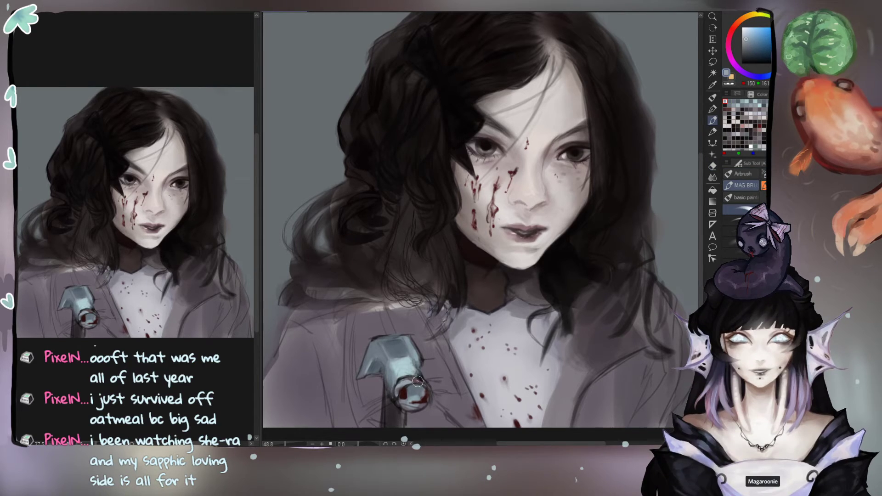
mouse_move(427, 385)
left_mouse_down()
mouse_move(398, 392)
mouse_move(421, 374)
left_mouse_up()
left_click(390, 352, "alt")
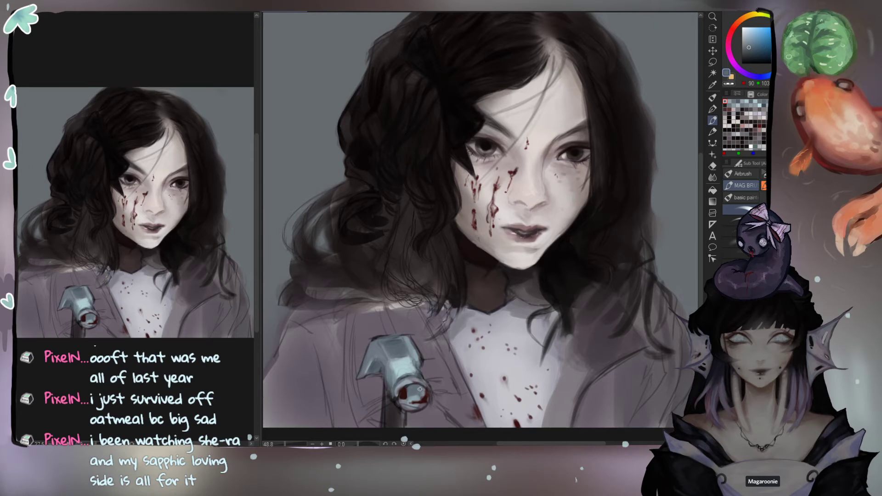
left_click(404, 370, "alt")
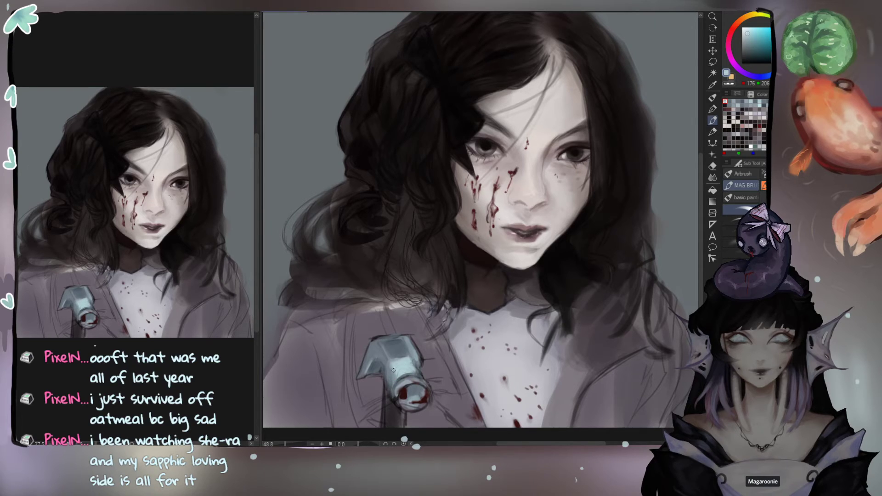
left_click(416, 388, "alt")
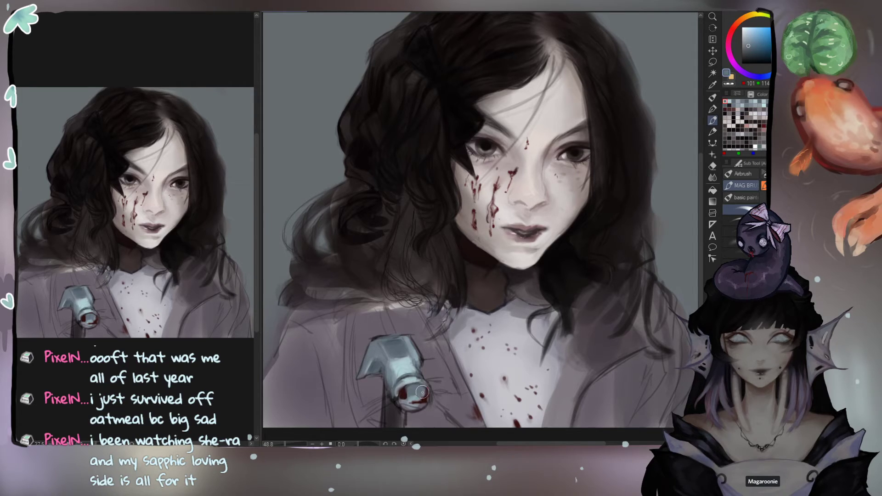
Step: Sample the dark red and paint blood over the striking face and neck, with spatter across the hammer head
left_click(401, 395, "alt")
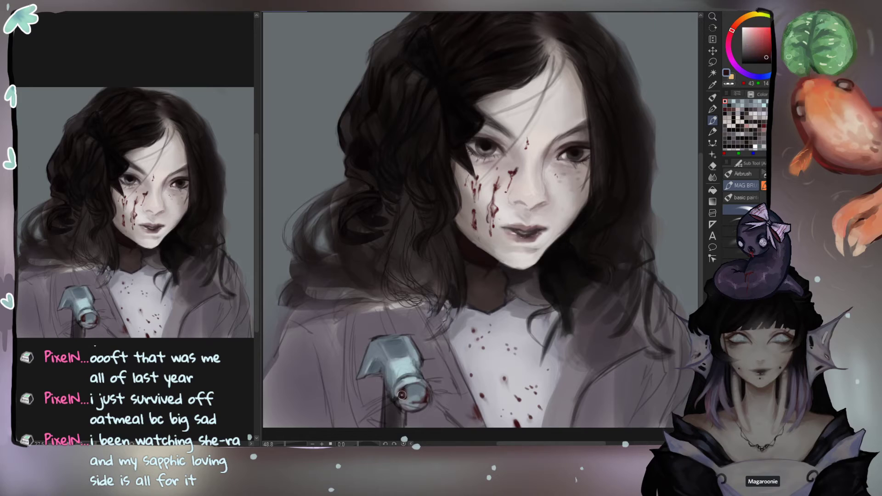
left_click_drag(404, 390, 398, 391)
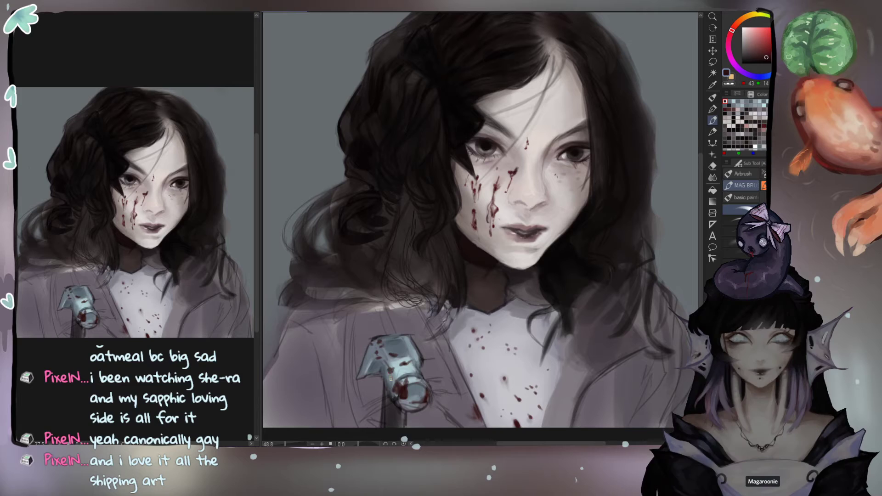
left_click_drag(392, 382, 395, 383)
left_click_drag(398, 371, 406, 369)
mouse_move(417, 379)
left_mouse_down()
mouse_move(427, 398)
mouse_move(409, 380)
mouse_move(424, 390)
mouse_move(422, 410)
mouse_move(406, 404)
left_mouse_up()
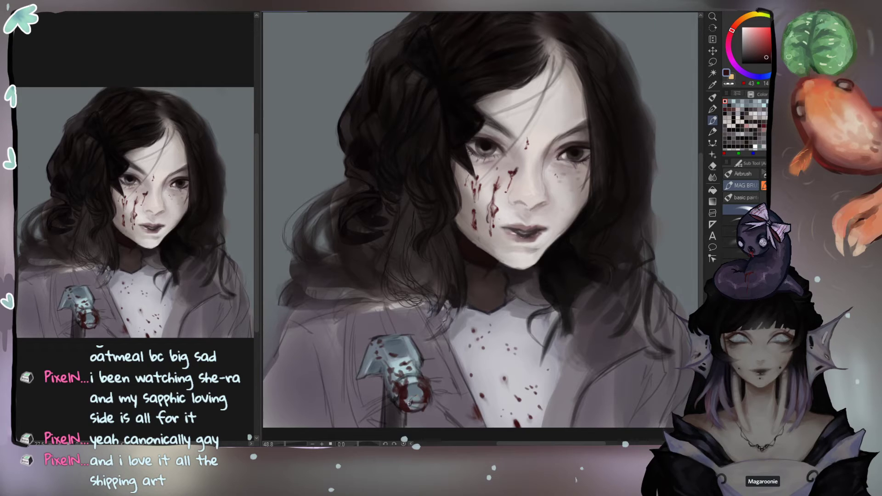
left_click(404, 408)
Step: Vary the blood on the striking face and neck with a muted red and a more saturated dark red
left_click(405, 391, "alt")
left_click_drag(405, 390, 404, 392)
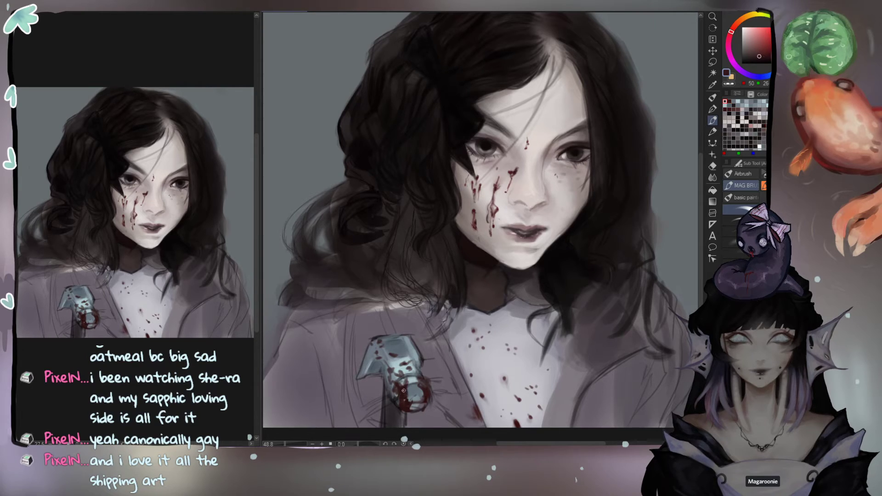
left_click(754, 50)
left_click_drag(406, 397, 391, 391)
left_click(769, 52)
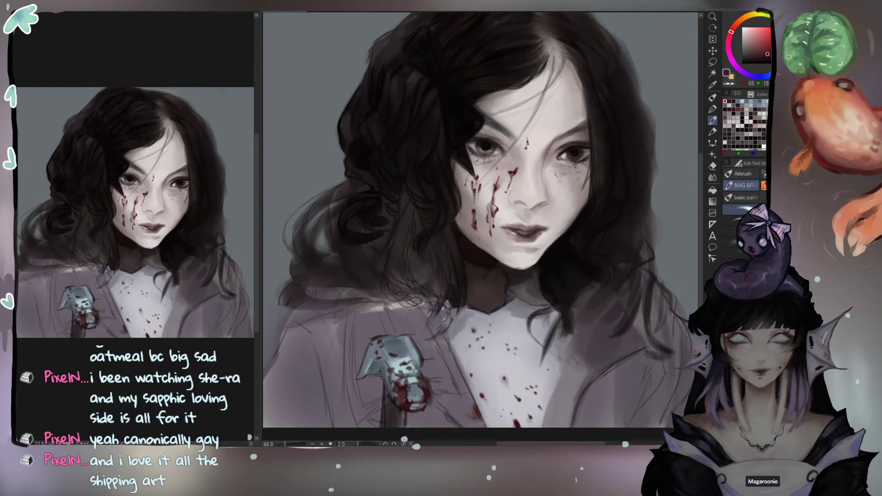
left_click_drag(399, 391, 405, 387)
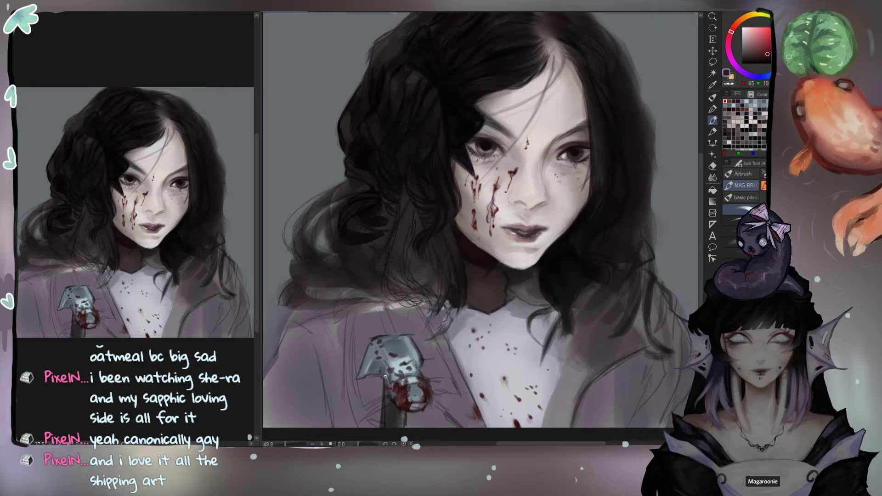
Step: Touch up the hammer head's edges with sampled tones and the eraser, and add more dark red around the striking face
left_click(398, 344, "alt")
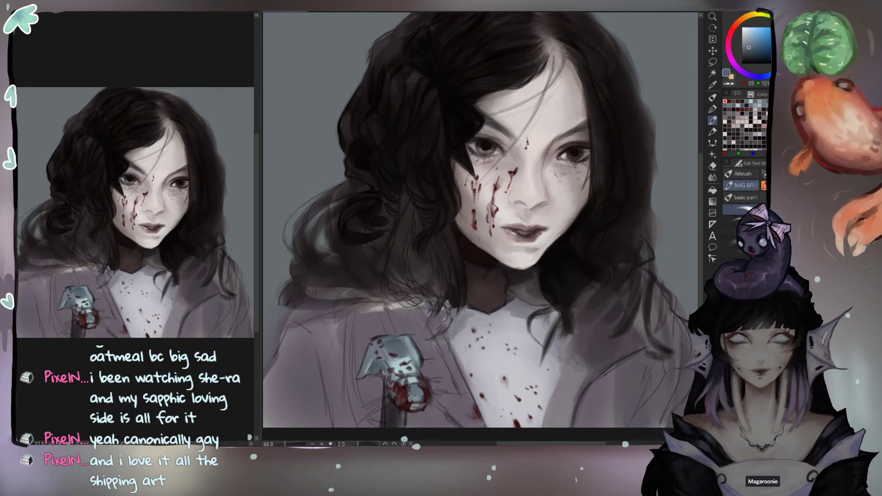
left_click(362, 348, "alt")
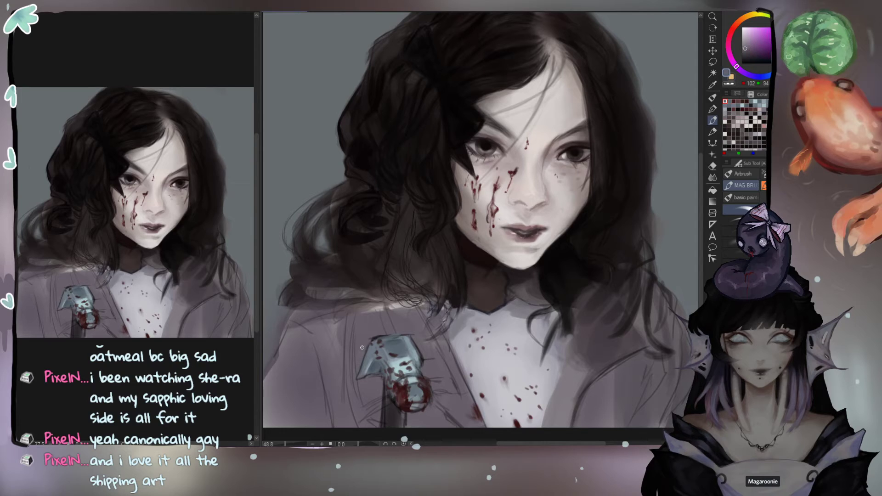
key("e")
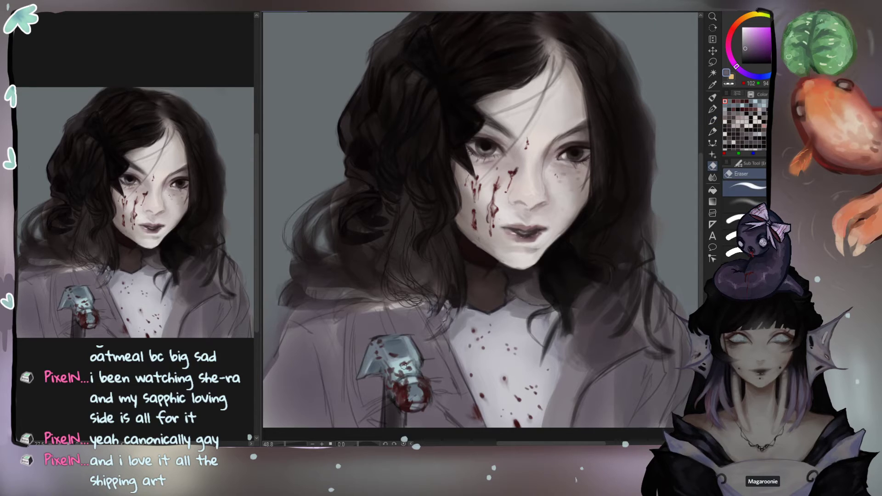
left_click(407, 397, "alt")
key("b")
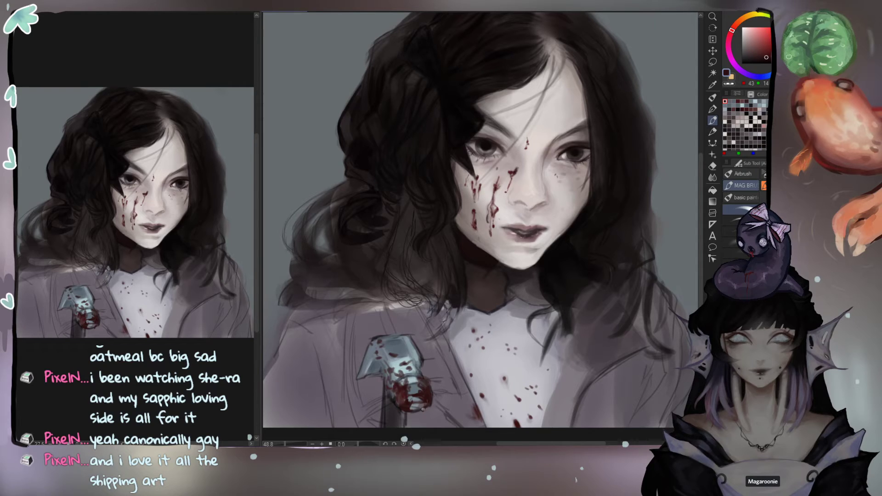
Step: Refine the hammer head's side and top edges with sampled blue-grey and dark outline tones
left_click(419, 365, "alt")
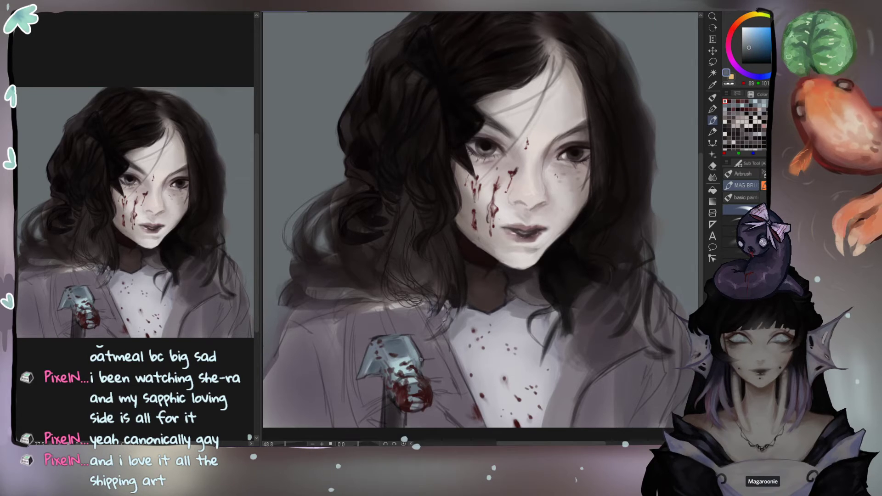
left_click(422, 359, "alt")
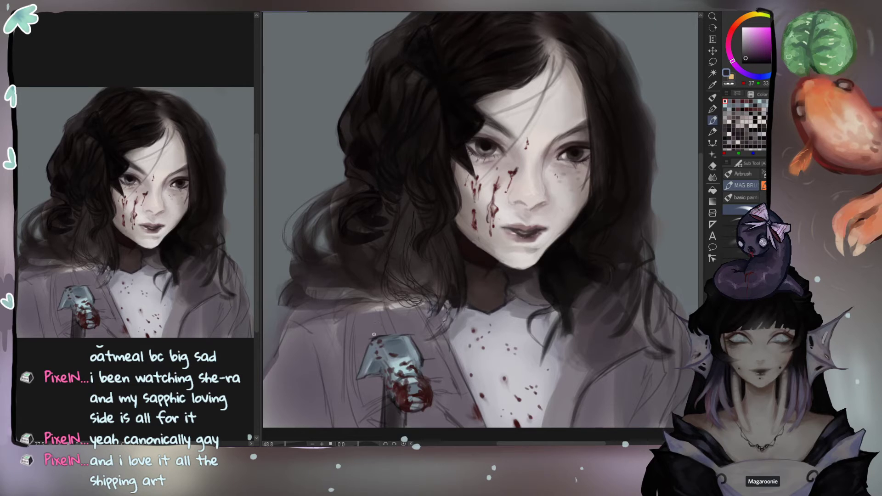
left_click(396, 341, "alt")
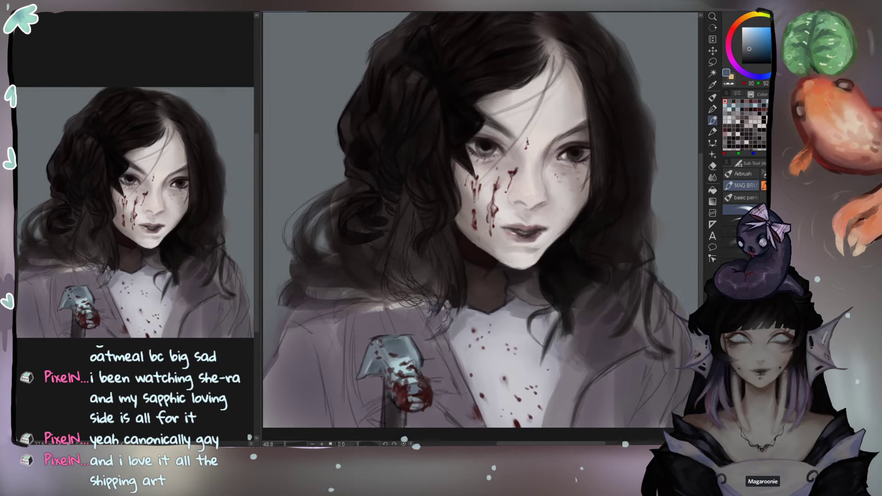
left_click(381, 336, "alt")
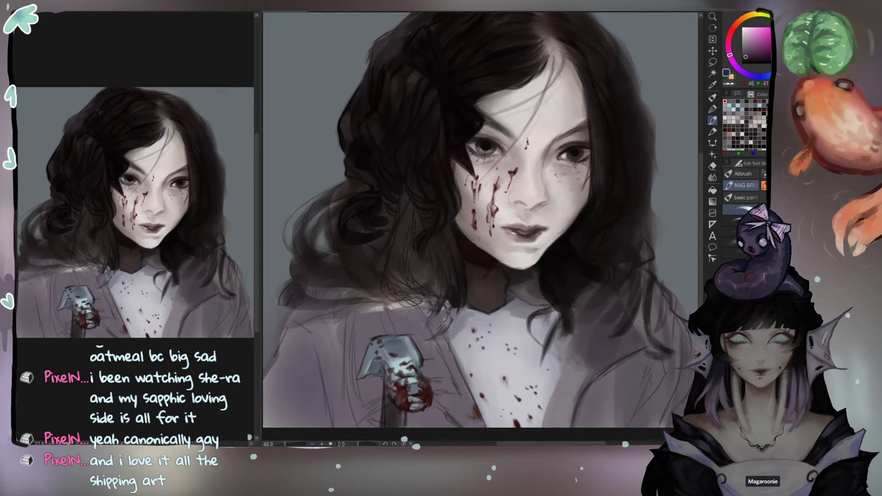
Step: Darken the hammer's handle beside the bloodied striking face with a sampled dark tone and a near-black shade
left_click(395, 412, "alt")
mouse_move(387, 415)
left_mouse_down()
mouse_move(388, 429)
mouse_move(405, 422)
left_mouse_up()
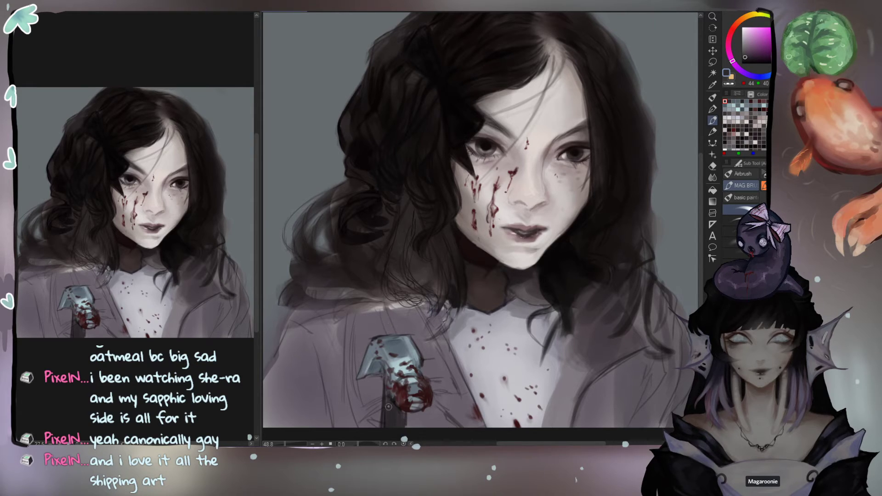
left_click(752, 62)
left_click_drag(393, 423, 400, 408)
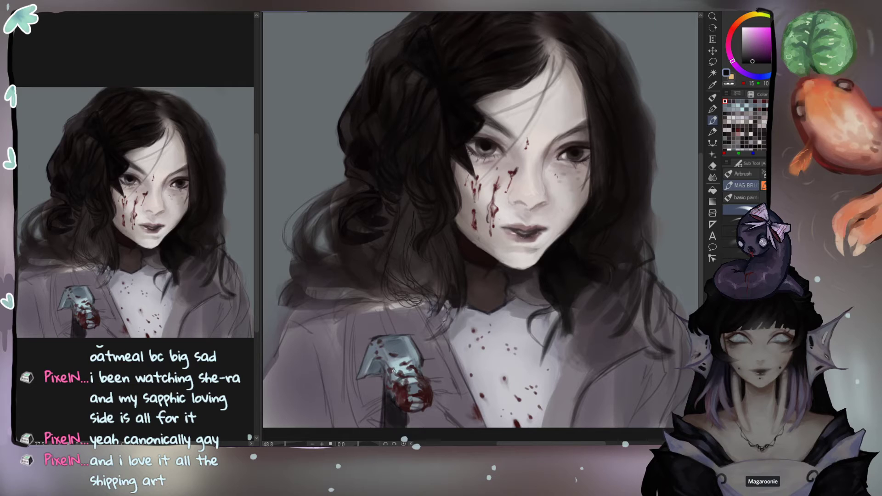
Step: Scale the hammer up slightly with a free transform
key("ctrl+t")
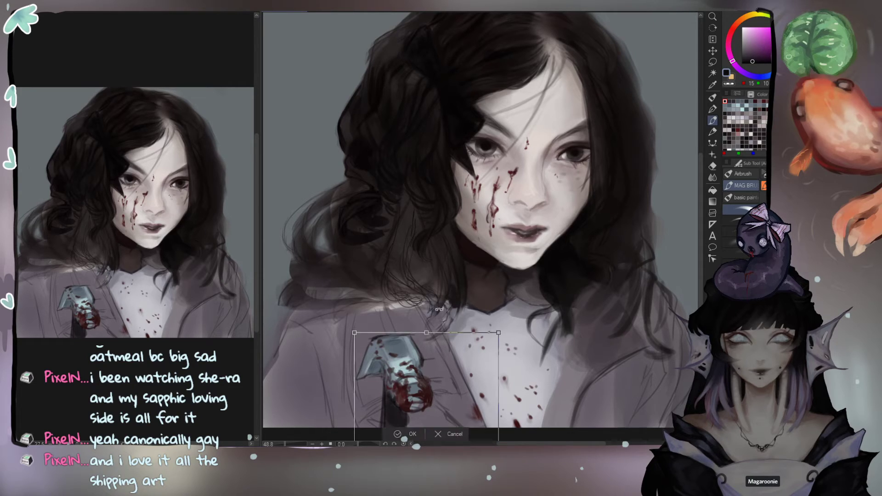
mouse_move(498, 332)
left_mouse_down()
mouse_move(509, 317)
mouse_move(503, 324)
left_mouse_up()
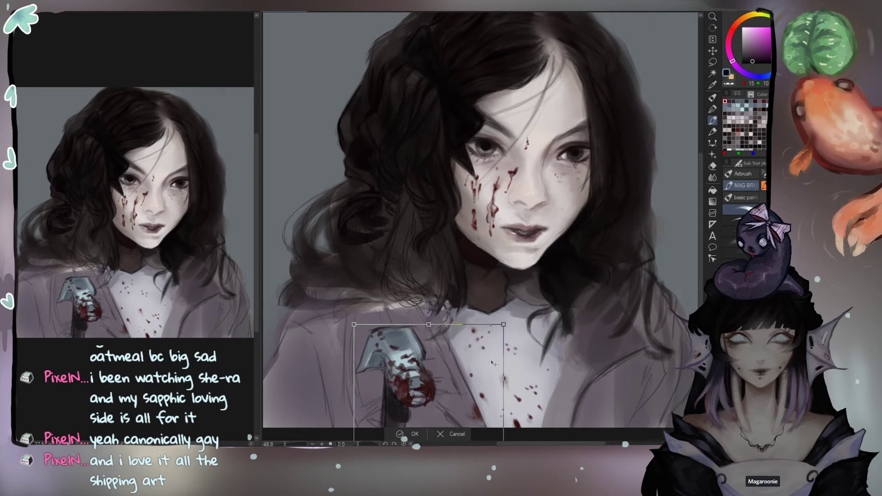
key("Return")
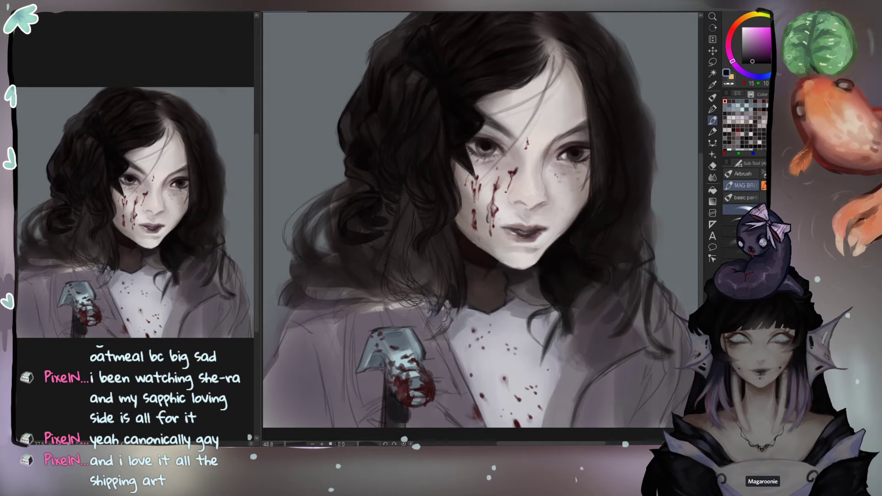
Step: Clear the hammer from view and paint a dark purple-grey shadow on the coat's lower front beside the shirt
key("Delete")
left_click(452, 420, "alt")
left_click(456, 417, "alt")
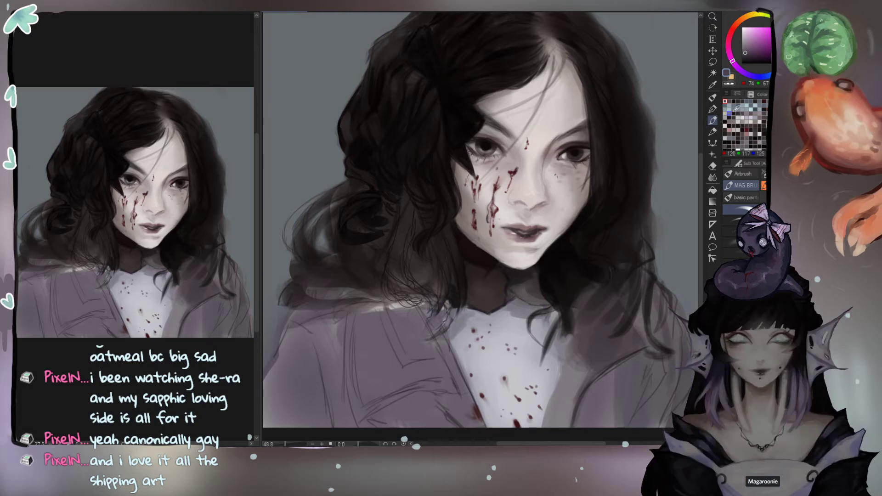
left_click(749, 58)
left_click(743, 72)
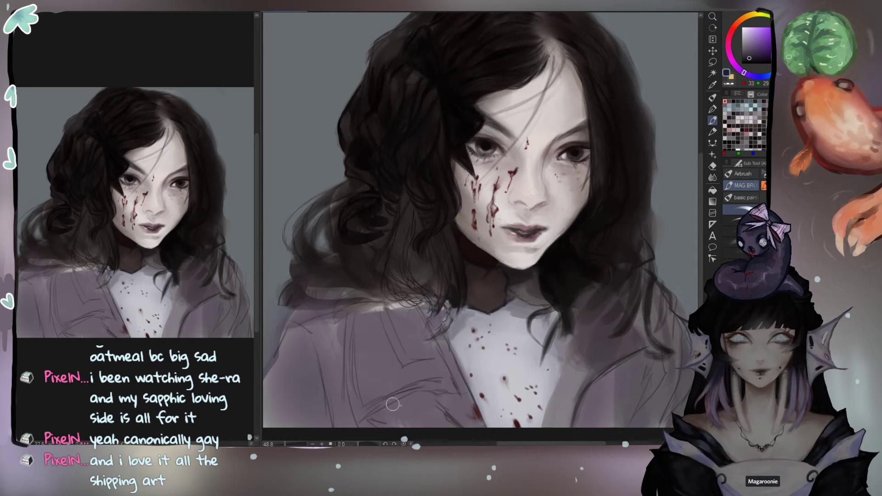
mouse_move(415, 400)
left_mouse_down()
mouse_move(454, 431)
mouse_move(413, 399)
mouse_move(430, 401)
mouse_move(444, 427)
mouse_move(411, 401)
mouse_move(369, 428)
mouse_move(413, 423)
mouse_move(385, 411)
mouse_move(373, 421)
mouse_move(422, 414)
mouse_move(425, 404)
mouse_move(398, 407)
mouse_move(426, 403)
mouse_move(400, 402)
mouse_move(431, 396)
mouse_move(439, 411)
mouse_move(426, 401)
mouse_move(386, 412)
mouse_move(443, 413)
mouse_move(405, 411)
mouse_move(427, 401)
mouse_move(340, 409)
left_mouse_up()
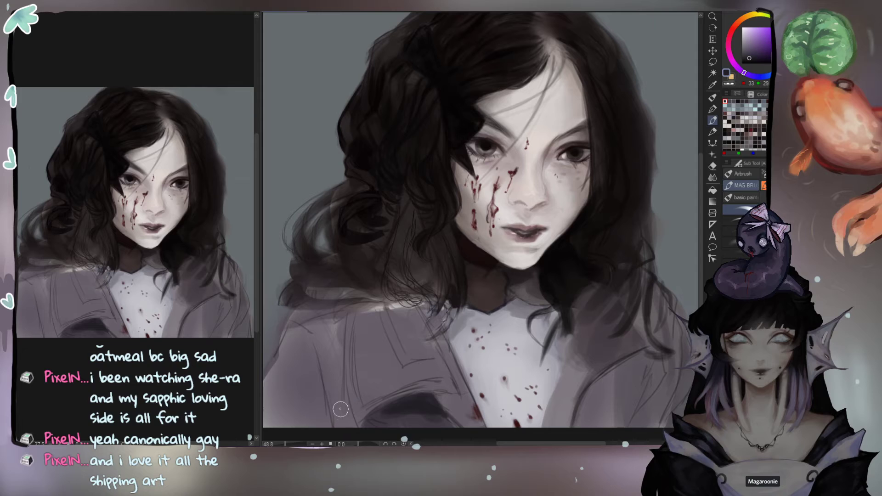
Step: Glaze the coat on both sides of the shirt with a muted blue-grey
mouse_move(766, 78)
left_mouse_down()
mouse_move(776, 73)
mouse_move(747, 51)
left_mouse_up()
mouse_move(380, 417)
left_mouse_down()
mouse_move(388, 396)
mouse_move(395, 401)
mouse_move(368, 409)
mouse_move(387, 394)
mouse_move(354, 363)
mouse_move(312, 404)
mouse_move(334, 432)
mouse_move(427, 364)
left_mouse_up()
mouse_move(579, 380)
left_mouse_down()
mouse_move(576, 420)
mouse_move(638, 411)
mouse_move(668, 399)
left_mouse_up()
mouse_move(336, 334)
left_mouse_down()
mouse_move(404, 393)
mouse_move(427, 386)
mouse_move(369, 412)
left_mouse_up()
mouse_move(315, 370)
left_mouse_down()
mouse_move(345, 368)
mouse_move(343, 349)
mouse_move(358, 387)
left_mouse_up()
Step: Build up the lapel on the hammer side with sampled coat tones along its outer edge and upper area
left_click(427, 391, "alt")
left_click_drag(350, 322, 354, 354)
mouse_move(352, 304)
left_mouse_down()
mouse_move(352, 372)
mouse_move(343, 321)
mouse_move(353, 314)
mouse_move(351, 361)
left_mouse_up()
key("ctrl+z")
key("ctrl+z")
left_click(352, 387, "alt")
left_click(353, 328, "alt")
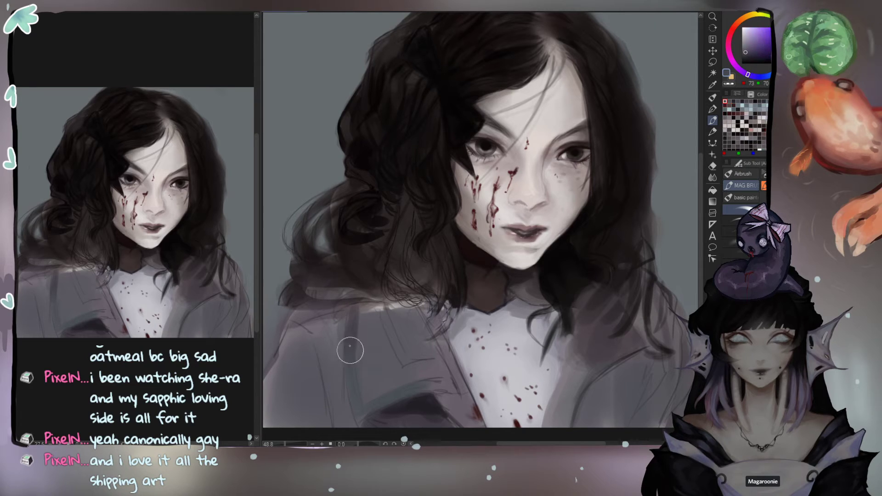
mouse_move(385, 325)
left_mouse_down()
mouse_move(374, 345)
mouse_move(351, 315)
mouse_move(380, 354)
mouse_move(401, 339)
mouse_move(427, 364)
mouse_move(420, 362)
left_mouse_up()
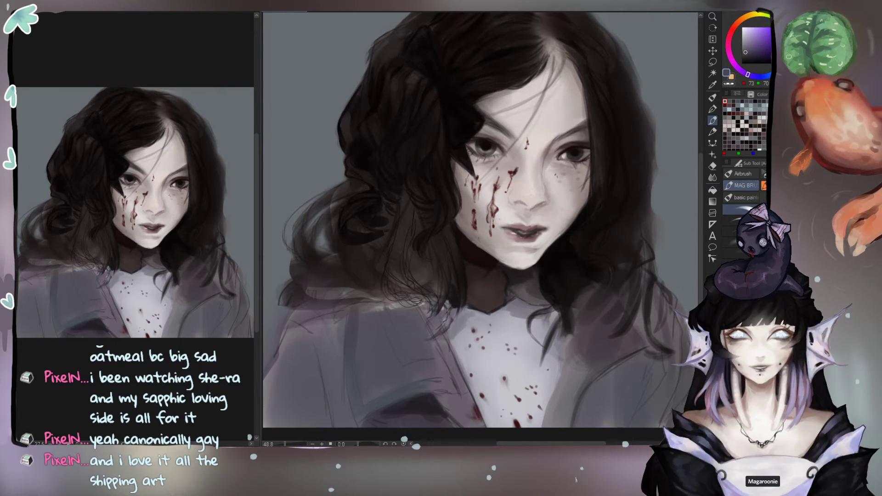
Step: Try different basic paint brushes on the lapel and undo the test stroke
left_click(740, 198)
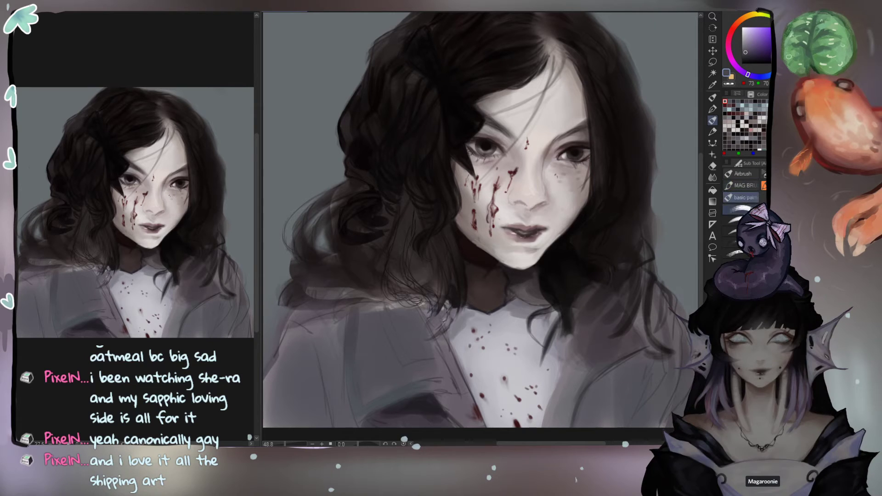
scroll(739, 229, "down", 3)
left_click(730, 241)
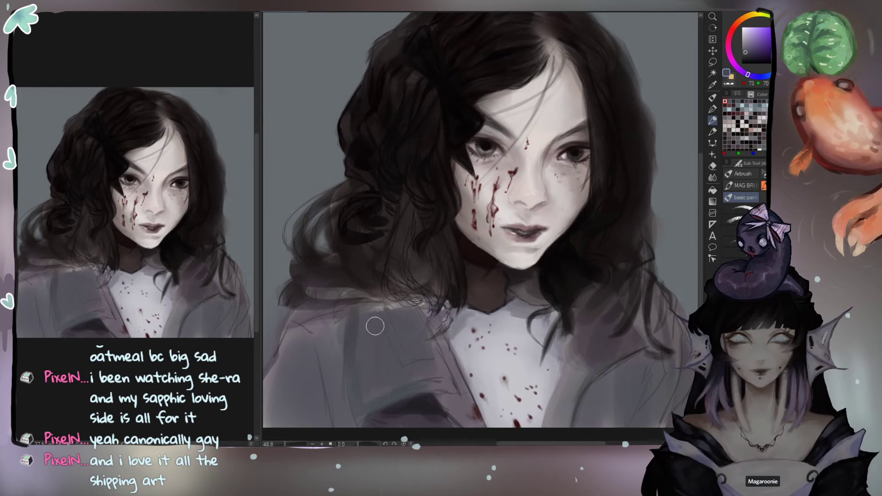
left_click(733, 252)
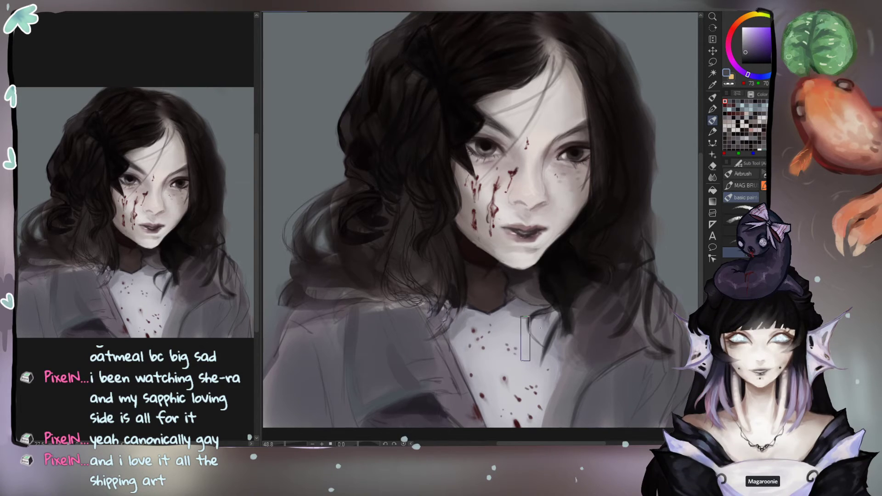
left_click(732, 241)
mouse_move(425, 371)
left_mouse_down()
mouse_move(435, 365)
mouse_move(462, 395)
left_mouse_up()
key("ctrl+z")
scroll(733, 230, "down", 2)
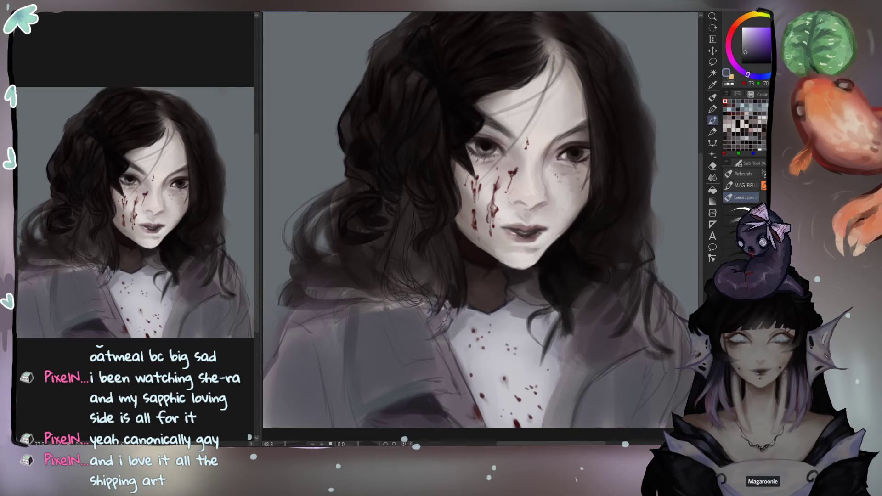
Step: Try broad near-black strokes down the lapel with an enlarged brush, undoing each one
left_click(751, 60)
mouse_move(398, 347)
left_mouse_down()
mouse_move(408, 353)
mouse_move(396, 338)
mouse_move(417, 392)
left_mouse_up()
key("ctrl+z")
key("b")
key("ctrl+z")
key("bracketright")
key("bracketright")
key("bracketright")
key("bracketright")
left_click_drag(370, 320, 357, 406)
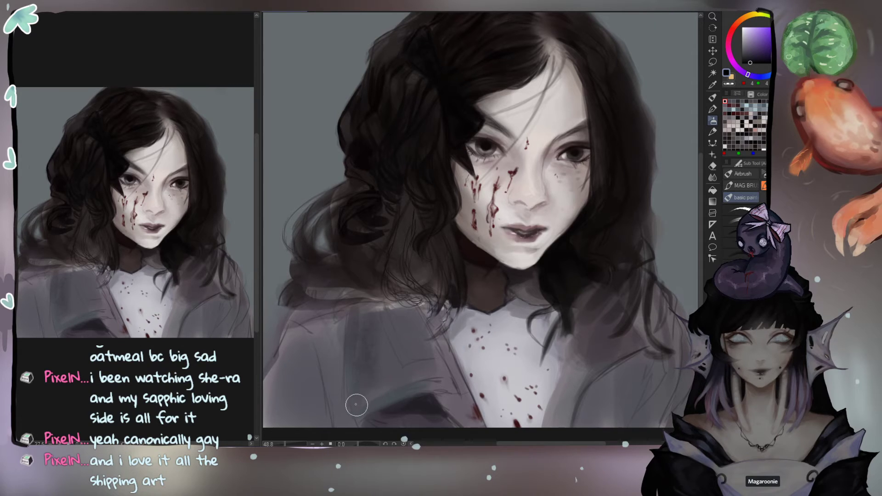
key("ctrl+z")
Step: Define the lapel's outer edge with a sampled blue-grey and a darker shadow tone, using a smaller brush
left_click(360, 413, "alt")
key("bracketleft")
key("bracketleft")
left_click_drag(350, 320, 353, 378)
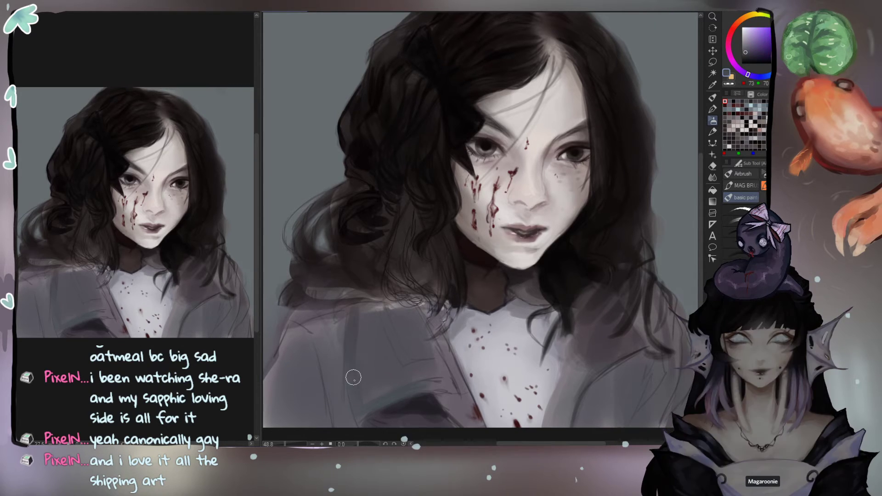
left_click(747, 59)
left_click_drag(363, 318, 362, 371)
key("ctrl+z")
left_click_drag(356, 318, 347, 391)
key("ctrl+z")
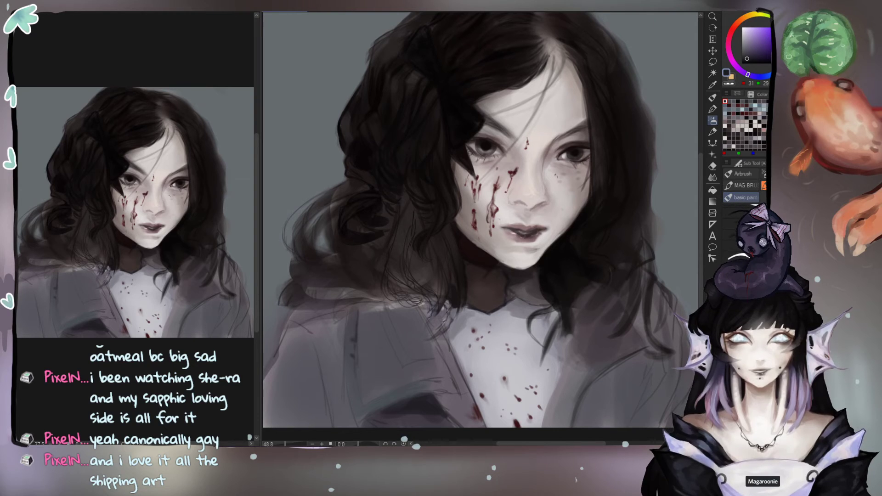
Step: Try dark shading strokes across the middle of the lapel, undo them and reduce the brush size
left_click_drag(363, 363, 426, 373)
key("ctrl+z")
mouse_move(389, 331)
left_mouse_down()
mouse_move(441, 381)
mouse_move(384, 343)
mouse_move(391, 357)
mouse_move(354, 362)
mouse_move(361, 377)
left_mouse_up()
key("bracketleft")
key("bracketleft")
key("bracketleft")
key("bracketleft")
key("bracketleft")
key("bracketleft")
key("bracketleft")
key("bracketleft")
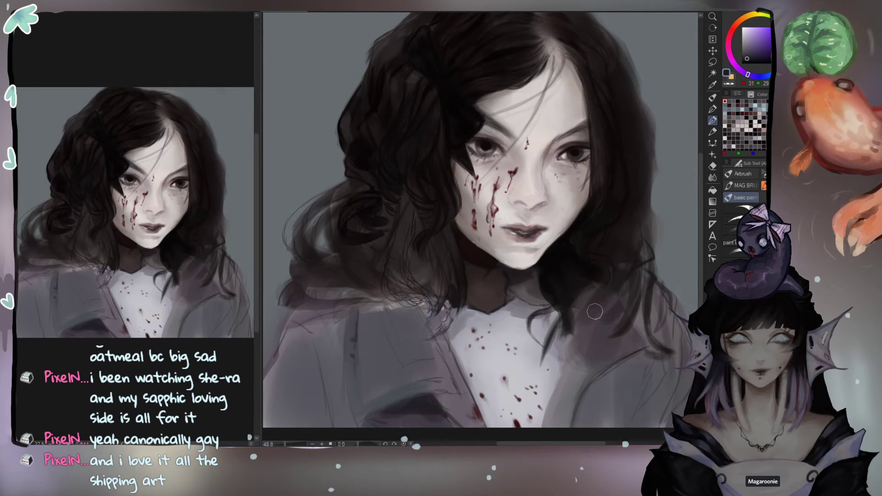
Step: Test textured brushes with dark strokes over the lapel and undo the marks
mouse_move(399, 363)
left_mouse_down()
mouse_move(411, 395)
mouse_move(447, 429)
mouse_move(391, 384)
left_mouse_up()
key("ctrl+z")
key("b")
key("b")
left_click_drag(355, 322, 352, 362)
left_click_drag(350, 310, 350, 390)
key("ctrl+z")
mouse_move(344, 402)
left_mouse_down()
mouse_move(395, 370)
mouse_move(439, 368)
left_mouse_up()
key("ctrl+z")
key("ctrl+z")
key("ctrl+z")
key("ctrl+z")
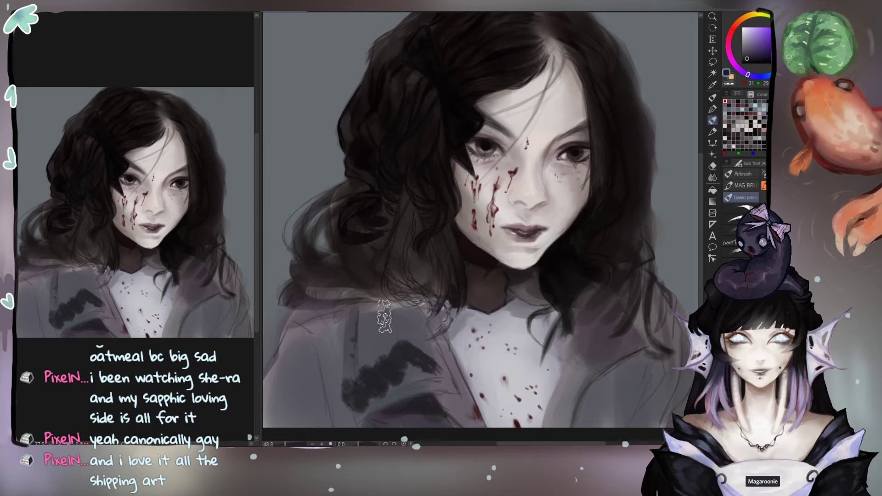
Step: Switch to a textured MAG brush and lay a woven fabric texture over the lapel
left_click(740, 211)
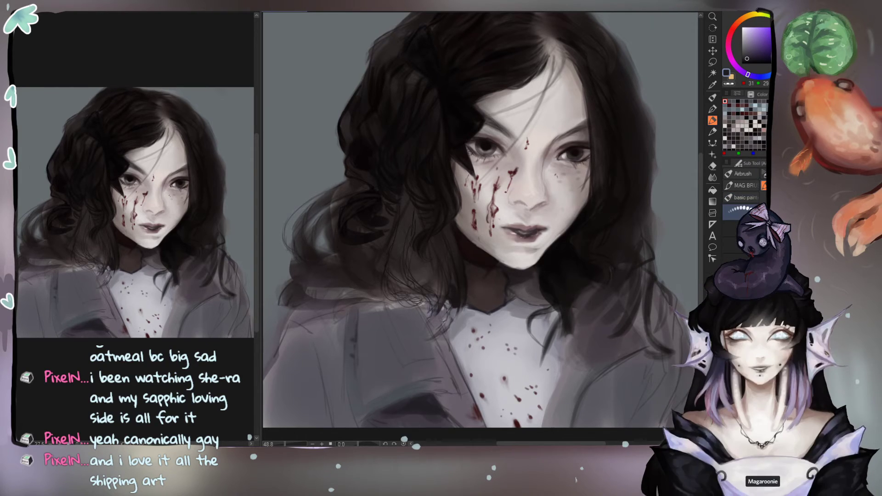
left_click(754, 185)
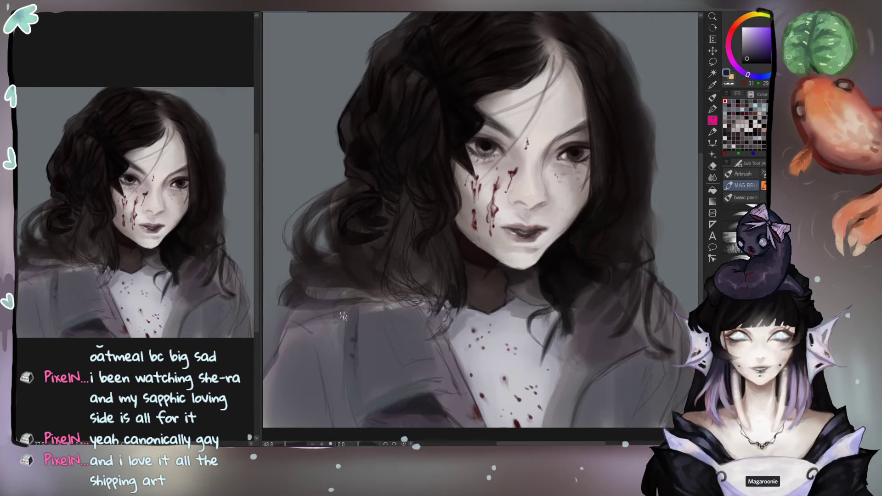
left_click_drag(353, 309, 355, 371)
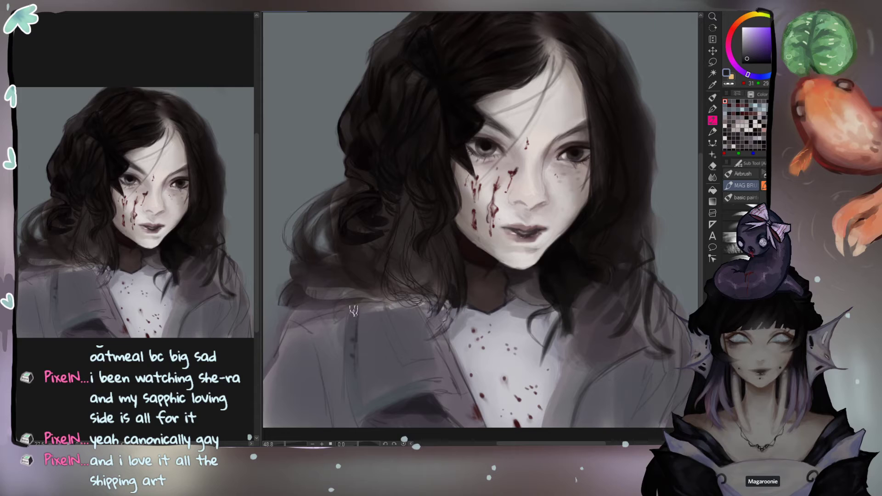
left_click_drag(354, 306, 359, 421)
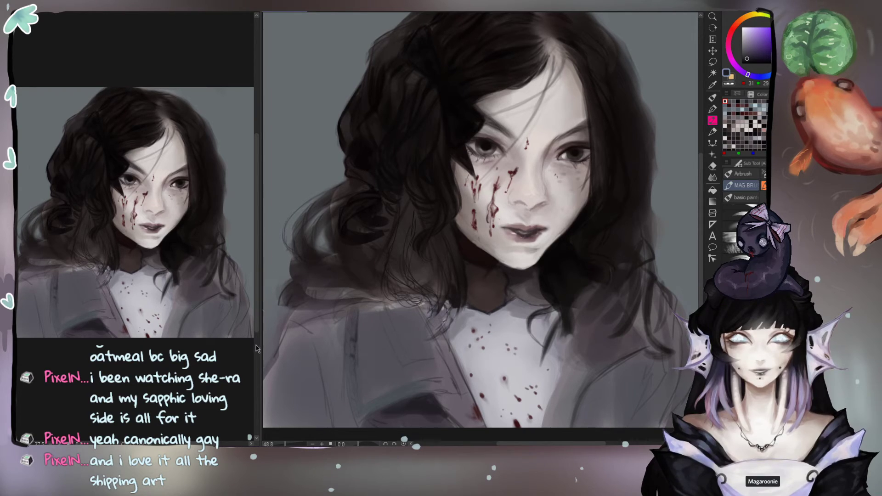
key("ctrl+z")
left_click_drag(353, 312, 350, 376)
mouse_move(350, 313)
left_mouse_down()
mouse_move(344, 366)
mouse_move(360, 421)
left_mouse_up()
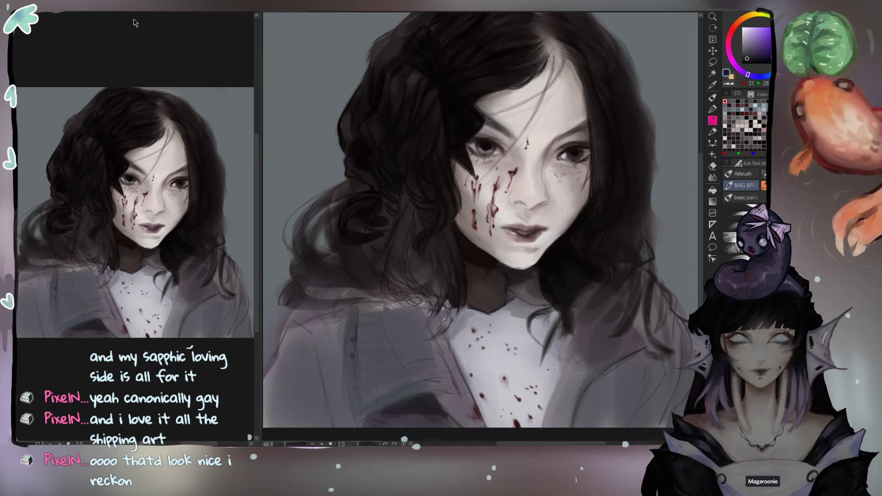
Step: Examine the coat's knit texture, collar and shoulder closely in the reference photo
left_click(110, 12)
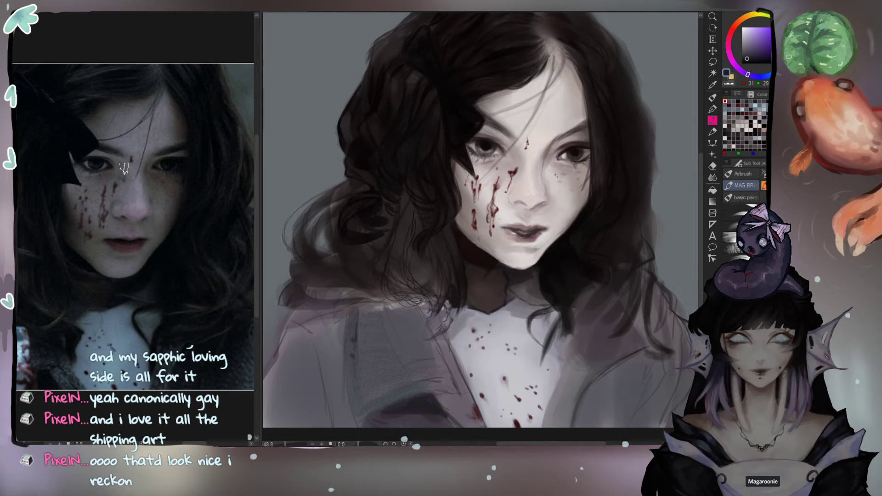
scroll(125, 169, "down", 2)
left_click_drag(88, 256, 120, 239)
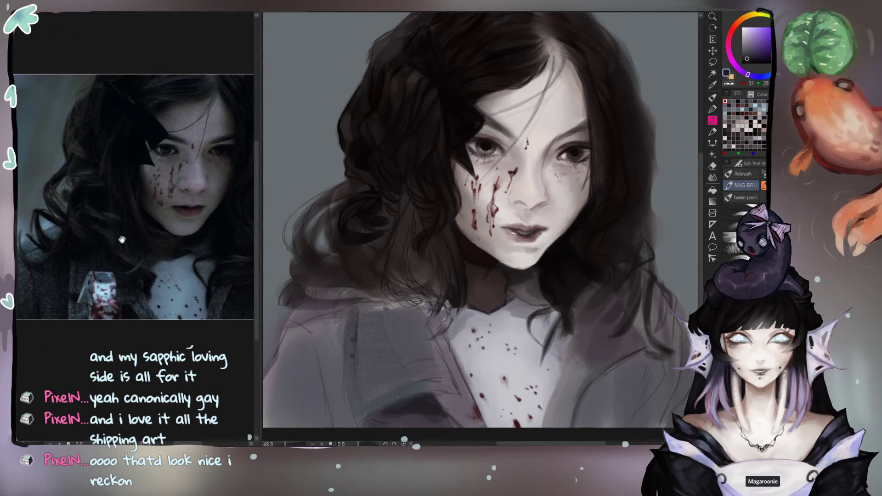
scroll(72, 284, "up", 2)
mouse_move(79, 262)
left_mouse_down()
mouse_move(191, 236)
mouse_move(184, 243)
left_mouse_up()
scroll(163, 246, "up", 1)
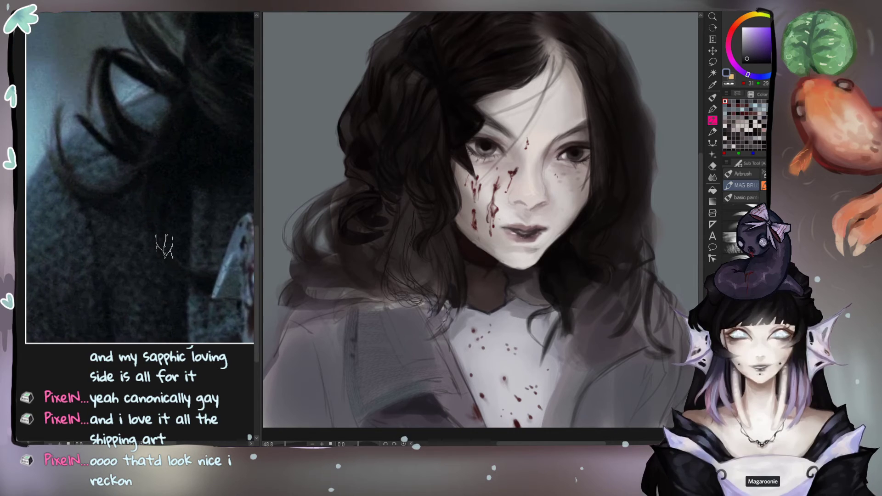
left_click_drag(150, 216, 156, 257)
left_click_drag(221, 303, 87, 266)
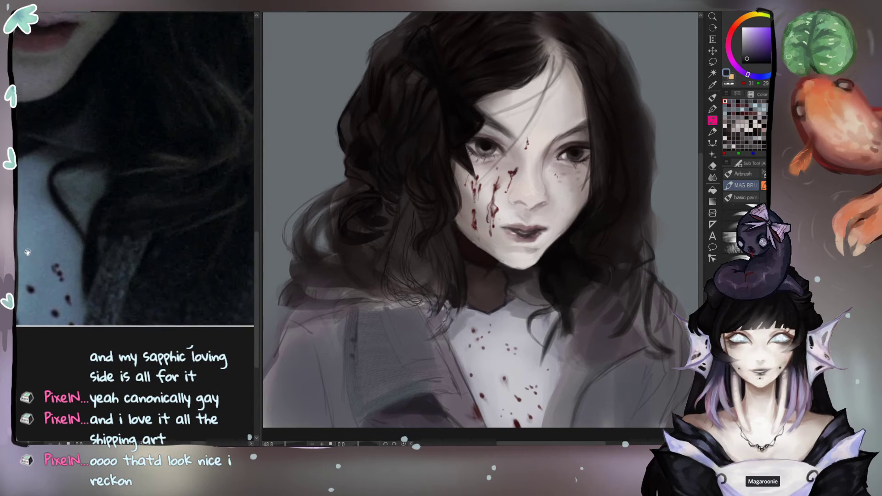
left_click_drag(207, 236, 100, 263)
scroll(218, 298, "up", 1)
left_click_drag(220, 298, 124, 284)
scroll(174, 278, "down", 4)
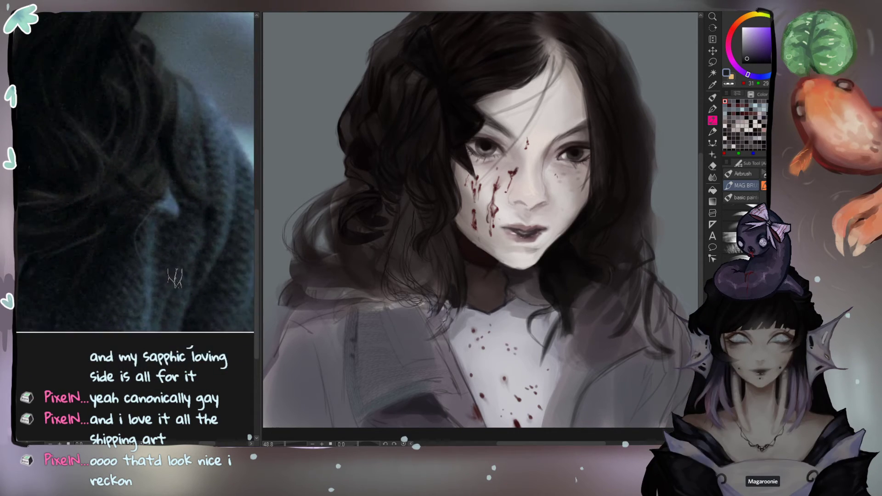
left_click_drag(202, 256, 98, 247)
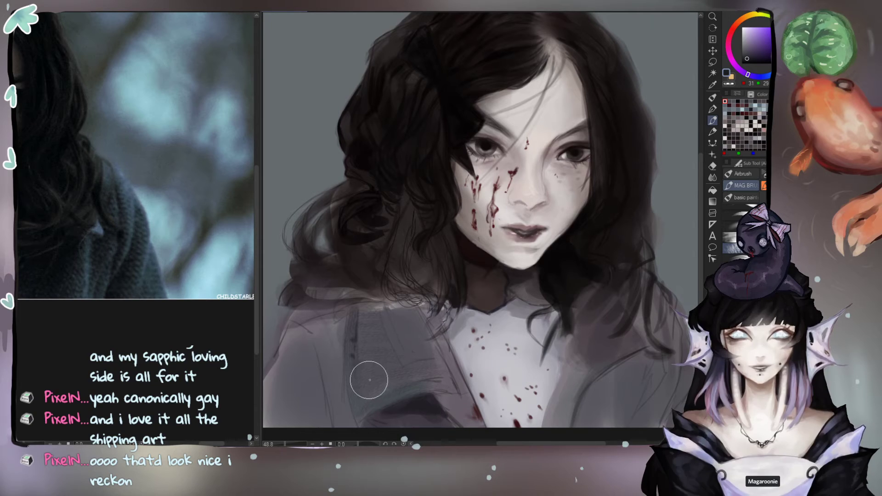
Step: Try further strokes over the lower part of the textured lapel and undo the last one
left_click_drag(370, 401, 417, 376)
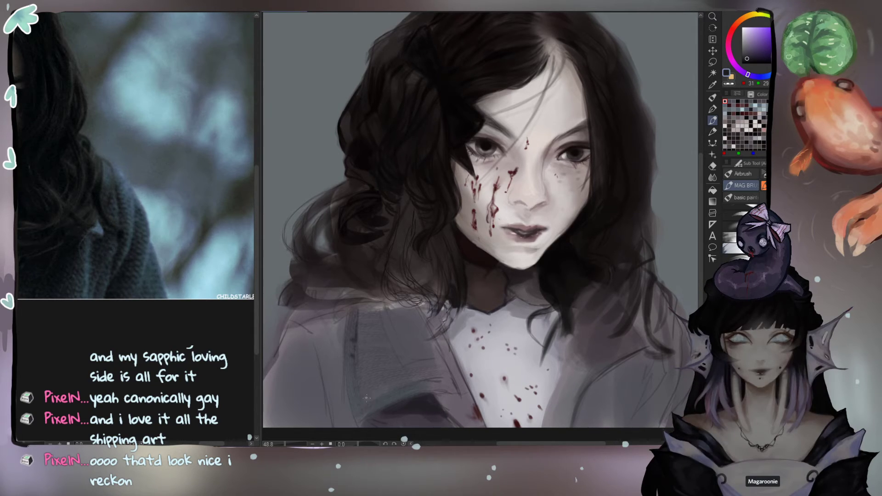
left_click_drag(378, 391, 430, 373)
key("ctrl+z")
Step: Try a basic paint brush stroke in a tone sampled from the lapel along its lower fold and undo it
key("comma")
key("comma")
key("comma")
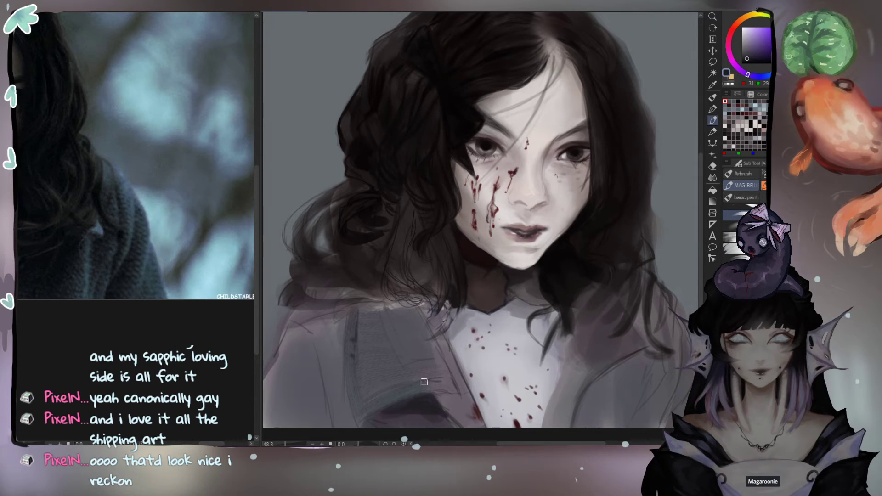
key("period")
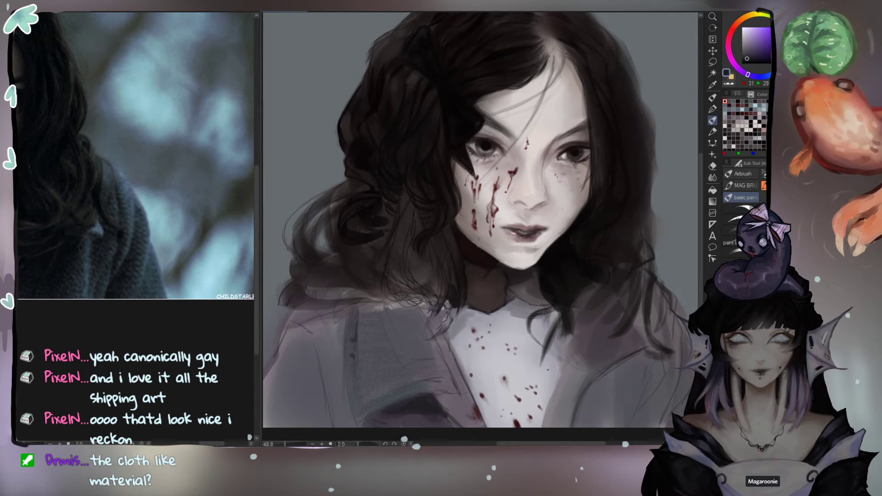
left_click(745, 185)
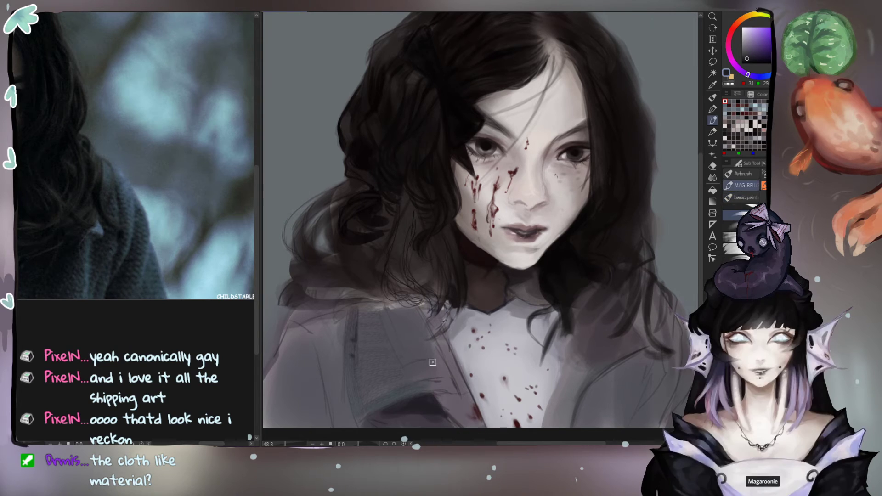
left_click(745, 197)
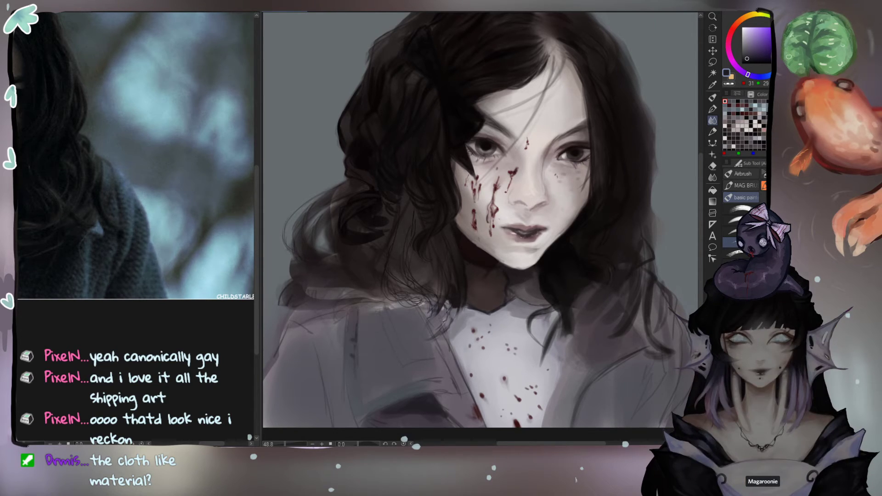
left_click(356, 340, "alt")
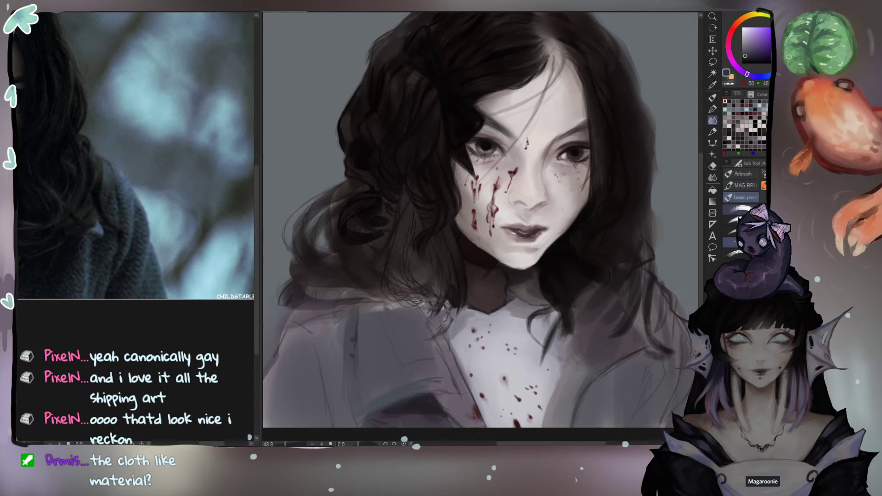
left_click(731, 231)
mouse_move(354, 402)
left_mouse_down()
mouse_move(413, 376)
mouse_move(363, 401)
mouse_move(405, 377)
mouse_move(373, 395)
mouse_move(406, 378)
left_mouse_up()
key("ctrl+z")
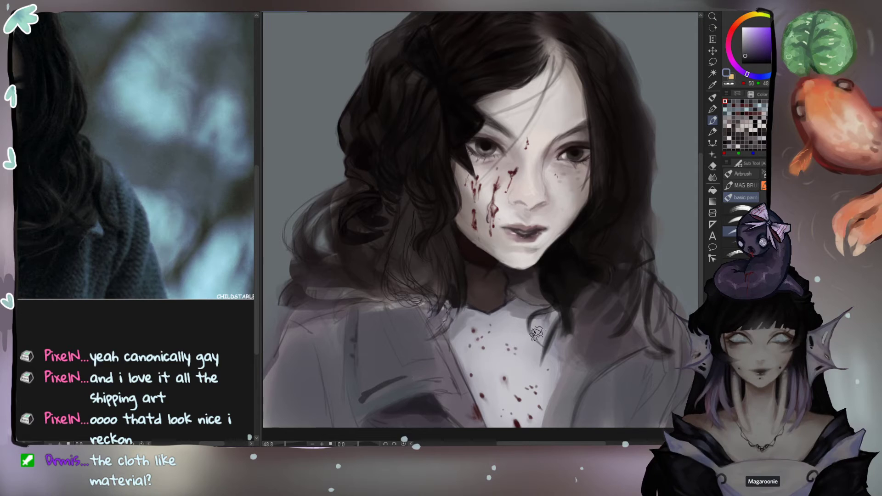
Step: Try a softer stroke along the lapel's lower fold with another basic paint brush
left_click(732, 243)
mouse_move(368, 398)
left_mouse_down()
mouse_move(416, 377)
mouse_move(358, 399)
mouse_move(404, 375)
left_mouse_up()
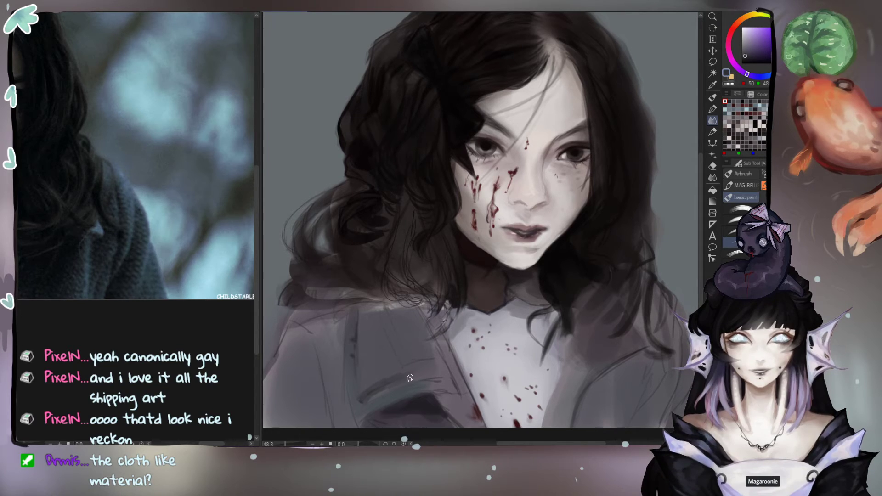
key("e")
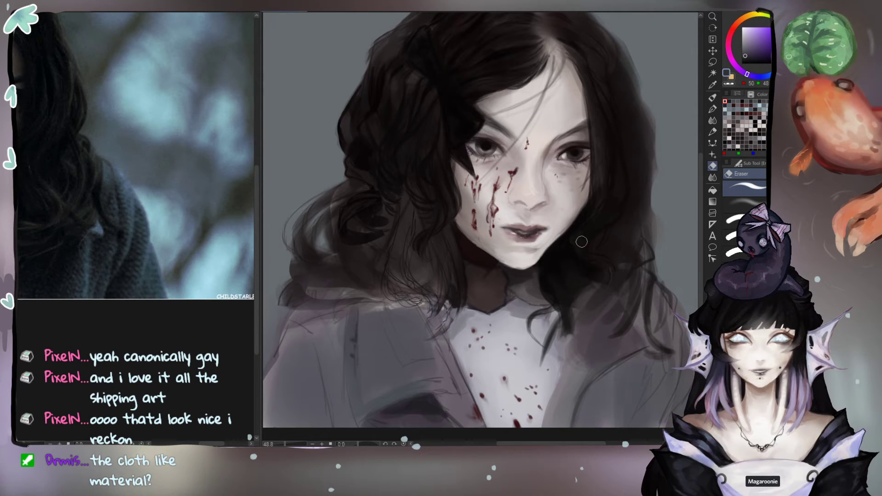
key("b")
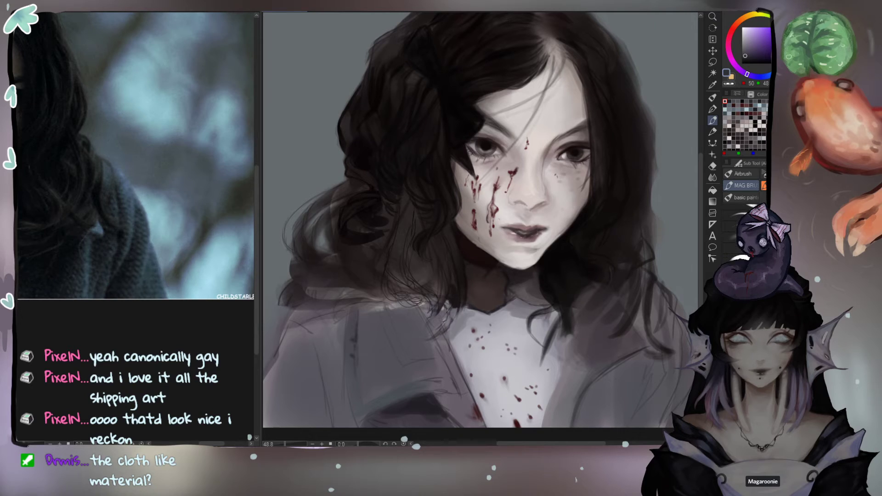
left_click(741, 197)
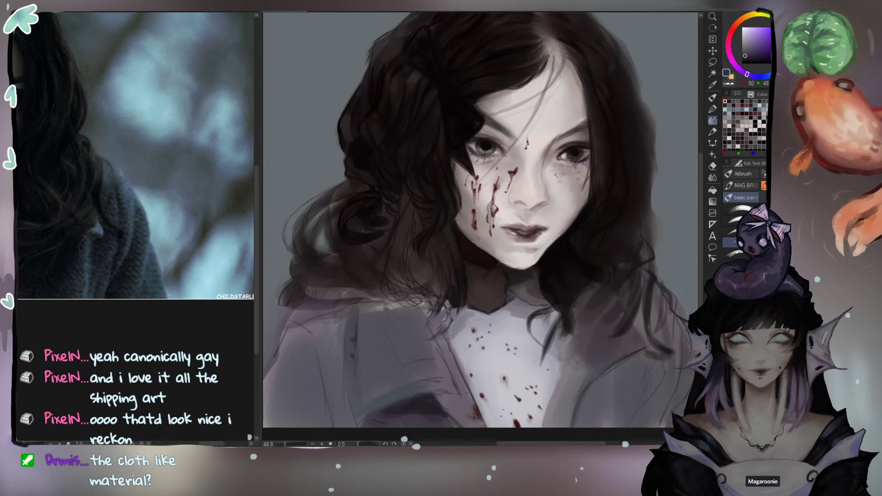
Step: Test a textured brush on the lapel and on the coat's opposite shoulder, undoing each stroke
left_click(770, 174)
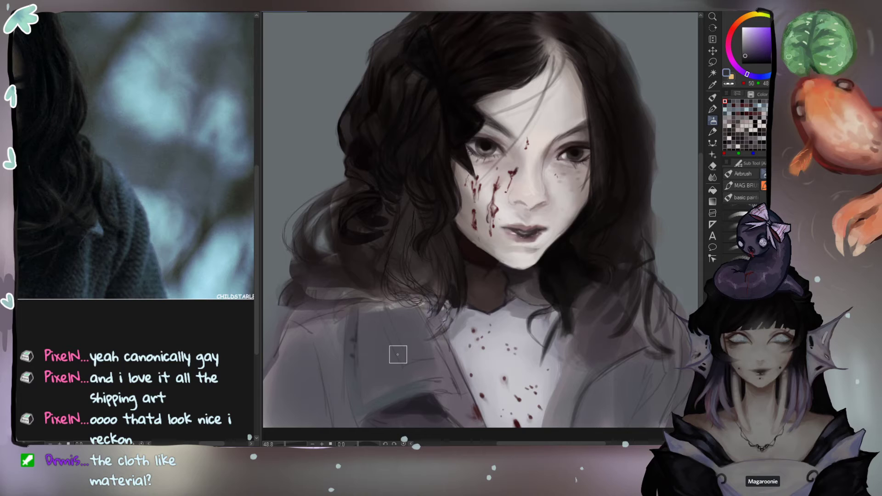
left_click_drag(397, 354, 418, 371)
key("ctrl+z")
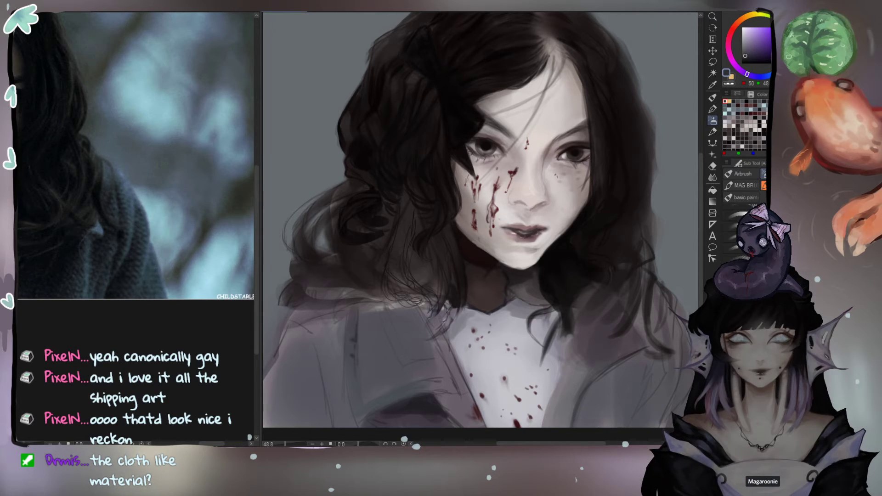
mouse_move(672, 409)
left_mouse_down()
mouse_move(648, 381)
mouse_move(645, 391)
left_mouse_up()
key("ctrl+z")
key("ctrl+z")
left_click_drag(675, 352, 654, 406)
key("ctrl+z")
left_click_drag(681, 384, 657, 399)
key("ctrl+z")
left_click_drag(675, 367, 653, 404)
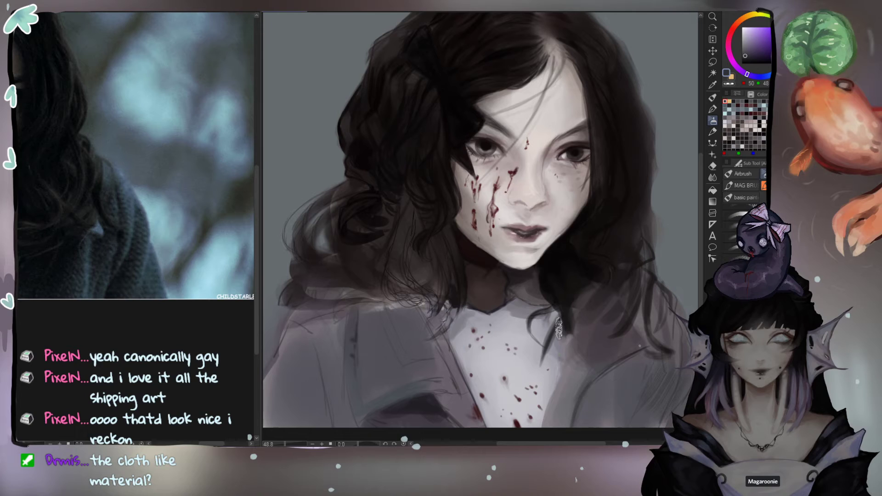
key("ctrl+z")
Step: Return to the MAG brushes and run a shadow stroke down the outer edge of the lapel
key("b")
key("b")
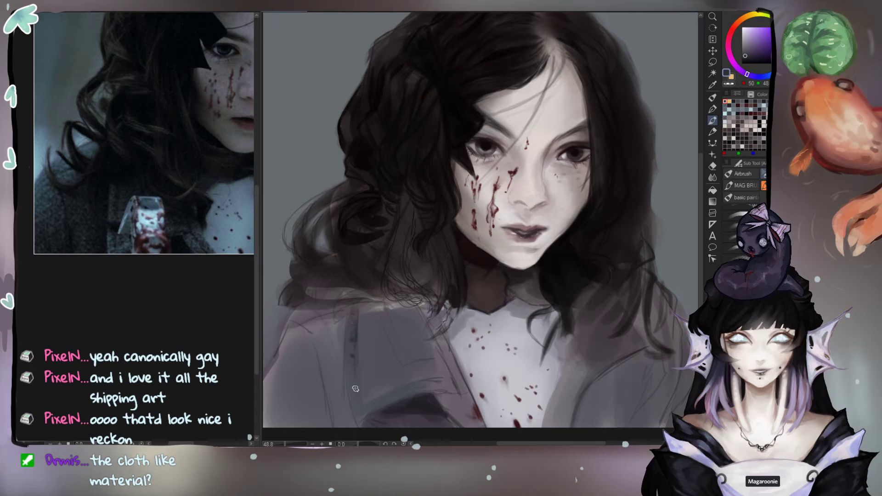
left_click_drag(346, 343, 352, 410)
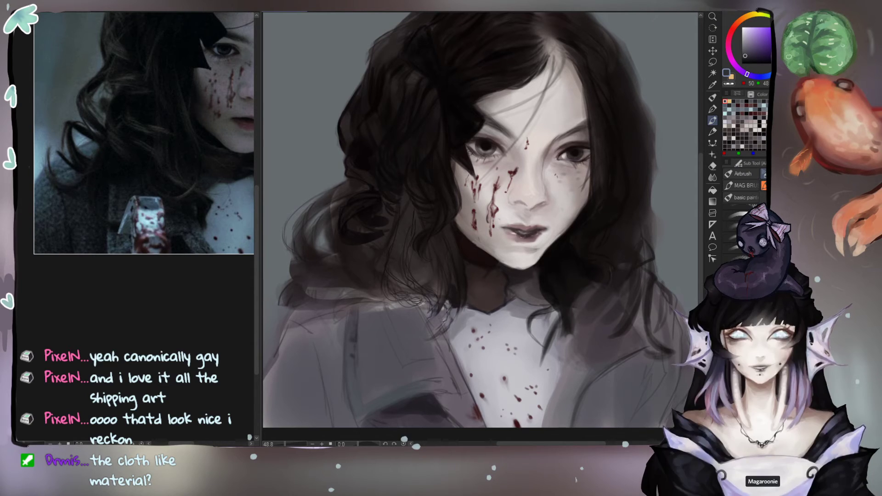
Step: Test a patterned MAG brush on the upper lapel and undo the marks
left_click(736, 259)
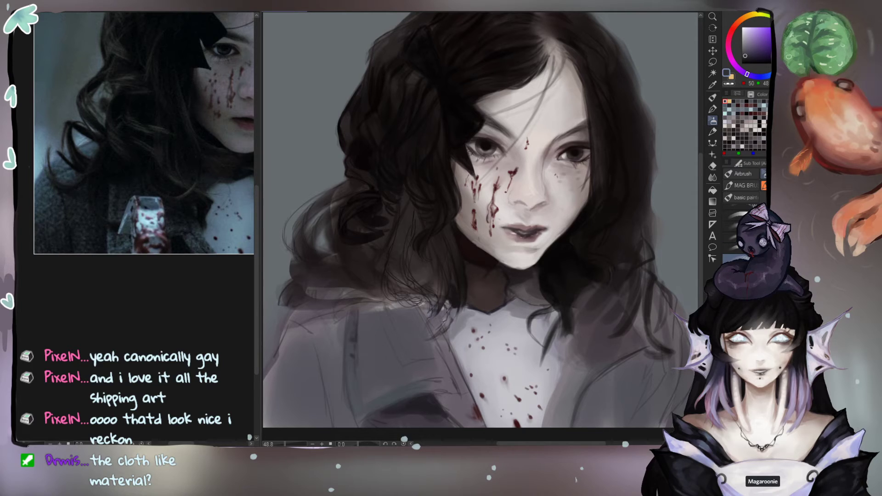
left_click_drag(335, 364, 377, 363)
key("ctrl+z")
left_click(379, 348)
scroll(735, 229, "up", 3)
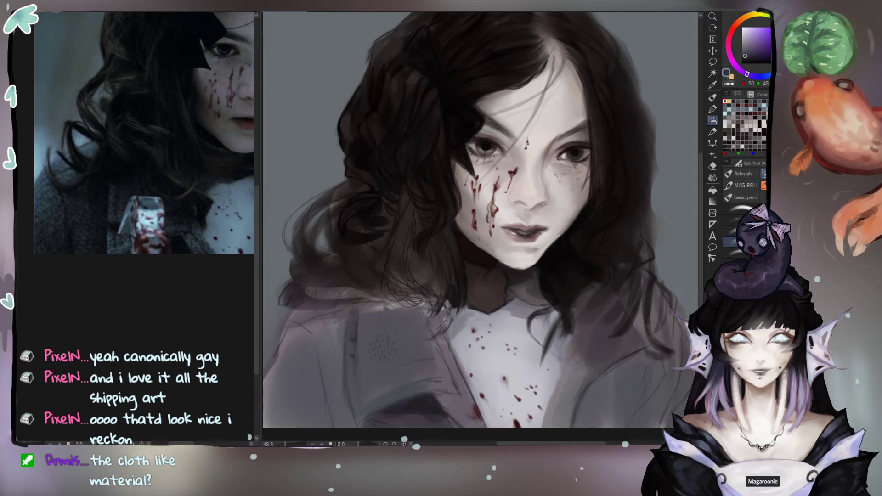
key("ctrl+z")
Step: Try other textured MAG brushes with short strokes across the middle of the lapel and undo them
left_click(733, 221)
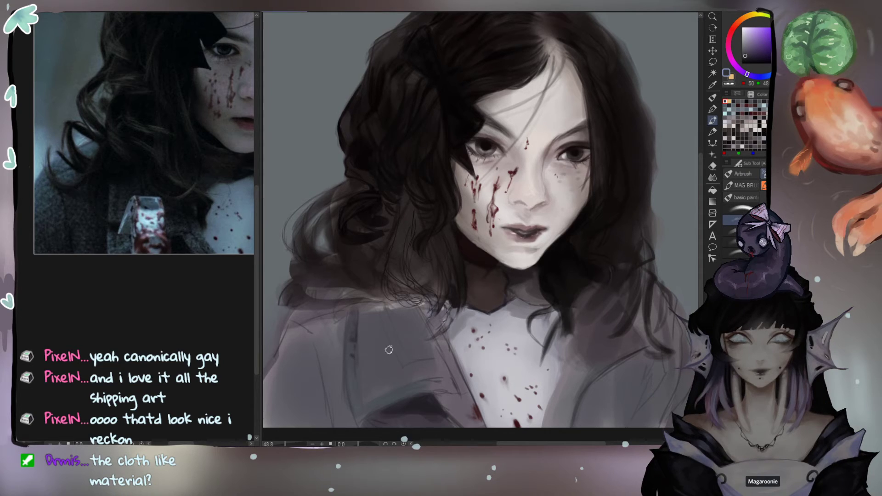
left_click(736, 210)
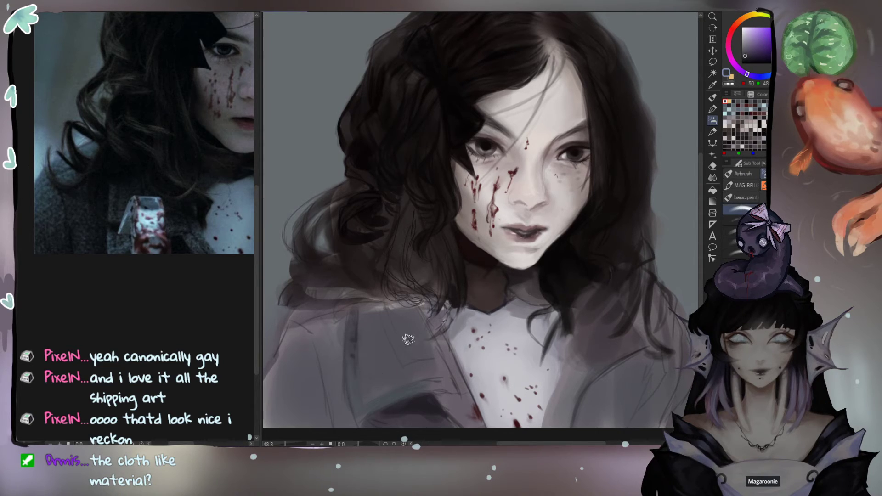
left_click_drag(408, 338, 431, 375)
key("ctrl+z")
left_click_drag(360, 341, 363, 364)
key("ctrl+z")
mouse_move(437, 343)
left_mouse_down()
mouse_move(408, 376)
mouse_move(427, 361)
left_mouse_up()
left_click(734, 220)
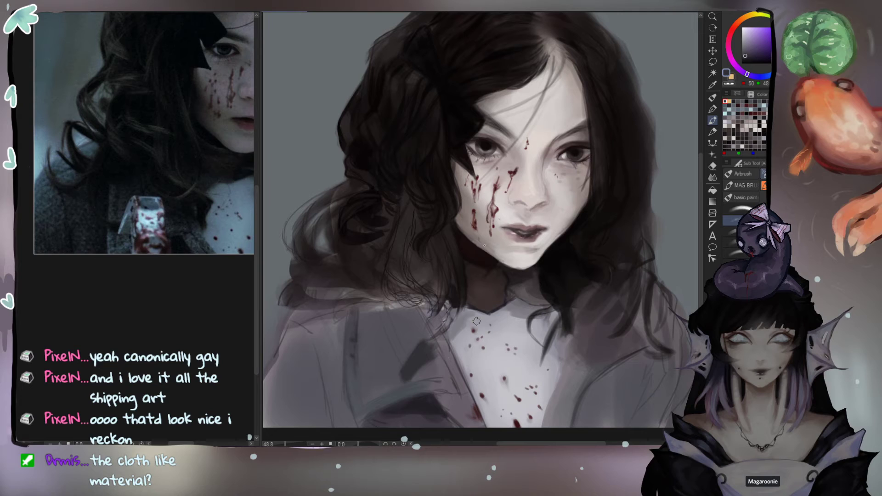
key("ctrl+z")
Step: Try a bold zigzag stroke across the lapel with a solid MAG brush and undo it
left_click(734, 231)
mouse_move(323, 363)
left_mouse_down()
mouse_move(381, 345)
mouse_move(393, 381)
left_mouse_up()
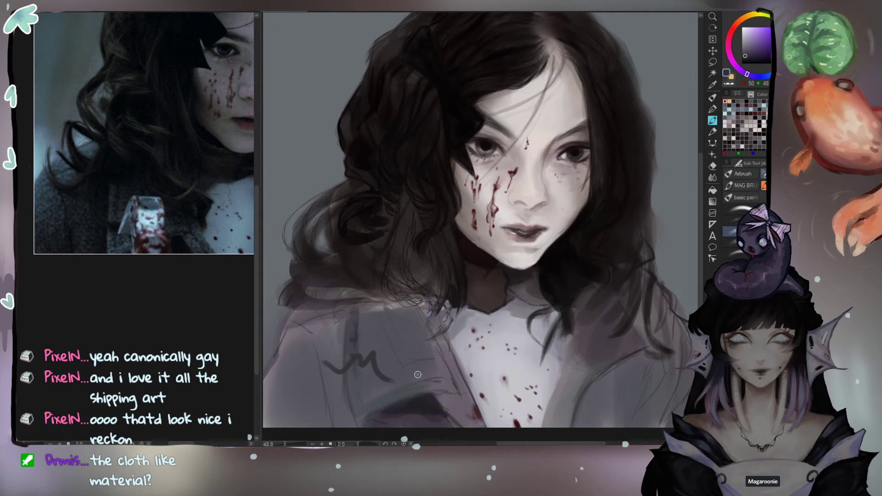
key("ctrl+z")
left_click(734, 253)
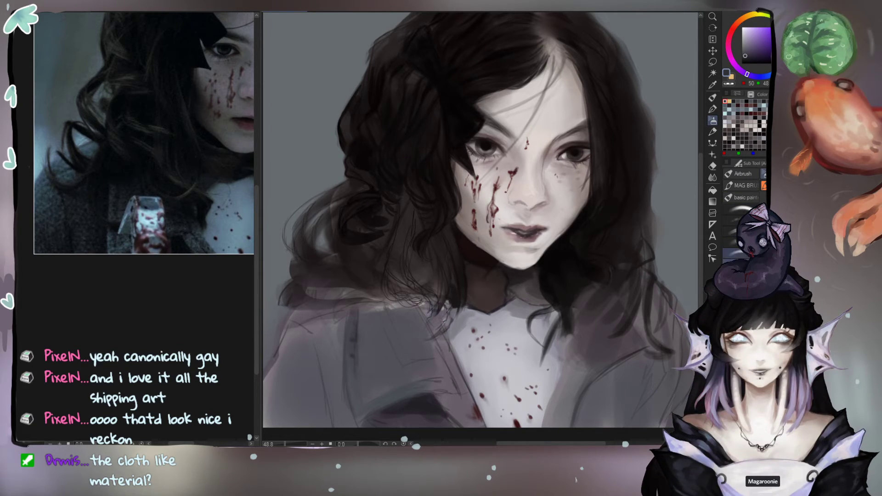
Step: Test a very large shaped brush at reduced sizes and the next MAG brush over the lapel, undoing the strokes
left_click(731, 274)
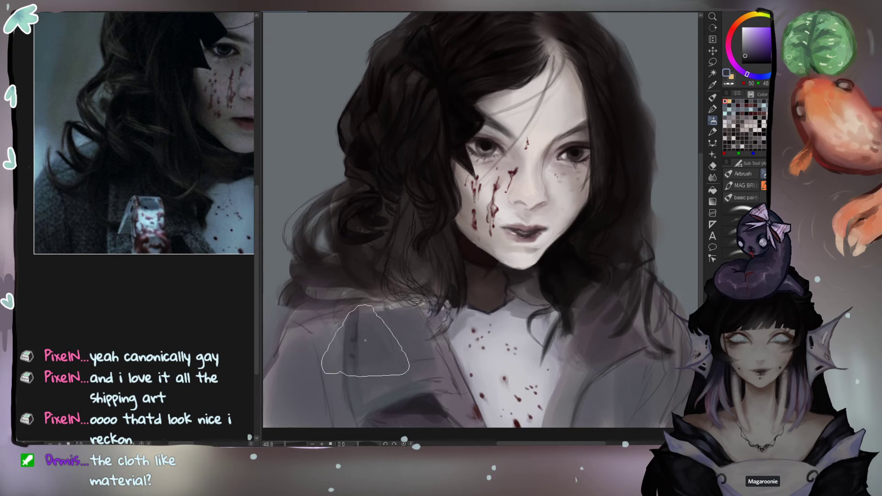
mouse_move(370, 350)
left_mouse_down()
mouse_move(394, 362)
mouse_move(417, 403)
left_mouse_up()
key("ctrl+z")
mouse_move(389, 339)
left_mouse_down()
mouse_move(394, 374)
mouse_move(402, 342)
mouse_move(415, 390)
left_mouse_up()
key("[")
key("[")
key("[")
key("[")
key("ctrl+z")
key("ctrl+z")
left_click(731, 285)
left_click_drag(355, 338, 381, 365)
key("ctrl+z")
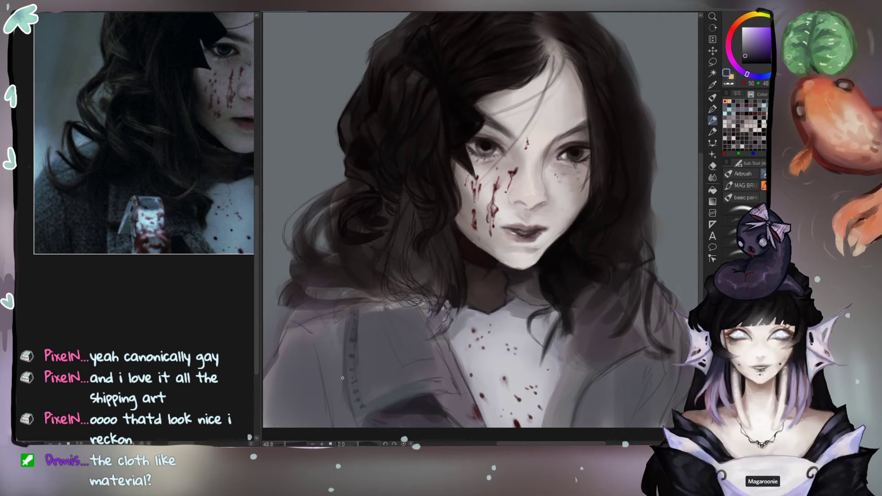
Step: Choose a lighter grey-blue and dab highlights between the stitch marks at the lower end of the lapel edge
left_click(351, 398, "alt")
left_click(746, 46)
left_click(766, 72)
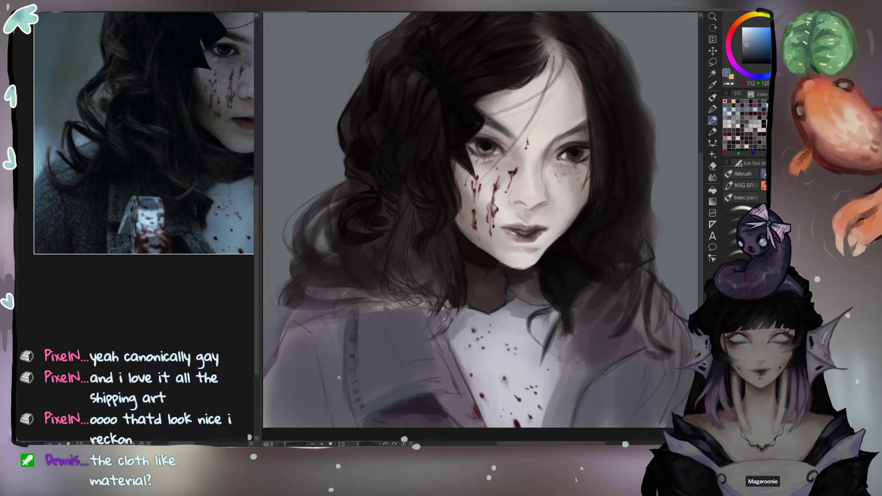
left_click_drag(354, 403, 356, 400)
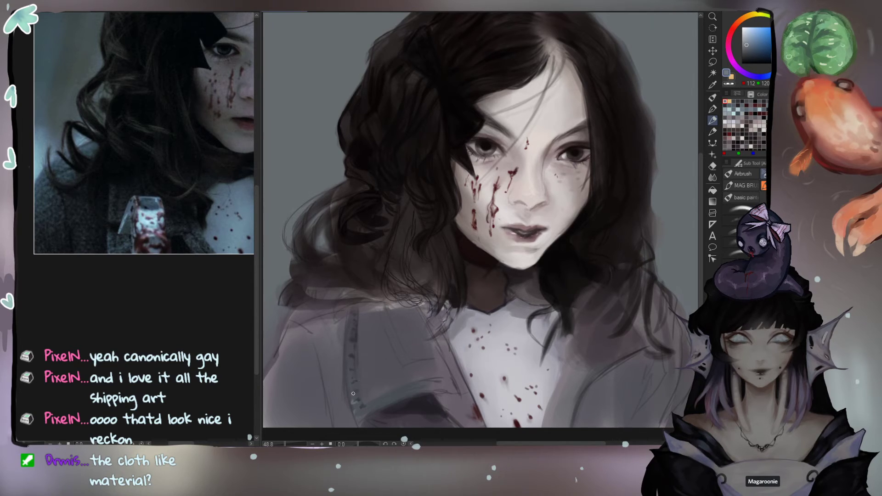
Step: Sample dark blue from the reference coat, adjust it to a mid blue-grey, and paint along the lapel's stitched edge
left_click(116, 212, "alt")
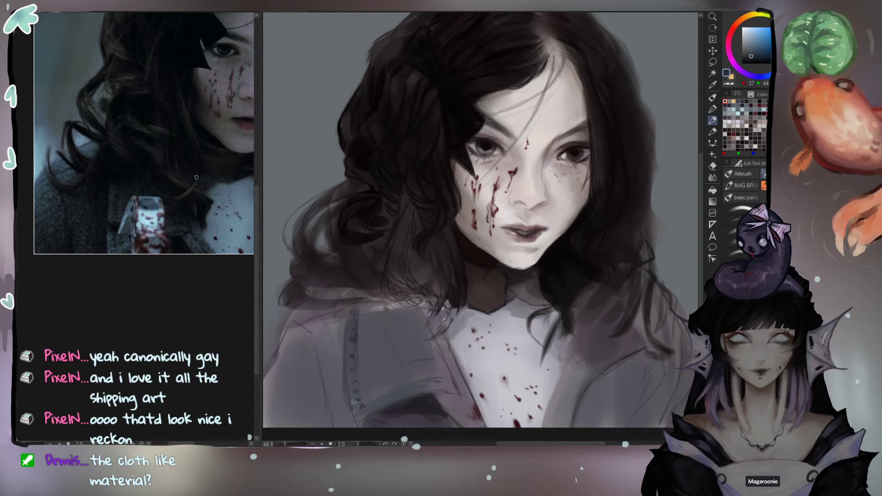
left_click_drag(764, 73, 774, 73)
left_click_drag(351, 376, 354, 391)
left_click(744, 51)
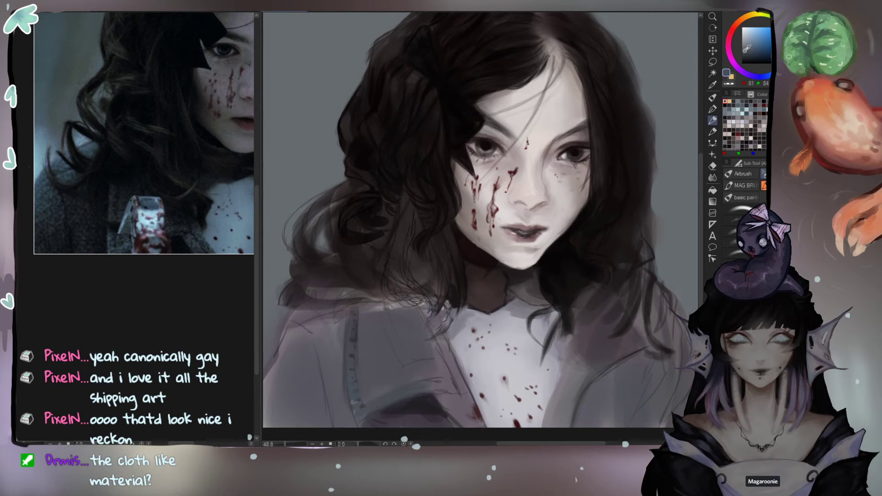
mouse_move(351, 327)
left_mouse_down()
mouse_move(350, 391)
mouse_move(353, 323)
mouse_move(362, 418)
left_mouse_up()
Step: Blend the stitched lapel edge with dark and blue-grey tones sampled from the seam
left_click(354, 339, "alt")
left_click_drag(350, 358, 366, 422)
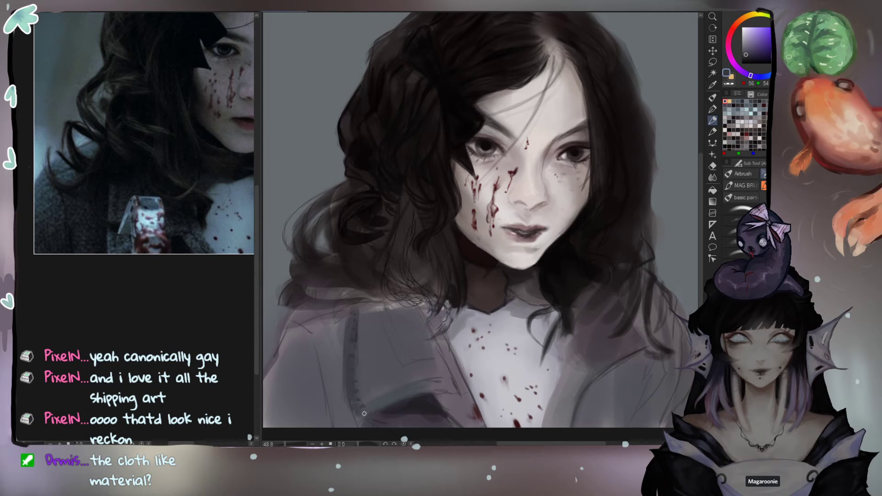
left_click(356, 398, "alt")
left_click_drag(354, 401, 353, 394)
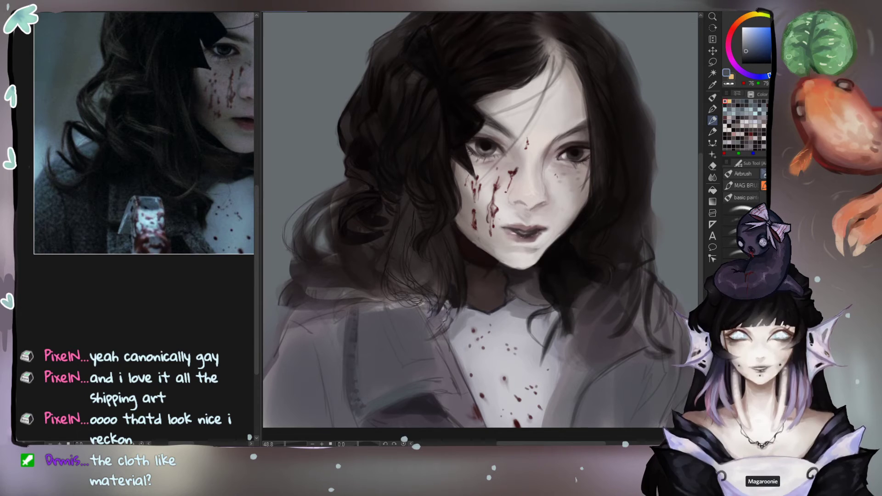
Step: Show the full painting in the reference view and touch up the upper seam with a sampled grey-blue
key("ctrl+Tab")
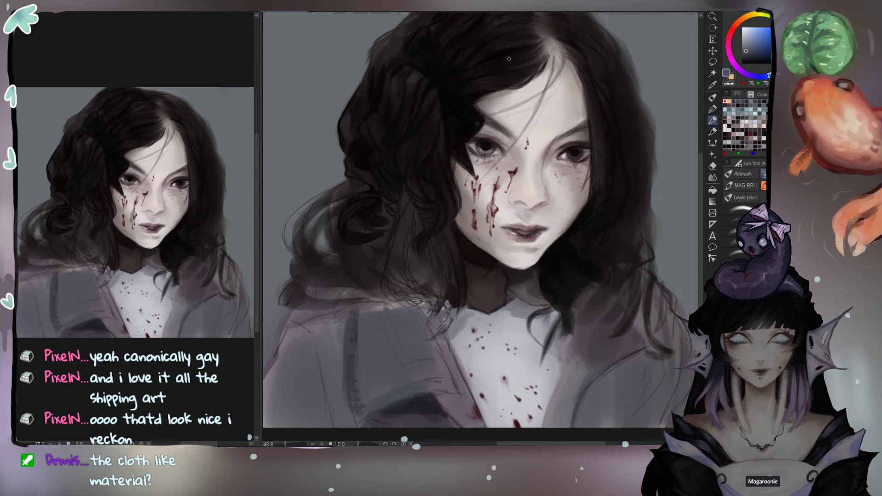
left_click(376, 401, "alt")
left_click_drag(348, 352, 350, 355)
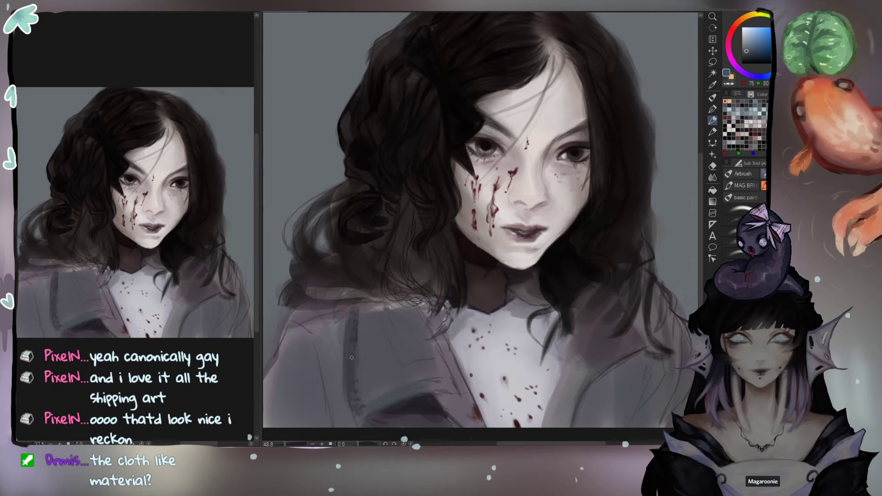
Step: Pick a darker shade of the seam colour and deepen the shadow along the lapel's stitched edge
left_click(351, 341, "alt")
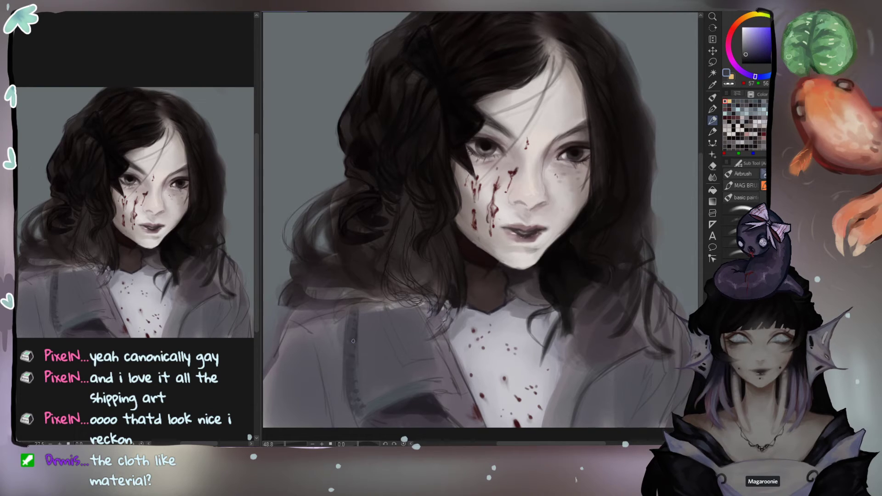
left_click(752, 59)
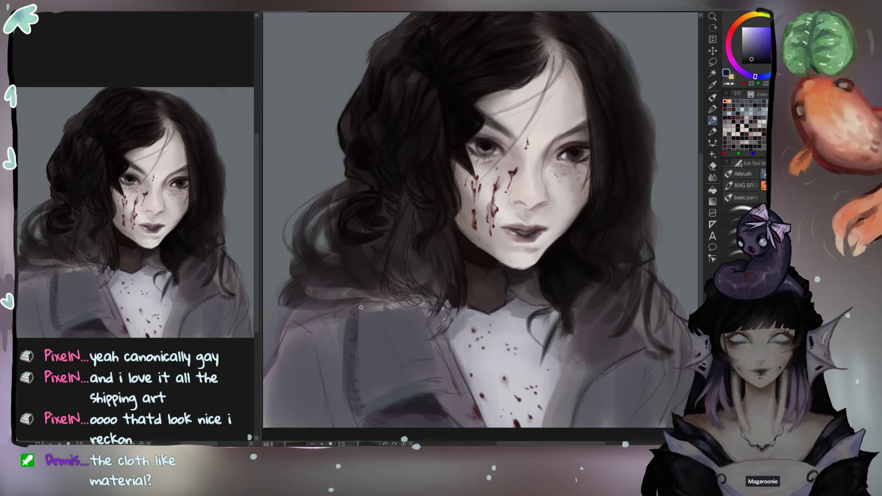
left_click_drag(356, 366, 358, 393)
left_click(354, 374, "alt")
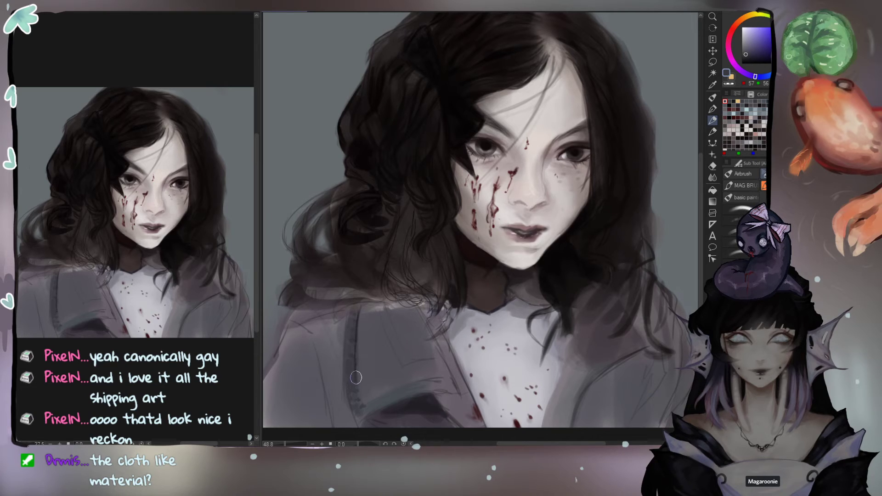
Step: Soften the lapel's stitched edge with blue-grey, shade its lower part, and refine its upper inner side with a smaller brush
left_click_drag(381, 329, 372, 344)
mouse_move(374, 399)
left_mouse_down()
mouse_move(371, 405)
mouse_move(388, 387)
mouse_move(368, 357)
mouse_move(372, 343)
mouse_move(376, 392)
mouse_move(431, 365)
mouse_move(442, 373)
mouse_move(421, 311)
mouse_move(395, 288)
mouse_move(395, 307)
mouse_move(390, 287)
mouse_move(432, 384)
left_mouse_up()
key("bracketleft")
key("bracketleft")
key("bracketleft")
key("bracketleft")
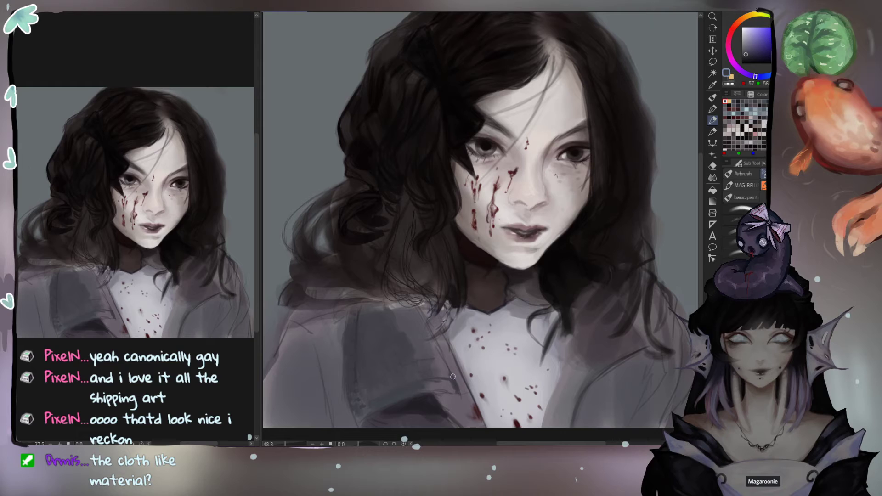
left_click(735, 232)
left_click_drag(410, 315, 435, 352)
Step: Sample blue-grey tones from the lapel's upper part and blend them across its face with a larger brush
left_click(390, 312, "alt")
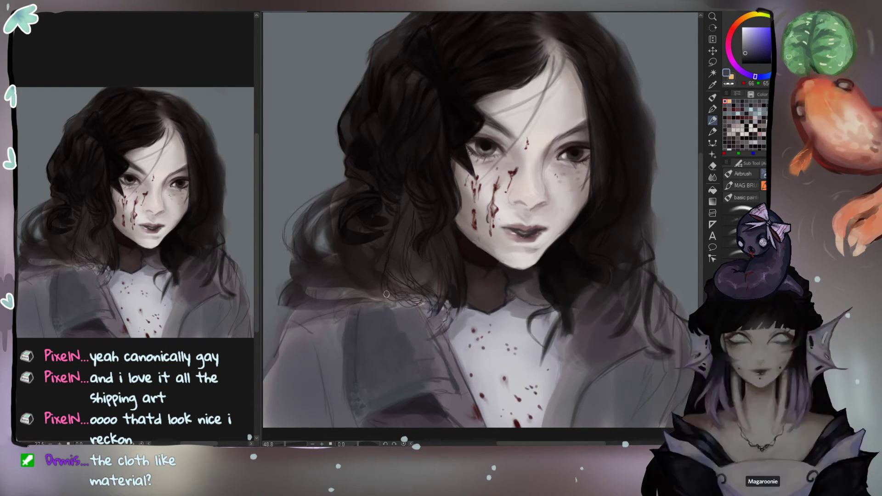
left_click(417, 322, "alt")
left_click_drag(399, 346, 389, 344)
key("bracketright")
key("bracketright")
key("bracketright")
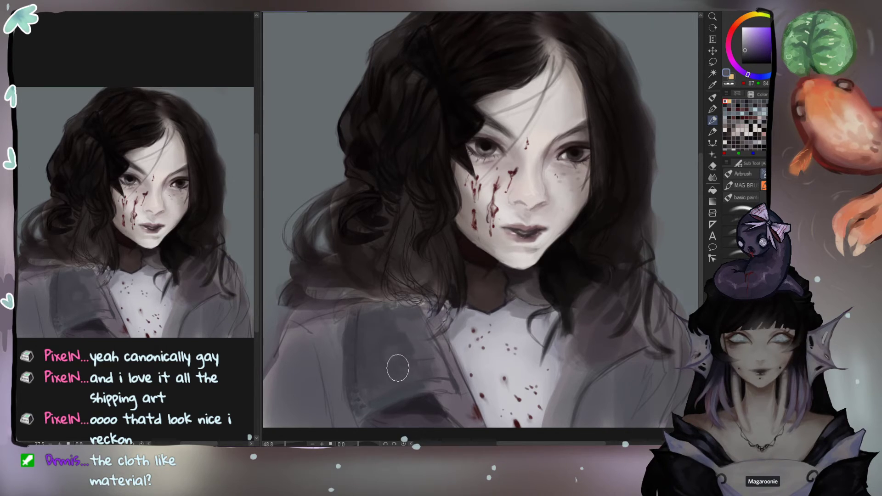
left_click(388, 333, "alt")
Step: Sample dark blue-grey tones around the lapel's lower corner and define its outer edge and lower fold
left_click(390, 398, "alt")
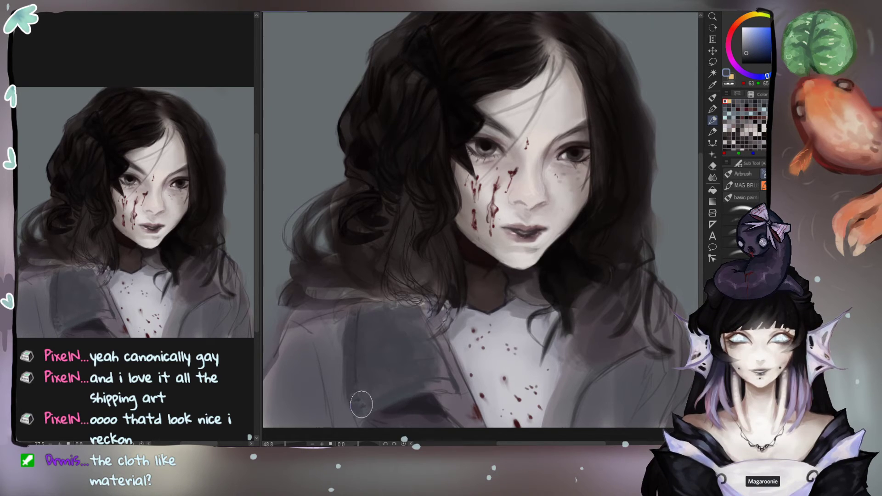
left_click(365, 401, "alt")
left_click(362, 405, "alt")
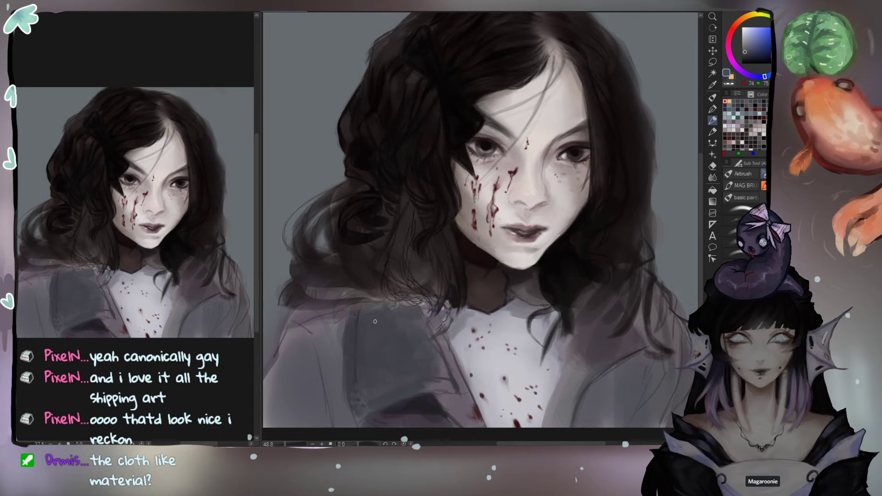
left_click(356, 392, "alt")
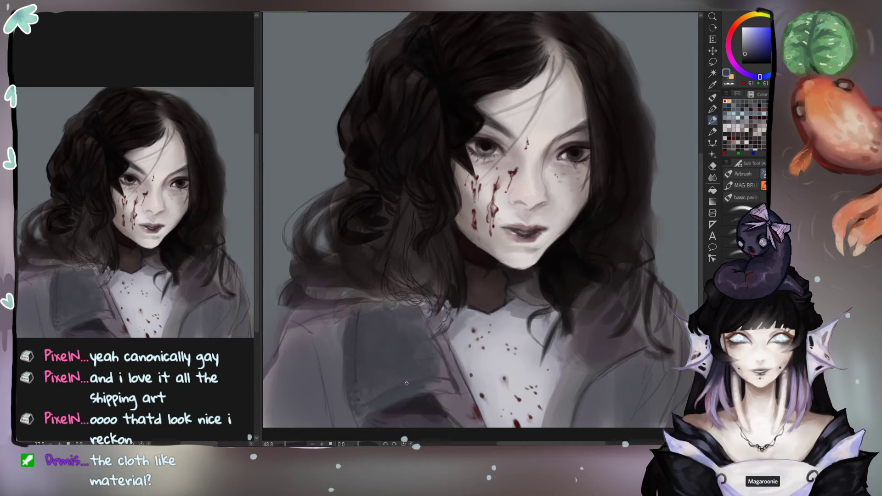
Step: Paint the lapel's inner edge beside the shirt with sampled purple-grey, and outline it with a dark tone sampled near the shirt collar
left_click(444, 364, "alt")
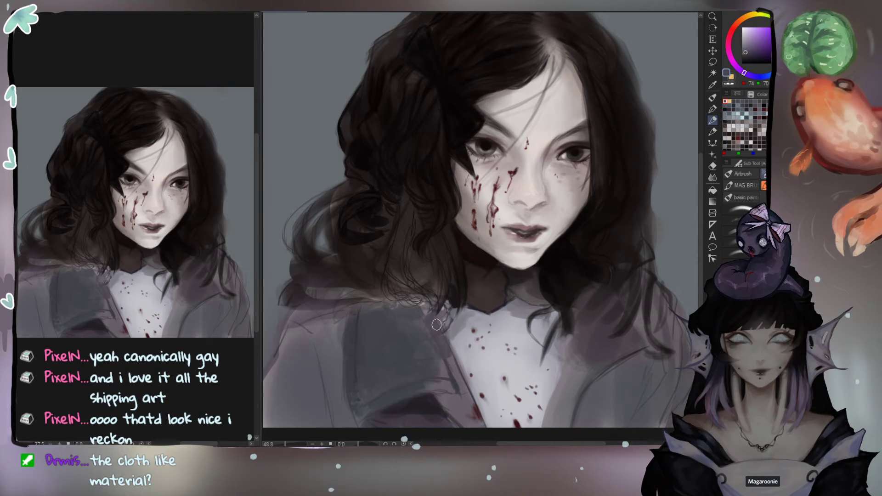
mouse_move(436, 325)
left_mouse_down()
mouse_move(427, 312)
mouse_move(458, 389)
mouse_move(449, 381)
left_mouse_up()
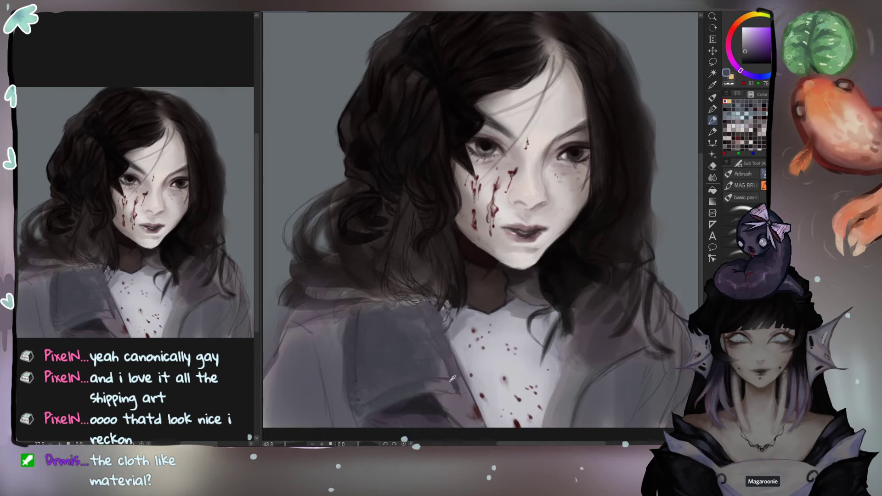
left_click(515, 295, "alt")
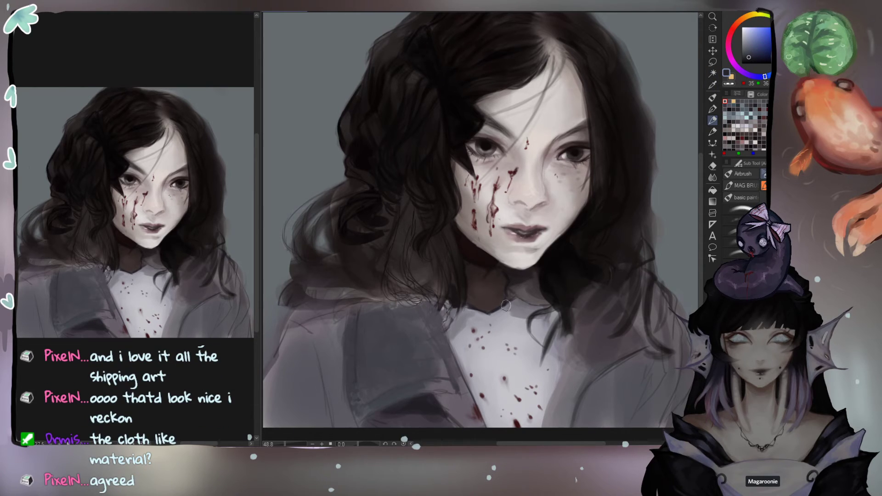
left_click_drag(433, 326, 444, 354)
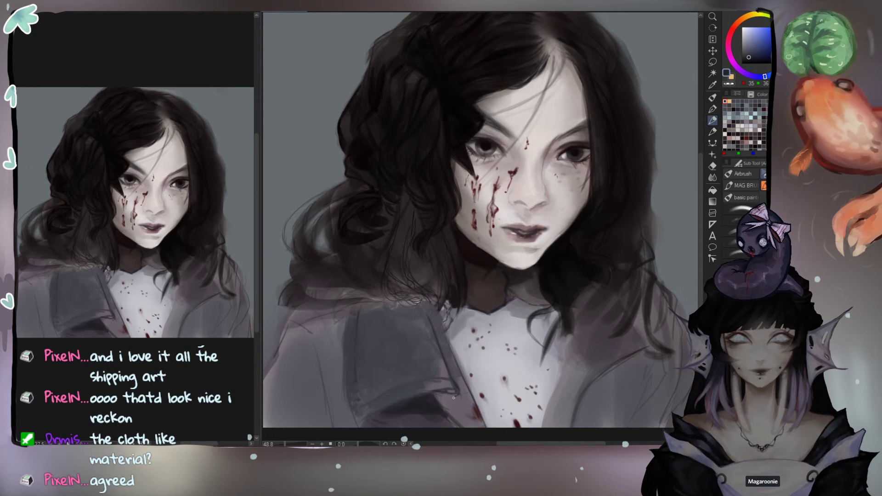
Step: Extend the dark line down the coat's front edge beside the shirt and touch it up with sampled reddish tones
left_click_drag(465, 389, 480, 412)
left_click_drag(455, 398, 474, 427)
left_click(471, 397, "alt")
left_click_drag(470, 403, 479, 419)
left_click(476, 411, "alt")
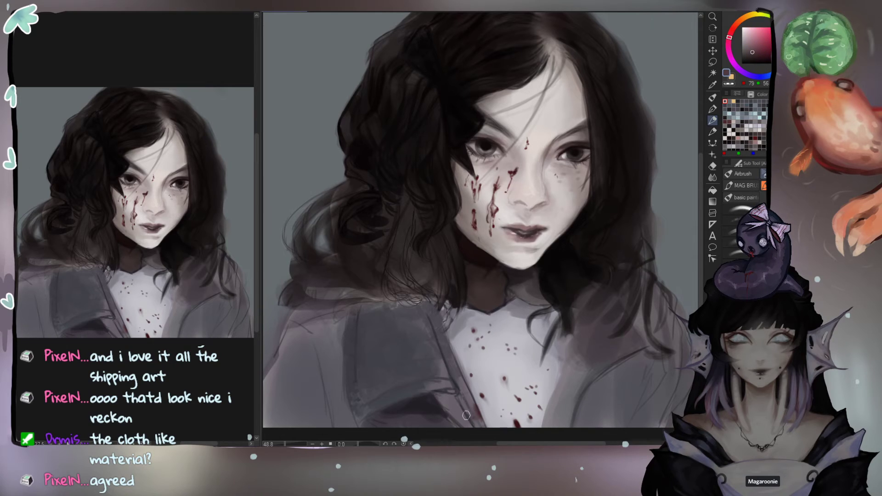
Step: Sample dark blue from the lapel's lower corner and paint a broad shadow band down its inner edge
left_click(455, 388, "alt")
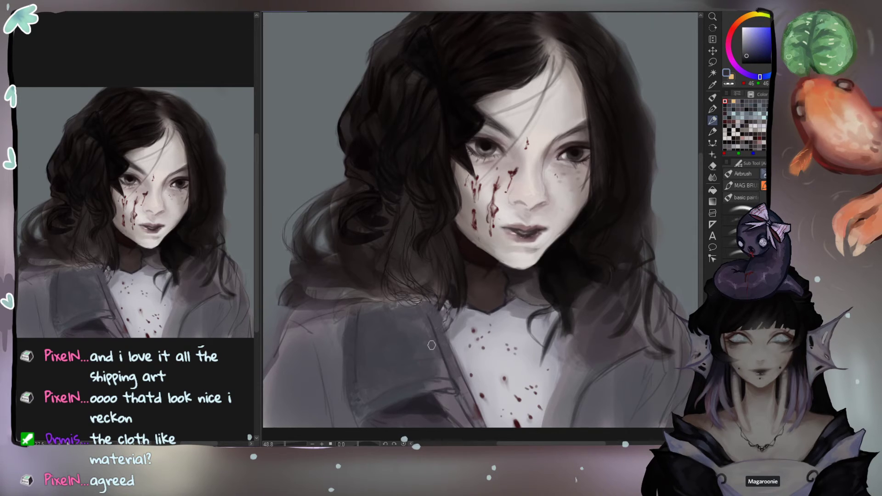
left_click_drag(432, 310, 452, 378)
mouse_move(438, 325)
left_mouse_down()
mouse_move(462, 398)
mouse_move(452, 384)
left_mouse_up()
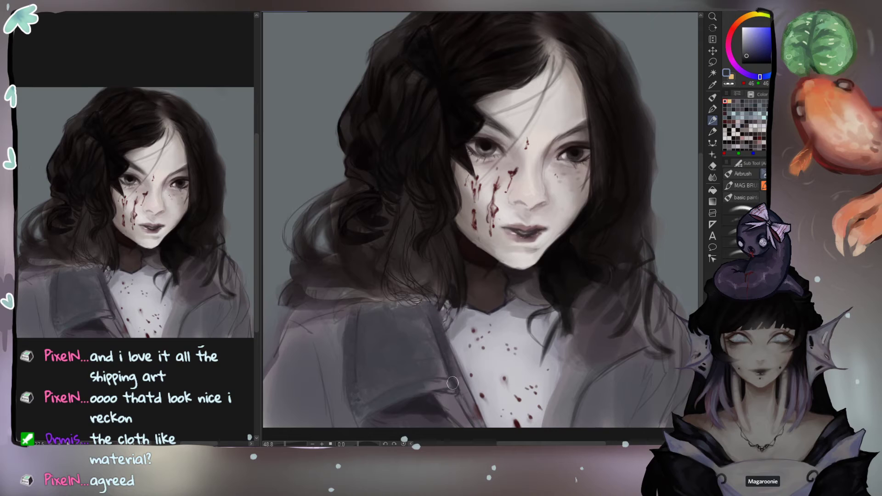
mouse_move(442, 331)
left_mouse_down()
mouse_move(450, 354)
mouse_move(432, 348)
mouse_move(443, 375)
mouse_move(451, 356)
mouse_move(449, 373)
mouse_move(409, 390)
mouse_move(450, 358)
mouse_move(471, 415)
left_mouse_up()
Step: Sample grey-blue and purple-grey tones around the lapel's lower corner and blend the fold along its bottom edge
left_click(440, 371, "alt")
left_click(410, 390, "alt")
key("bracketright")
left_click(440, 382, "alt")
mouse_move(457, 375)
left_mouse_down()
mouse_move(463, 407)
mouse_move(453, 385)
left_mouse_up()
key("bracketleft")
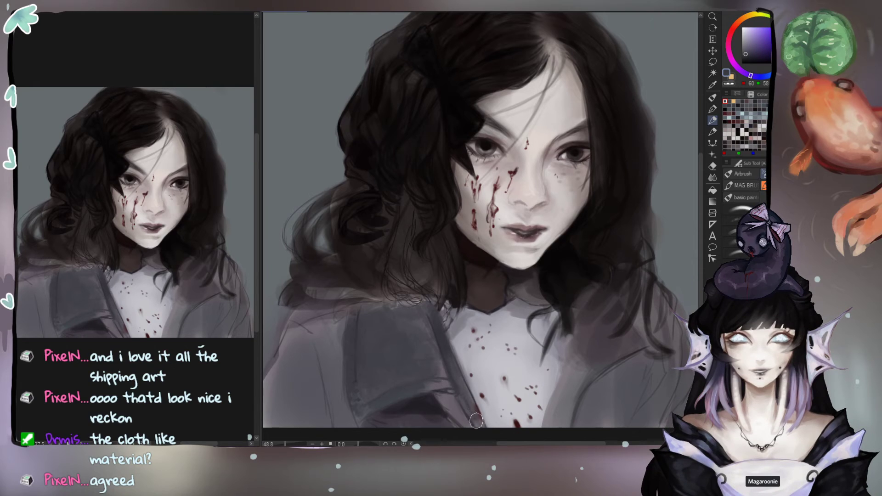
mouse_move(448, 400)
left_mouse_down()
mouse_move(469, 426)
mouse_move(454, 406)
left_mouse_up()
left_click(436, 388, "alt")
left_click_drag(437, 388, 407, 395)
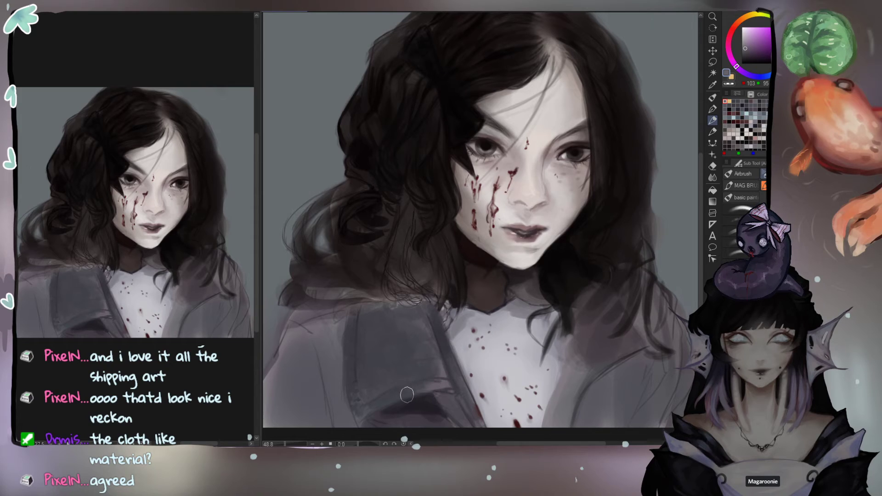
Step: Sample a mid blue-grey from the lapel and even out its face from the top edge to the lower corner
left_click(434, 373, "alt")
left_click_drag(403, 324, 369, 349)
left_click_drag(428, 377, 425, 367)
mouse_move(376, 318)
left_mouse_down()
mouse_move(419, 326)
mouse_move(433, 340)
left_mouse_up()
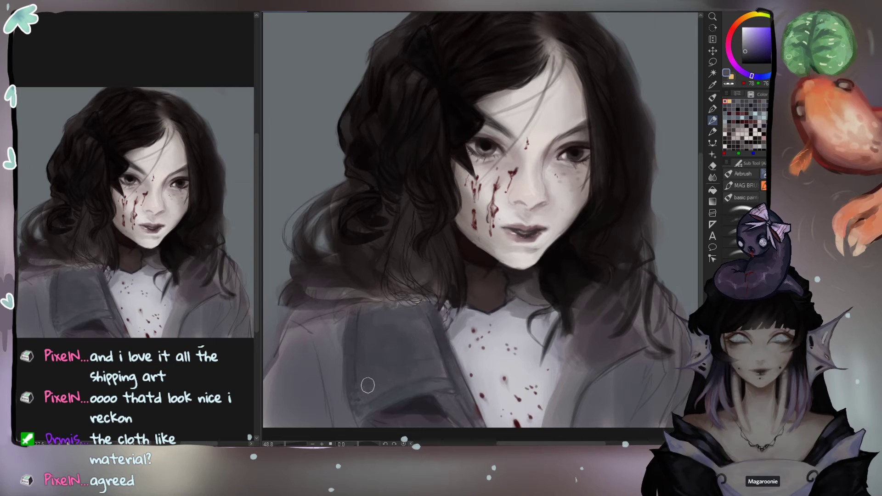
left_click(443, 359, "alt")
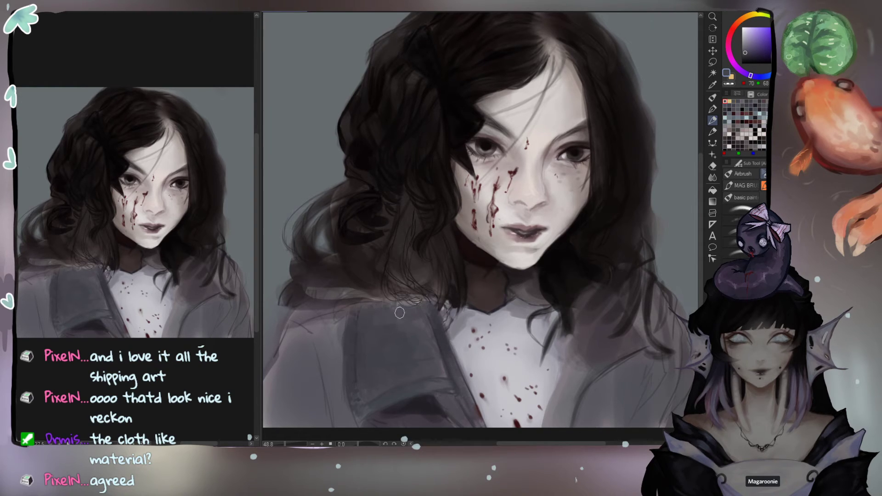
Step: Pick a darker blue and paint the hair's cast shadow across the top of the lapel
left_click(356, 342, "alt")
left_click(748, 57)
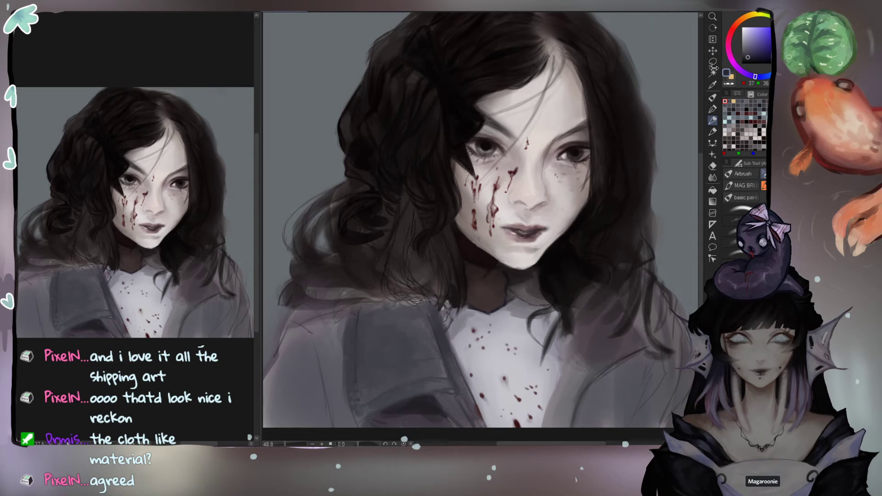
mouse_move(354, 311)
left_mouse_down()
mouse_move(387, 303)
mouse_move(378, 312)
mouse_move(406, 314)
mouse_move(415, 304)
mouse_move(379, 315)
left_mouse_up()
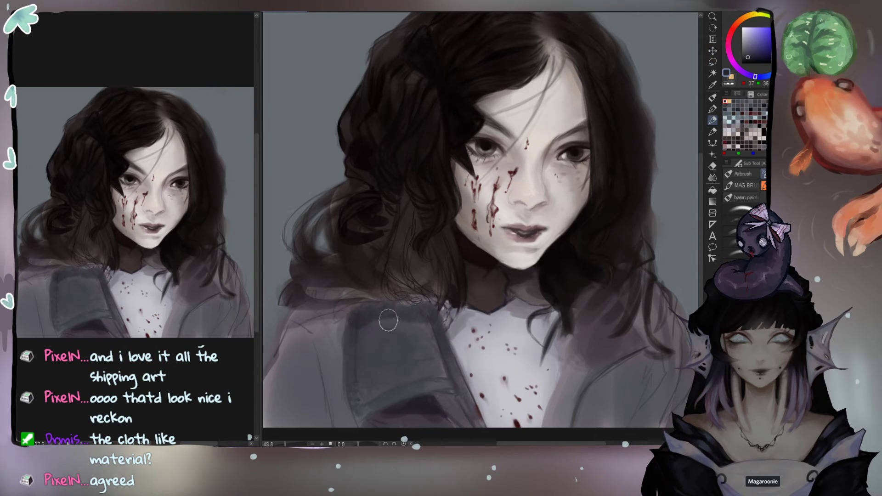
mouse_move(398, 326)
left_mouse_down()
mouse_move(431, 331)
mouse_move(423, 332)
left_mouse_up()
left_click(413, 318, "alt")
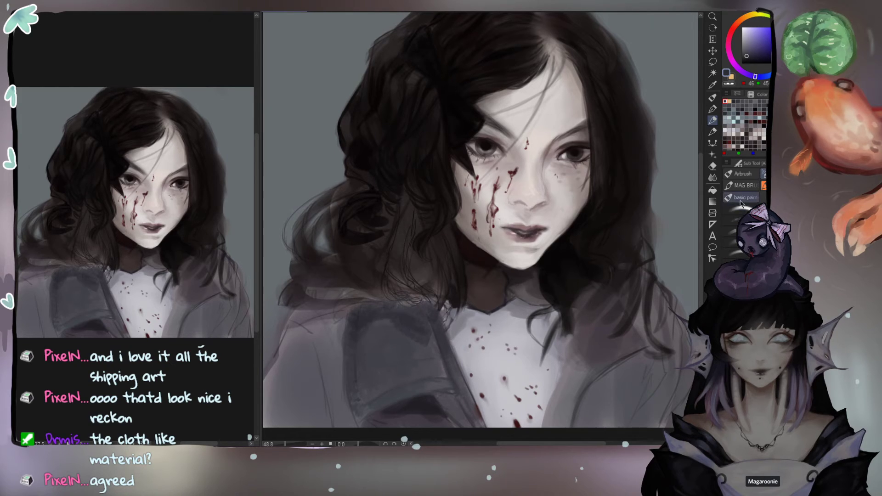
Step: Switch to a textured brush in the MAG group and blend the shadow over the lapel's upper part with sampled dark blue
left_click(744, 185)
left_click(730, 242)
left_click(408, 331, "alt")
left_click_drag(394, 335, 459, 327)
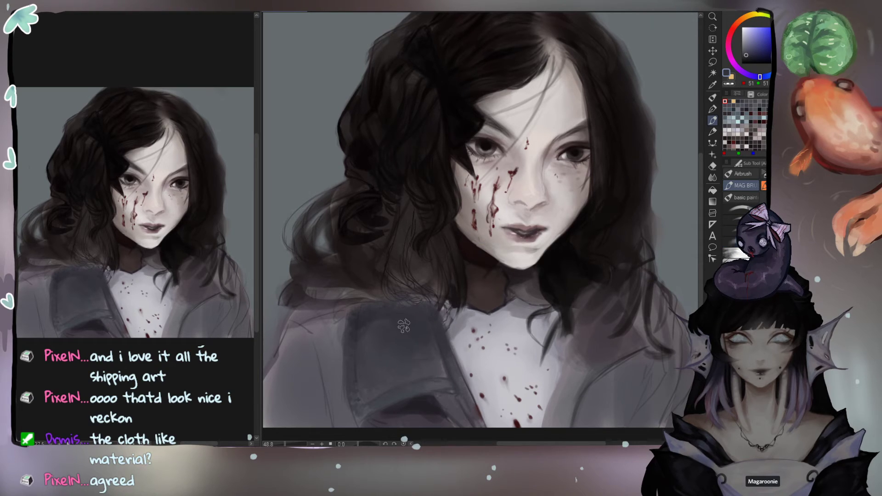
left_click(365, 315, "alt")
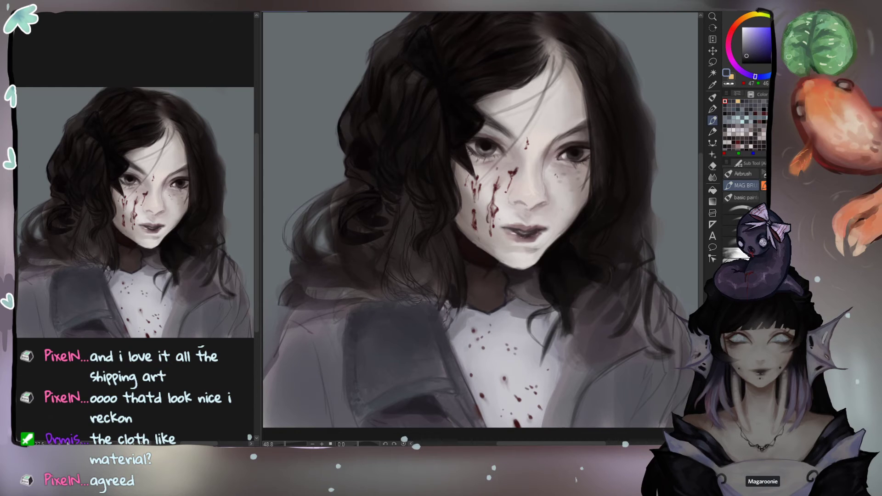
Step: Pick a near-black blue and sharpen the lapel's upper outer corner with a much smaller brush
left_click(754, 59)
key("bracketleft")
key("bracketleft")
key("bracketleft")
key("bracketleft")
left_click_drag(348, 315, 356, 314)
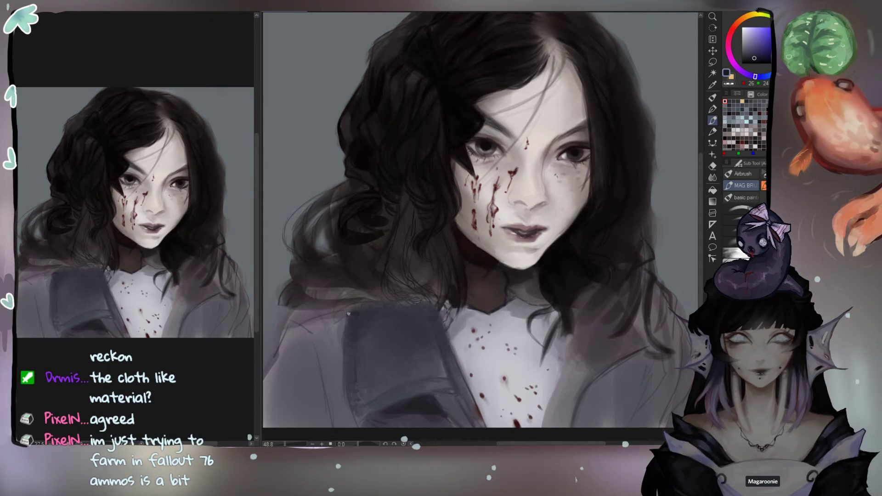
left_click(353, 313, "alt")
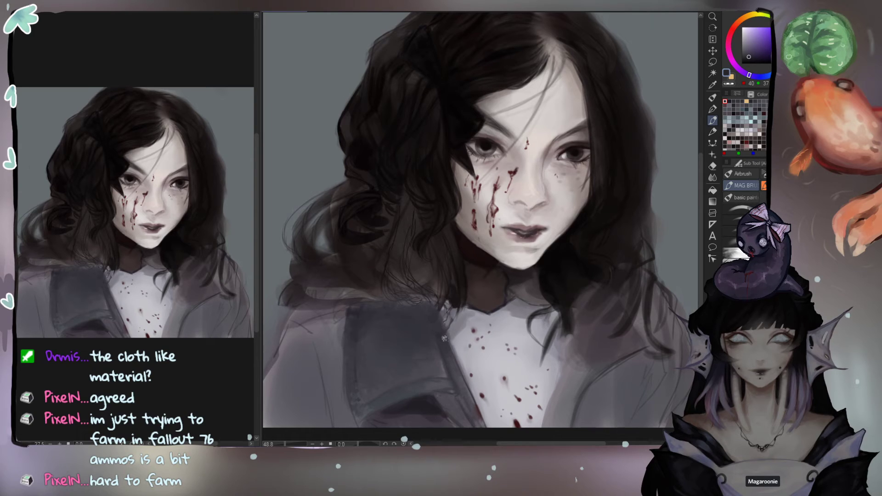
Step: Sample dark brown tones from the hair and paint a solid lock over the sketch lines hanging above the lapel
left_click(455, 296, "alt")
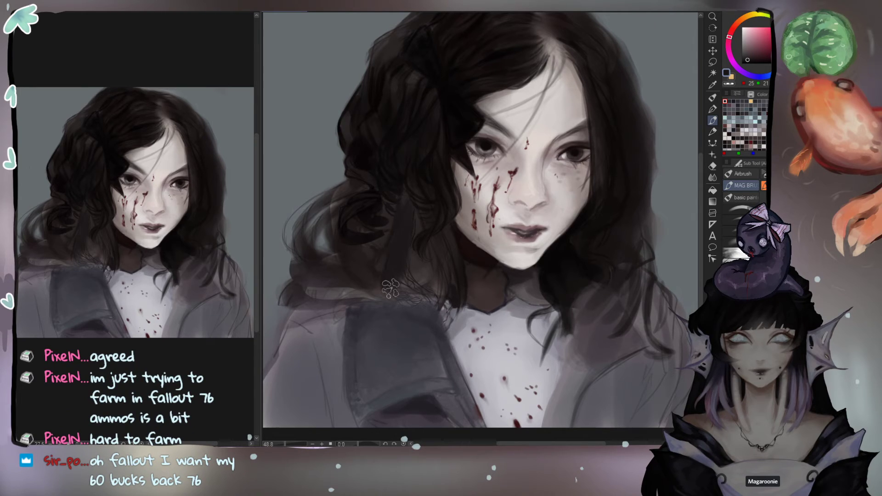
mouse_move(394, 183)
left_mouse_down()
mouse_move(405, 185)
mouse_move(394, 262)
left_mouse_up()
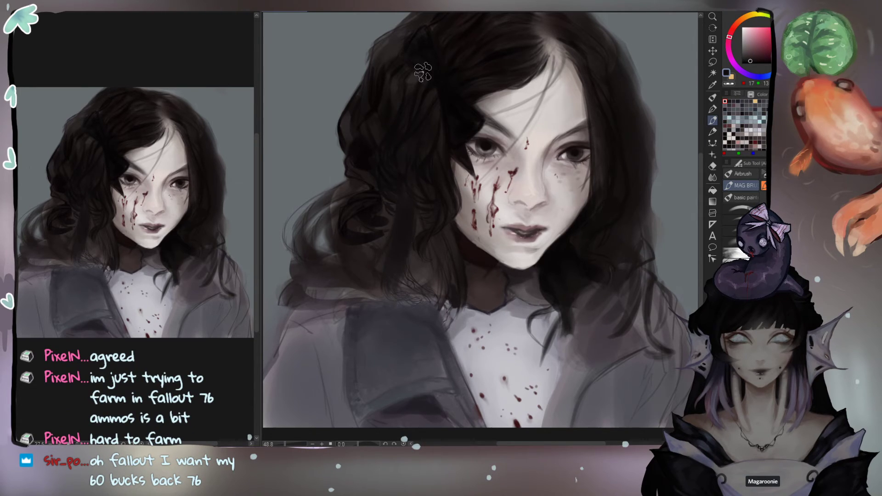
left_click(412, 96, "alt")
left_click_drag(401, 191, 397, 208)
mouse_move(395, 297)
left_mouse_down()
mouse_move(409, 289)
mouse_move(391, 278)
mouse_move(393, 293)
left_mouse_up()
Step: Render the hanging lock and neighbouring curls with sampled brown and near-black hair tones, adding fine dark strands near its tip
left_click(428, 269, "alt")
left_click_drag(403, 255, 390, 280)
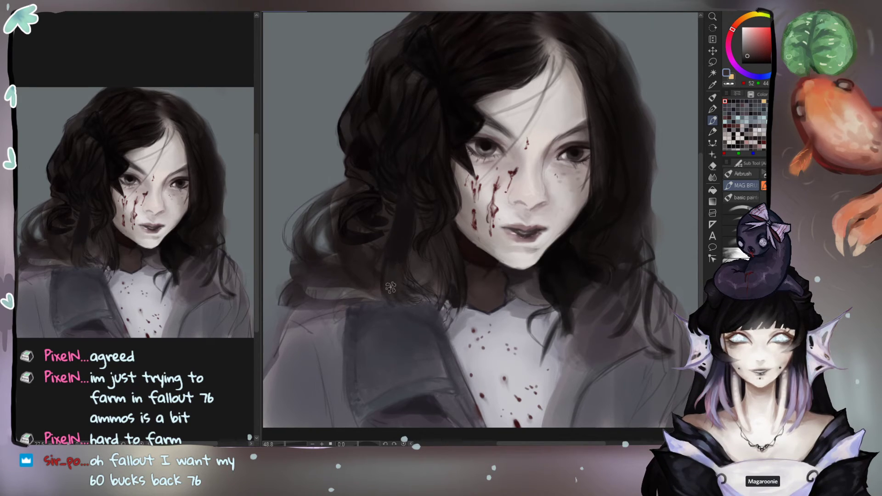
left_click(391, 268, "alt")
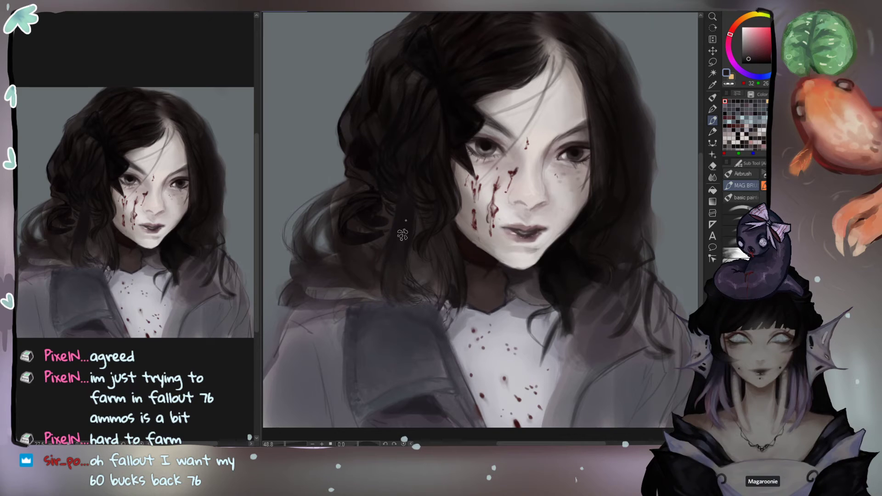
left_click(360, 152, "alt")
left_click_drag(378, 208, 360, 216)
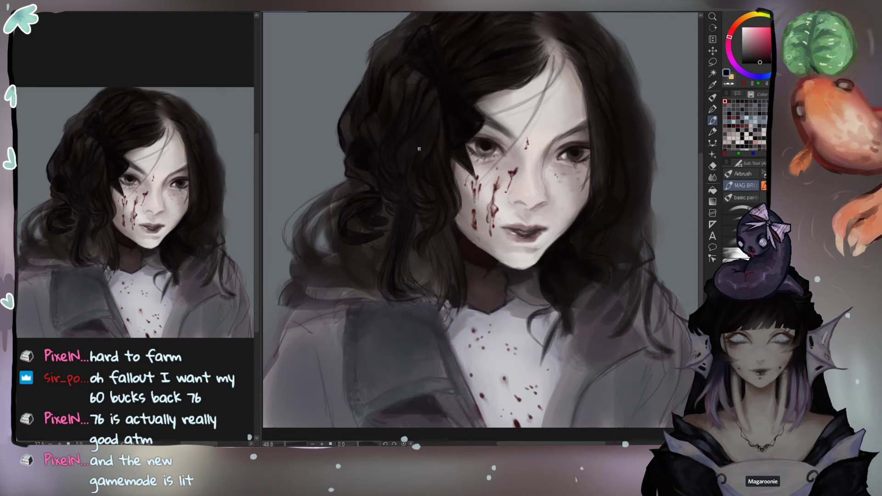
mouse_move(402, 274)
left_mouse_down()
mouse_move(434, 290)
mouse_move(417, 303)
mouse_move(445, 294)
mouse_move(427, 302)
left_mouse_up()
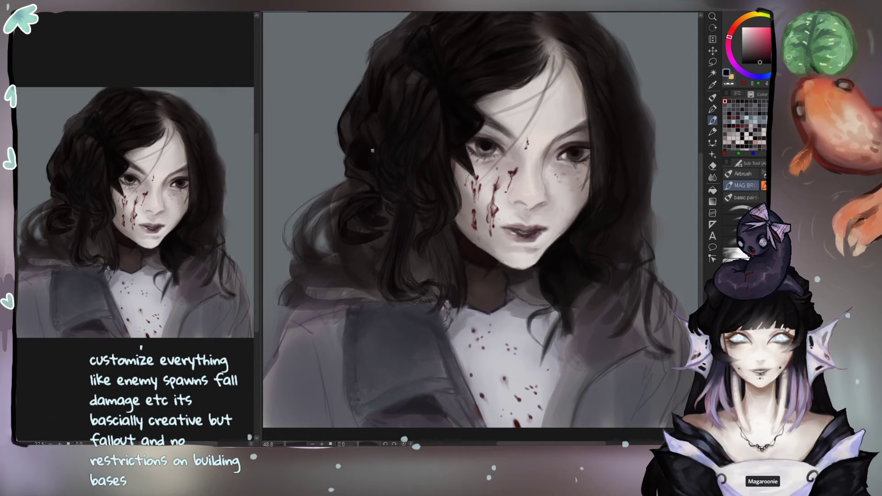
Step: Sample hair and coat tones around the lock's lower end and refine the strand tips where they meet the collar
left_click(392, 274, "alt")
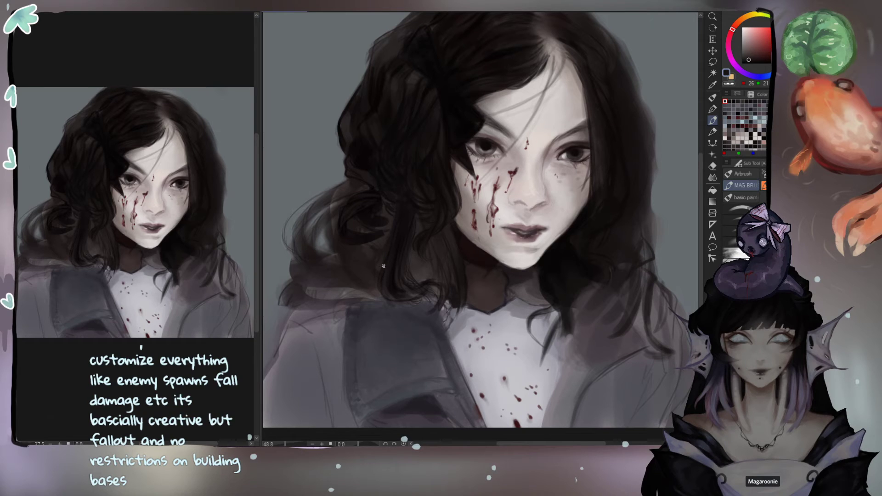
left_click(398, 311, "alt")
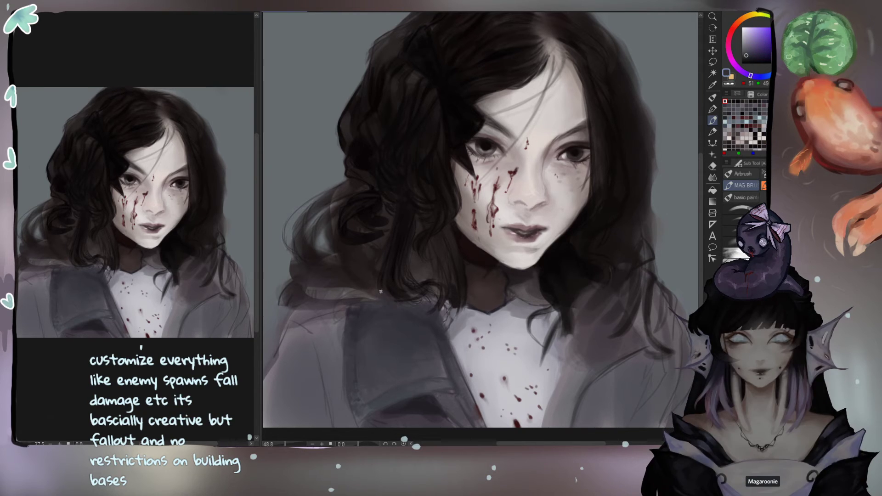
left_click(388, 292, "alt")
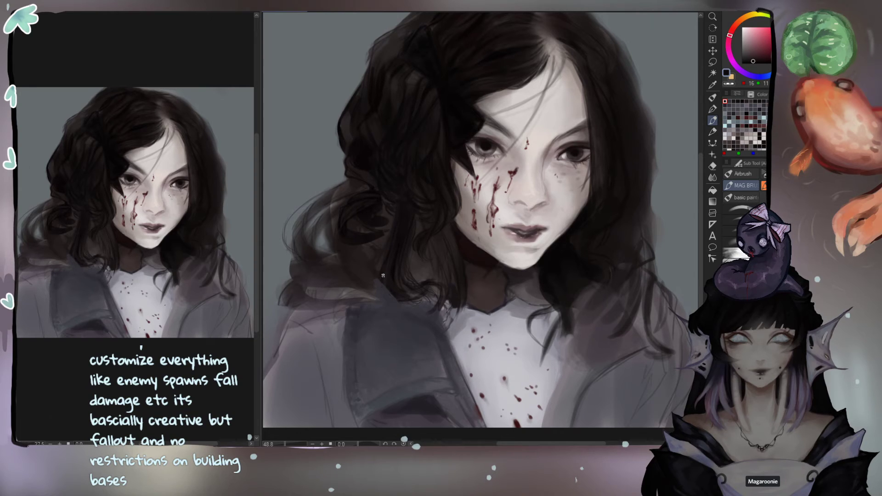
left_click(396, 296, "alt")
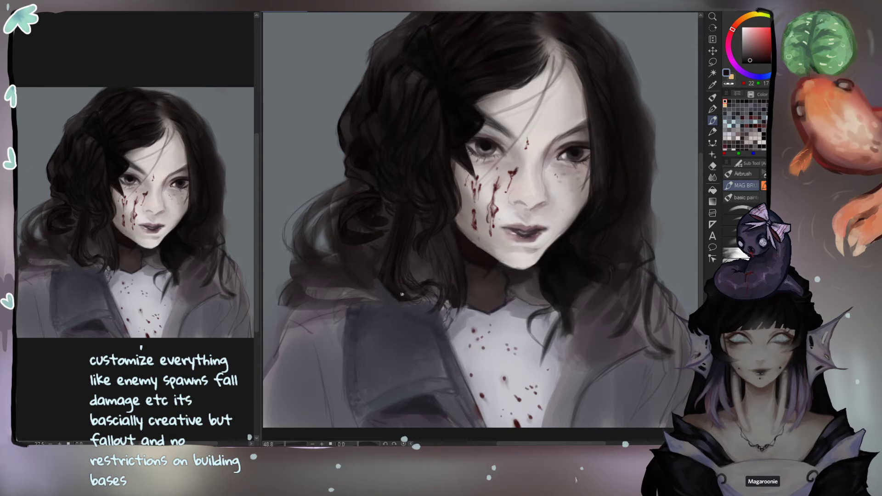
left_click(403, 284, "alt")
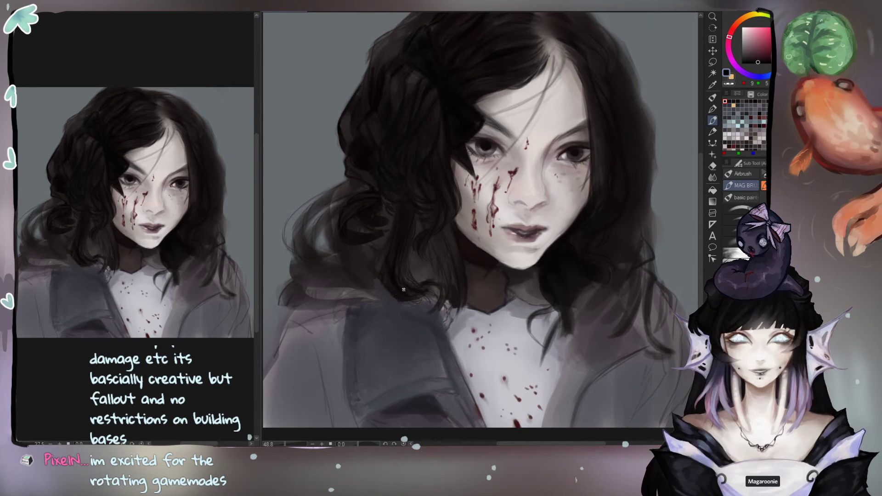
Step: Sample dark tones from the hair and lapel and darken the lapel's inner and outer edges with thin strokes
left_click(386, 284, "alt")
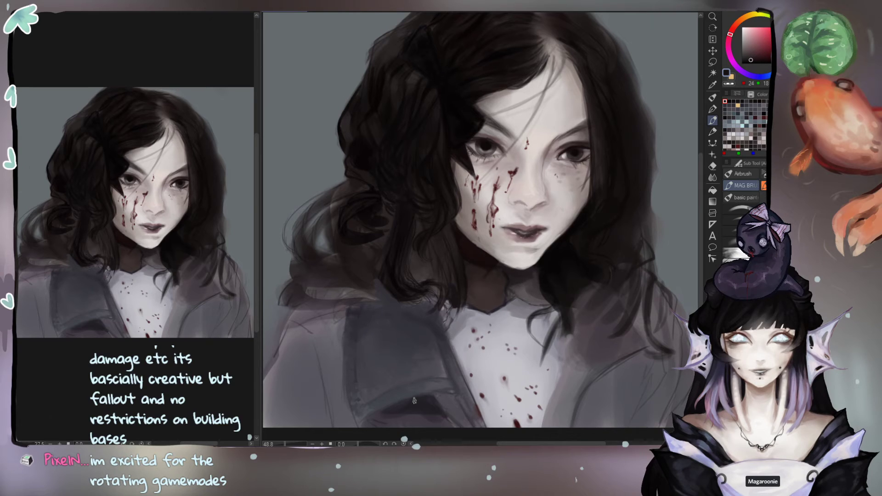
left_click(415, 286, "alt")
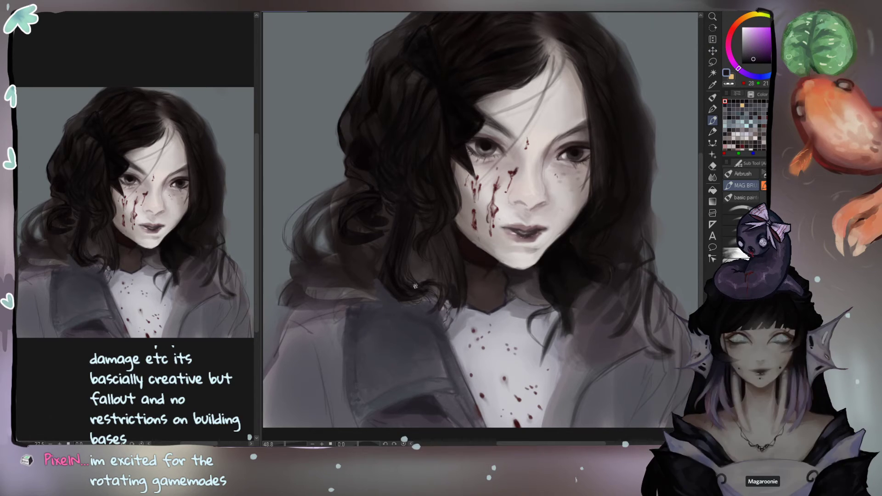
mouse_move(445, 307)
left_mouse_down()
mouse_move(441, 342)
mouse_move(459, 372)
left_mouse_up()
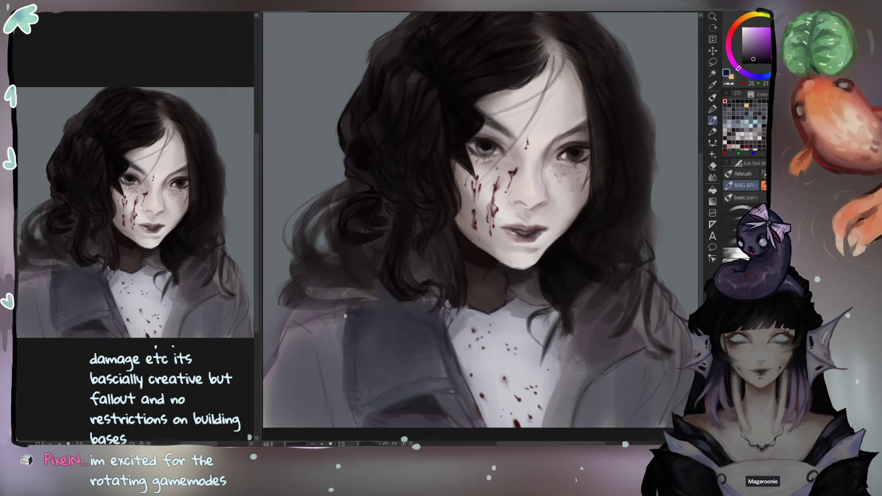
mouse_move(343, 351)
left_mouse_down()
mouse_move(345, 317)
mouse_move(356, 424)
left_mouse_up()
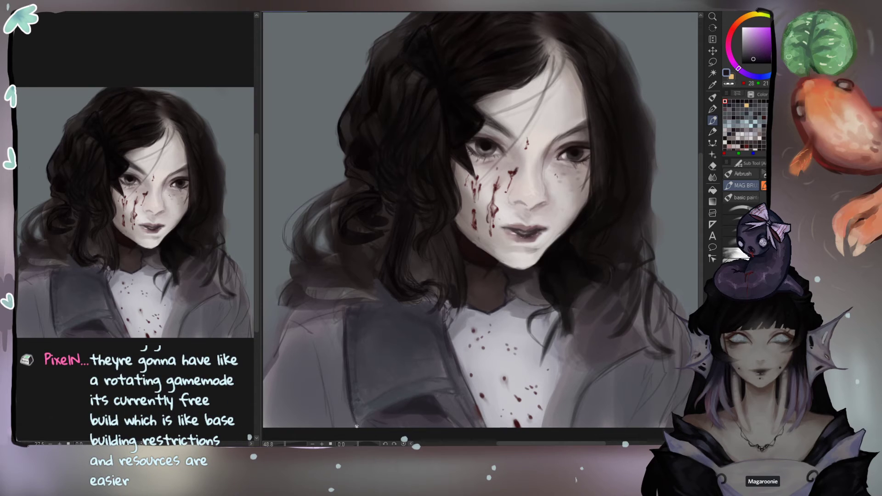
left_click_drag(341, 325, 345, 303)
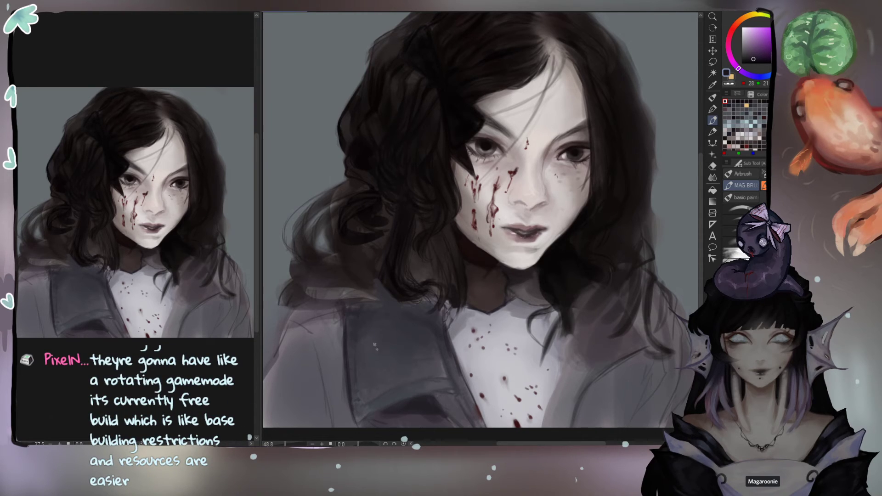
Step: Cover the shoulder's sketch lines with sampled blue-grey coat tones and define a dark sleeve seam beside the lapel
left_click(385, 394, "alt")
mouse_move(312, 363)
left_mouse_down()
mouse_move(322, 333)
mouse_move(308, 323)
mouse_move(307, 351)
left_mouse_up()
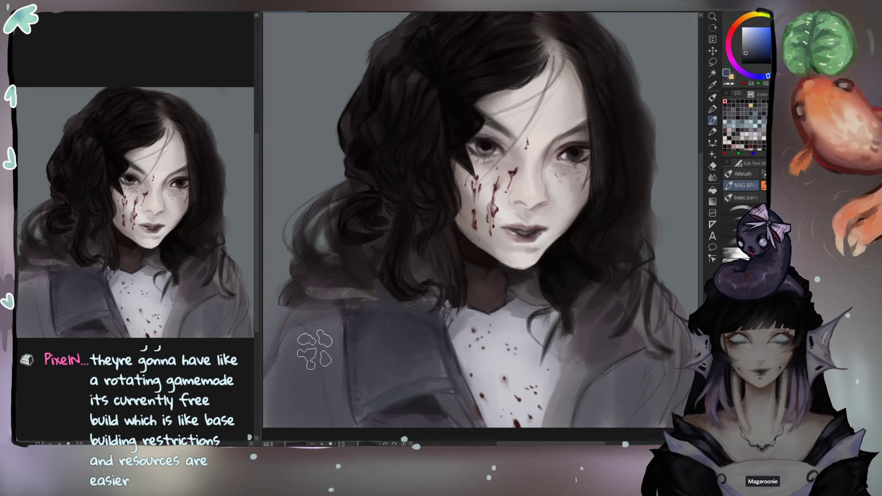
left_click(351, 382, "alt")
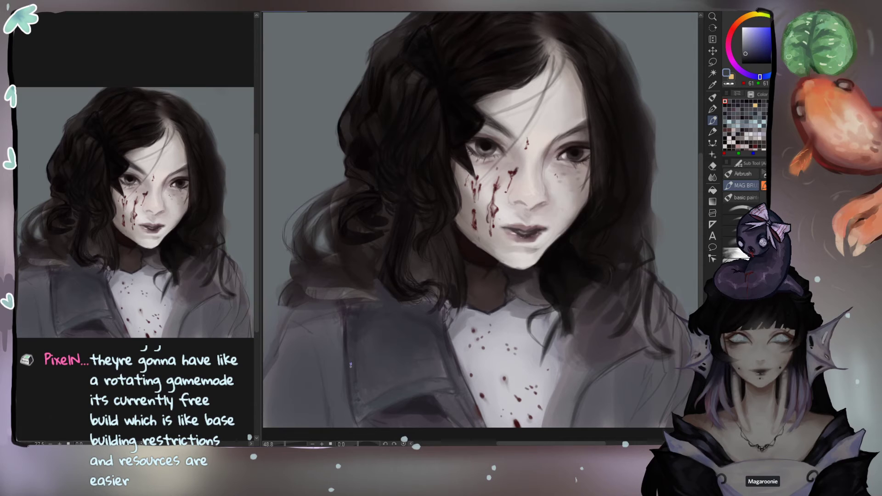
left_click(334, 371, "alt")
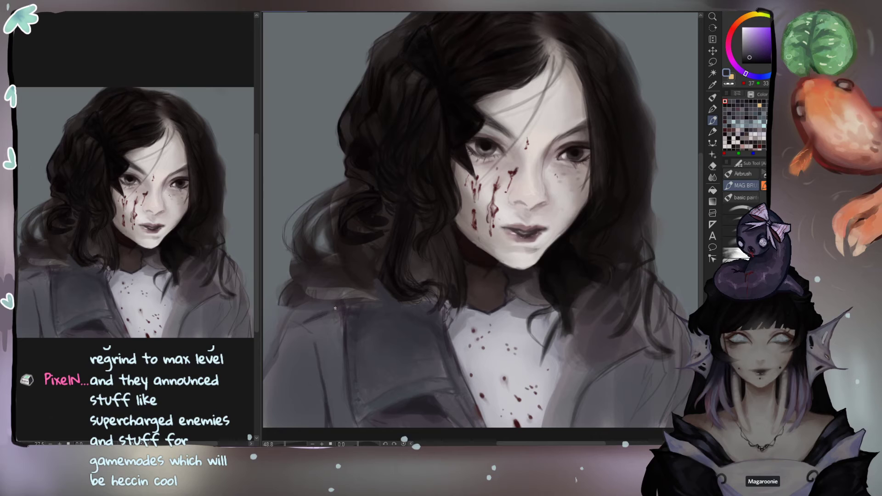
left_click_drag(298, 316, 316, 350)
Step: Pick a lighter, bluer coat tone and brush a soft highlight along the top of the shoulder
left_click(293, 347, "alt")
left_click(752, 43)
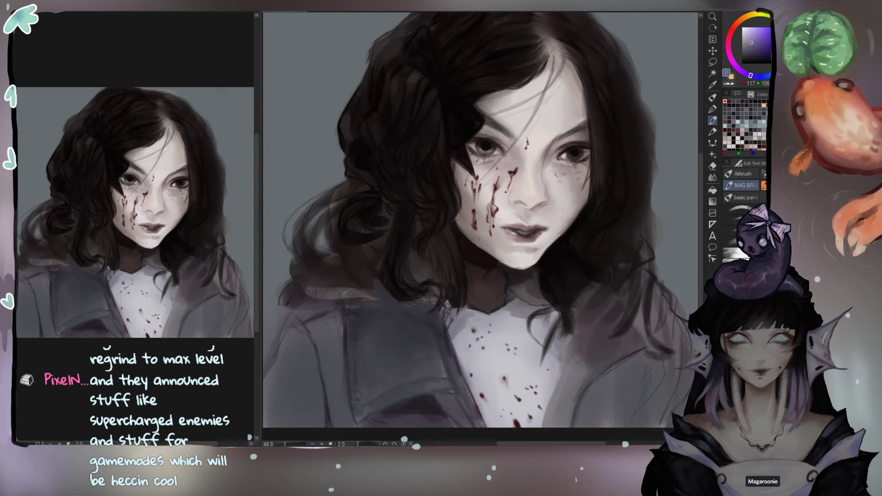
left_click(772, 74)
mouse_move(326, 303)
left_mouse_down()
mouse_move(293, 321)
mouse_move(287, 335)
mouse_move(315, 304)
mouse_move(300, 314)
left_mouse_up()
left_click(305, 313, "alt")
Step: Sample the coat's mid blue-grey and repaint the strip just outside the lapel's outer edge
key("e")
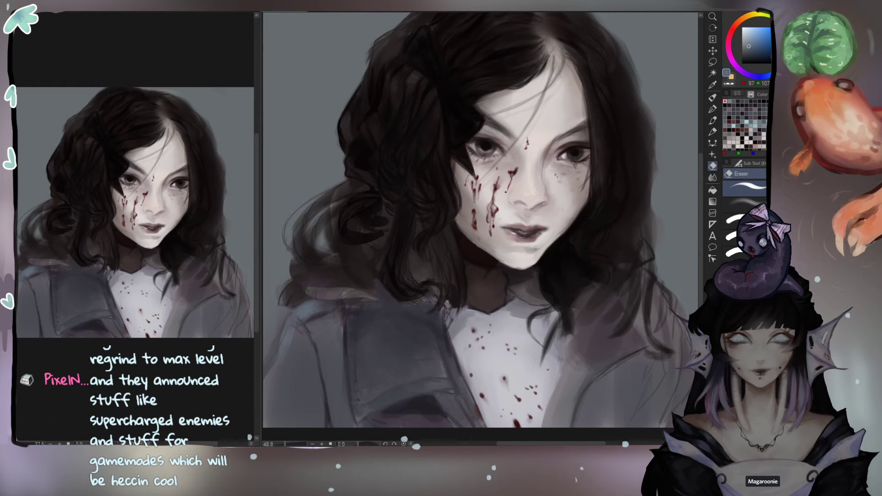
key("ctrl+comma")
key("ctrl+comma")
key("ctrl+comma")
left_click(338, 348, "alt")
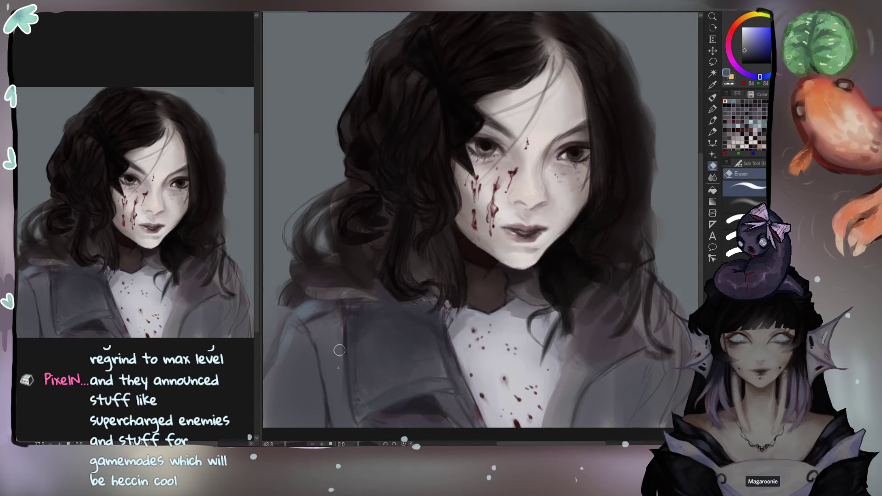
key("b")
left_click_drag(338, 377, 344, 322)
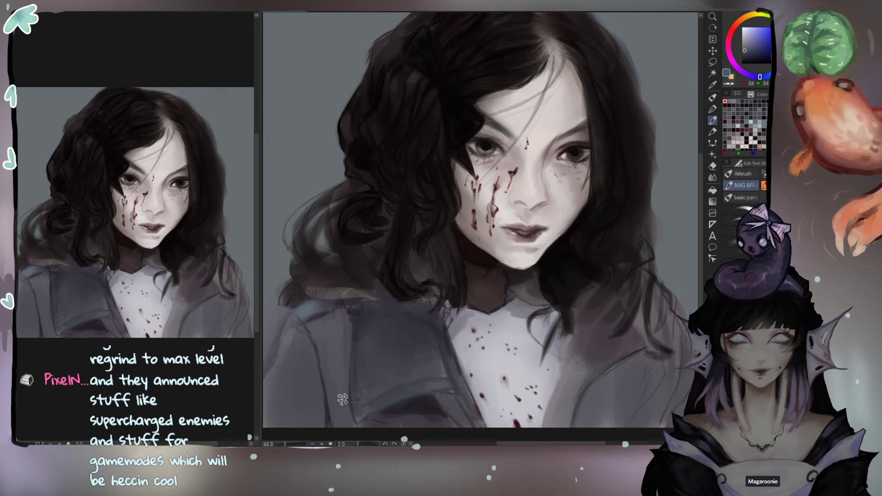
Step: Sample the dark purple from the shadow under the lapel and redraw the lapel's outer edge with a smaller brush
left_click(413, 410, "alt")
key("bracketleft")
left_click(411, 401, "alt")
left_click(410, 400, "alt")
mouse_move(347, 316)
left_mouse_down()
mouse_move(351, 408)
mouse_move(348, 361)
mouse_move(358, 321)
mouse_move(362, 396)
left_mouse_up()
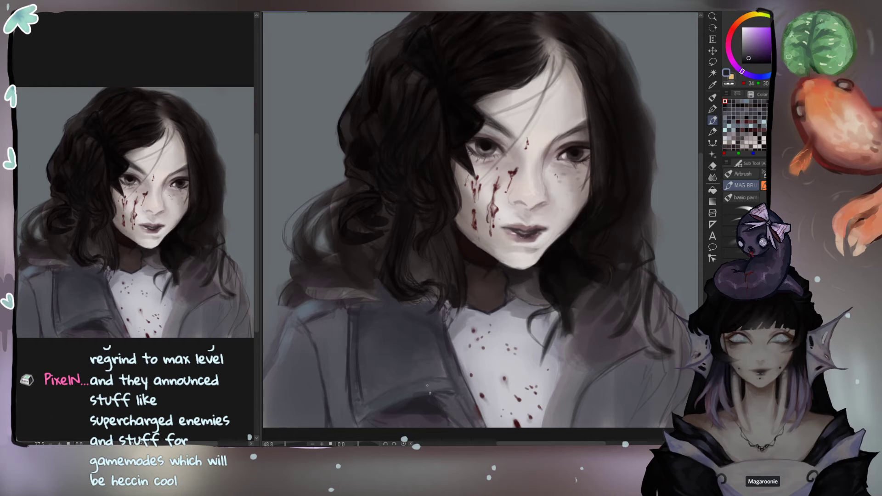
mouse_move(347, 360)
left_mouse_down()
mouse_move(349, 410)
mouse_move(361, 416)
mouse_move(352, 427)
mouse_move(361, 424)
left_mouse_up()
Step: Blend the coat beside the lapel with sampled tones and sharpen the lapel's outer edge with a much smaller brush
left_click(395, 408, "alt")
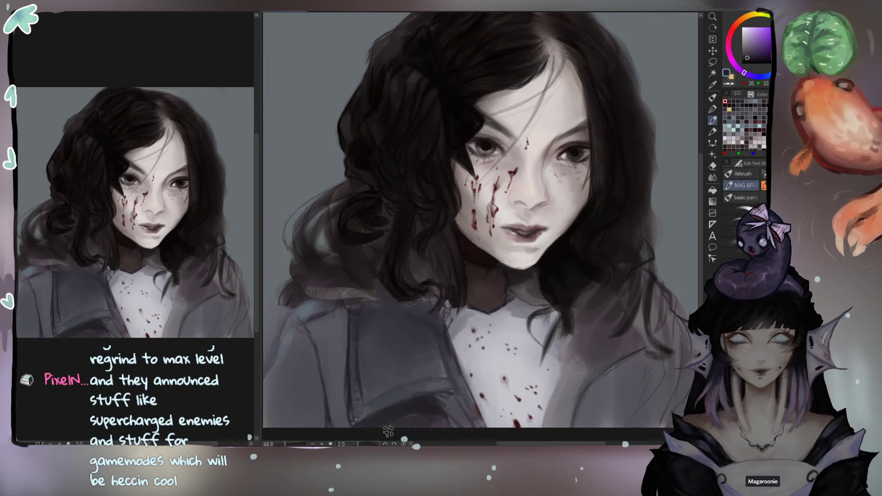
mouse_move(334, 397)
left_mouse_down()
mouse_move(332, 365)
mouse_move(337, 425)
mouse_move(338, 379)
mouse_move(353, 401)
mouse_move(348, 389)
mouse_move(337, 437)
mouse_move(327, 430)
mouse_move(335, 406)
left_mouse_up()
left_click(332, 363, "alt")
left_click(332, 396, "alt")
left_click(349, 390, "alt")
key("[")
key("[")
key("[")
key("[")
key("[")
left_click_drag(349, 322, 347, 386)
left_click(406, 409, "alt")
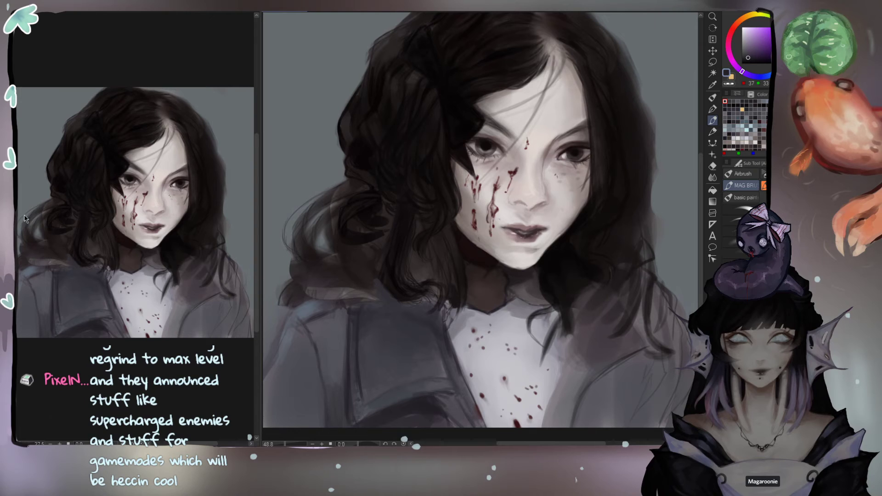
Step: Sample the background grey and trim the loose hair mass above the shoulder into a cleaner, narrower outline
left_click(271, 279, "alt")
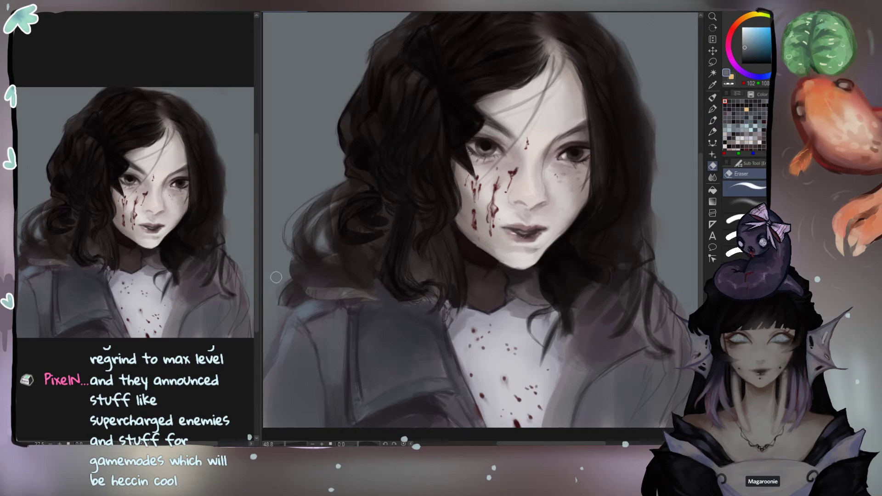
mouse_move(279, 299)
left_mouse_down()
mouse_move(297, 300)
mouse_move(296, 291)
mouse_move(299, 298)
left_mouse_up()
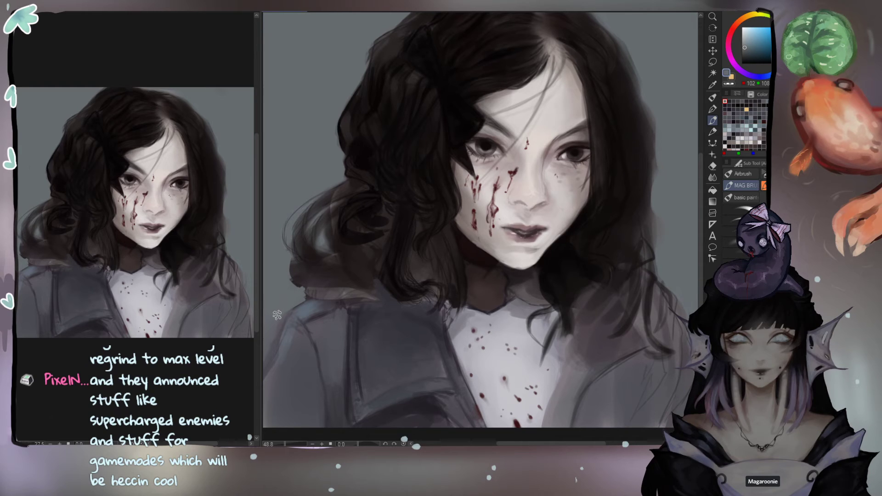
mouse_move(301, 267)
left_mouse_down()
mouse_move(302, 283)
mouse_move(299, 273)
mouse_move(317, 294)
mouse_move(327, 281)
mouse_move(332, 311)
left_mouse_up()
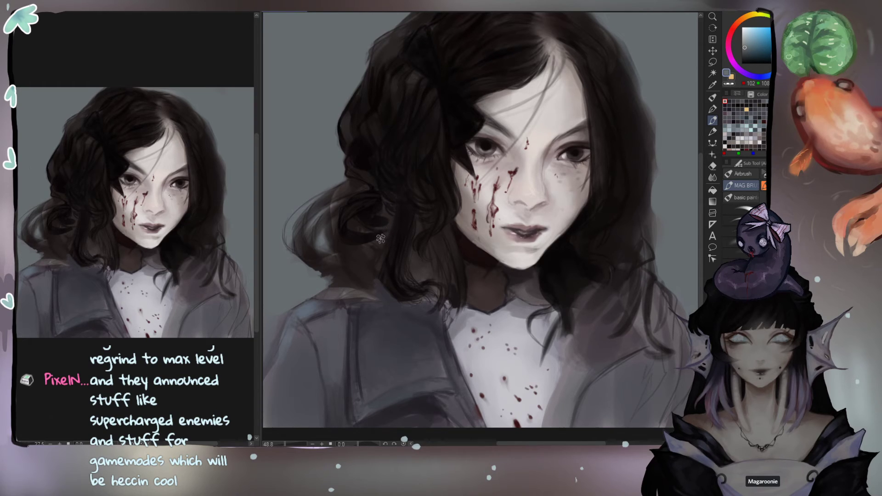
Step: Sample a near-black hair tone and paint a dark lock from the outer curls down to the shoulder
left_click(365, 216, "alt")
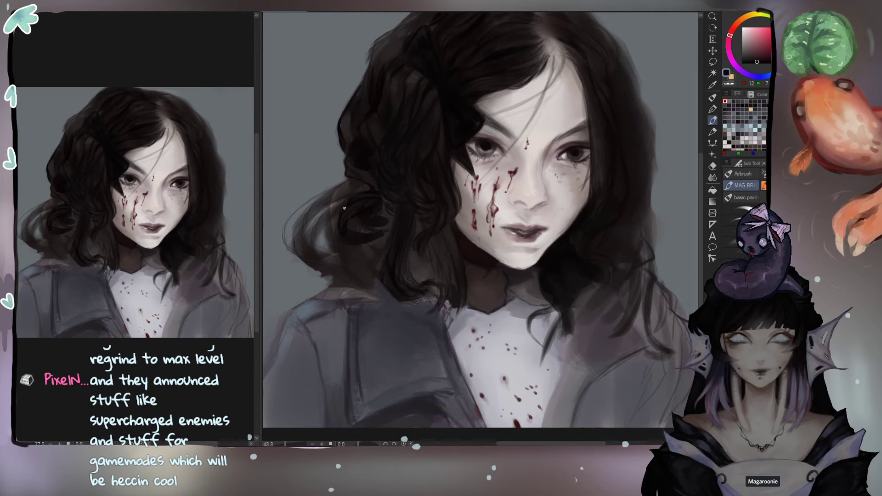
left_click_drag(338, 219, 323, 247)
key("ctrl+z")
mouse_move(338, 217)
left_mouse_down()
mouse_move(327, 244)
mouse_move(337, 257)
left_mouse_up()
mouse_move(331, 230)
left_mouse_down()
mouse_move(323, 247)
mouse_move(329, 255)
left_mouse_up()
left_click_drag(336, 225, 334, 256)
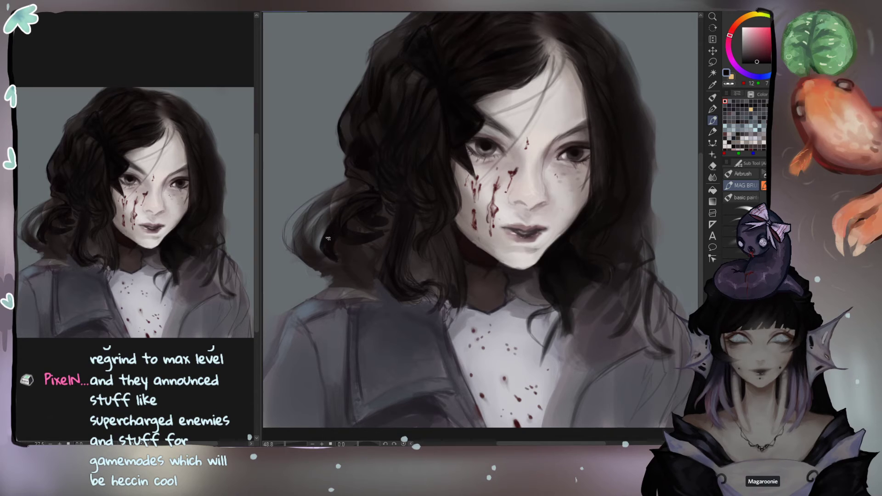
mouse_move(323, 238)
left_mouse_down()
mouse_move(317, 263)
mouse_move(339, 267)
mouse_move(327, 253)
mouse_move(345, 291)
mouse_move(333, 259)
mouse_move(341, 299)
mouse_move(341, 282)
mouse_move(312, 293)
mouse_move(331, 273)
mouse_move(330, 300)
left_mouse_up()
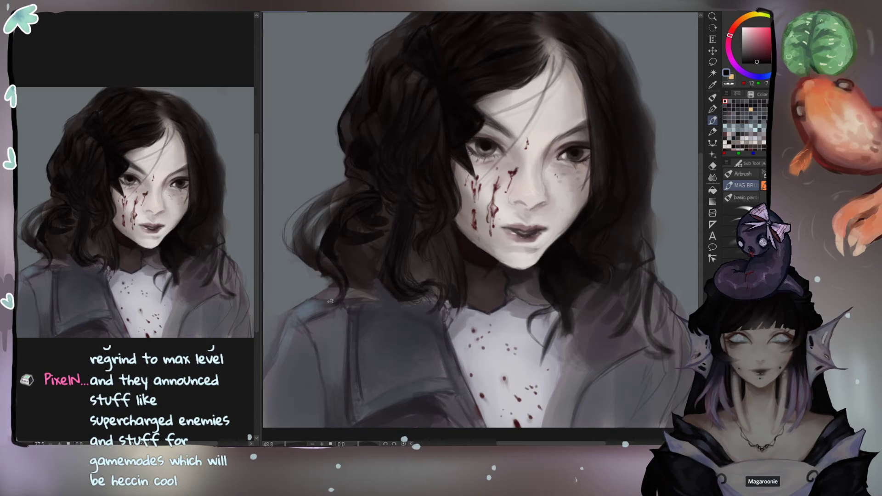
Step: Curl the lock's lower end into an upturned hook resting on the shoulder and thicken its base
mouse_move(320, 315)
left_mouse_down()
mouse_move(301, 298)
mouse_move(335, 292)
mouse_move(340, 302)
mouse_move(327, 291)
mouse_move(307, 294)
mouse_move(324, 302)
mouse_move(312, 302)
mouse_move(316, 276)
mouse_move(326, 304)
mouse_move(345, 297)
mouse_move(327, 315)
mouse_move(307, 282)
mouse_move(304, 296)
mouse_move(319, 274)
mouse_move(306, 298)
left_mouse_up()
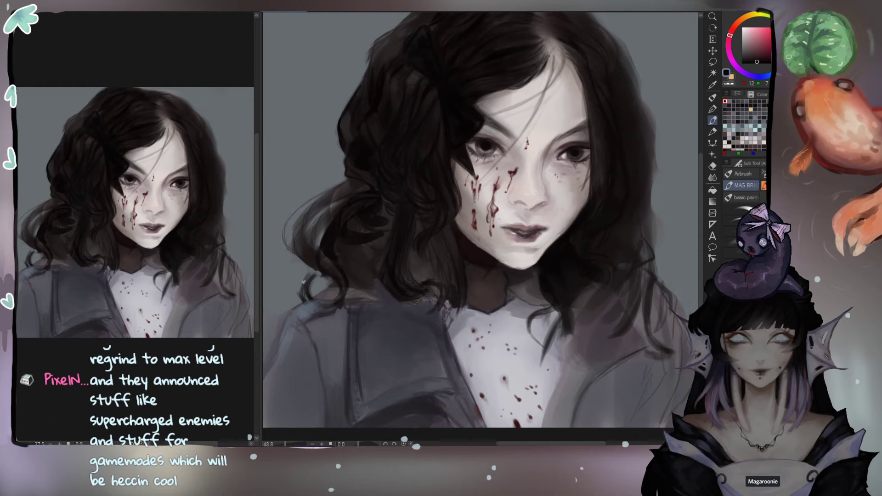
left_click_drag(324, 277, 293, 302)
key("ctrl+z")
mouse_move(306, 301)
left_mouse_down()
mouse_move(324, 309)
mouse_move(337, 303)
mouse_move(312, 310)
mouse_move(322, 310)
mouse_move(312, 291)
mouse_move(314, 312)
mouse_move(337, 301)
left_mouse_up()
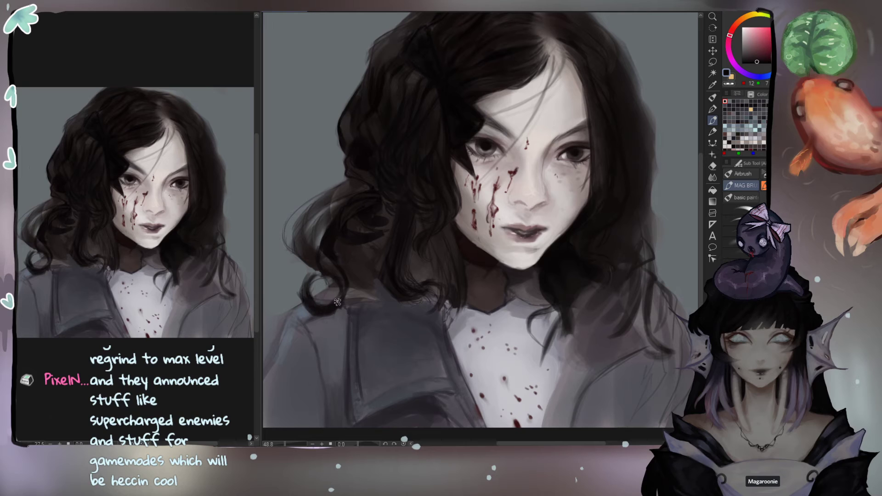
Step: Refine the curled lock's body and lower edge with brown and near-black tones sampled from the surrounding hair
left_click(349, 259, "alt")
mouse_move(326, 263)
left_mouse_down()
mouse_move(342, 289)
mouse_move(331, 253)
mouse_move(331, 311)
left_mouse_up()
left_click(330, 254, "alt")
left_click(342, 284, "alt")
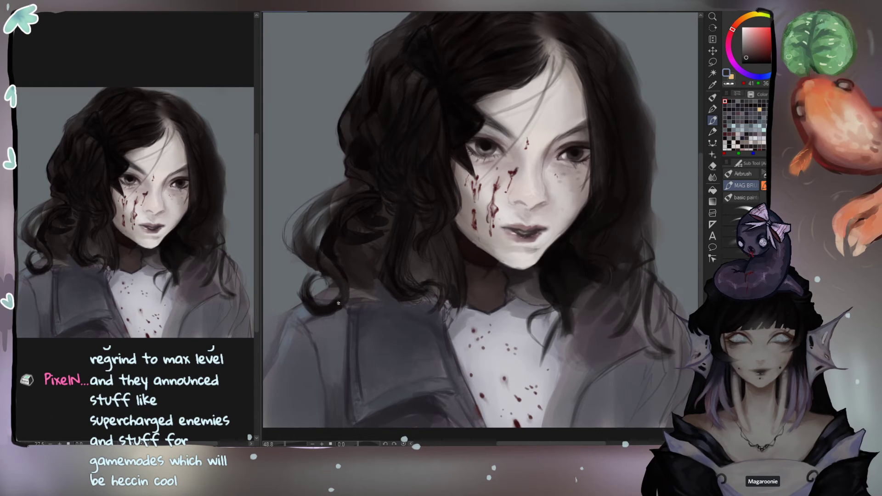
left_click(338, 302, "alt")
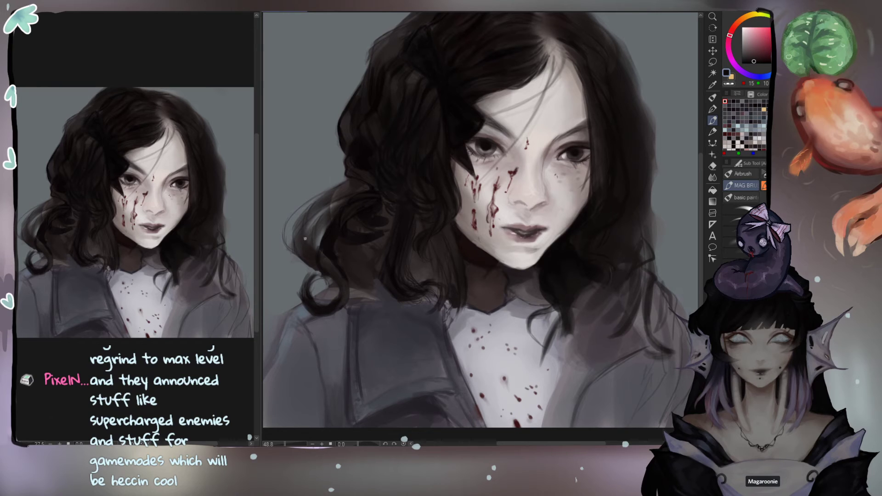
Step: Clean up the coat's outer shoulder outline with the eraser and sample the background grey beside it for the brush
left_click_drag(318, 245, 362, 217)
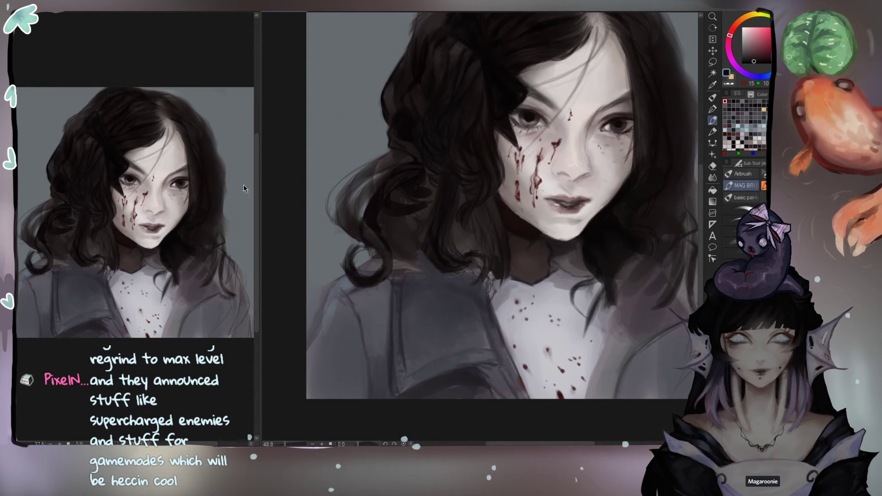
key("e")
mouse_move(307, 327)
left_mouse_down()
mouse_move(325, 268)
mouse_move(308, 327)
mouse_move(329, 281)
left_mouse_up()
left_click(324, 257, "alt")
key("b")
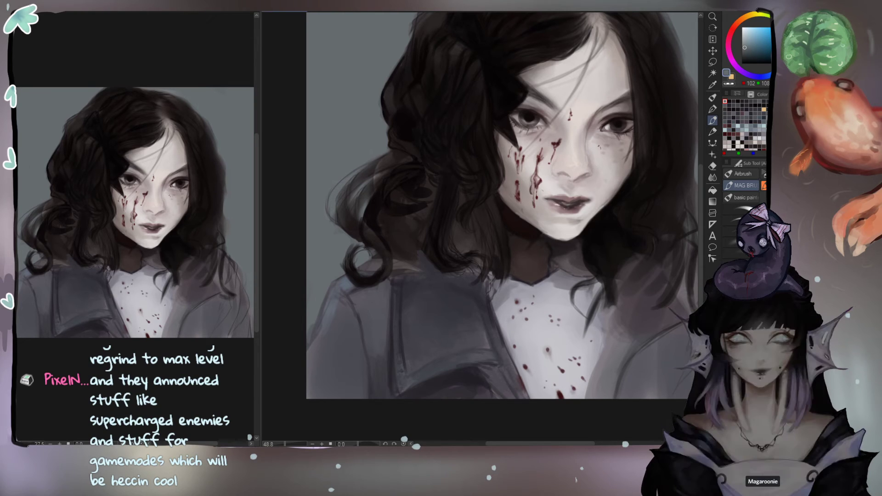
Step: Render the outer curls above the shoulder with repeatedly sampled brown and near-black hair tones, adding thin dark strands
left_click(419, 168, "alt")
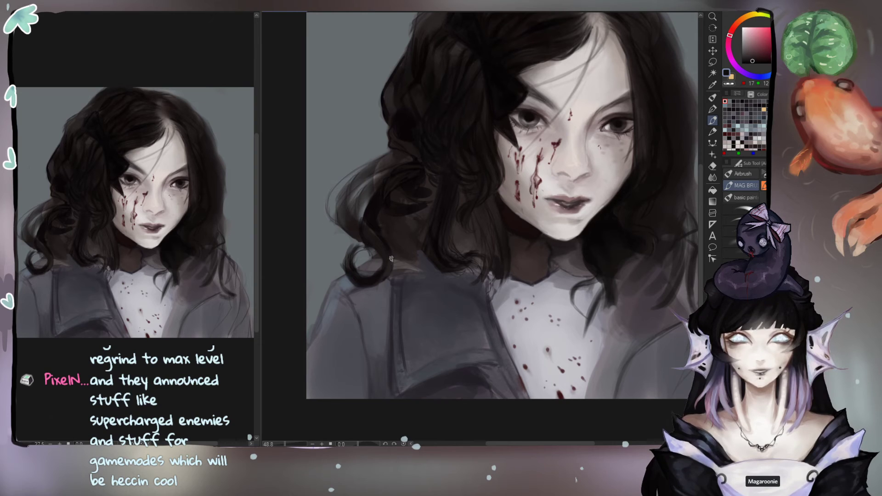
left_click(378, 243, "alt")
left_click(380, 239, "alt")
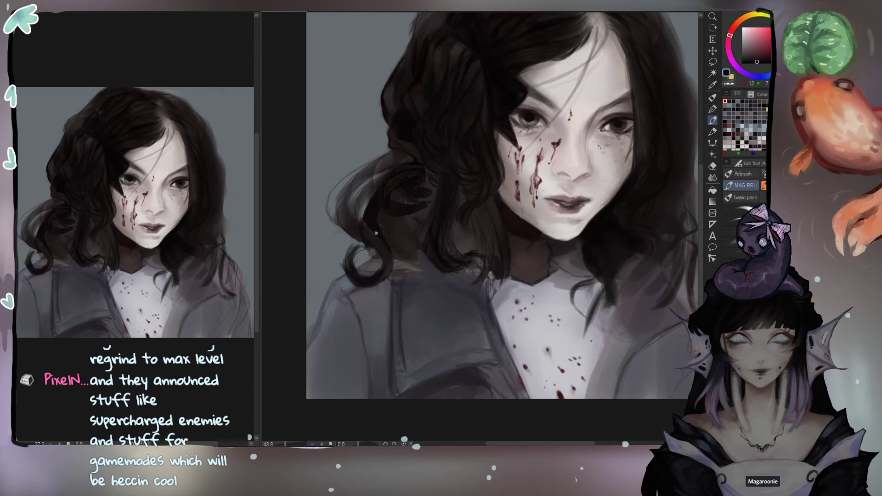
left_click(375, 212, "alt")
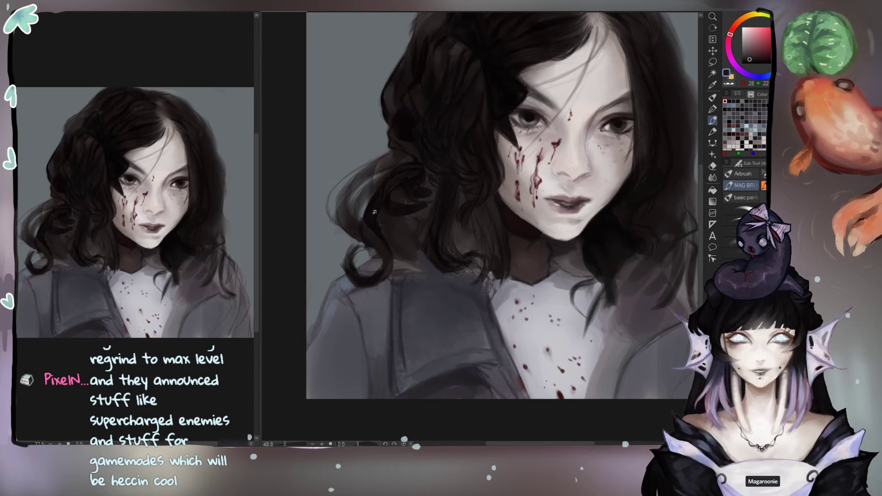
left_click(379, 236, "alt")
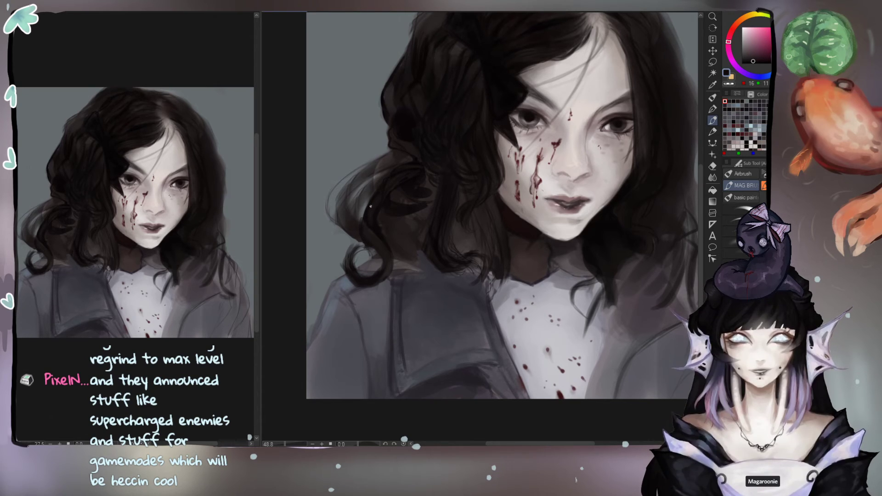
left_click(364, 209, "alt")
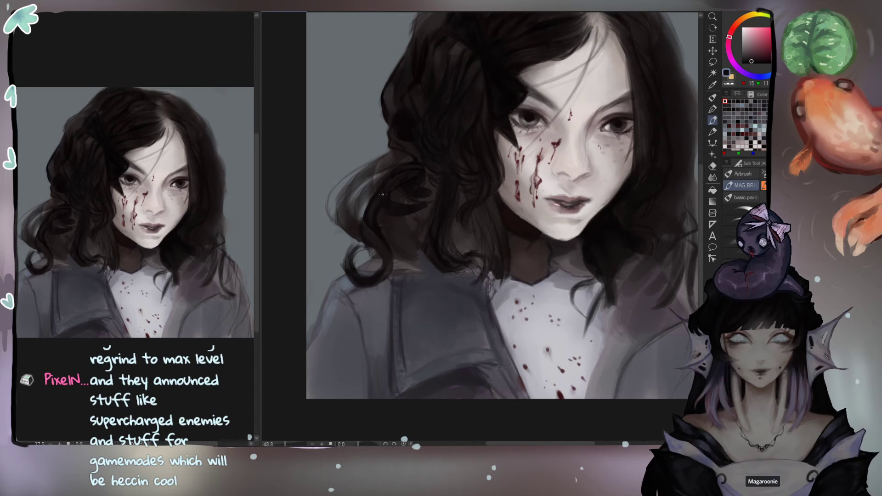
left_click(404, 124, "alt")
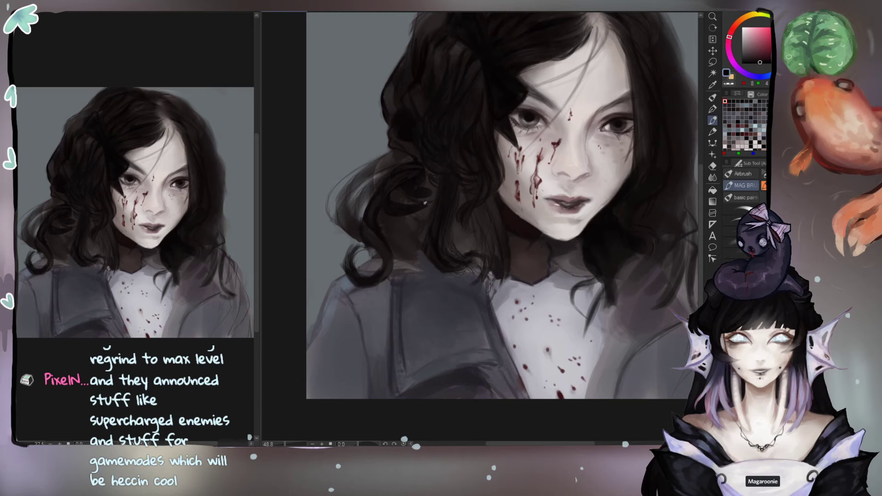
left_click(361, 231, "alt")
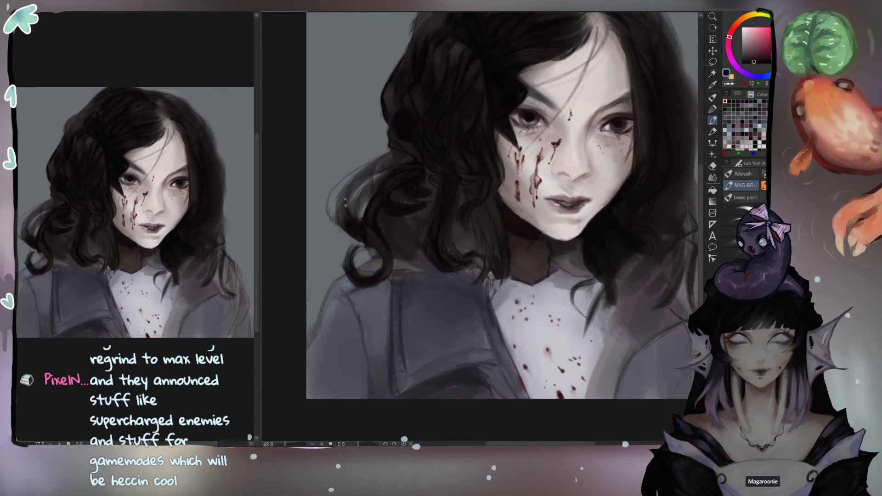
mouse_move(359, 170)
left_mouse_down()
mouse_move(339, 198)
mouse_move(361, 170)
mouse_move(347, 185)
mouse_move(403, 148)
mouse_move(348, 180)
mouse_move(363, 169)
mouse_move(336, 201)
mouse_move(341, 227)
mouse_move(374, 189)
mouse_move(357, 188)
mouse_move(398, 181)
mouse_move(349, 195)
mouse_move(385, 173)
left_mouse_up()
key("ctrl+z")
key("ctrl+z")
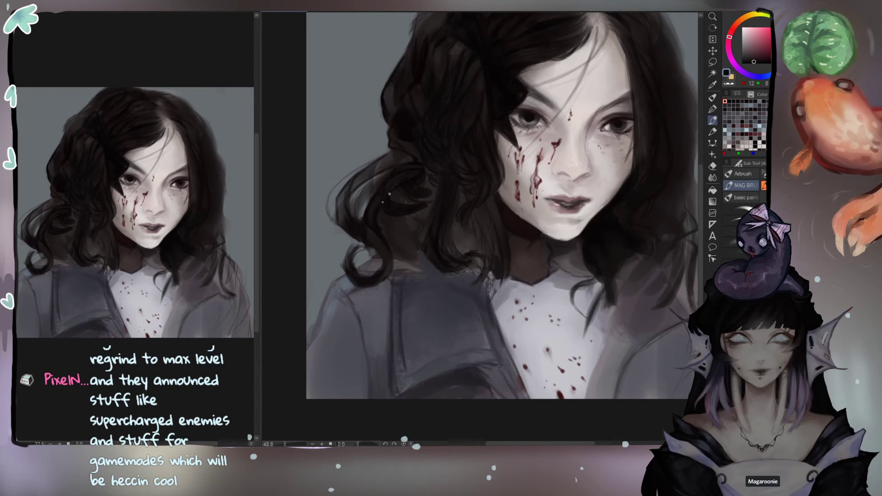
Step: Paint near-black strands over the outer curl with sampled hair tones and touch up the hair's outer edge above it
left_click(358, 218, "alt")
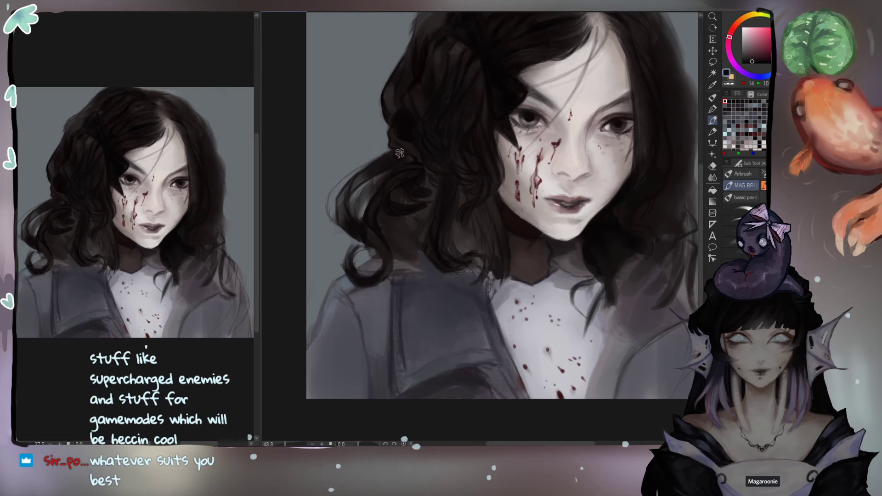
left_click(413, 181, "alt")
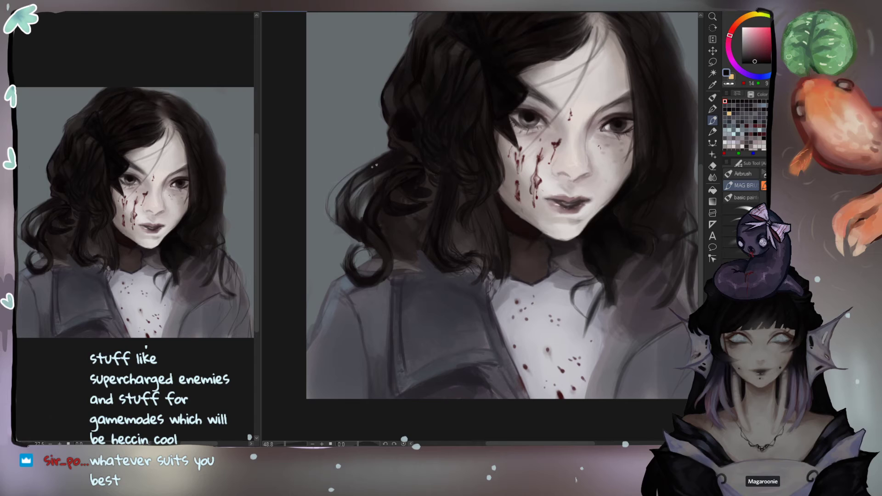
left_click_drag(366, 173, 348, 200)
left_click(377, 226, "alt")
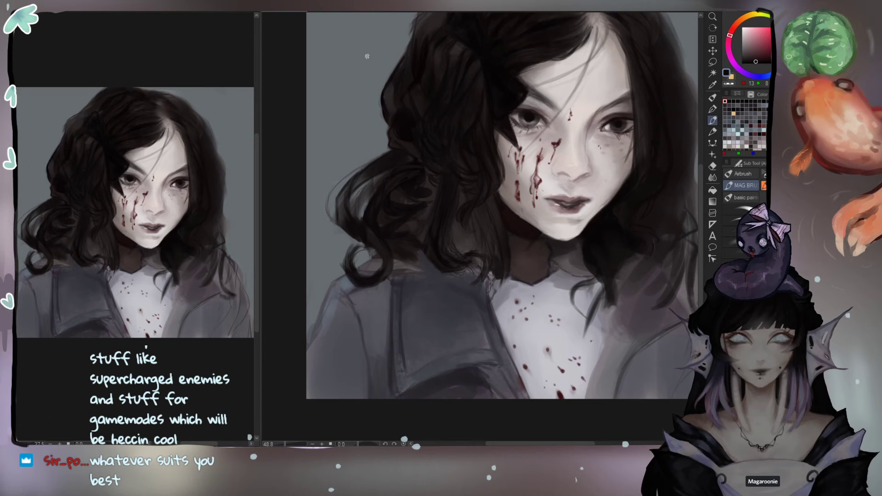
left_click_drag(380, 120, 390, 130)
Step: Compare the hair's outer edge with and without the latest brush stroke
key("e")
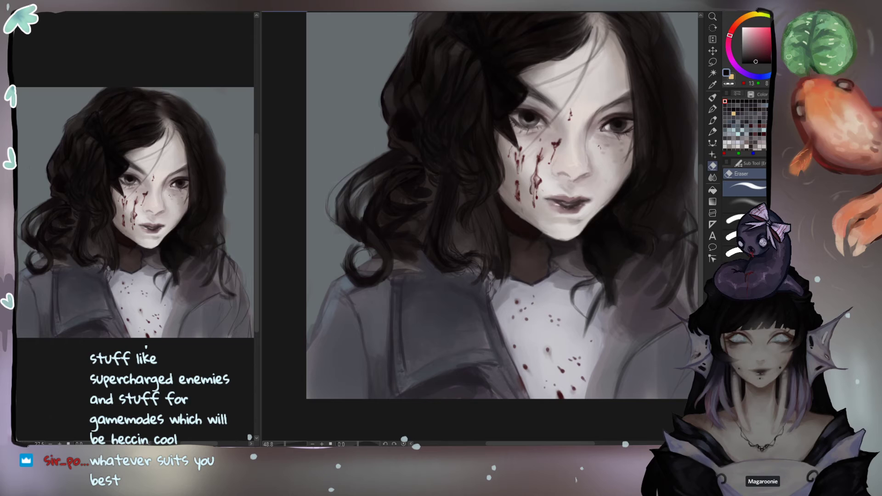
key("ctrl+z")
key("ctrl+y")
key("ctrl+z")
key("ctrl+y")
key("ctrl+z")
key("ctrl+y")
Step: Lasso the outermost curl above the shoulder and transform it inward, closer to the main hair mass
key("m")
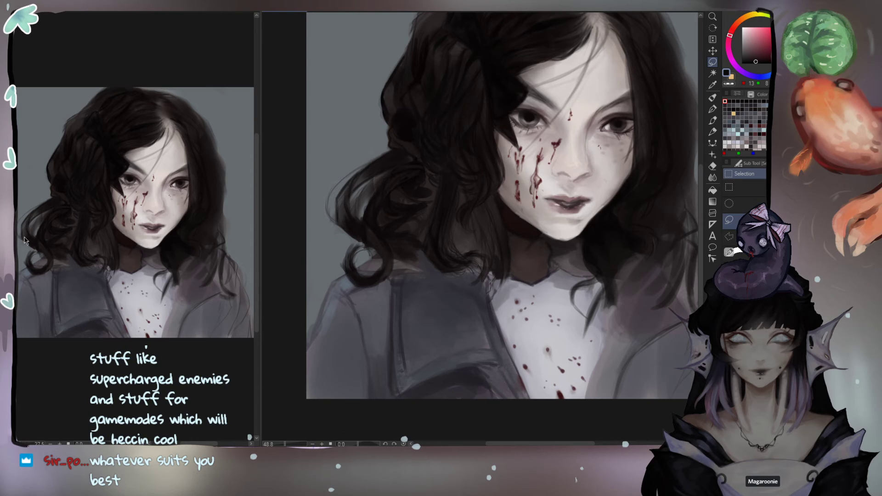
mouse_move(330, 190)
left_mouse_down()
mouse_move(352, 243)
mouse_move(361, 242)
mouse_move(354, 198)
mouse_move(401, 162)
mouse_move(398, 152)
mouse_move(364, 154)
mouse_move(334, 180)
mouse_move(333, 158)
left_mouse_up()
key("ctrl+t")
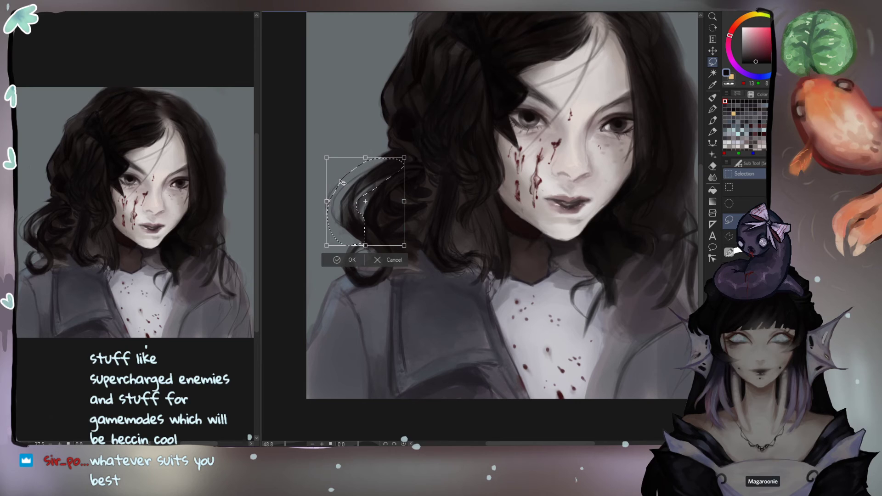
key("Return")
key("ctrl+d")
Step: Clear the stray strands outside the moved curl with the eraser and sampled background grey, and sharpen the gap inside it
key("e")
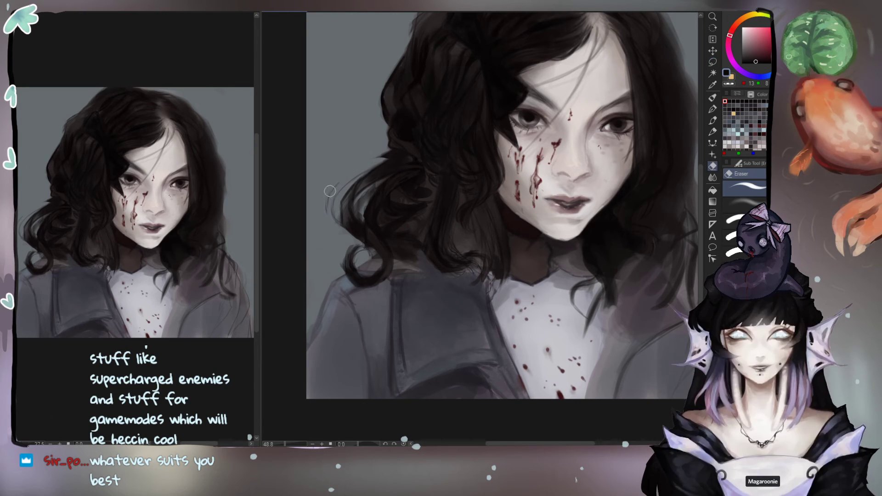
left_click_drag(364, 170, 336, 207)
left_click(339, 175, "alt")
key("b")
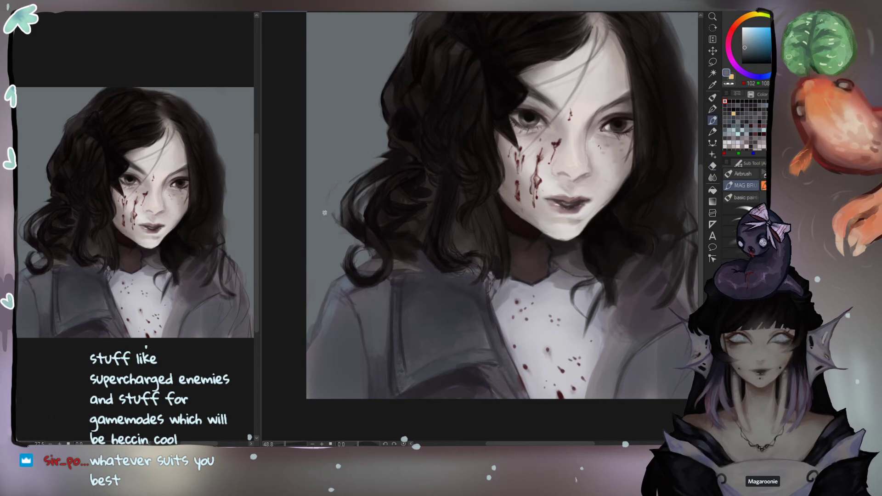
left_click_drag(326, 219, 341, 231)
key("[")
left_click_drag(356, 202, 381, 182)
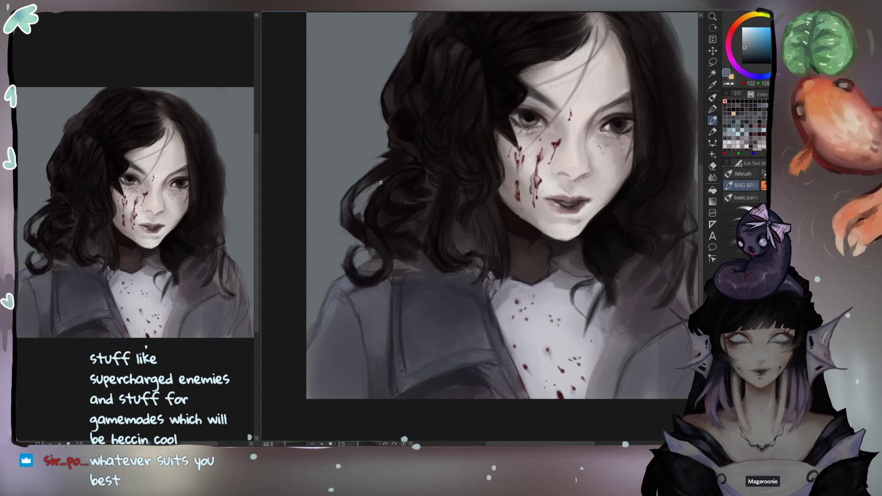
Step: Touch up the hair's outer edge above the curls with sampled near-black hair tones
left_click(370, 215, "alt")
left_click(368, 217, "alt")
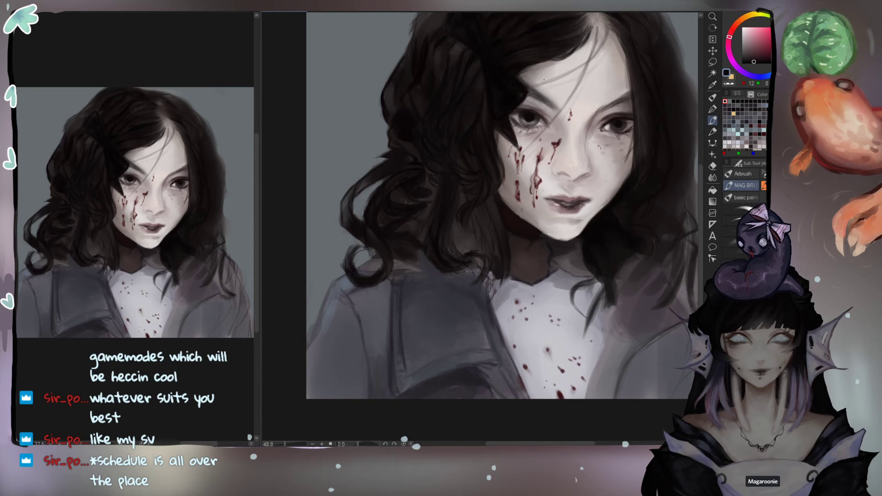
left_click_drag(544, 32, 450, 102)
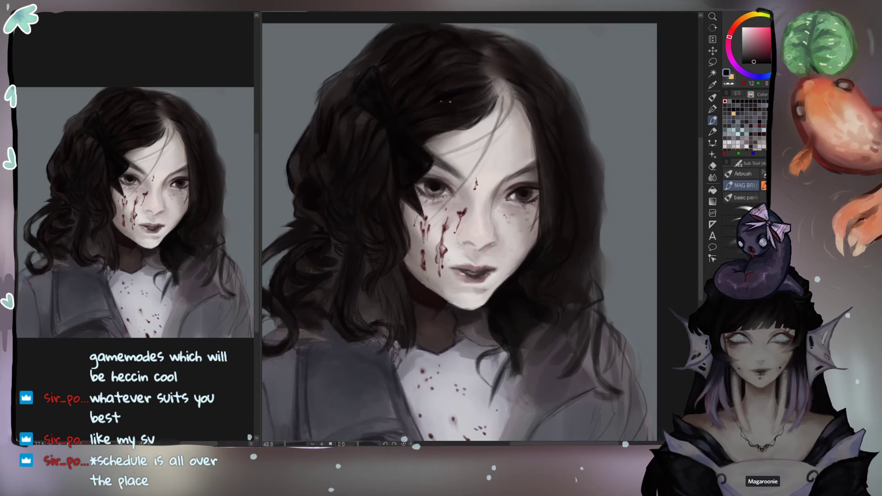
scroll(519, 119, "down", 3)
left_click_drag(501, 135, 527, 107)
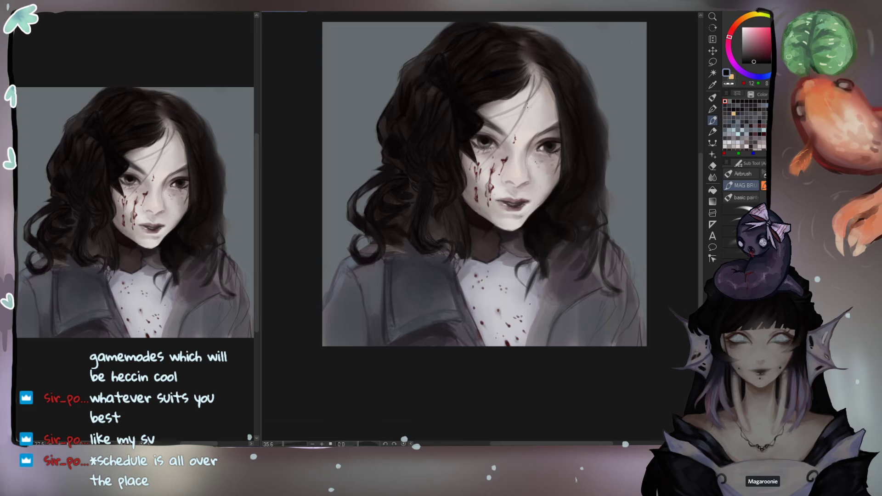
left_click(399, 153, "alt")
left_click_drag(399, 153, 389, 156)
Step: Try soft muted-red and darker red shading on the cheek beside the hair, and undo those strokes
left_click_drag(752, 52, 755, 49)
left_click(732, 30)
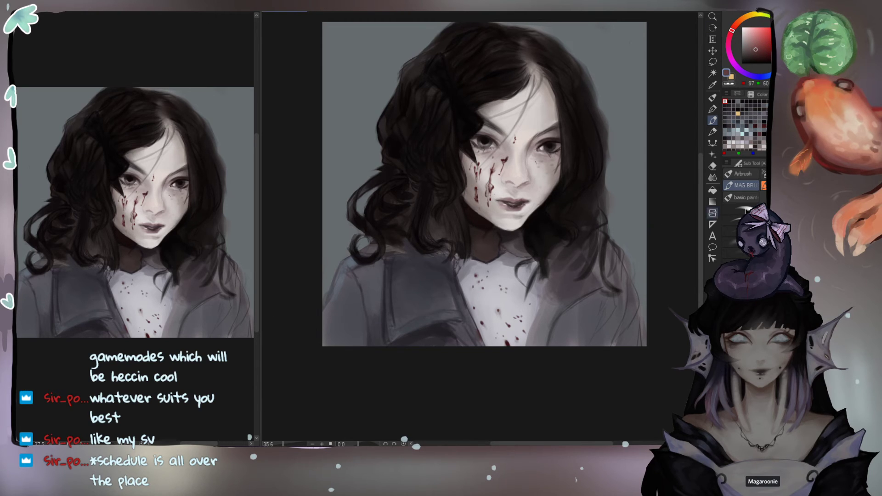
left_click(730, 243)
left_click_drag(457, 145, 469, 181)
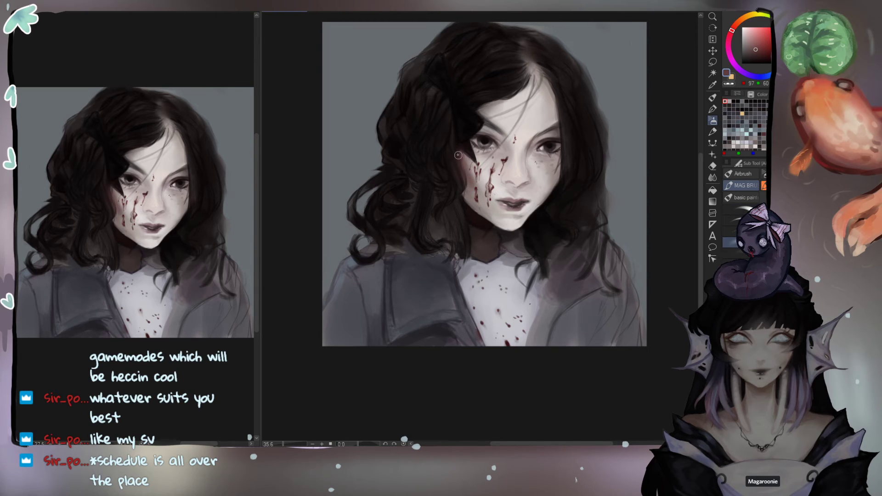
mouse_move(470, 179)
left_mouse_down()
mouse_move(490, 221)
mouse_move(470, 187)
mouse_move(473, 210)
mouse_move(439, 179)
mouse_move(484, 219)
mouse_move(457, 181)
left_mouse_up()
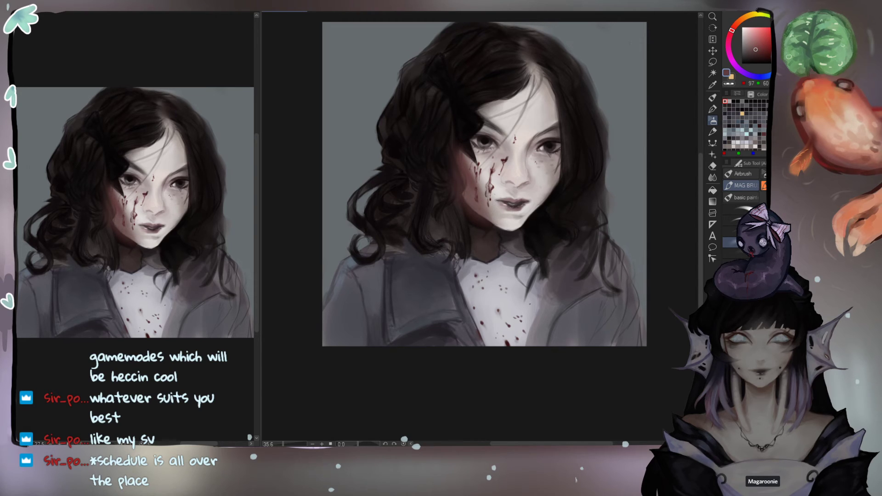
left_click(751, 55)
mouse_move(456, 167)
left_mouse_down()
mouse_move(474, 194)
mouse_move(467, 191)
left_mouse_up()
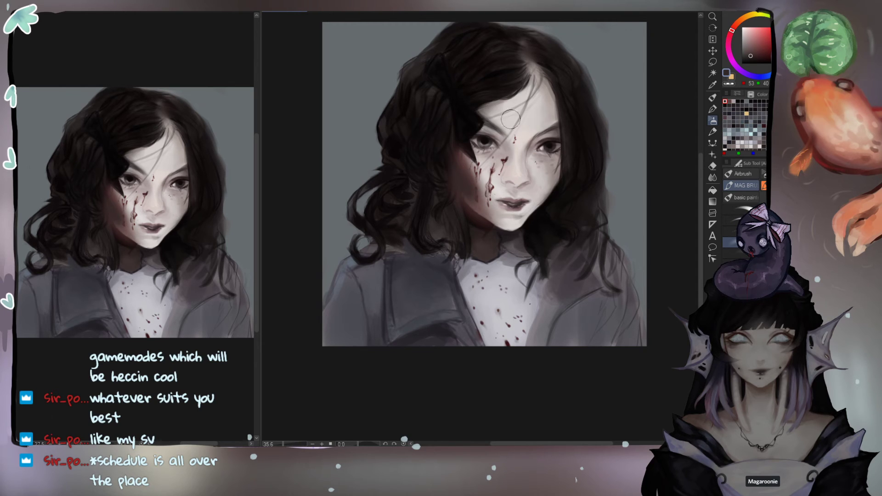
left_click(768, 57)
left_click_drag(473, 166, 462, 182)
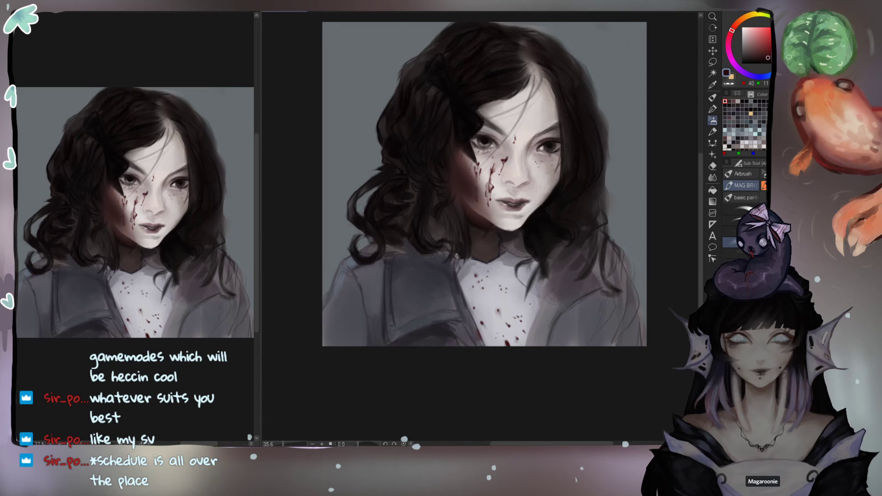
key("ctrl+z")
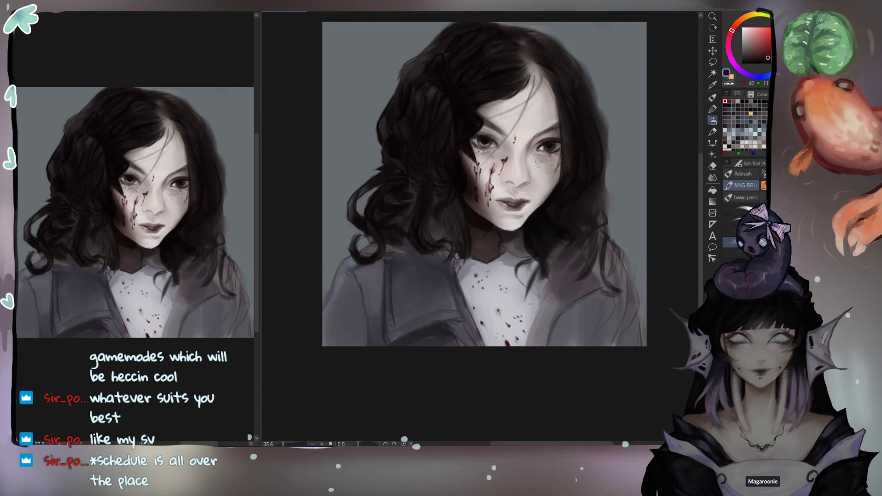
key("ctrl+z")
key("ctrl+z")
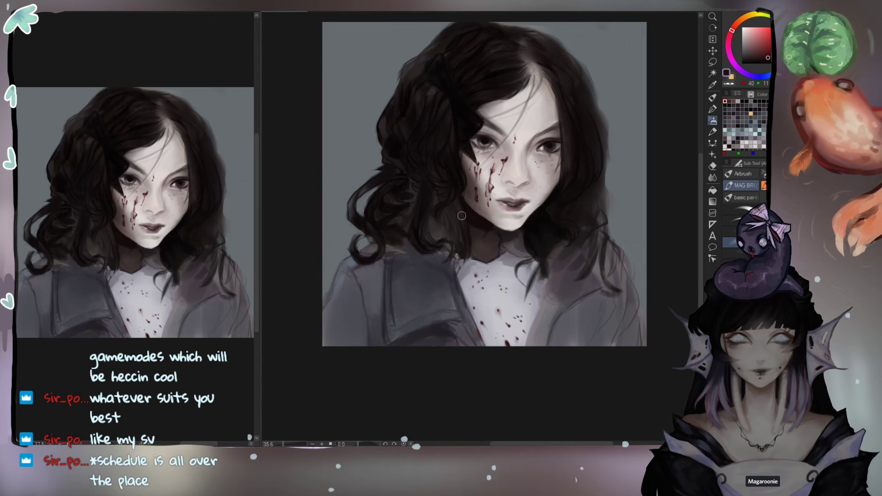
Step: Shade the lower cheek and jaw in dark red and soften the shadow with a soft eraser
mouse_move(501, 207)
left_mouse_down()
mouse_move(487, 190)
mouse_move(485, 200)
left_mouse_up()
key("ctrl+z")
key("e")
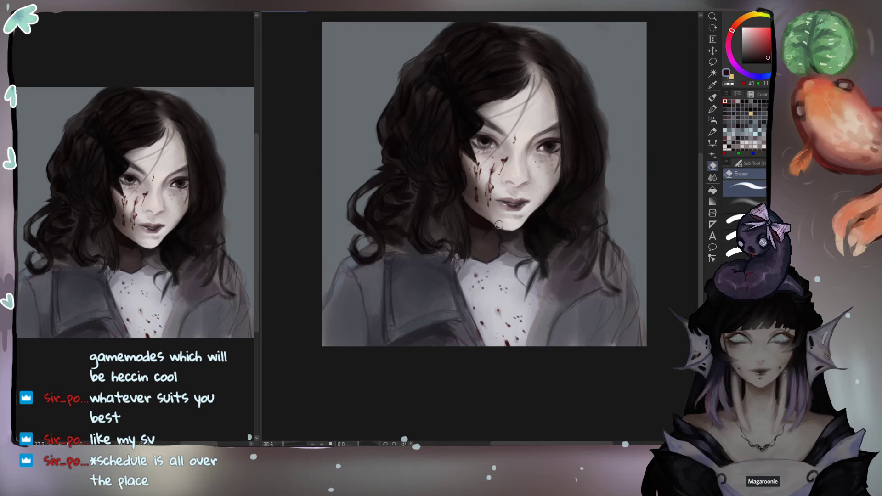
left_click_drag(500, 219, 483, 204)
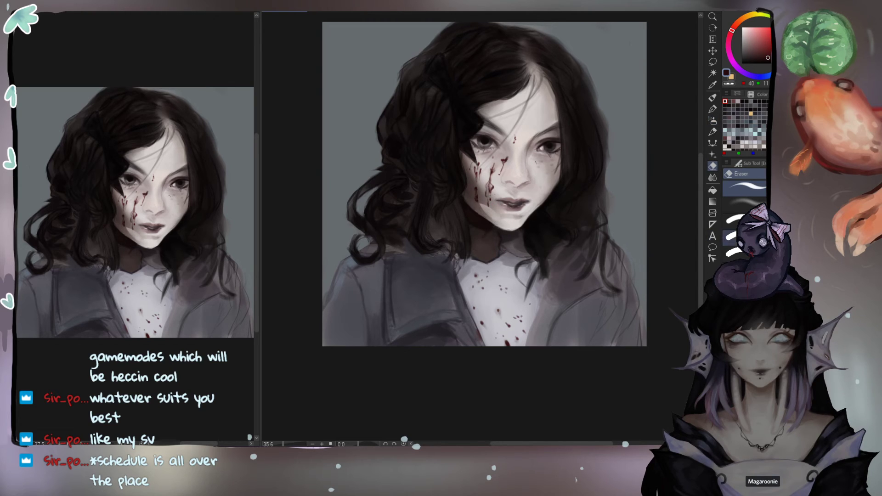
left_click(740, 204)
left_click_drag(484, 203, 509, 227)
key("bracketleft")
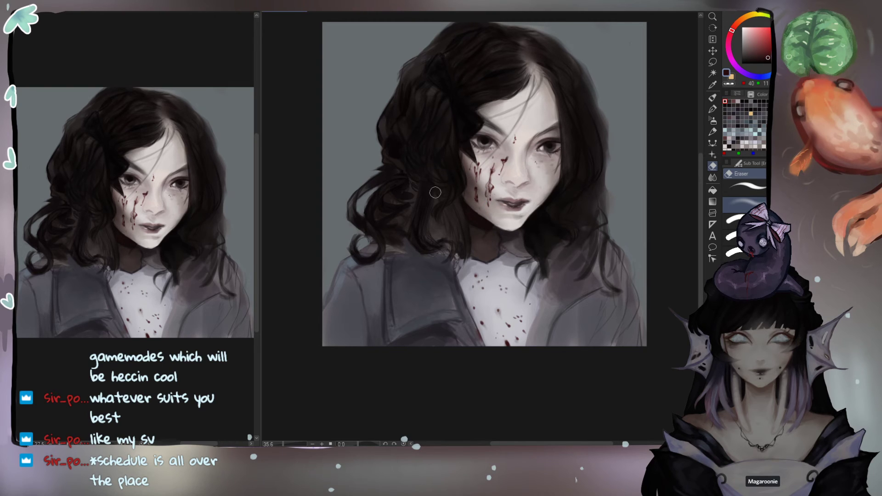
Step: Shade the far cheek beside the hair and fade the shadow toward the nose with a larger soft eraser
key("b")
mouse_move(524, 187)
left_mouse_down()
mouse_move(539, 212)
mouse_move(539, 185)
mouse_move(557, 161)
mouse_move(525, 110)
mouse_move(541, 128)
mouse_move(531, 158)
mouse_move(546, 193)
mouse_move(546, 158)
left_mouse_up()
key("ctrl+z")
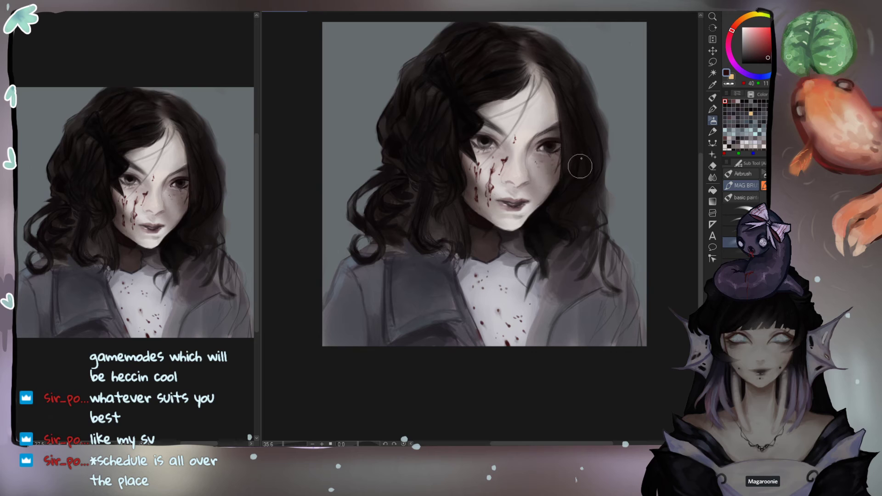
key("e")
mouse_move(535, 166)
left_mouse_down()
mouse_move(546, 198)
mouse_move(534, 166)
mouse_move(552, 192)
left_mouse_up()
mouse_move(531, 164)
left_mouse_down()
mouse_move(546, 181)
mouse_move(536, 161)
mouse_move(545, 184)
mouse_move(532, 207)
left_mouse_up()
key("bracketleft")
key("bracketleft")
key("bracketright")
key("bracketright")
key("bracketright")
key("bracketright")
key("bracketright")
key("ctrl+z")
left_click_drag(527, 172, 533, 159)
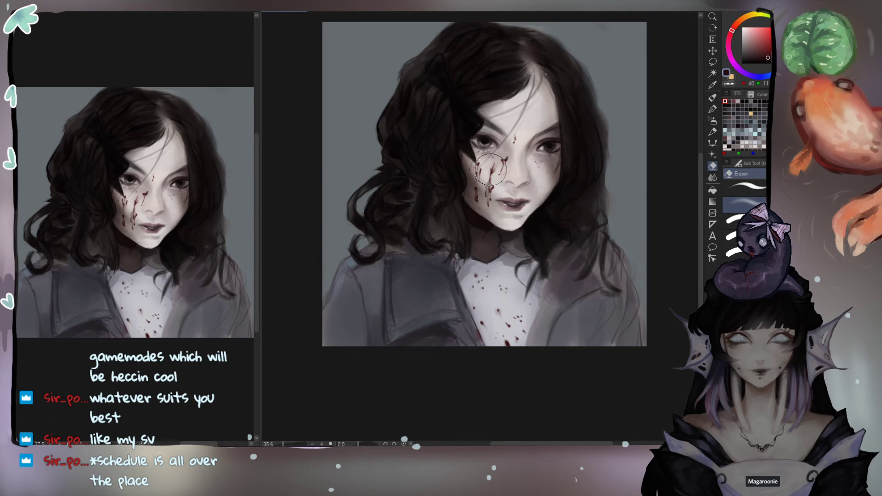
Step: Shade the side of the nose with a smaller soft brush and blend the shadow with the soft eraser
key("b")
key("bracketleft")
key("bracketleft")
key("bracketleft")
key("bracketleft")
key("bracketleft")
key("bracketleft")
key("bracketleft")
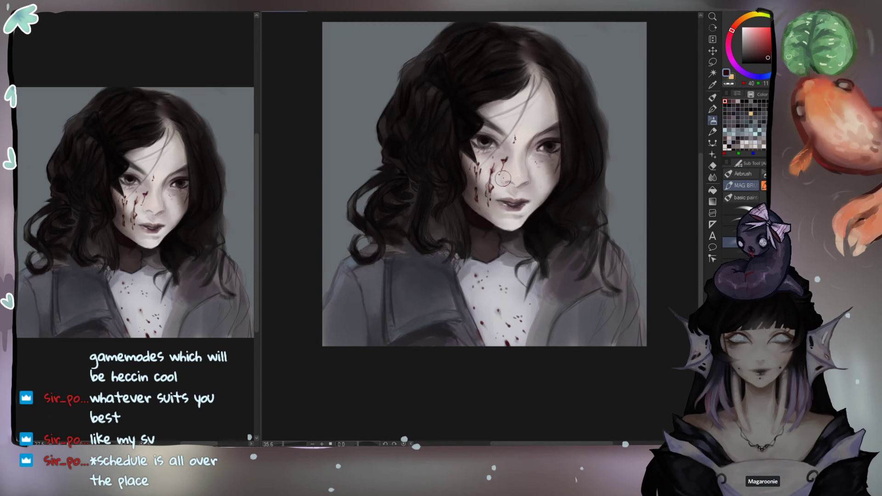
left_click_drag(502, 181, 501, 170)
key("ctrl+z")
key("bracketright")
key("bracketright")
key("e")
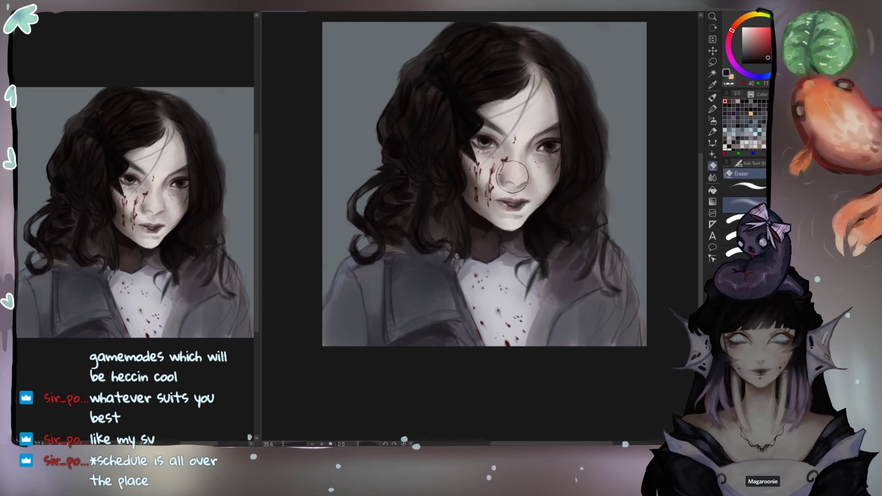
key("bracketleft")
key("bracketleft")
key("bracketleft")
left_click_drag(503, 179, 508, 182)
Step: Try a soft dark shadow below the inner eye beside the nose, and compare versions with and without it
key("bracketleft")
key("bracketleft")
key("bracketleft")
key("bracketright")
key("bracketright")
key("bracketright")
key("b")
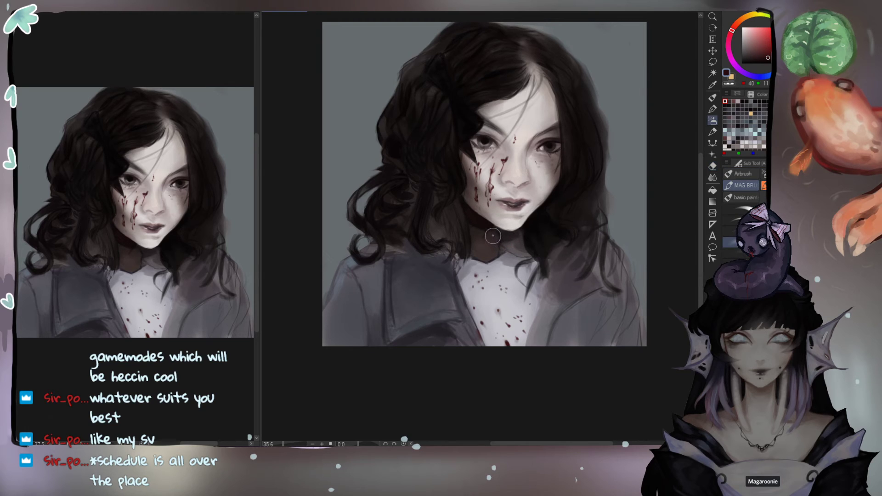
left_click_drag(491, 162, 502, 152)
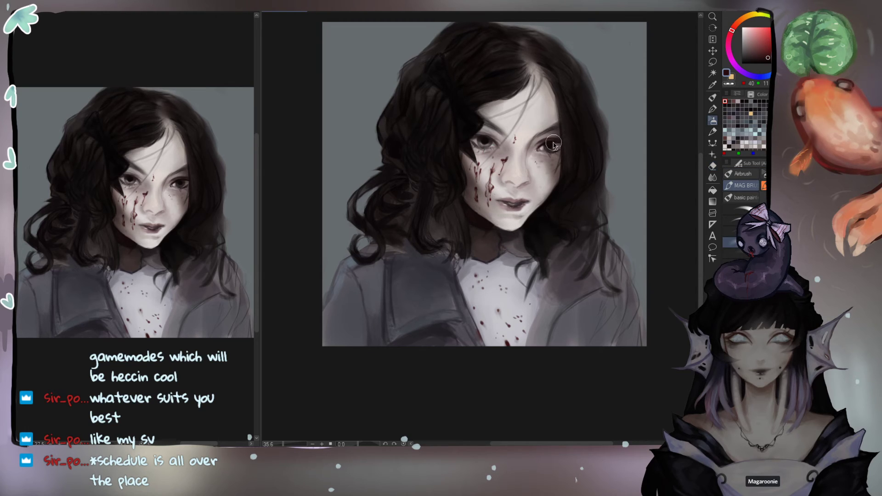
key("ctrl+z")
key("ctrl+z")
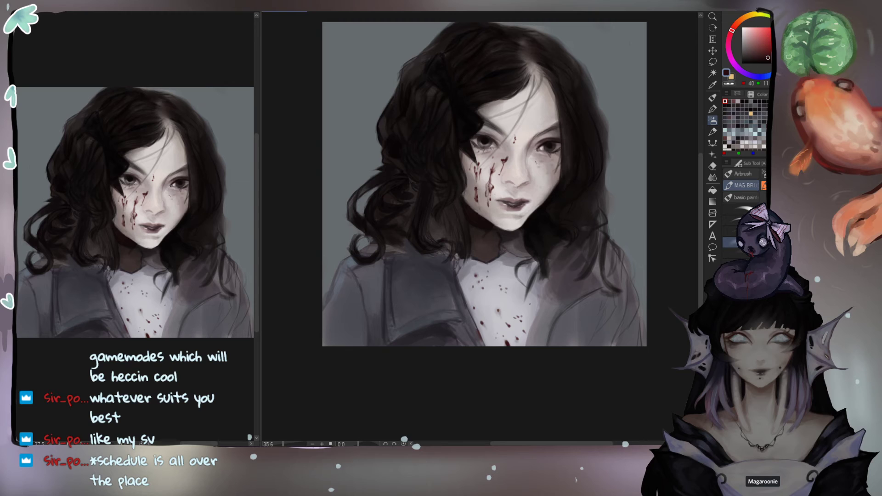
key("ctrl+y")
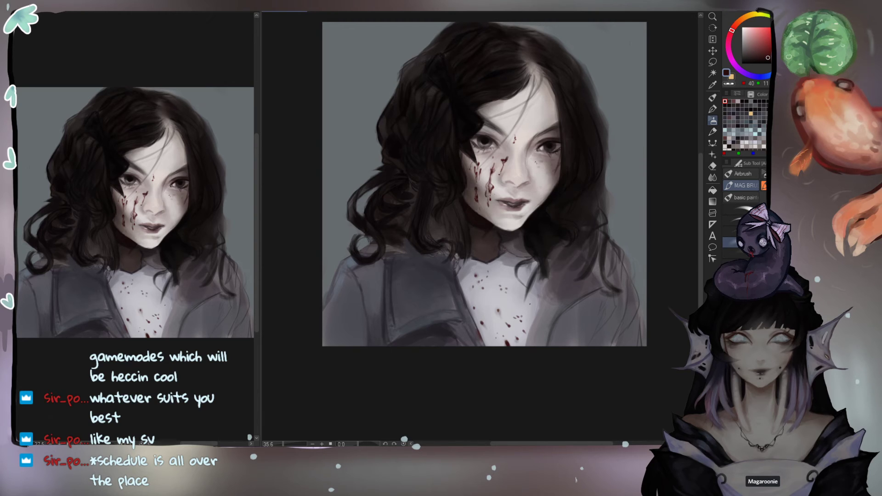
key("ctrl+z")
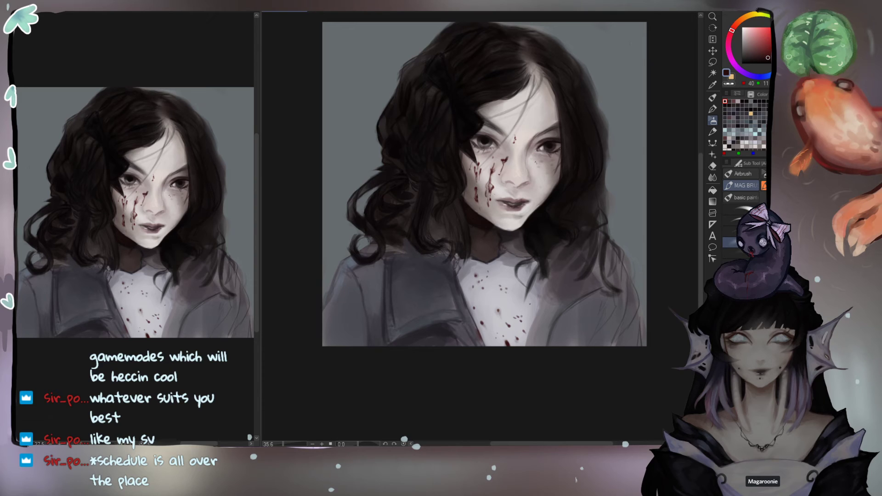
Step: Tint the tip of the nose with a muted pink sampled from the face and reduce the brush size
left_click(476, 173, "alt")
left_click(535, 166, "alt")
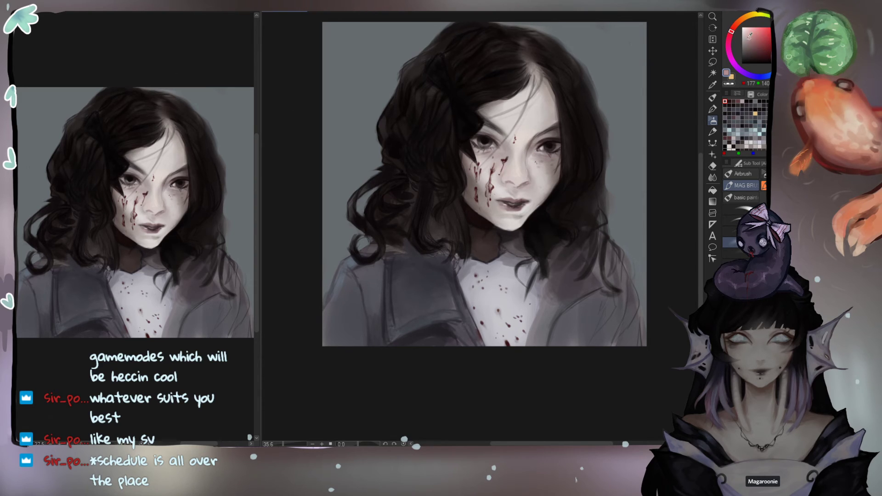
left_click_drag(526, 181, 518, 184)
key("bracketleft")
key("bracketleft")
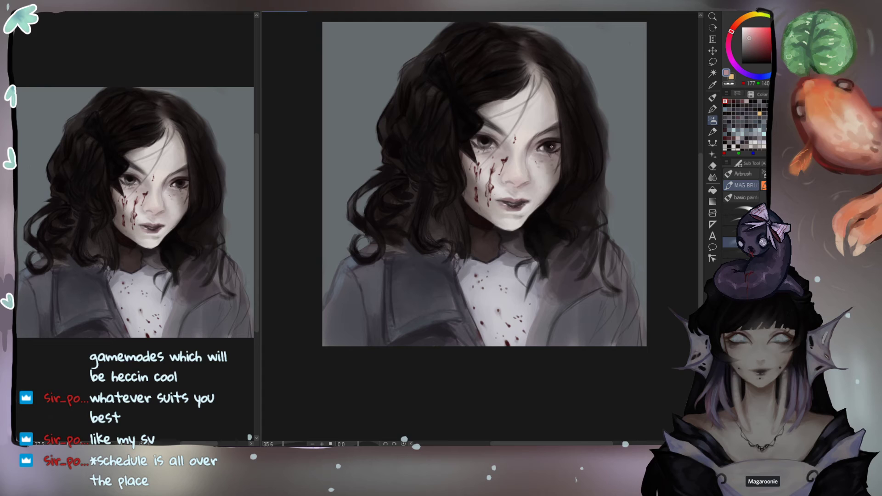
Step: Deepen the dark tones in the eye beside the dark hair bow with colours sampled from the eyes
left_click(550, 145, "alt")
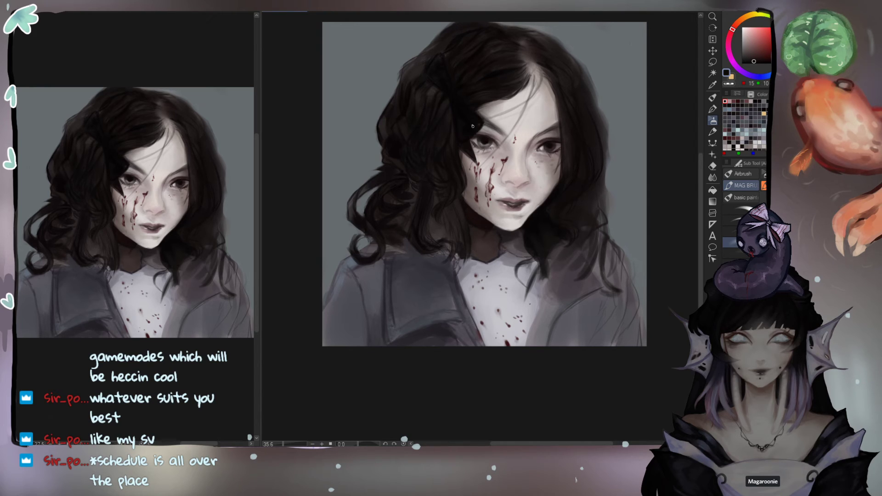
left_click(490, 139, "alt")
left_click_drag(490, 139, 498, 140)
left_click(498, 141, "alt")
left_click(499, 141, "alt")
left_click(485, 137, "alt")
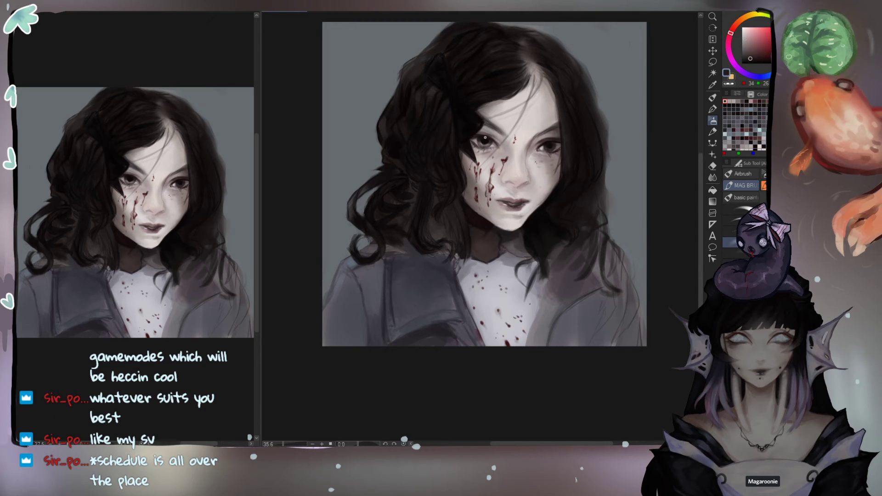
Step: Darken the upper lids of both eyes with a near-black sampled from the hair edge
left_click(473, 134, "alt")
left_click_drag(479, 133, 495, 134)
left_click_drag(561, 138, 550, 140)
left_click_drag(477, 132, 492, 136)
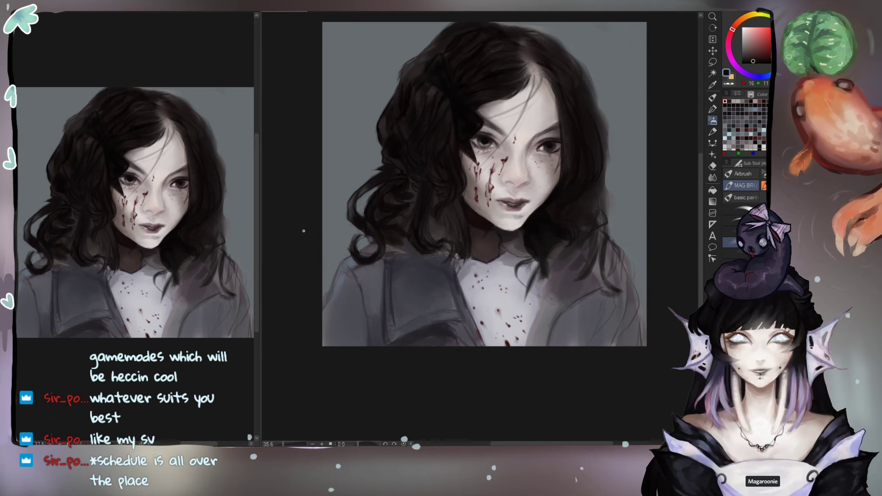
scroll(379, 216, "down", 2)
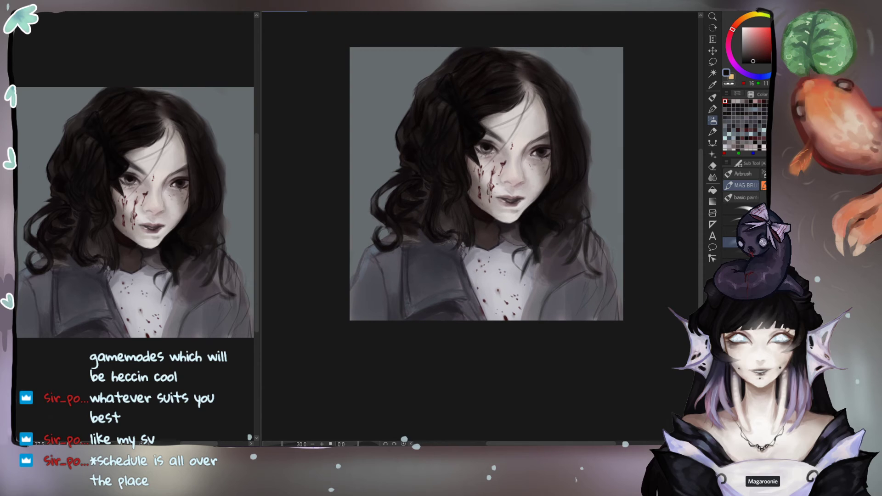
scroll(496, 183, "up", 2)
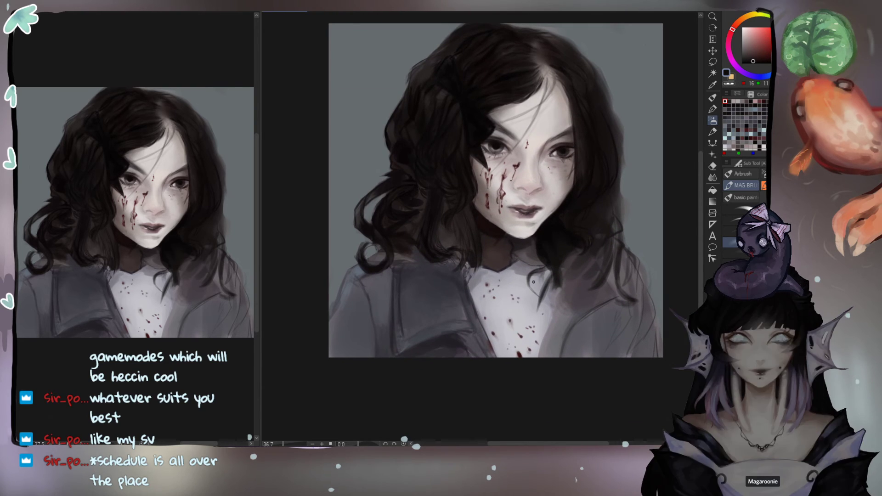
Step: Refine the shading of the shirt collar and the neck under the chin with grey, brown and dark tones sampled nearby
left_click(510, 266, "alt")
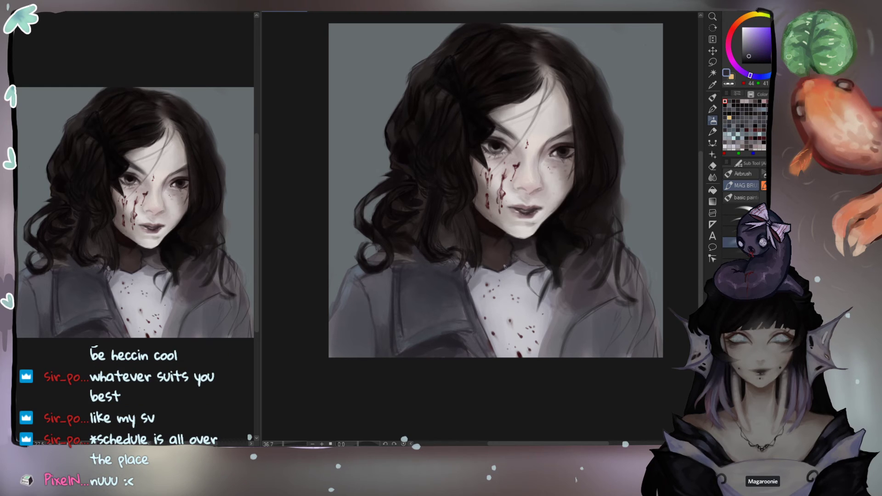
left_click(514, 267, "alt")
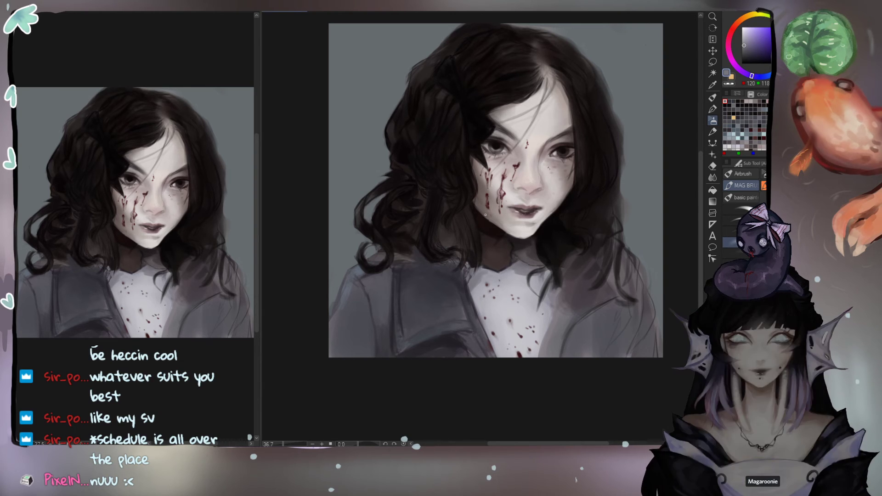
left_click(483, 265, "alt")
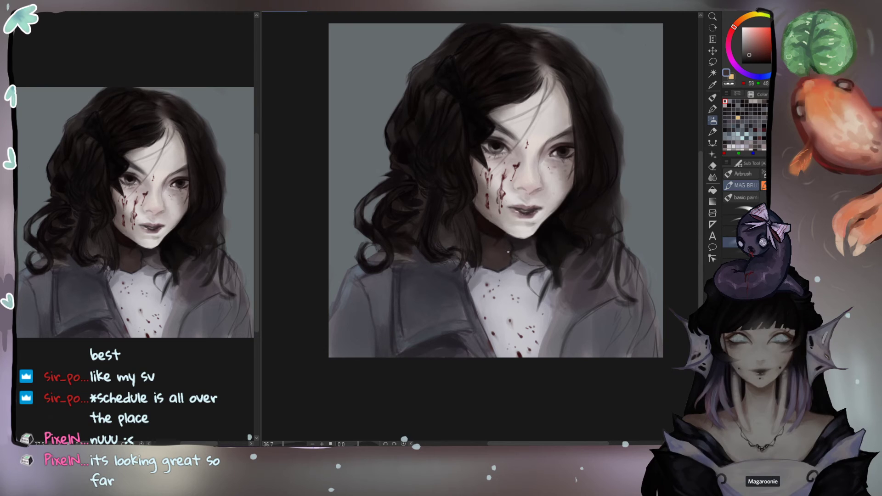
left_click(528, 256, "alt")
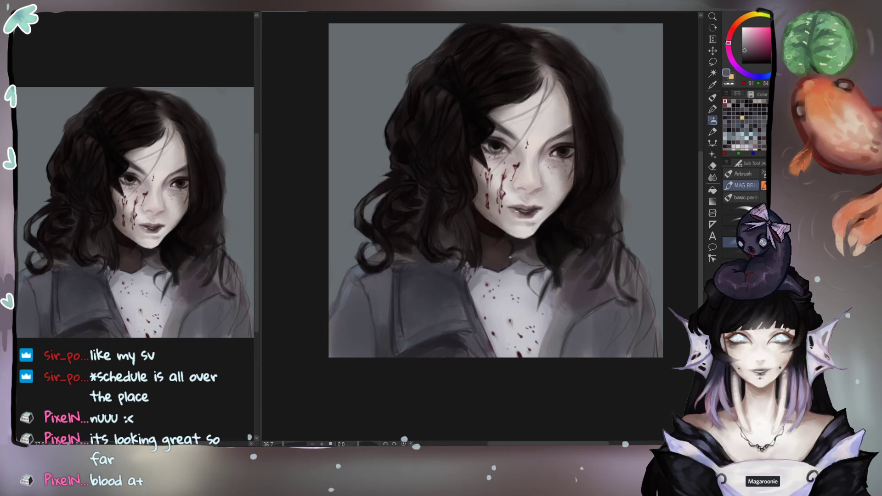
left_click(522, 242, "alt")
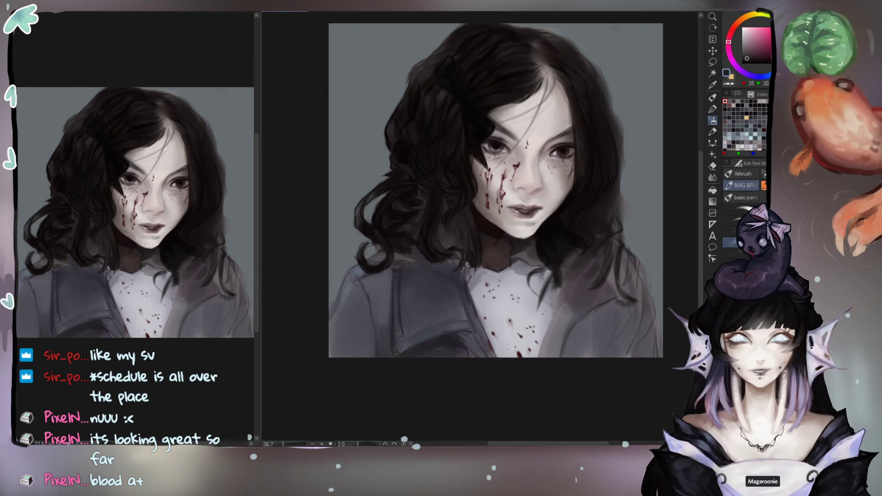
left_click_drag(484, 270, 470, 281)
key("ctrl+z")
Step: Soften the blood streak beside the nose with blood and skin tones sampled from the face
left_click(501, 194, "alt")
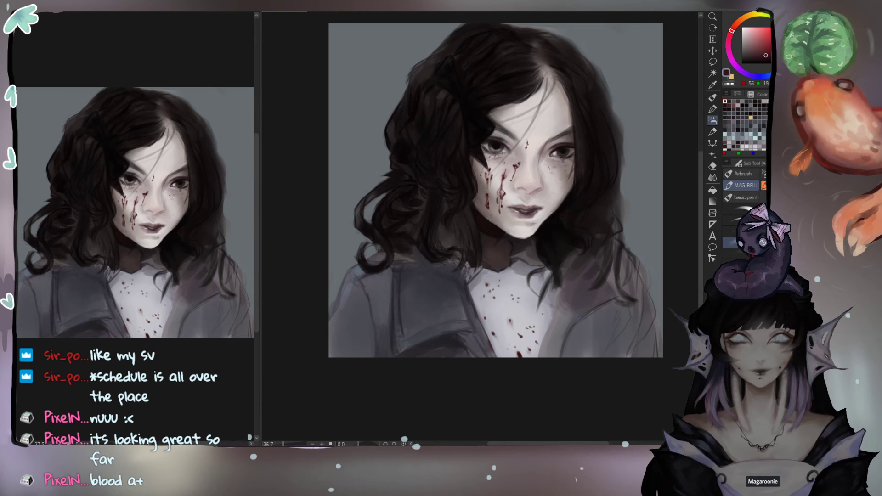
left_click(524, 163, "alt")
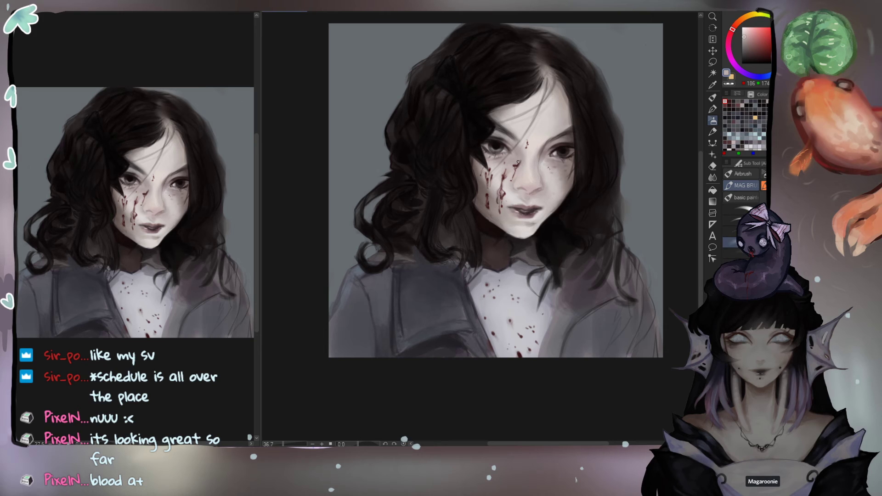
left_click(517, 164, "alt")
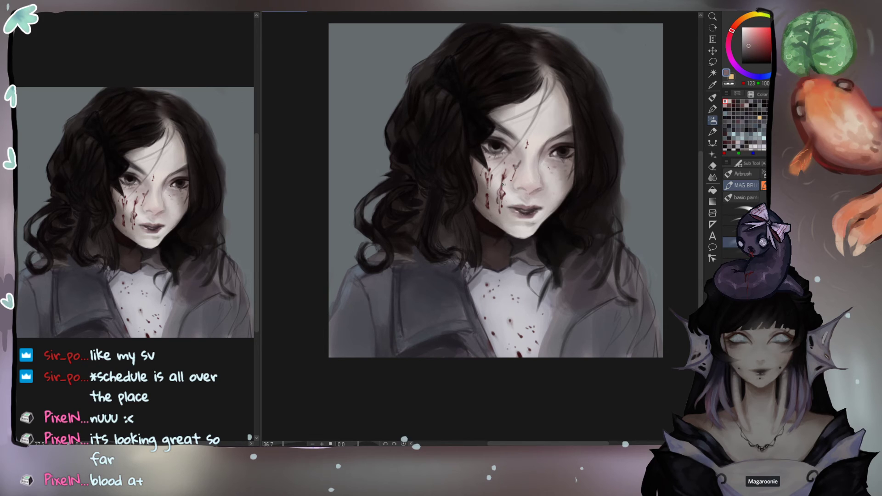
left_click(507, 173, "alt")
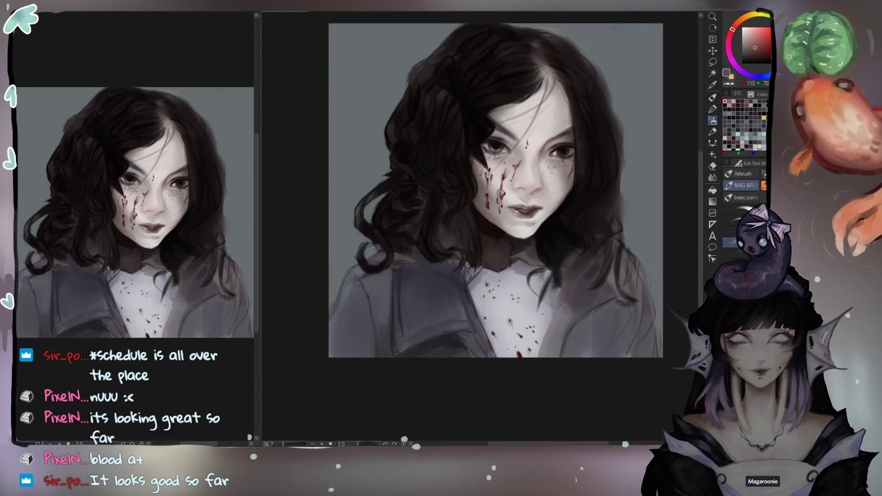
Step: Tint the lips with a muted red based on the mouth colour, continuing with a darker shade of it
left_click(525, 214, "alt")
left_click(760, 42)
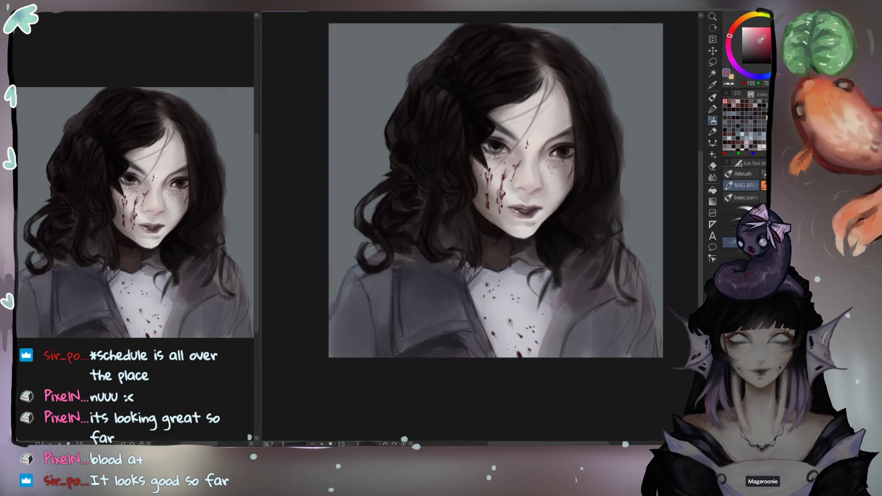
left_click(733, 32)
left_click_drag(520, 214, 536, 220)
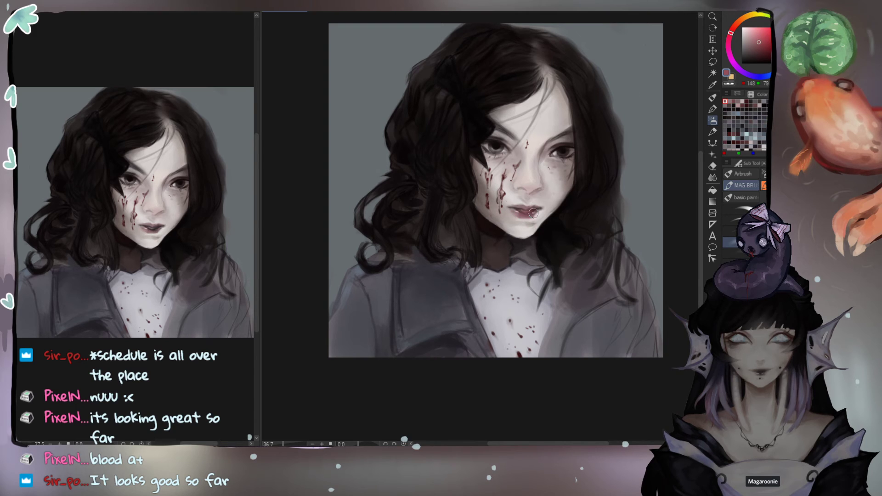
left_click_drag(758, 42, 757, 48)
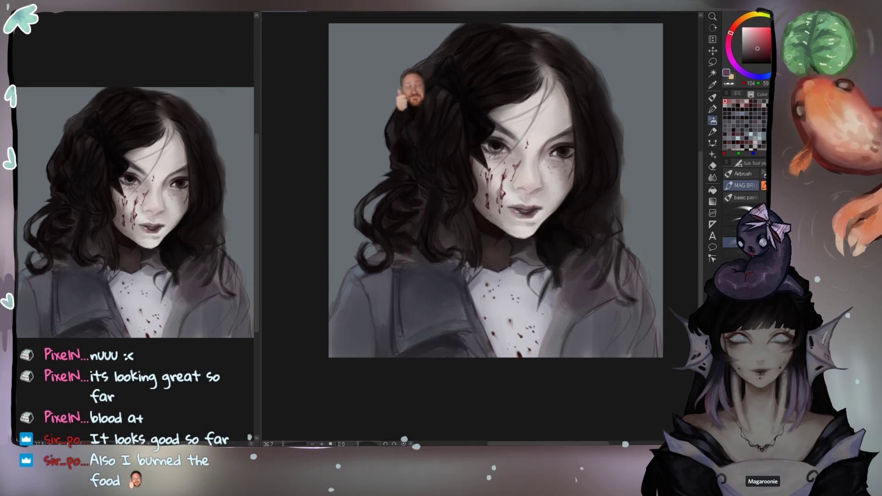
left_click_drag(532, 214, 529, 208)
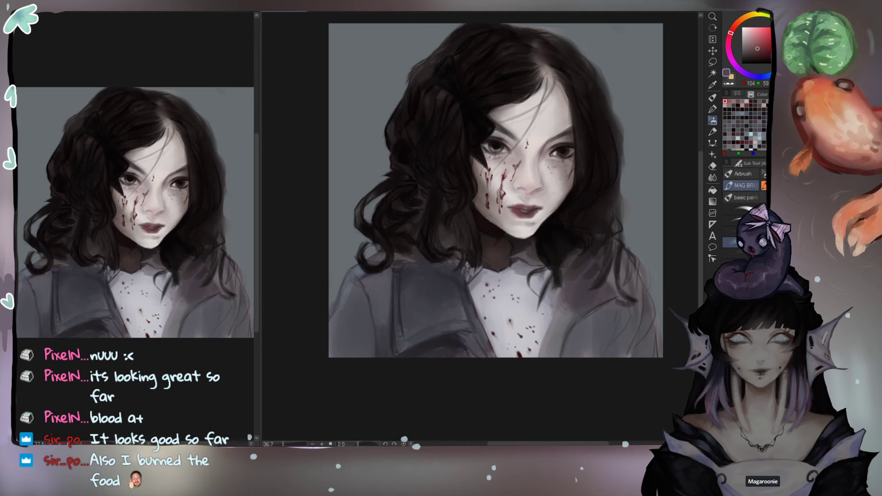
Step: Compare the lips with and without the last tint stroke and soften the tint around the mouth with the eraser
key("ctrl+z")
key("ctrl+y")
key("e")
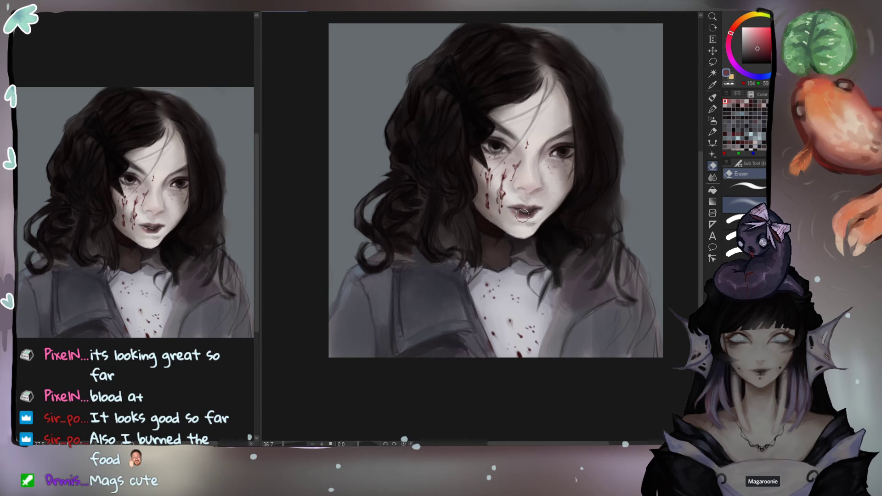
key("b")
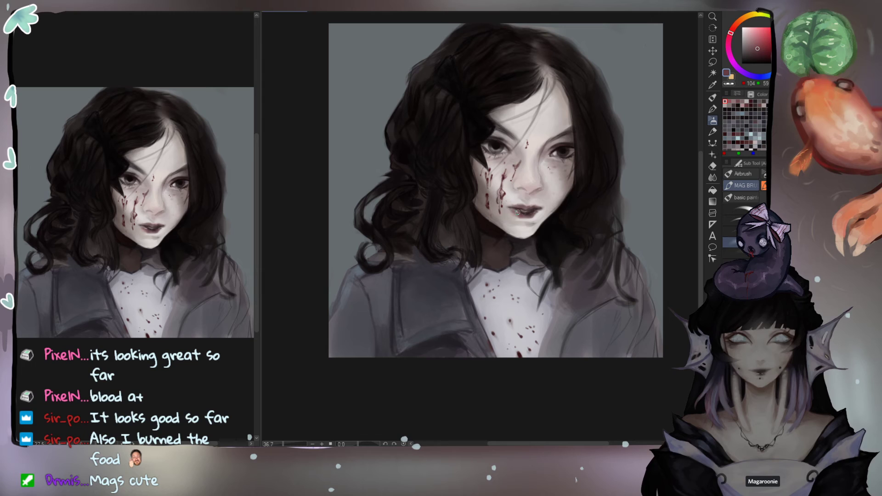
Step: Try a dark stroke between the lips and a light skin-toned stroke across the neck above the collar
left_click(528, 213, "alt")
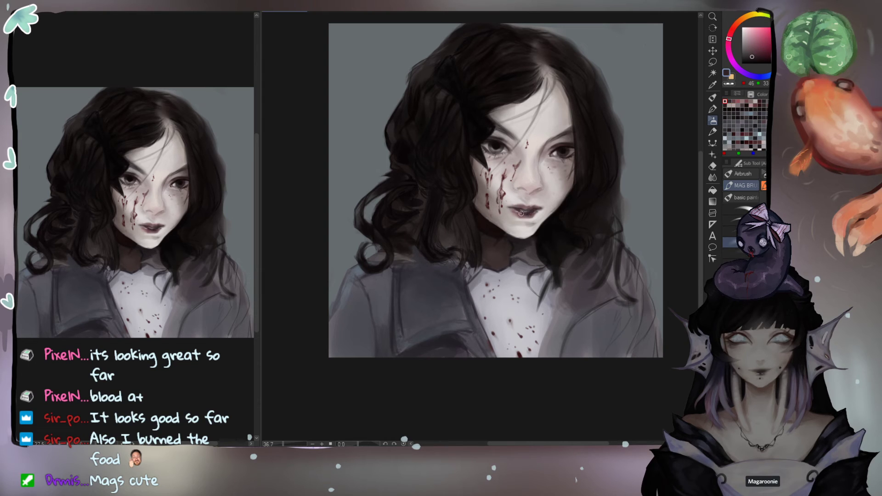
left_click_drag(525, 212, 532, 211)
key("ctrl+z")
left_click(524, 230, "alt")
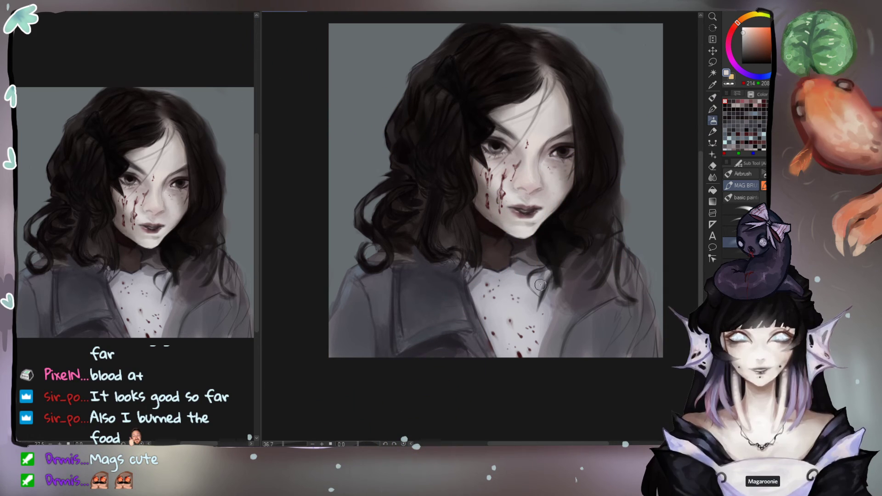
left_click_drag(491, 264, 509, 257)
key("ctrl+z")
Step: Tint the skin below the far eye with a muted reddish brown
left_click(494, 256, "alt")
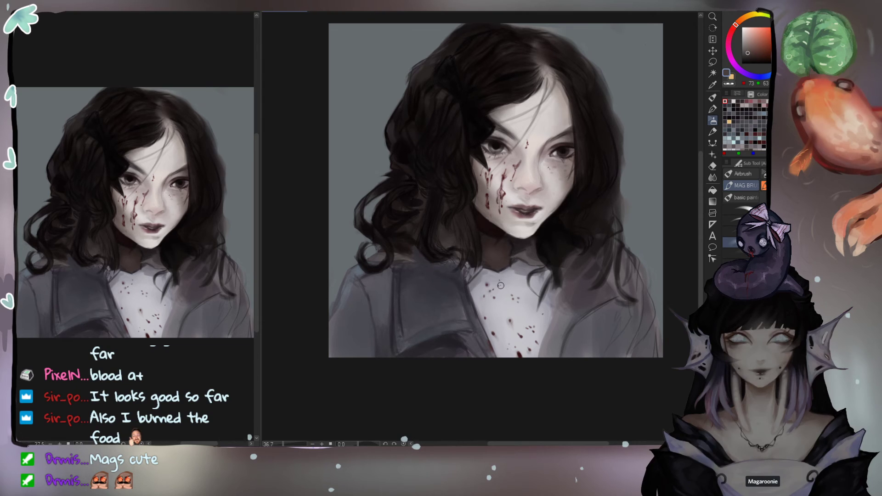
left_click(558, 168)
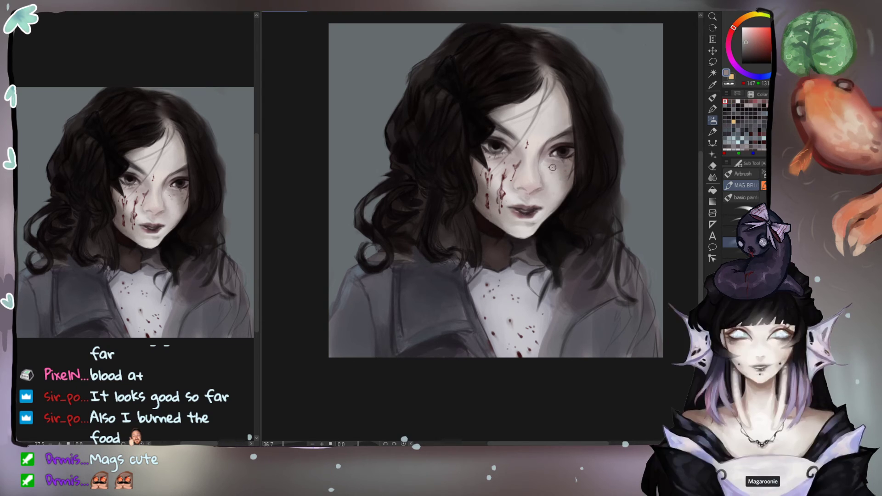
left_click(756, 48)
left_click(547, 162)
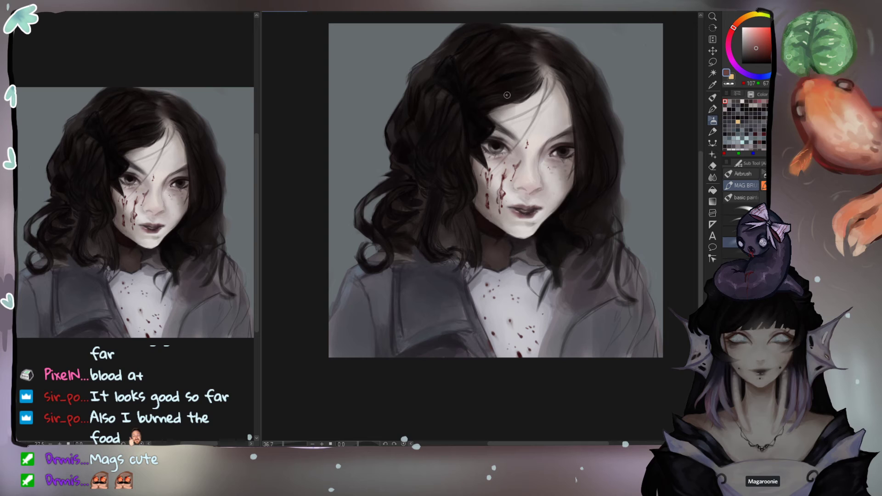
Step: Switch to a different brush and darken the iris of the far eye with a dark brown
left_click(493, 143, "alt")
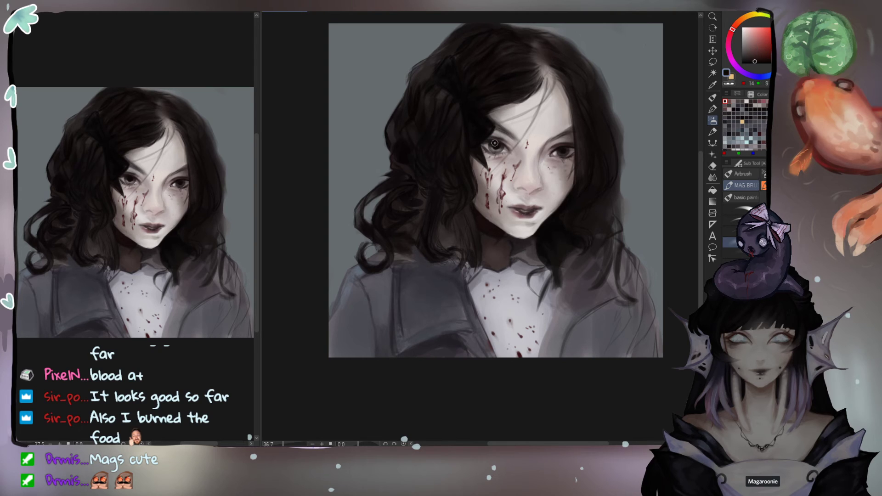
left_click(734, 222)
scroll(616, 102, "up", 3)
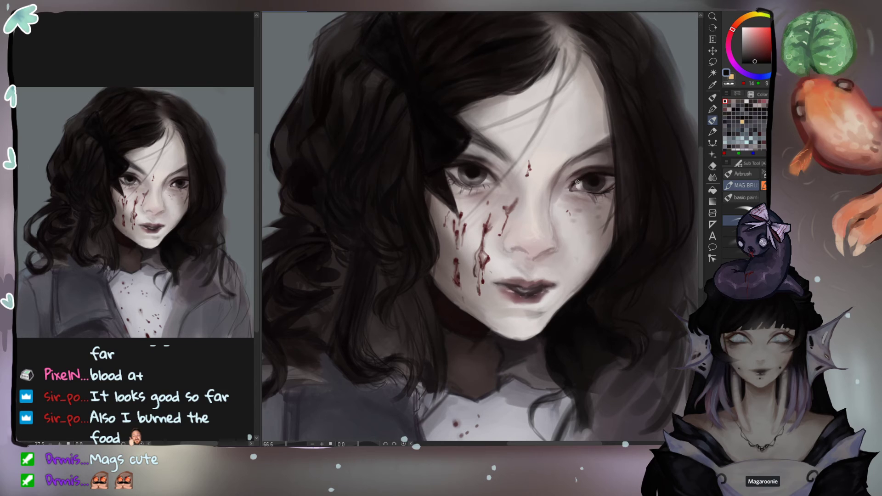
left_click(612, 179, "alt")
left_click(750, 55)
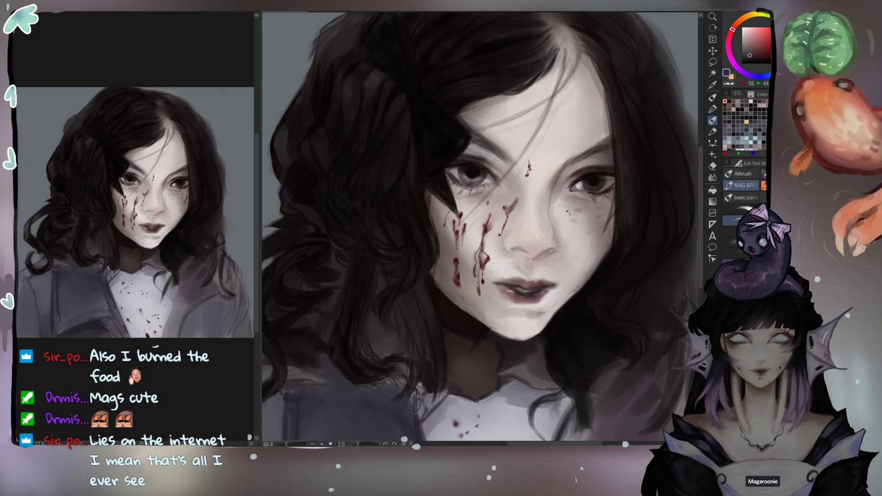
left_click(734, 253)
mouse_move(607, 178)
left_mouse_down()
mouse_move(615, 181)
mouse_move(589, 185)
left_mouse_up()
left_click(592, 182, "alt")
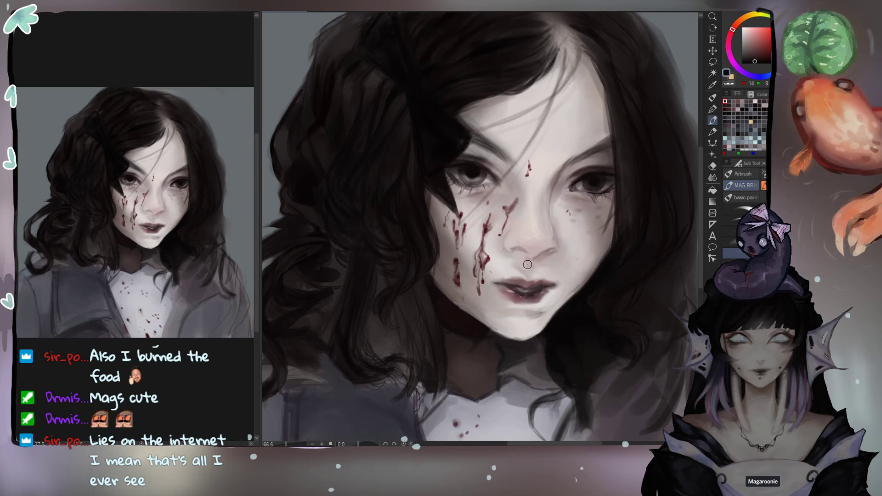
Step: Touch up the iris beside the hair bow, and shade the lower part of the far iris with a smaller brush
left_click(479, 179, "alt")
left_click_drag(476, 179, 478, 178)
left_click(735, 210)
key("[")
key("[")
key("[")
key("[")
key("[")
key("[")
key("[")
key("[")
left_click_drag(591, 188, 601, 184)
Step: Enlarge the brush slightly, touch up the inner corner of the eye beside the bow and shade its upper lid
key("]")
key("]")
key("]")
key("]")
key("[")
mouse_move(486, 182)
left_mouse_down()
mouse_move(471, 178)
mouse_move(484, 181)
left_mouse_up()
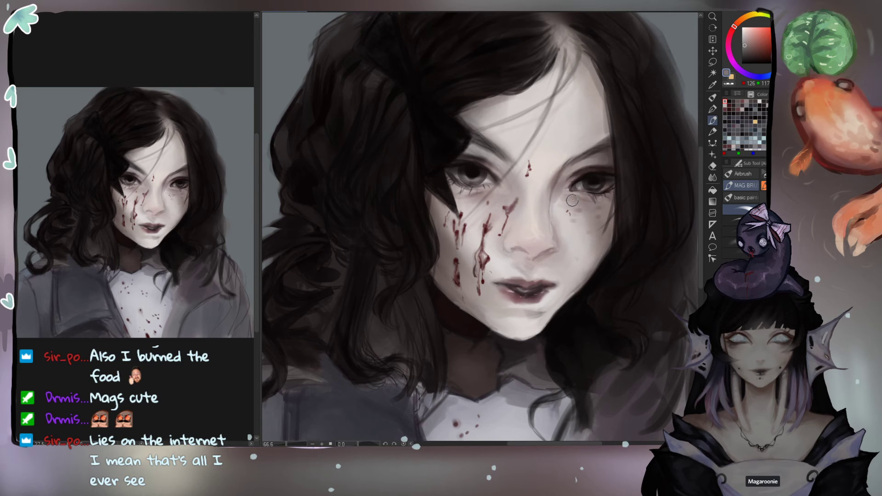
key("]")
key("]")
key("]")
left_click(469, 178, "alt")
left_click_drag(454, 172, 470, 172)
left_click(473, 179, "alt")
Step: Reduce the brush to a fine tip and refine the dark details of both eyes with sampled dark tones
key("]")
key("]")
key("]")
key("]")
key("]")
key("]")
key("bracketleft")
key("bracketleft")
key("bracketleft")
key("bracketleft")
key("bracketleft")
key("bracketleft")
key("bracketleft")
key("bracketleft")
key("bracketleft")
key("bracketleft")
key("bracketleft")
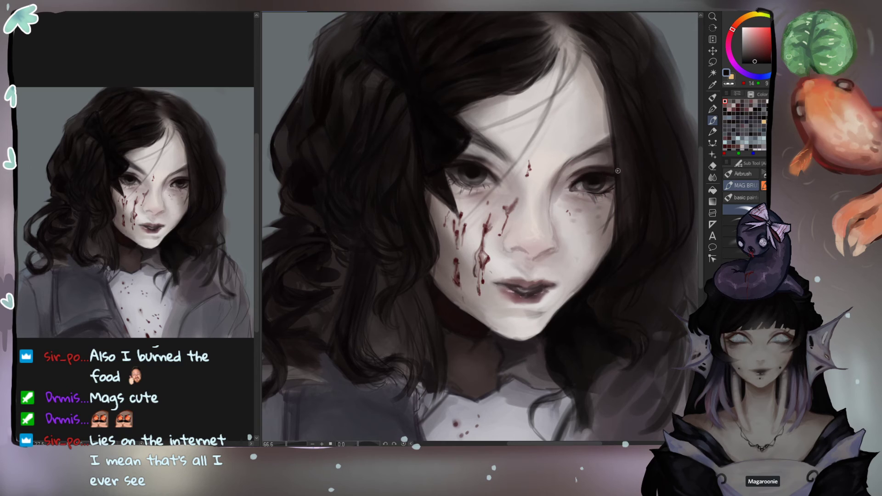
left_click(591, 182, "alt")
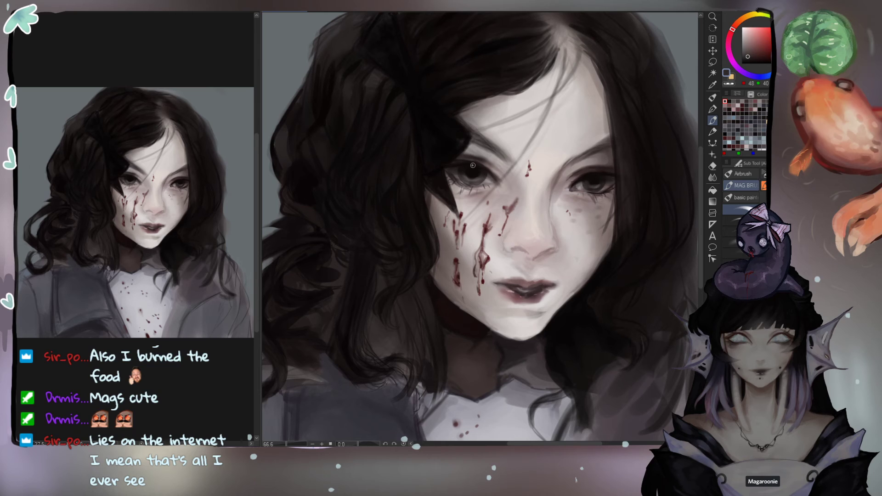
Step: Refine the far eye's lower lid and the inner corner of the eye beside the bow with tones sampled from the eyes
left_click(476, 182, "alt")
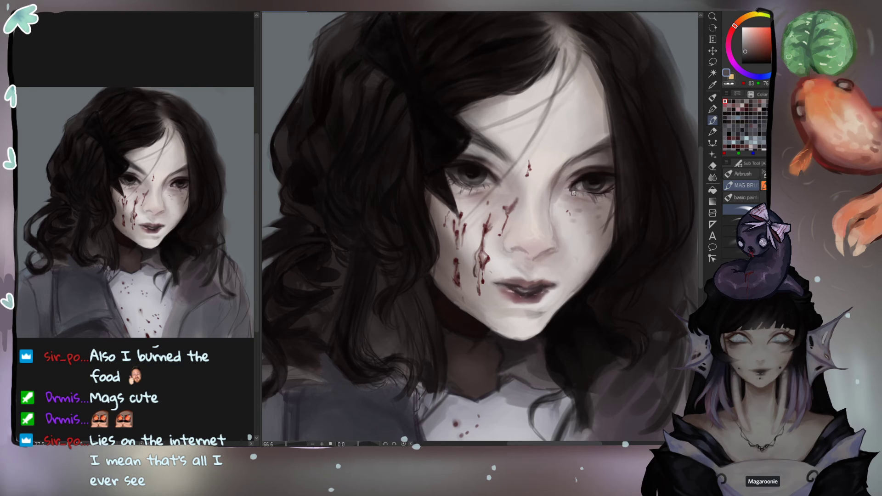
left_click(582, 177, "alt")
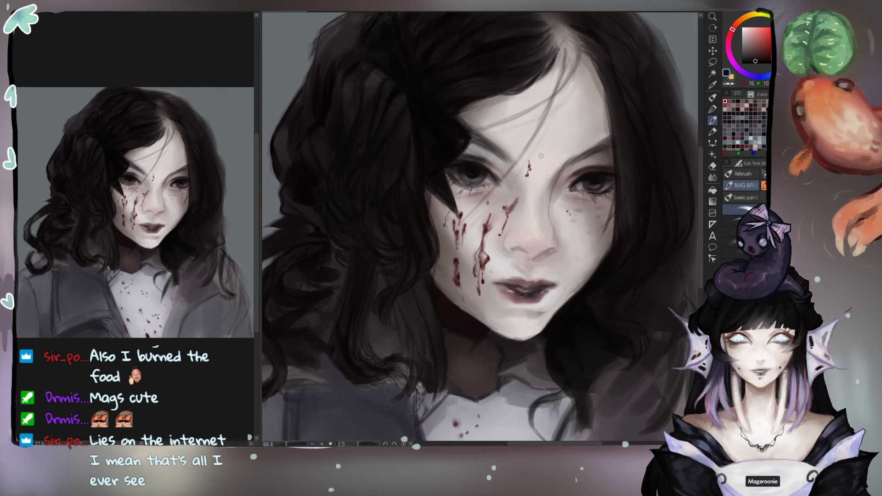
left_click(491, 174, "alt")
left_click_drag(493, 174, 495, 185)
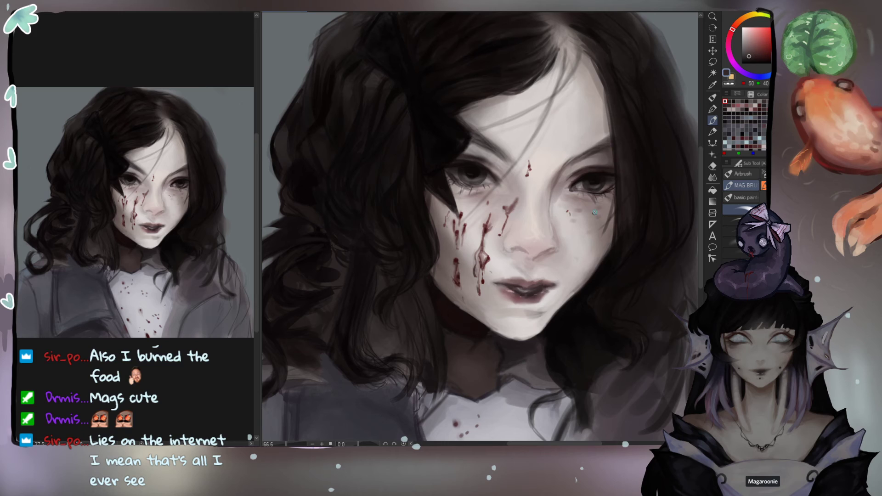
Step: Touch up the inner corner of the far eye with sampled skin tones, and sample dark tones from the eye beside the bow
left_click(558, 180, "alt")
left_click(561, 172, "alt")
left_click(562, 172, "alt")
left_click(561, 171, "alt")
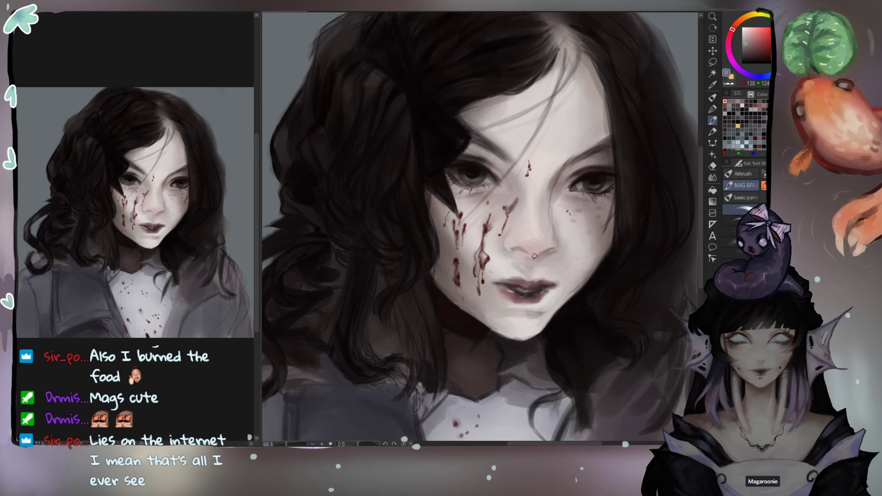
left_click(476, 172, "alt")
left_click(471, 174, "alt")
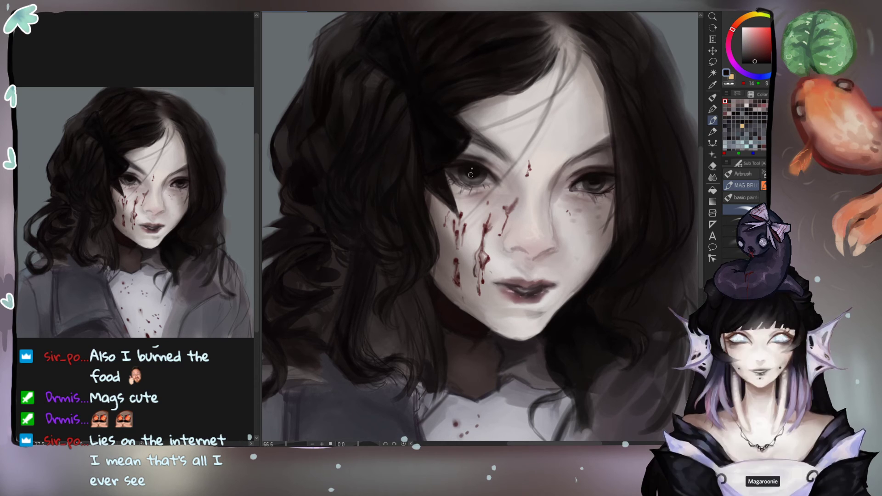
Step: Lasso the iris of the eye beside the bow, adjust it slightly with a transform and deselect it
key("m")
mouse_move(478, 176)
left_mouse_down()
mouse_move(480, 161)
mouse_move(473, 179)
left_mouse_up()
key("ctrl+t")
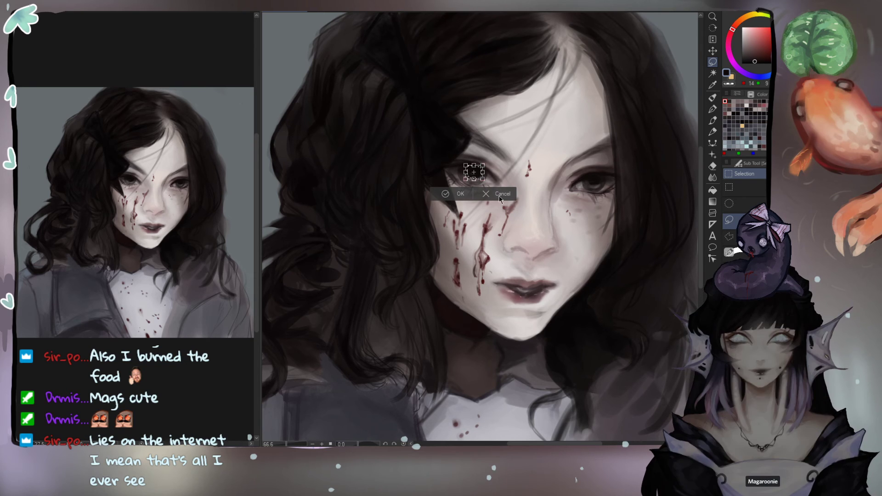
key("Return")
key("ctrl+d")
Step: Repaint the iris beside the bow with light and dark tones sampled from it, and darken the far iris
right_click(479, 180)
right_click(478, 178)
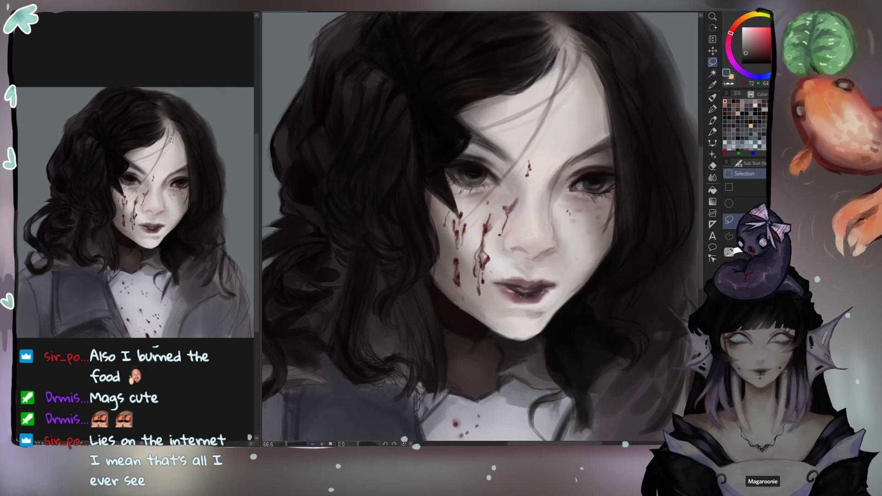
key("b")
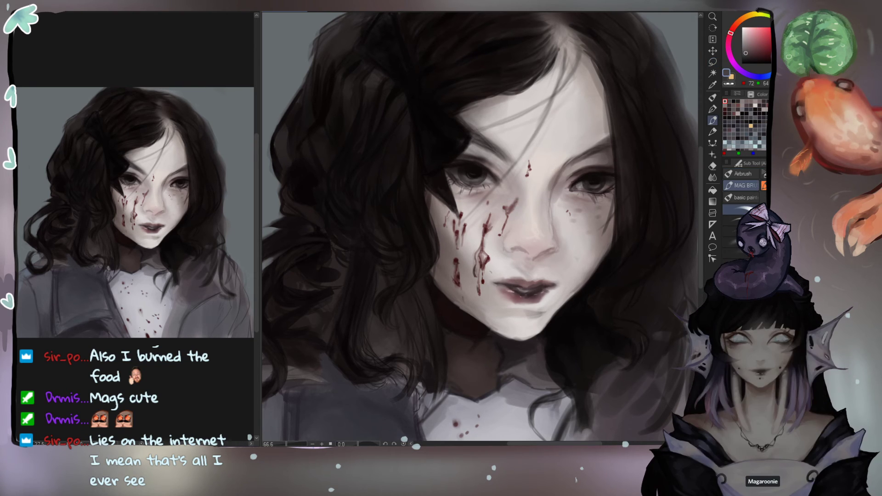
right_click(469, 174)
right_click(469, 168)
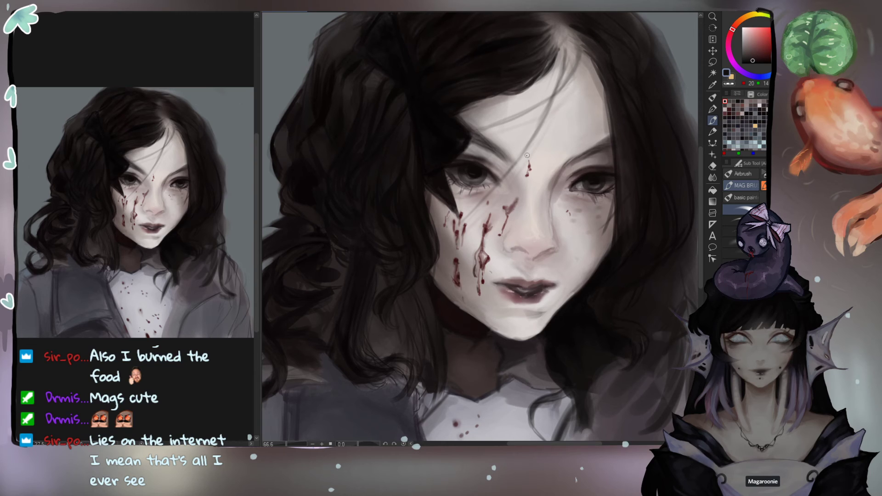
left_click(476, 181, "alt")
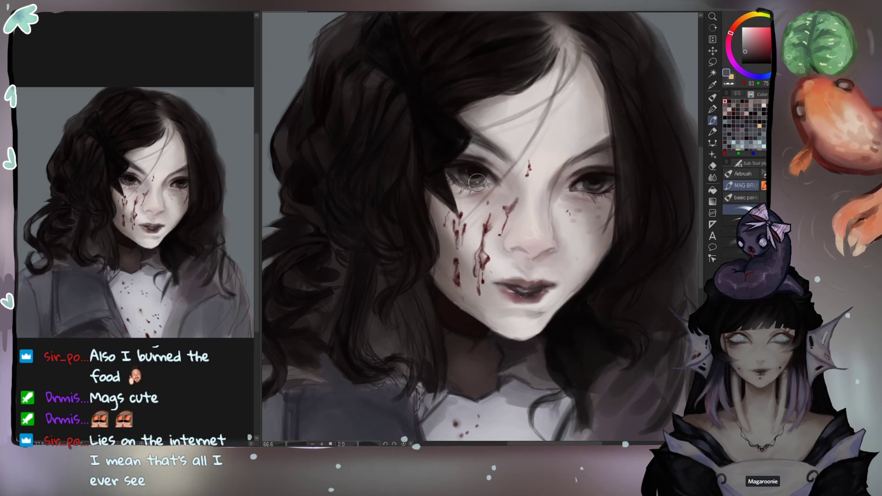
left_click(467, 172, "alt")
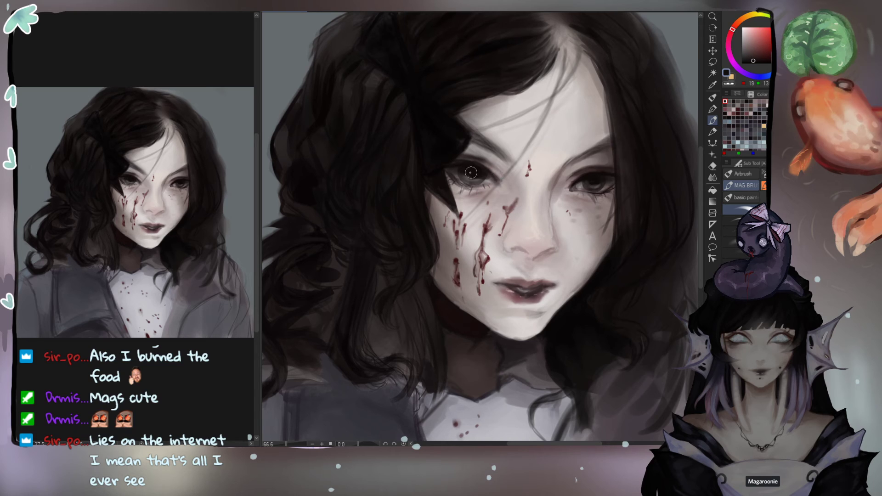
left_click(475, 178, "alt")
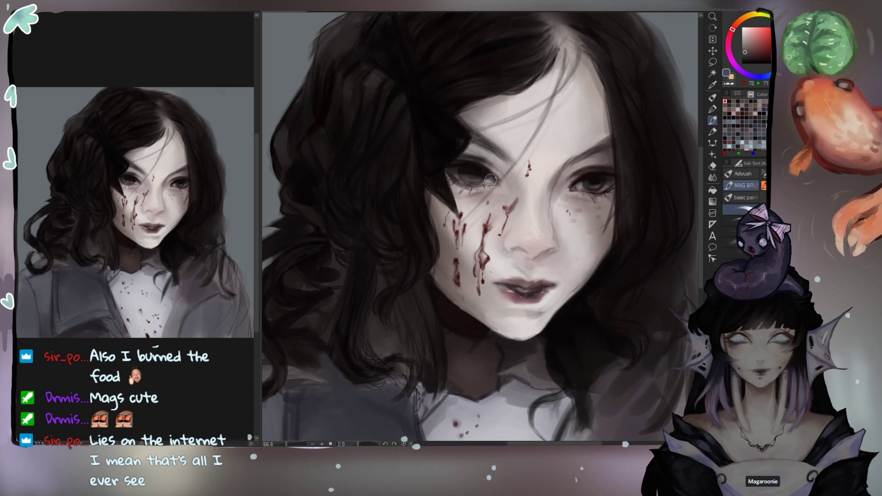
left_click(594, 181, "alt")
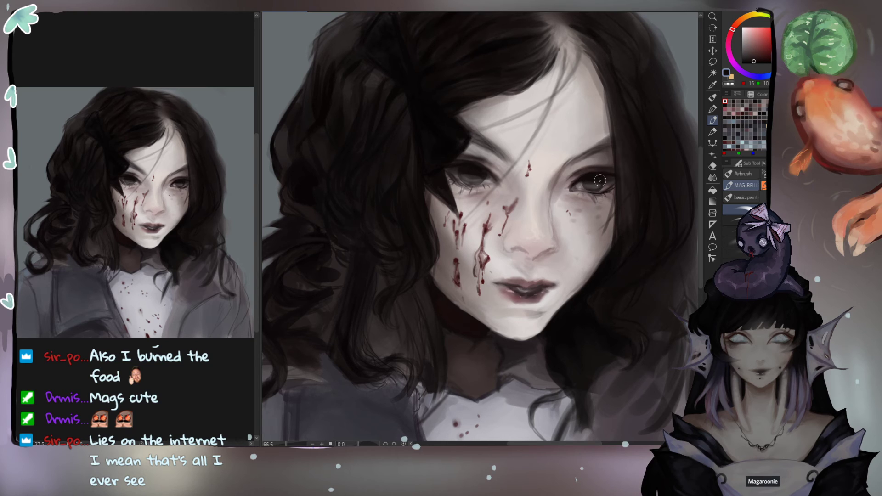
Step: Dot near-black pupils into both eyes with a smaller brush and soften the irises with sampled grey tones
left_click(761, 63)
key("bracketleft")
left_click(474, 174)
left_click(595, 182)
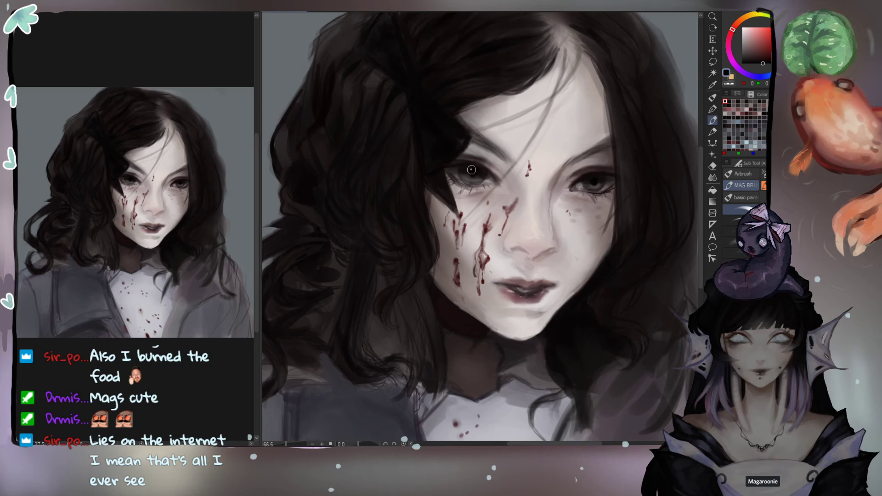
left_click(467, 175, "alt")
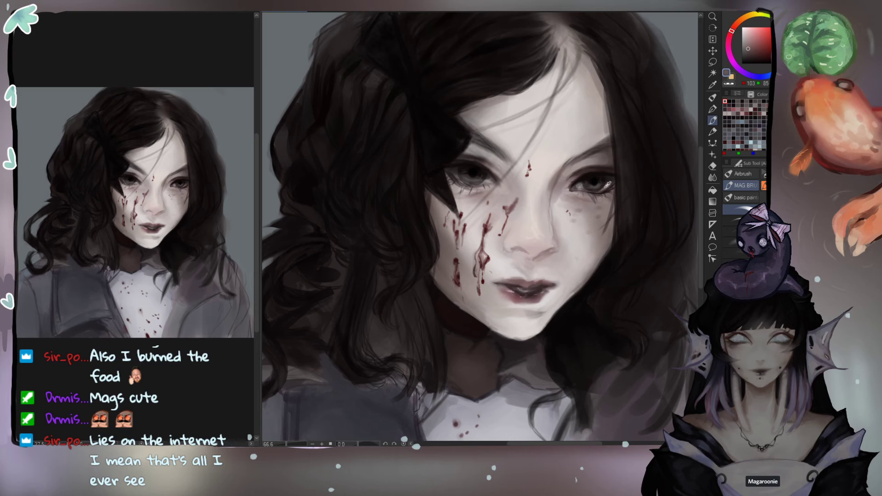
left_click(606, 185, "alt")
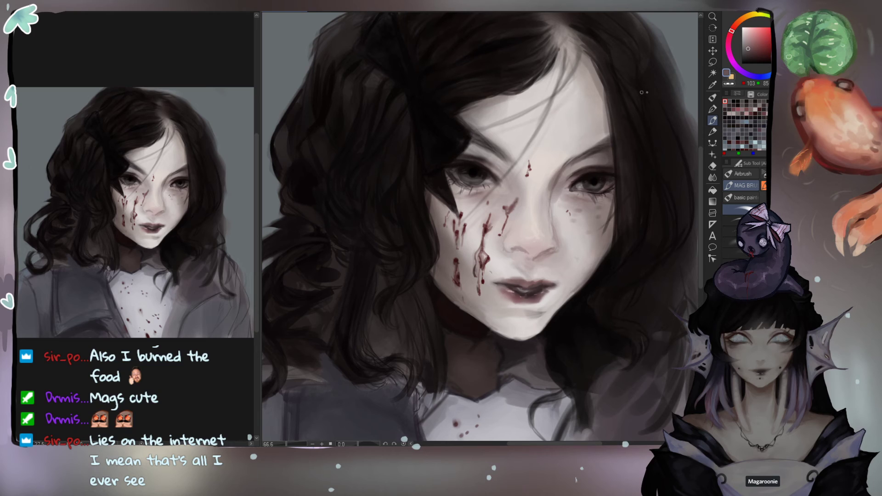
Step: Darken the pupil and upper iris of the eye beside the bow with near-black and pure black, changing the brush variant
left_click(763, 61)
left_click_drag(470, 164, 475, 165)
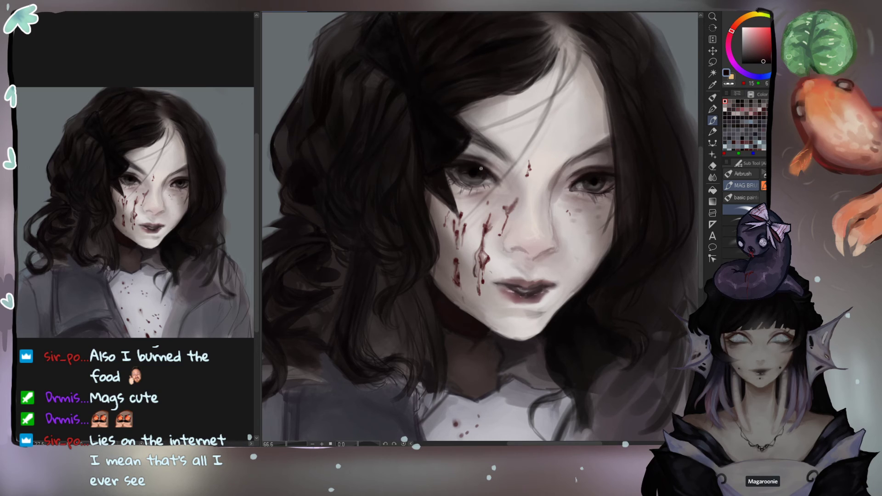
left_click(769, 63)
left_click(734, 220)
left_click_drag(468, 165, 478, 170)
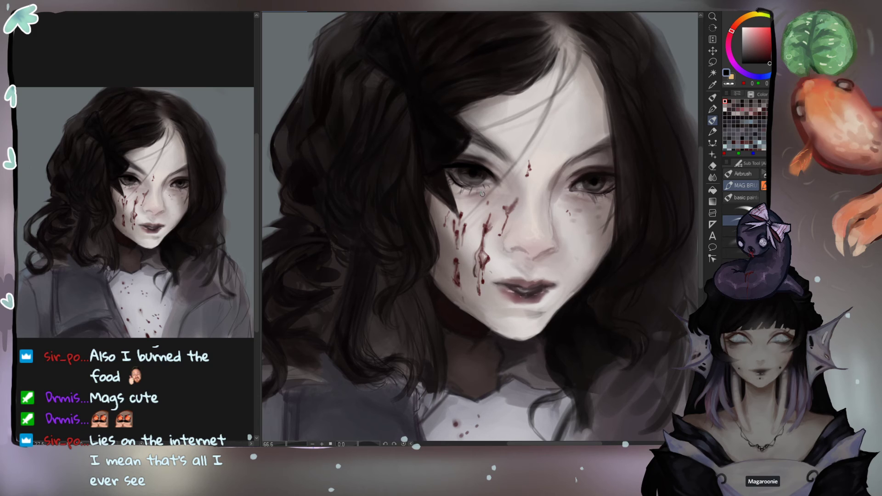
Step: Define the lower lid lines of both eyes and refine the far eye's outer corner with sampled dark tones
left_click_drag(457, 177, 480, 190)
left_click_drag(615, 188, 596, 194)
left_click(607, 187, "alt")
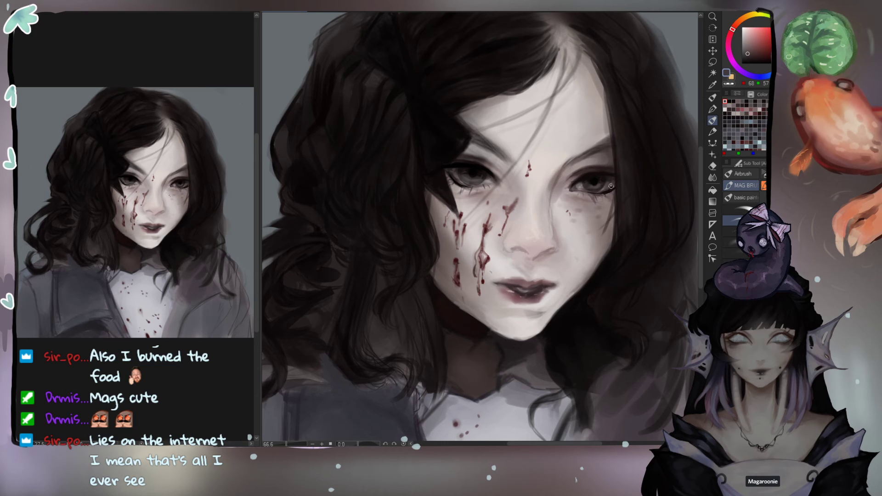
left_click(608, 191, "alt")
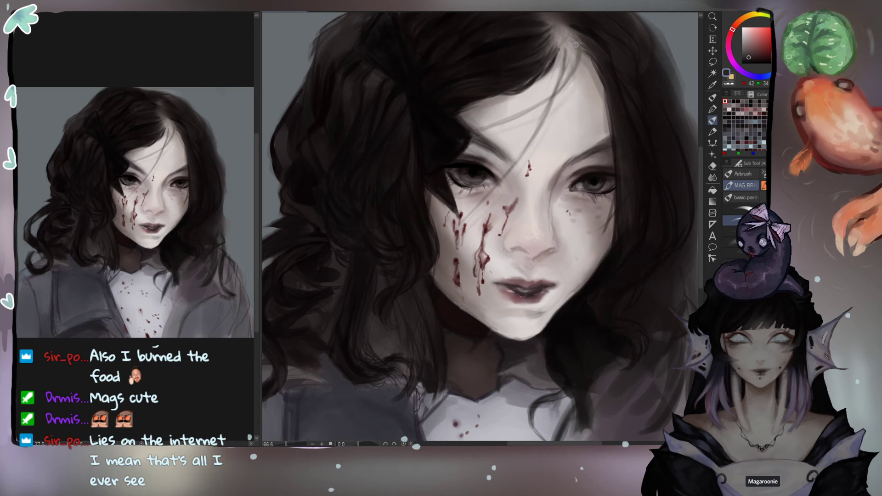
Step: Flip the canvas view horizontally, lasso the eye and eyebrow beside the bow, and nudge them slightly downward
key("h")
left_click_drag(486, 216, 548, 203)
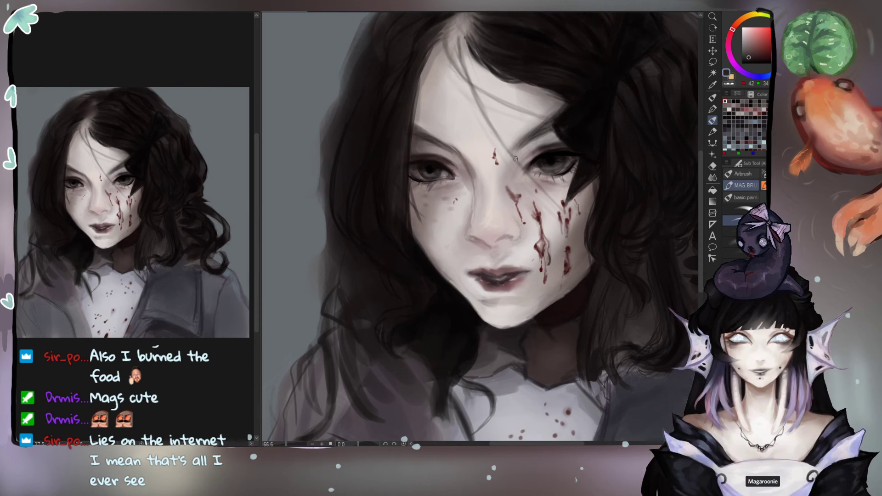
key("m")
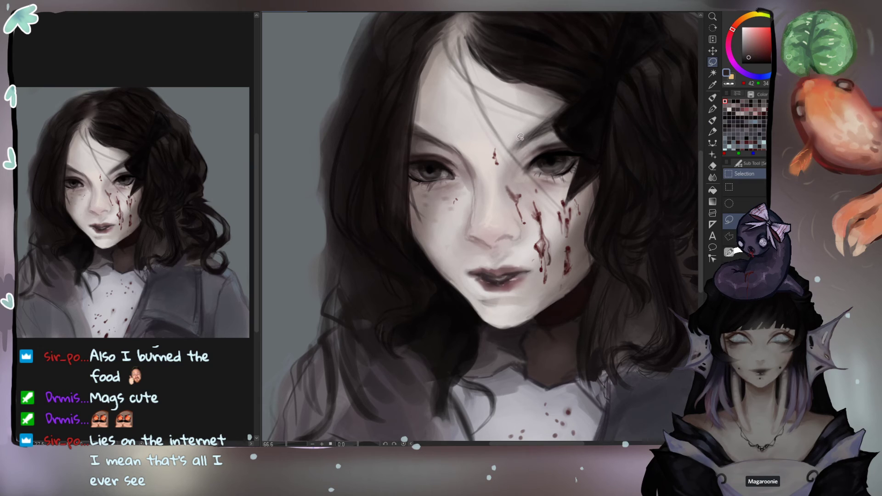
mouse_move(525, 119)
left_mouse_down()
mouse_move(512, 174)
mouse_move(562, 189)
mouse_move(581, 151)
mouse_move(554, 134)
left_mouse_up()
key("ctrl+t")
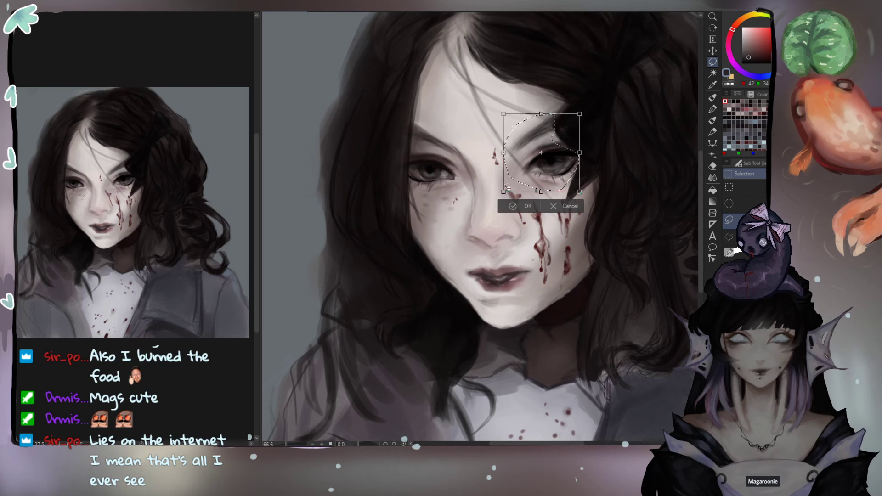
left_click_drag(554, 183, 537, 174)
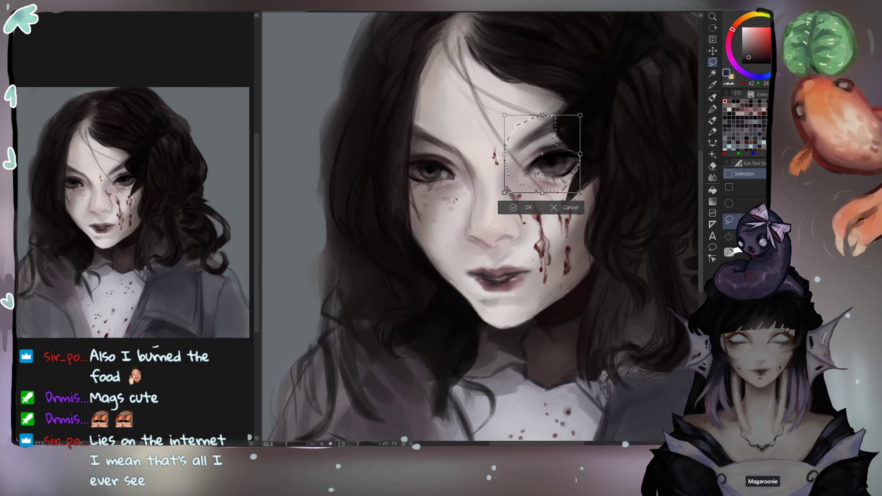
key("Return")
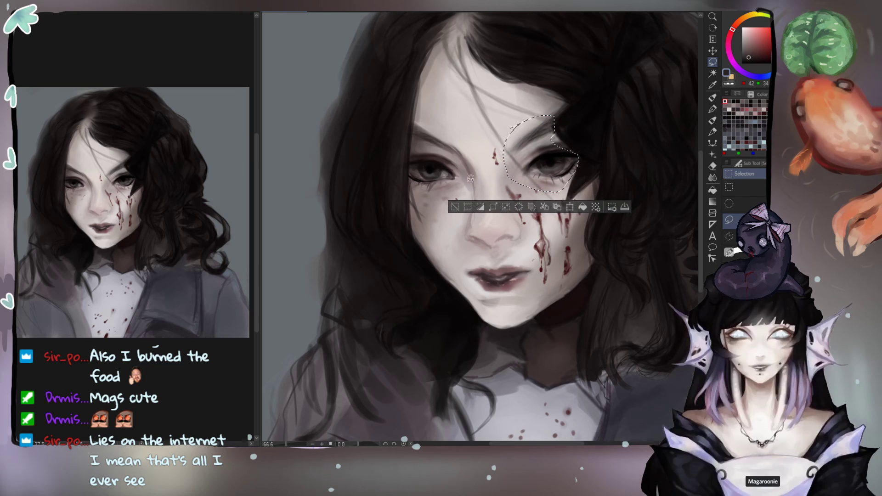
key("ctrl+d")
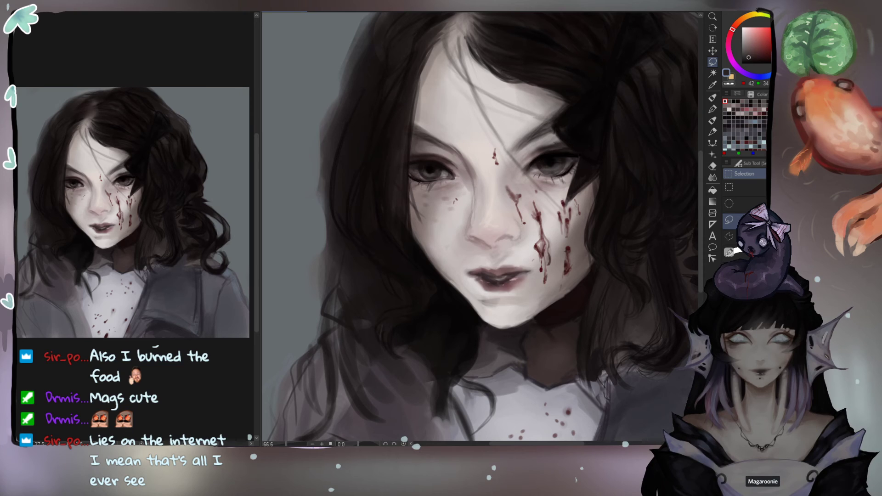
key("ctrl+z")
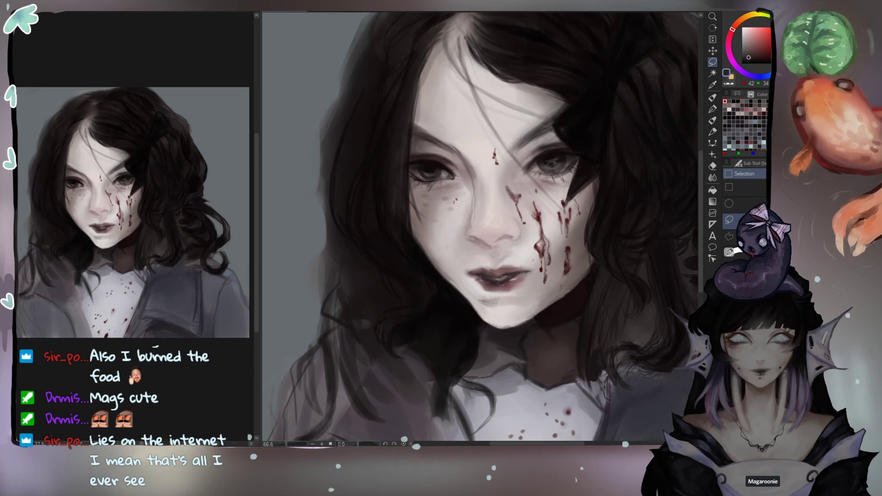
key("ctrl+y")
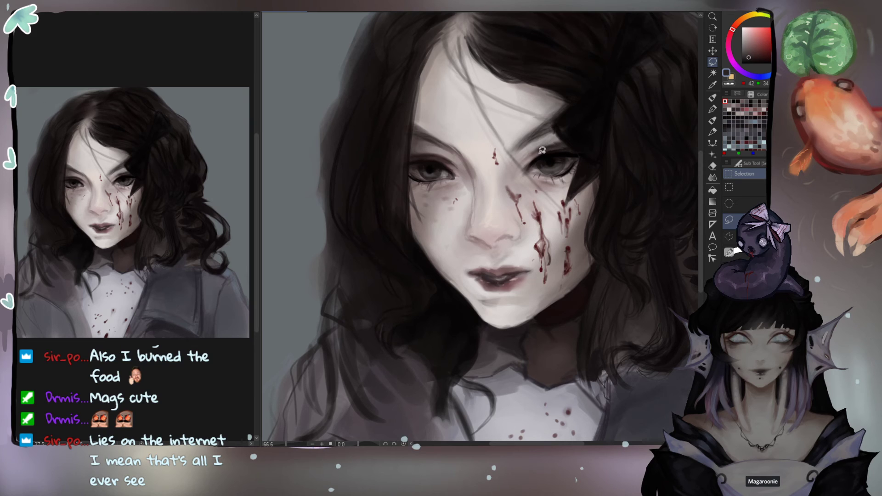
Step: Blend the upper lid and socket shadow of the eye beside the bow with brush tones sampled around the lid
key("b")
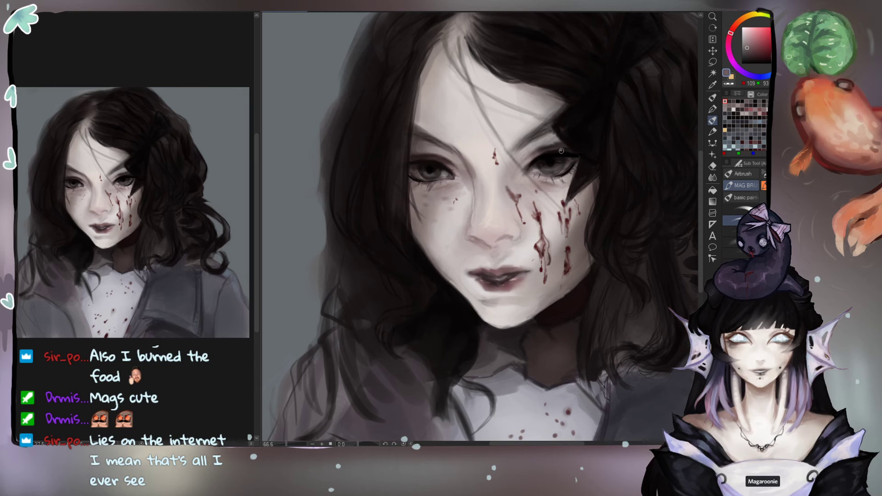
left_click(553, 148, "alt")
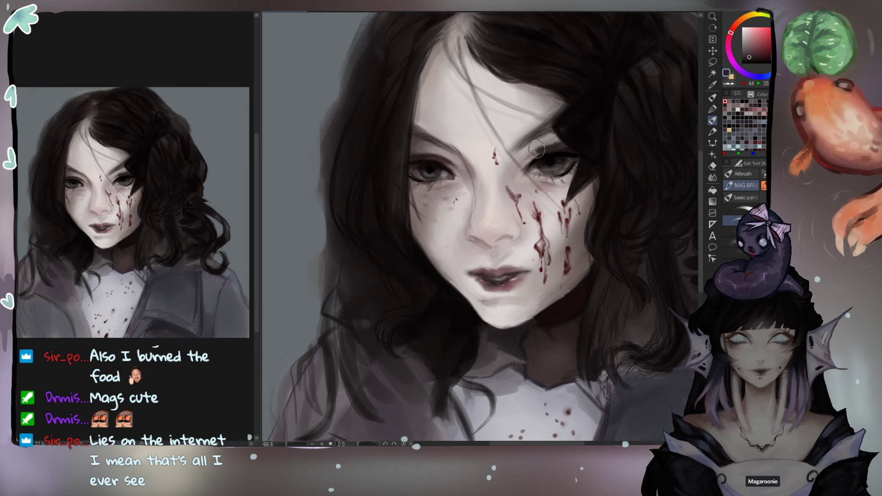
left_click(536, 153, "alt")
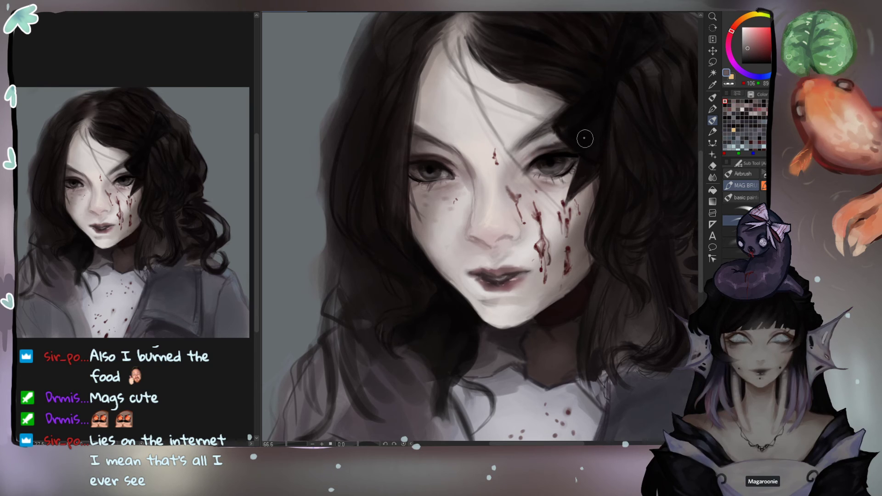
left_click(548, 145, "alt")
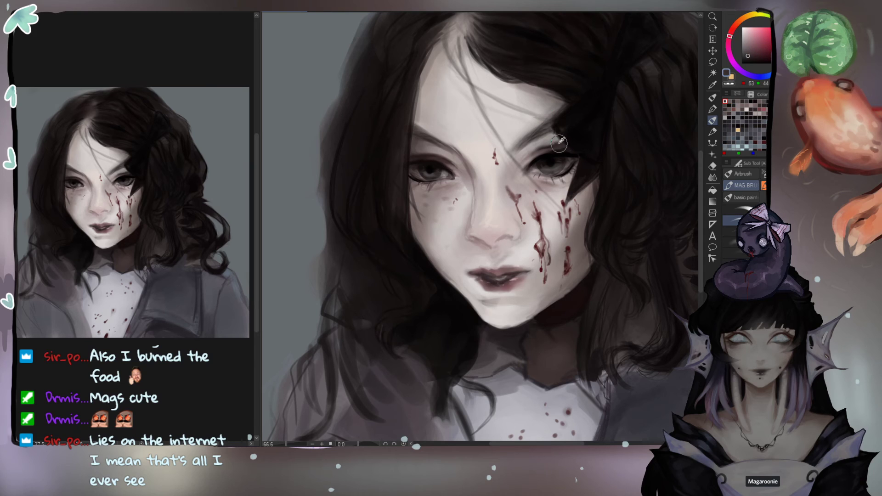
left_click(545, 148, "alt")
left_click(543, 153, "alt")
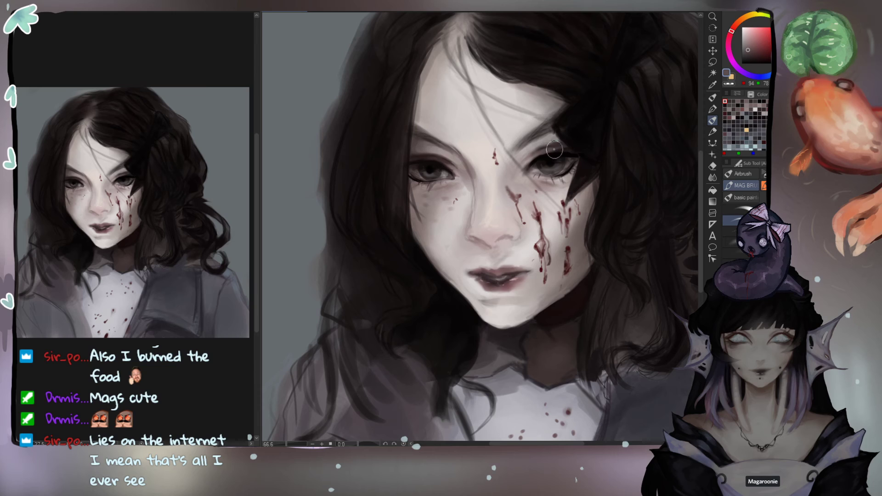
left_click(556, 146, "alt")
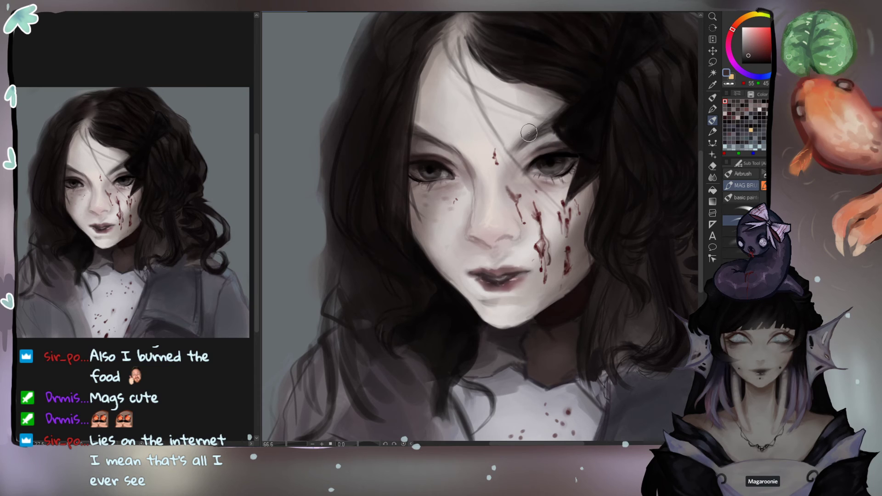
Step: Sharpen the edge of the black hair bow over the eyebrow with near-black sampled from the bow
left_click(566, 156, "alt")
left_click(557, 127, "alt")
left_click(593, 105, "alt")
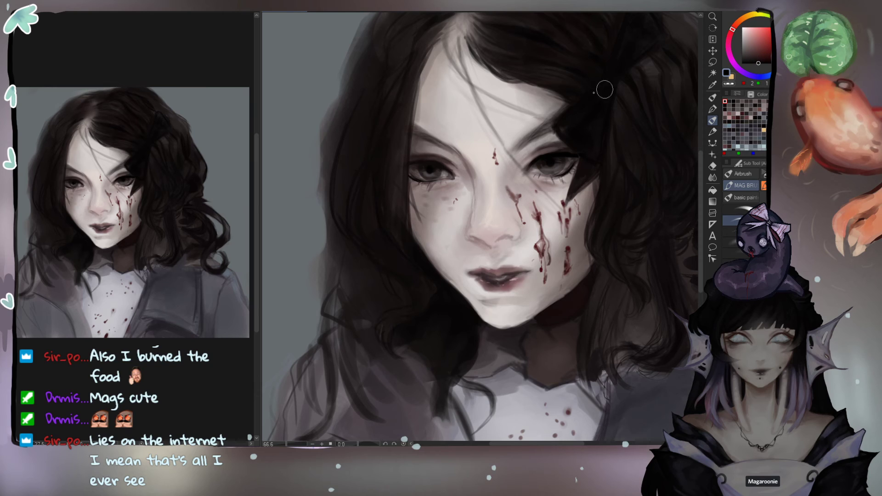
mouse_move(552, 137)
left_mouse_down()
mouse_move(596, 159)
mouse_move(555, 134)
left_mouse_up()
left_click_drag(578, 103, 553, 126)
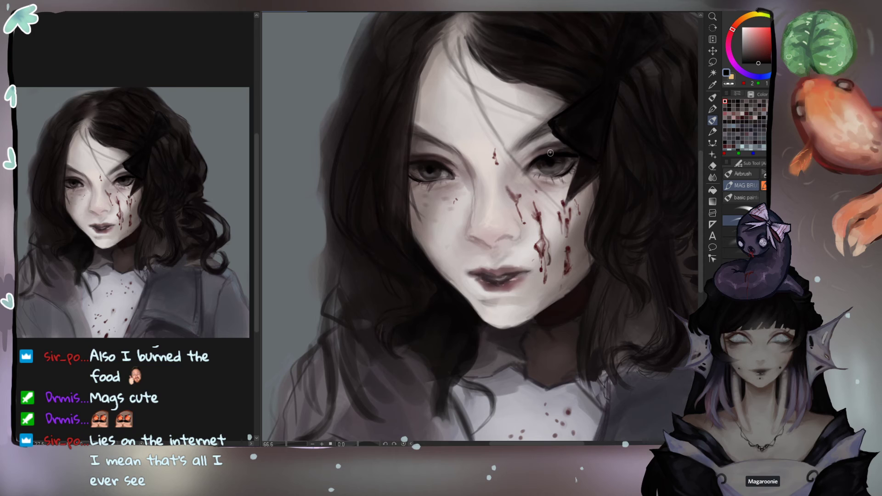
Step: Clean up the eyebrow beside the bow with a sampled skin tone and redraw its dark line with sampled black
left_click(527, 154, "alt")
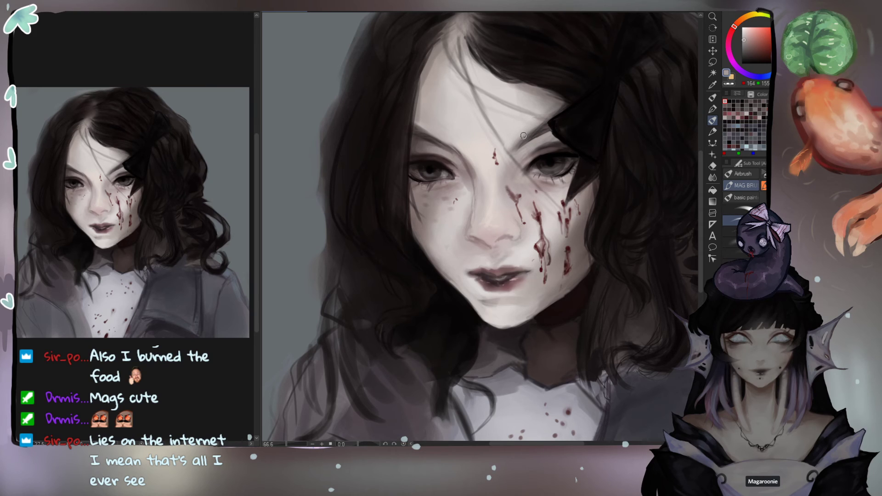
left_click(556, 128, "alt")
left_click(569, 127, "alt")
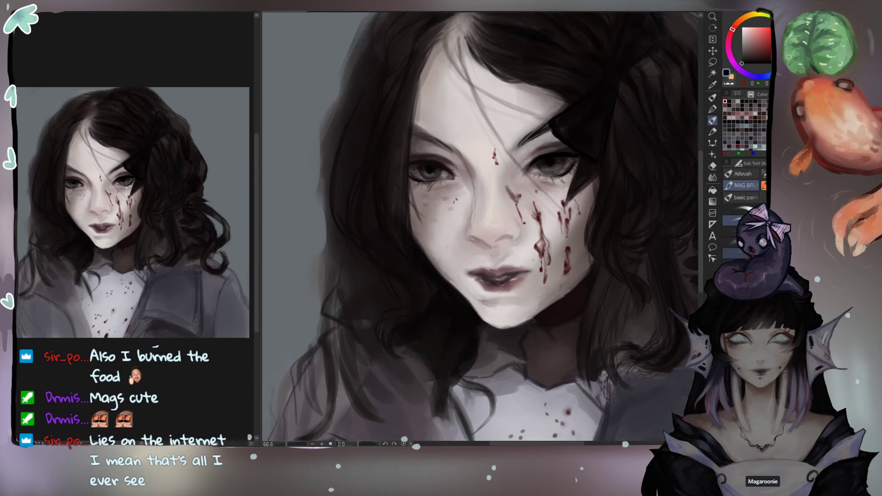
Step: Darken the eyebrow of the eye away from the bow with near-black sampled from the bow
left_click(735, 253)
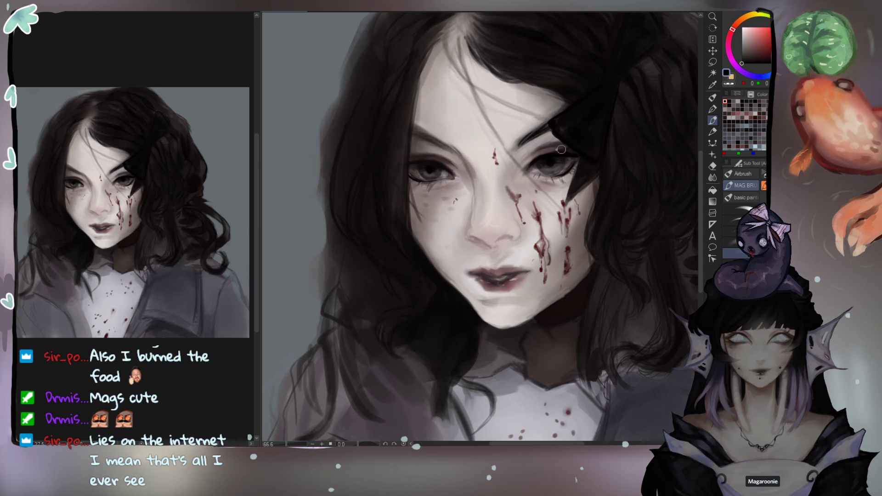
left_click(418, 143, "alt")
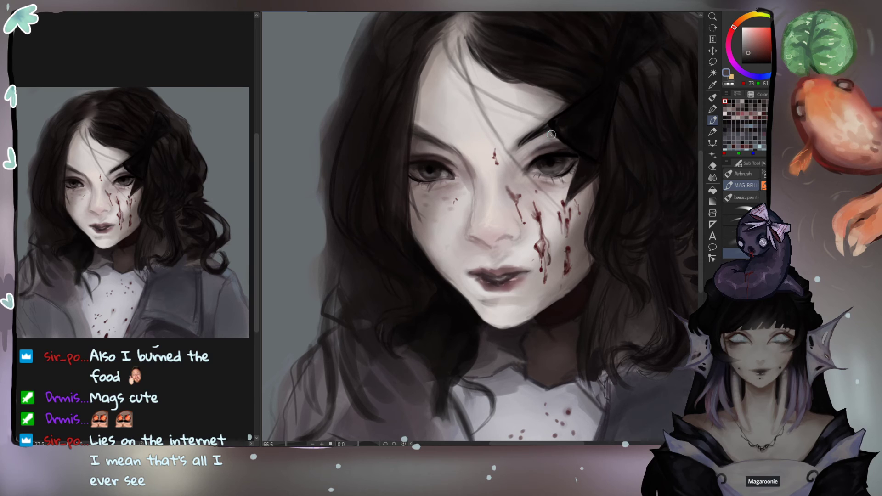
left_click(444, 174, "alt")
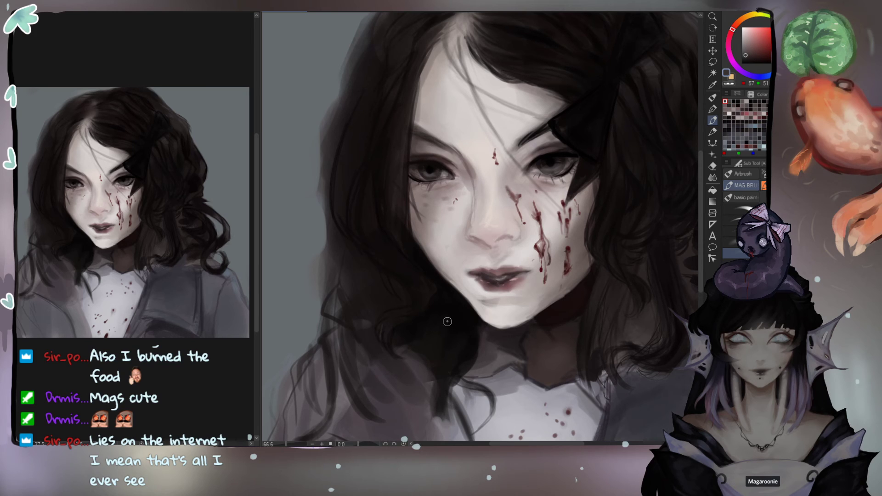
left_click(561, 126, "alt")
left_click_drag(419, 132, 457, 155)
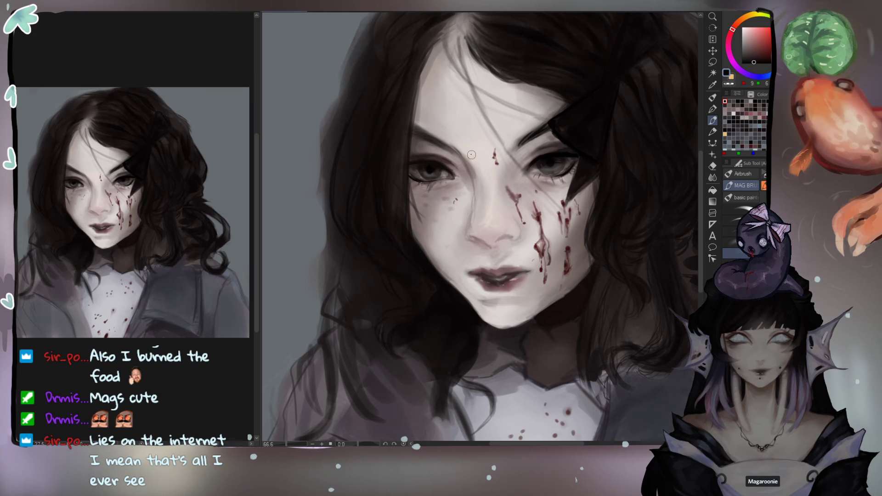
Step: Blend the under-eye shadow of the eye beside the bow with greyish skin tones sampled around the lower lid
left_click(540, 195, "alt")
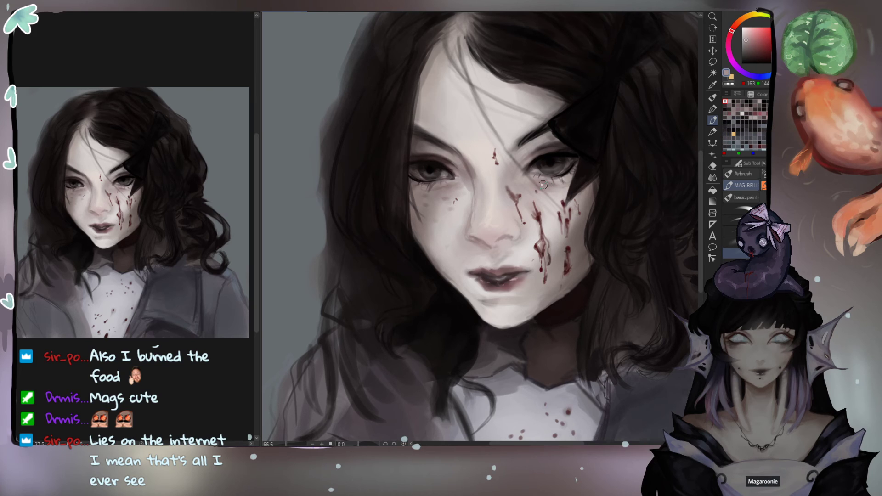
left_click(558, 188, "alt")
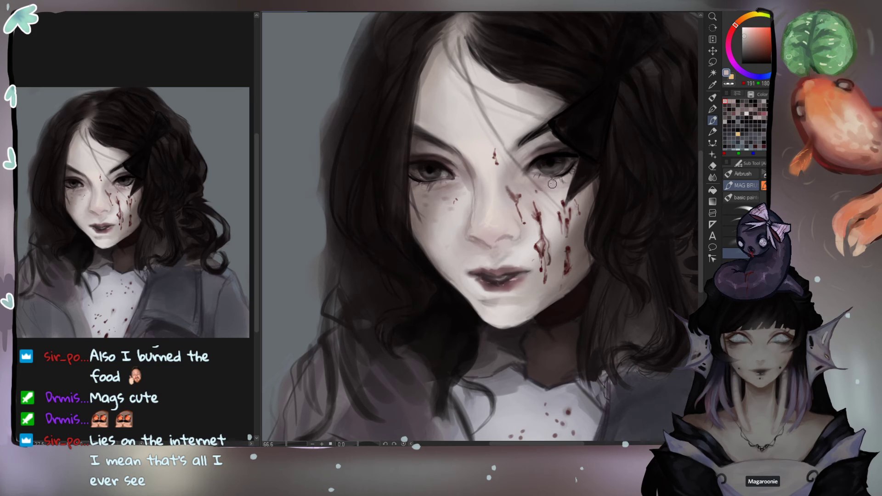
left_click(536, 184, "alt")
left_click(545, 186, "alt")
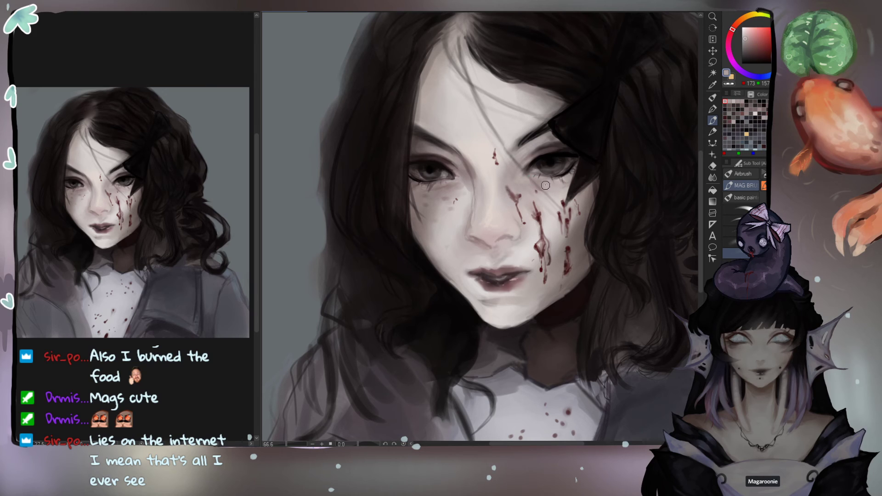
left_click(541, 181, "alt")
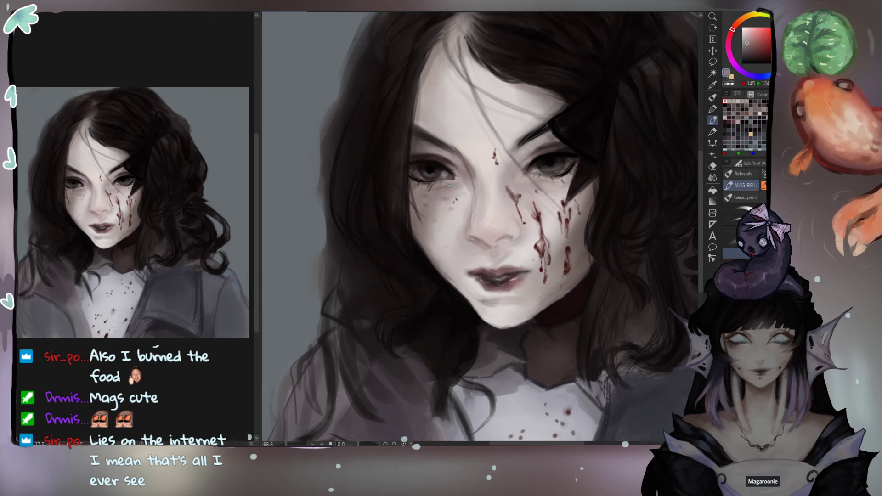
Step: Flip the canvas view horizontally and touch up the upper lid of the eye beside the bow with sampled shadow tones
key("h")
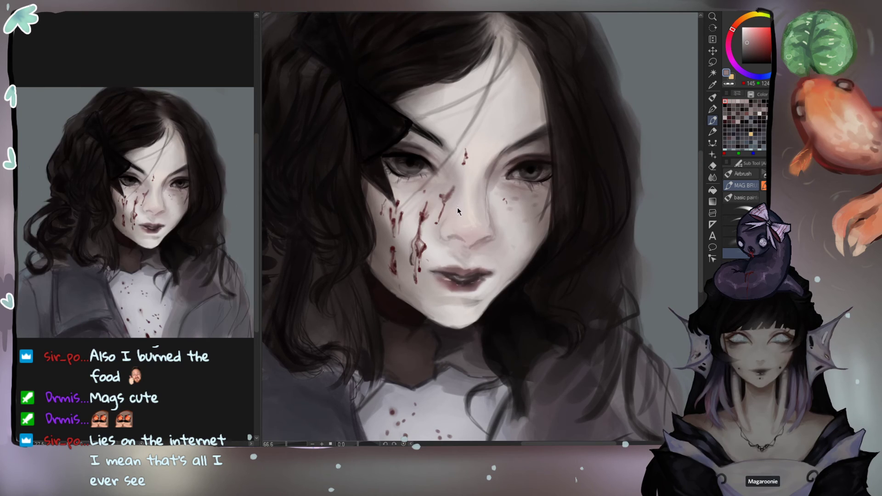
left_click(410, 149, "alt")
left_click(417, 149, "alt")
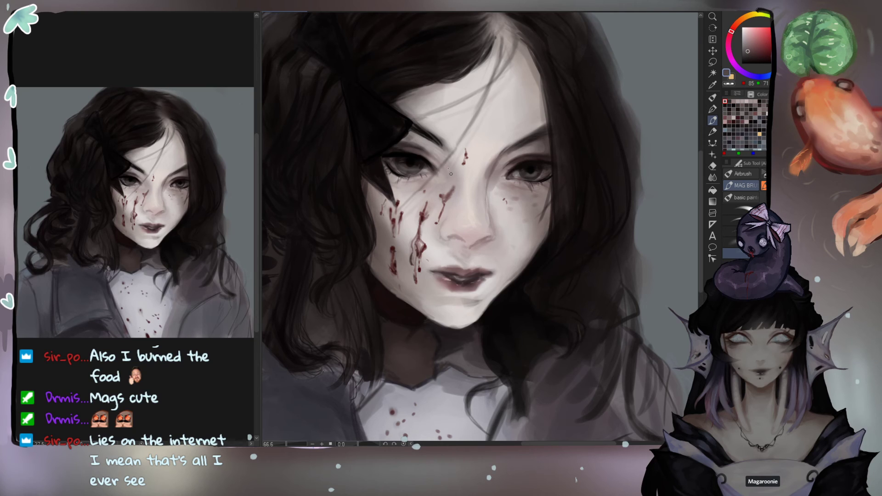
Step: Redraw the loose hair strands crossing the forehead from the parting in a darkened brown sampled from the eyebrow
left_click(519, 142, "alt")
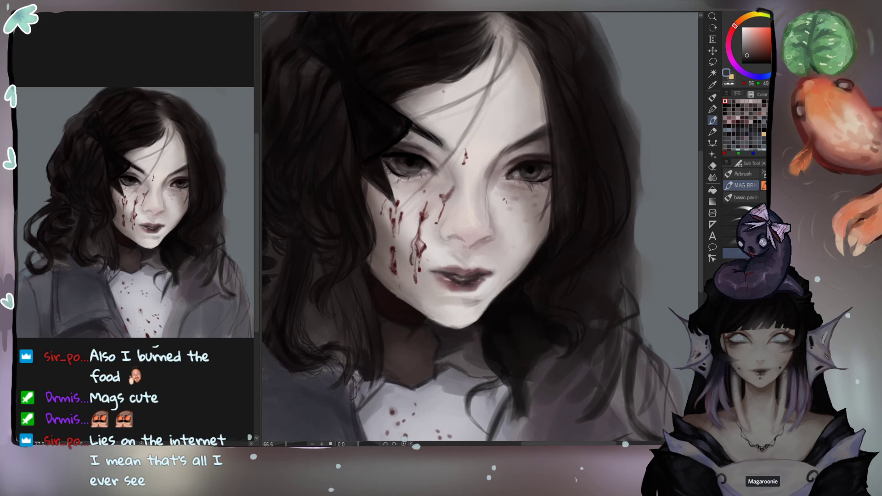
left_click(748, 58)
left_click(737, 209)
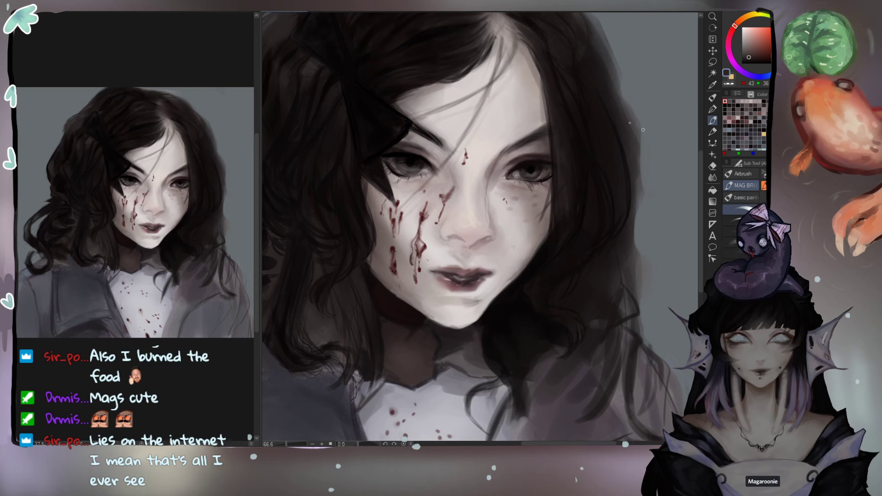
left_click_drag(505, 42, 494, 79)
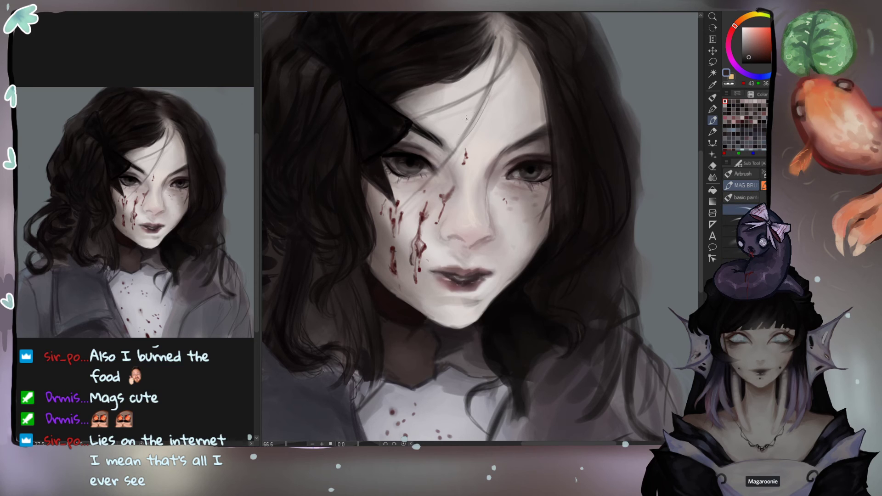
left_click_drag(469, 123, 427, 167)
left_click_drag(479, 114, 442, 161)
left_click_drag(479, 84, 451, 106)
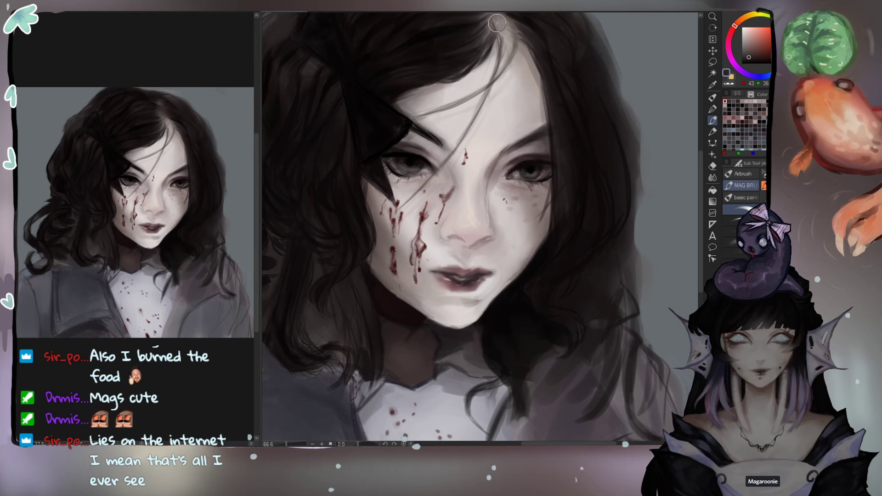
mouse_move(490, 27)
left_mouse_down()
mouse_move(502, 74)
mouse_move(517, 51)
mouse_move(516, 25)
mouse_move(500, 66)
left_mouse_up()
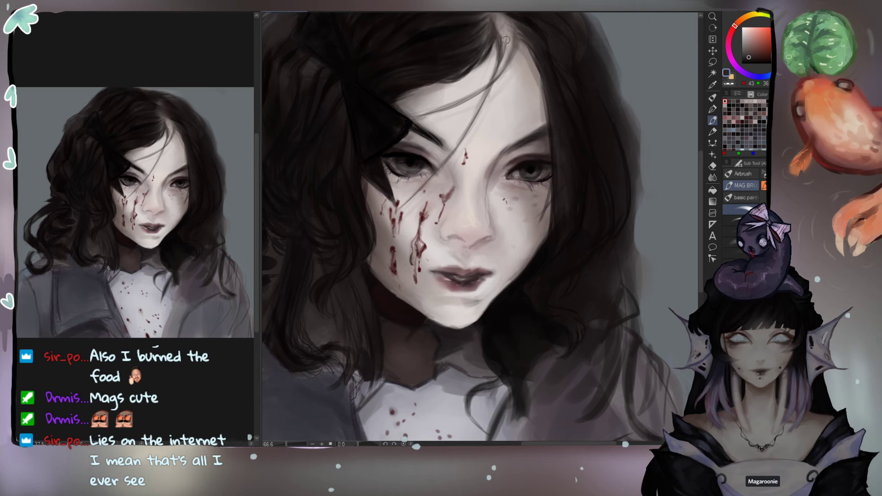
Step: Soften the skin at the hair parting and dot freckles on the cheek away from the bow with sampled tones
left_click(510, 53, "alt")
left_click_drag(506, 44, 505, 33)
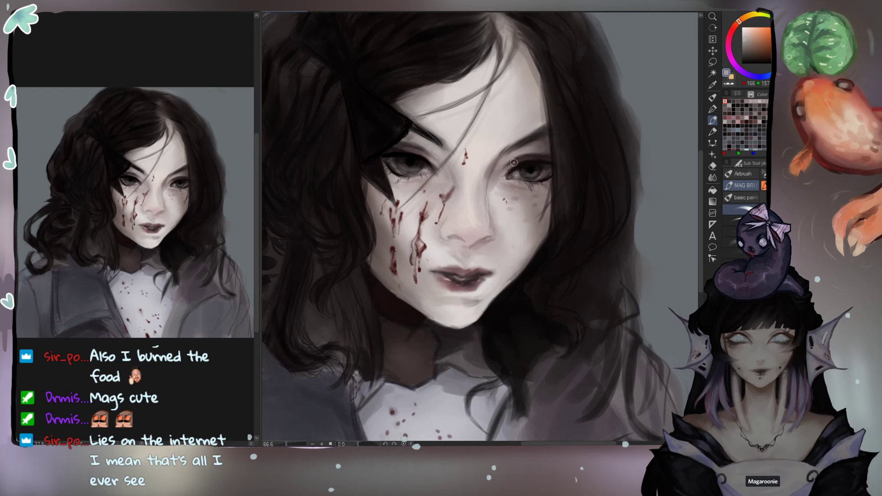
left_click(515, 198, "alt")
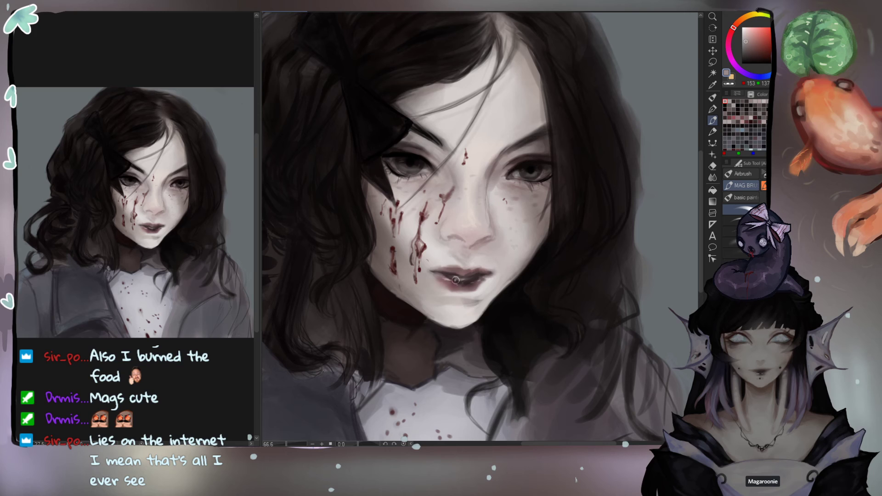
left_click(741, 197)
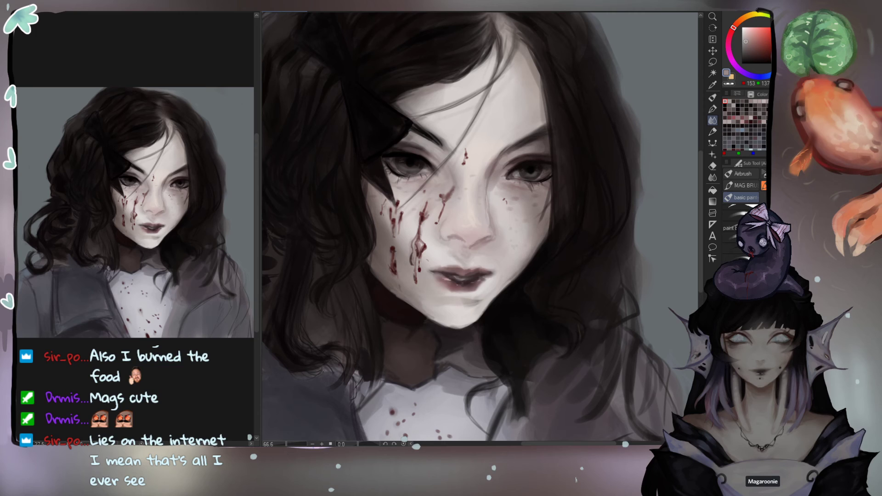
mouse_move(590, 248)
left_mouse_down()
mouse_move(570, 276)
mouse_move(580, 348)
left_mouse_up()
key("ctrl+z")
left_click_drag(464, 209, 514, 263)
key("ctrl+z")
left_click_drag(554, 226, 529, 277)
key("ctrl+z")
left_click_drag(543, 246, 481, 316)
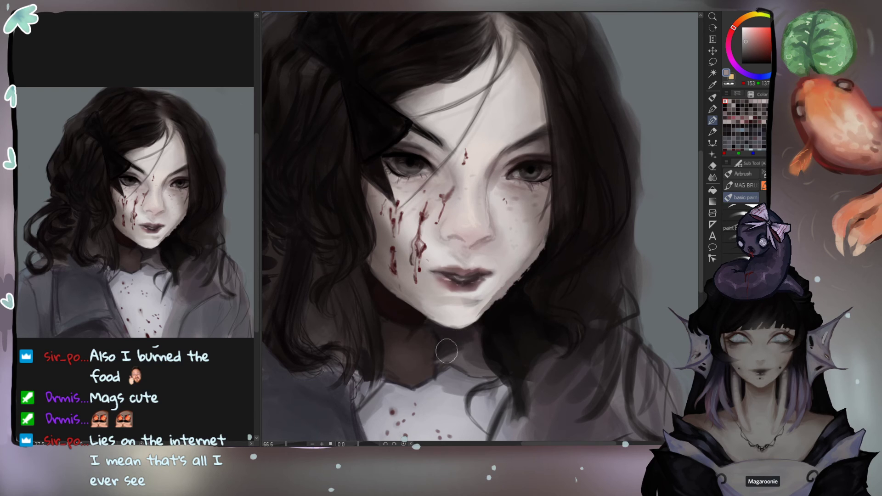
key("ctrl+z")
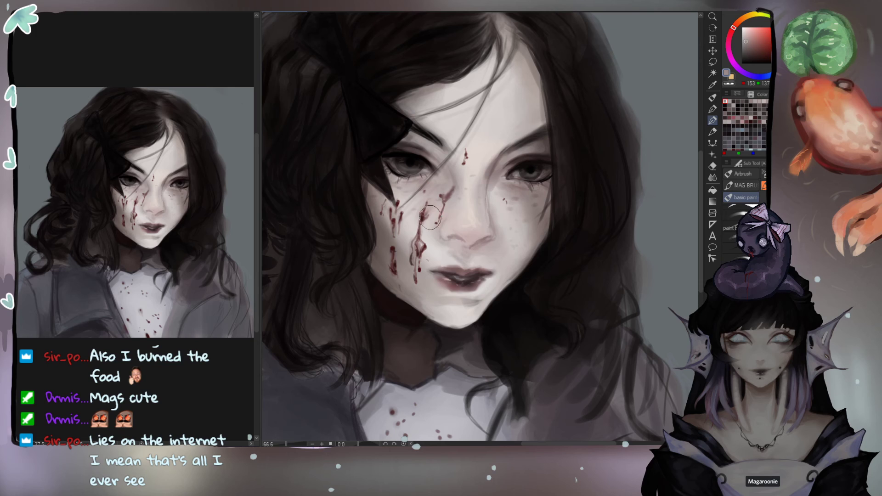
Step: Deepen the long blood streak on the cheek with dark red sampled from the blood
left_click(423, 215, "alt")
left_click_drag(424, 212, 421, 231)
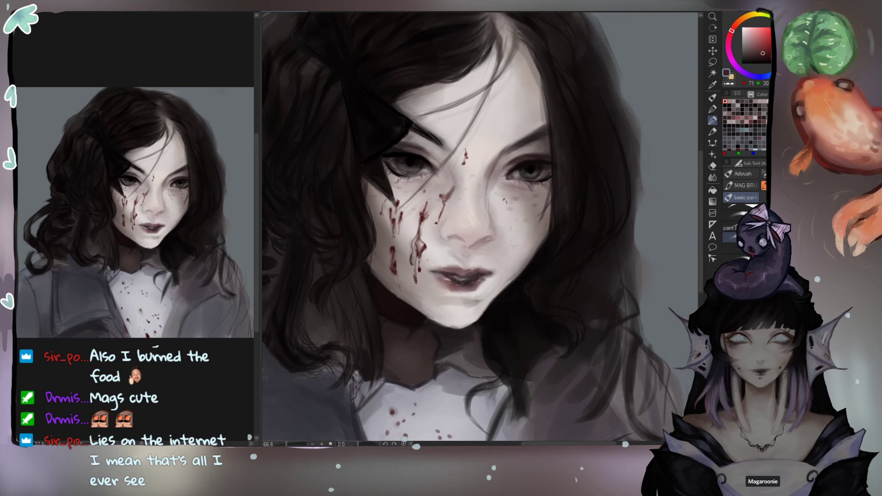
left_click(728, 230)
mouse_move(453, 248)
left_mouse_down()
mouse_move(473, 228)
mouse_move(501, 255)
left_mouse_up()
key("ctrl+z")
scroll(740, 239, "down", 5)
left_click(739, 267)
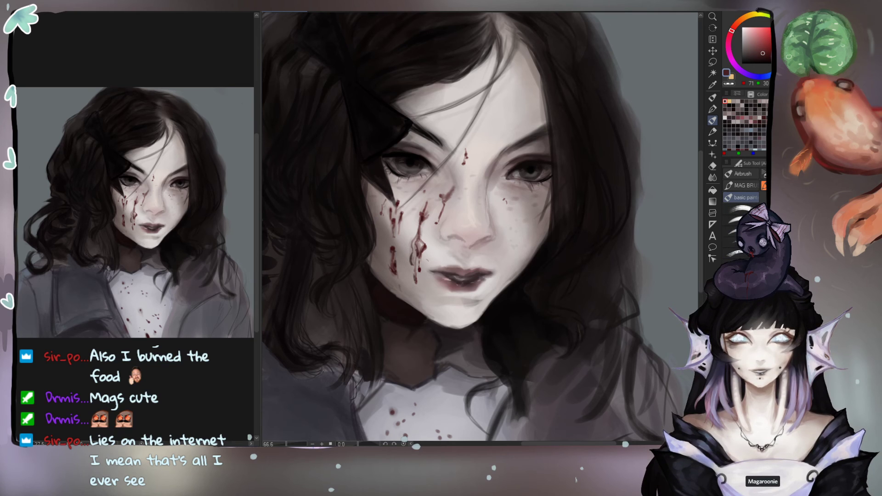
Step: Try stippling skin texture over the nose with a smaller speckle brush in a tone sampled from the nose
left_click(764, 186)
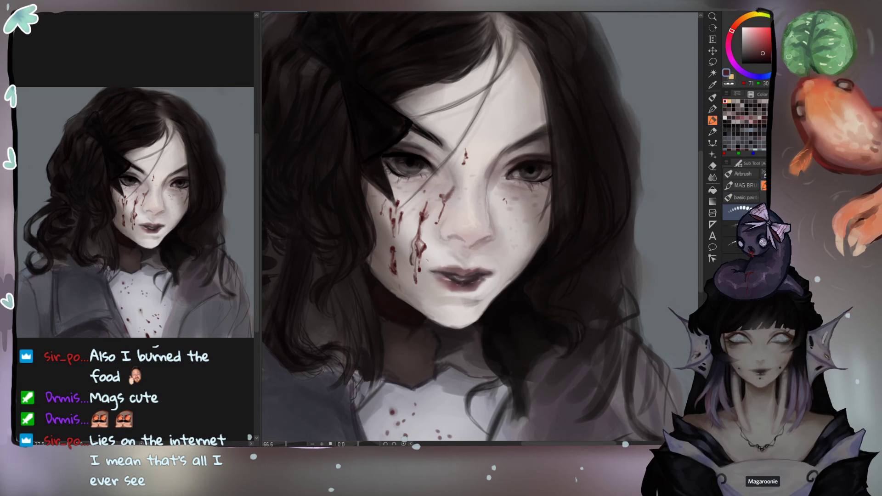
left_click(763, 173)
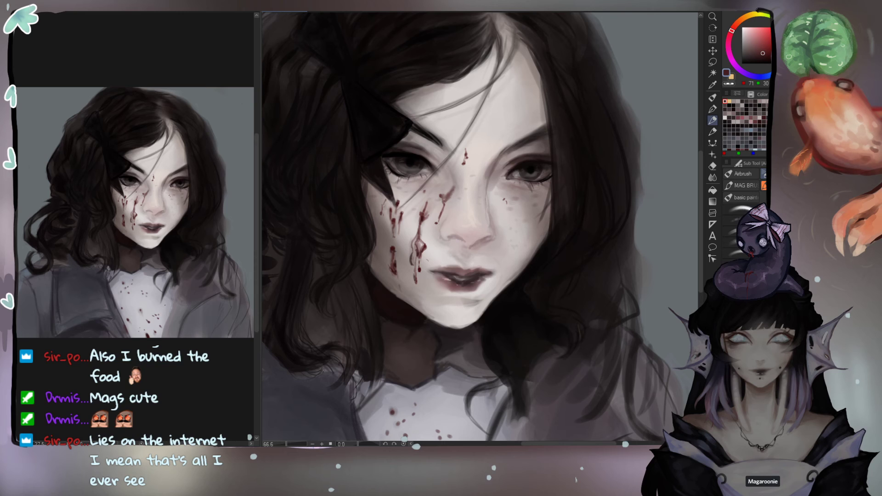
scroll(739, 229, "down", 5)
left_click(735, 261)
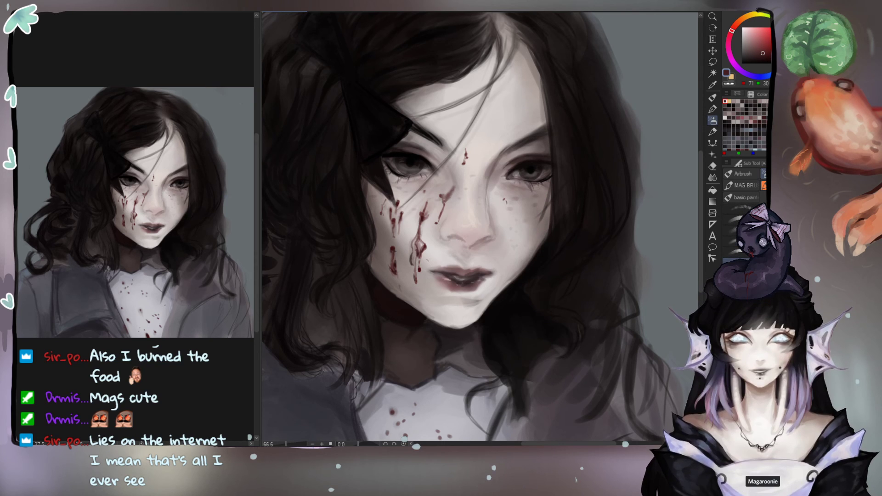
left_click(462, 234, "alt")
left_click(462, 236, "alt")
key("bracketleft")
key("bracketleft")
key("bracketleft")
mouse_move(456, 234)
left_mouse_down()
mouse_move(484, 243)
mouse_move(450, 230)
mouse_move(482, 202)
mouse_move(470, 222)
mouse_move(453, 222)
mouse_move(459, 215)
mouse_move(466, 240)
mouse_move(478, 216)
mouse_move(487, 244)
mouse_move(481, 195)
mouse_move(460, 232)
mouse_move(474, 179)
mouse_move(459, 212)
mouse_move(479, 211)
left_mouse_up()
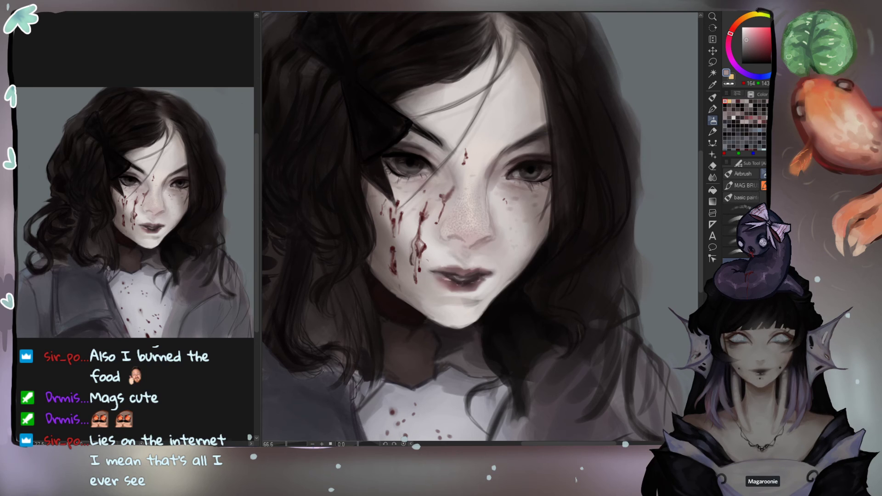
key("ctrl+z")
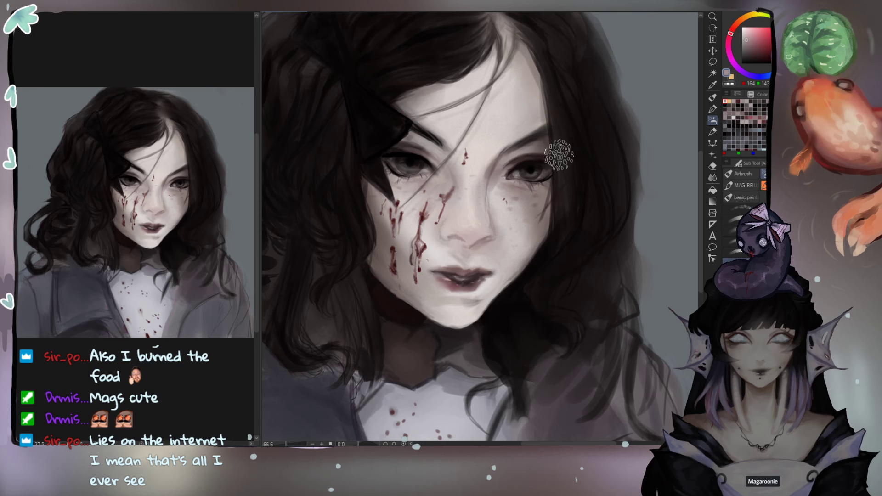
Step: Refine the dark lid and lashes of the eye away from the bow and darken the other eyebrow with sampled tones
left_click(523, 158, "alt")
key("comma")
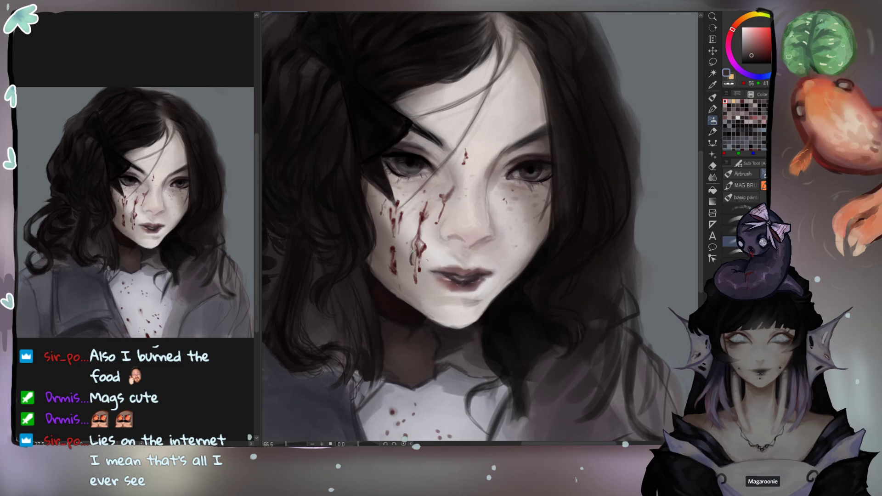
left_click(432, 133, "alt")
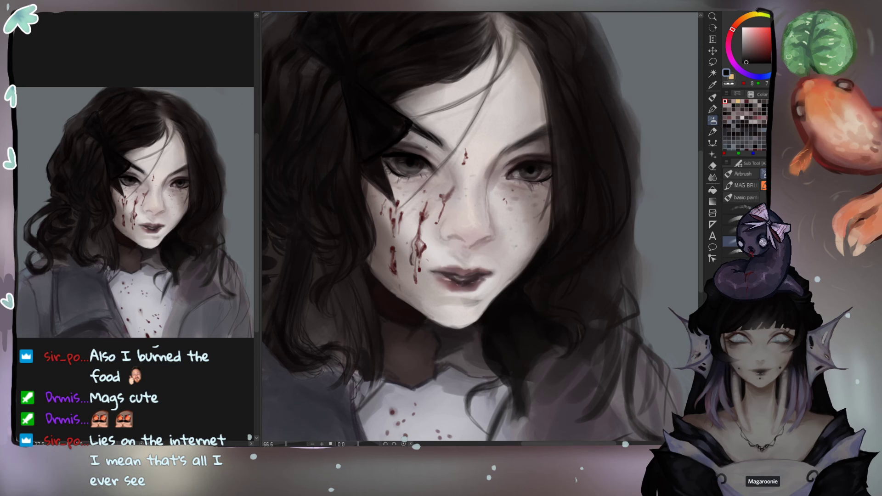
left_click(443, 168, "alt")
mouse_move(447, 184)
left_mouse_down()
mouse_move(450, 175)
mouse_move(451, 186)
left_mouse_up()
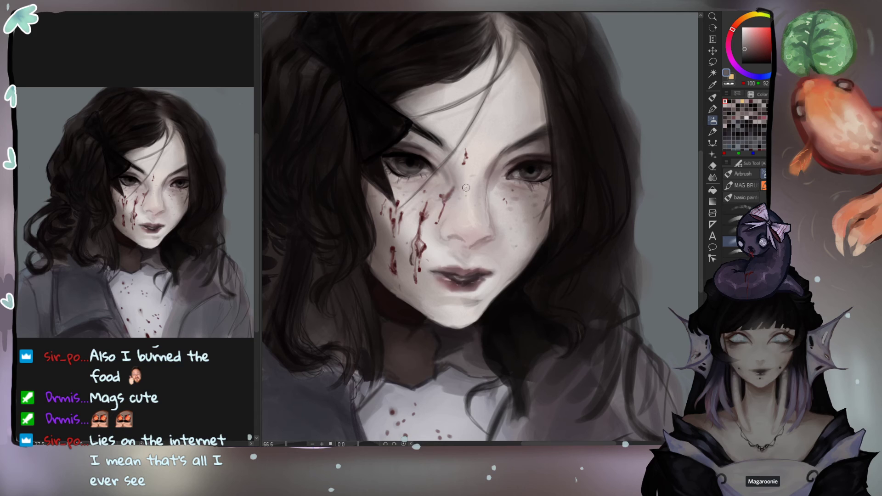
key("ctrl+z")
Step: Repaint the lower lip and mouth corner with sampled lip and skin tones, undoing the last stroke
left_click(455, 282, "alt")
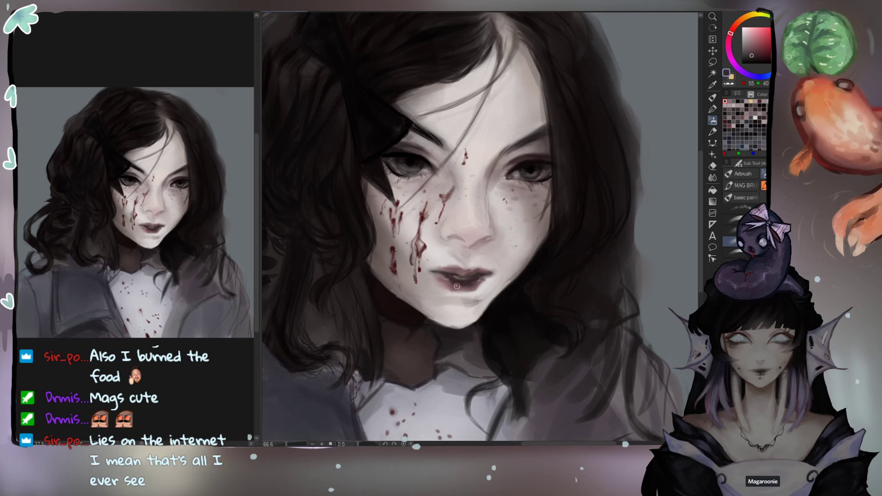
left_click(453, 283, "alt")
left_click(451, 284, "alt")
mouse_move(449, 284)
left_mouse_down()
mouse_move(477, 285)
mouse_move(450, 284)
left_mouse_up()
left_click(475, 280, "alt")
left_click(472, 283, "alt")
left_click(474, 286, "alt")
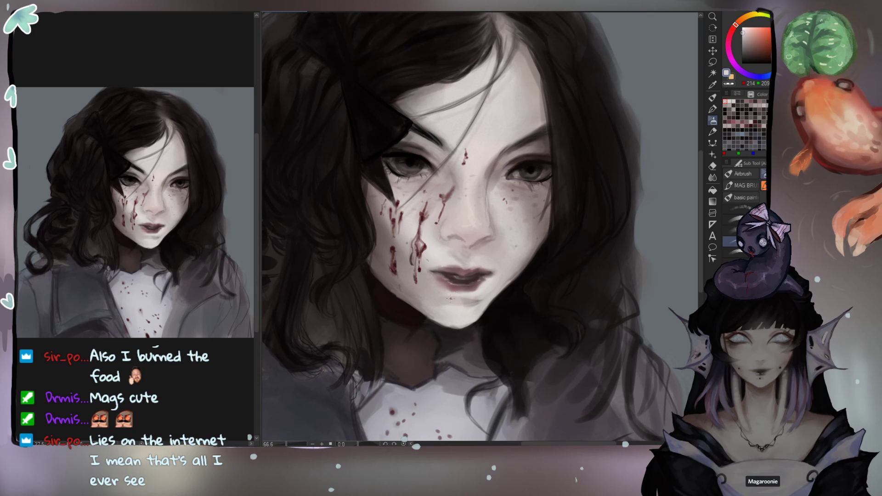
left_click(459, 287, "alt")
mouse_move(455, 291)
left_mouse_down()
mouse_move(478, 288)
mouse_move(471, 291)
left_mouse_up()
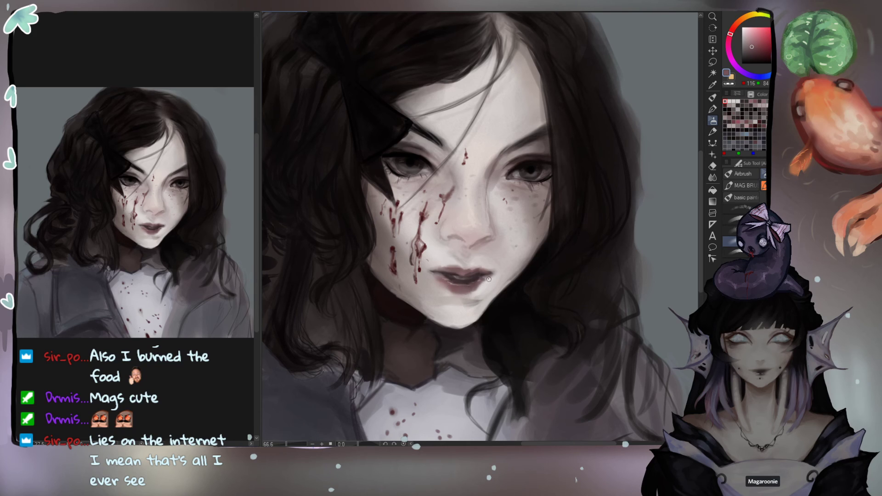
key("ctrl+z")
Step: Lasso the lips and transform them slightly wider toward the blood-streaked cheek
key("m")
mouse_move(430, 264)
left_mouse_down()
mouse_move(431, 288)
mouse_move(454, 298)
mouse_move(484, 295)
mouse_move(497, 275)
mouse_move(495, 261)
mouse_move(479, 257)
mouse_move(431, 263)
left_mouse_up()
key("ctrl+t")
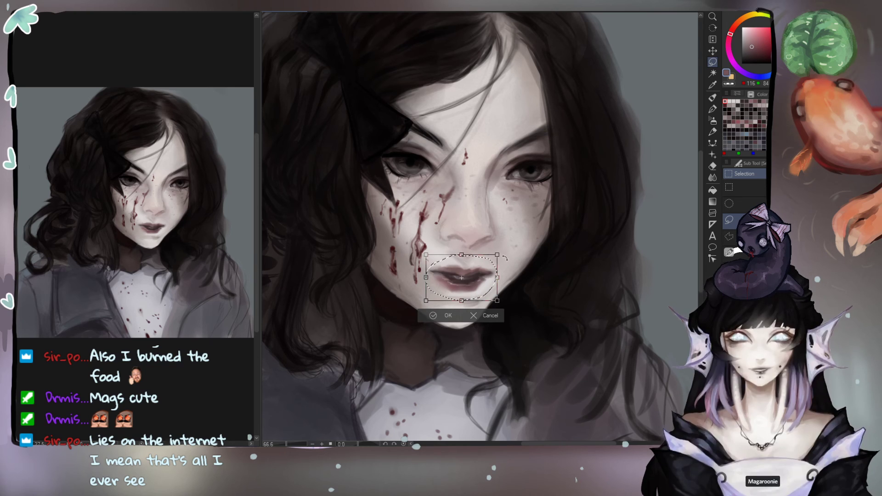
left_click_drag(502, 253, 488, 279)
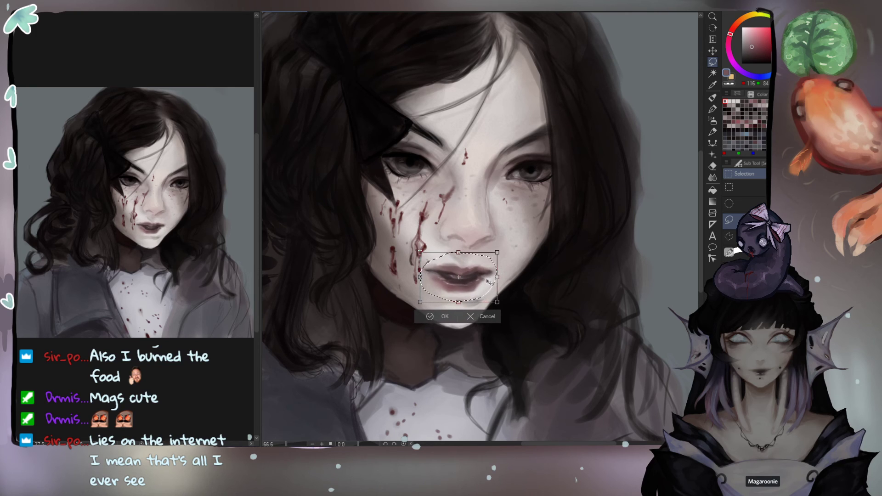
key("Return")
left_click(327, 224)
Step: Transform the lips again, nudging them slightly away from the blood-streaked cheek, and clear the selection
key("e")
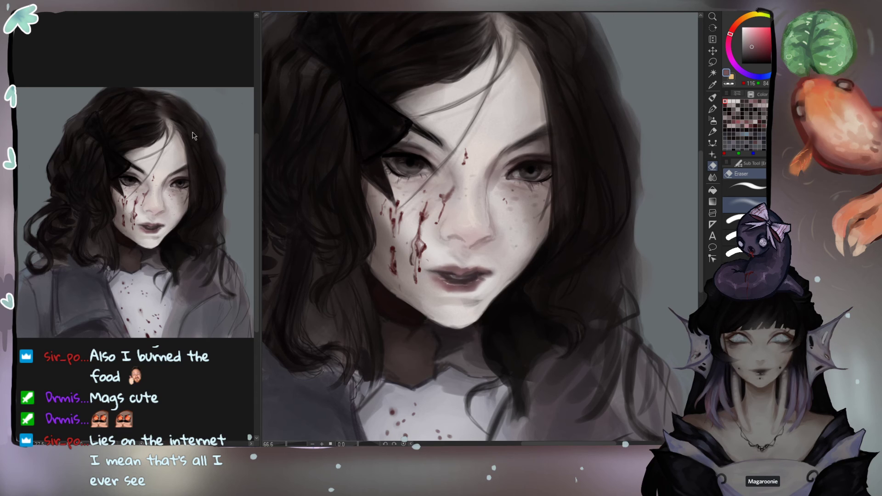
scroll(604, 261, "down", 3)
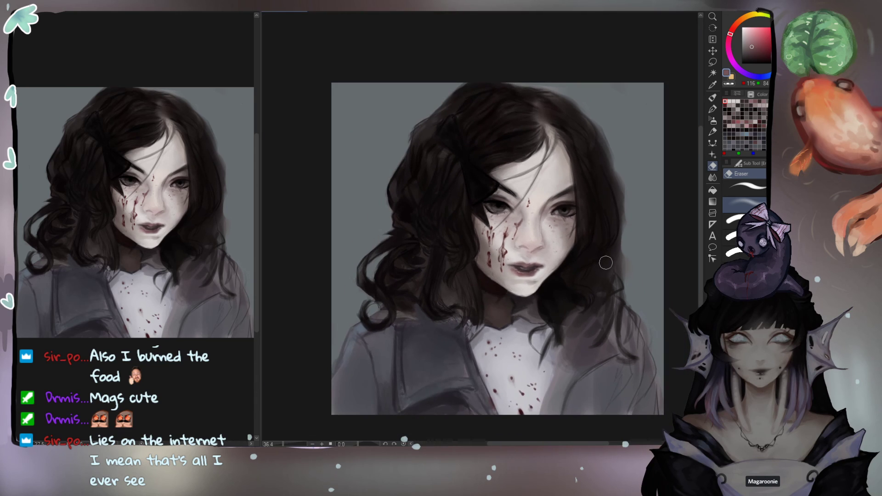
scroll(605, 262, "up", 2)
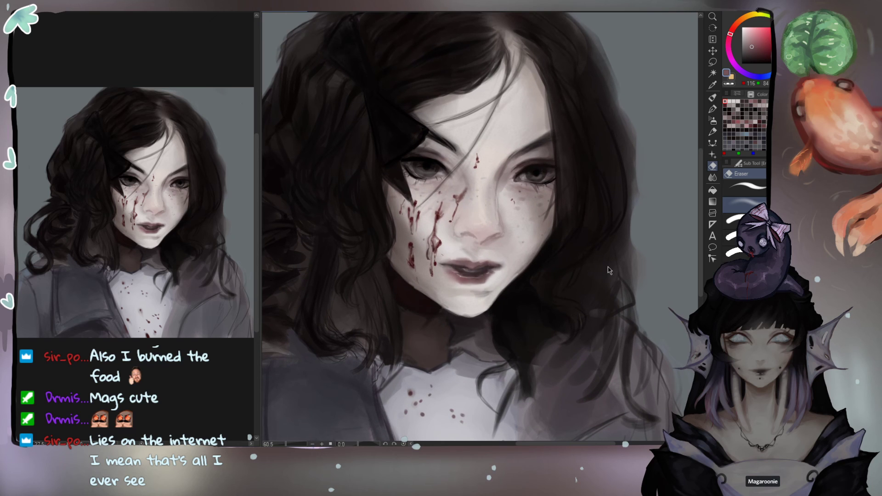
key("ctrl+t")
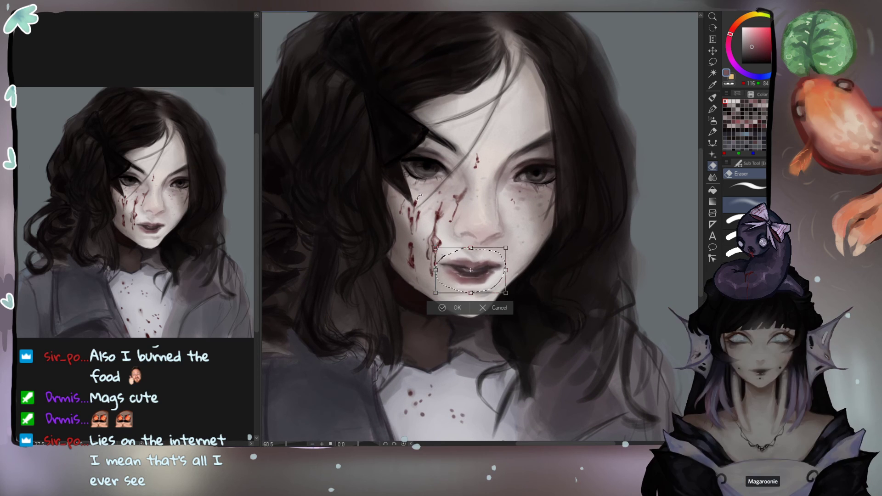
key("Right")
key("Right")
key("Right")
key("Right")
key("Right")
key("Right")
key("Return")
key("ctrl+d")
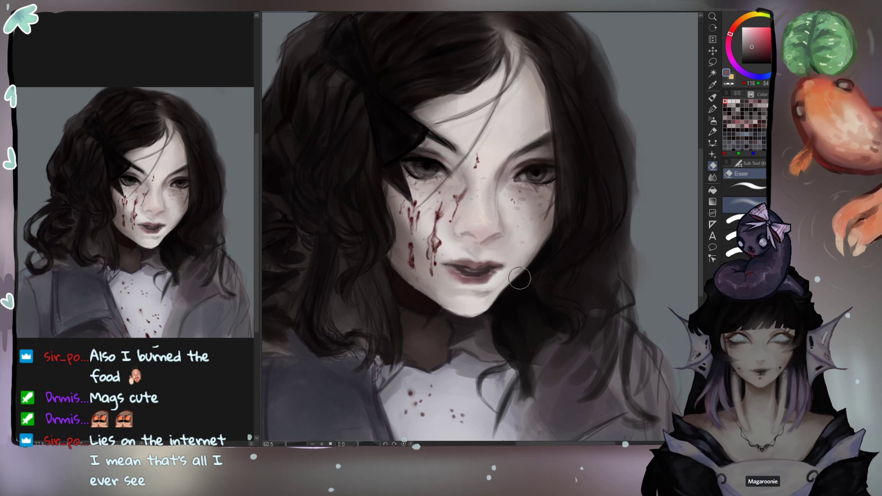
Step: Blend the skin below the lower lip and above the upper lip with sampled skin tones
left_click(482, 293, "alt")
key("b")
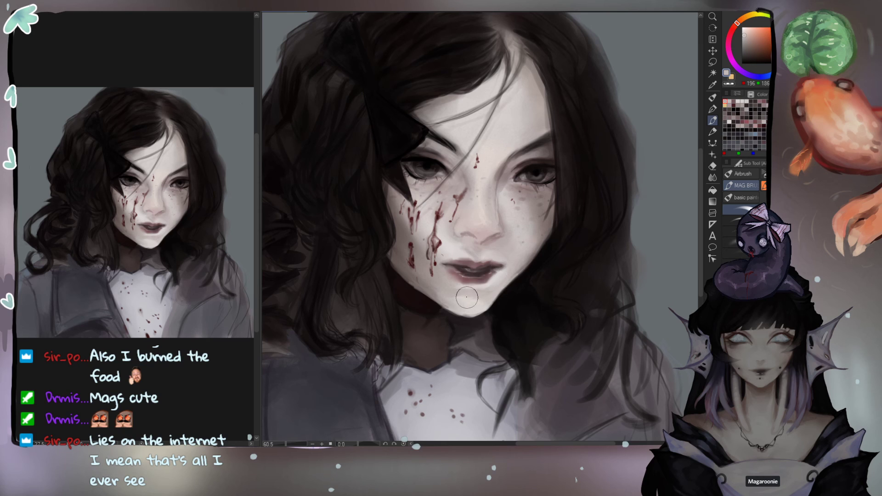
left_click(465, 290, "alt")
mouse_move(465, 291)
left_mouse_down()
mouse_move(459, 309)
mouse_move(471, 311)
mouse_move(465, 282)
left_mouse_up()
left_click(478, 252, "alt")
left_click(458, 250, "alt")
left_click_drag(459, 254, 458, 253)
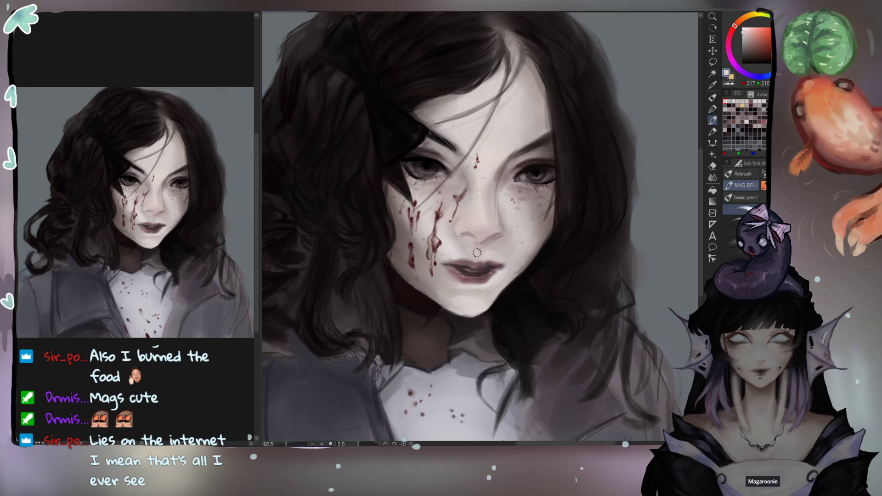
Step: Refine the line between the lips and the far mouth corner with sampled lip and shadow tones
left_click(483, 265, "alt")
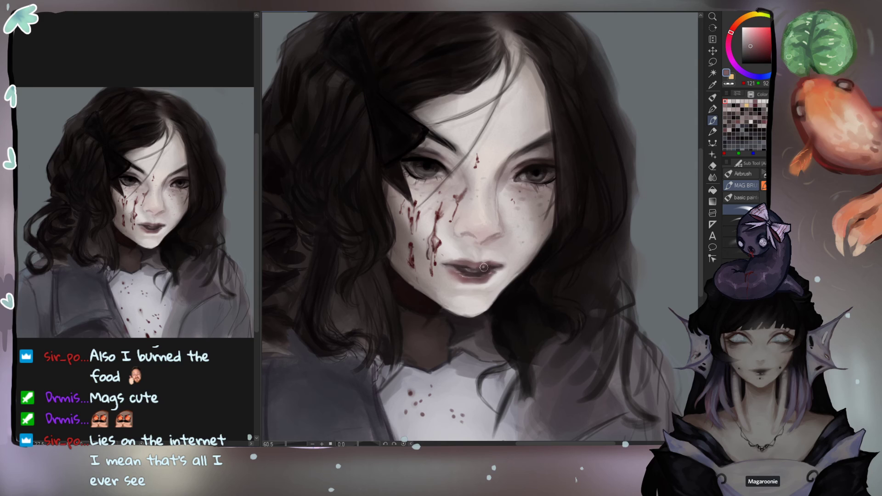
left_click(473, 267, "alt")
left_click_drag(473, 267, 477, 268)
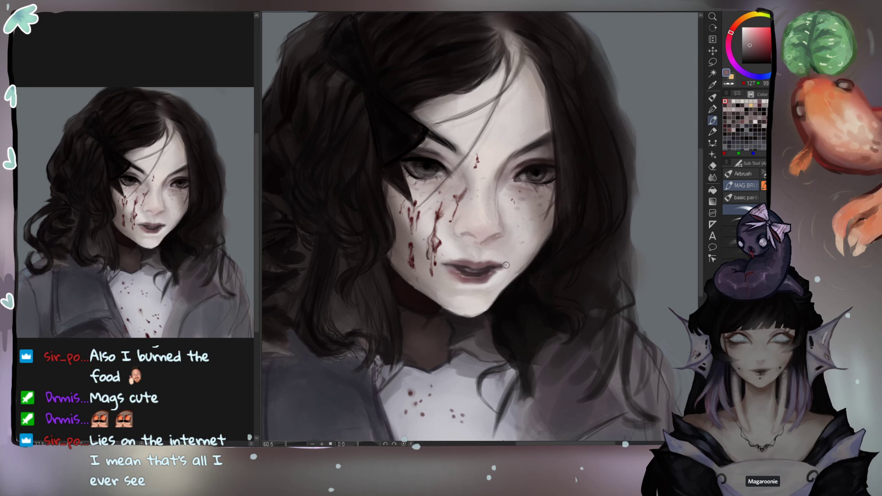
left_click(489, 269, "alt")
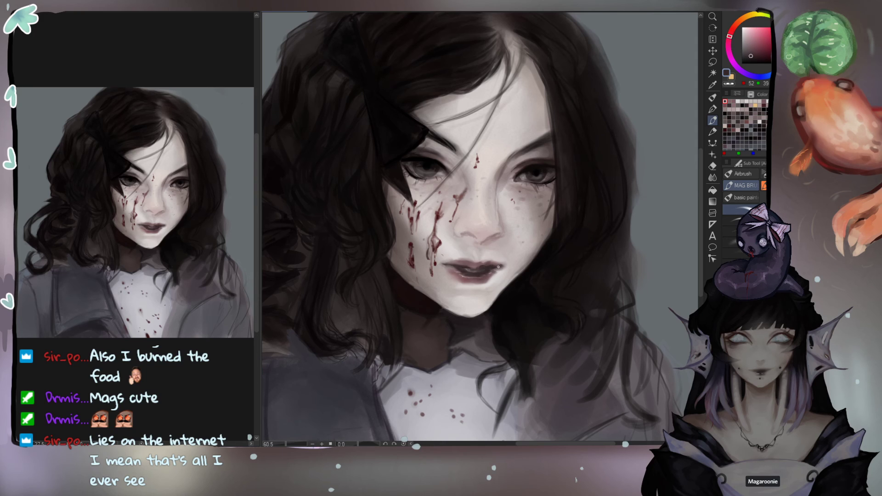
left_click(478, 265, "alt")
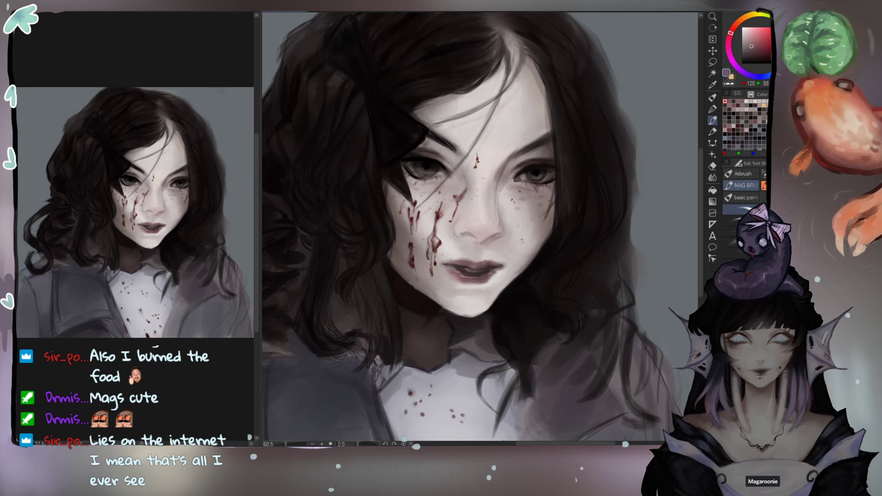
left_click(487, 265, "alt")
left_click(490, 267, "alt")
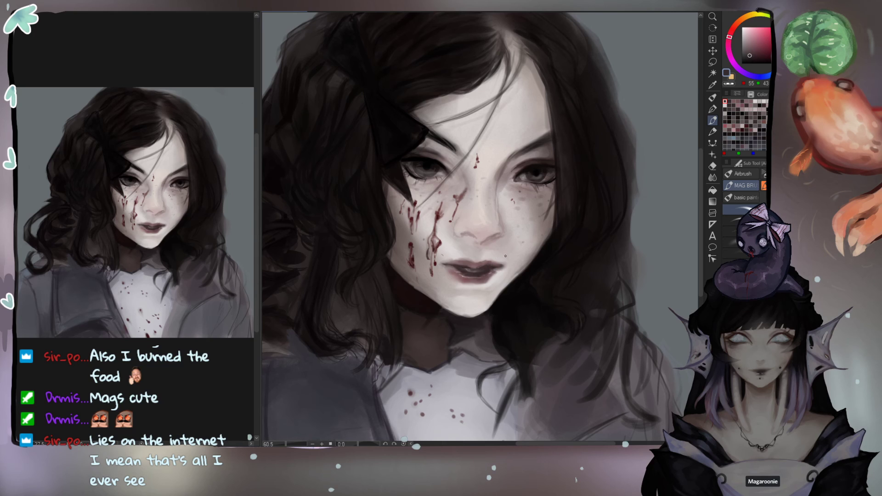
left_click(489, 263, "alt")
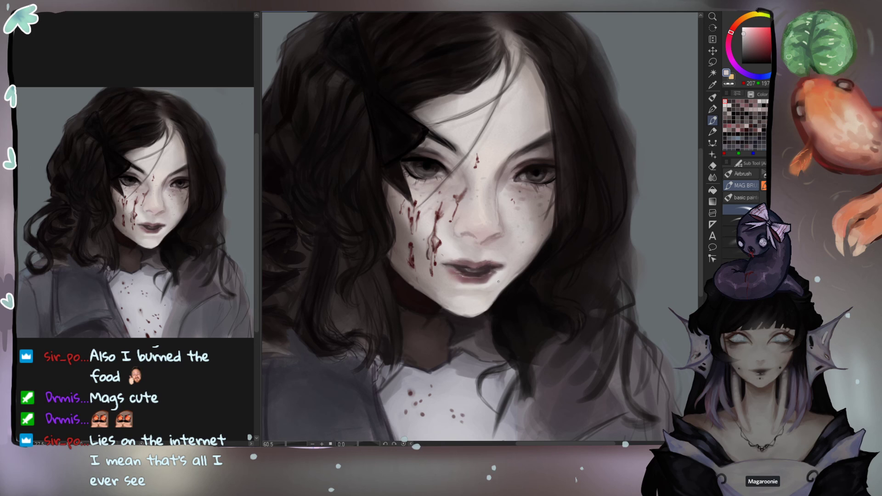
Step: Repaint the upper lip edge near the mouth corner with sampled tones and undo the last eraser change
left_click(481, 265, "alt")
left_click_drag(483, 265, 477, 263)
left_click(479, 261, "alt")
left_click(480, 265, "alt")
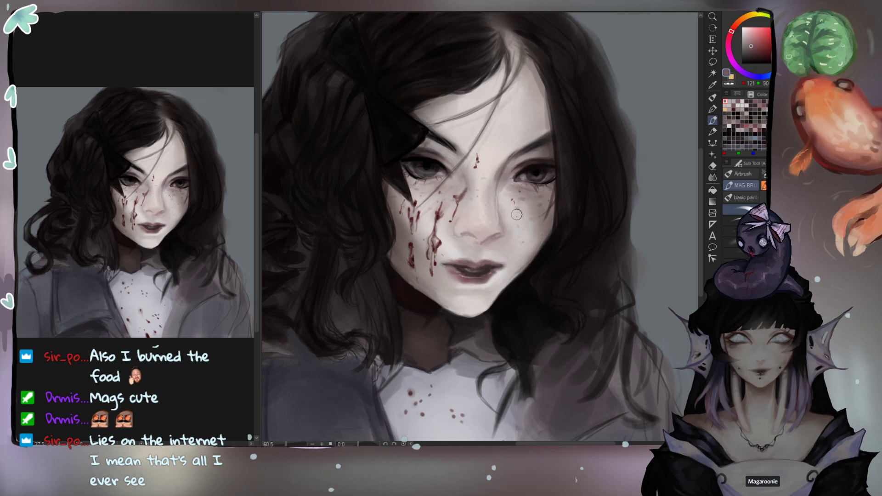
key("e")
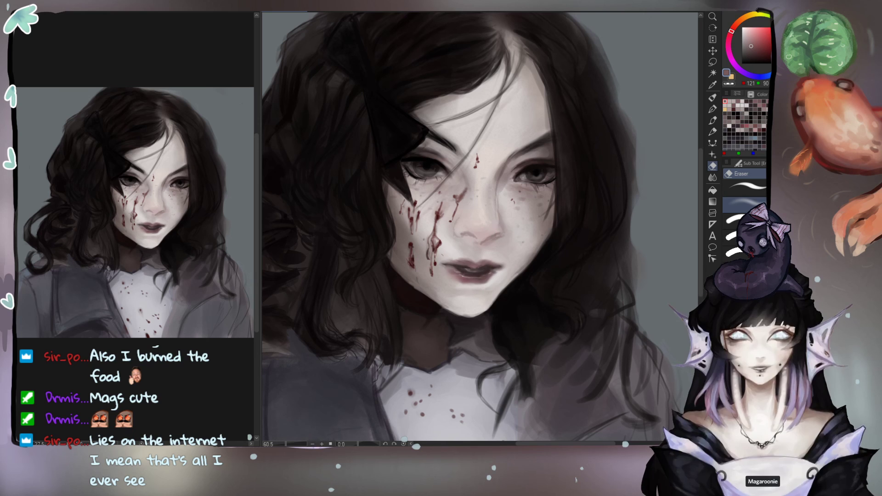
key("ctrl+z")
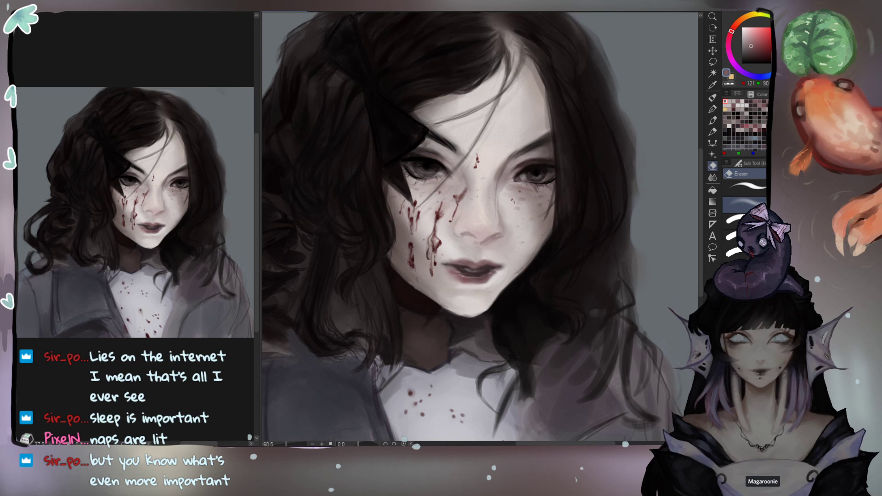
Step: Paint thin strands in the lower curls beside the neck with a sampled dark hair tone, undoing the last one
left_click_drag(366, 153, 459, 80)
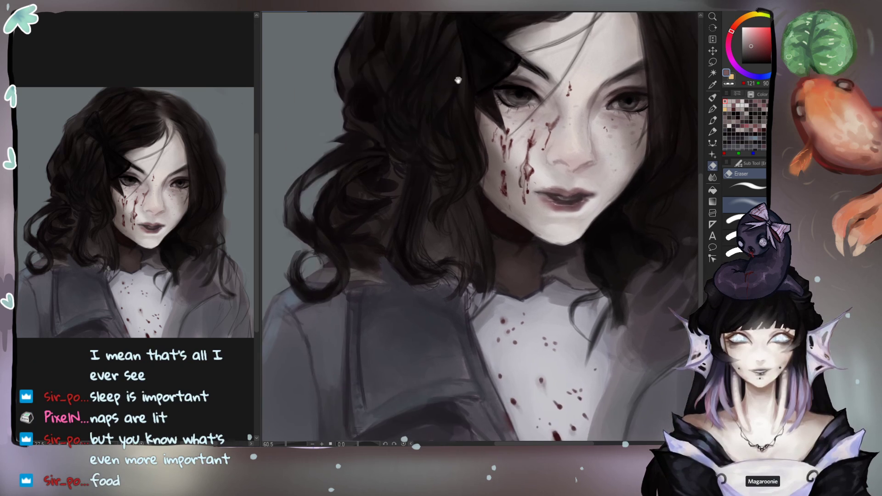
left_click(445, 122, "alt")
key("b")
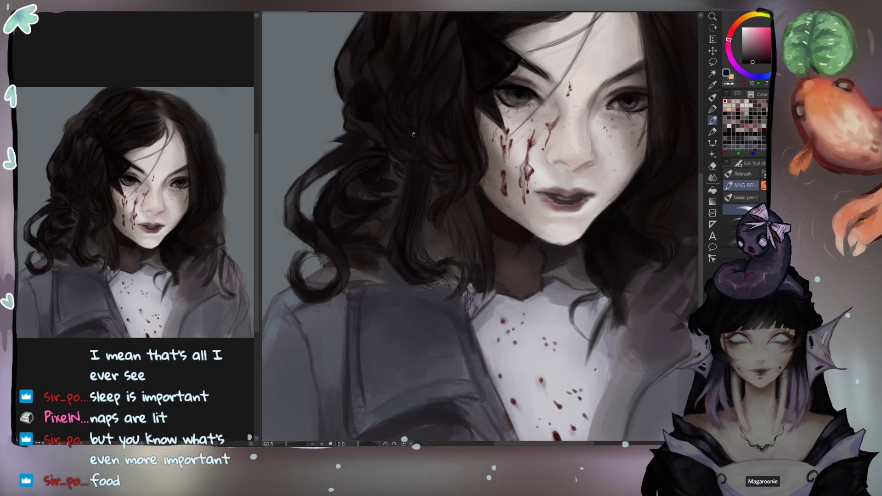
left_click_drag(421, 119, 385, 154)
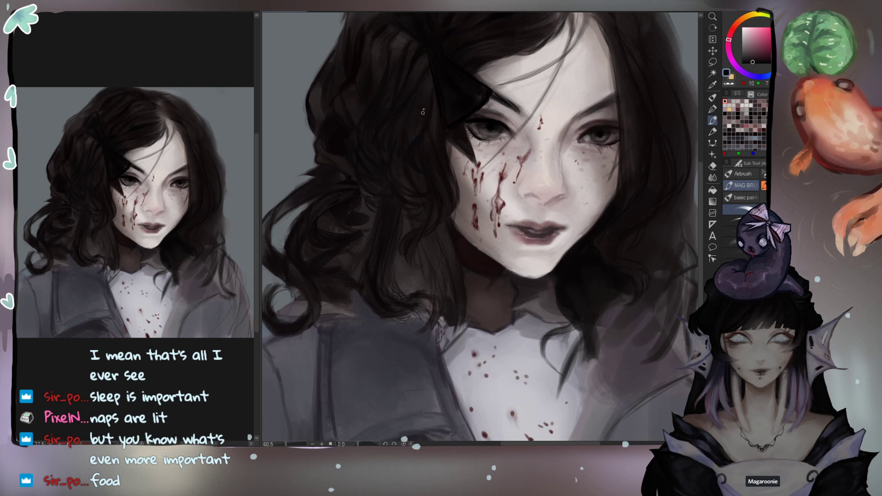
left_click_drag(397, 254, 410, 299)
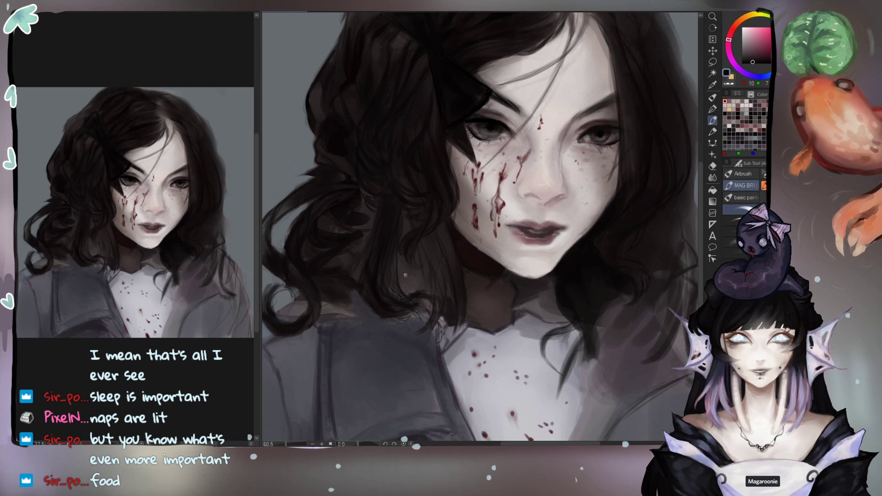
mouse_move(394, 256)
left_mouse_down()
mouse_move(406, 204)
mouse_move(396, 265)
mouse_move(406, 291)
left_mouse_up()
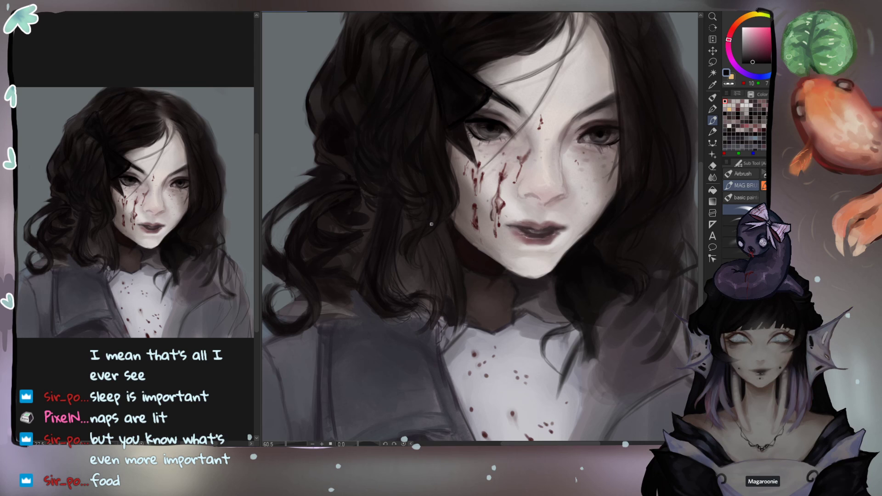
key("ctrl+z")
Step: Add fine curling flyaway strands at the hair ends over the collar, undoing the most recent strokes
mouse_move(453, 329)
left_mouse_down()
mouse_move(404, 323)
mouse_move(451, 332)
mouse_move(443, 348)
mouse_move(437, 303)
mouse_move(443, 337)
mouse_move(420, 323)
mouse_move(433, 314)
mouse_move(435, 360)
mouse_move(434, 325)
left_mouse_up()
mouse_move(403, 251)
left_mouse_down()
mouse_move(411, 292)
mouse_move(445, 308)
left_mouse_up()
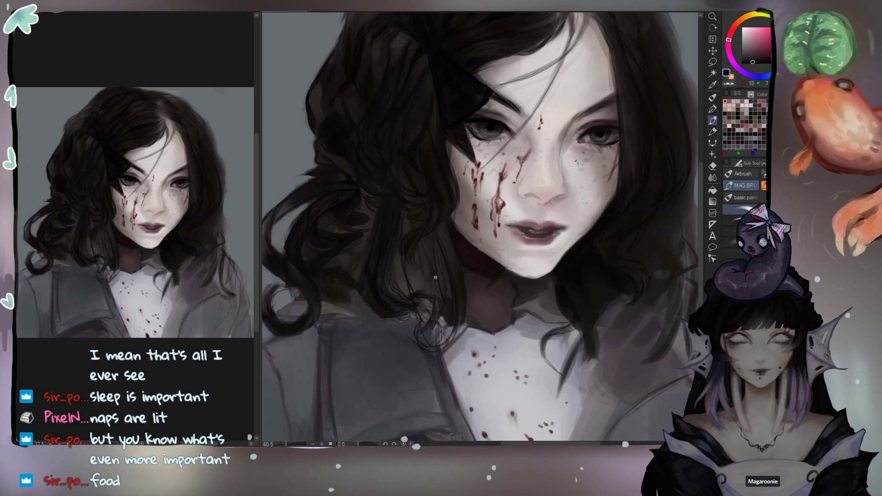
mouse_move(437, 323)
left_mouse_down()
mouse_move(456, 334)
mouse_move(431, 323)
mouse_move(442, 314)
mouse_move(465, 338)
mouse_move(420, 287)
mouse_move(443, 327)
mouse_move(479, 339)
mouse_move(469, 349)
mouse_move(440, 327)
mouse_move(477, 379)
mouse_move(476, 350)
mouse_move(470, 375)
left_mouse_up()
key("ctrl+z")
key("ctrl+z")
key("ctrl+z")
key("ctrl+z")
key("ctrl+z")
key("ctrl+z")
key("ctrl+z")
Step: Darken the mass of lower curls beside the neck with a larger brush, undoing the last stroke
key("]")
key("]")
key("]")
key("]")
mouse_move(412, 287)
left_mouse_down()
mouse_move(400, 264)
mouse_move(406, 282)
mouse_move(429, 240)
mouse_move(437, 280)
mouse_move(429, 264)
mouse_move(403, 270)
mouse_move(396, 252)
mouse_move(419, 222)
mouse_move(406, 231)
mouse_move(406, 216)
mouse_move(396, 259)
mouse_move(403, 294)
mouse_move(411, 301)
mouse_move(420, 234)
mouse_move(407, 221)
mouse_move(426, 208)
mouse_move(405, 206)
left_mouse_up()
key("ctrl+z")
Step: Define the strands inside the darkened lower curls with a smaller brush and sampled dark hair tones
left_click(405, 276, "alt")
key("[")
key("[")
key("[")
key("[")
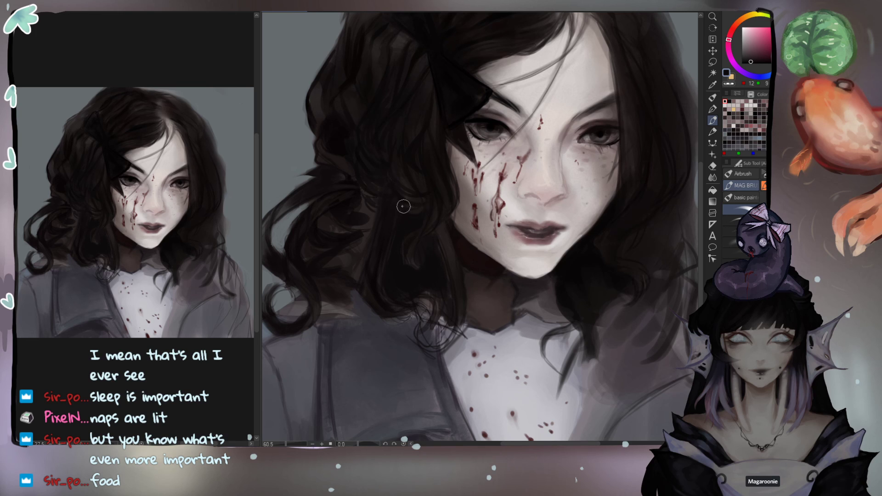
left_click_drag(428, 249, 421, 264)
left_click(420, 265, "alt")
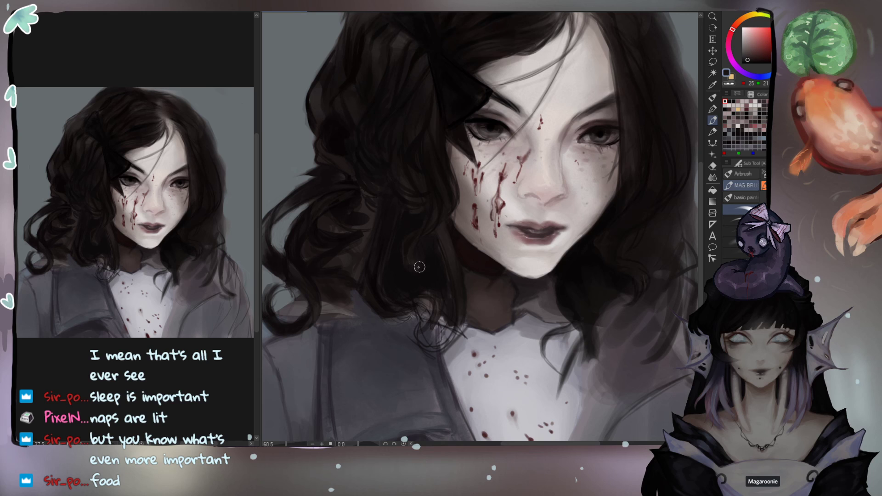
left_click(432, 273, "alt")
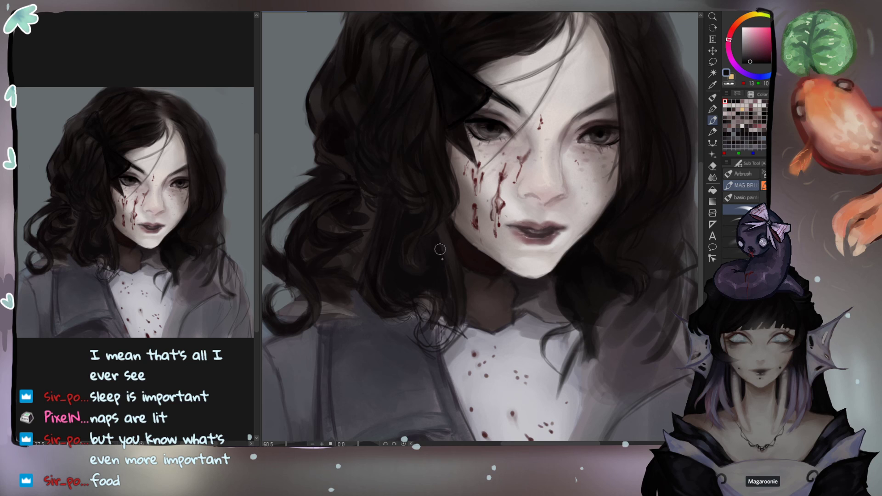
left_click(398, 310, "alt")
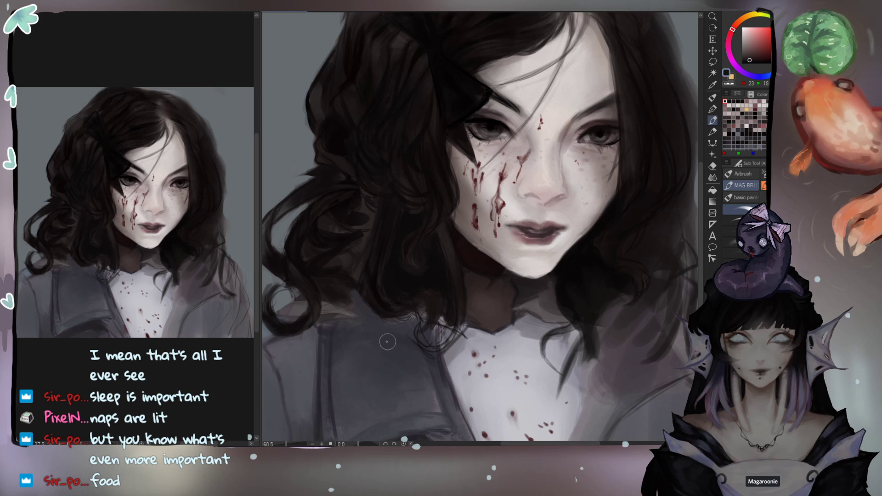
left_click(402, 286, "alt")
left_click(403, 294, "alt")
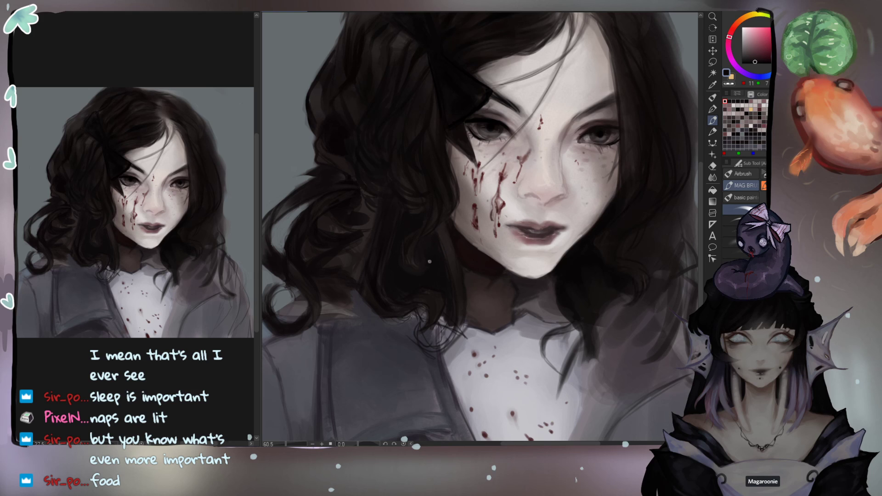
left_click(444, 272, "alt")
Step: Darken the hair parting above the forehead with a sampled dark hair tone
scroll(537, 216, "down", 2)
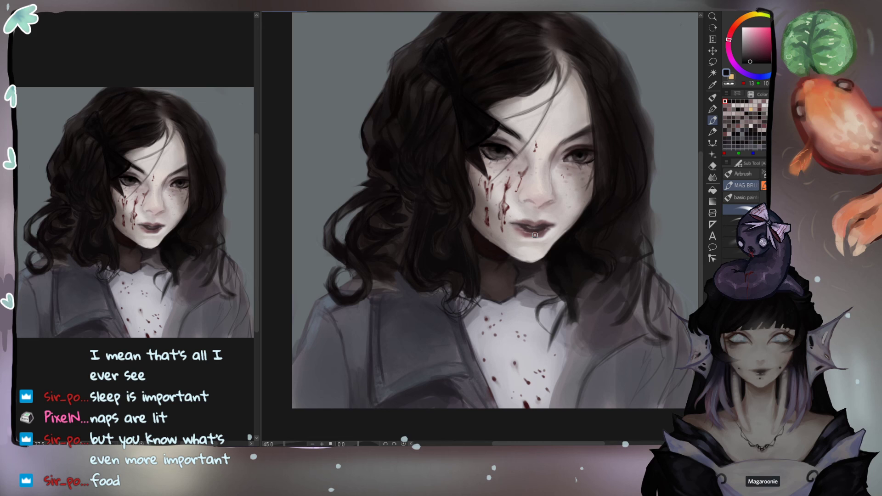
left_click_drag(558, 58, 533, 105)
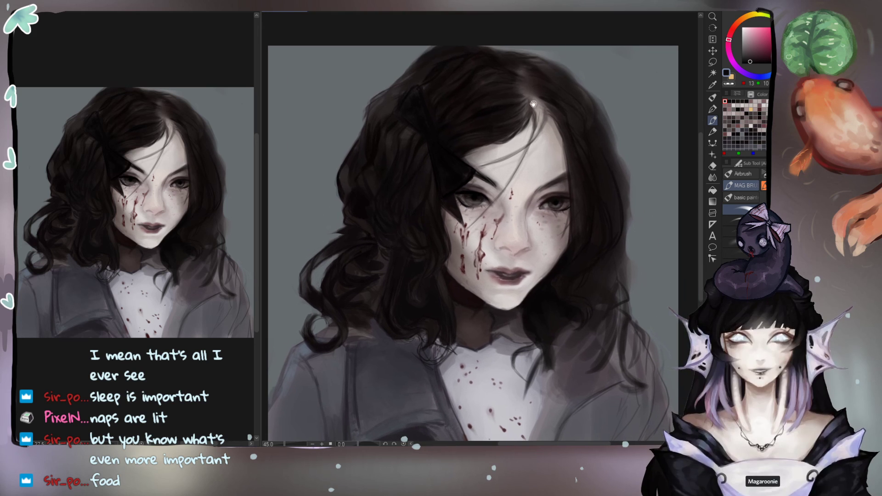
left_click(558, 103, "alt")
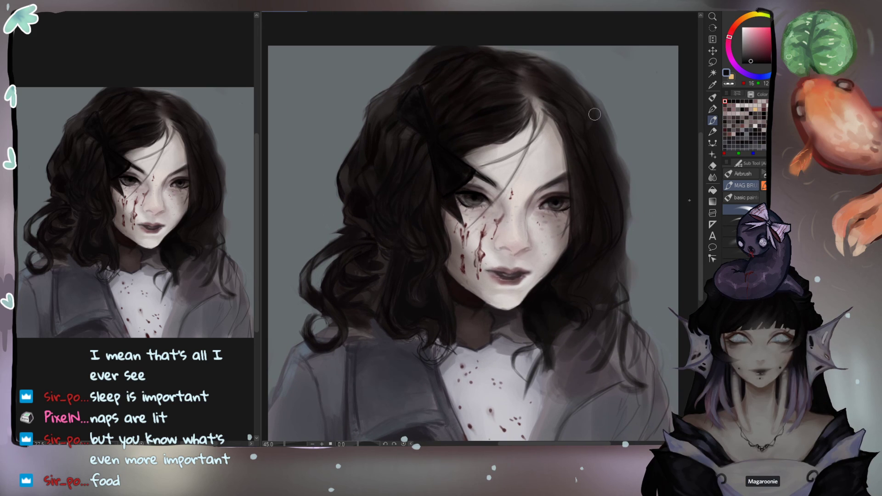
mouse_move(543, 99)
left_mouse_down()
mouse_move(540, 94)
mouse_move(508, 92)
mouse_move(540, 77)
mouse_move(520, 65)
mouse_move(556, 89)
mouse_move(531, 88)
left_mouse_up()
Step: Draw a fine dark strand along the forehead hairline away from the bow with a much smaller brush
key("]")
key("[")
key("[")
key("[")
key("[")
key("[")
key("[")
key("[")
key("[")
key("[")
key("[")
key("[")
key("[")
key("[")
mouse_move(552, 117)
left_mouse_down()
mouse_move(565, 141)
mouse_move(553, 117)
mouse_move(567, 167)
left_mouse_up()
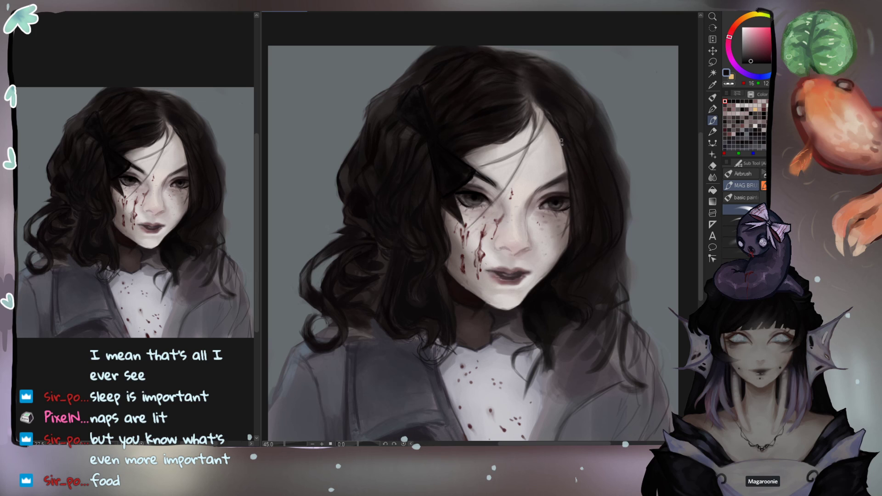
Step: Try to darken the hair edge beside the far eye and cheek with a larger brush
key("]")
key("]")
key("]")
key("]")
key("]")
key("]")
left_click_drag(572, 195, 569, 254)
key("ctrl+z")
Step: Try to shade the far side of the face from the hairline down to the jaw with a darker tone and a large soft brush
left_click(757, 61)
left_click(731, 243)
mouse_move(576, 190)
left_mouse_down()
mouse_move(571, 153)
mouse_move(572, 185)
left_mouse_up()
key("ctrl+z")
mouse_move(575, 246)
left_mouse_down()
mouse_move(571, 258)
mouse_move(561, 217)
left_mouse_up()
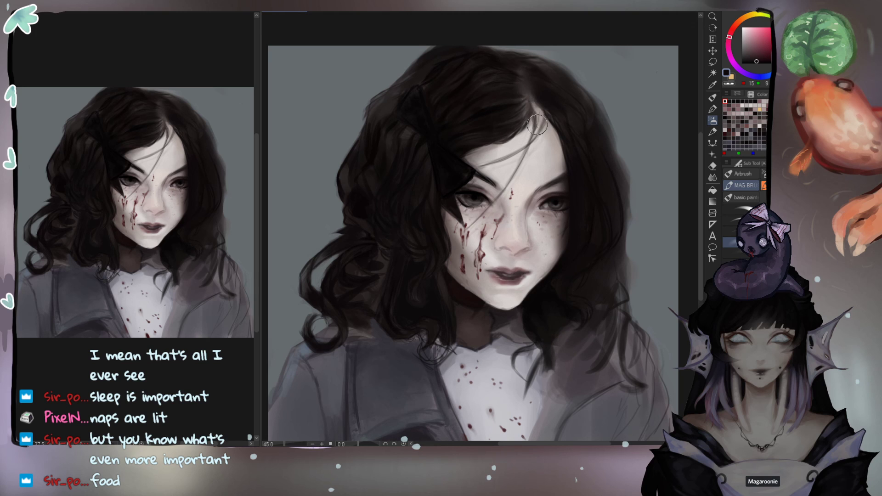
left_click_drag(546, 98, 554, 179)
key("ctrl+z")
mouse_move(560, 216)
left_mouse_down()
mouse_move(557, 268)
mouse_move(560, 211)
mouse_move(549, 279)
mouse_move(558, 262)
mouse_move(540, 301)
left_mouse_up()
Step: Try a warmer brown shade from the far temple to the chin and a sampled skin tone above the upper lip
left_click(762, 56)
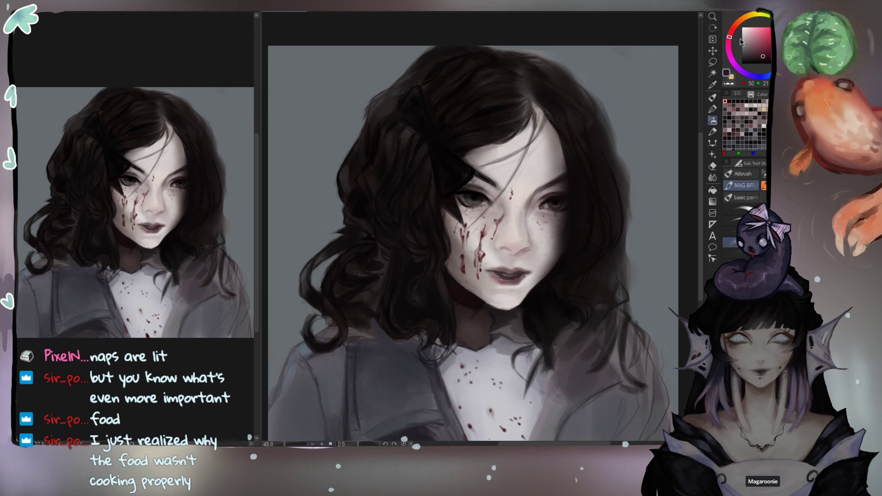
left_click(739, 21)
mouse_move(560, 149)
left_mouse_down()
mouse_move(553, 165)
mouse_move(559, 224)
mouse_move(559, 209)
mouse_move(547, 303)
mouse_move(548, 262)
mouse_move(506, 325)
left_mouse_up()
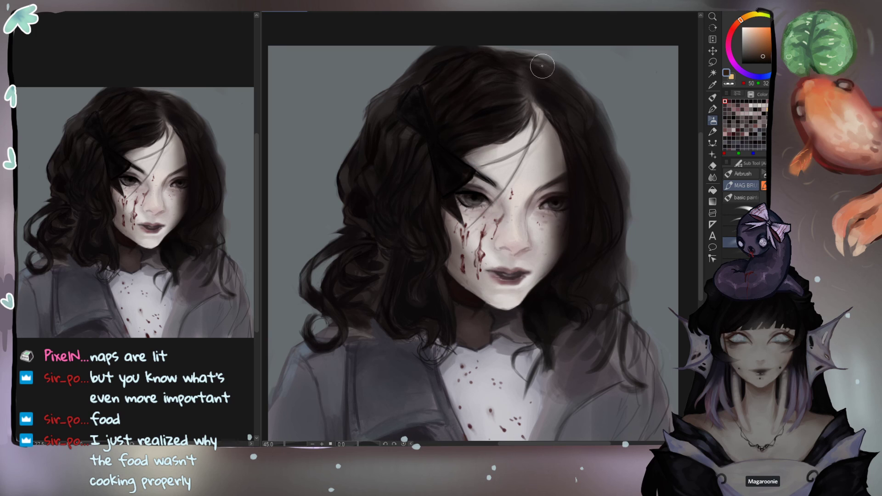
left_click(533, 204, "alt")
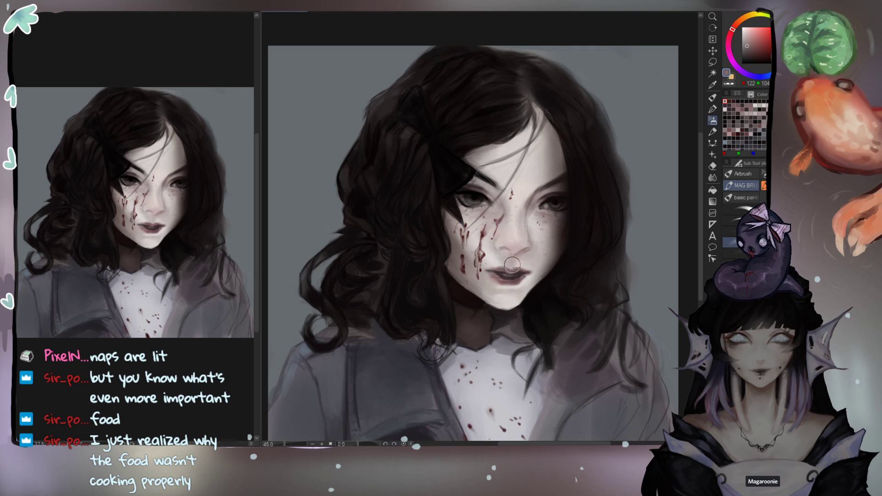
mouse_move(509, 259)
left_mouse_down()
mouse_move(516, 264)
mouse_move(505, 265)
left_mouse_up()
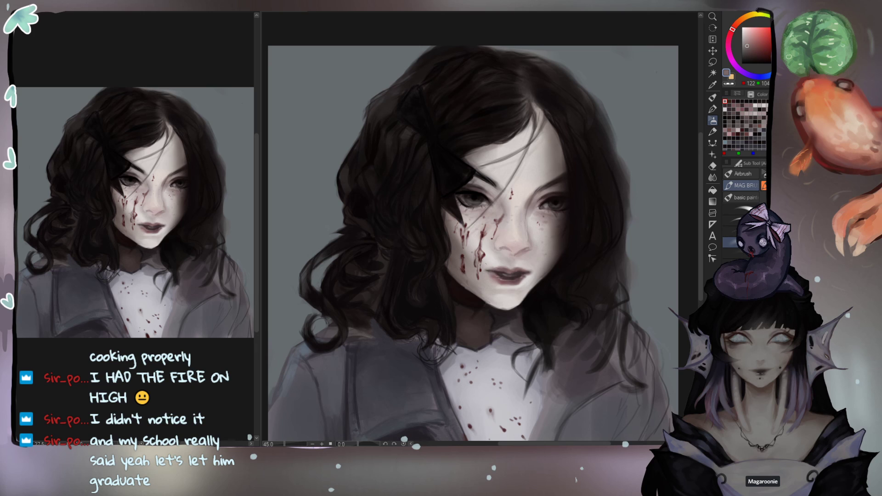
Step: Undo the recent soft shading strokes over the far side of the face and hair
key("ctrl+z")
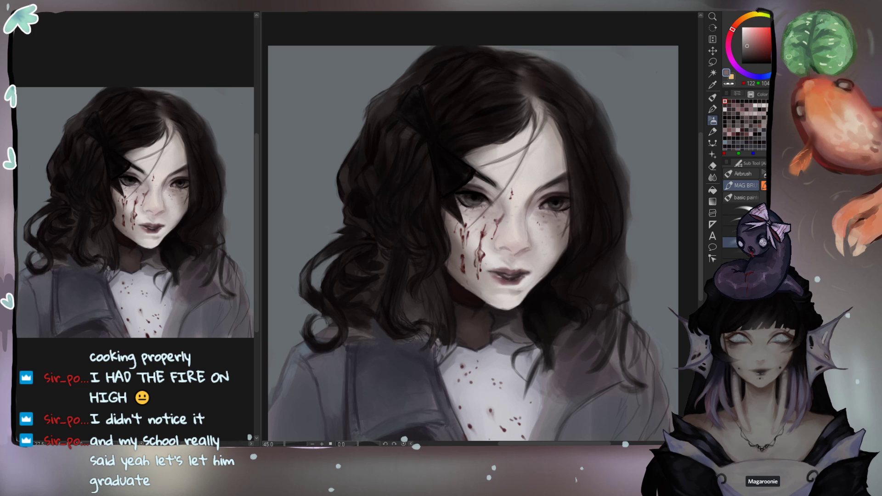
key("ctrl+z")
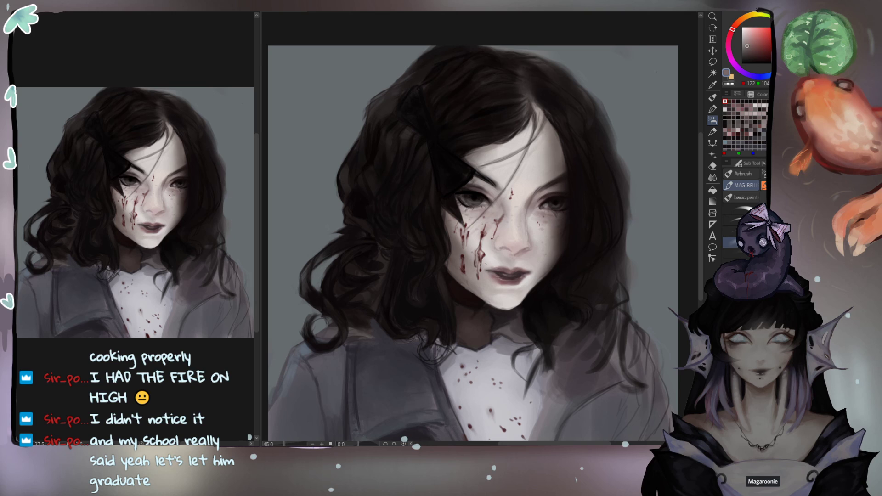
key("ctrl+z")
key("ctrl+z")
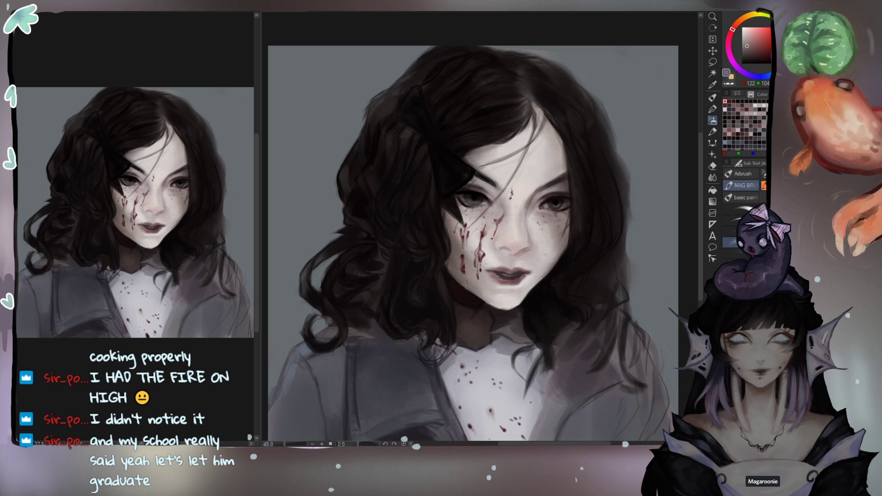
Step: Refine the hair edge beside the far temple and the loose strand across the forehead with a small brush
left_click_drag(560, 134, 574, 195)
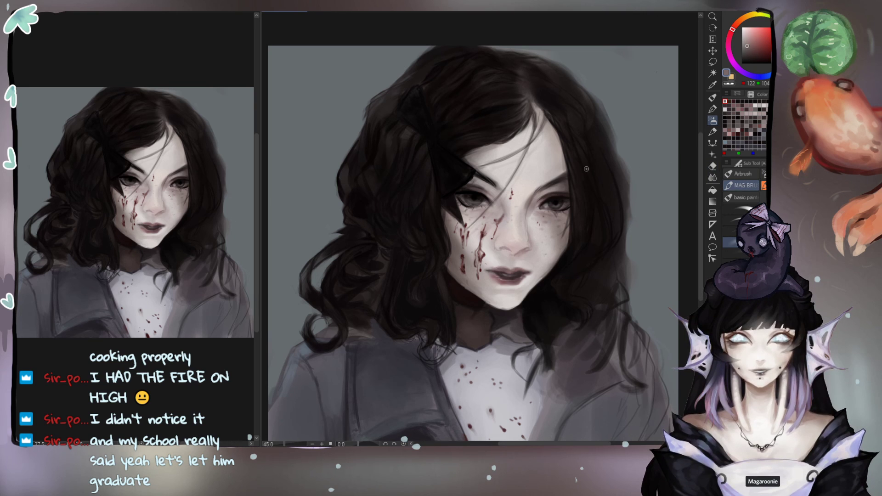
scroll(650, 118, "down", 2)
left_click_drag(505, 157, 528, 134)
scroll(533, 130, "up", 1)
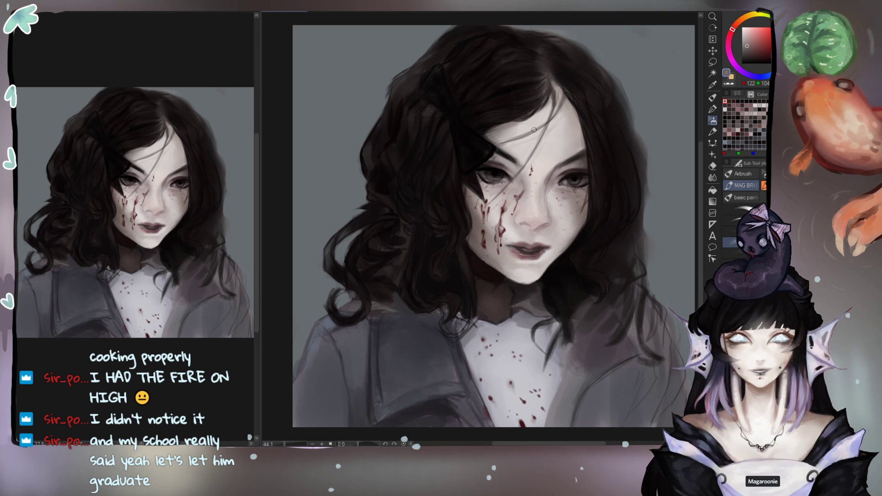
scroll(290, 65, "down", 1)
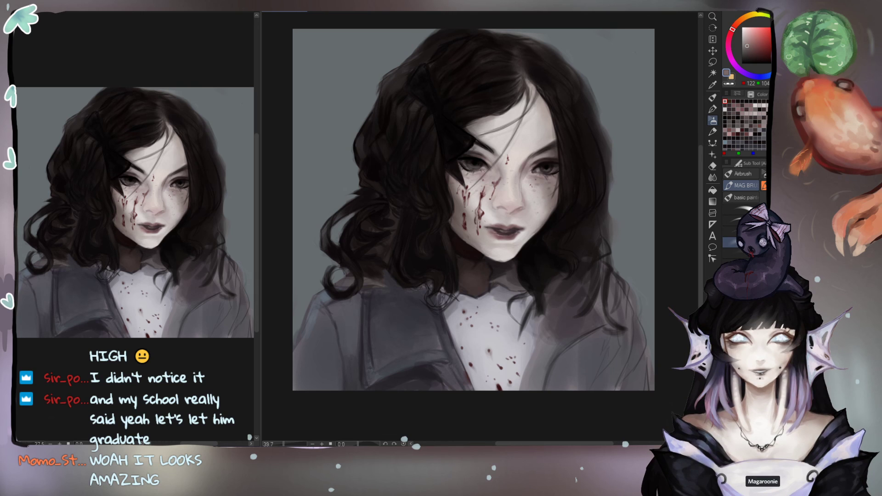
Step: Paste the "Wip" watermark from the two-character sketch into the portrait, scaled down to fit over the hair beside the far cheek and jaw
key("ctrl+Tab")
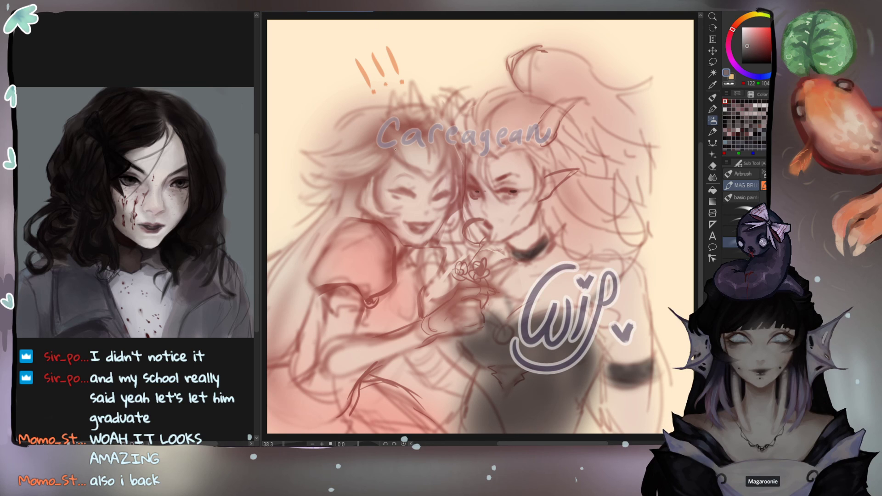
left_click(286, 9)
key("ctrl+v")
key("ctrl+t")
left_click_drag(614, 335, 601, 227)
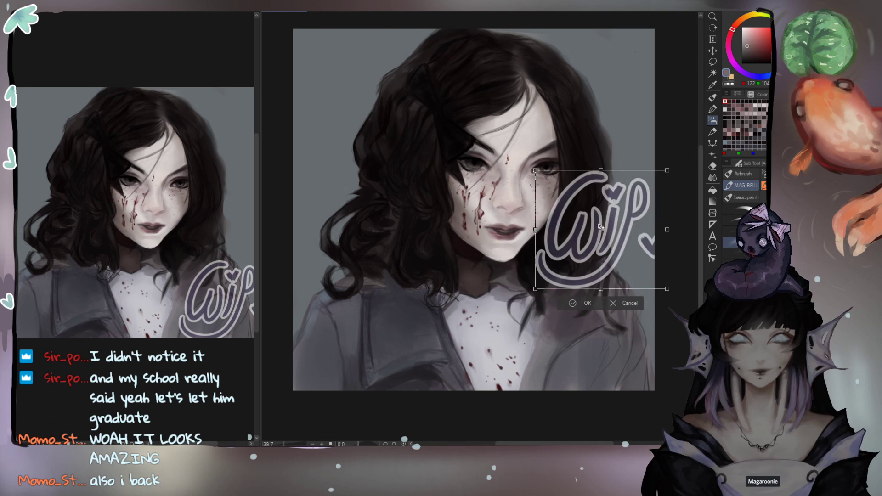
left_click_drag(667, 170, 642, 192)
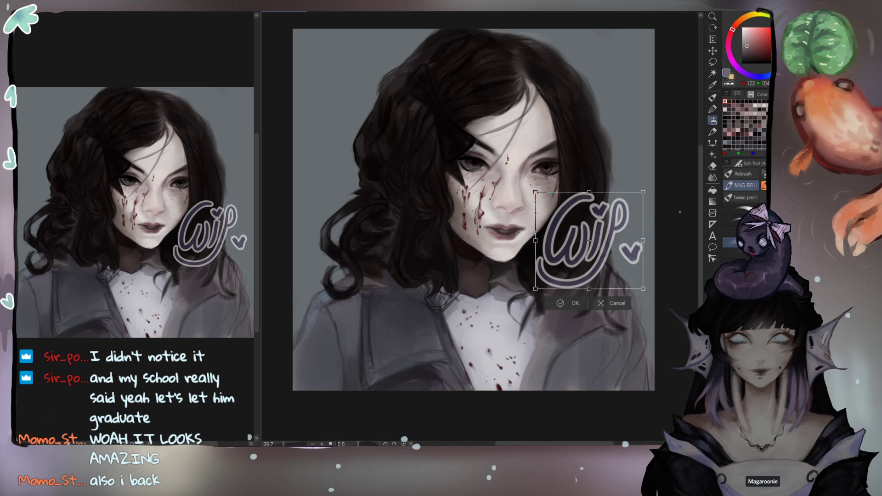
key("Return")
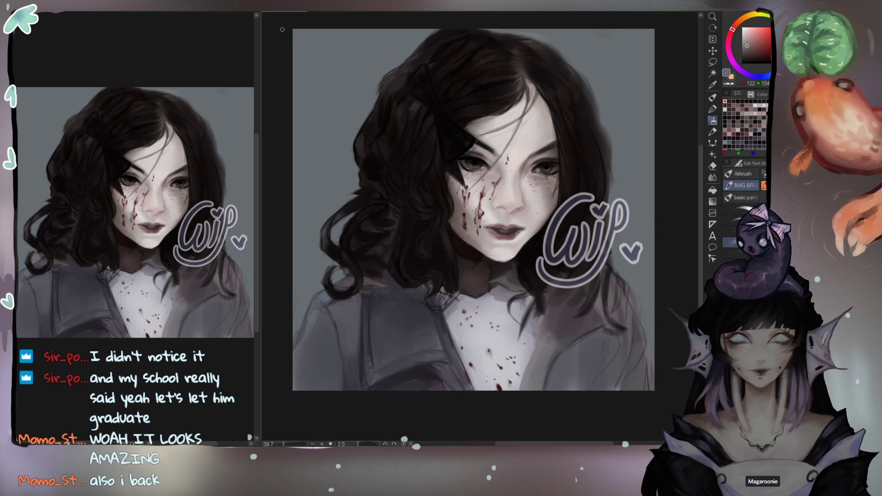